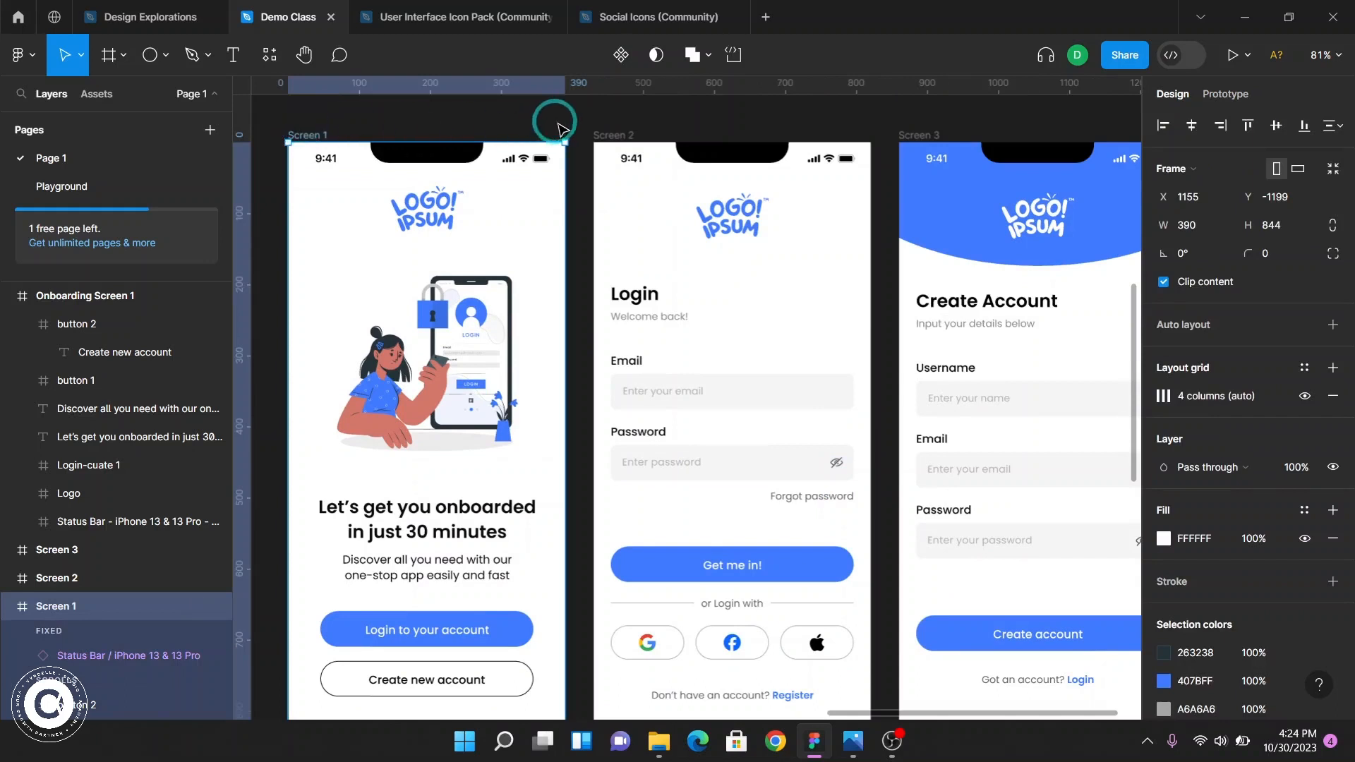
- Examine the Screen 2 login layout and the existing Onboarding Screen 1 to compare their structure
click(630, 132)
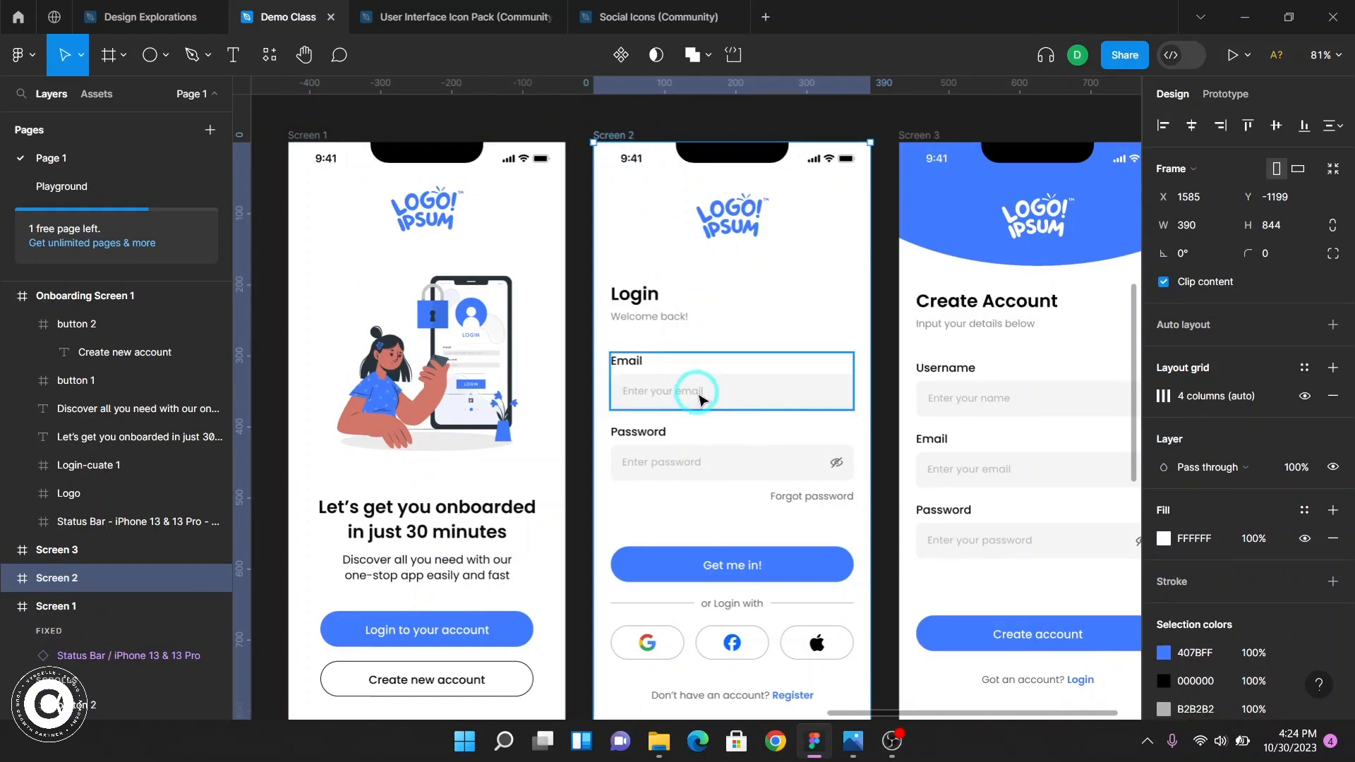
scroll(698, 395, down, 10)
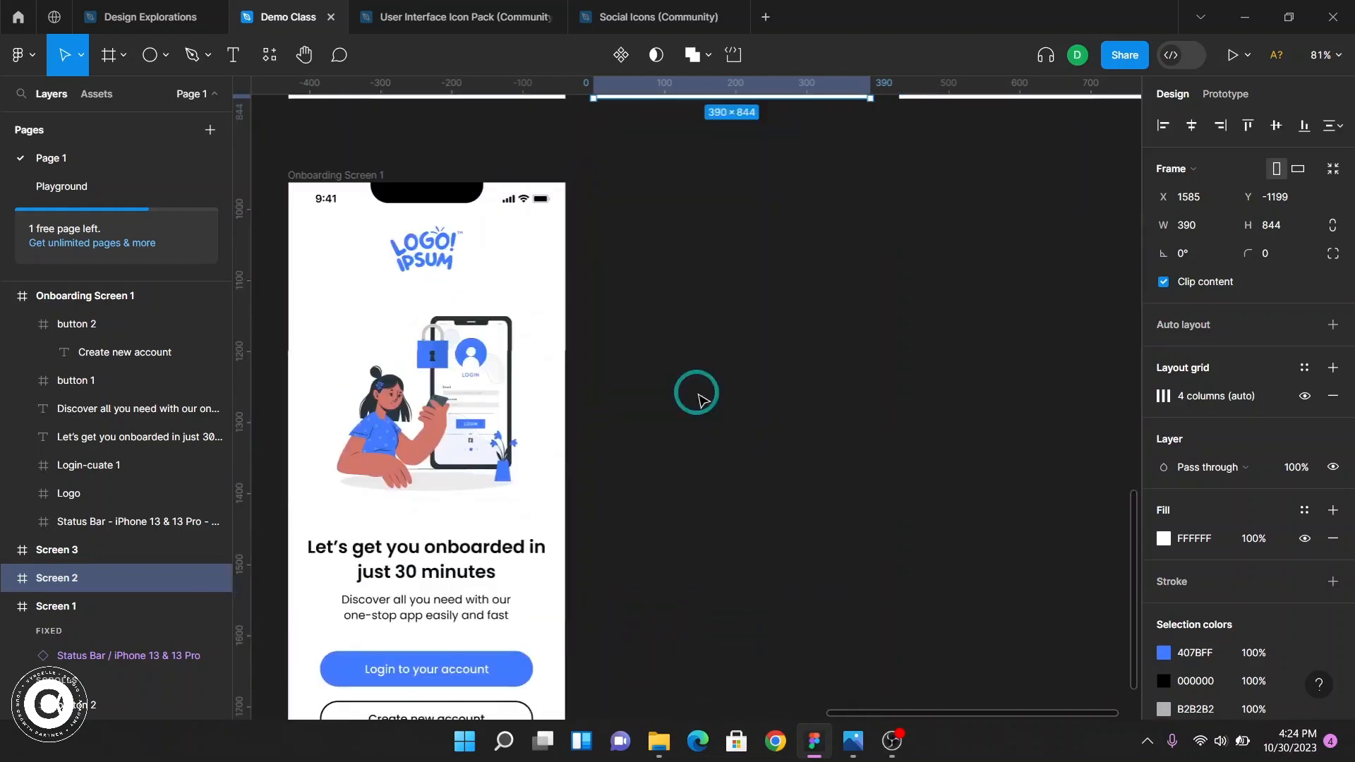
click(684, 274)
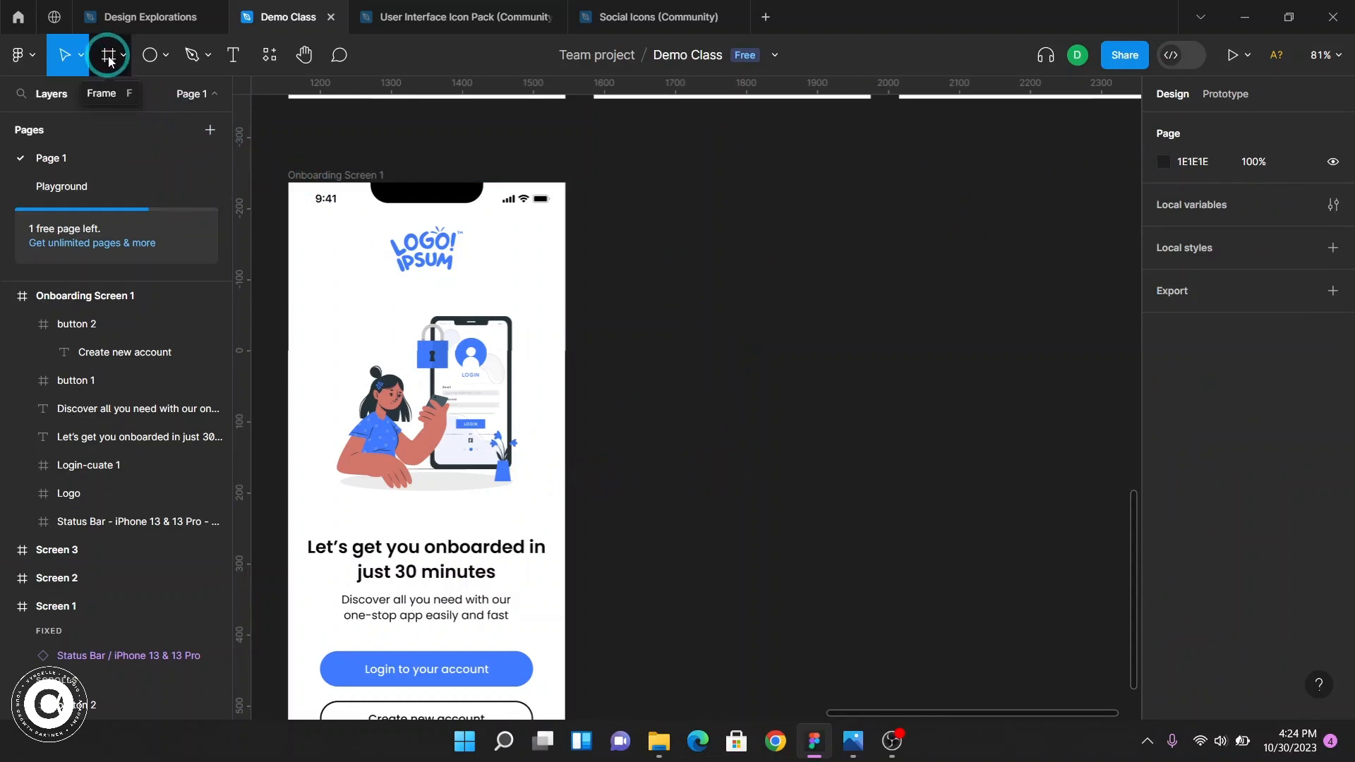
drag(320, 288, 534, 372)
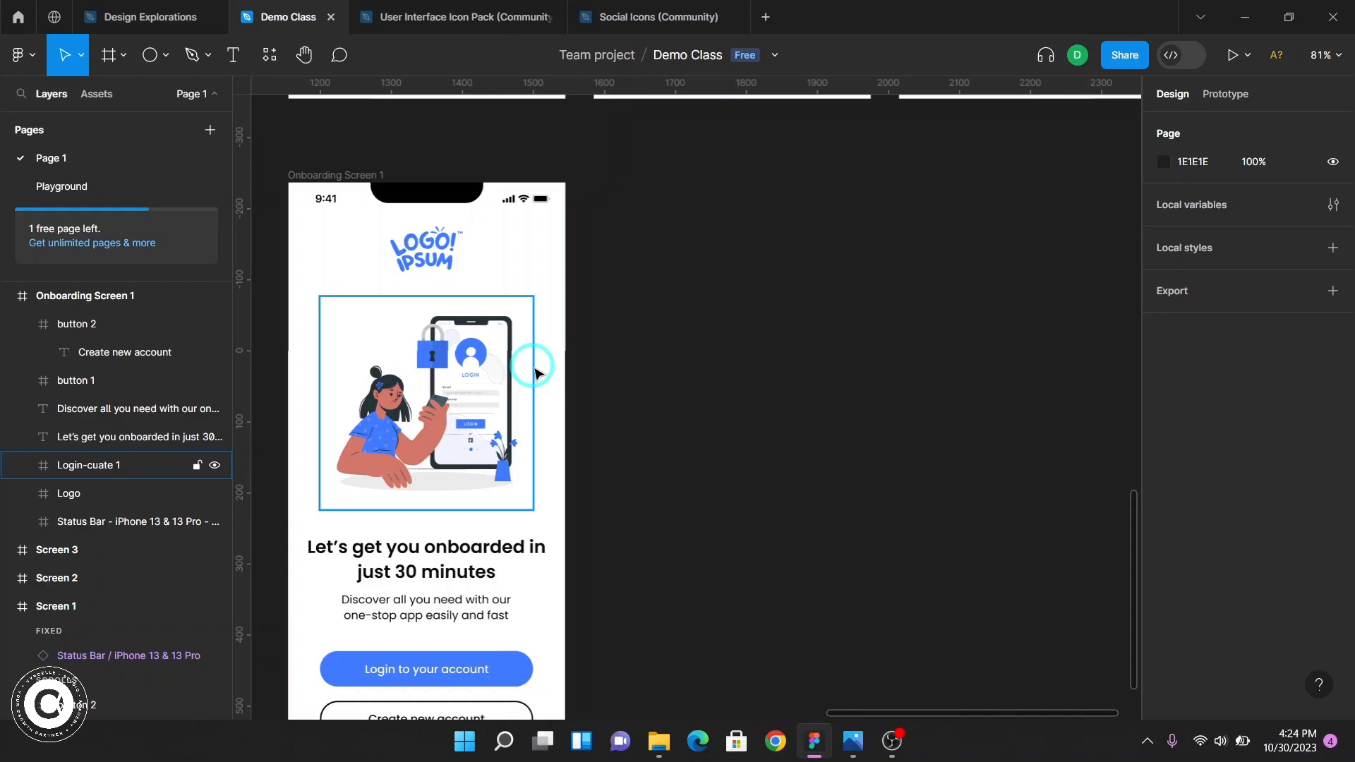
click(491, 210)
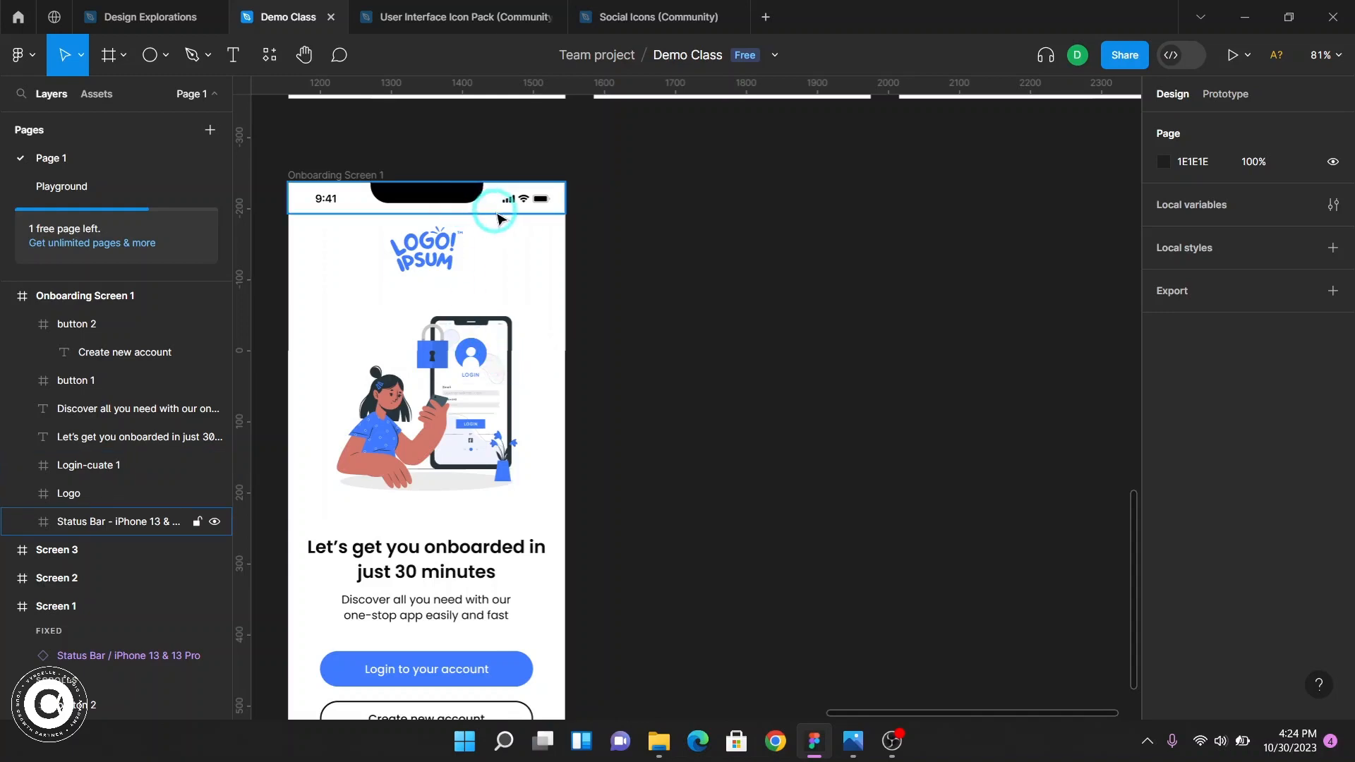
scroll(657, 260, up, 10)
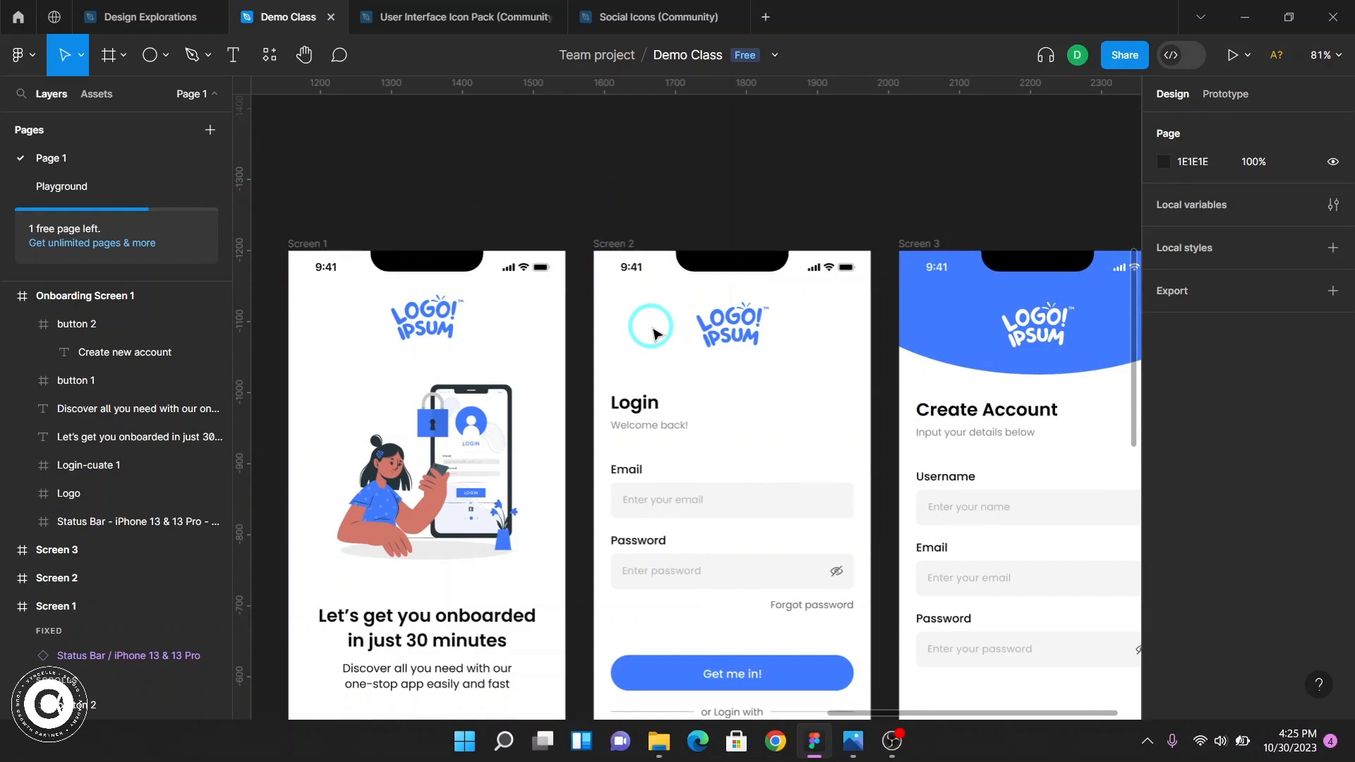
scroll(682, 343, down, 2)
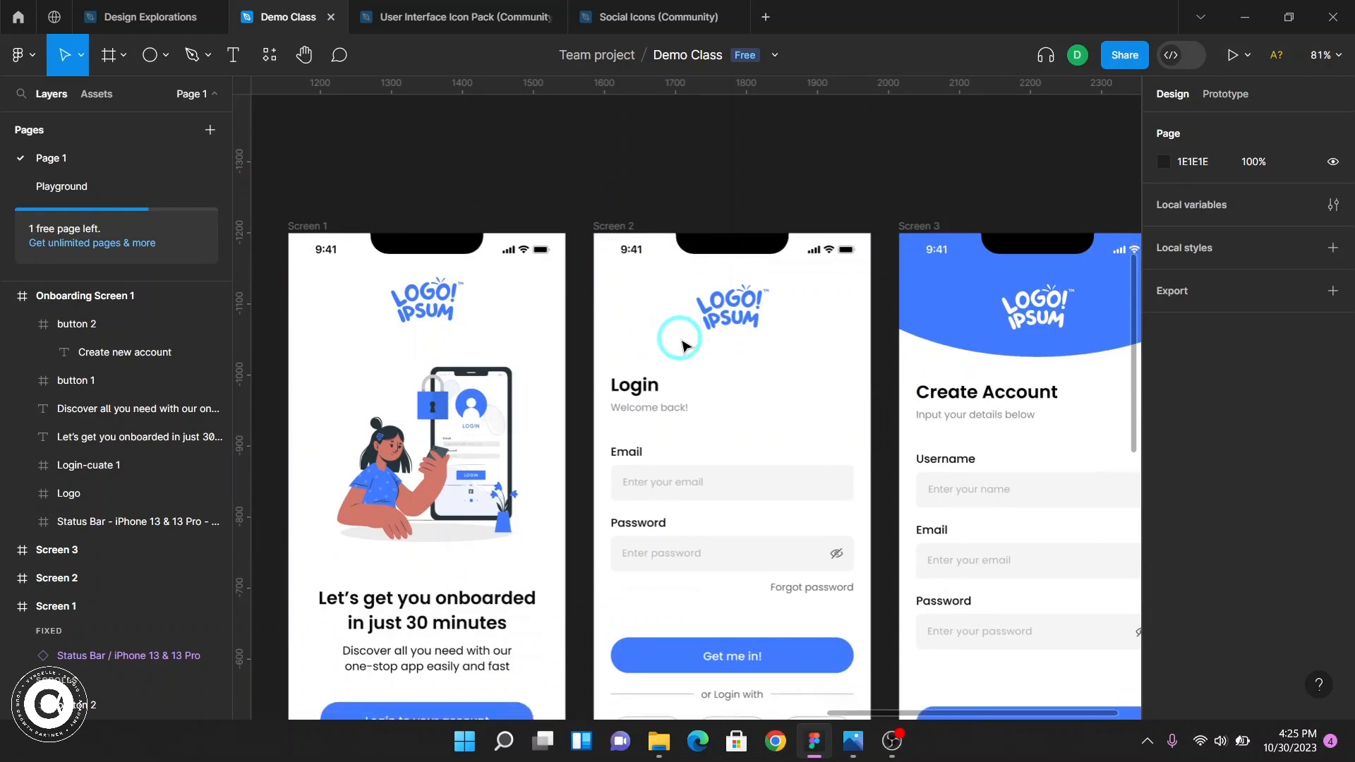
- Inspect the status bars and logos that Screen 1 and Screen 2 have in common
click(648, 258)
click(510, 252)
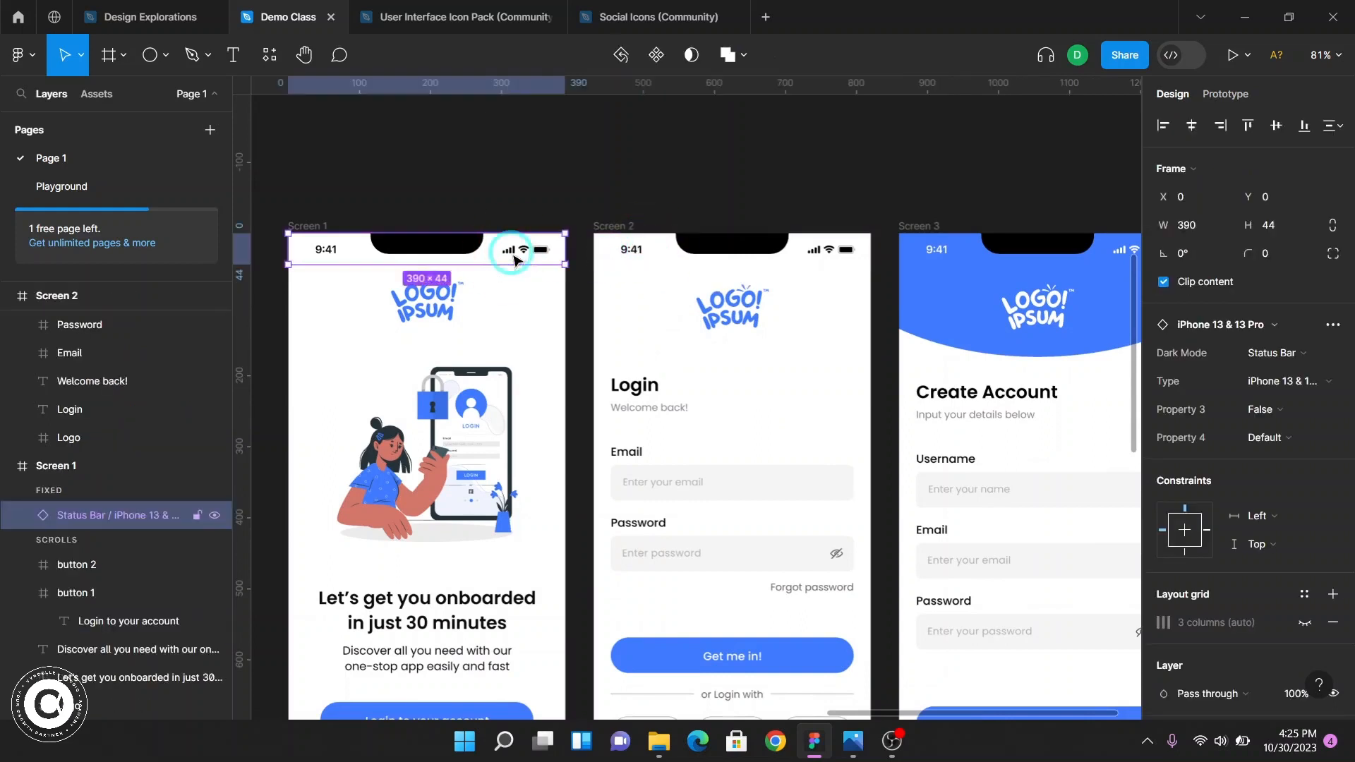
click(741, 307)
click(424, 299)
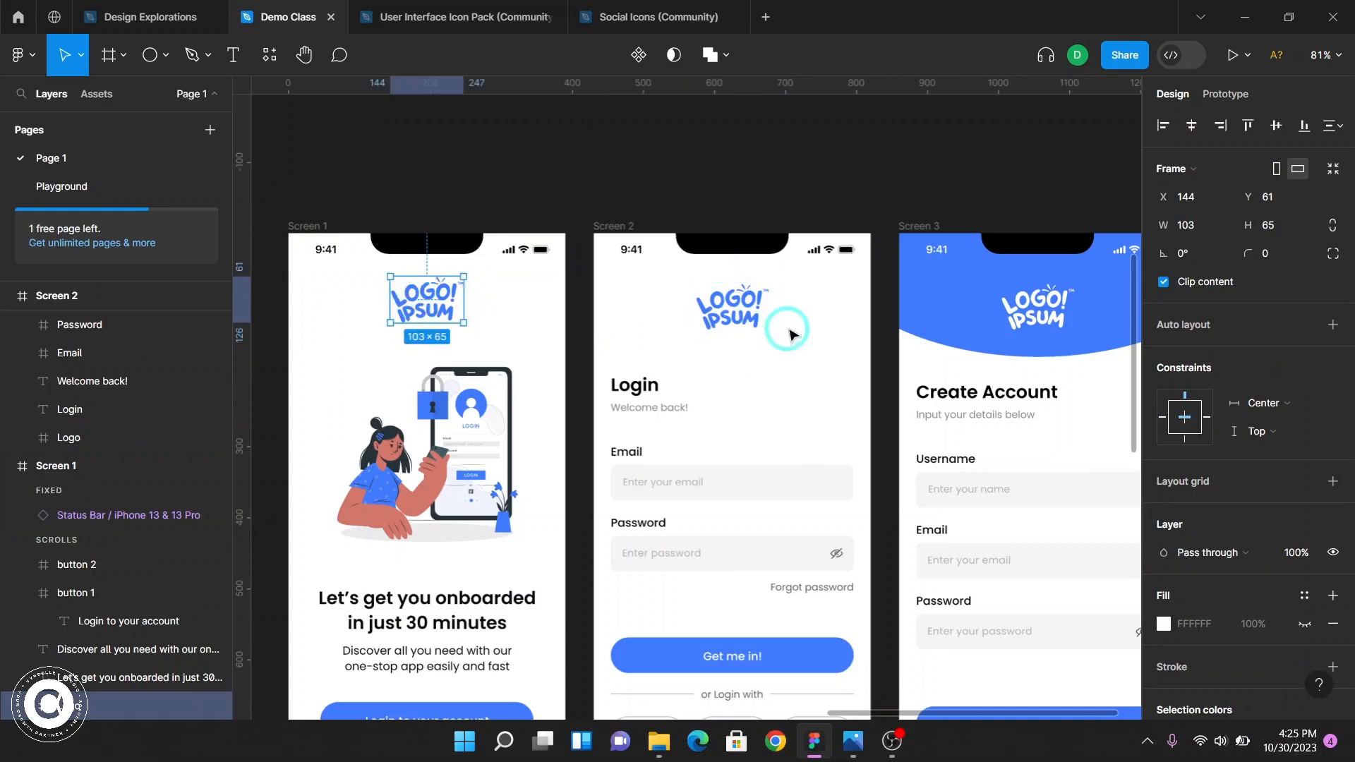
scroll(706, 318, down, 3)
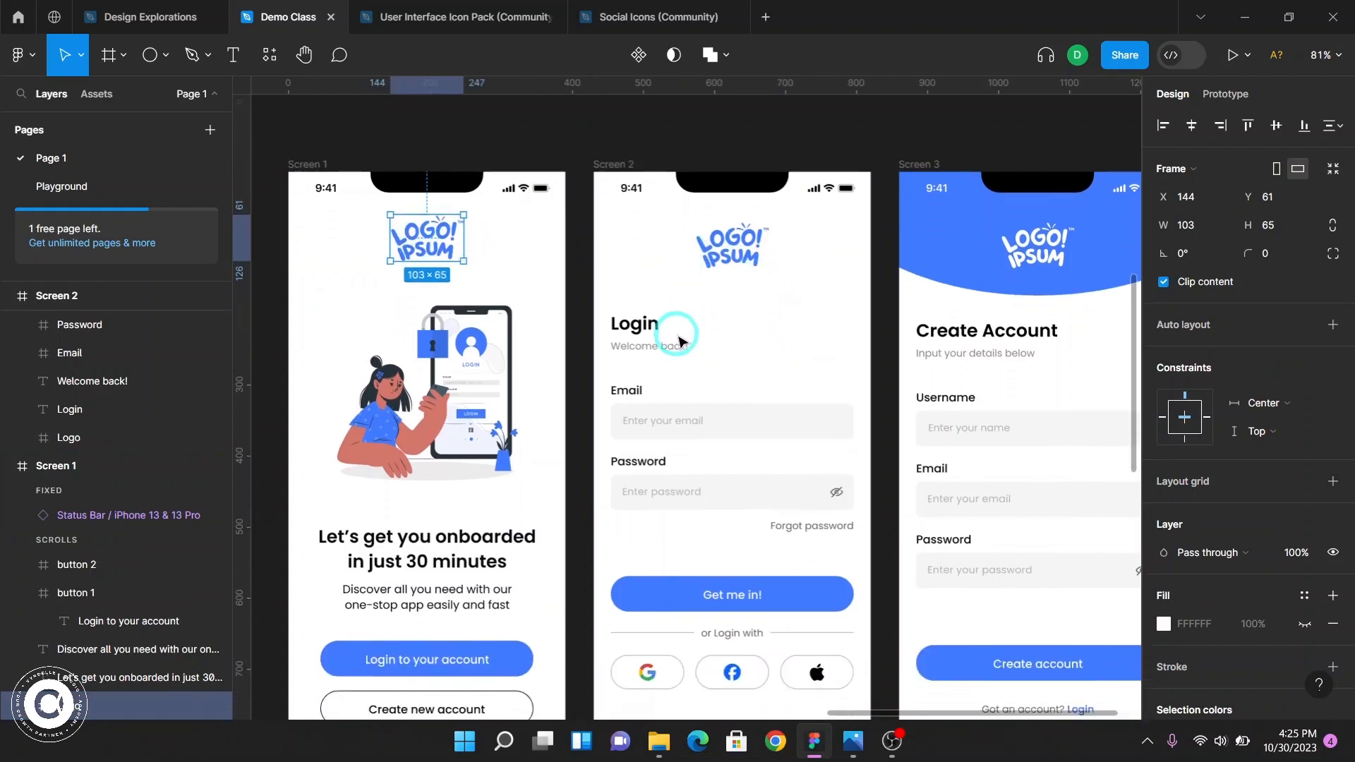
scroll(681, 352, down, 2)
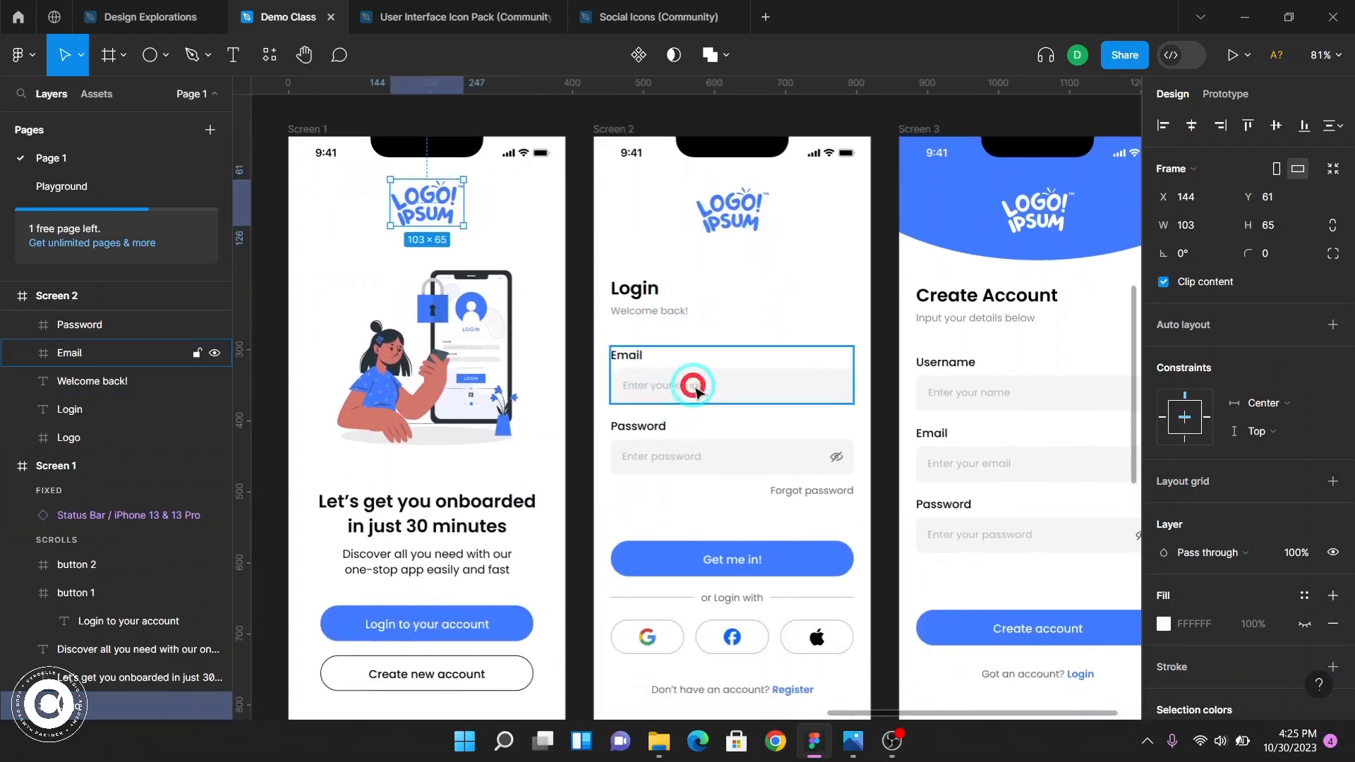
- Inspect the description text, main buttons and social login icons on Screen 1 and Screen 2
click(448, 555)
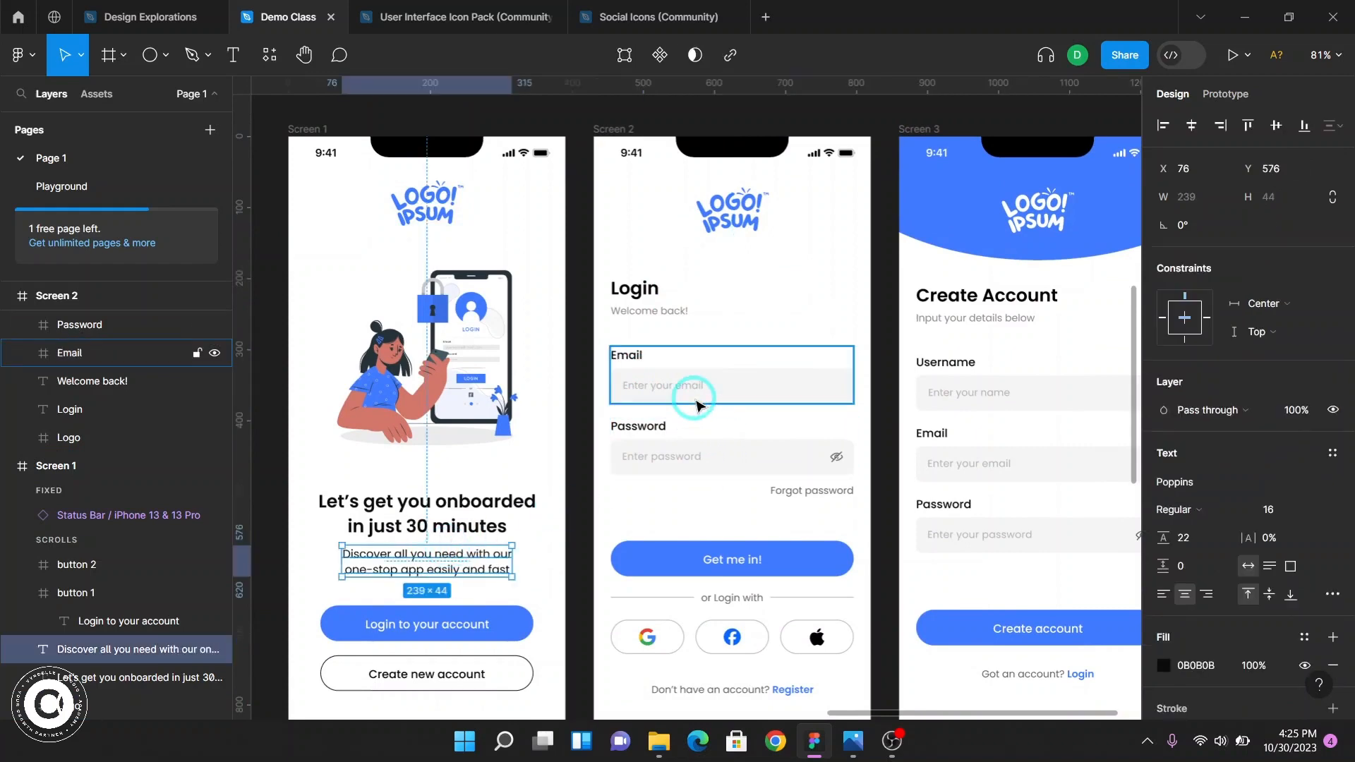
scroll(696, 405, down, 1)
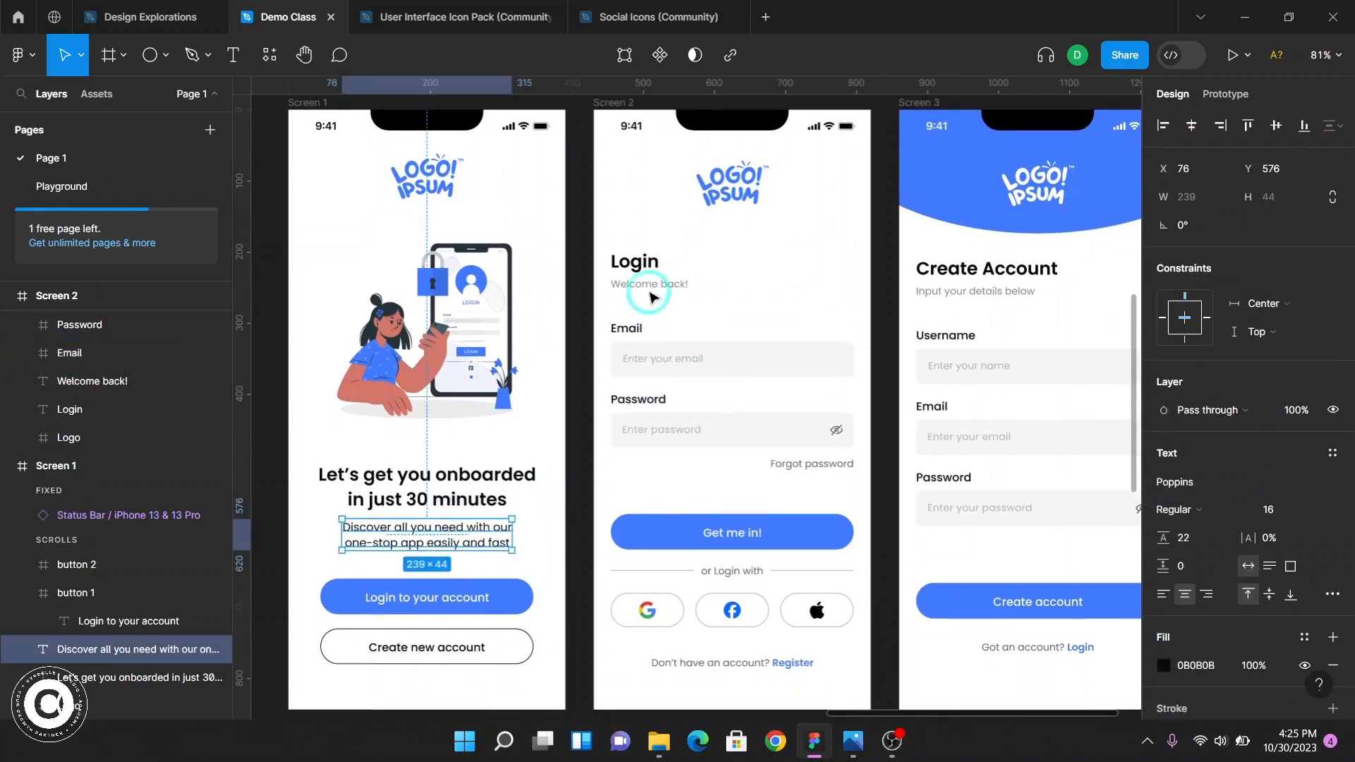
scroll(635, 374, down, 6)
click(656, 334)
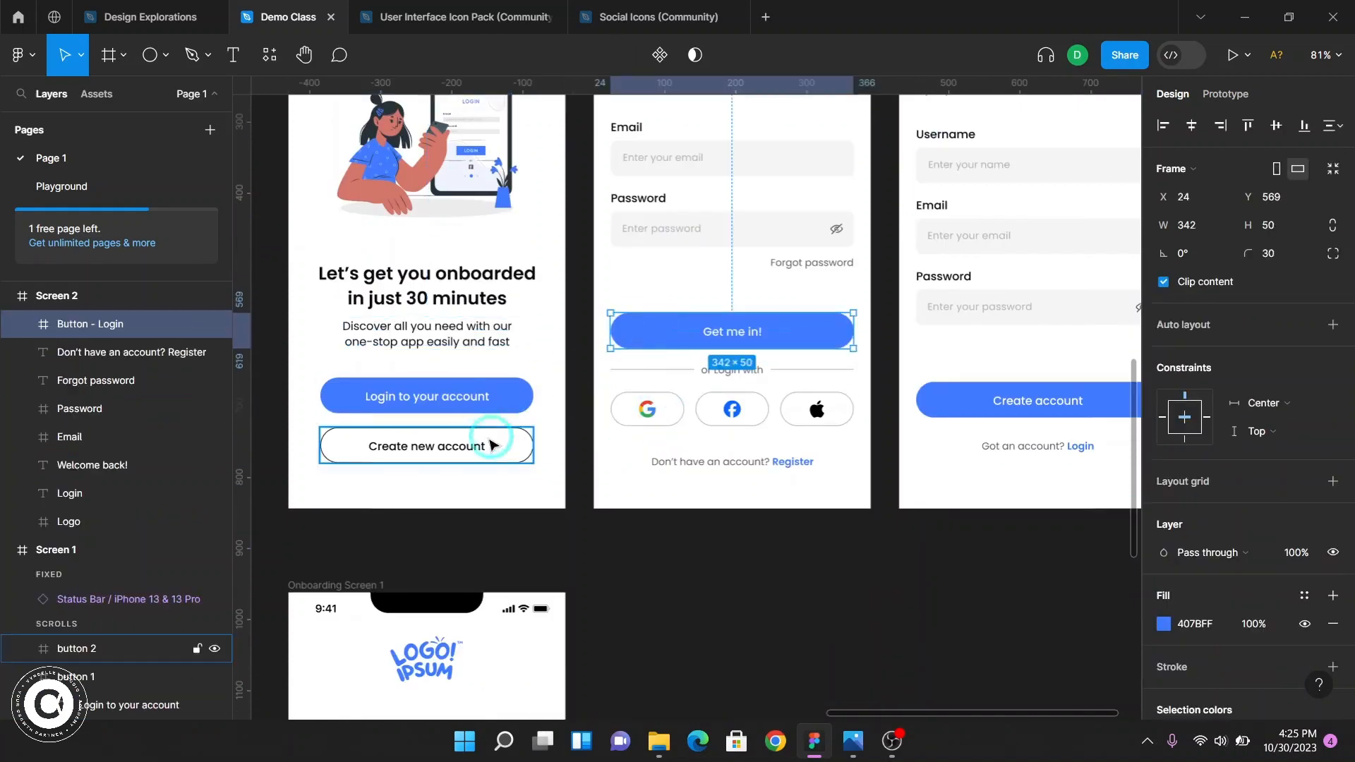
click(497, 395)
click(655, 413)
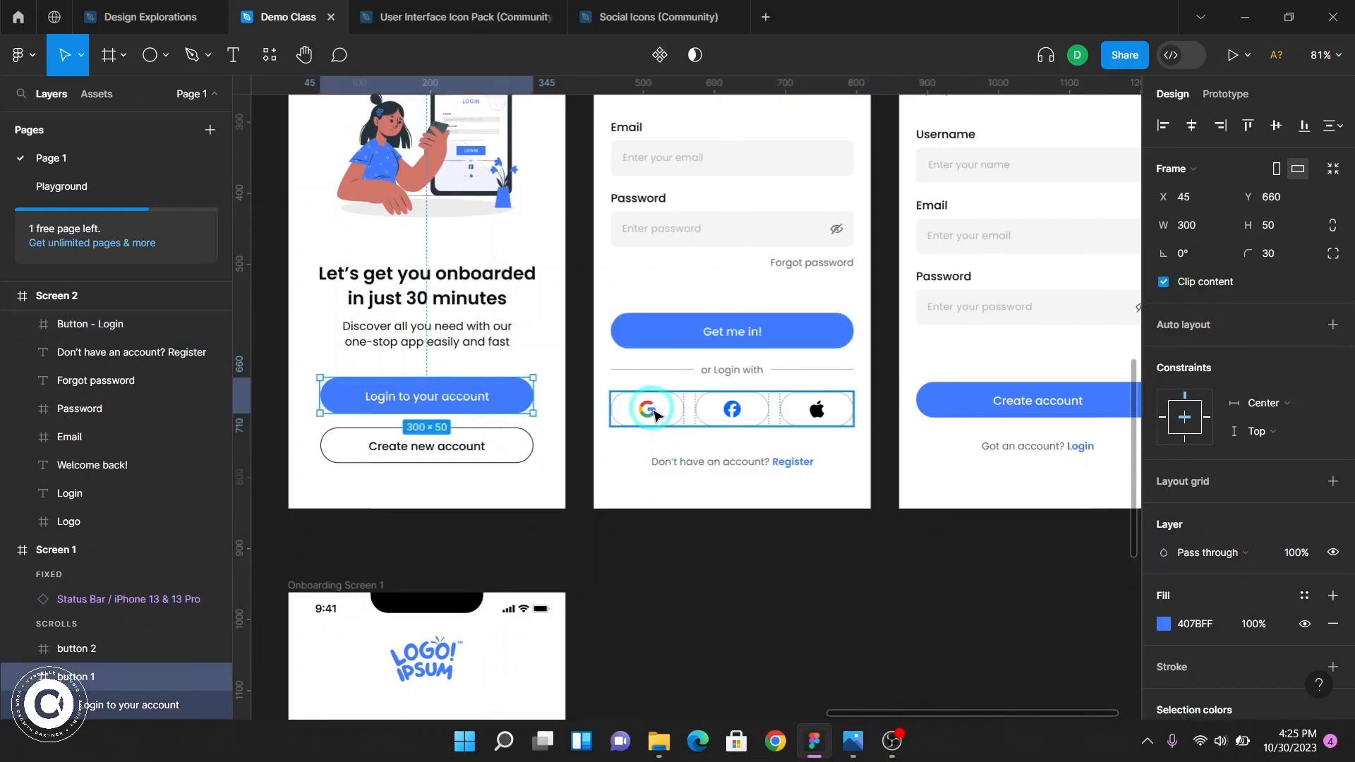
click(738, 416)
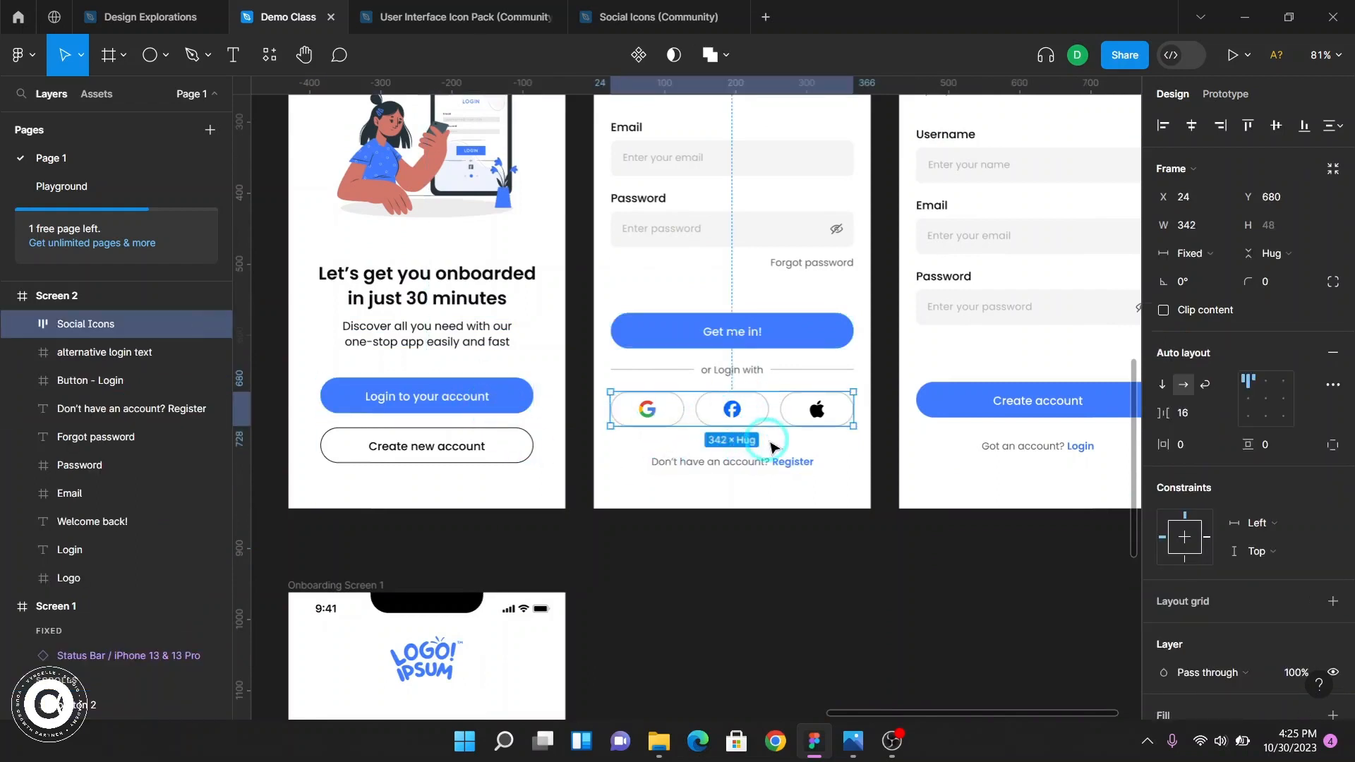
scroll(773, 423, up, 1)
click(475, 579)
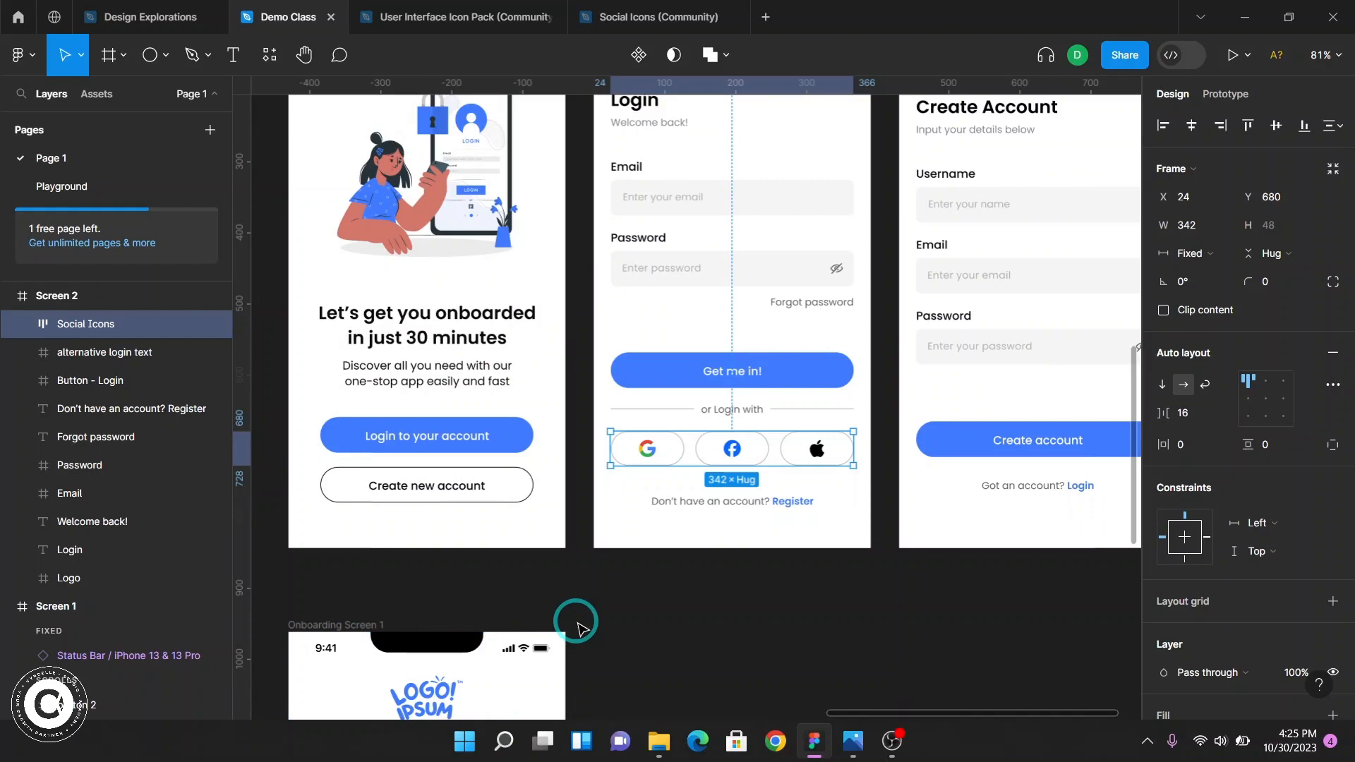
- Duplicate the Onboarding Screen 1 frame beside the original
scroll(576, 627, down, 8)
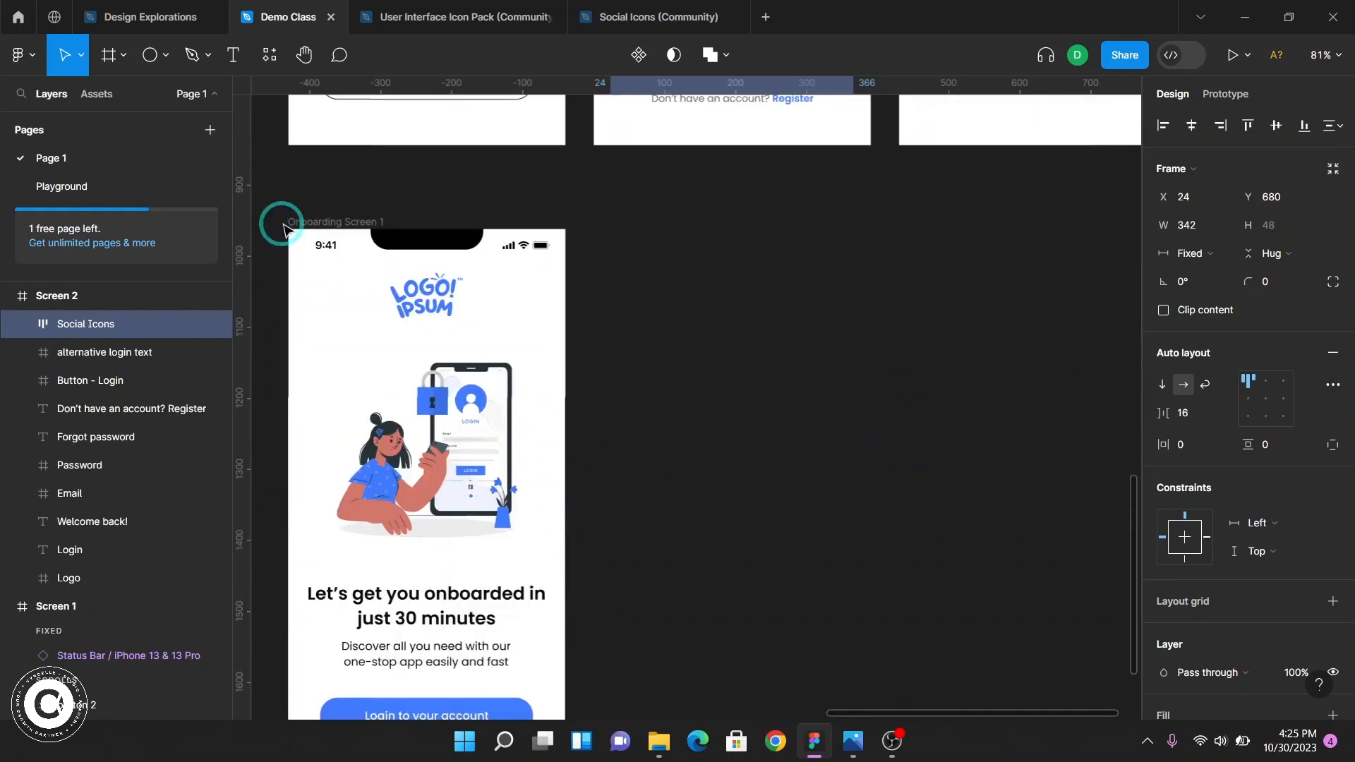
click(332, 223)
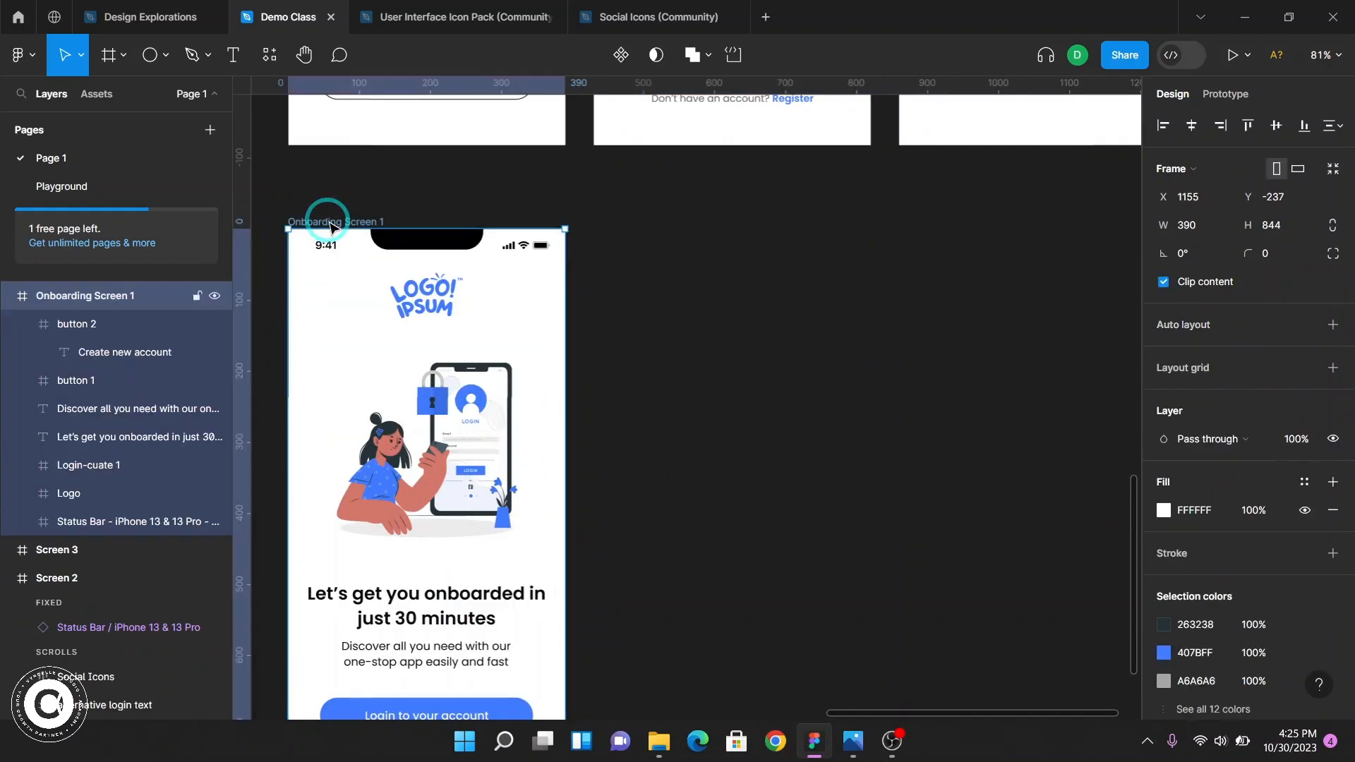
key(ctrl+c)
key(ctrl+v)
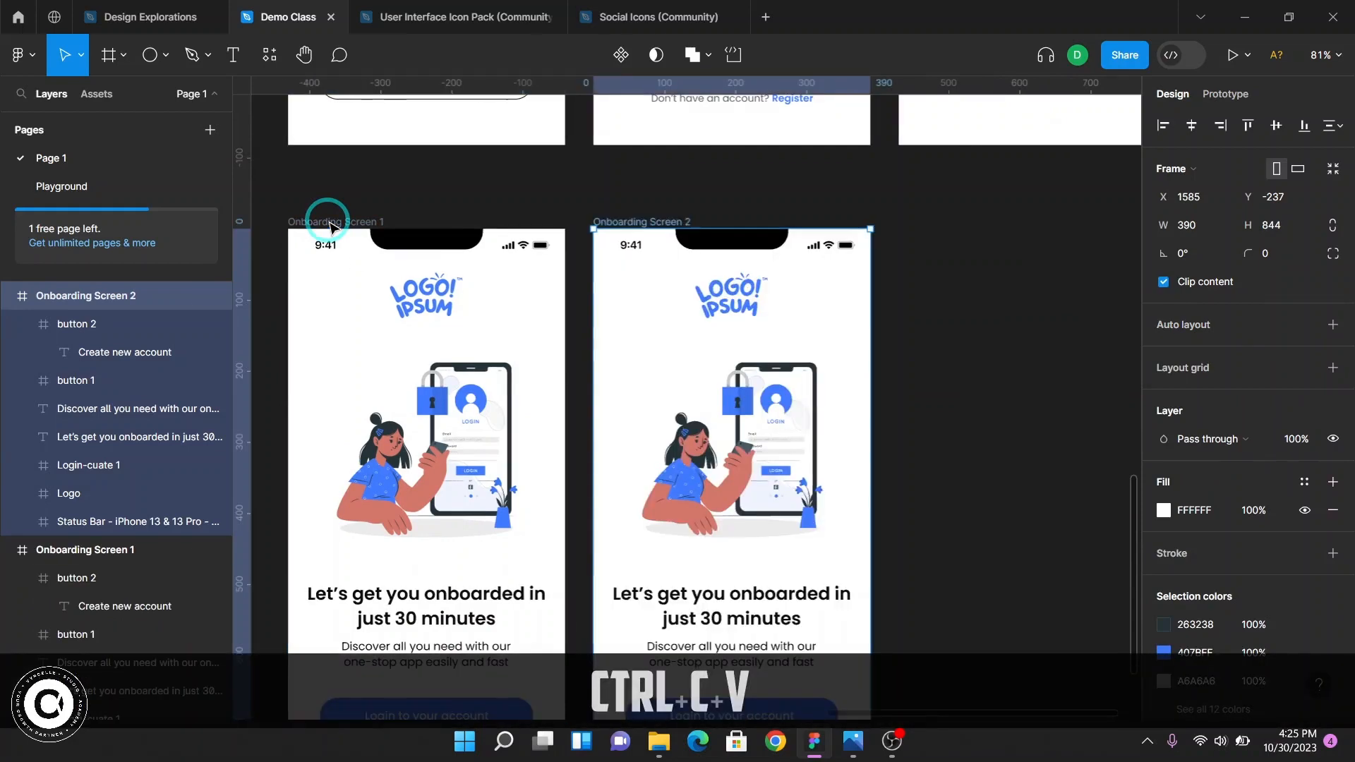
- Delete the login illustration from the duplicated onboarding screen
scroll(871, 333, up, 15)
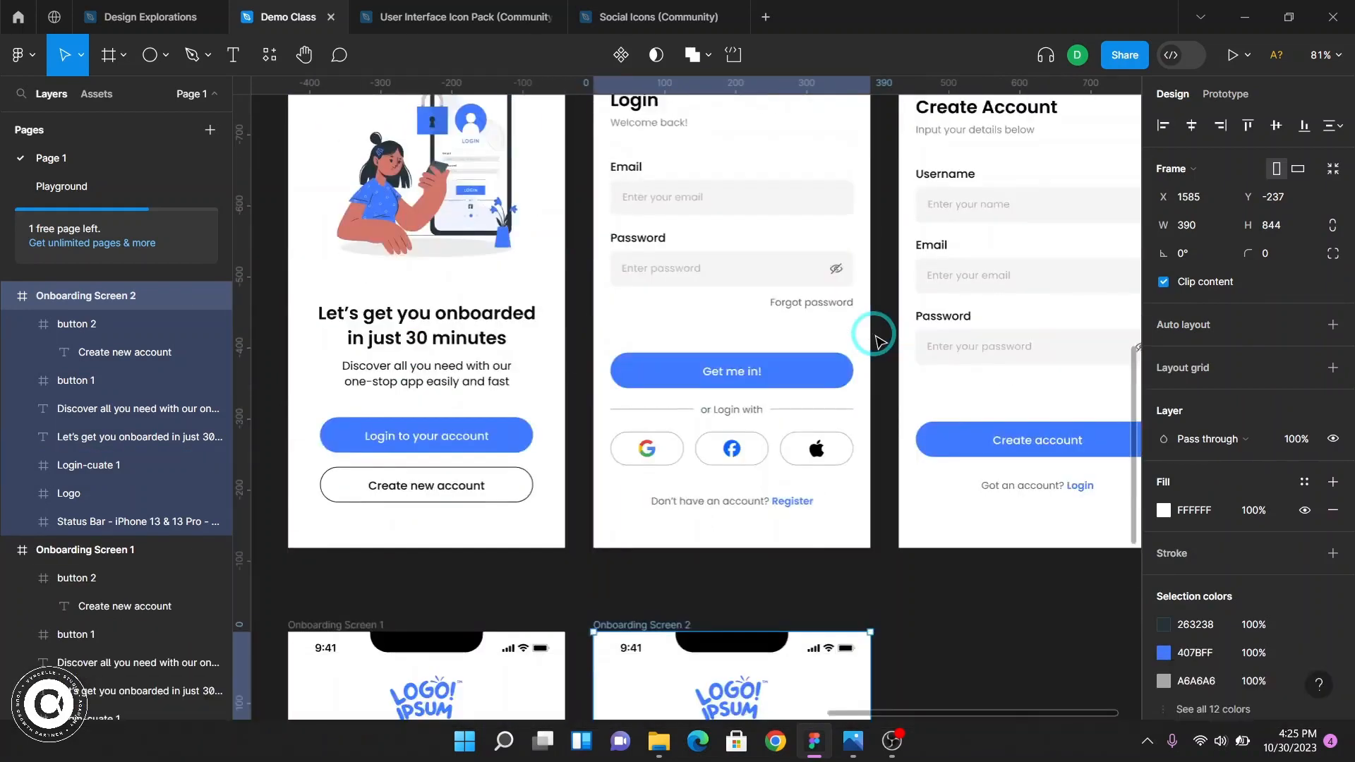
scroll(871, 333, down, 6)
scroll(864, 339, down, 7)
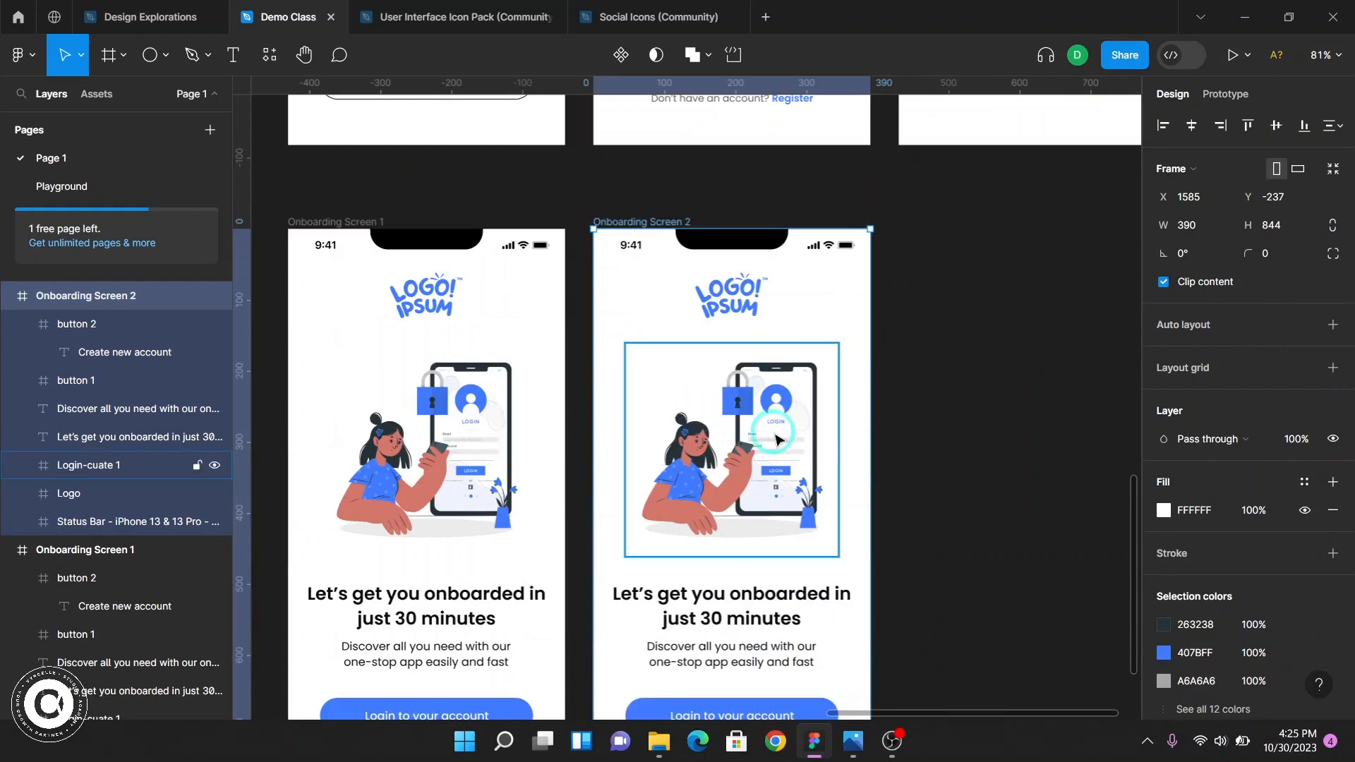
click(777, 439)
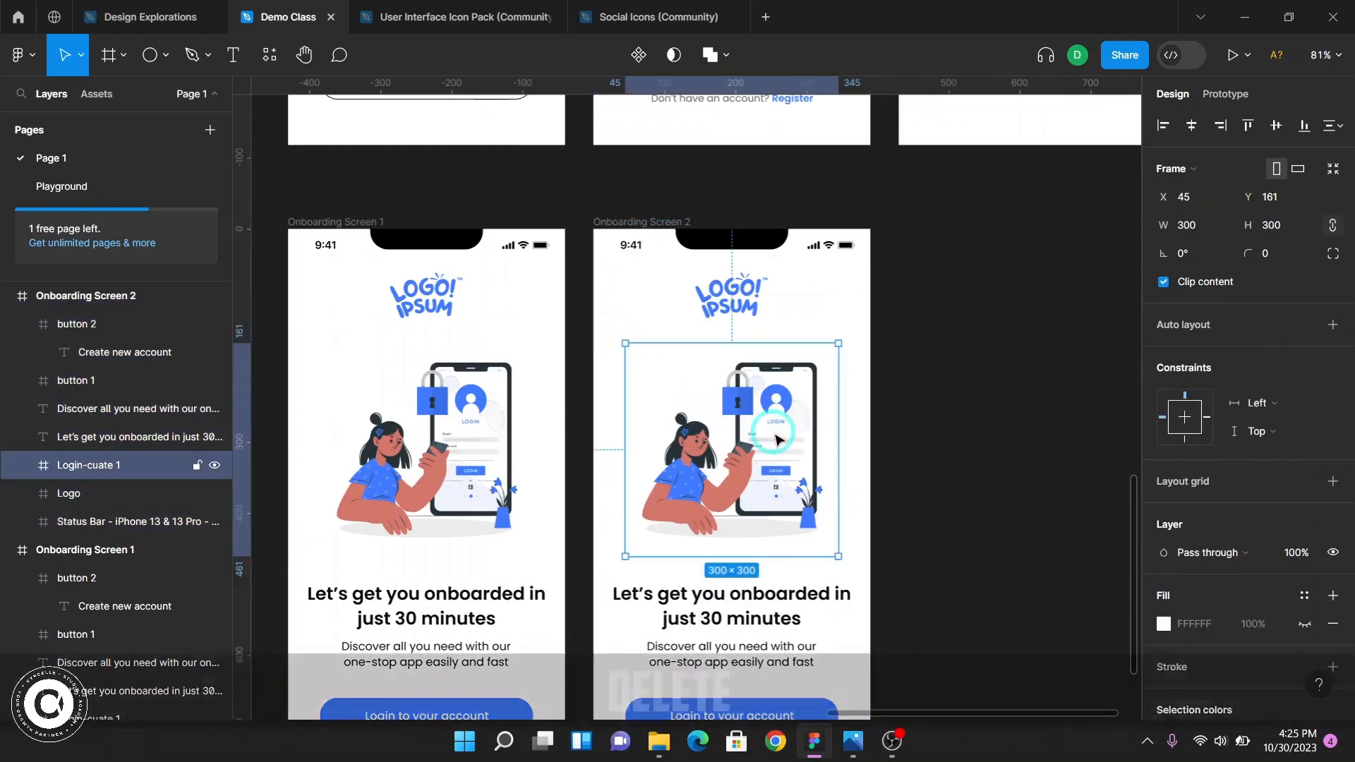
key(Delete)
- Delete the description text below the heading and the "Create new account" button from the duplicated onboarding screen
scroll(774, 433, up, 8)
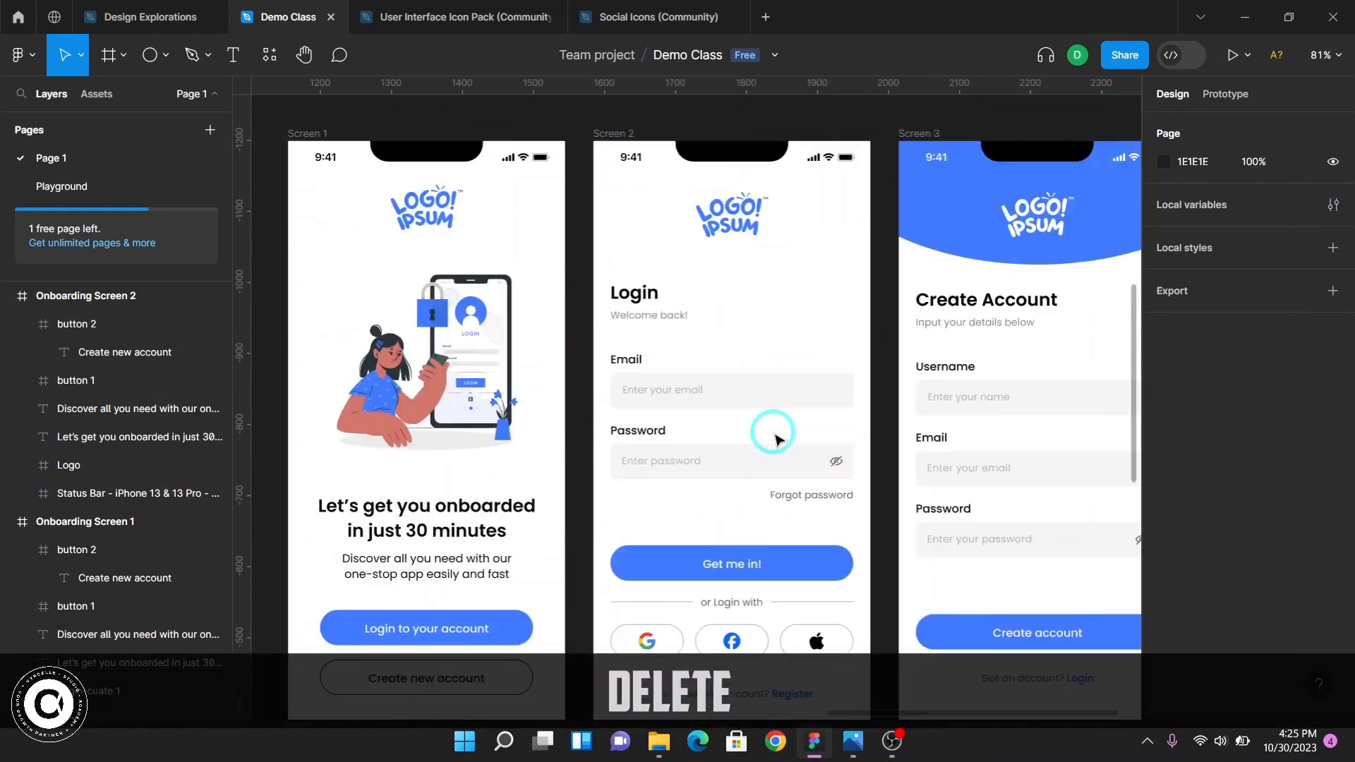
scroll(438, 337, down, 4)
click(462, 274)
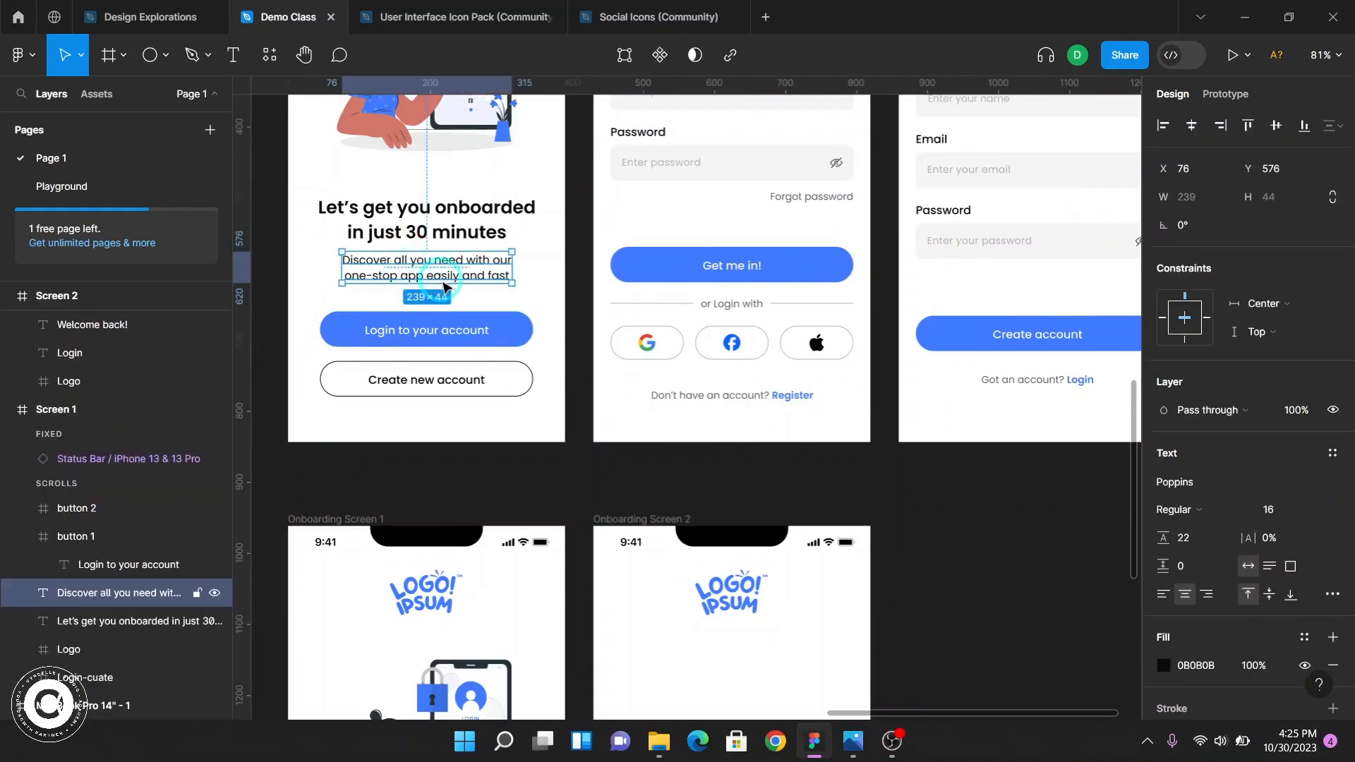
scroll(478, 284, up, 1)
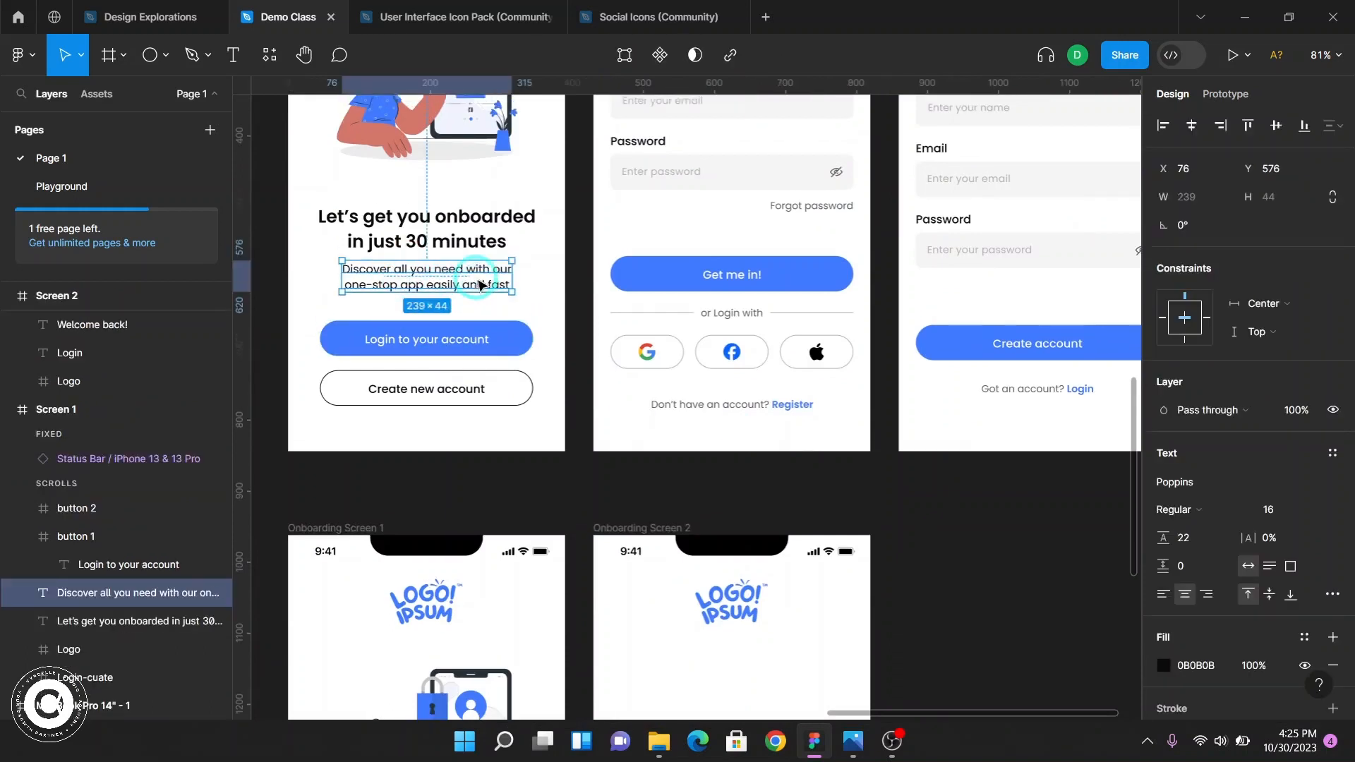
ctrl+click(646, 152)
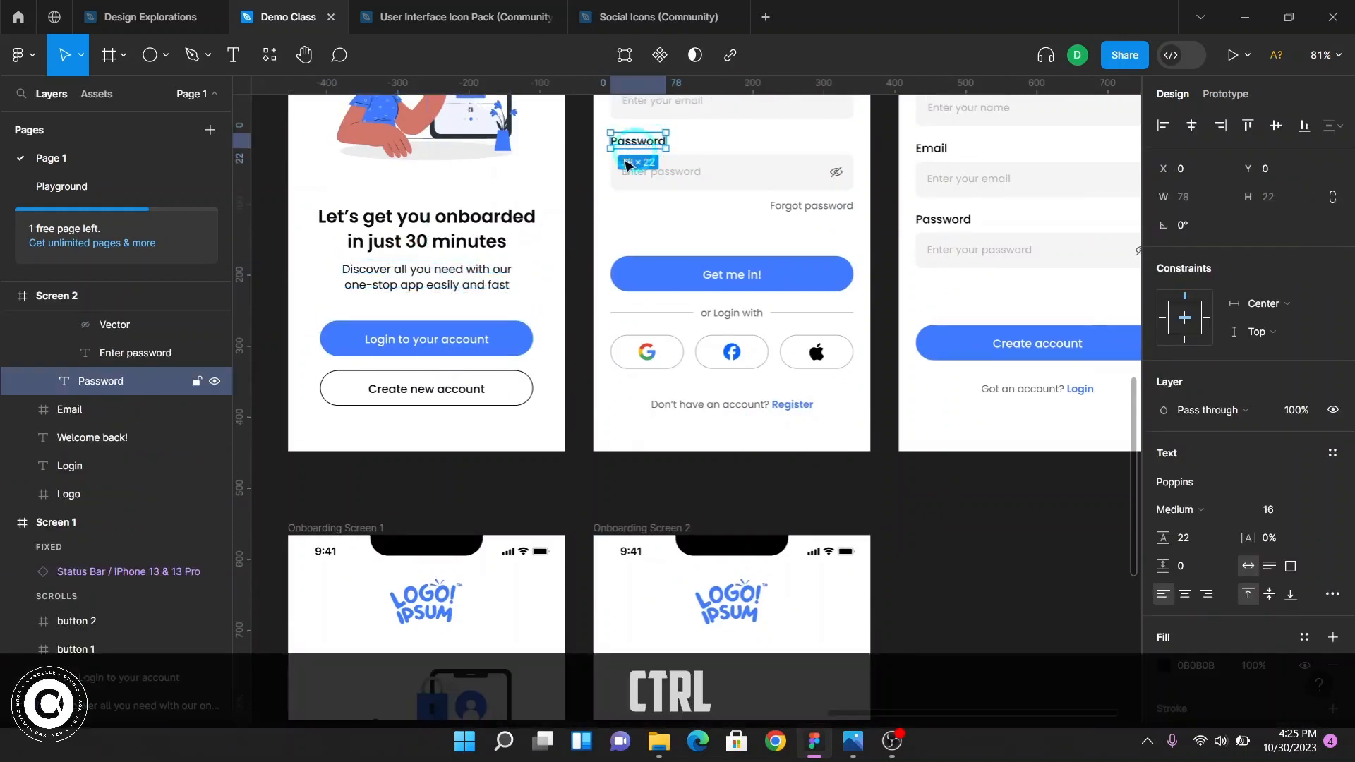
ctrl+click(422, 260)
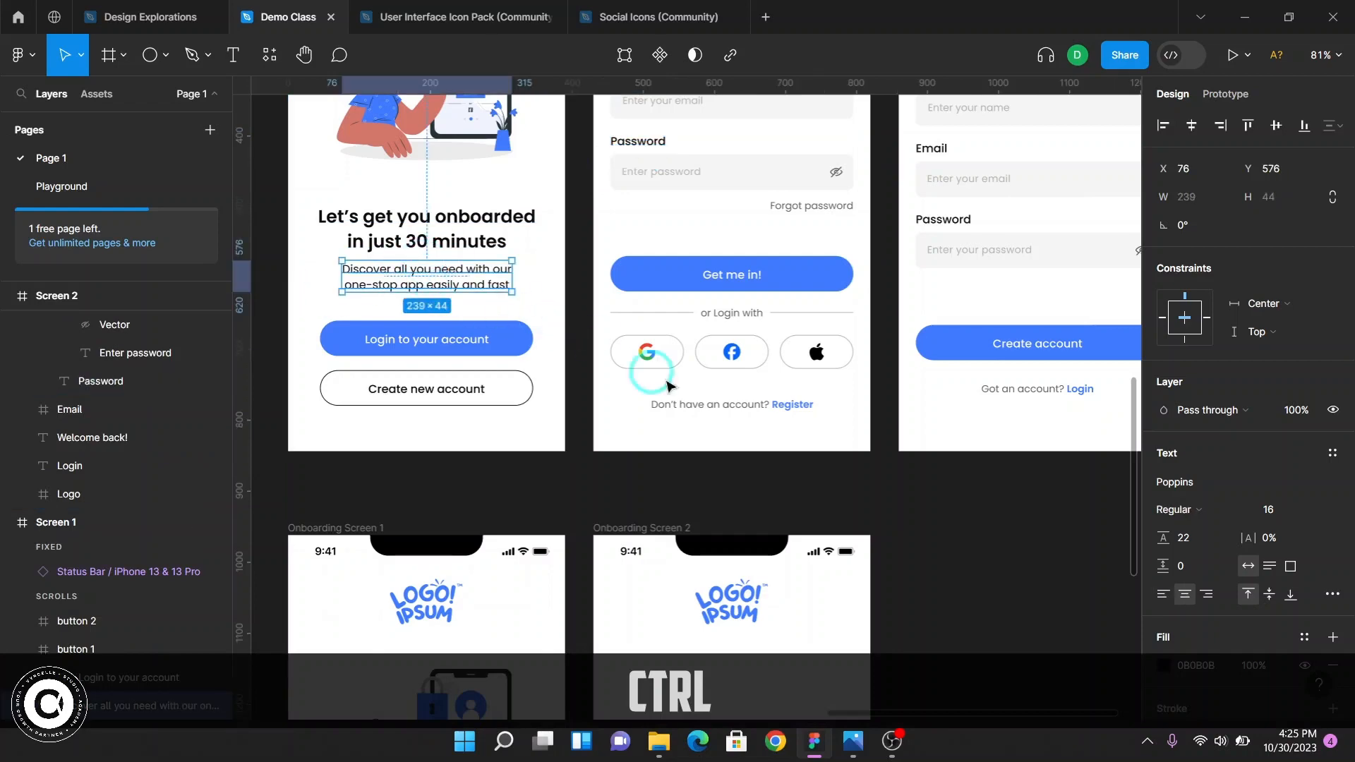
scroll(670, 416, down, 5)
ctrl+click(730, 505)
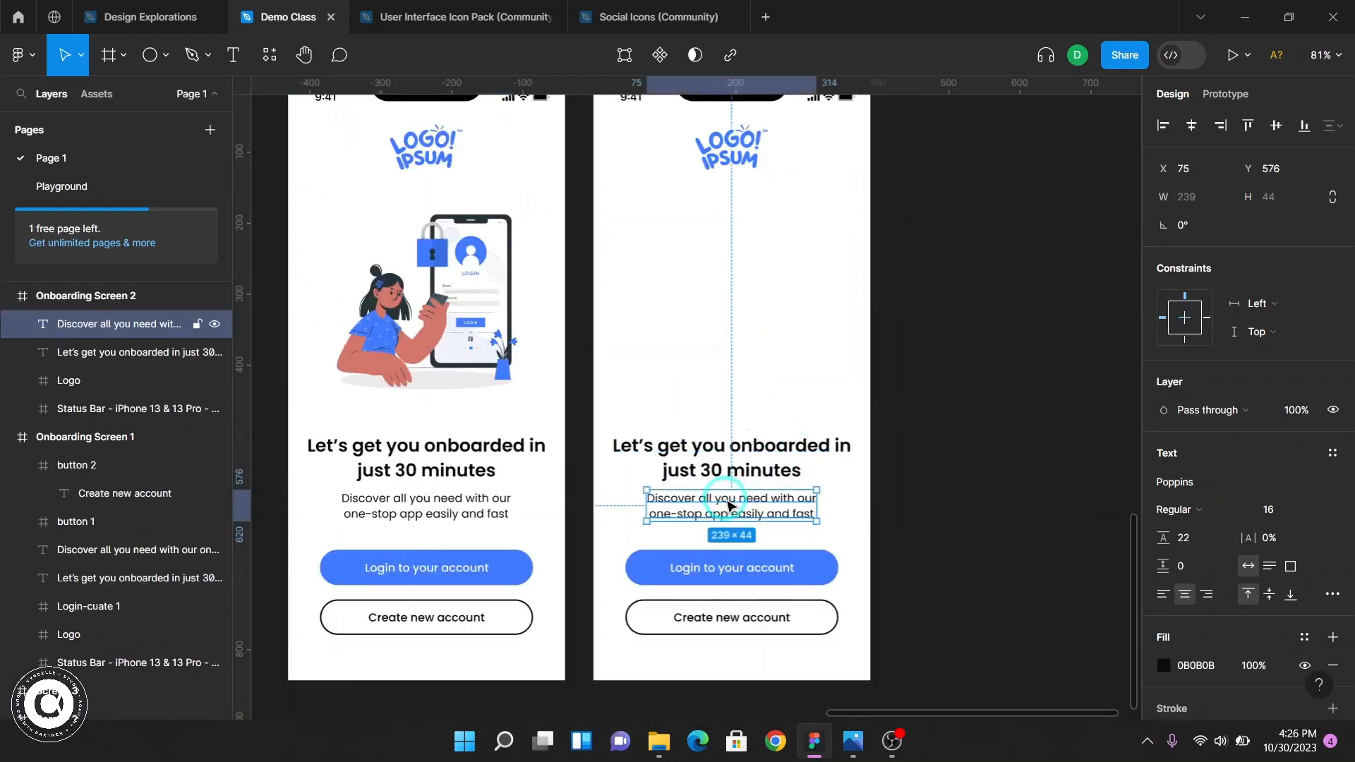
key(Delete)
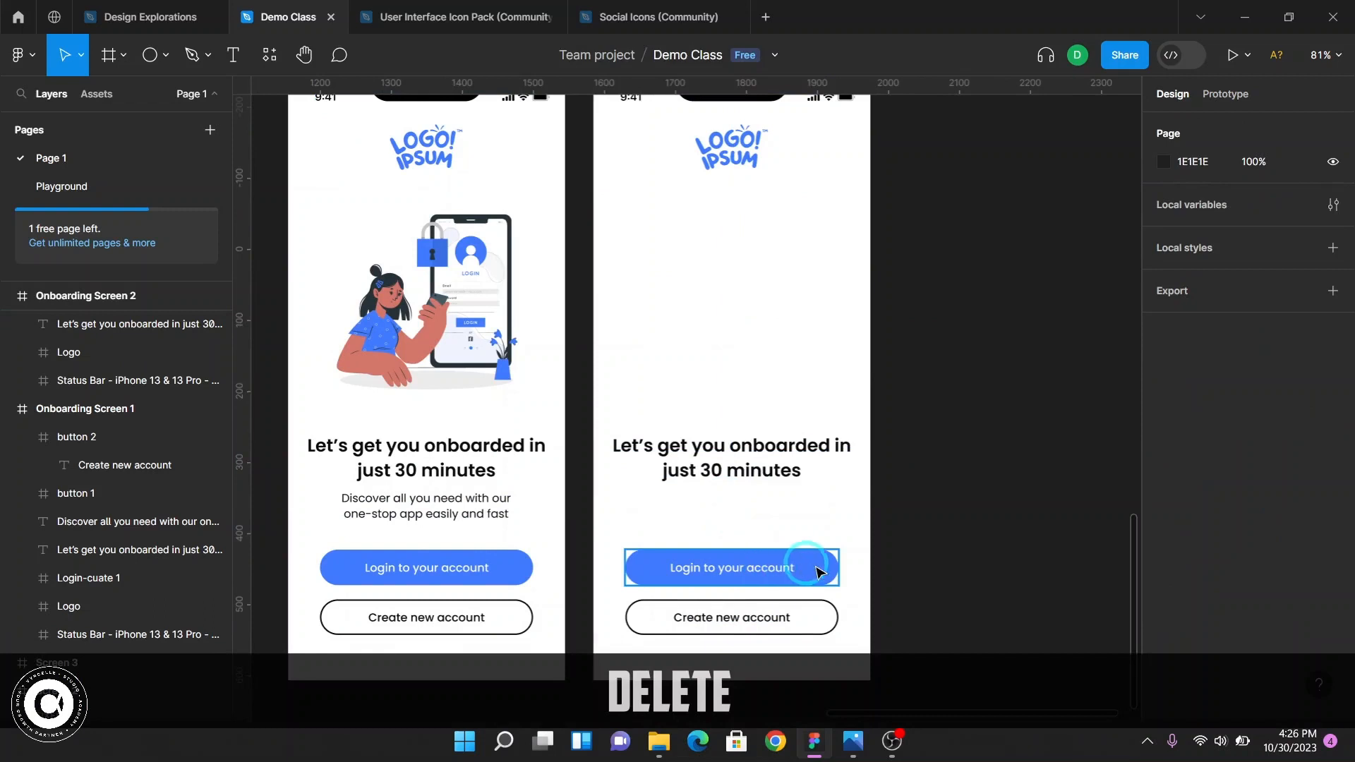
click(815, 619)
key(Delete)
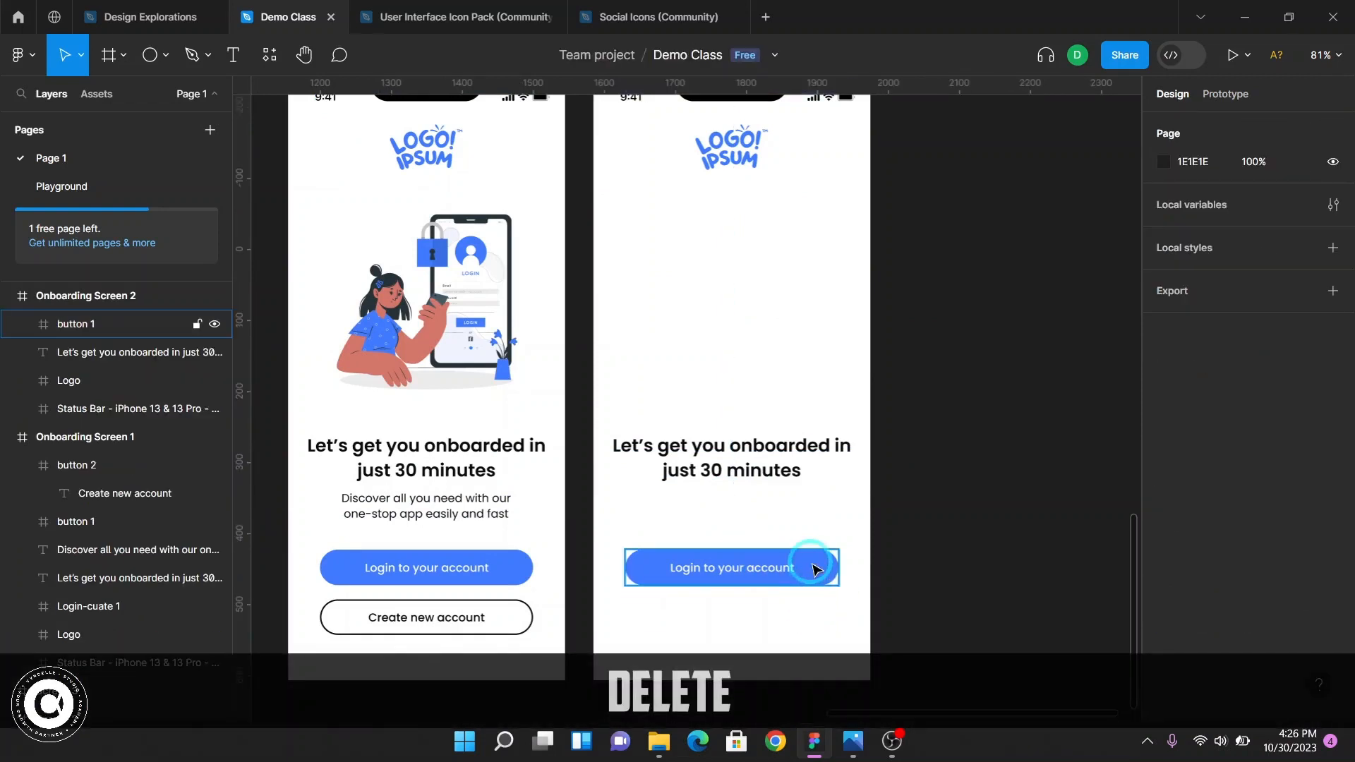
- Move the "Login to your account" button on the duplicated screen straight down to Y 751
click(814, 569)
scroll(815, 569, down, 3)
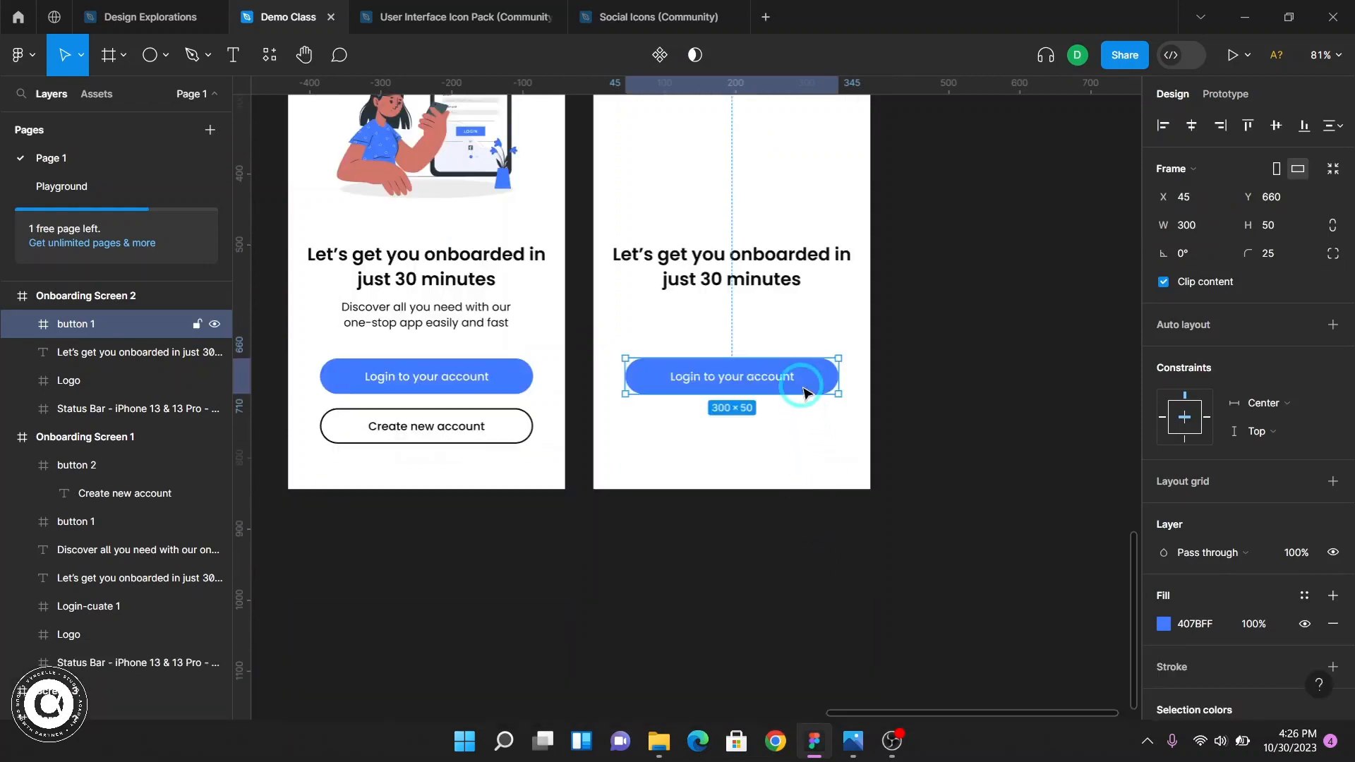
drag(811, 378, 816, 450)
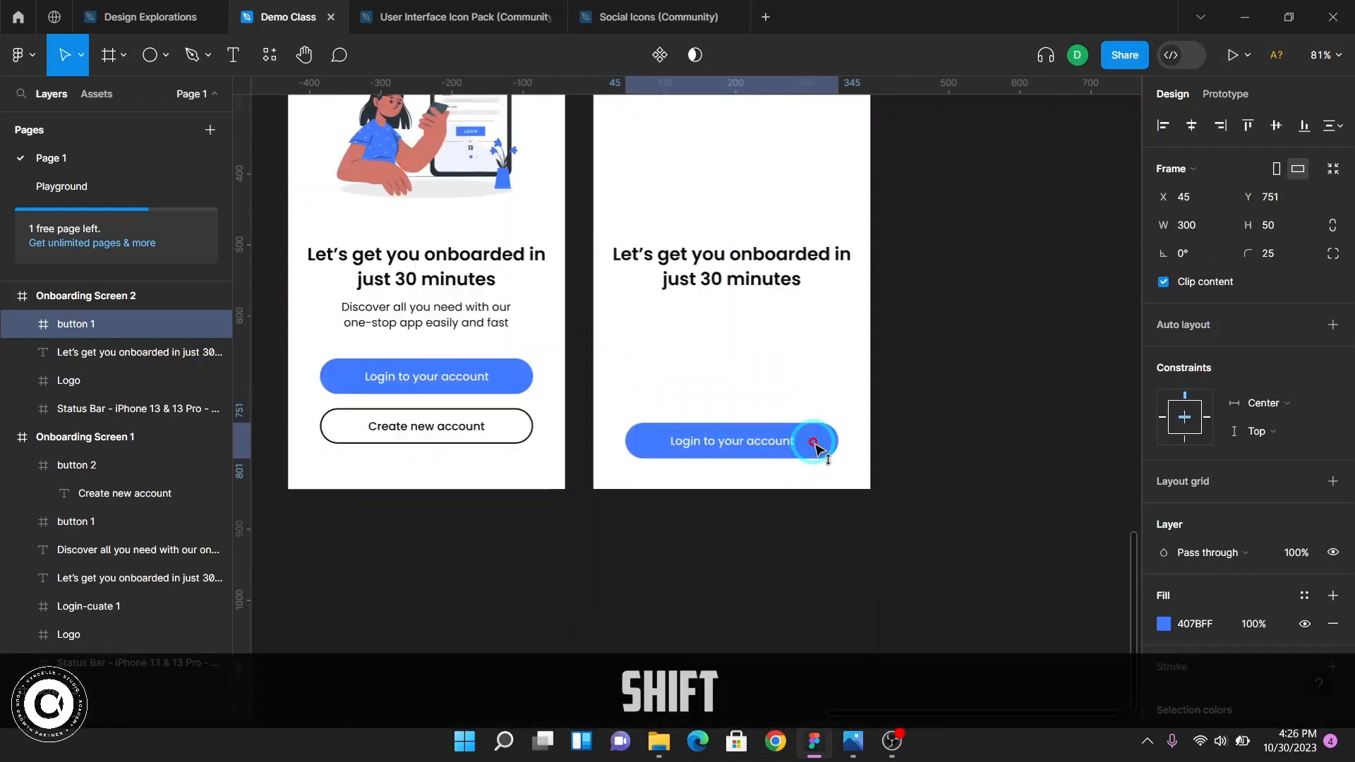
scroll(811, 446, up, 5)
scroll(806, 443, up, 12)
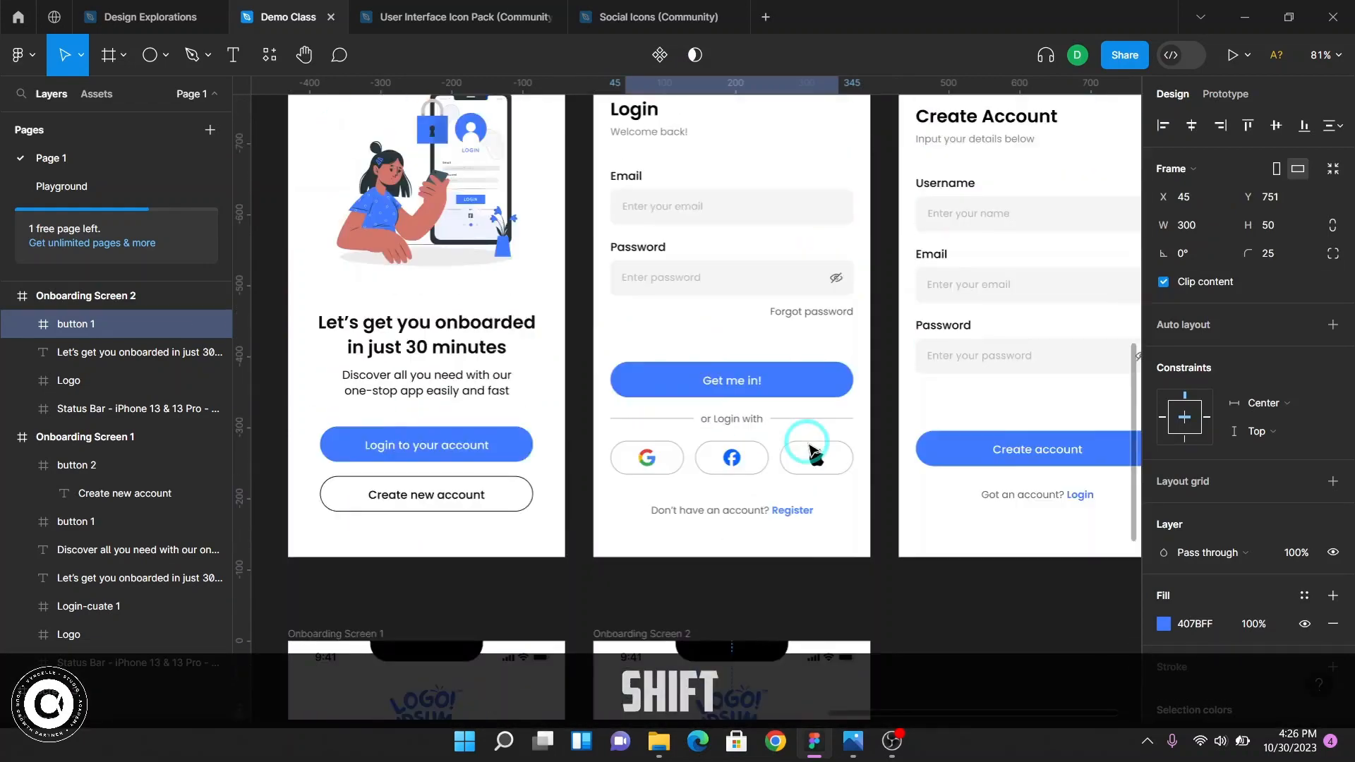
scroll(805, 440, down, 3)
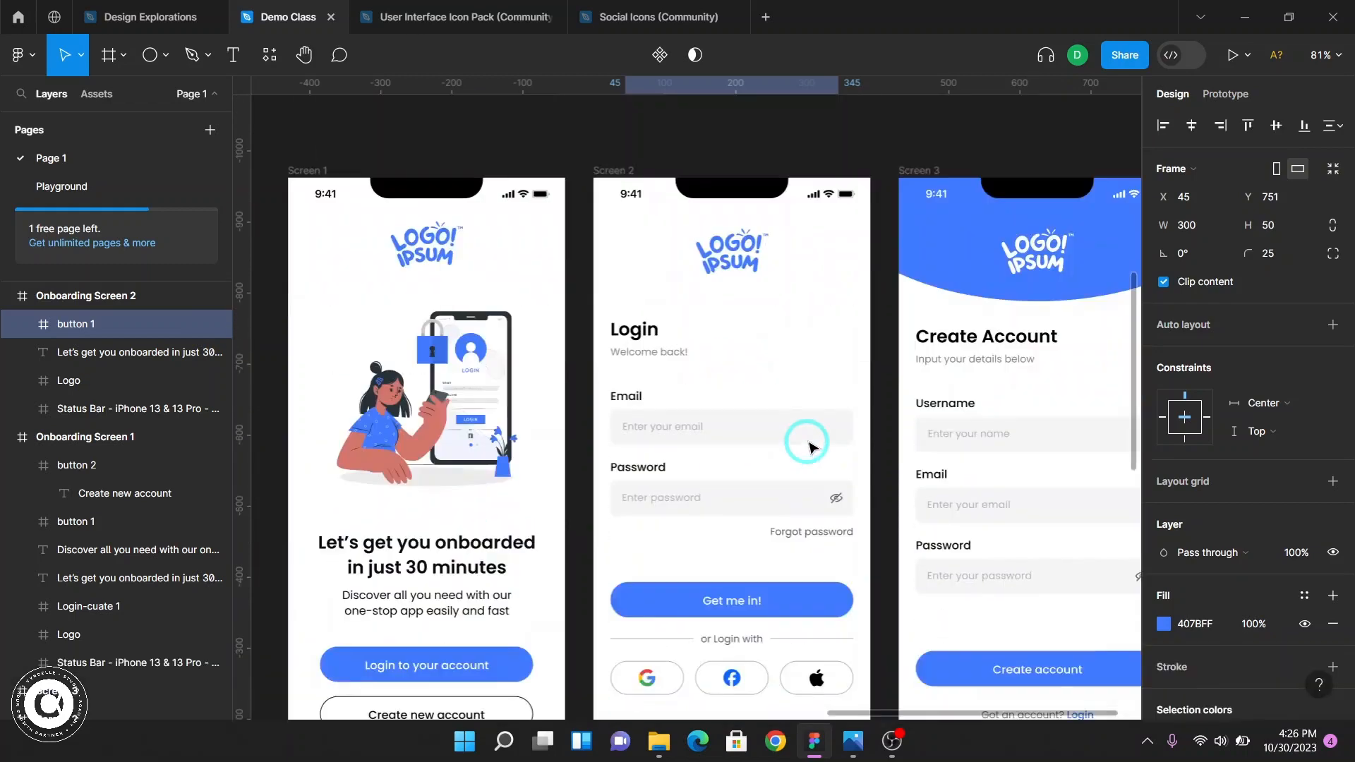
- Examine the elements of Screen 2, from the logo, Login heading and input fields down to the social icons and register text
click(824, 205)
click(729, 259)
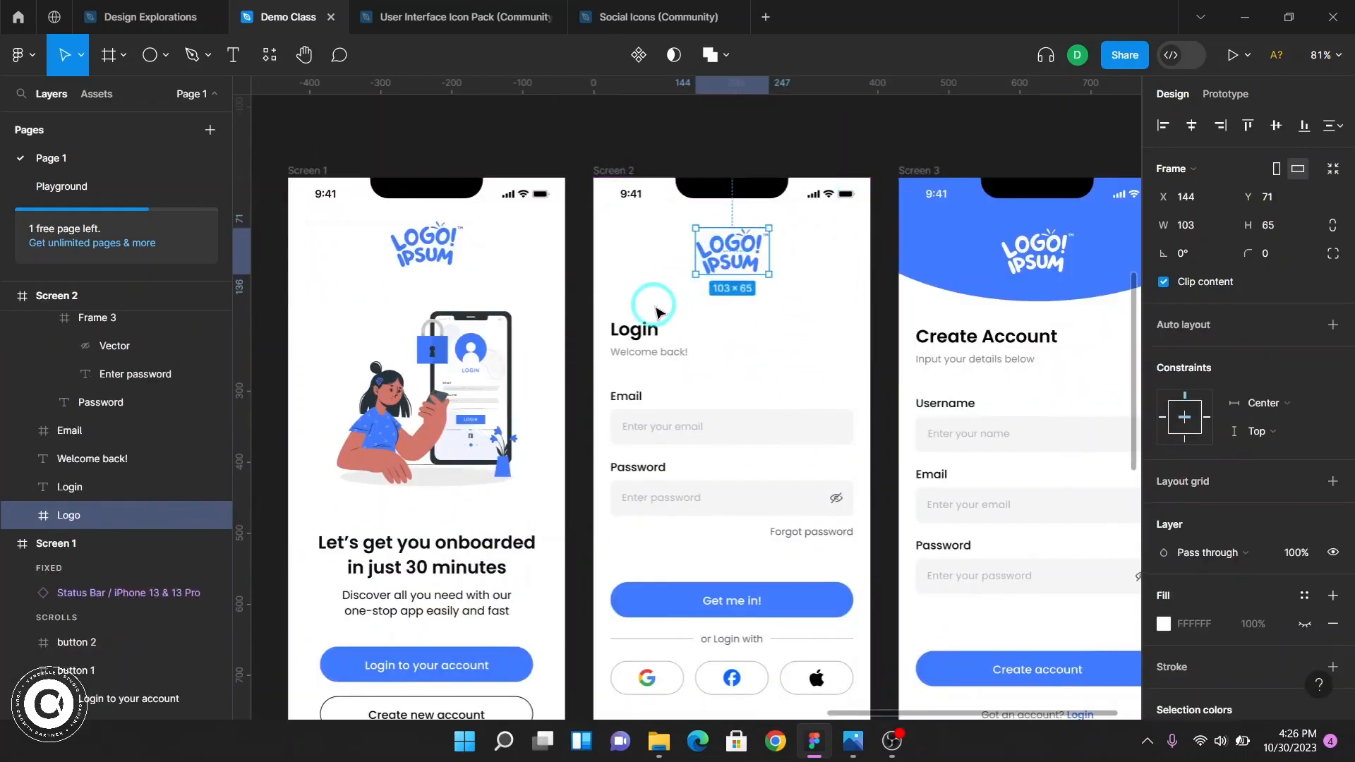
click(659, 202)
click(737, 256)
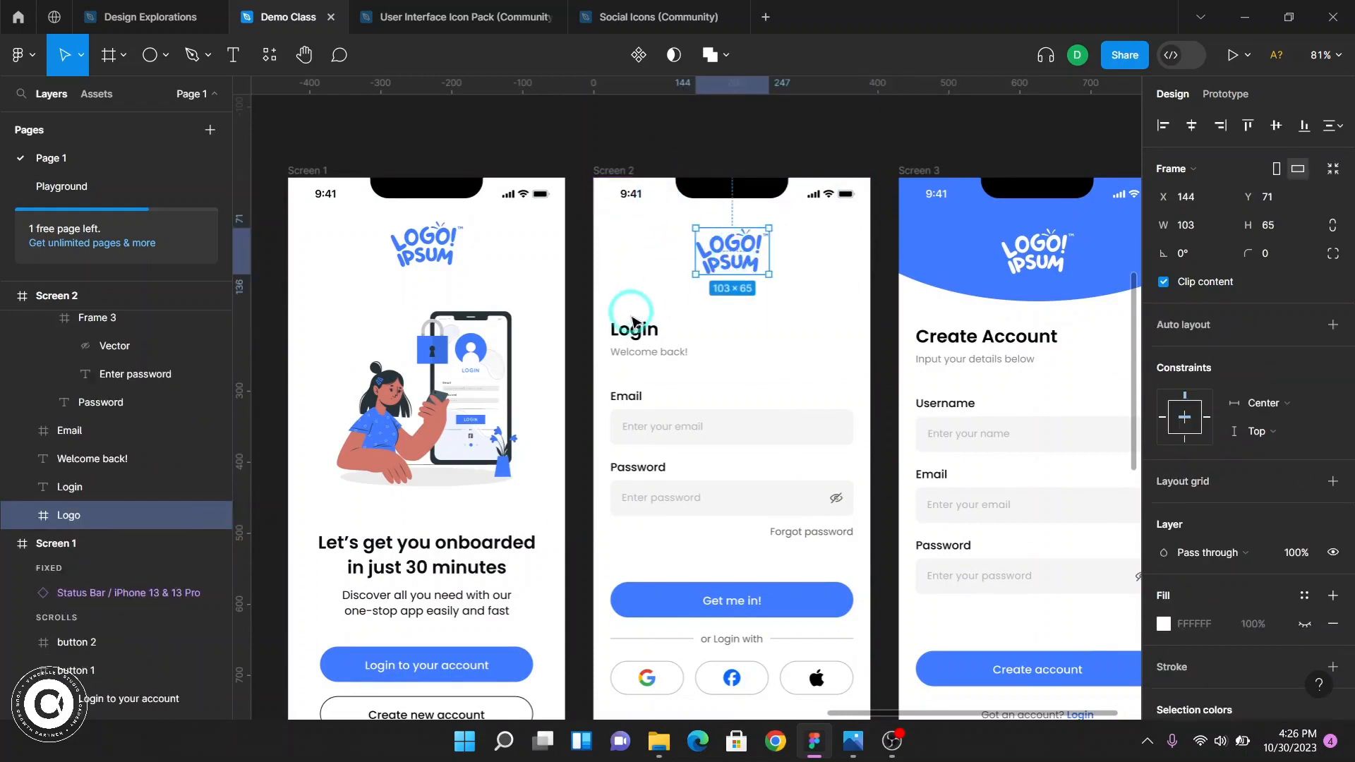
click(640, 337)
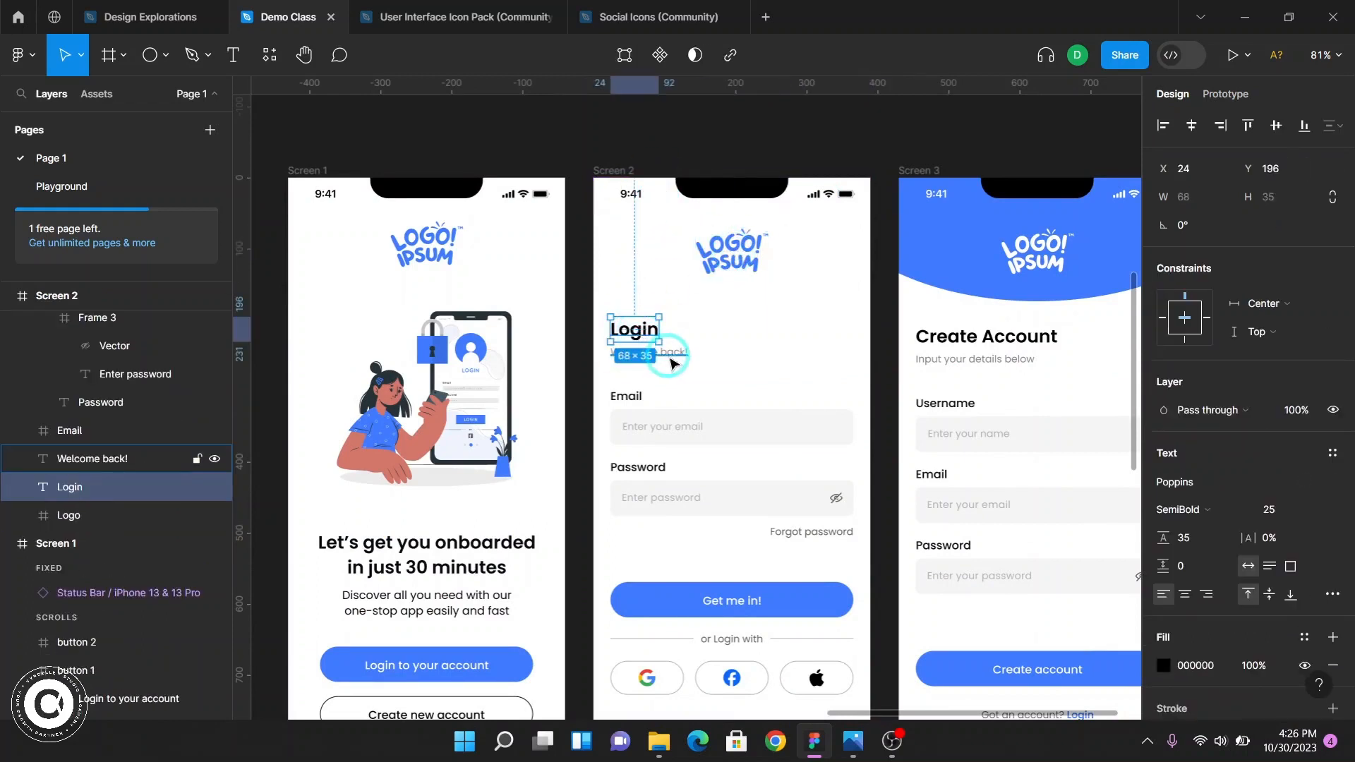
click(669, 357)
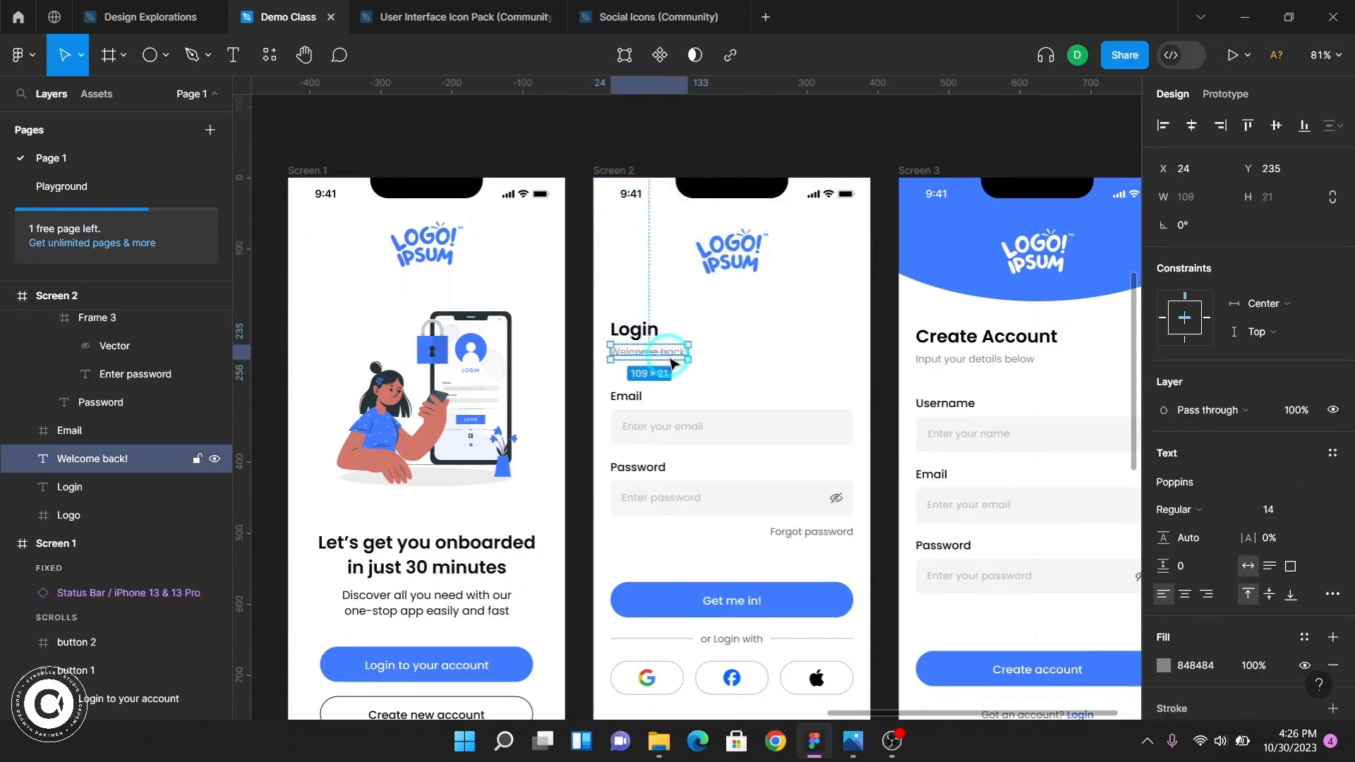
click(638, 408)
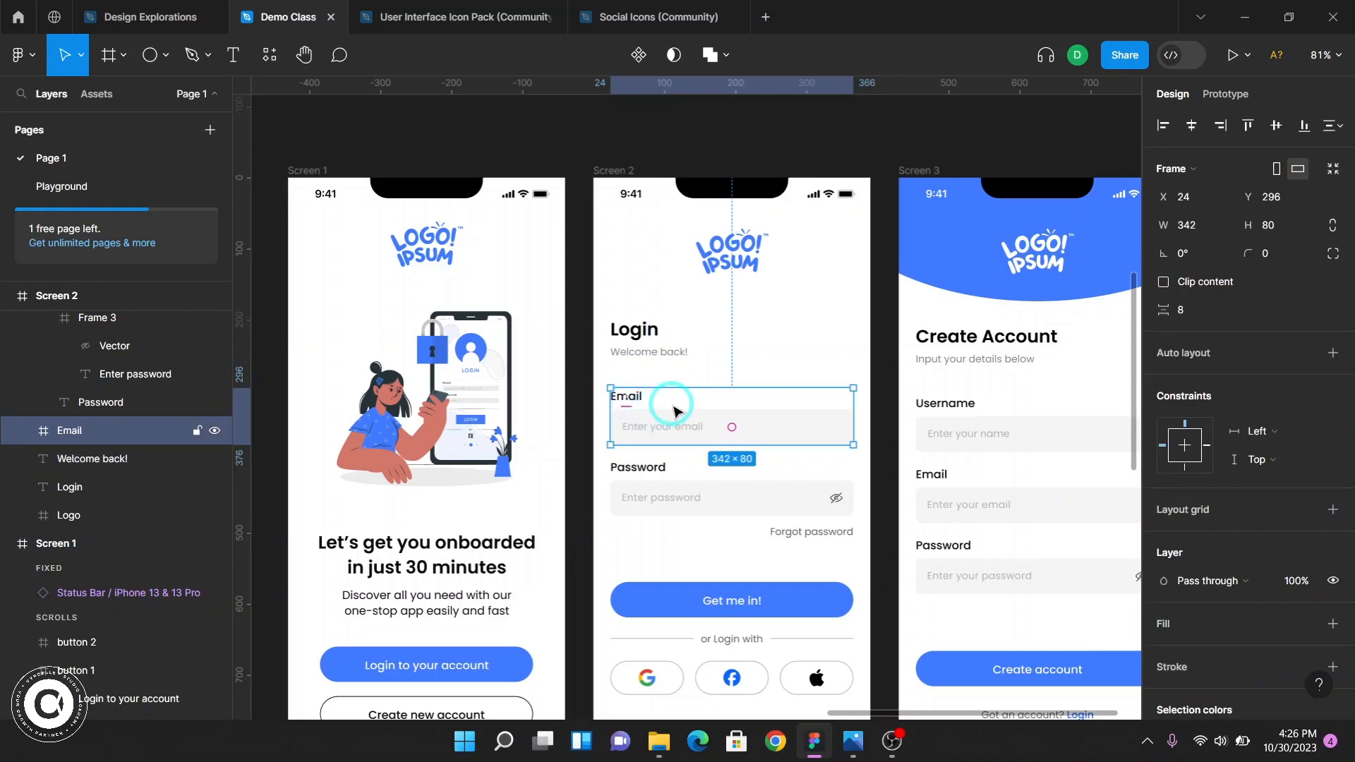
click(670, 490)
scroll(667, 487, down, 1)
click(649, 570)
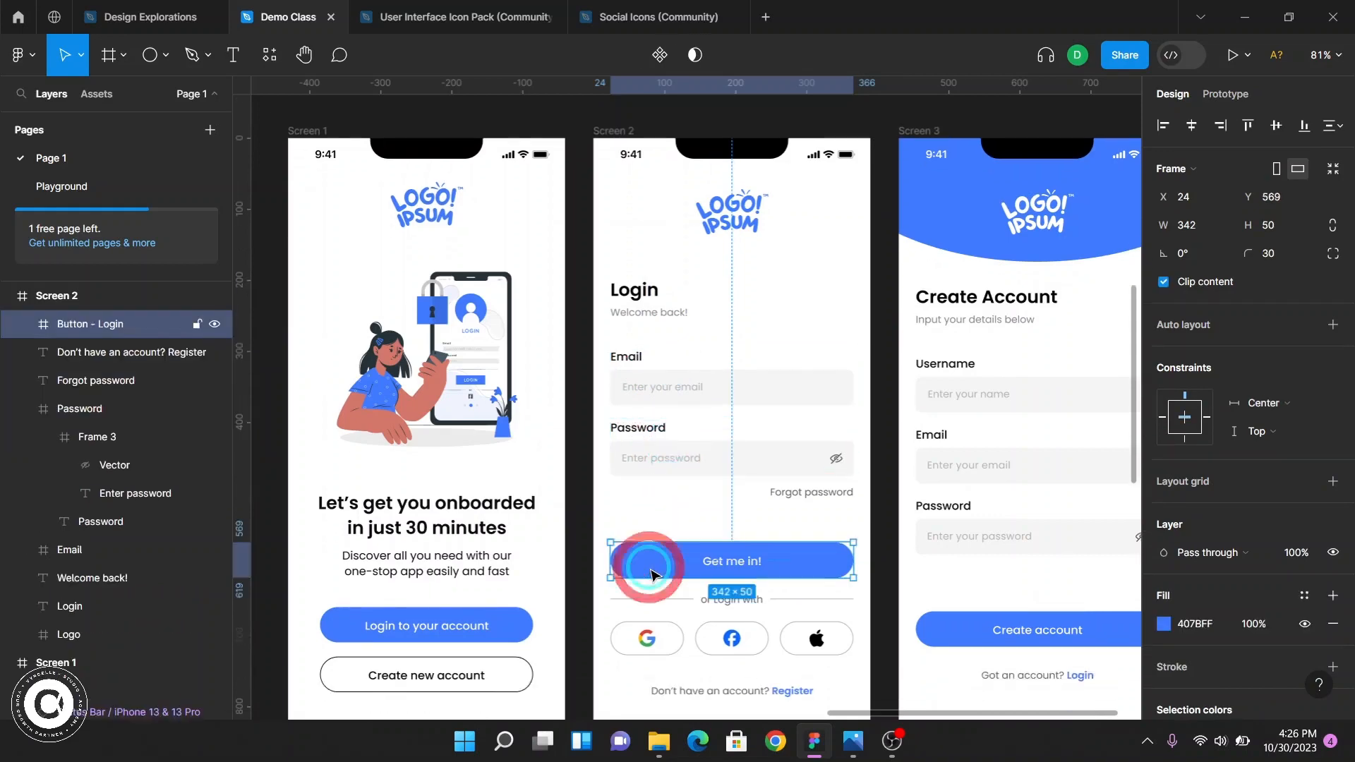
scroll(649, 565, down, 2)
click(732, 547)
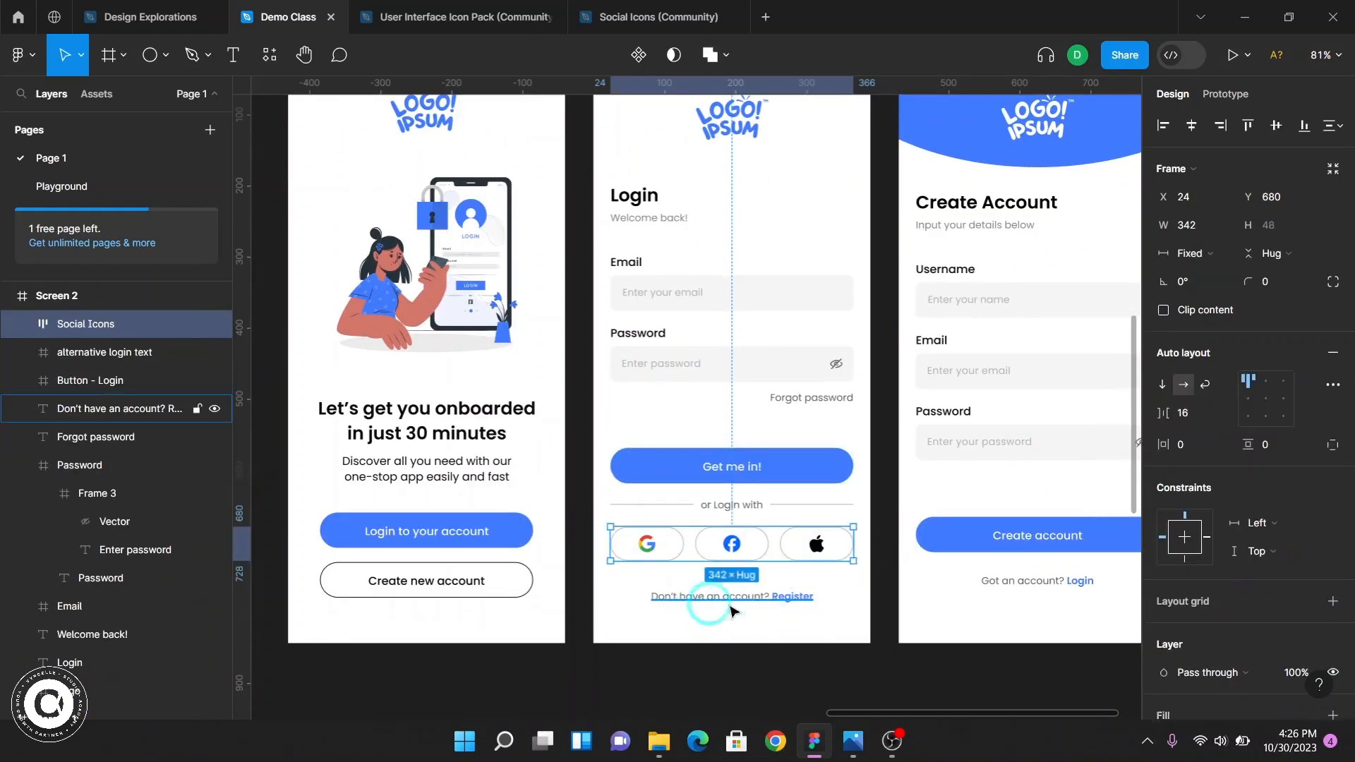
click(734, 599)
scroll(741, 381, up, 2)
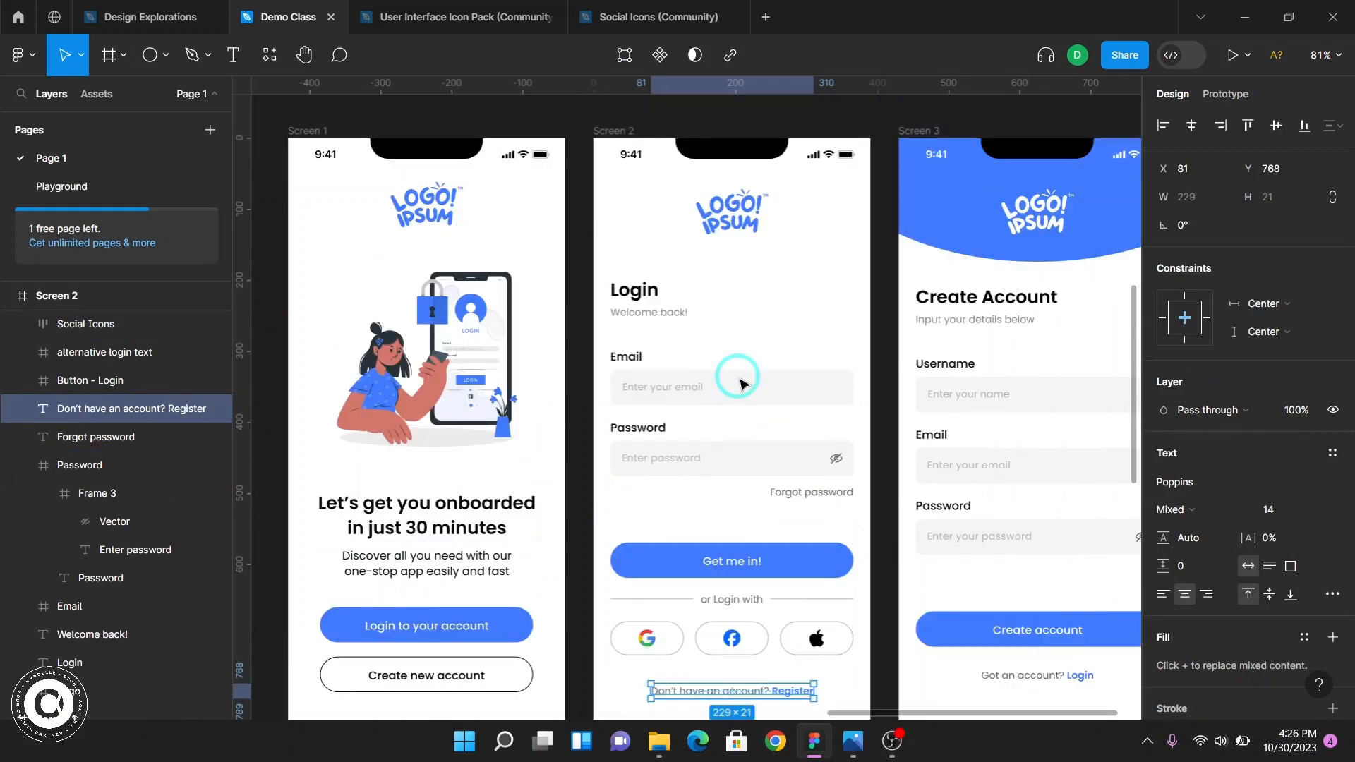
click(748, 230)
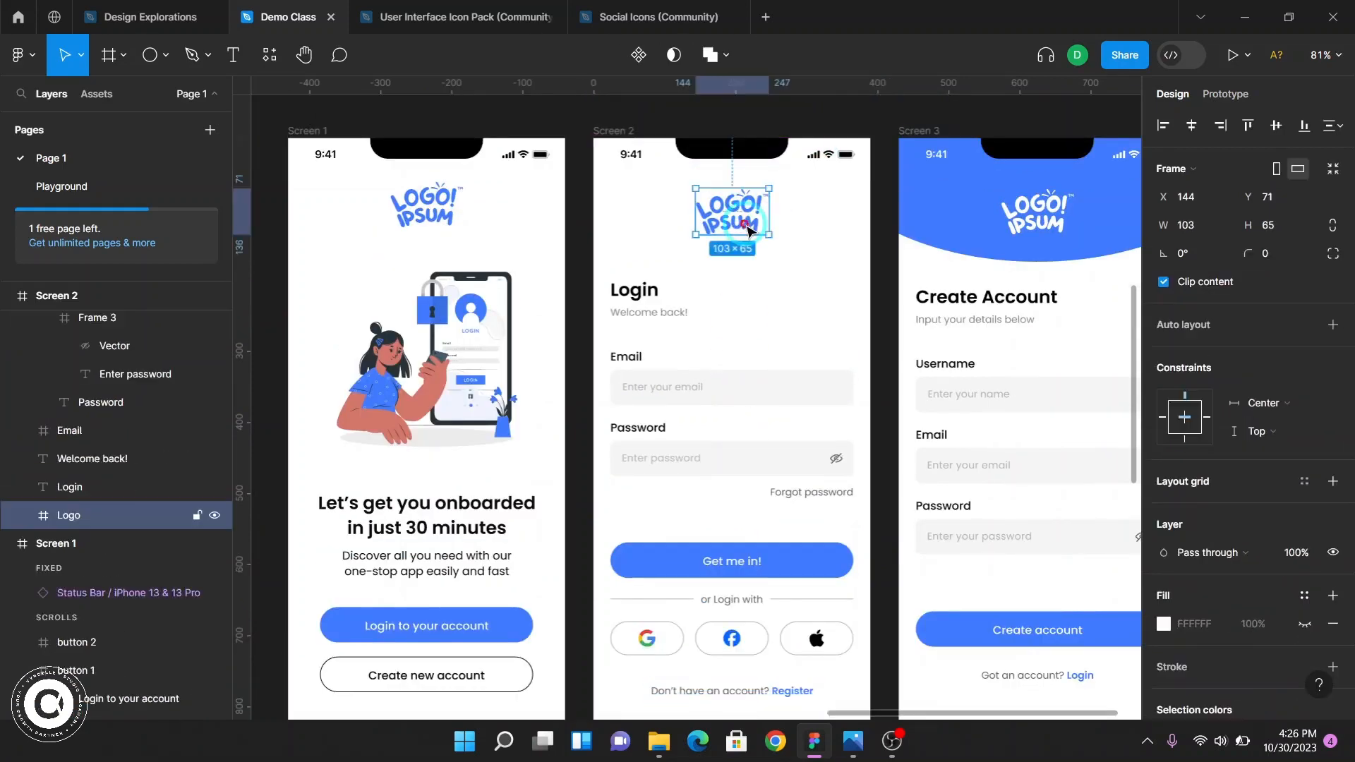
click(645, 302)
- Replace the heading text on Onboarding Screen 2 with "Login" and set it to left alignment
scroll(672, 458, down, 11)
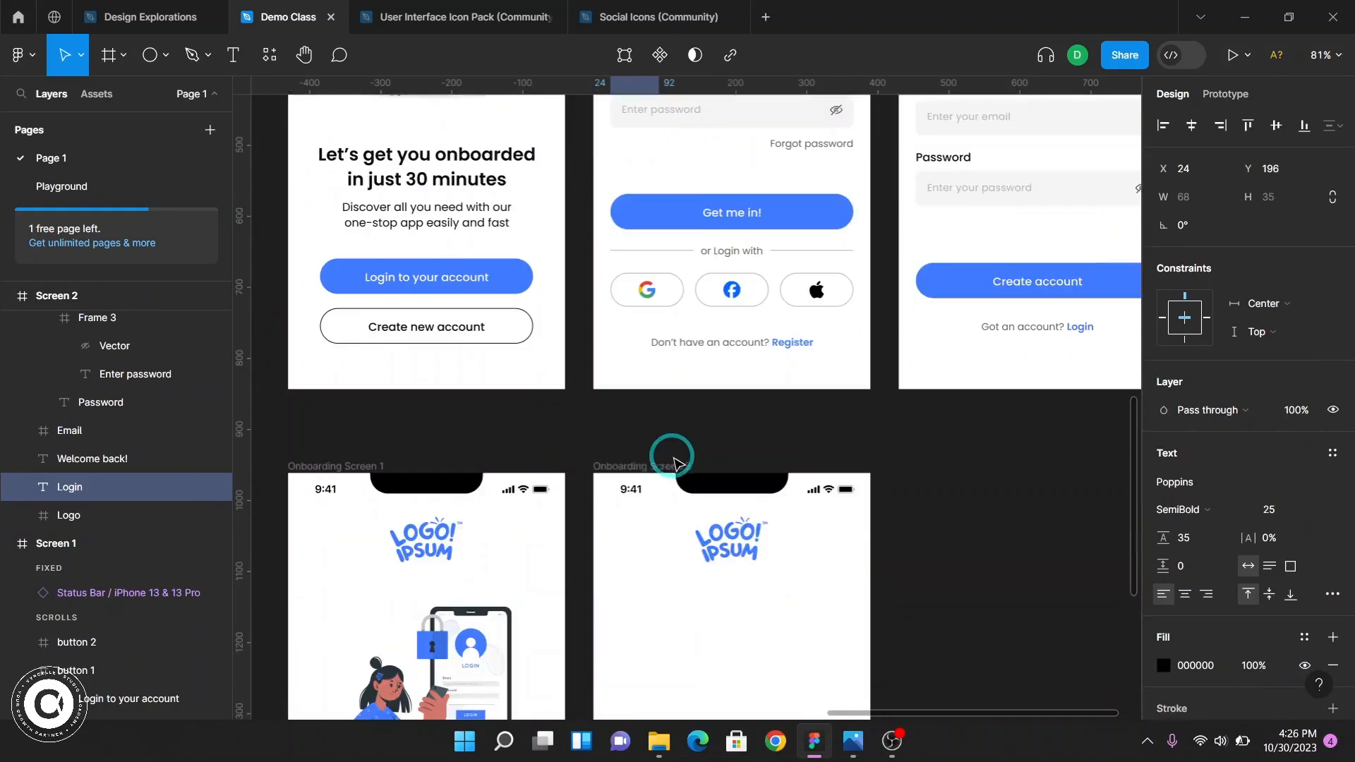
scroll(676, 463, down, 3)
click(724, 455)
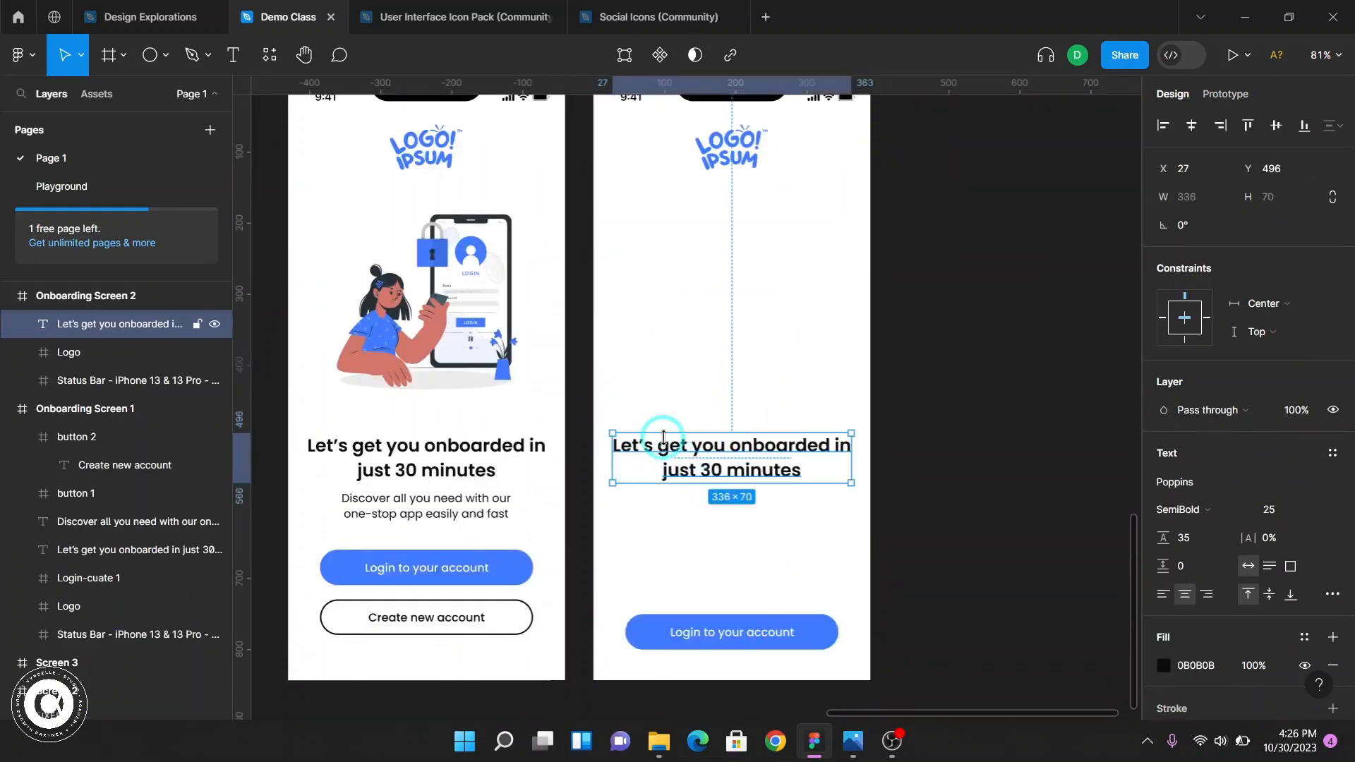
double_click(719, 471)
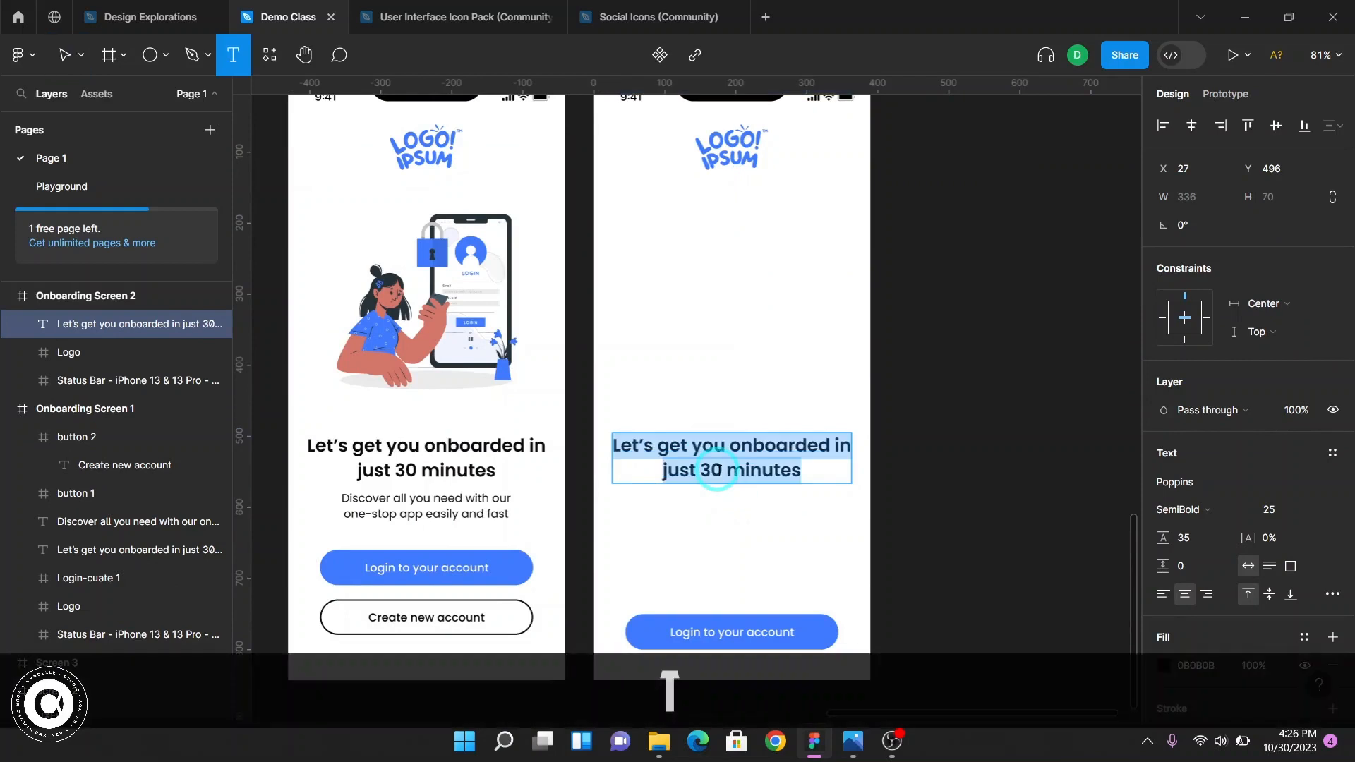
text(Login)
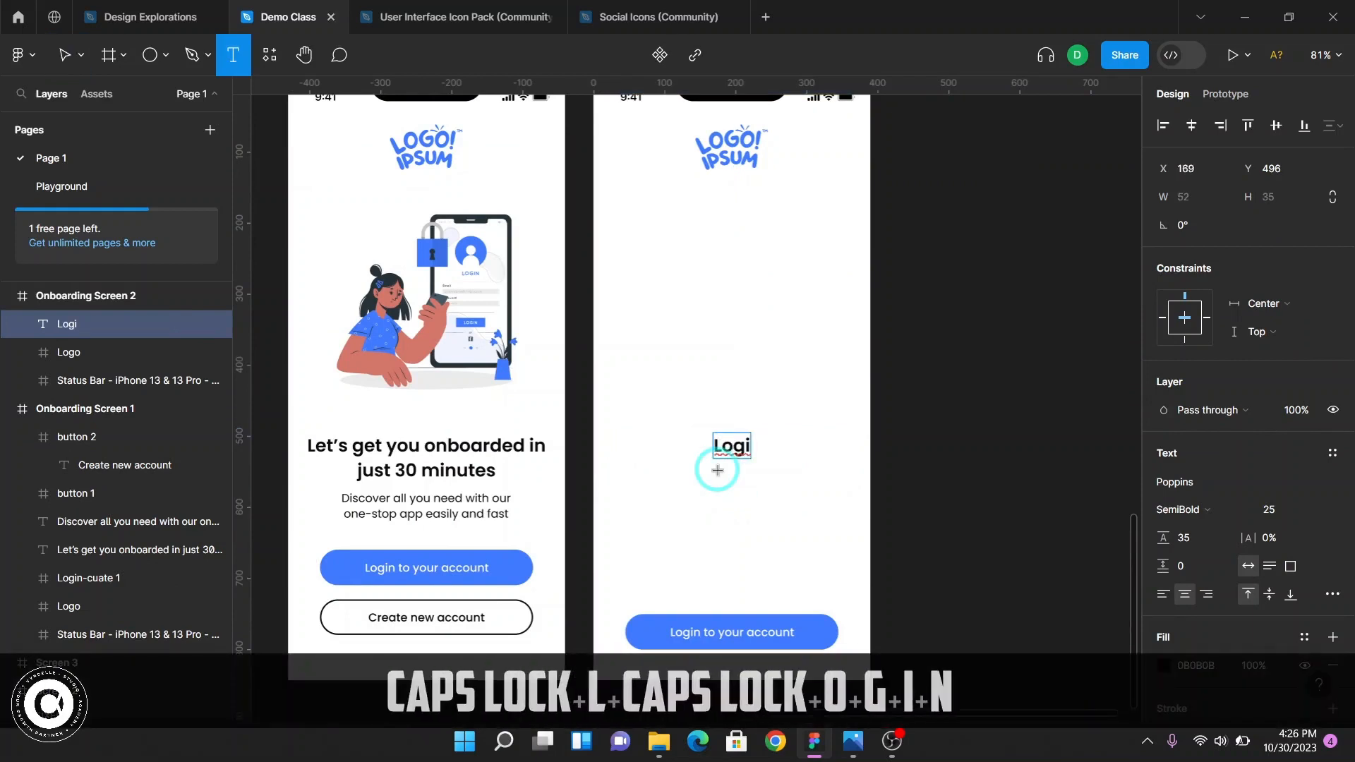
key(ctrl+Return)
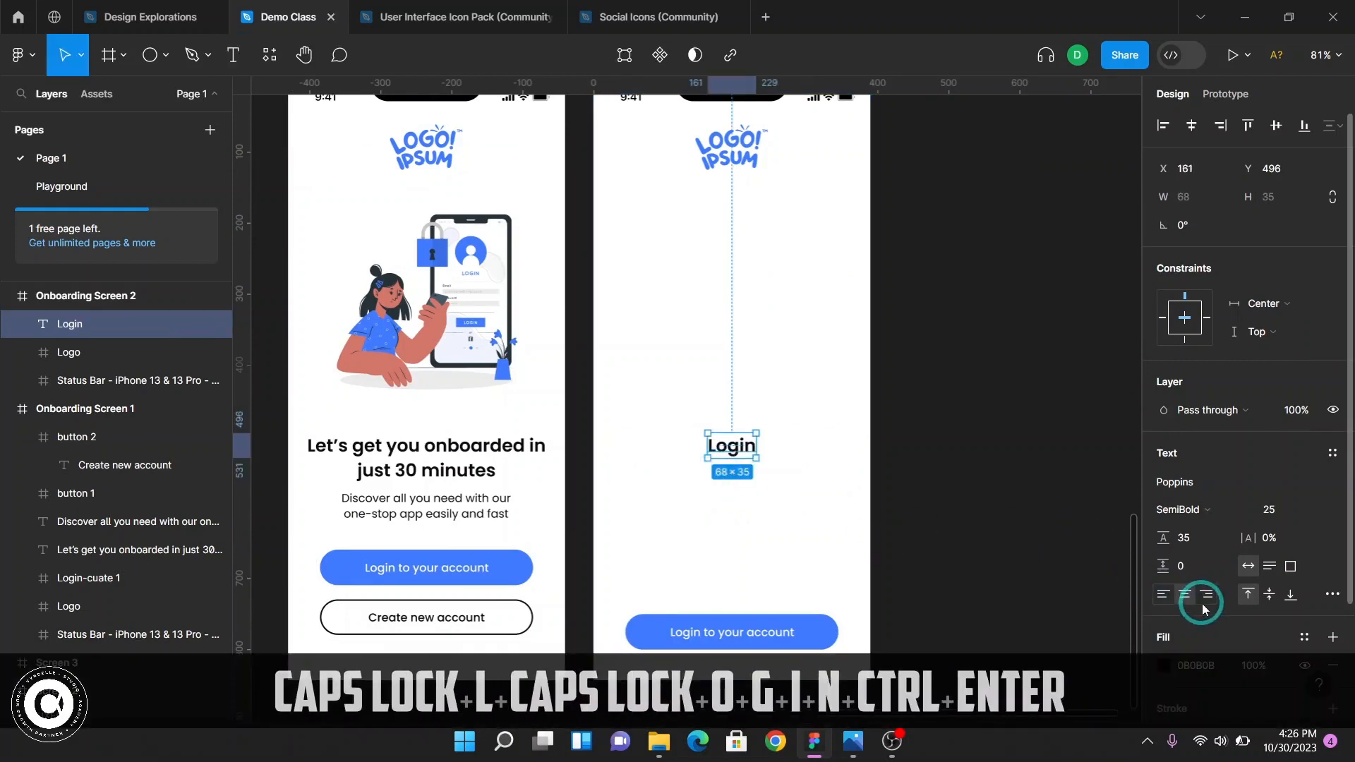
key(F2)
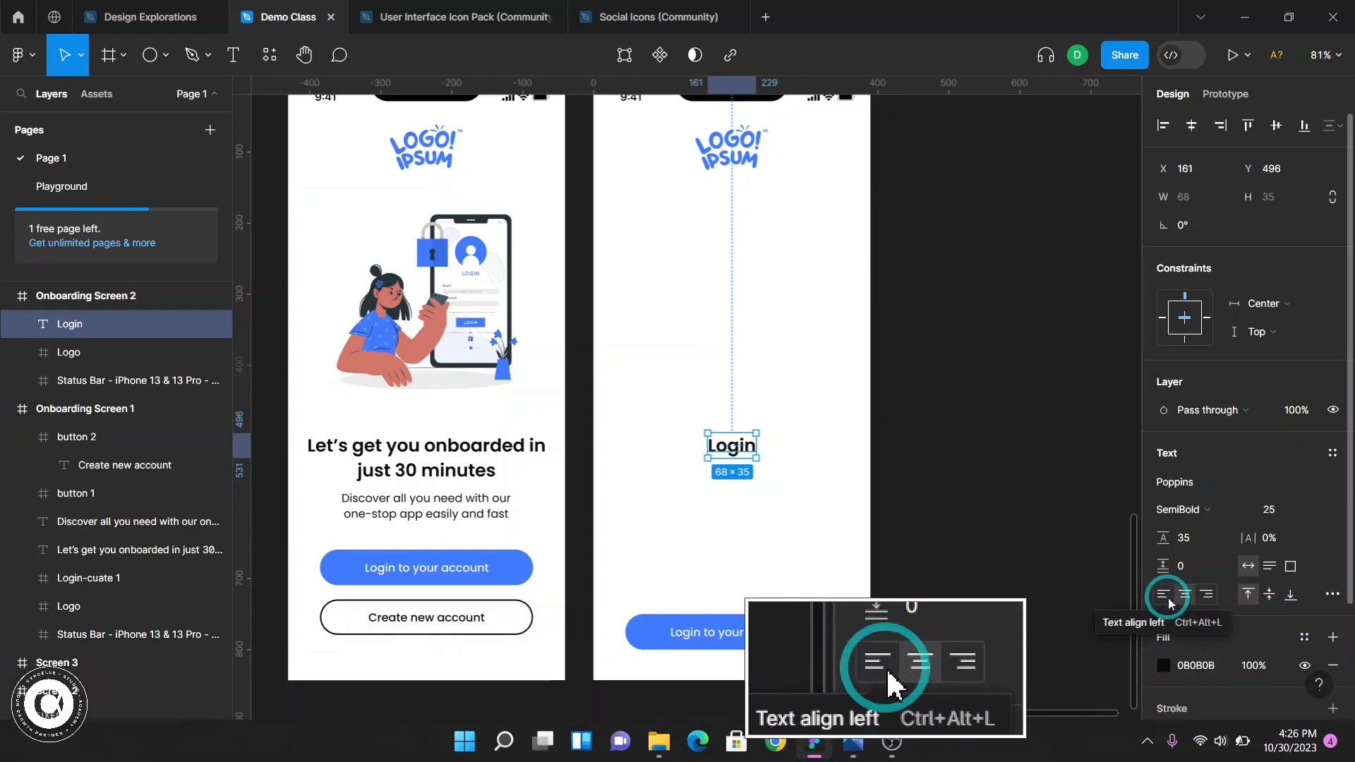
click(1165, 596)
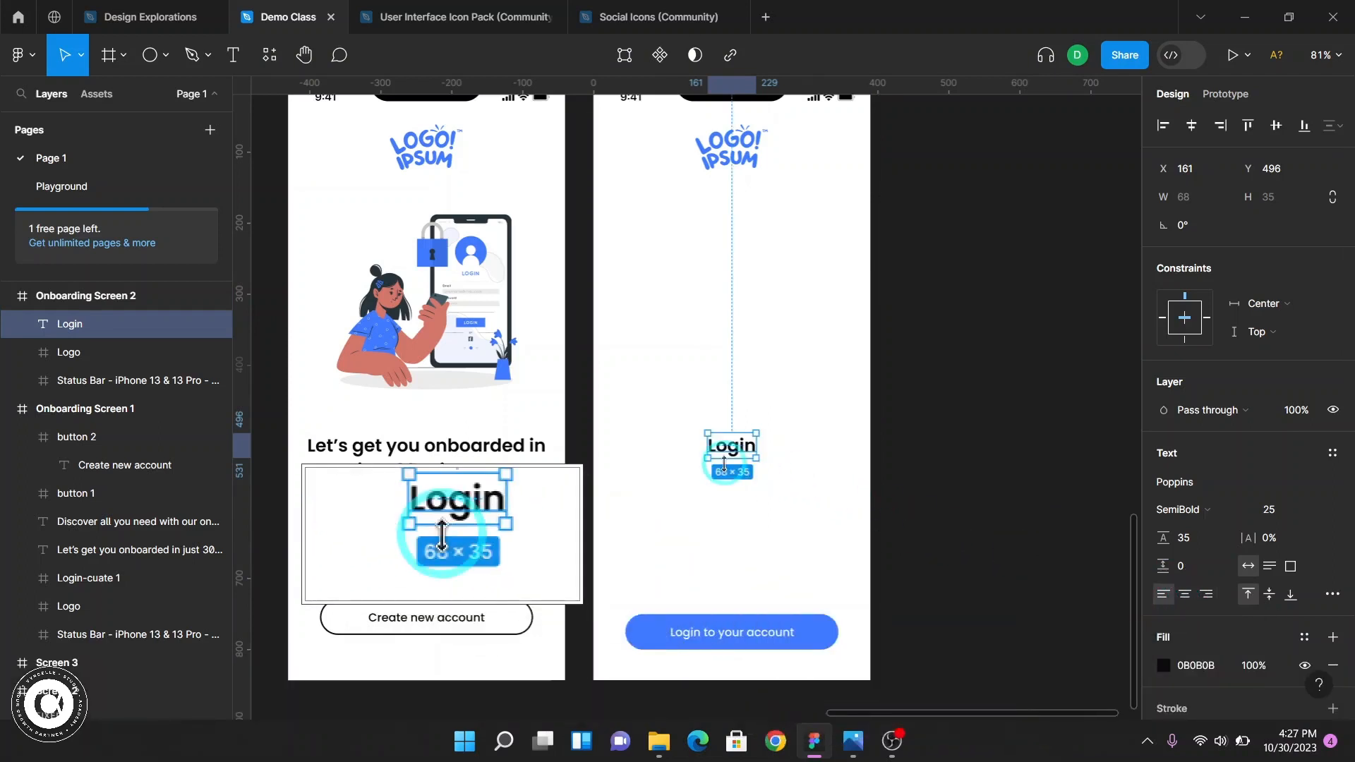
- Turn on the display of layout grids and select the Onboarding Screen 2 frame
key(shift+g)
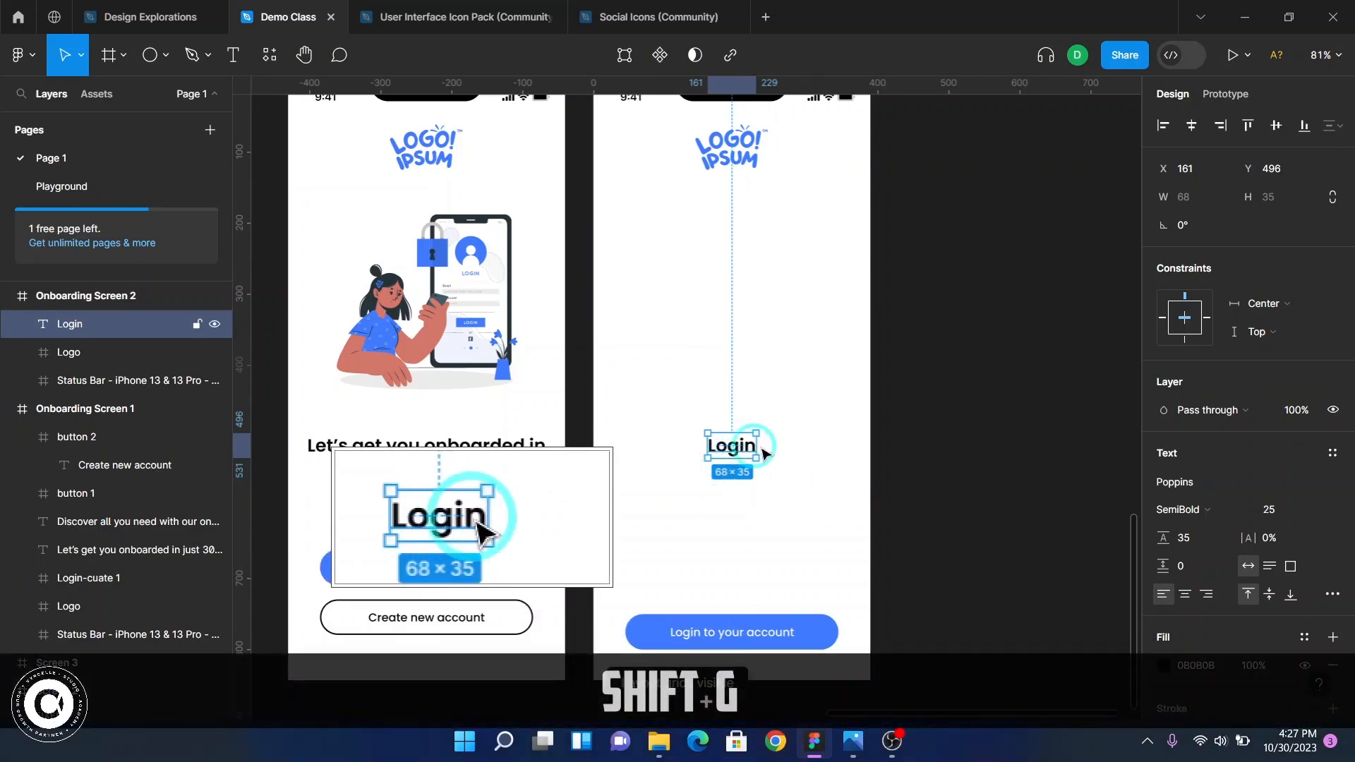
click(793, 415)
key(shift)
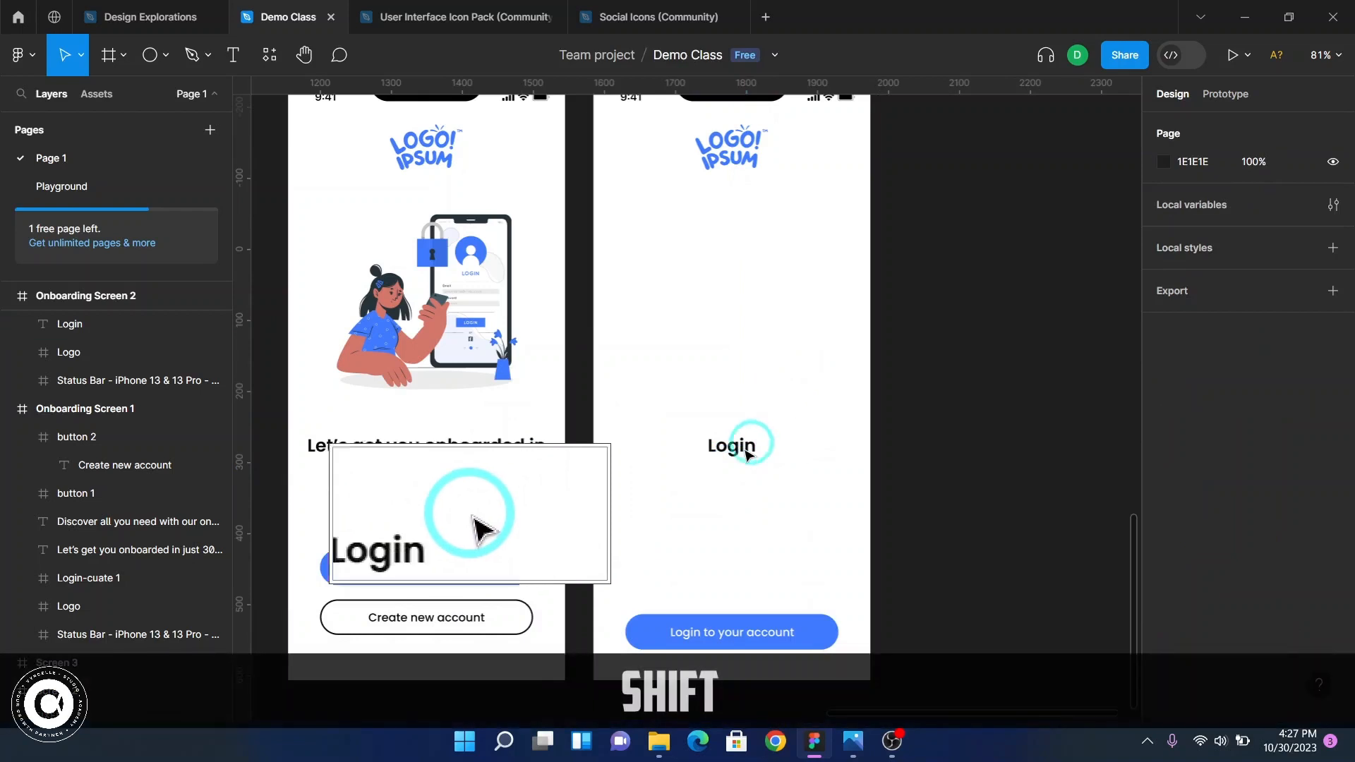
scroll(741, 445, up, 2)
scroll(743, 448, up, 1)
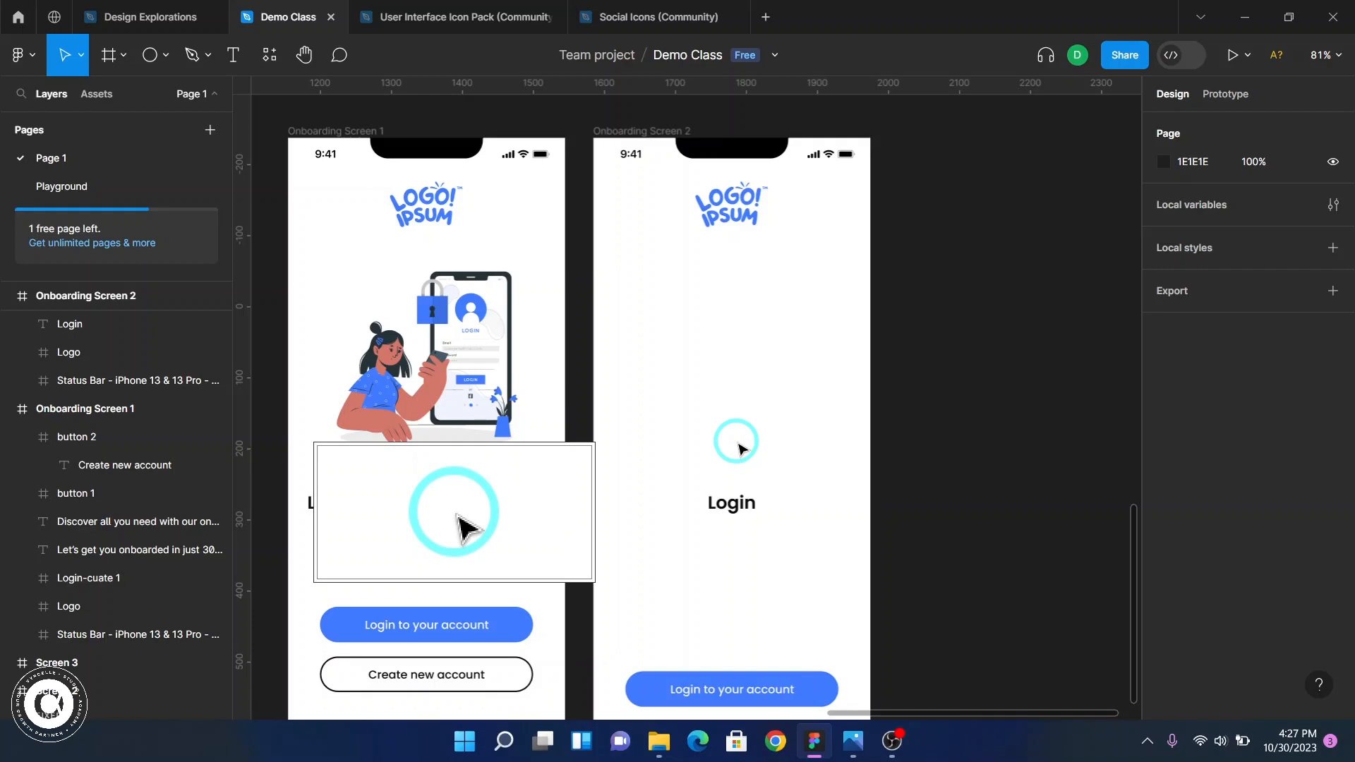
key(F2)
click(657, 132)
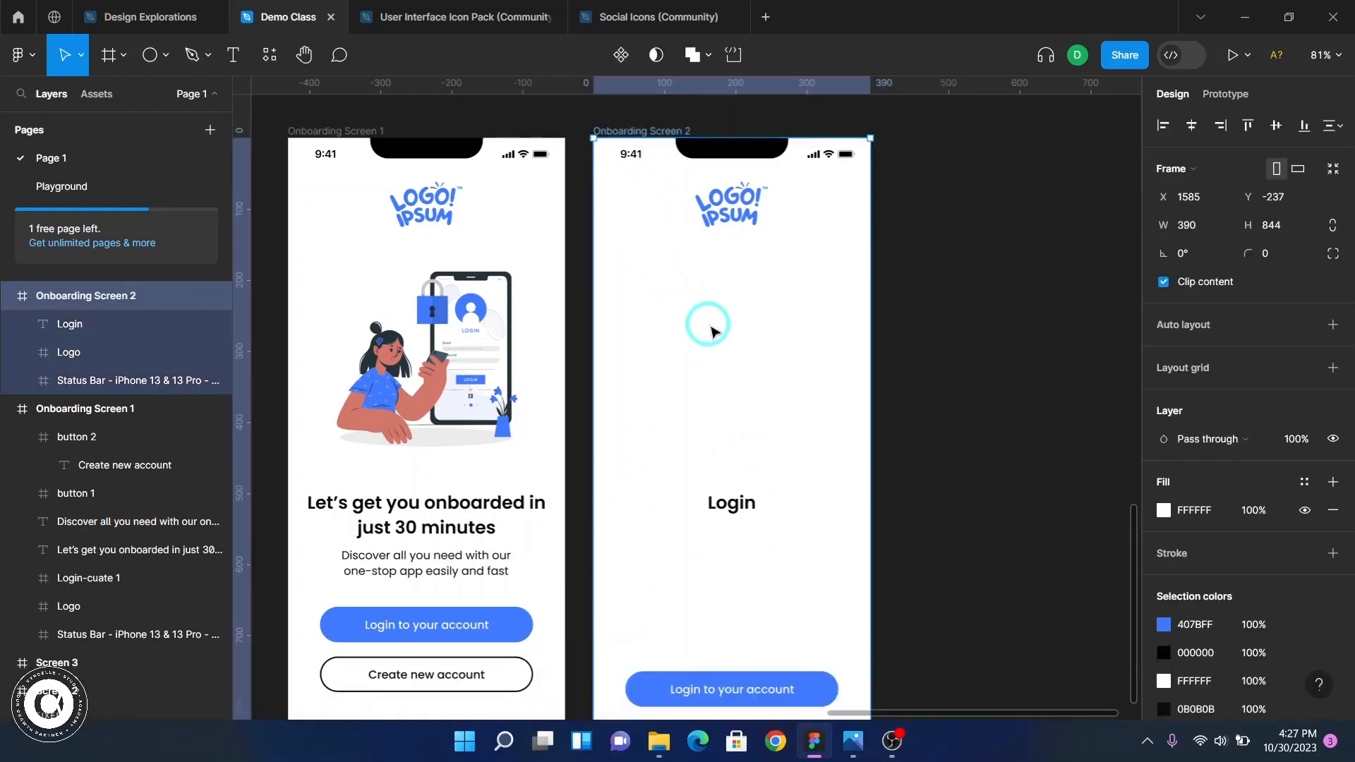
- Examine how the elements of Screens 1 to 3 line up with their column layout grids, especially the login form on Screen 2
scroll(783, 329, left, 1)
scroll(797, 344, up, 1)
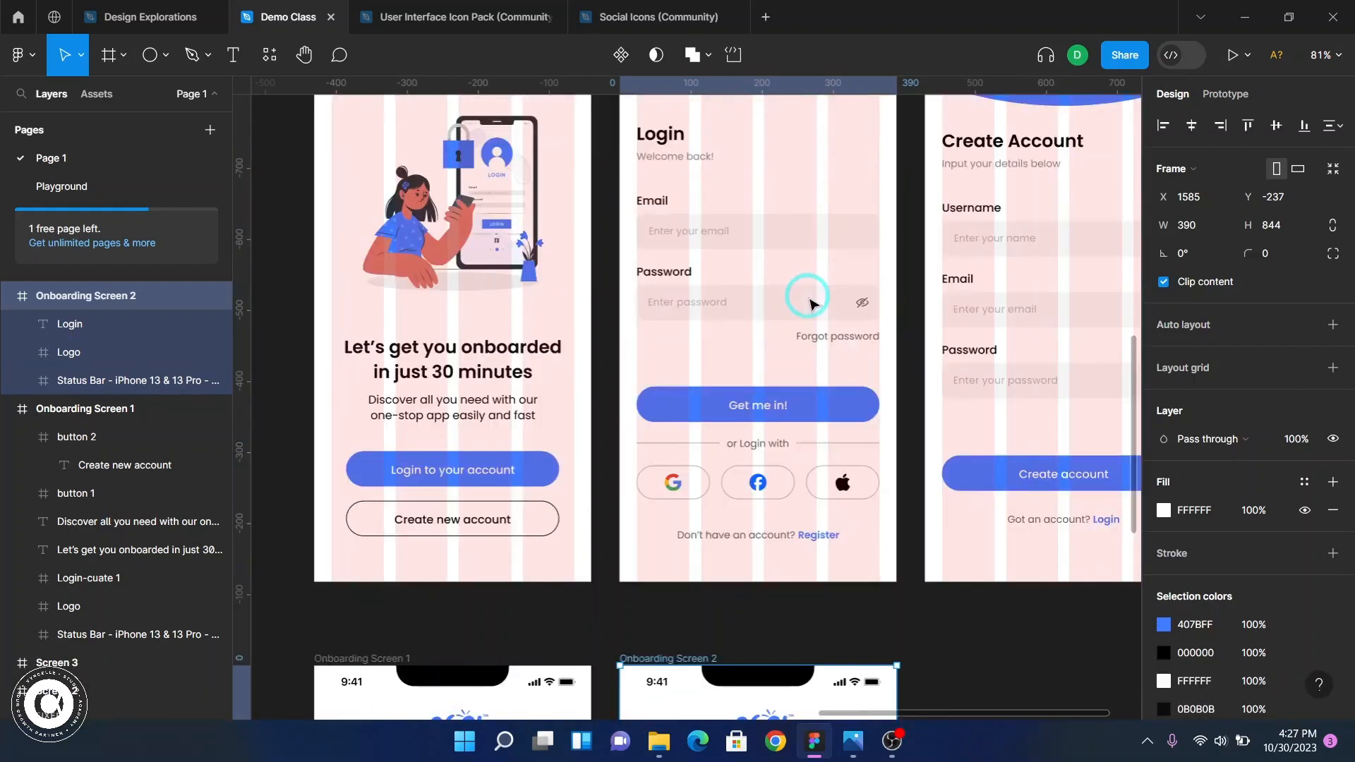
scroll(807, 299, up, 3)
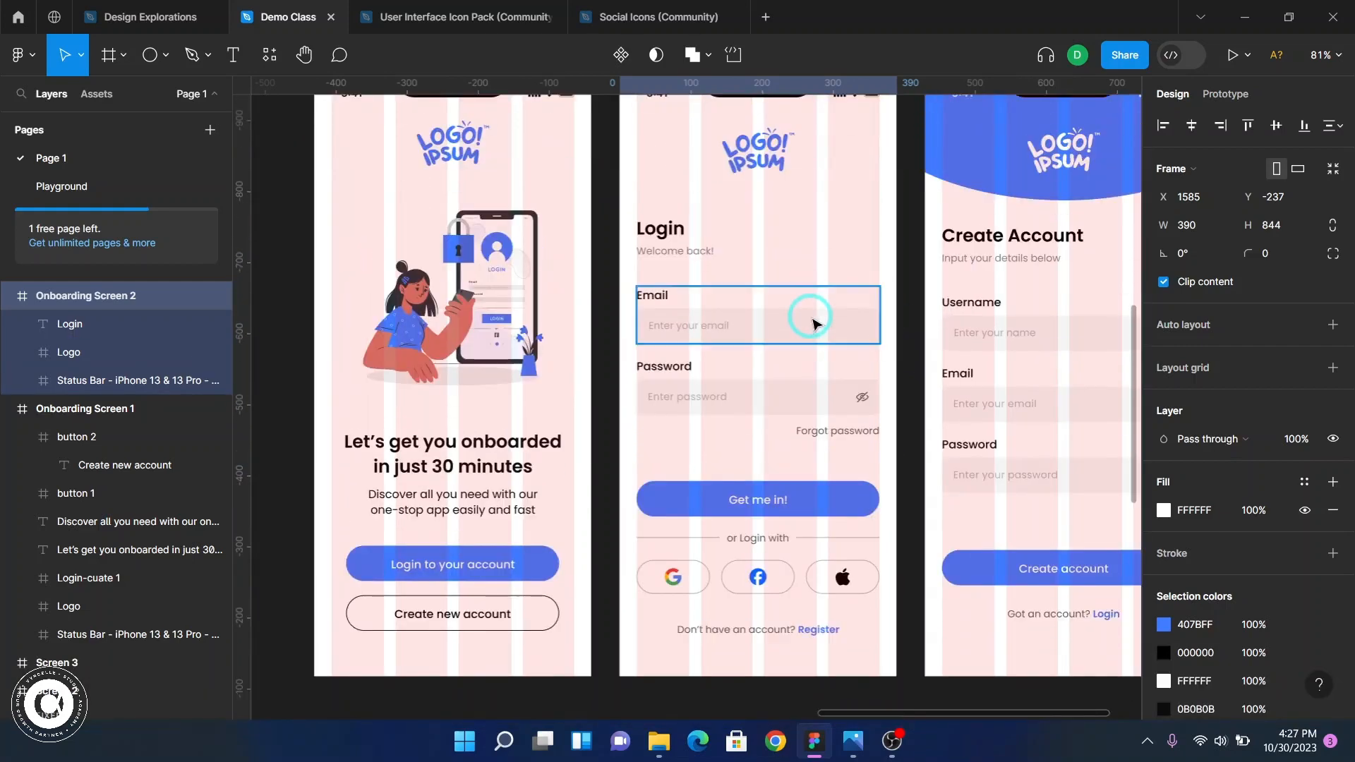
scroll(712, 226, up, 1)
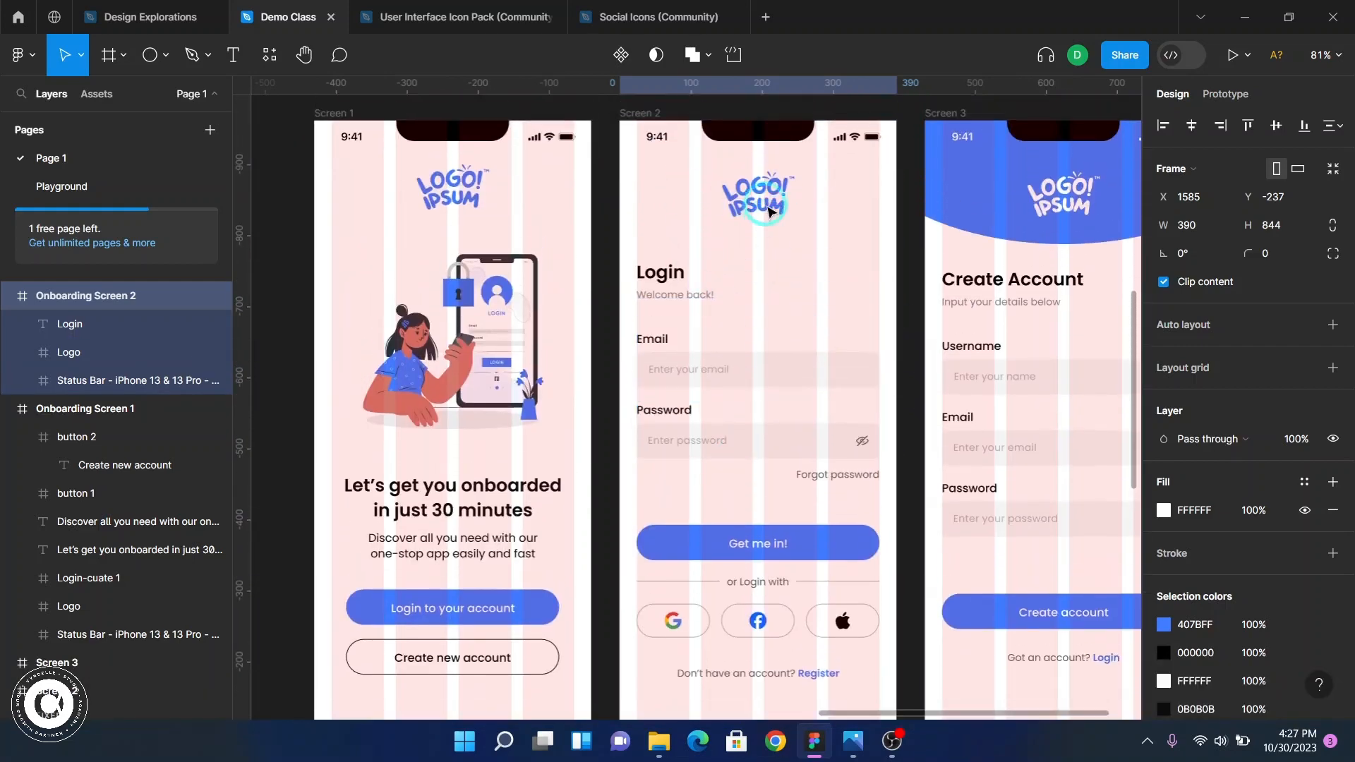
ctrl+scroll(750, 268, up, 5)
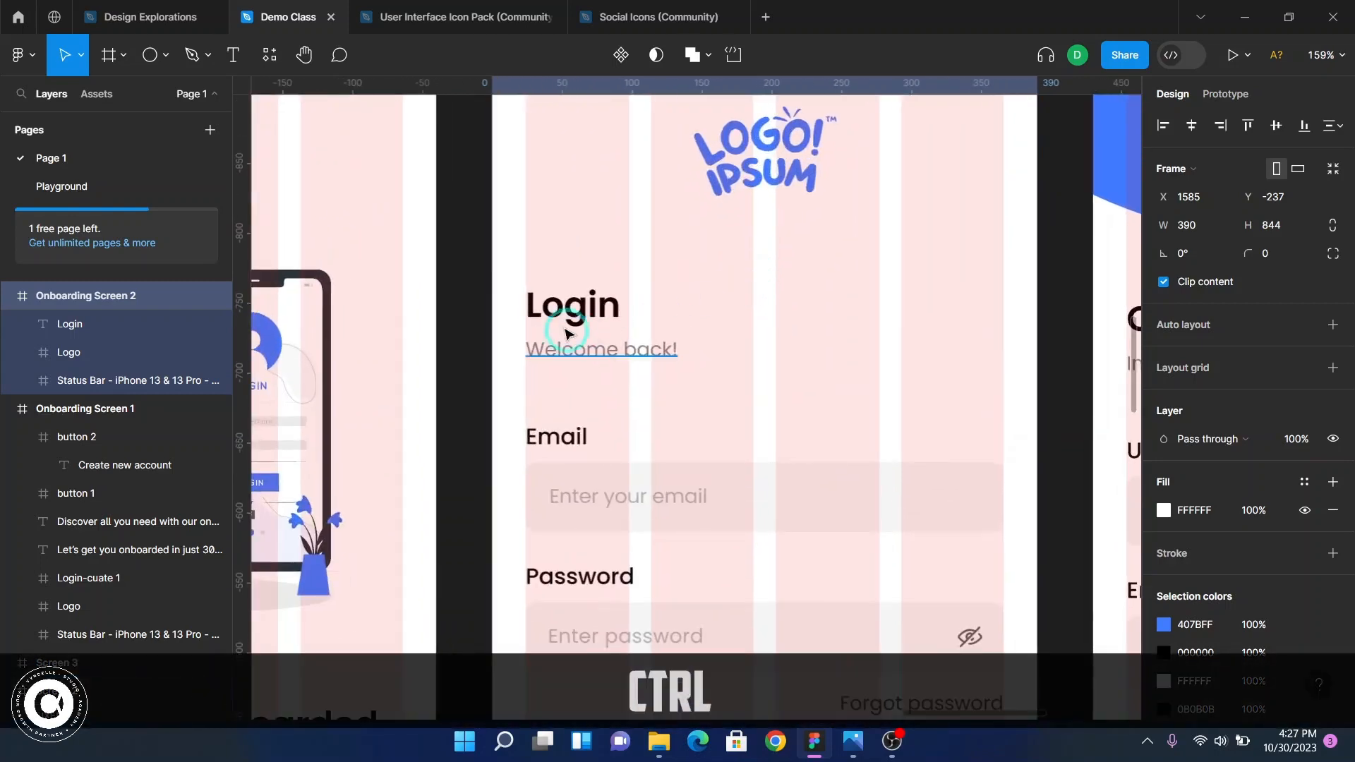
ctrl+scroll(659, 381, down, 5)
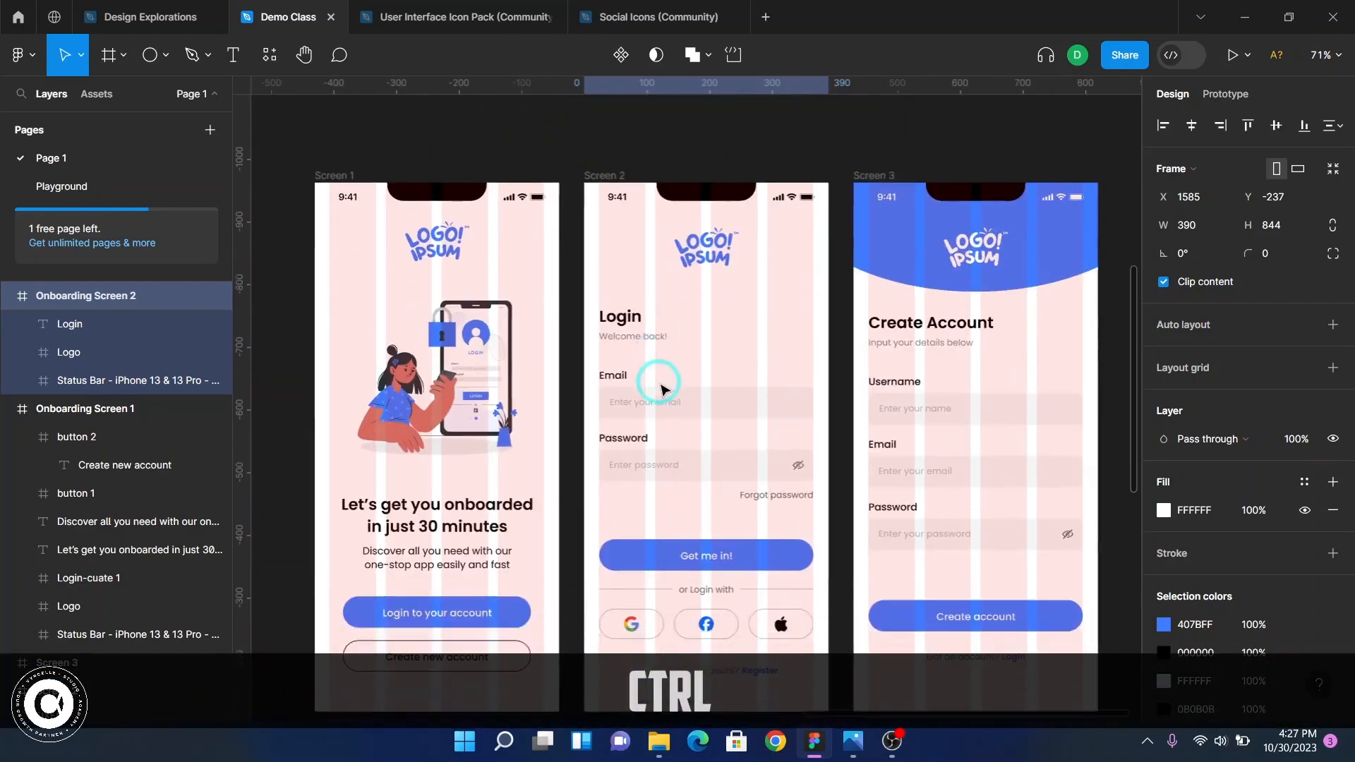
ctrl+scroll(727, 364, up, 2)
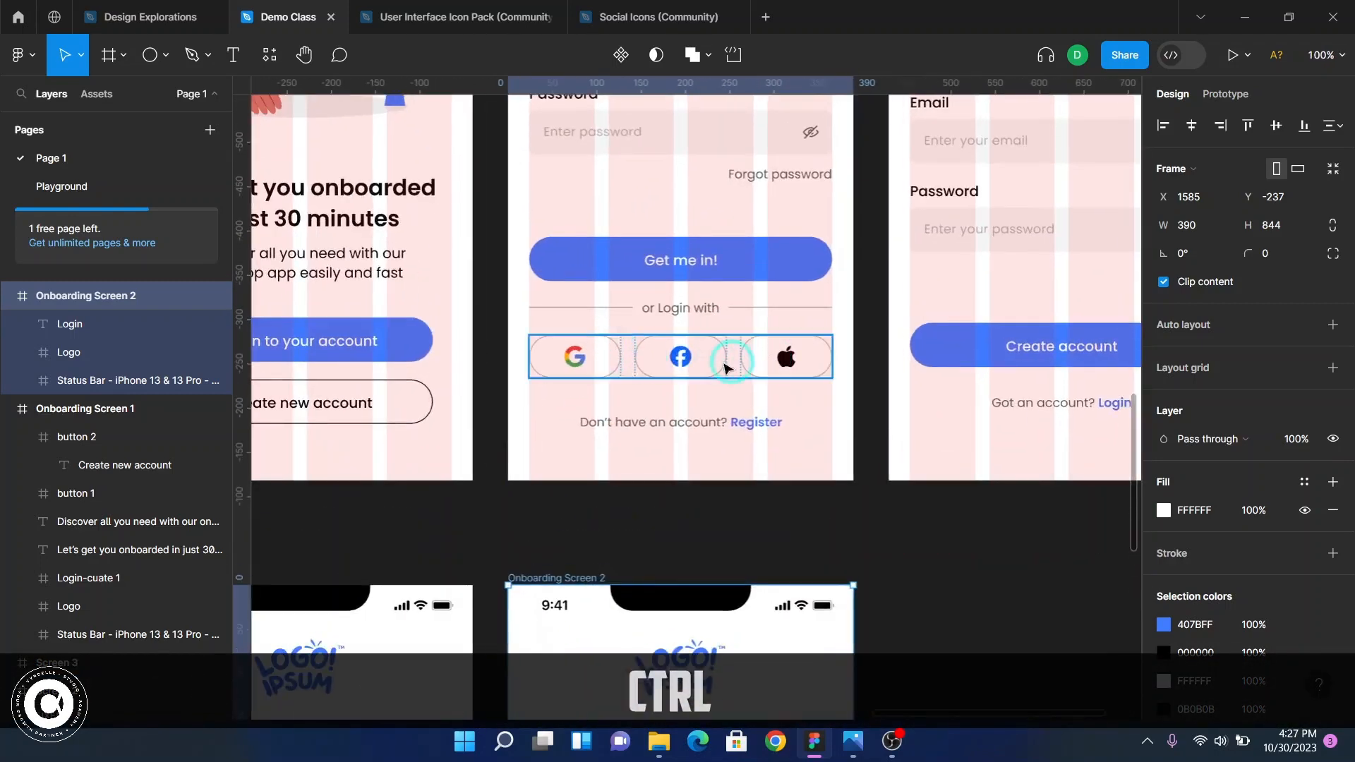
ctrl+scroll(773, 356, down, 4)
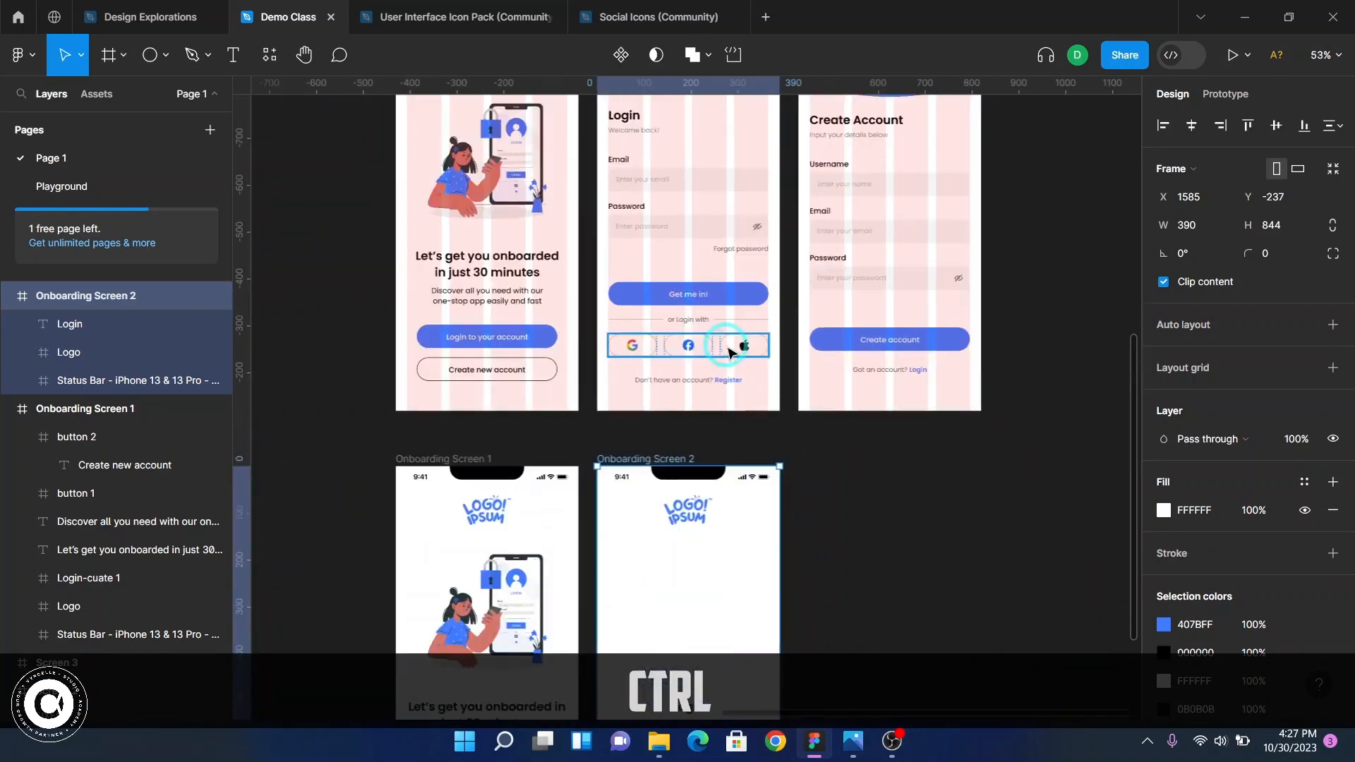
ctrl+scroll(729, 353, up, 4)
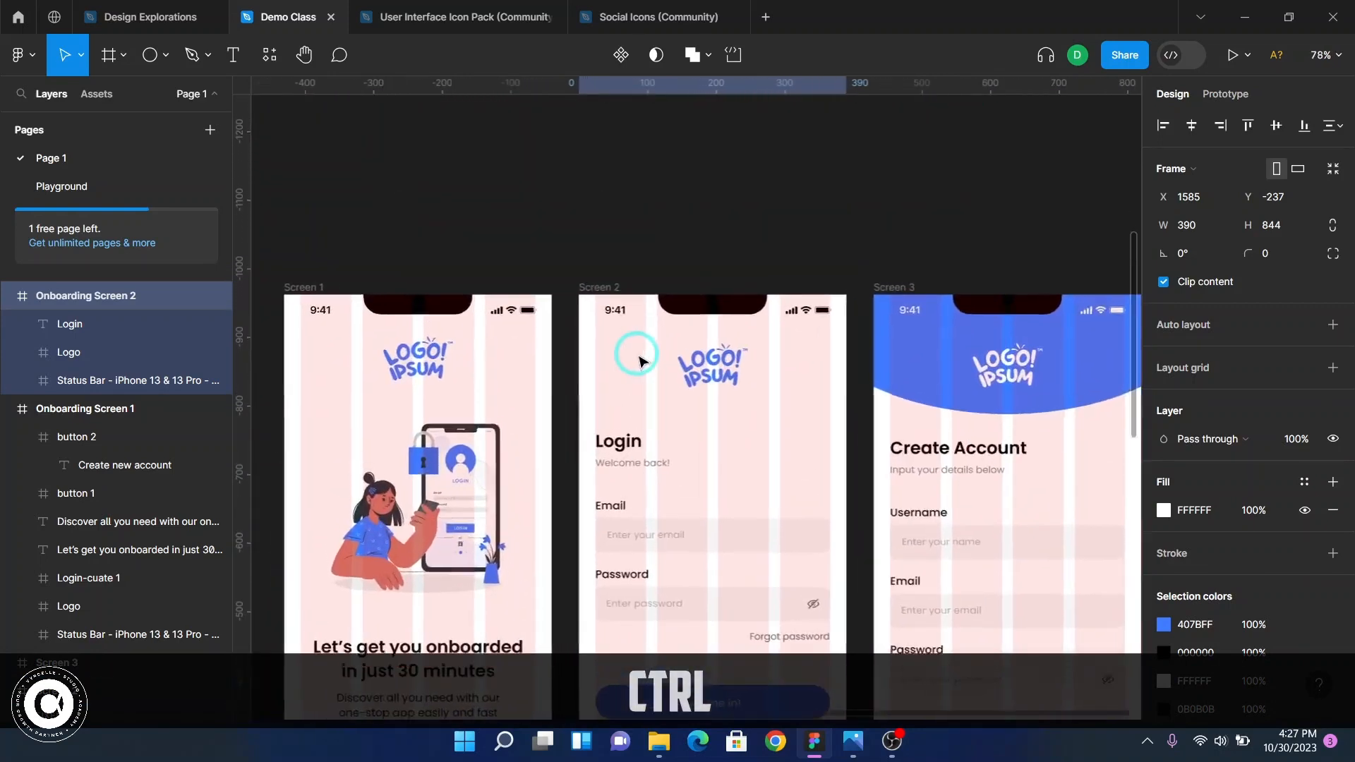
scroll(652, 377, down, 2)
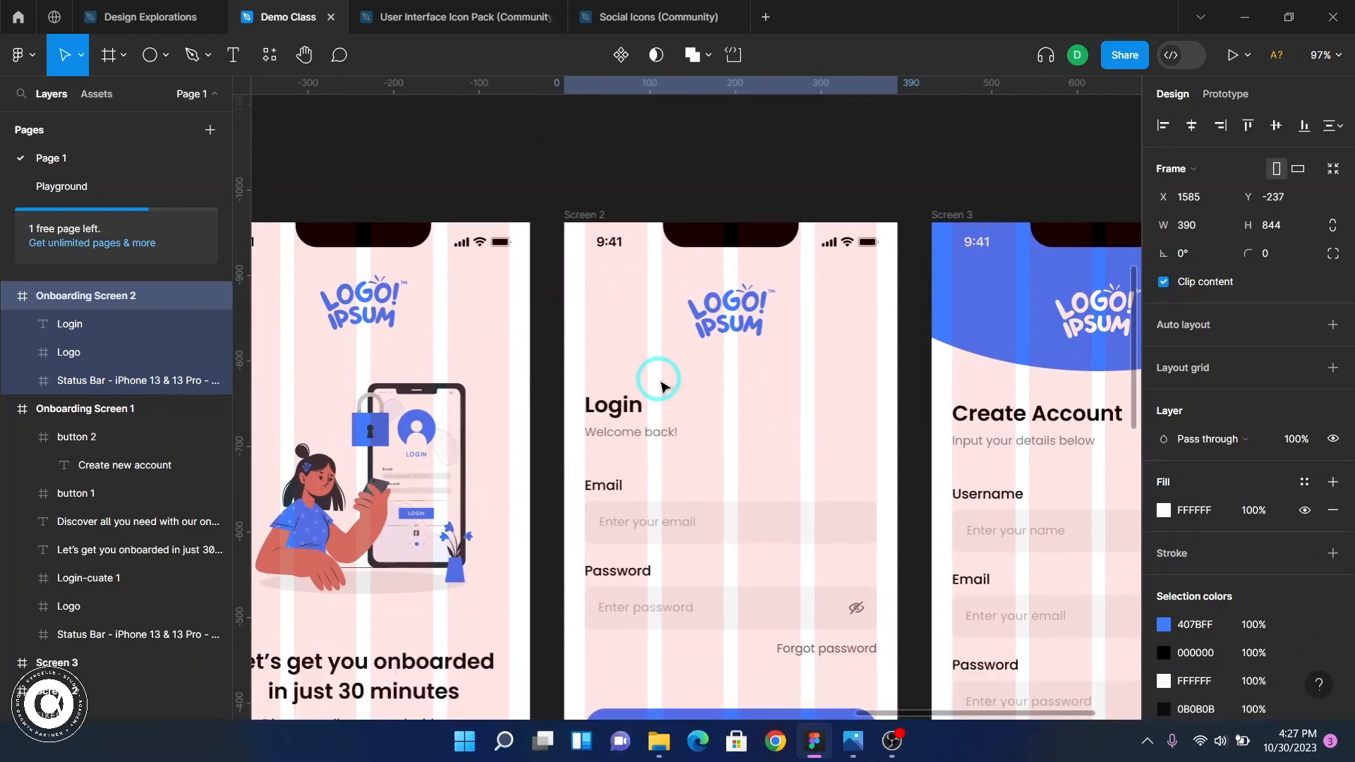
ctrl+scroll(662, 381, down, 3)
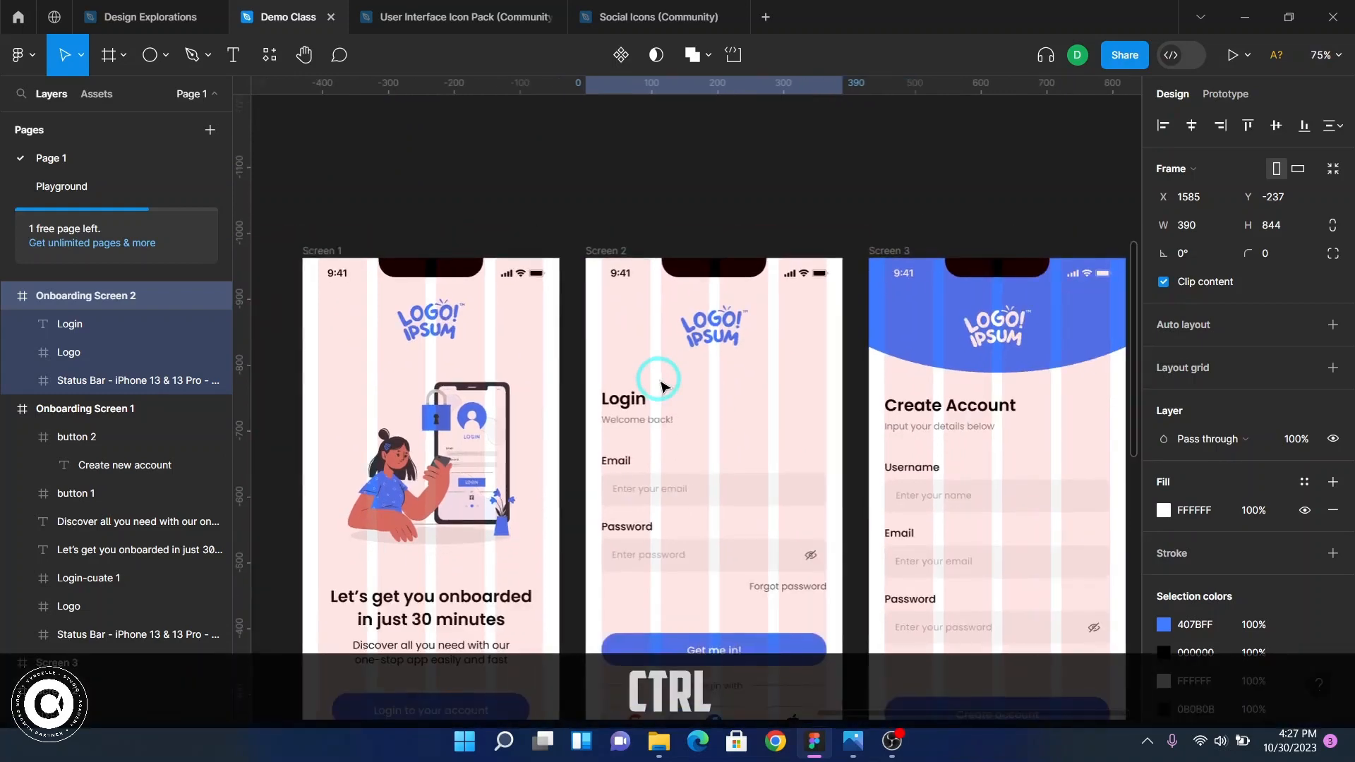
scroll(643, 201, up, 1)
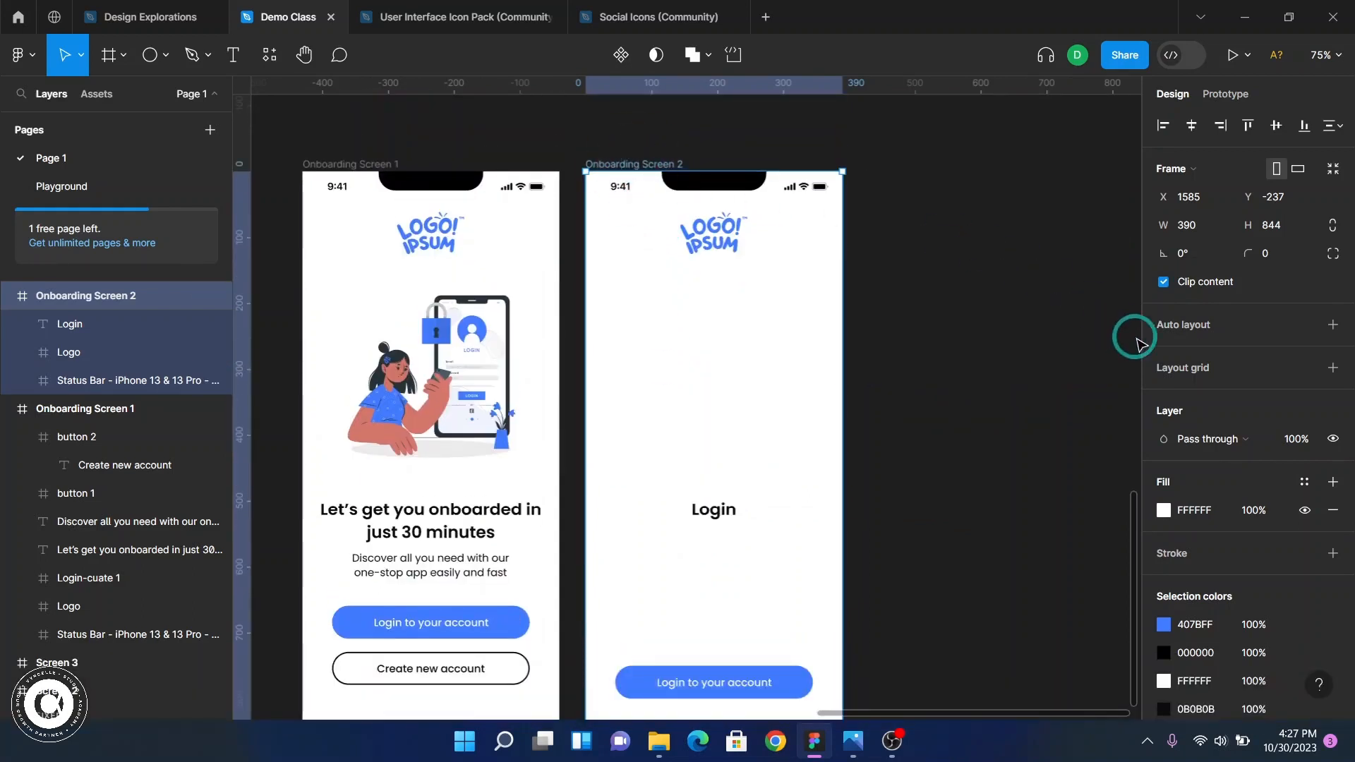
- Add a layout grid to the Onboarding Screen 2 frame, change it to Columns and set the count to 4
key(F2)
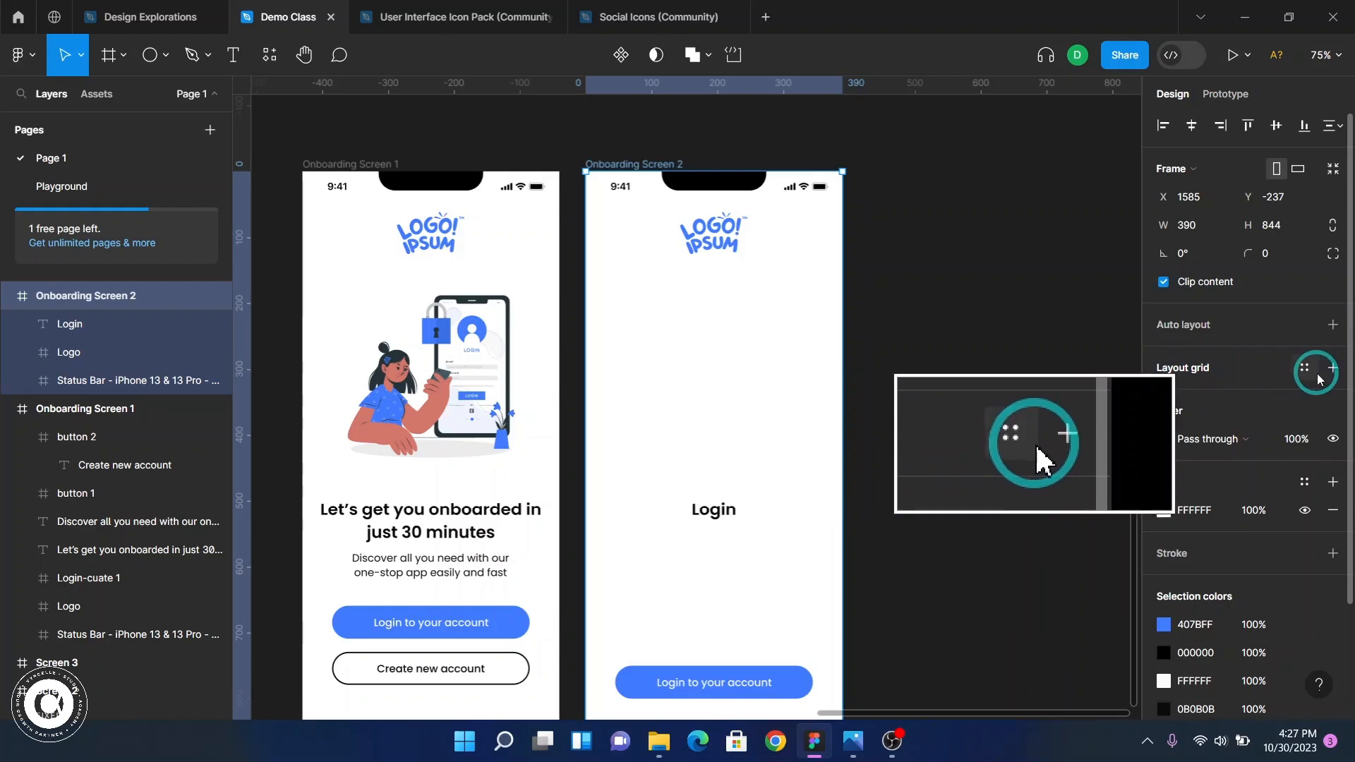
click(1198, 374)
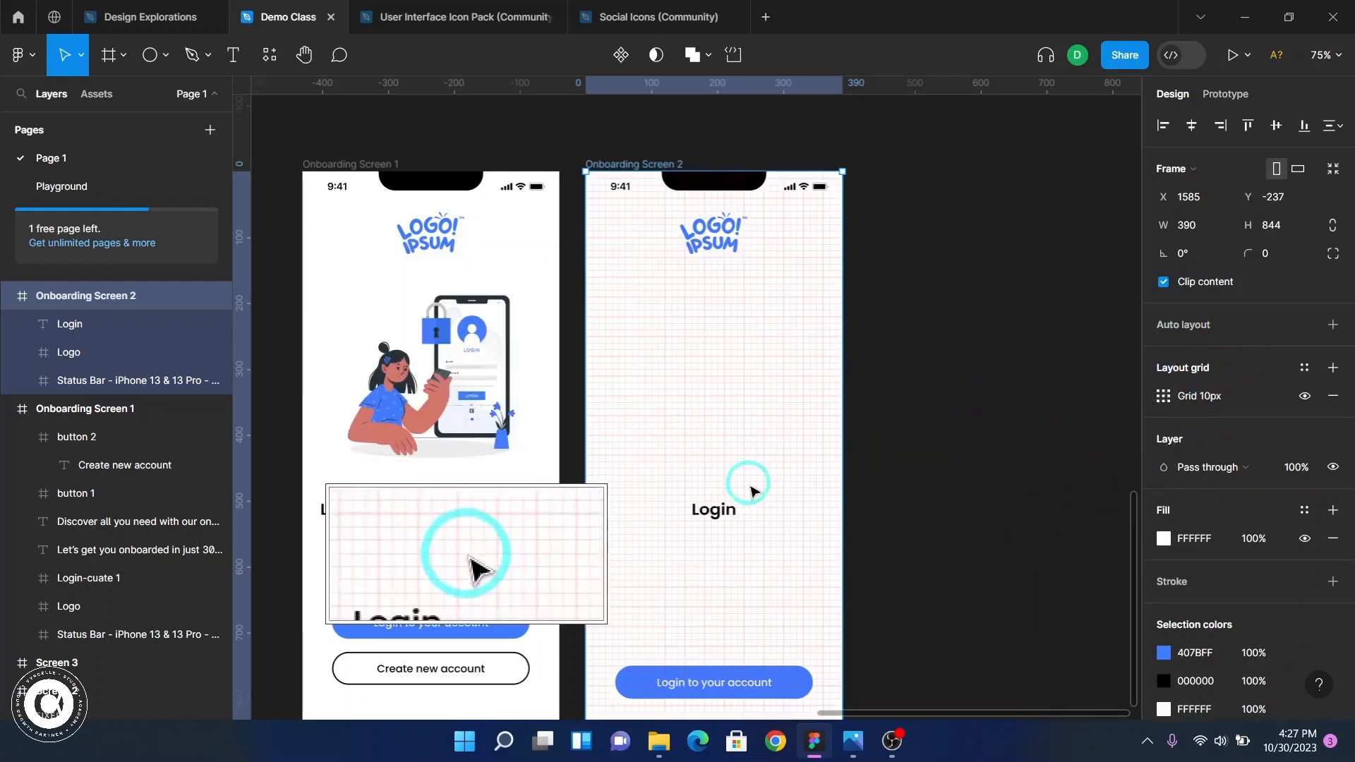
click(1163, 398)
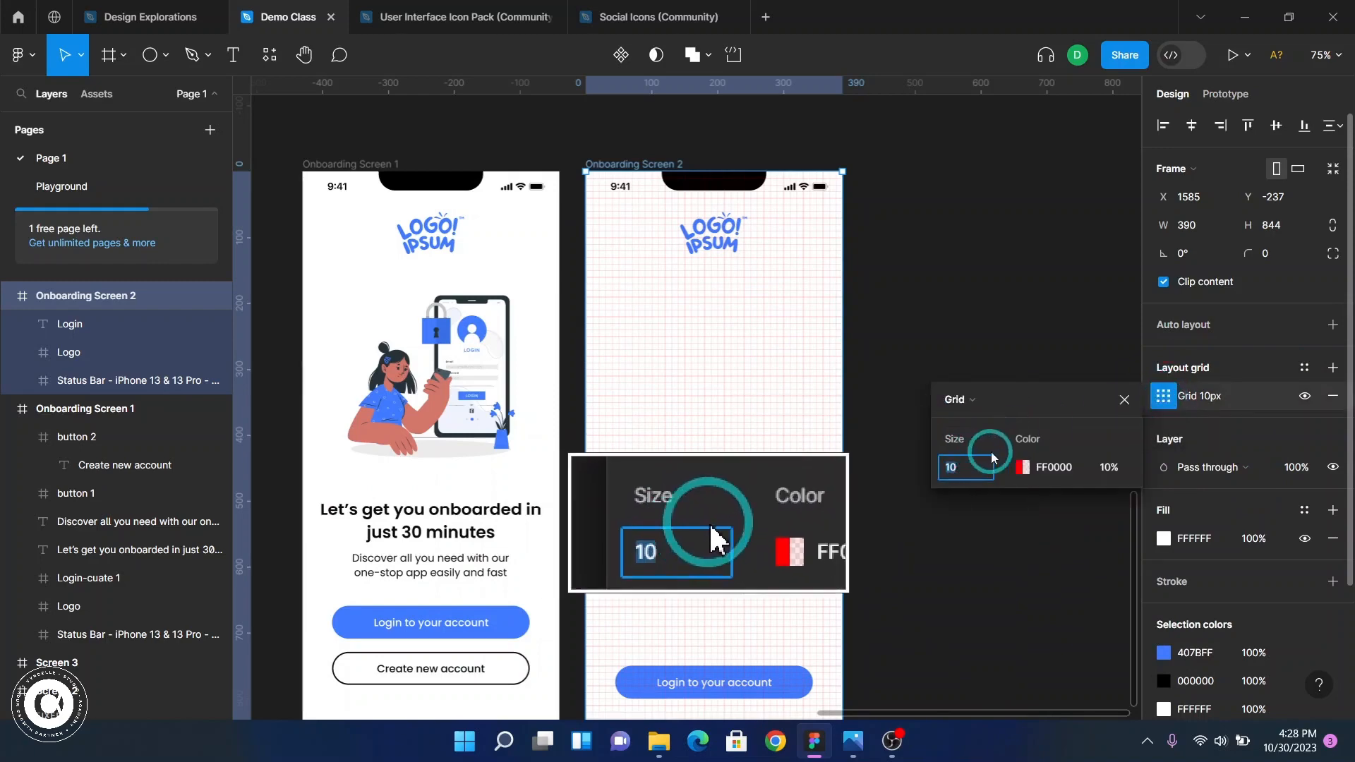
click(987, 400)
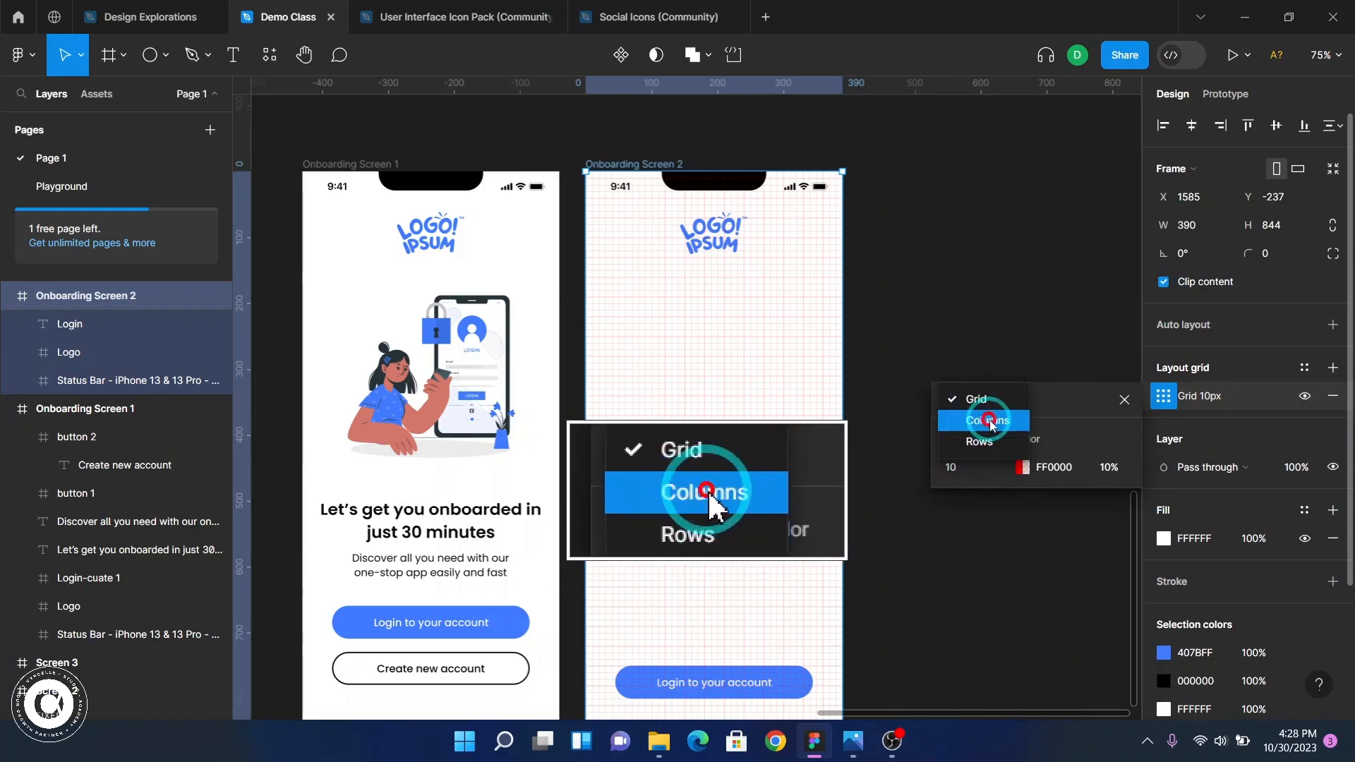
click(988, 421)
click(968, 470)
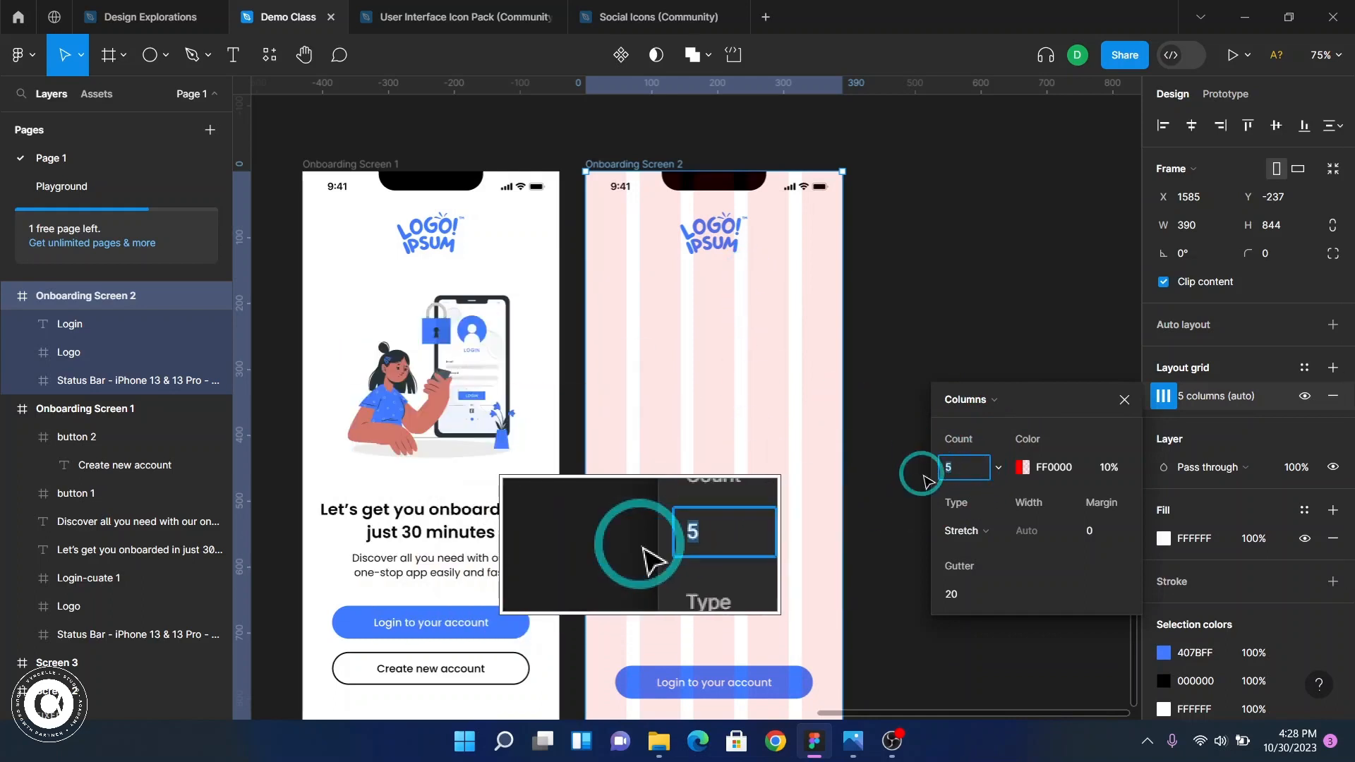
text(4)
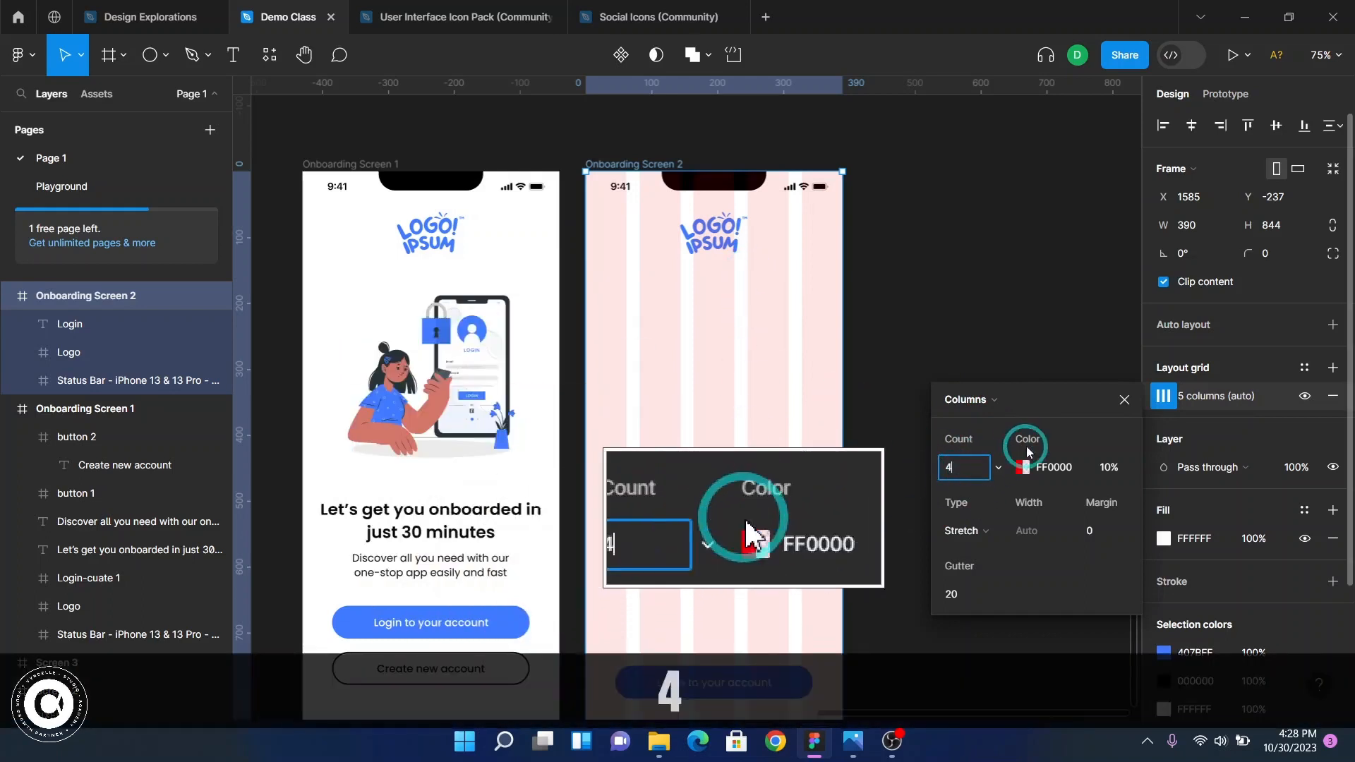
click(999, 438)
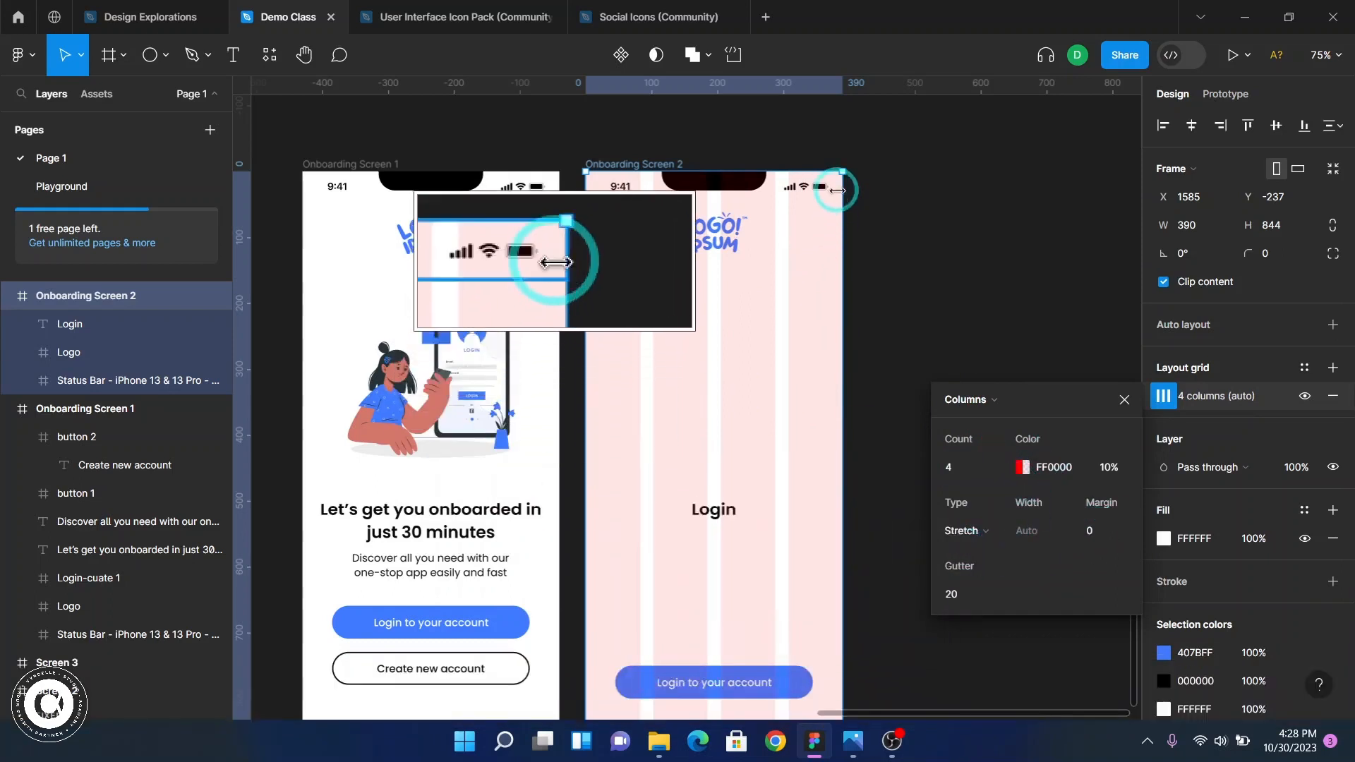
- Set the column grid's margin to 24 and its gutter to 16, and close the grid settings
ctrl+scroll(837, 191, up, 5)
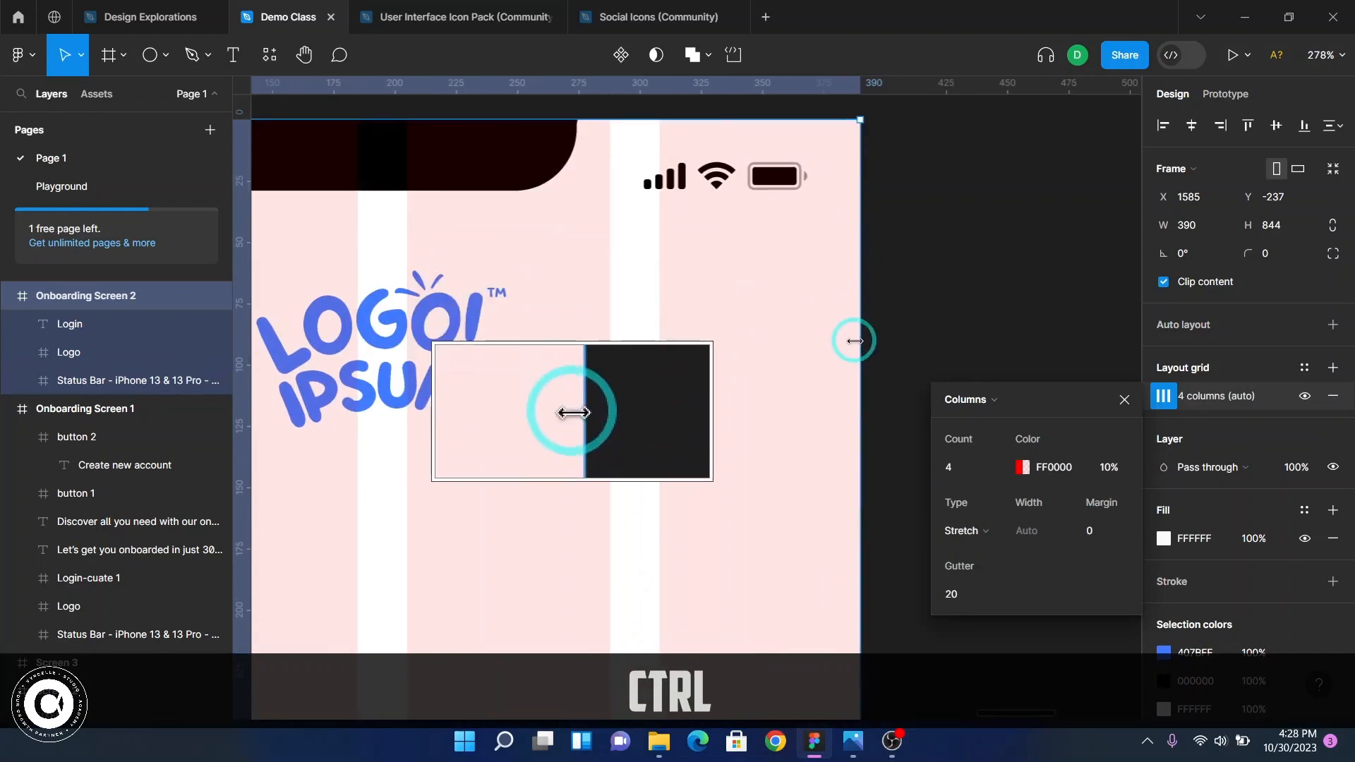
click(1109, 535)
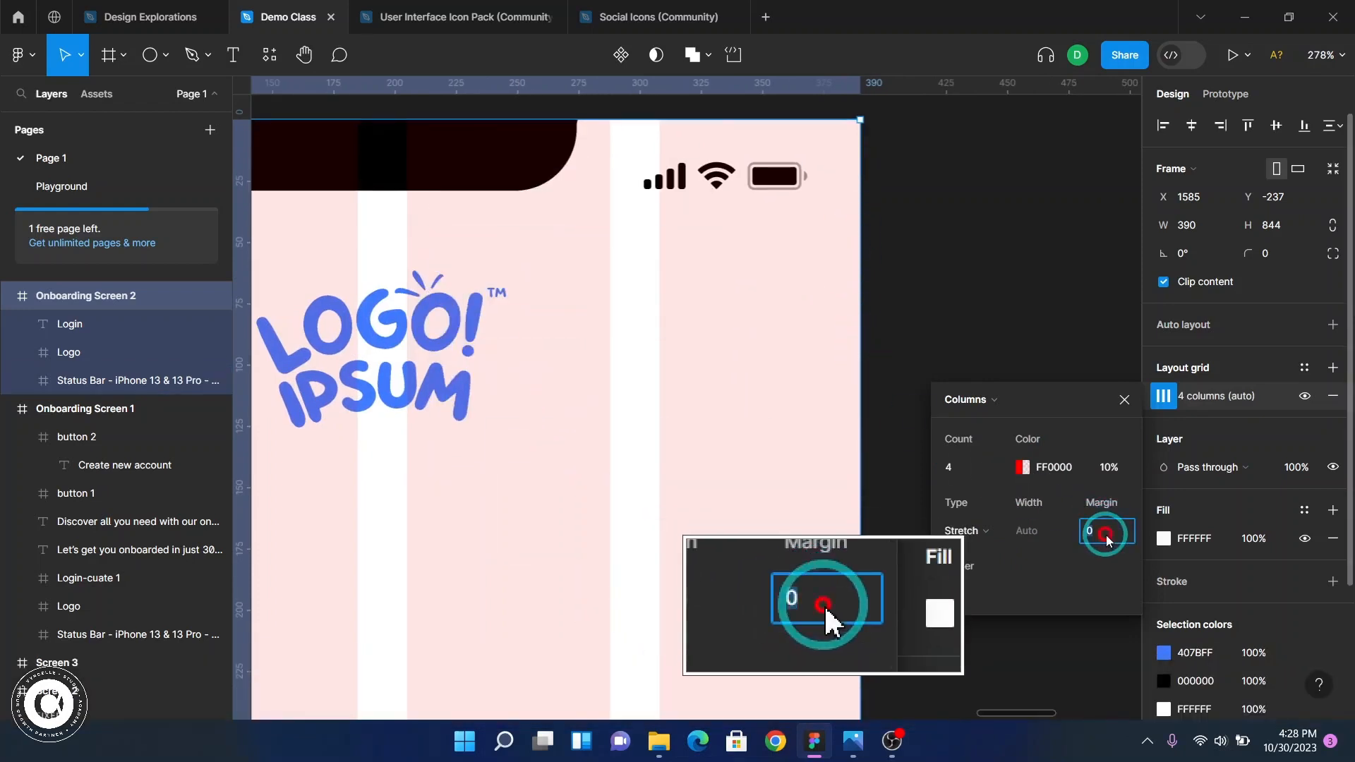
text(24)
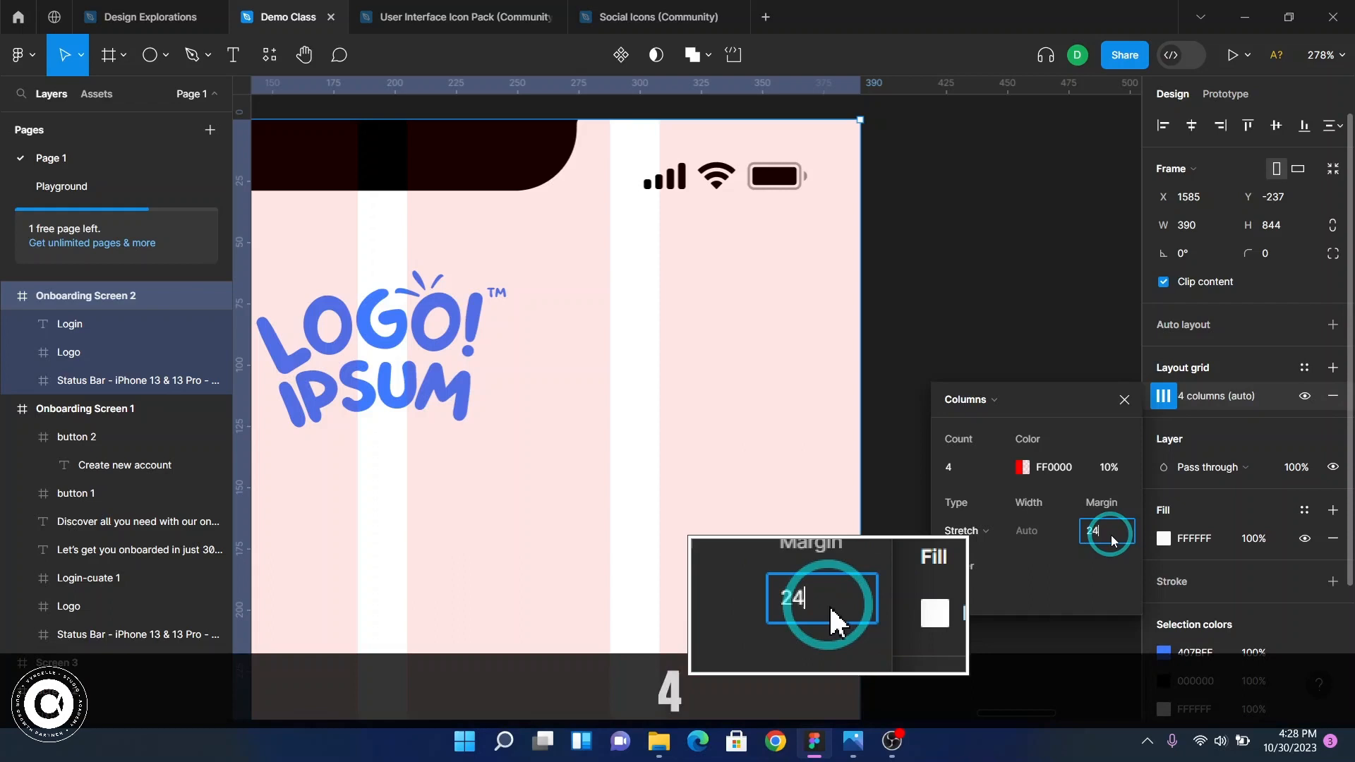
key(Return)
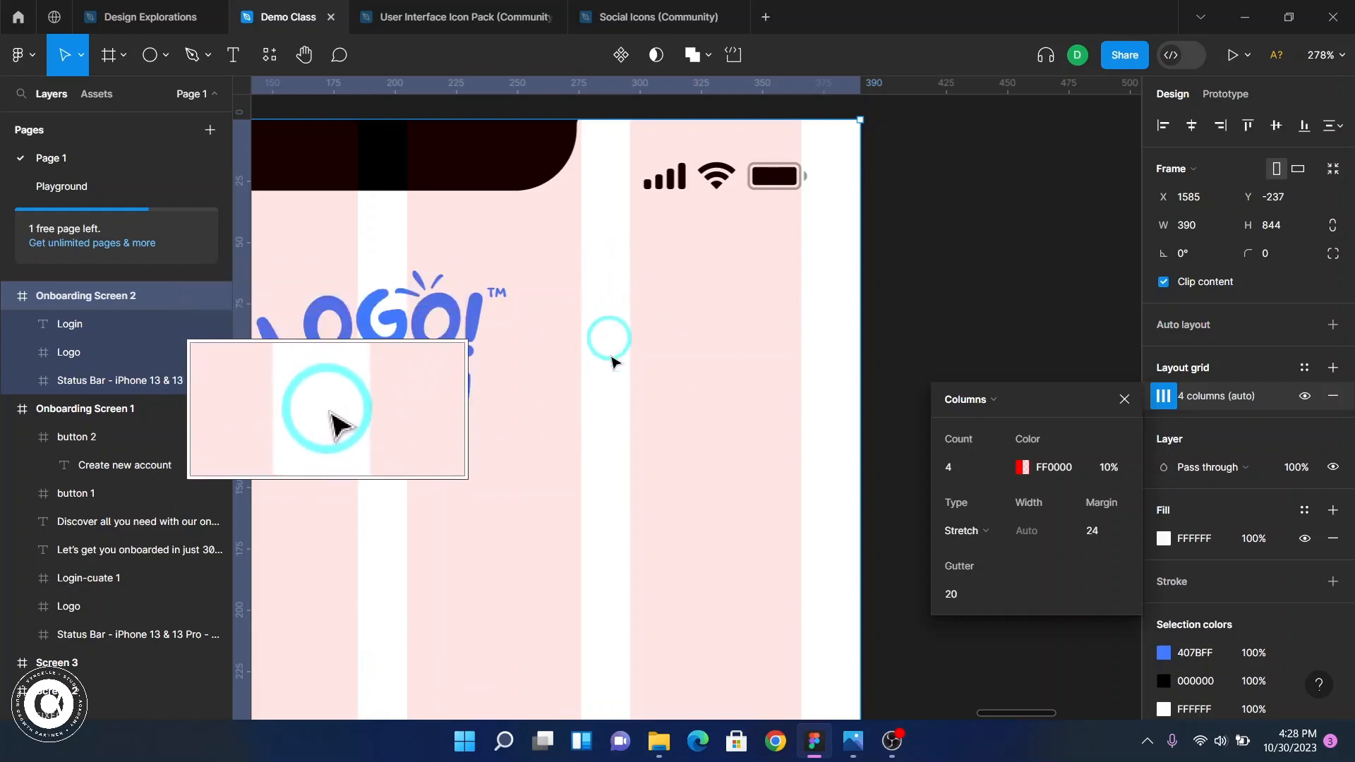
click(961, 595)
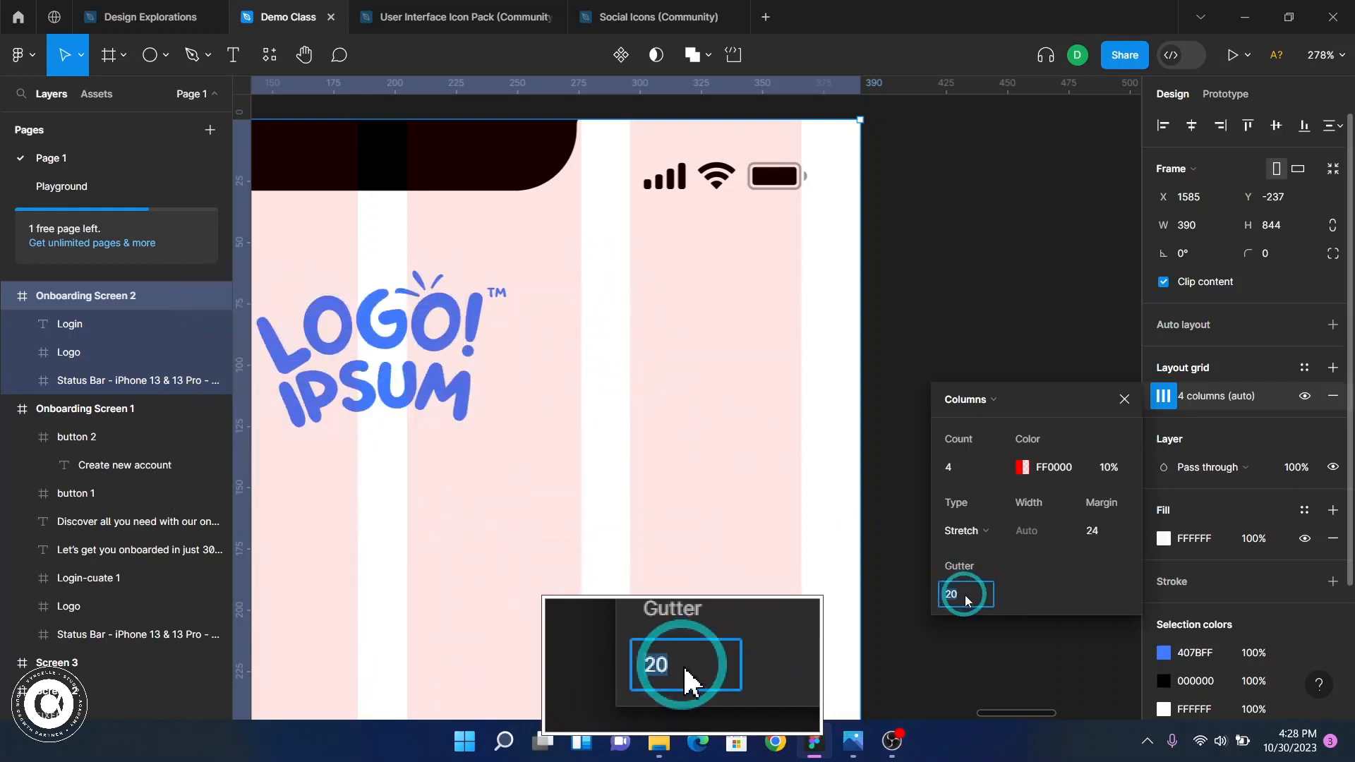
text(16)
key(Return)
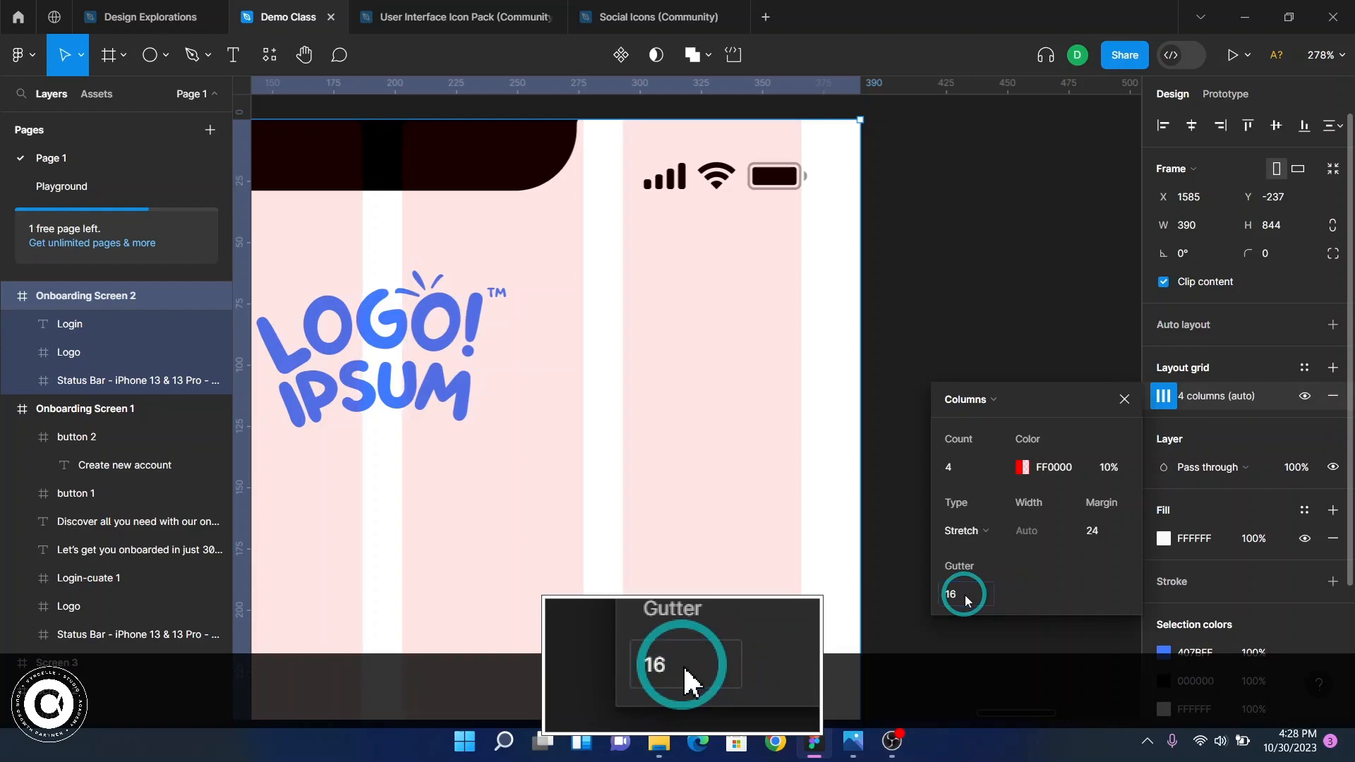
click(1127, 399)
click(1089, 402)
- Compare how the blue button on Onboarding Screen 2 and the "Get me in!" button on Screen 2 fit their column grids
scroll(862, 459, down, 6)
scroll(860, 459, down, 6)
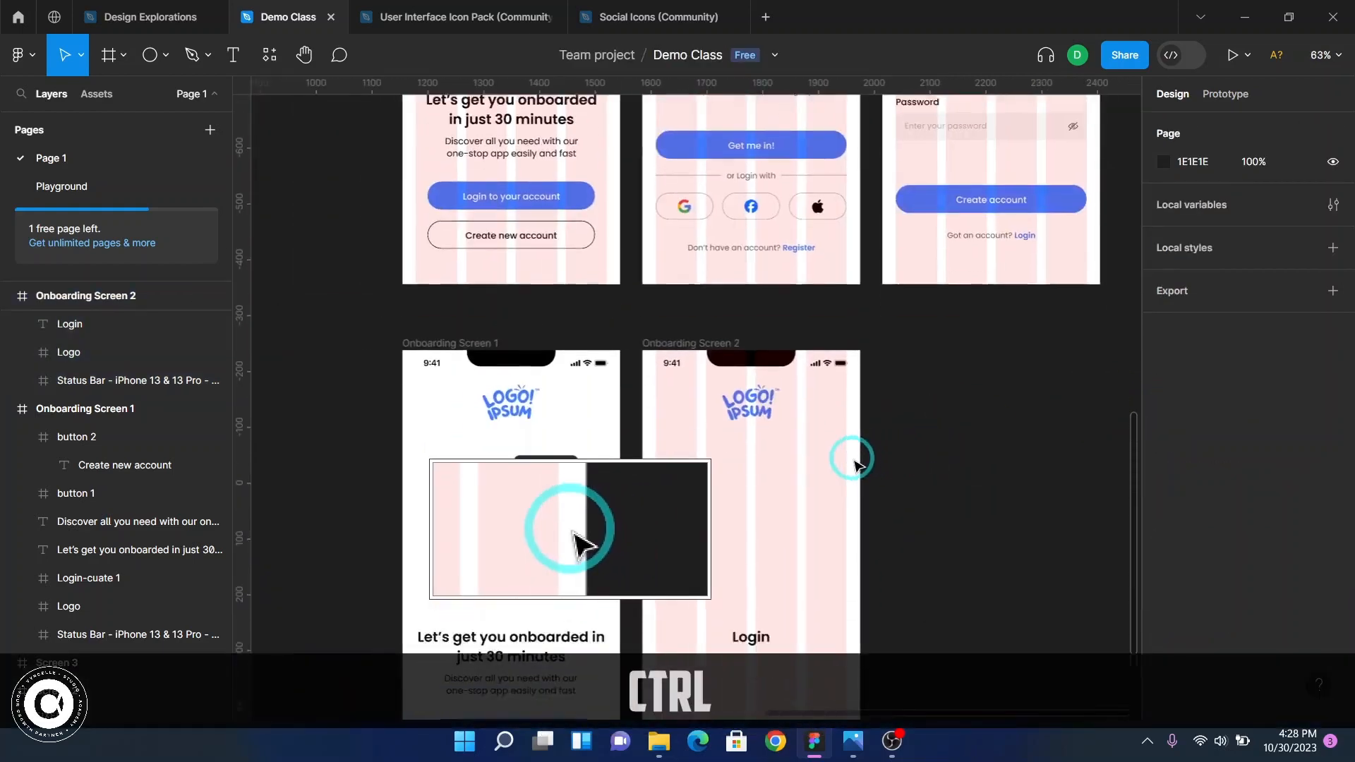
scroll(738, 353, up, 3)
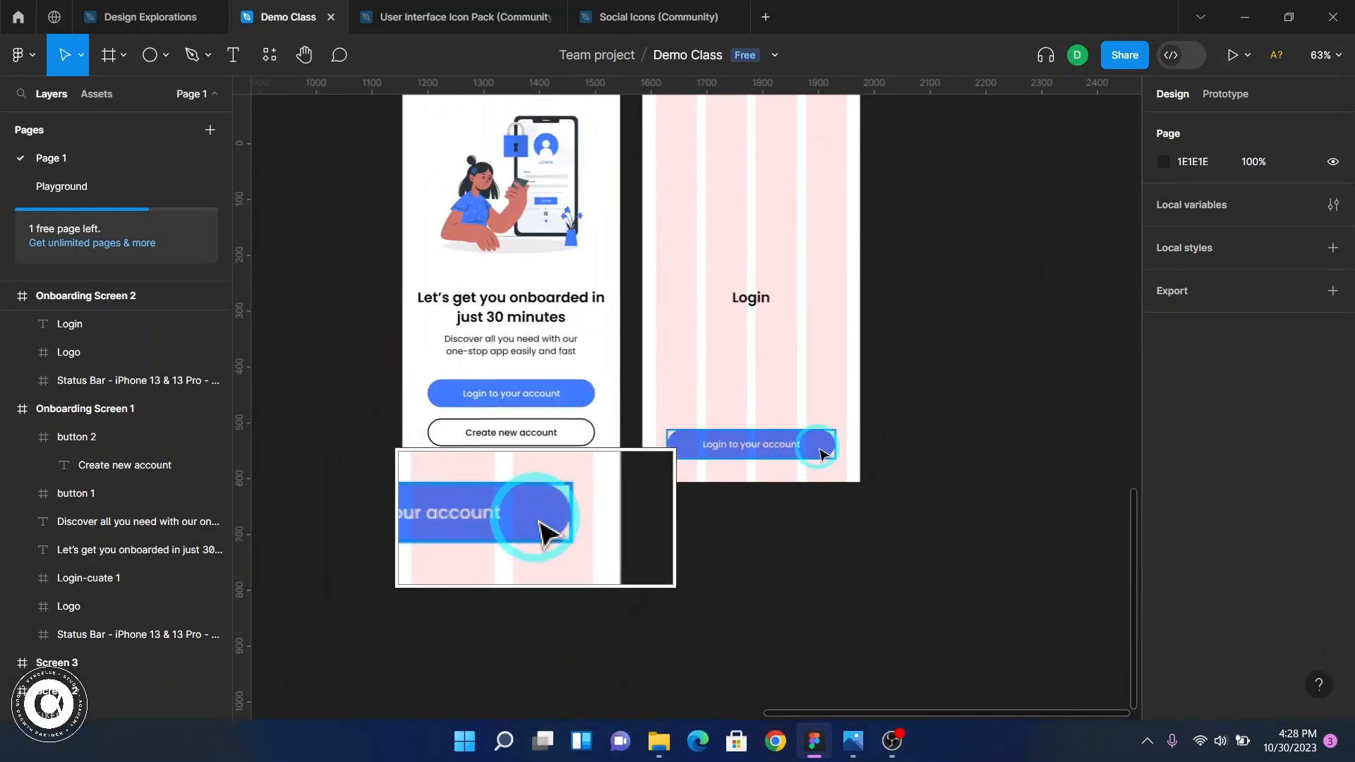
click(821, 454)
scroll(810, 441, up, 5)
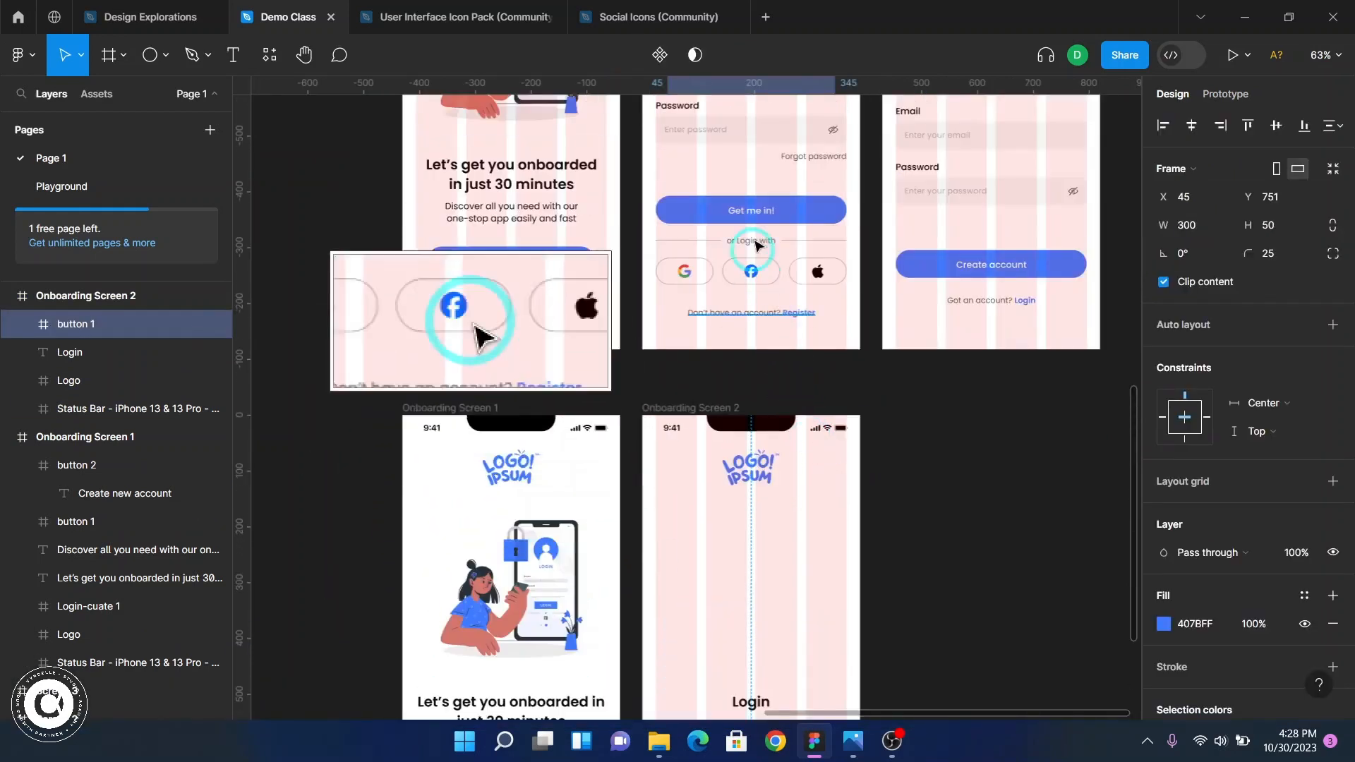
scroll(759, 220, up, 5)
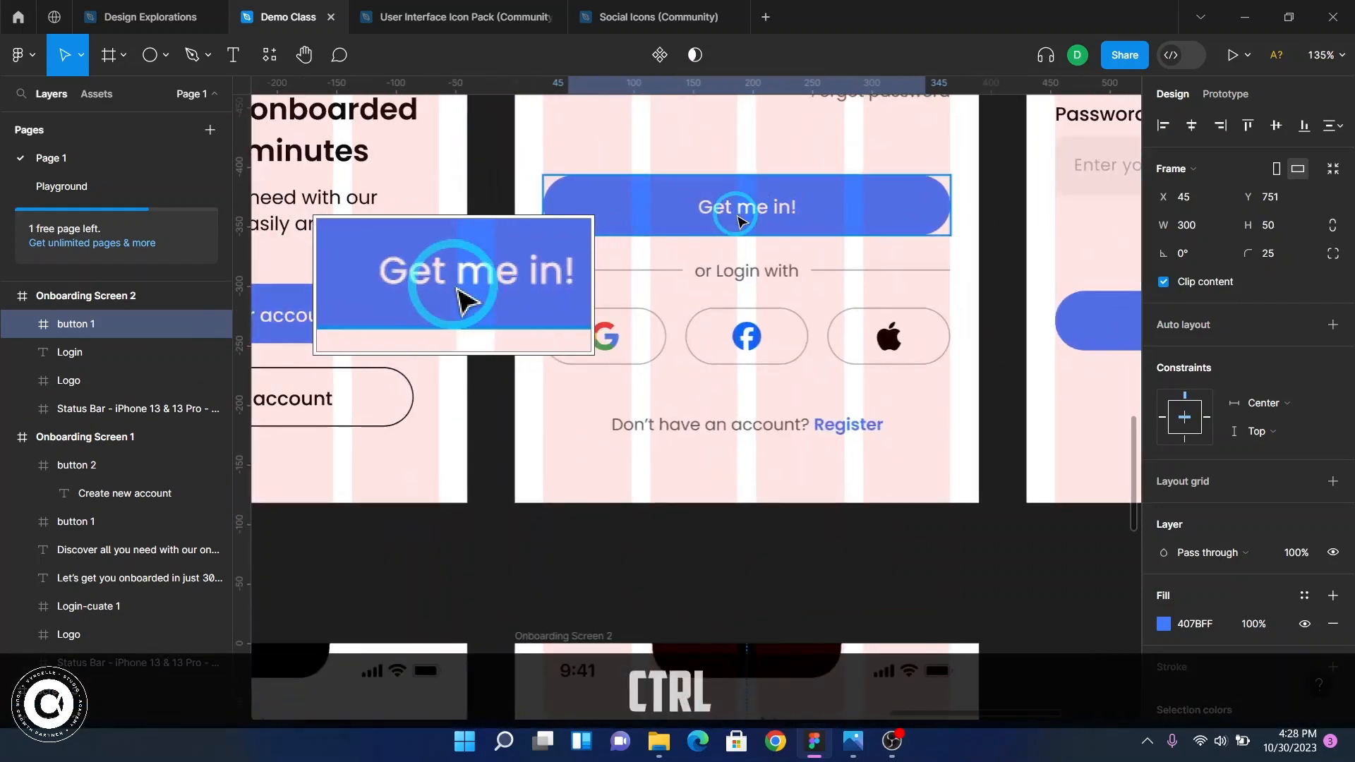
scroll(774, 368, down, 10)
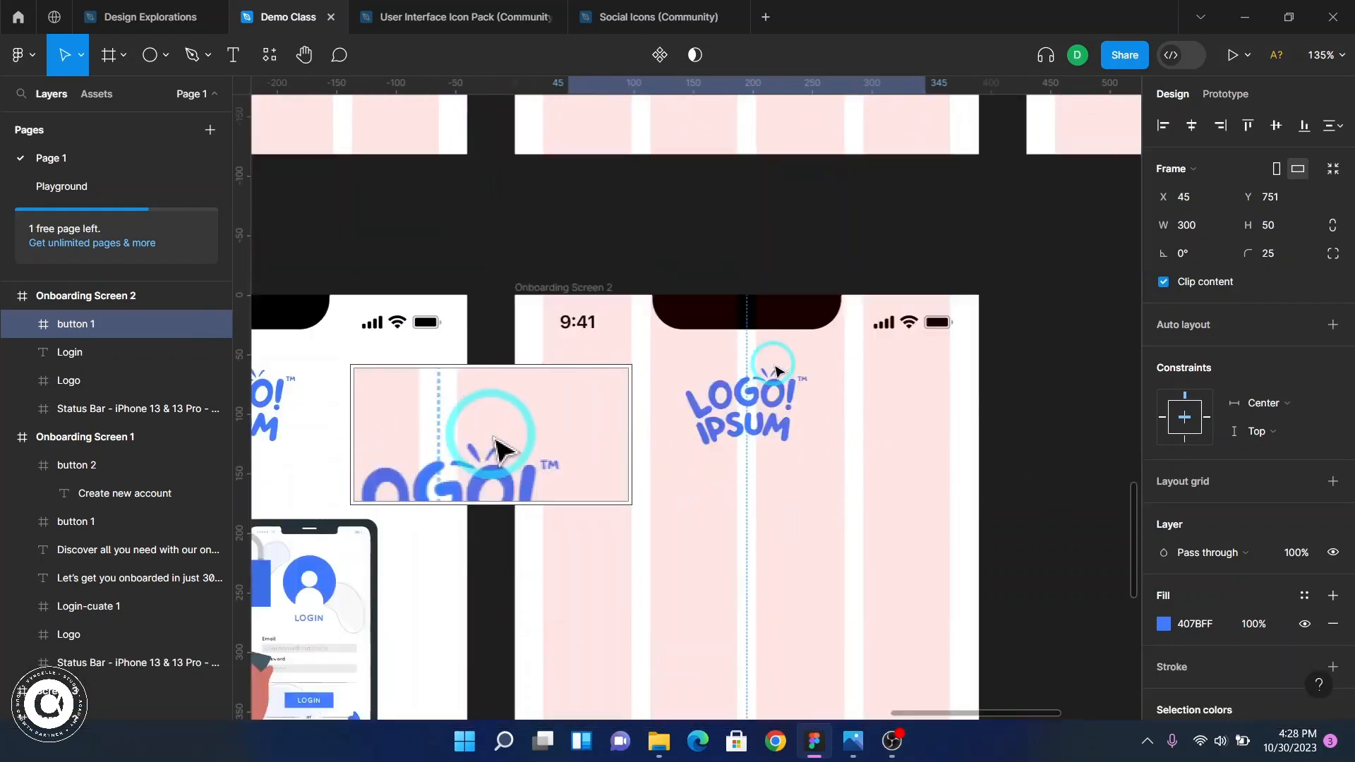
scroll(774, 368, down, 8)
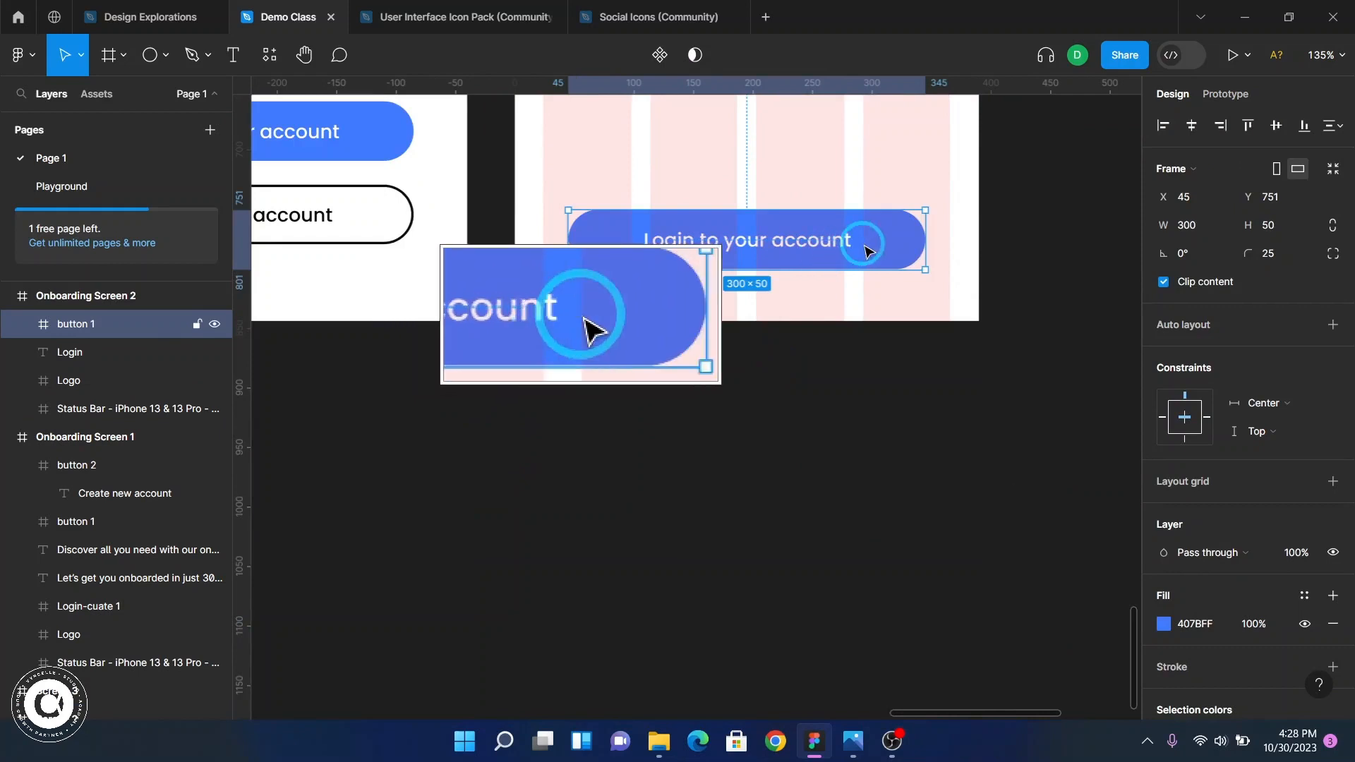
- Stretch both sides of the Onboarding Screen 2 button to the outer column edges, making it 342 wide at X 24
key(F2)
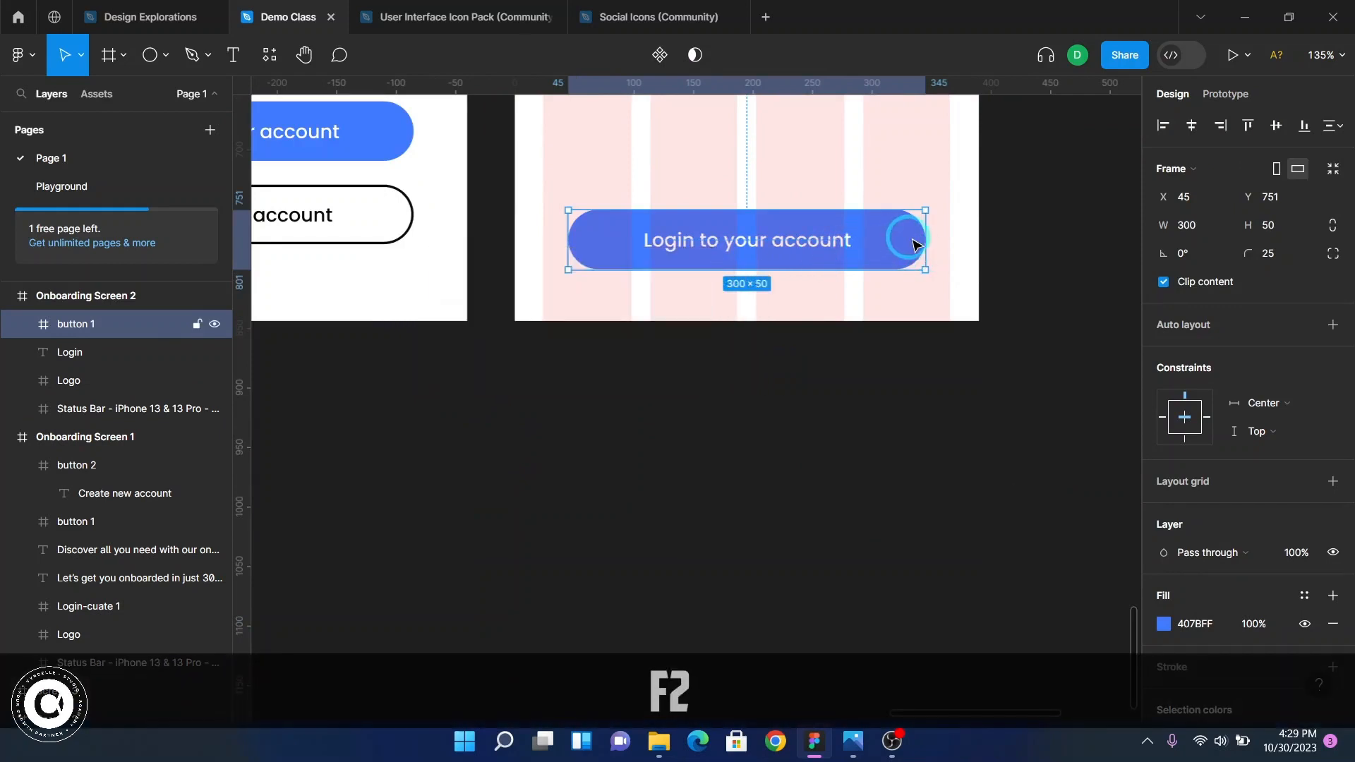
scroll(915, 243, up, 1)
scroll(594, 283, up, 2)
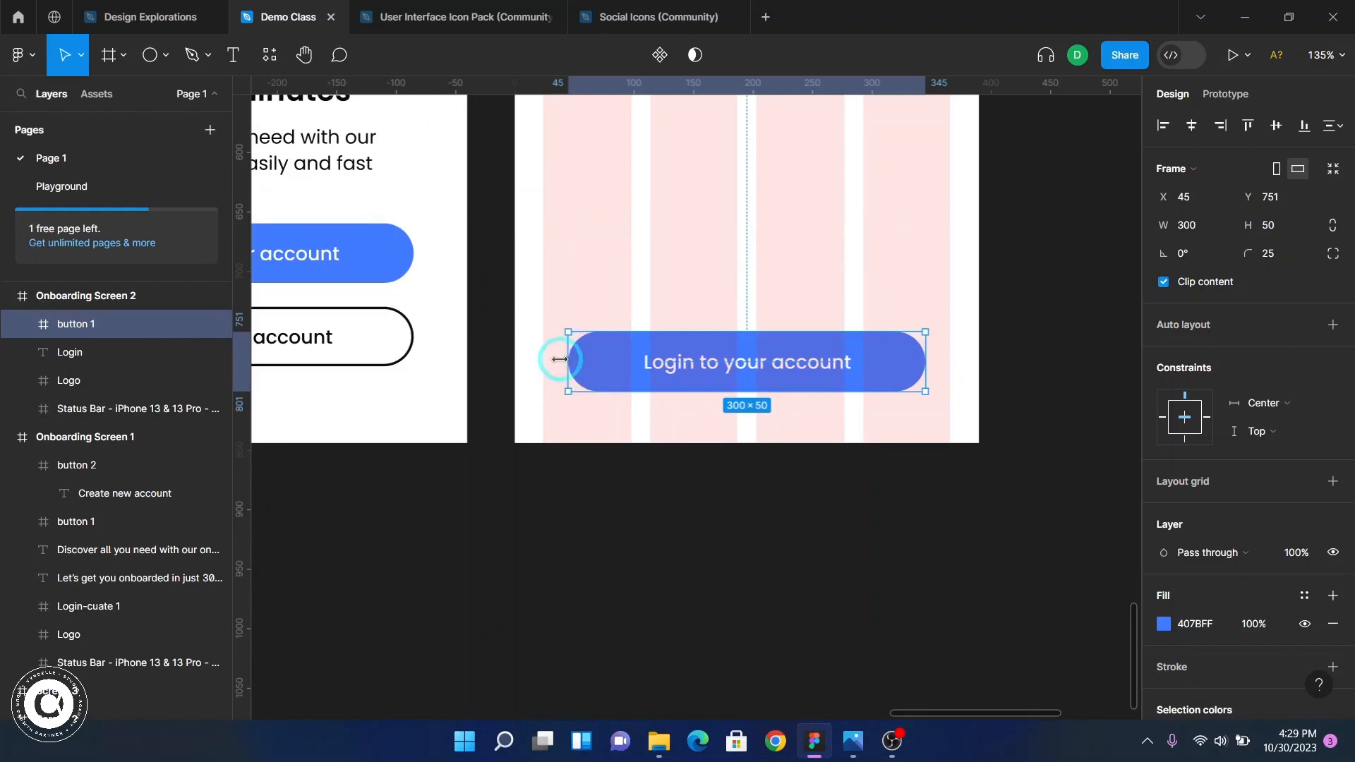
drag(559, 360, 546, 360)
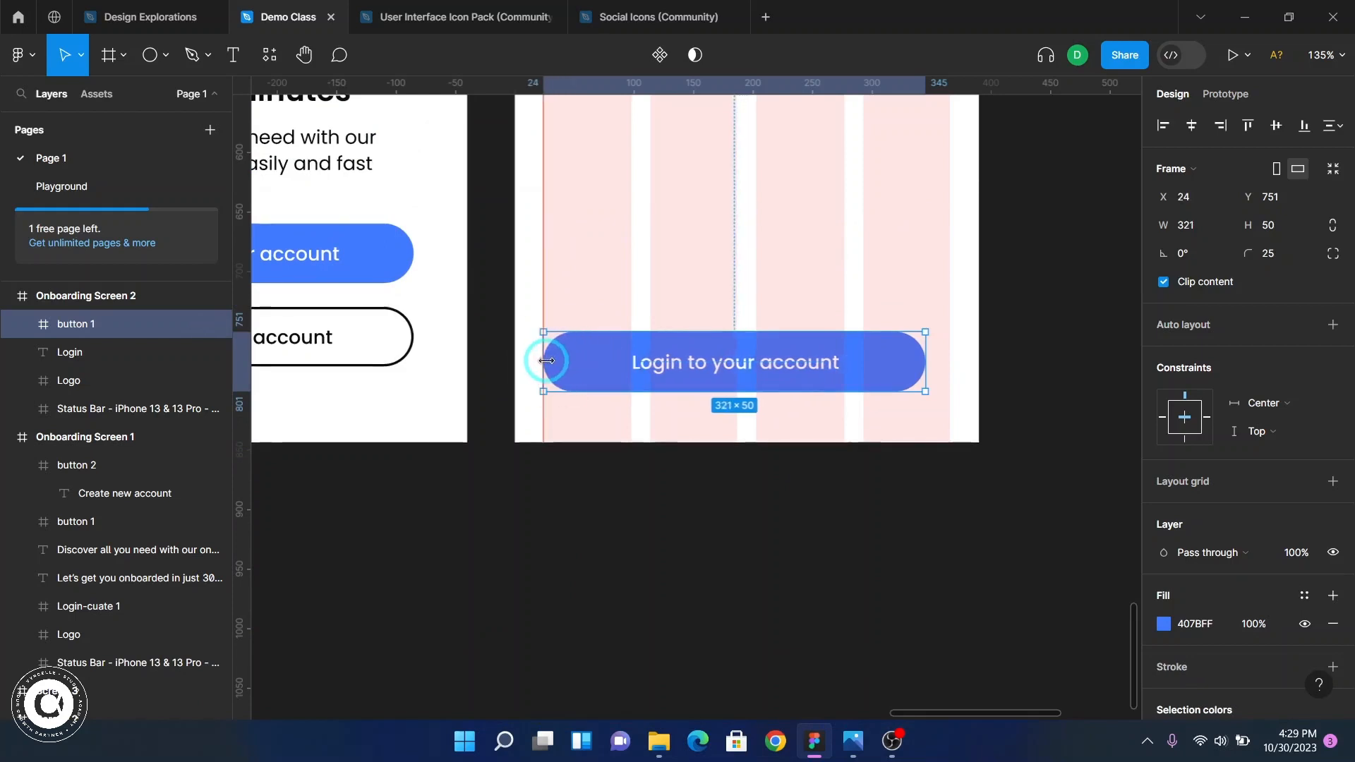
key(F2)
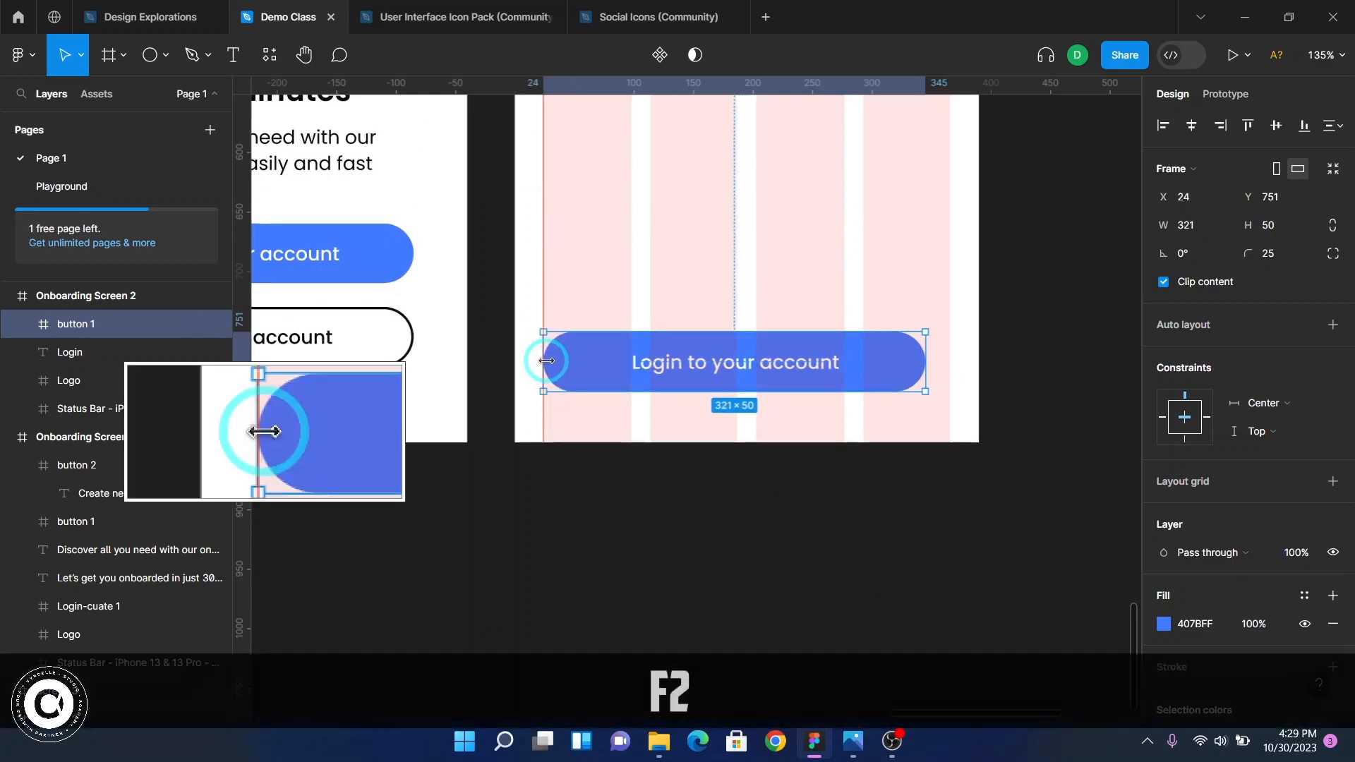
key(F2)
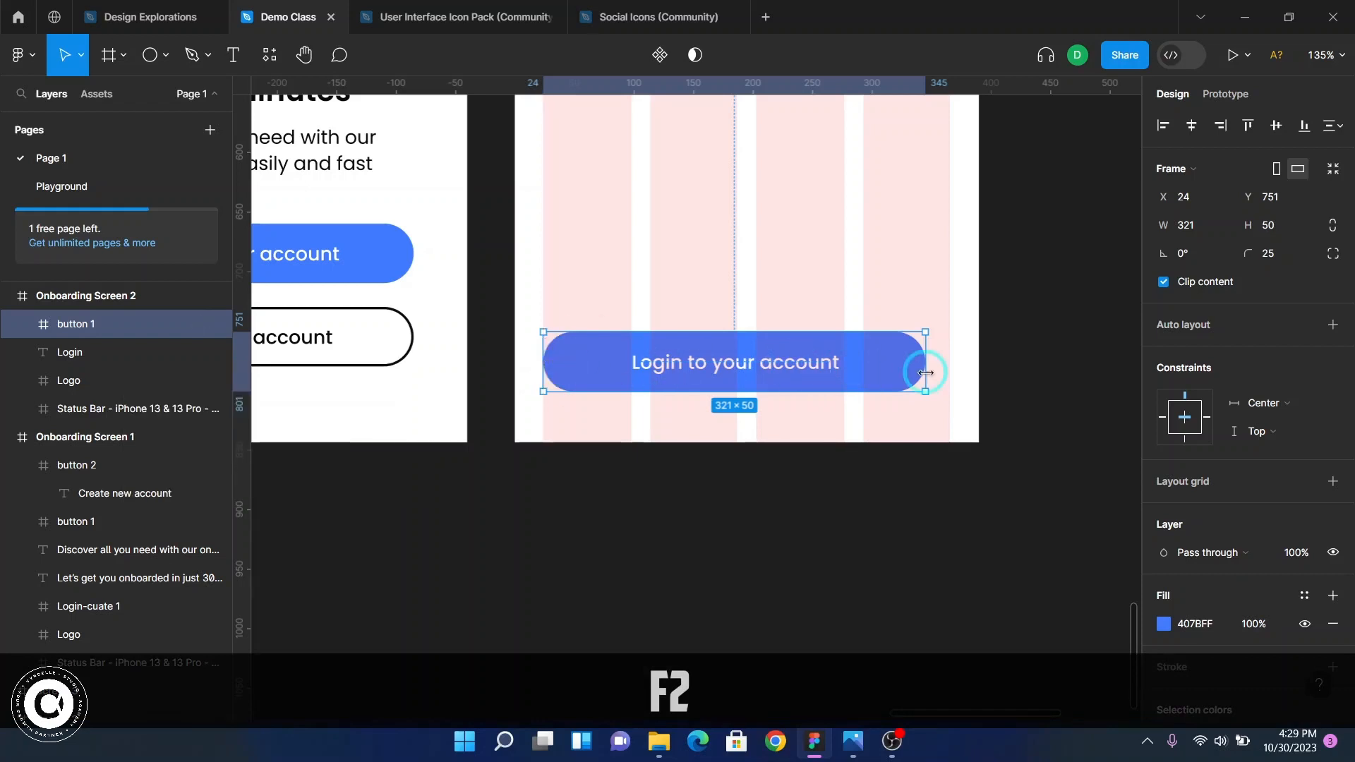
drag(925, 369, 950, 371)
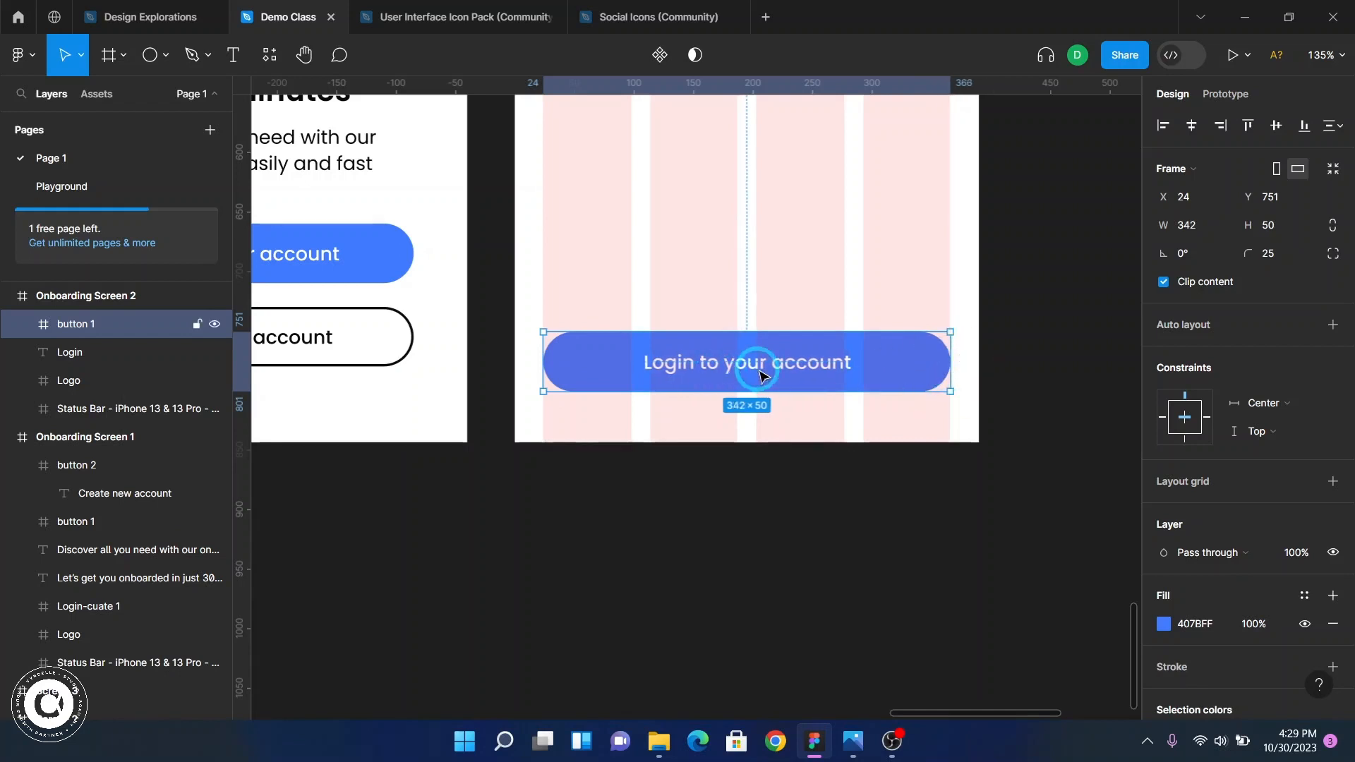
double_click(766, 372)
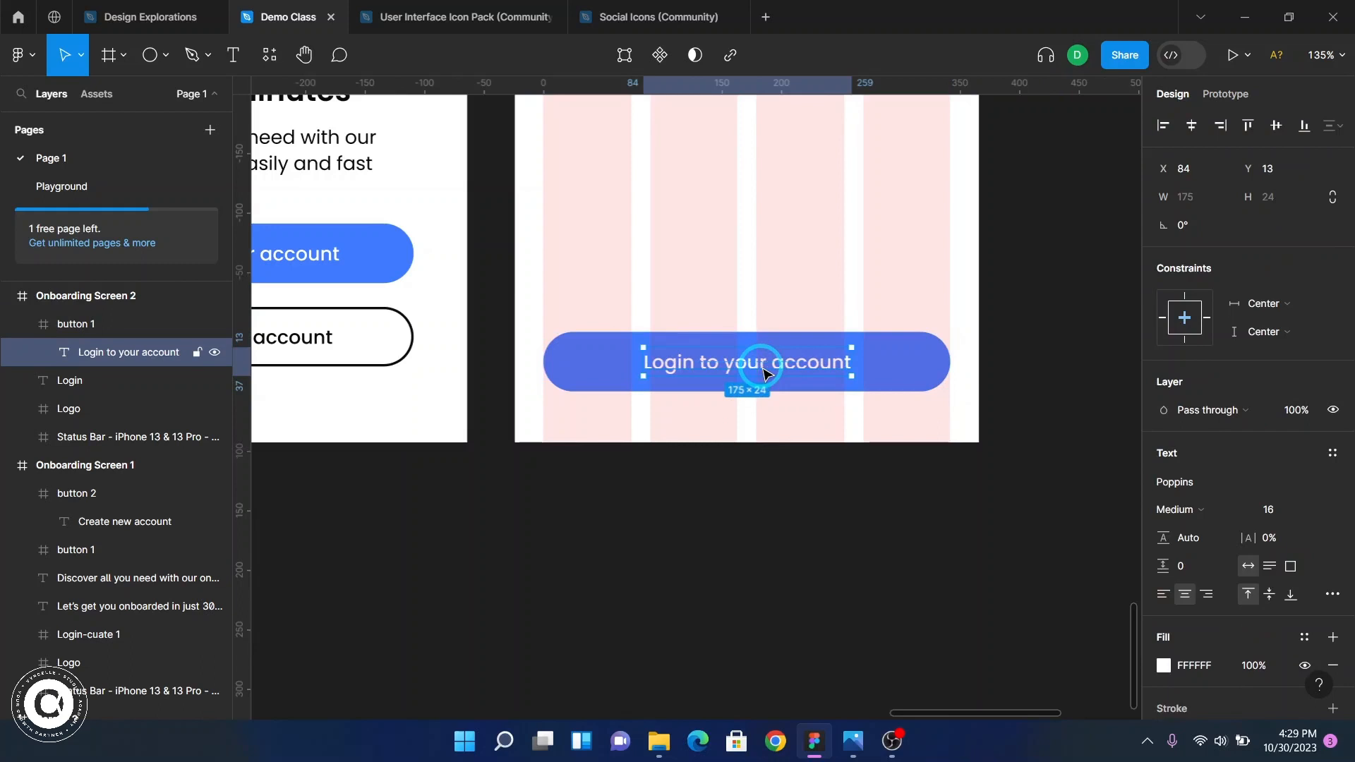
double_click(764, 368)
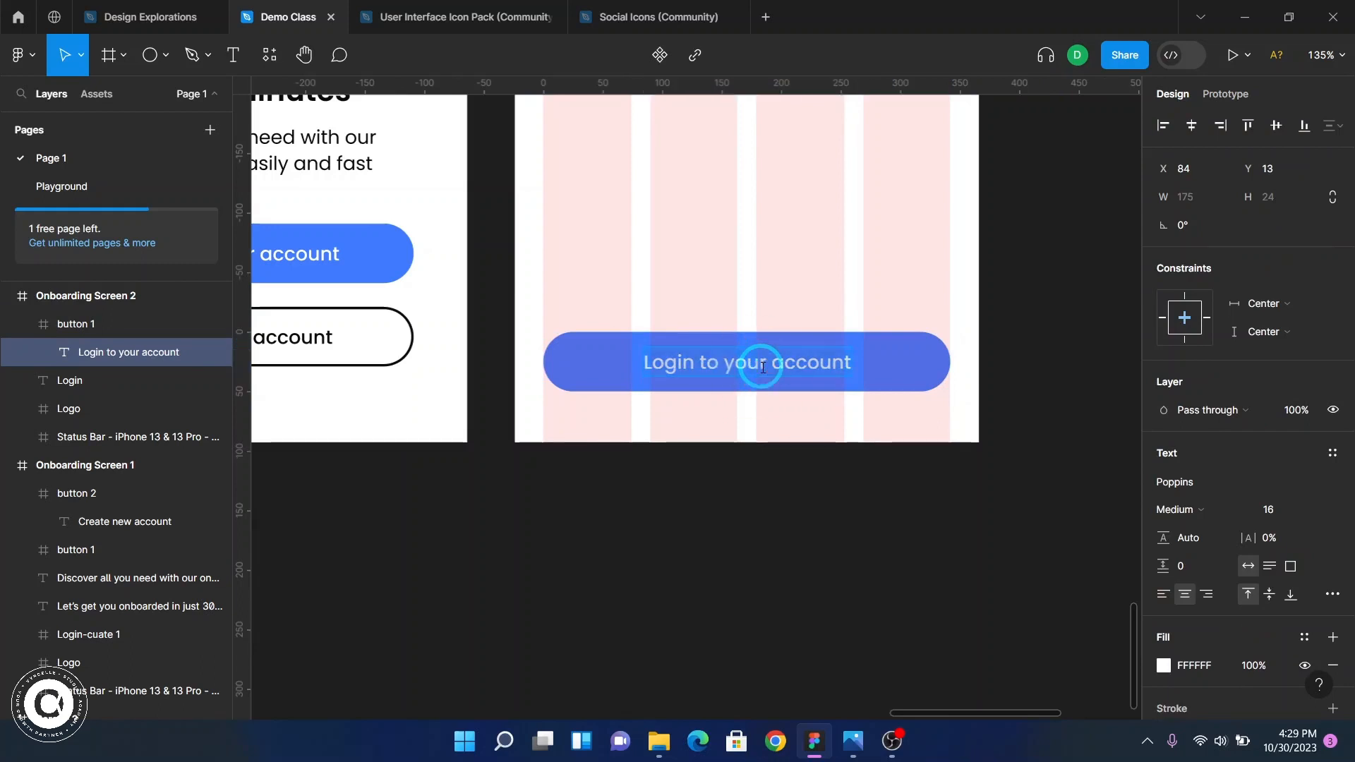
text(G)
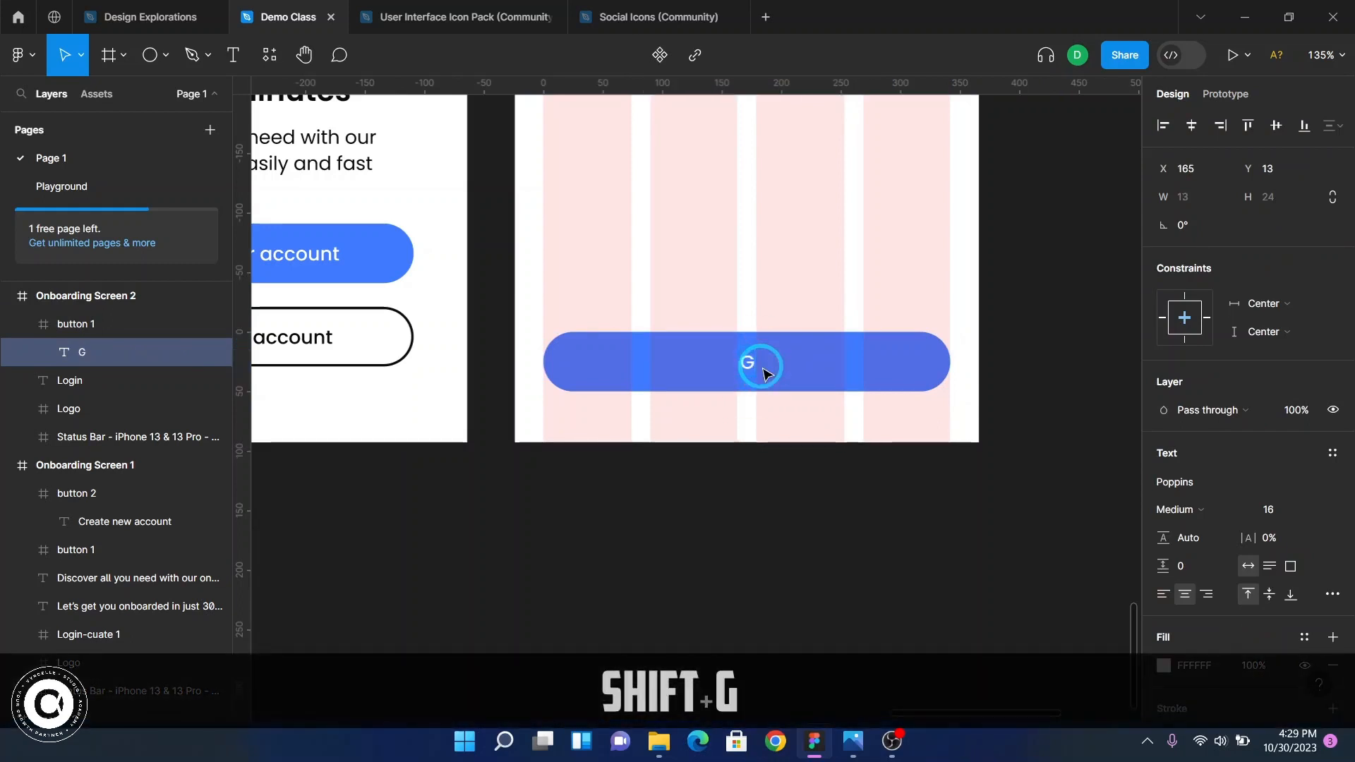
key(ctrl+z)
key(Escape)
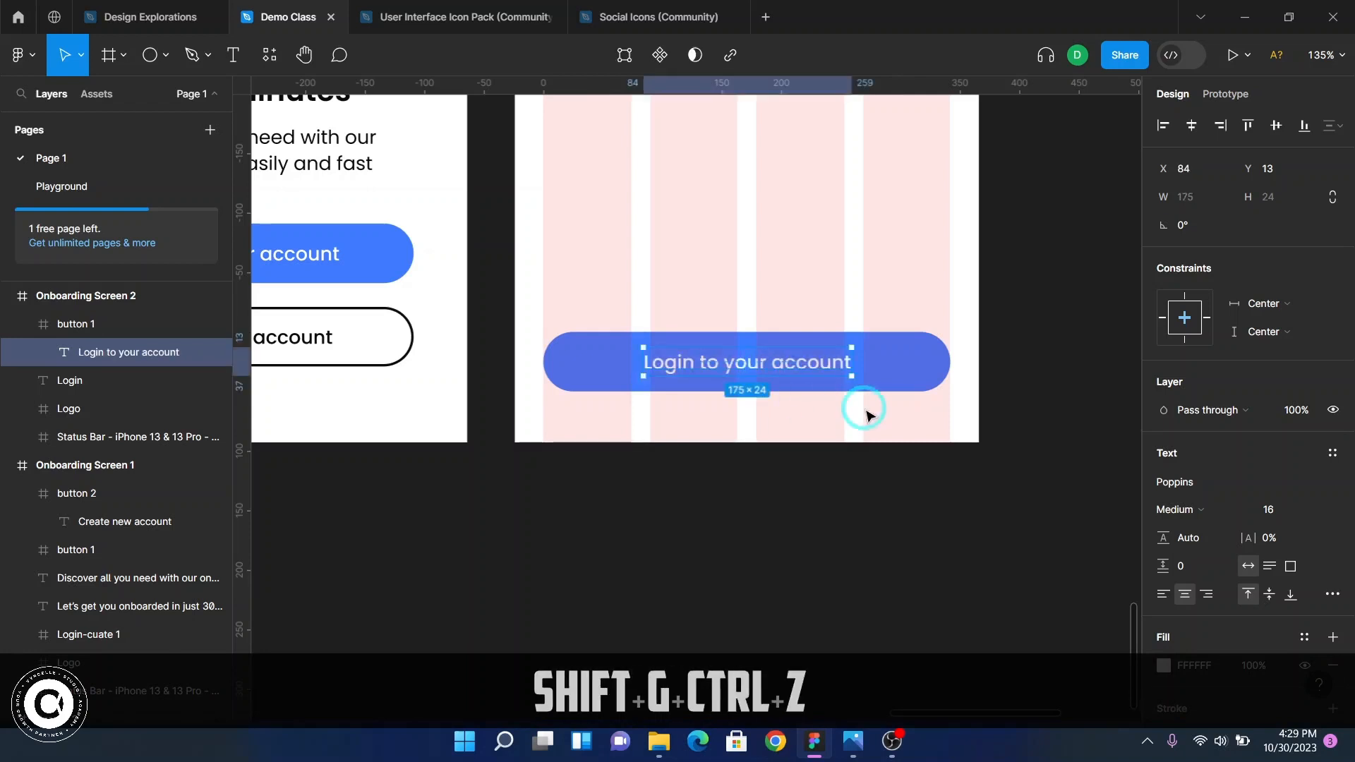
- Toggle the layout grids off and on repeatedly to view the widened button with and without the columns
click(867, 415)
key(shift+g)
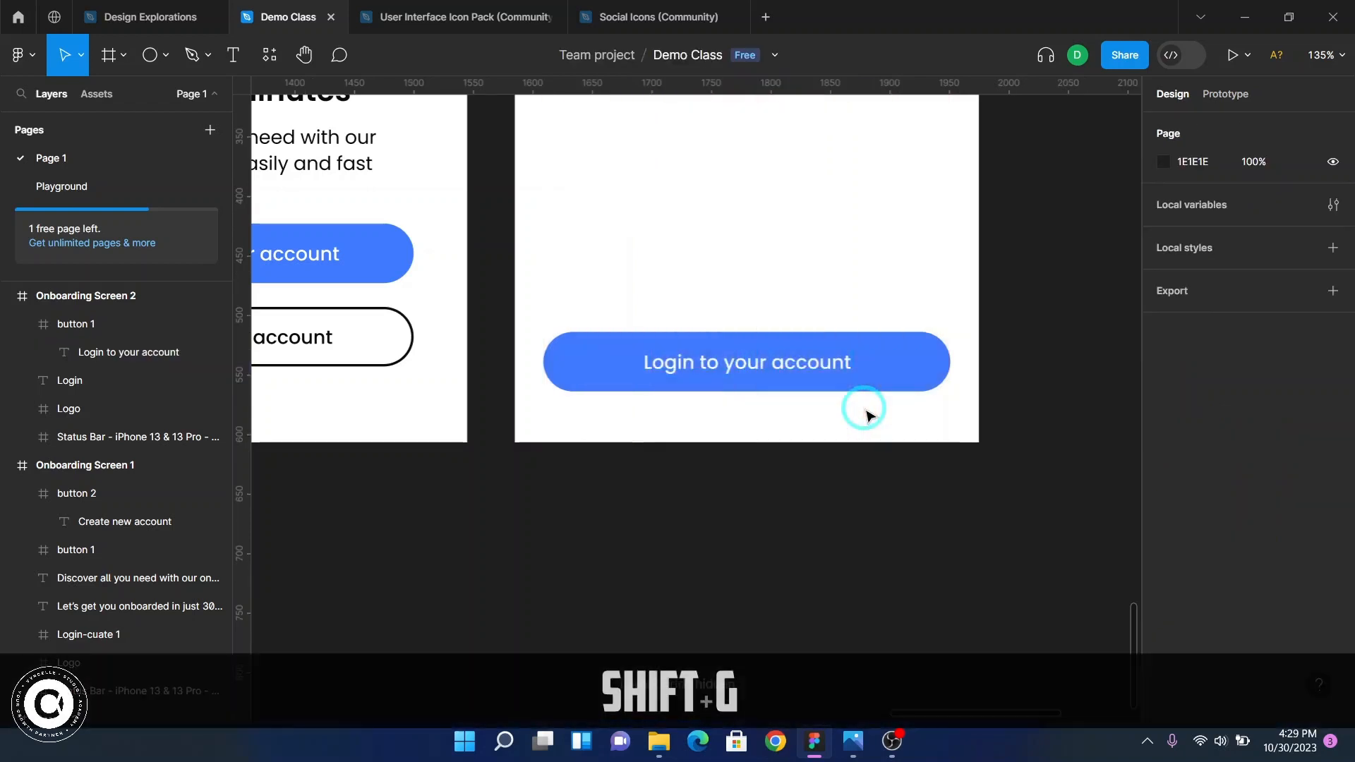
key(shift+g)
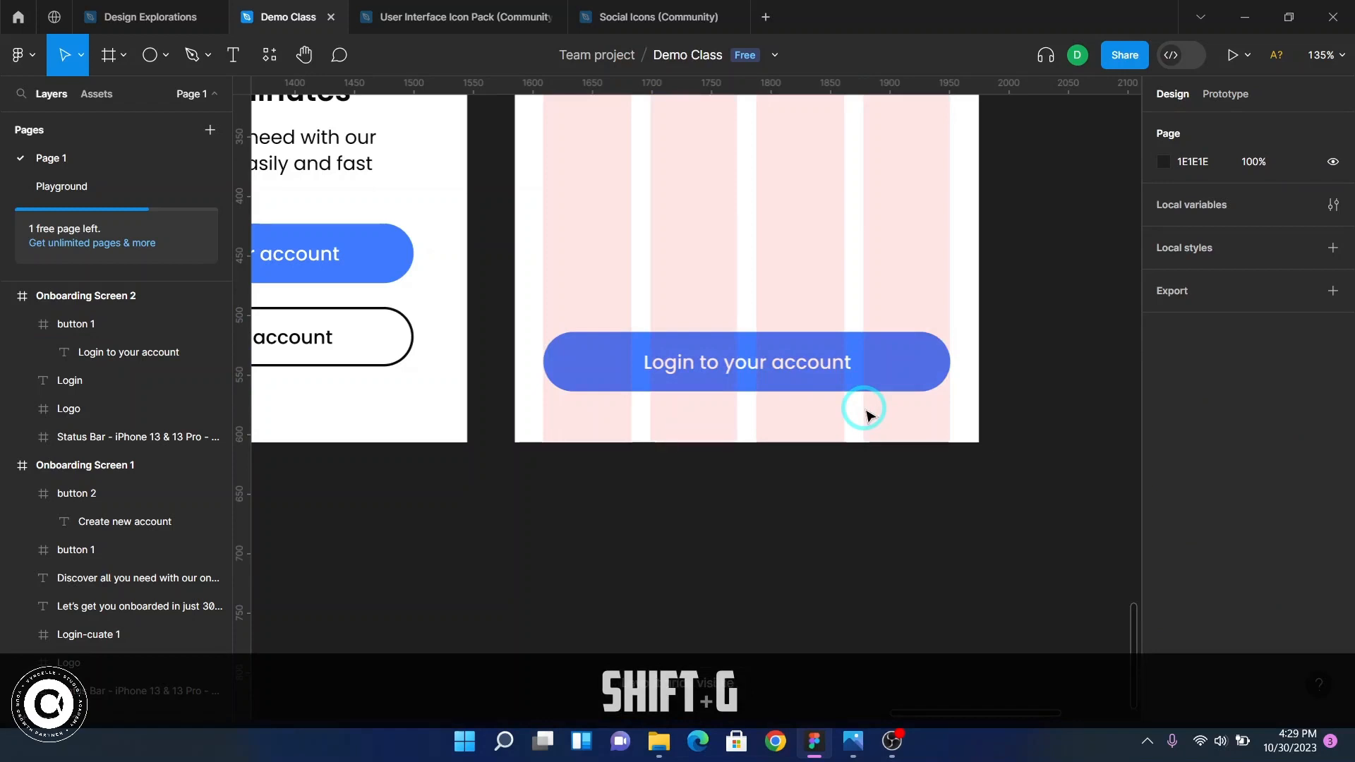
key(shift+g)
key(shift+g)
key(shift+g)
key(shift+g)
key(shift+g)
key(shift+g)
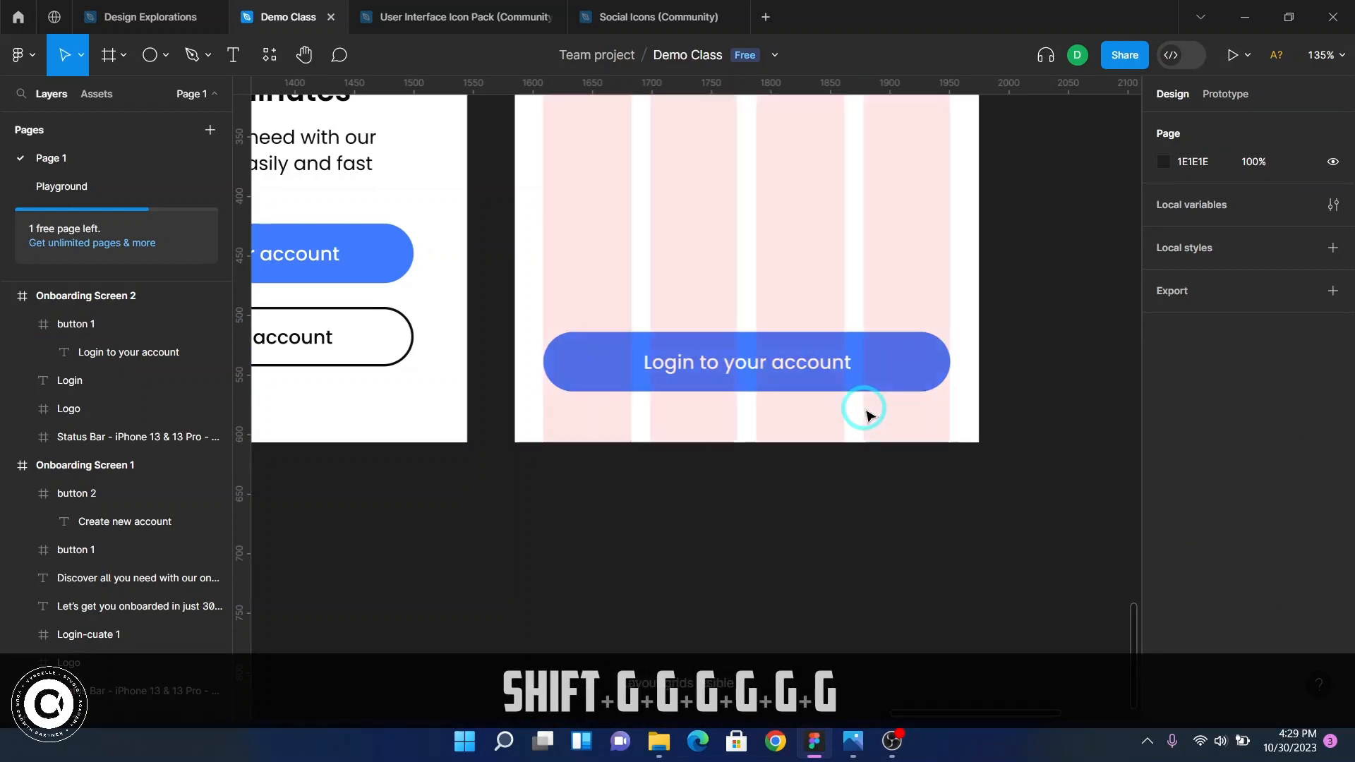
- Replace the "Login to your account" label of the Onboarding Screen 2 button with "Get me in"
click(767, 364)
click(769, 367)
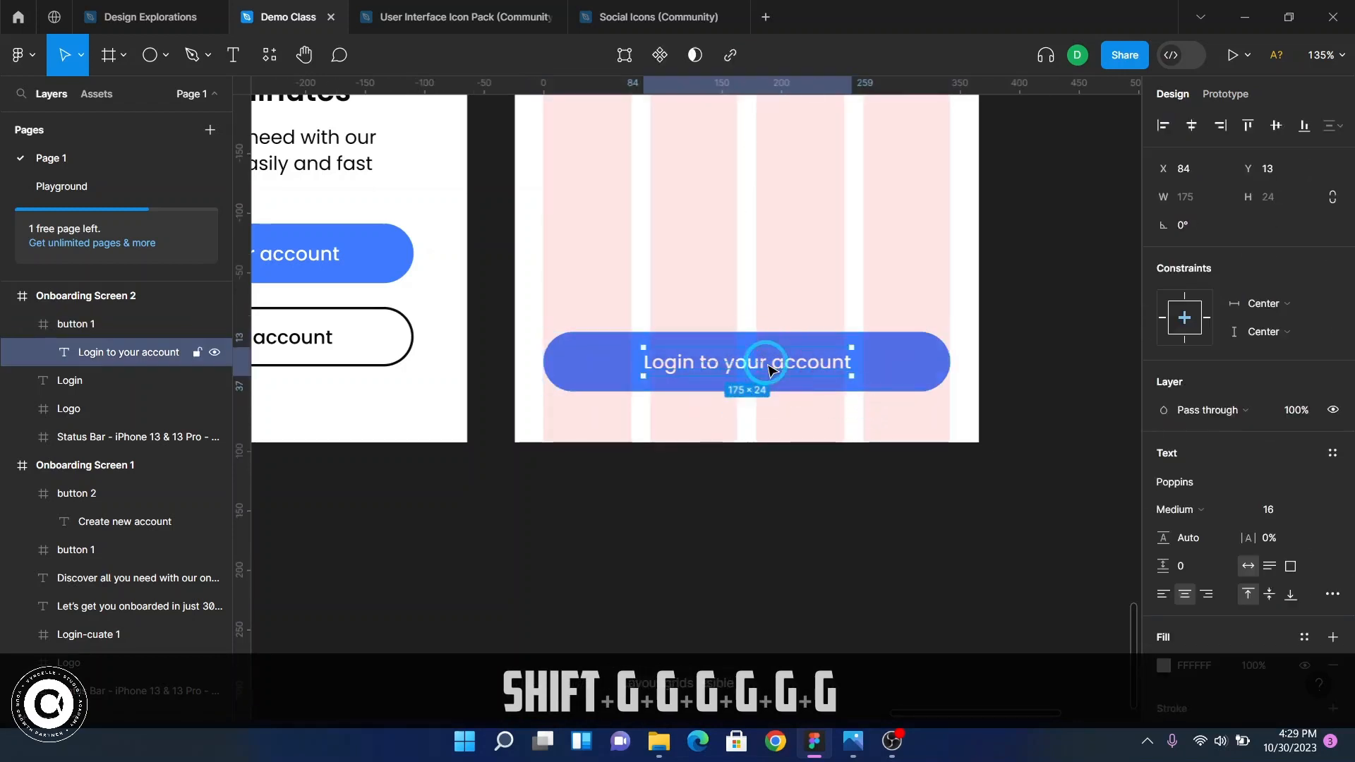
key(t)
click(766, 364)
key(Caps_Lock)
key(Caps_Lock)
key(Caps_Lock)
text(G)
key(Caps_Lock)
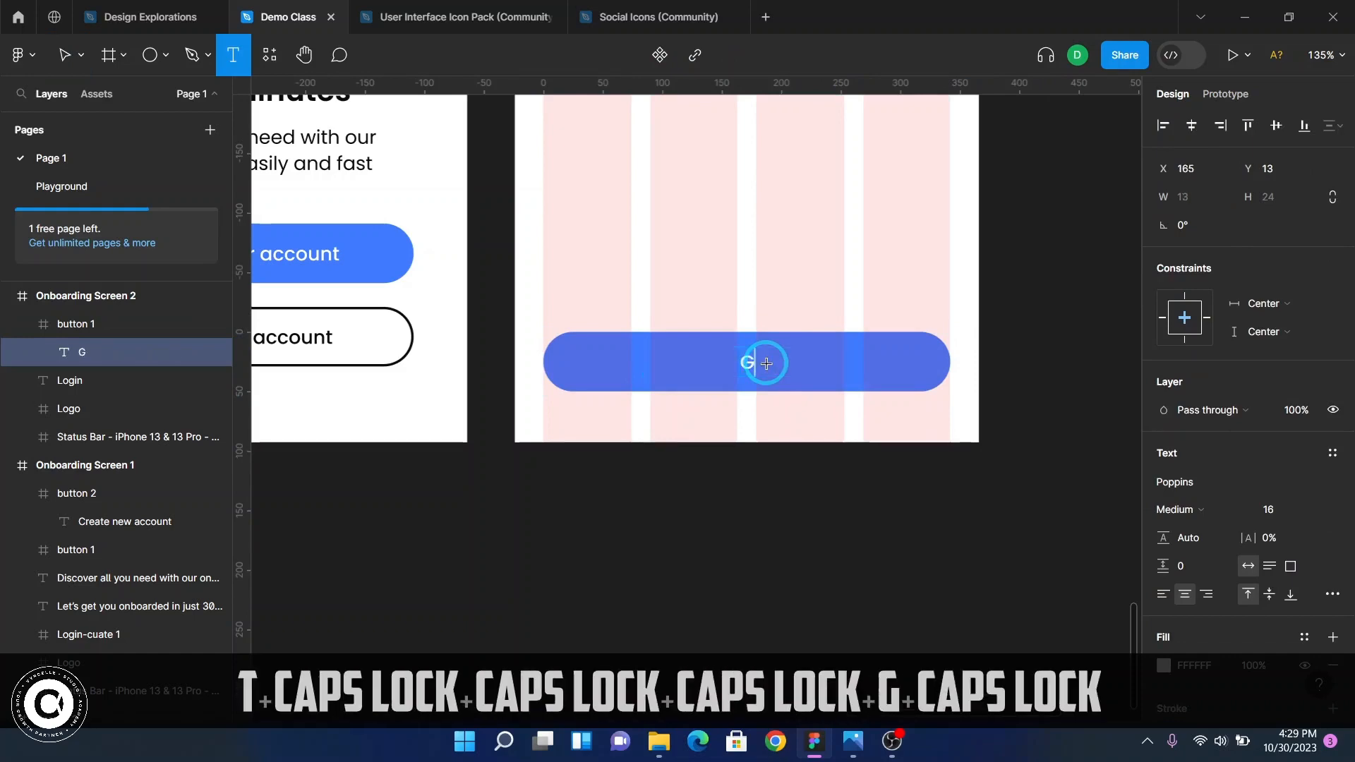
text(et me in)
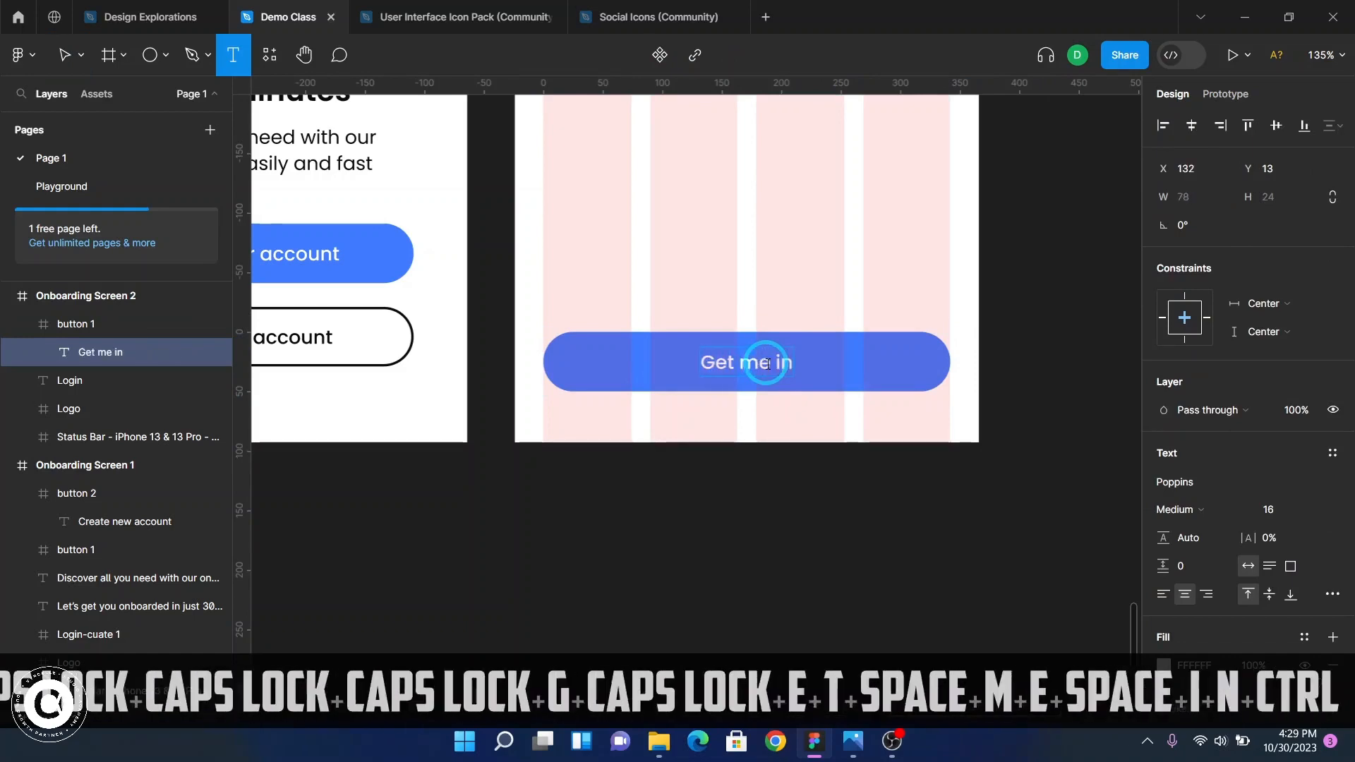
- Add an exclamation mark to the Onboarding Screen 2 button label so it reads "Get me in!"
key(ctrl+Return)
scroll(768, 370, up, 5)
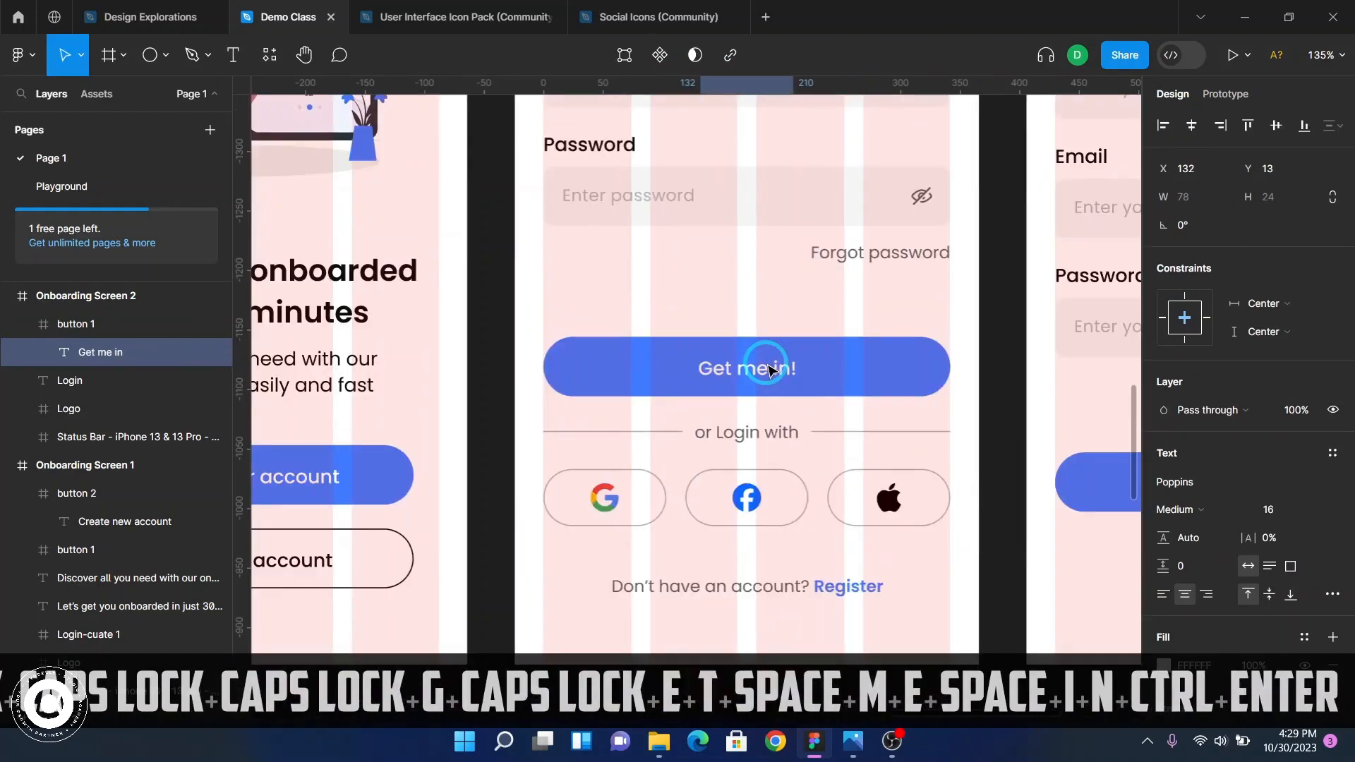
scroll(767, 371, down, 5)
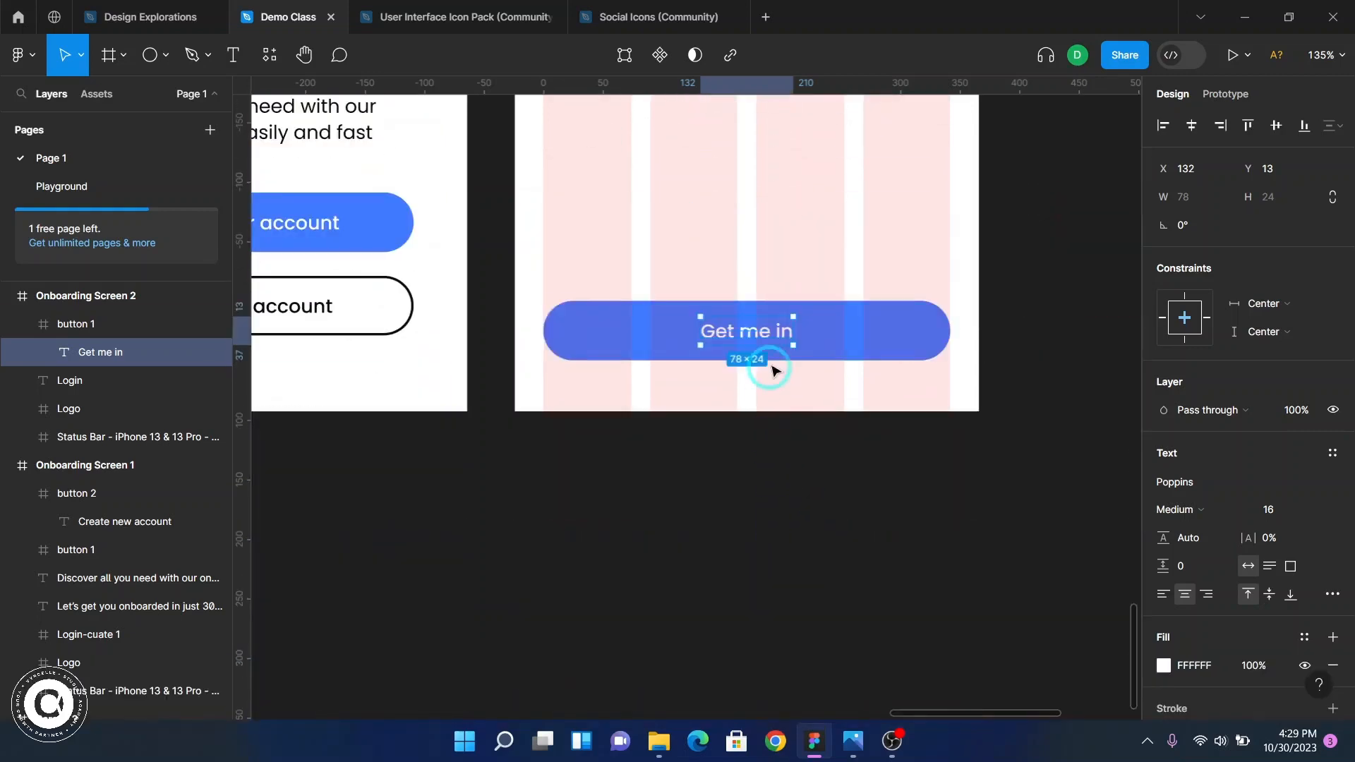
key(Right)
key(Right)
key(Right)
key(Right)
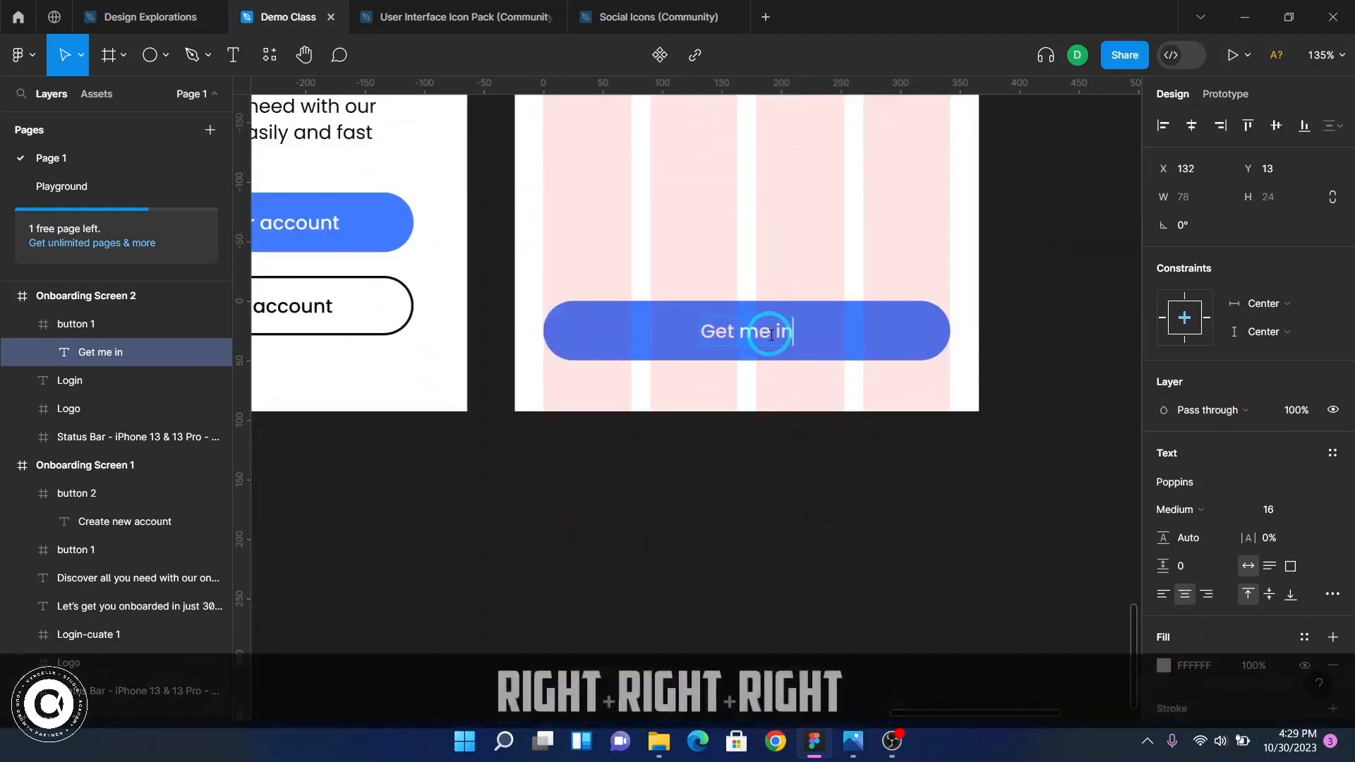
key(shift+1)
key(ctrl+Return)
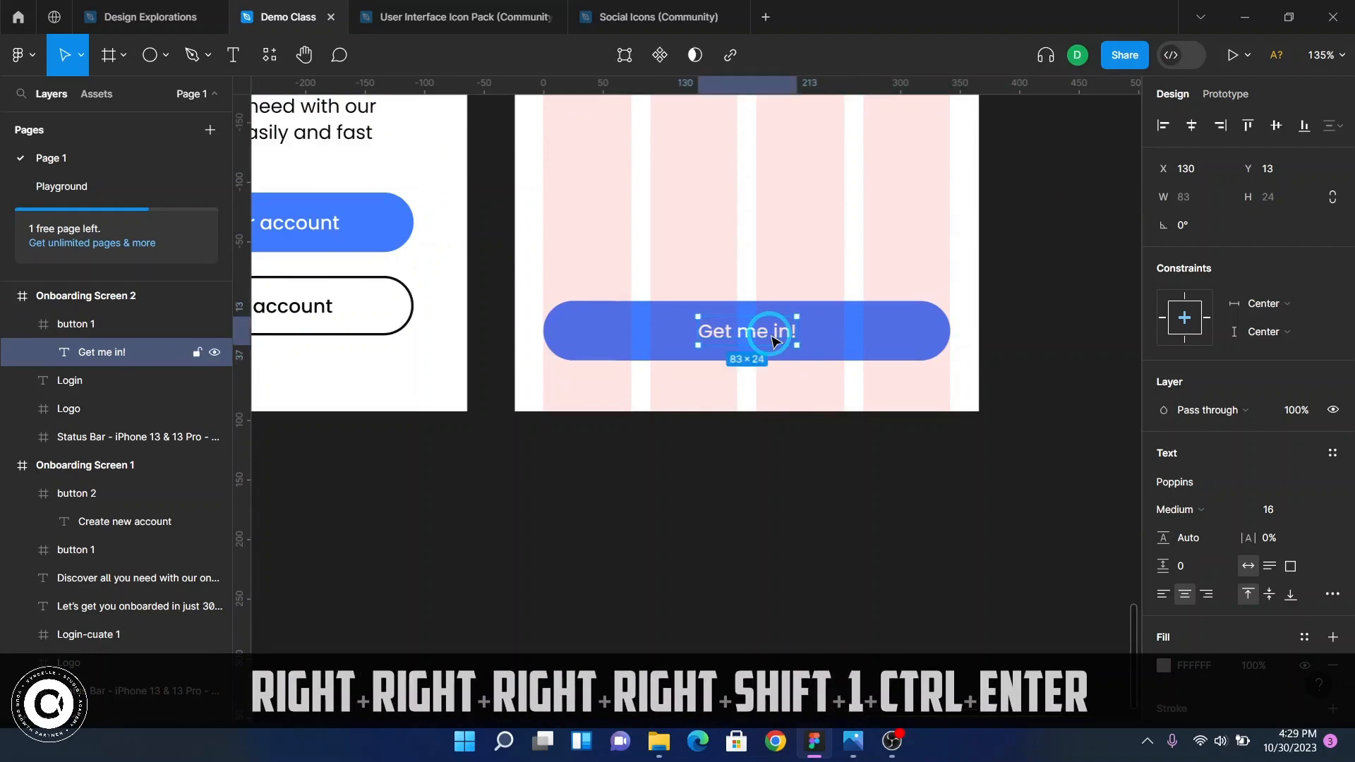
click(905, 380)
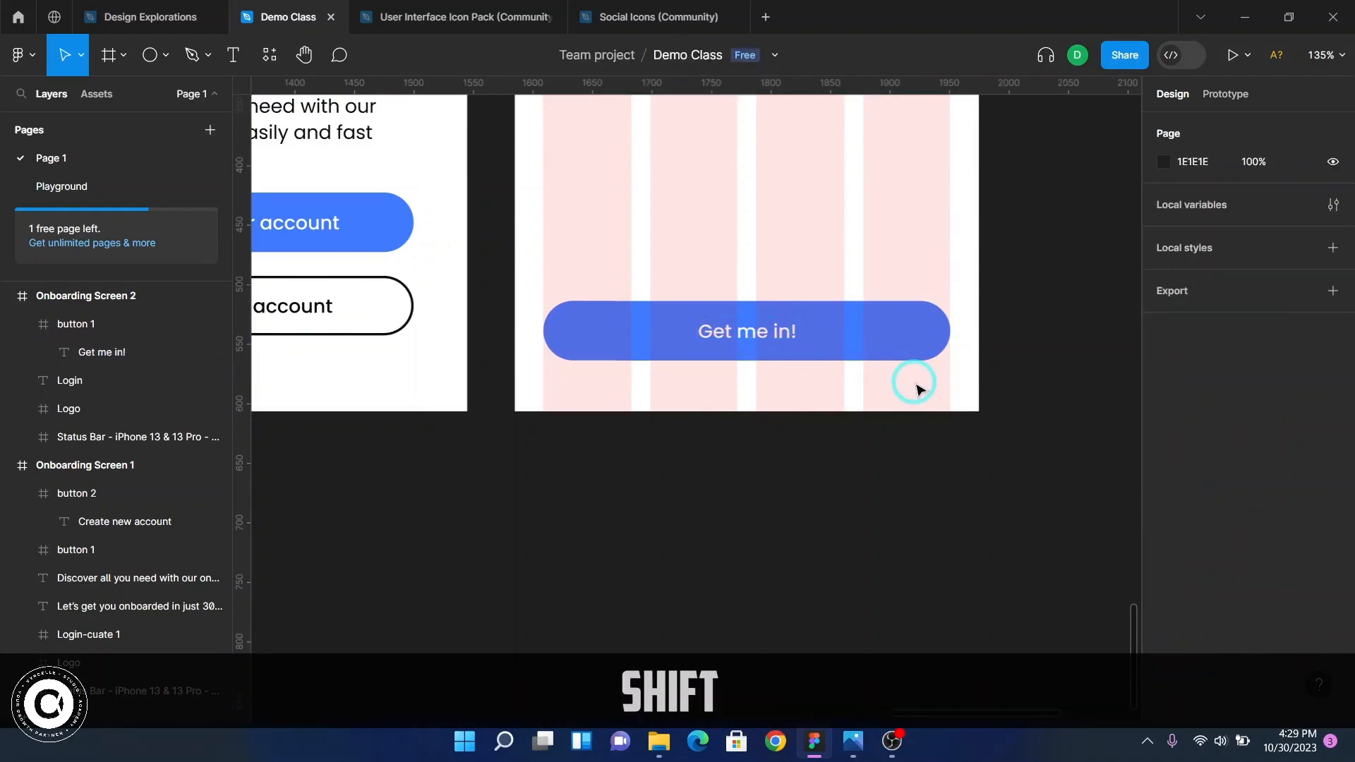
- Move the Login heading on Onboarding Screen 2 up below the logo, aligned to the first column's outer edge at X 24, Y 168
key(shift+g)
scroll(868, 374, up, 5)
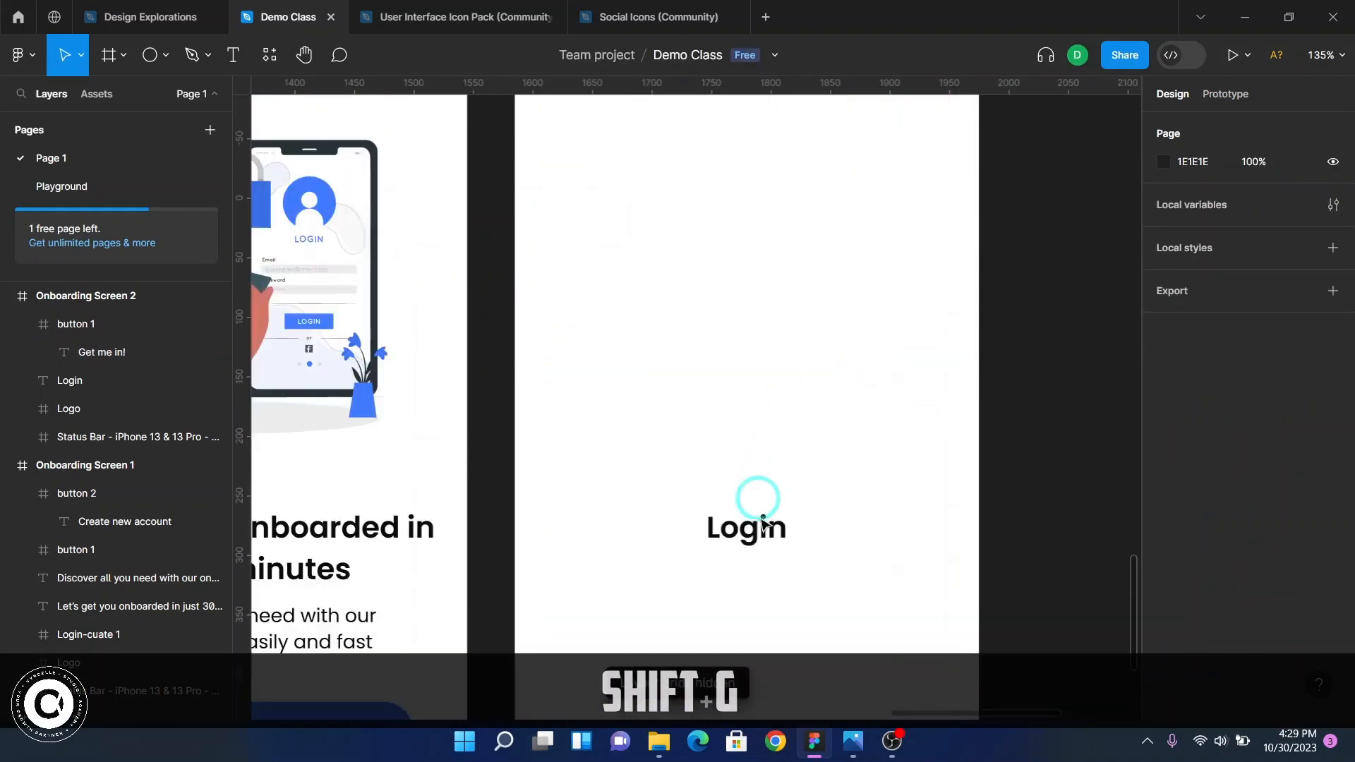
scroll(757, 536, up, 2)
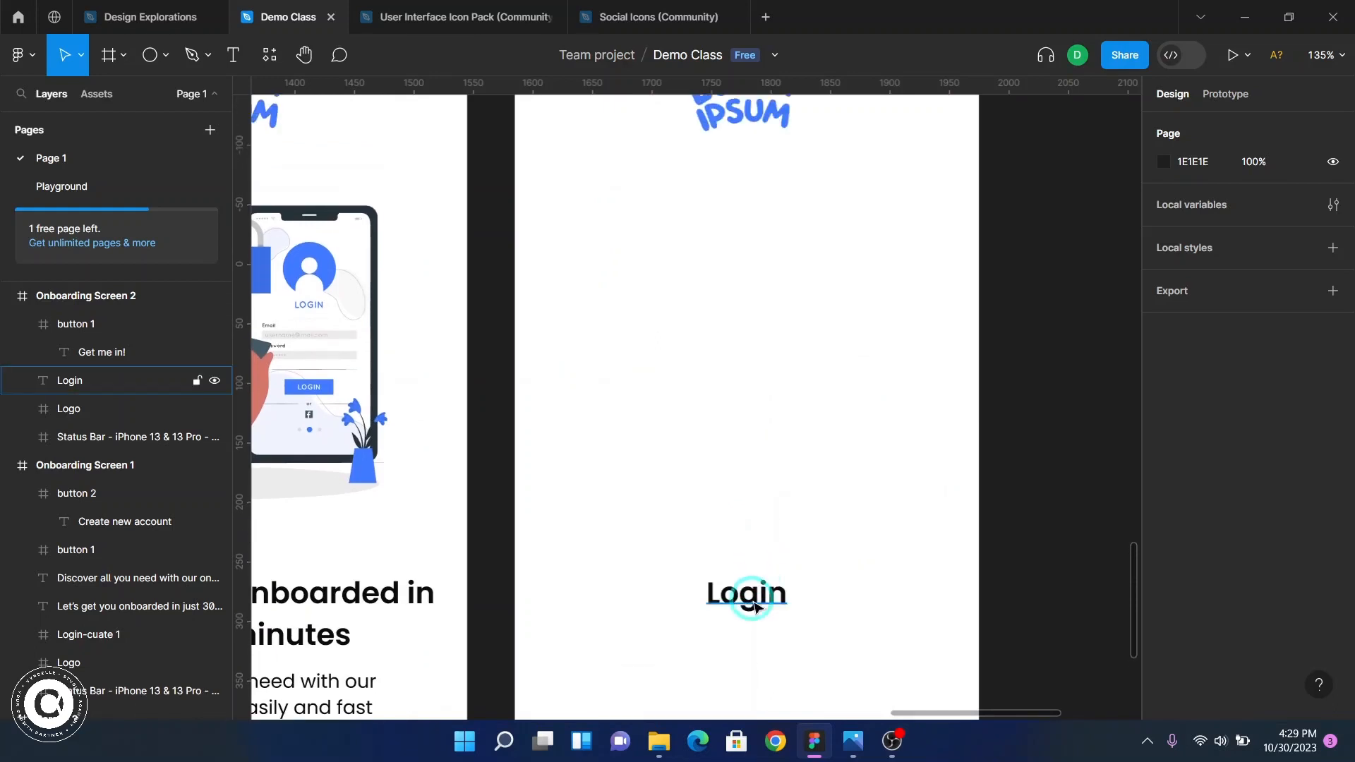
drag(752, 605, 651, 255)
key(shift+g)
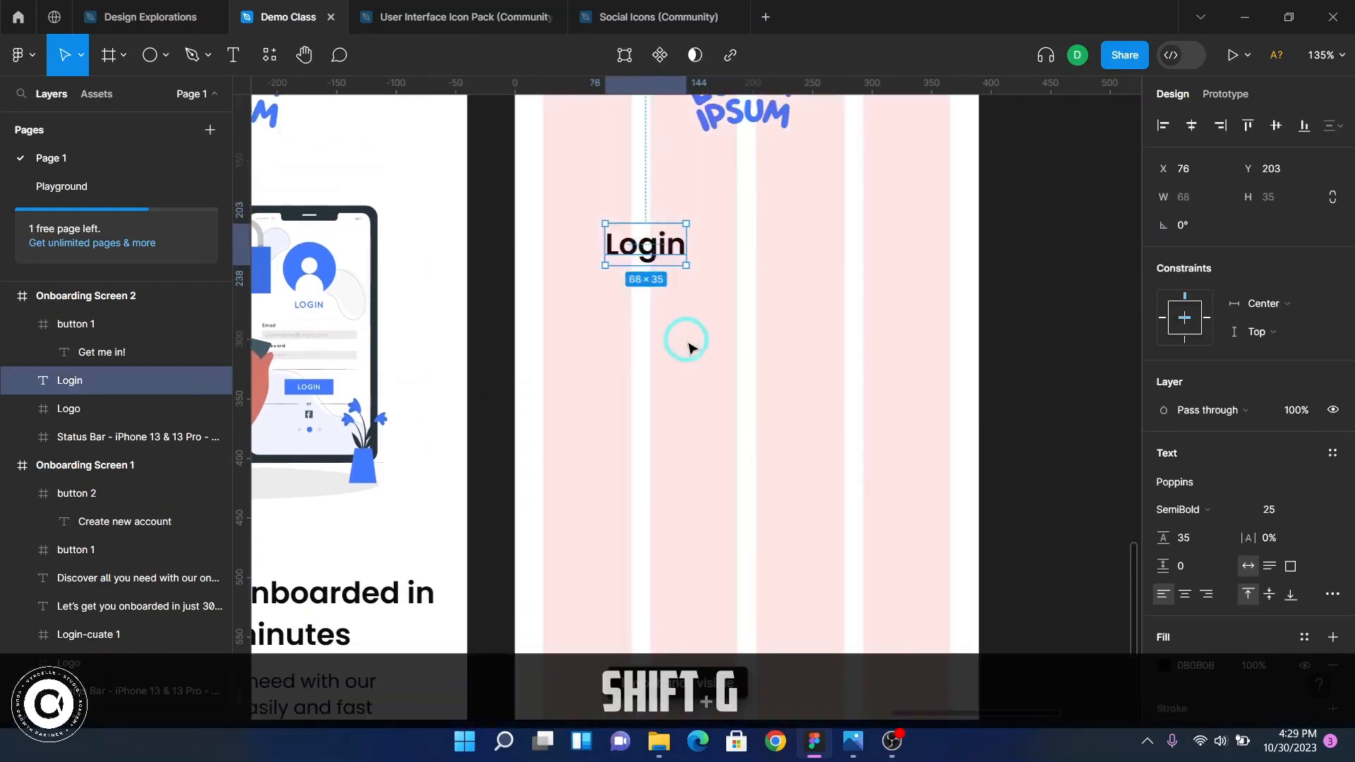
scroll(687, 346, up, 10)
scroll(690, 444, down, 5)
drag(666, 464, 605, 422)
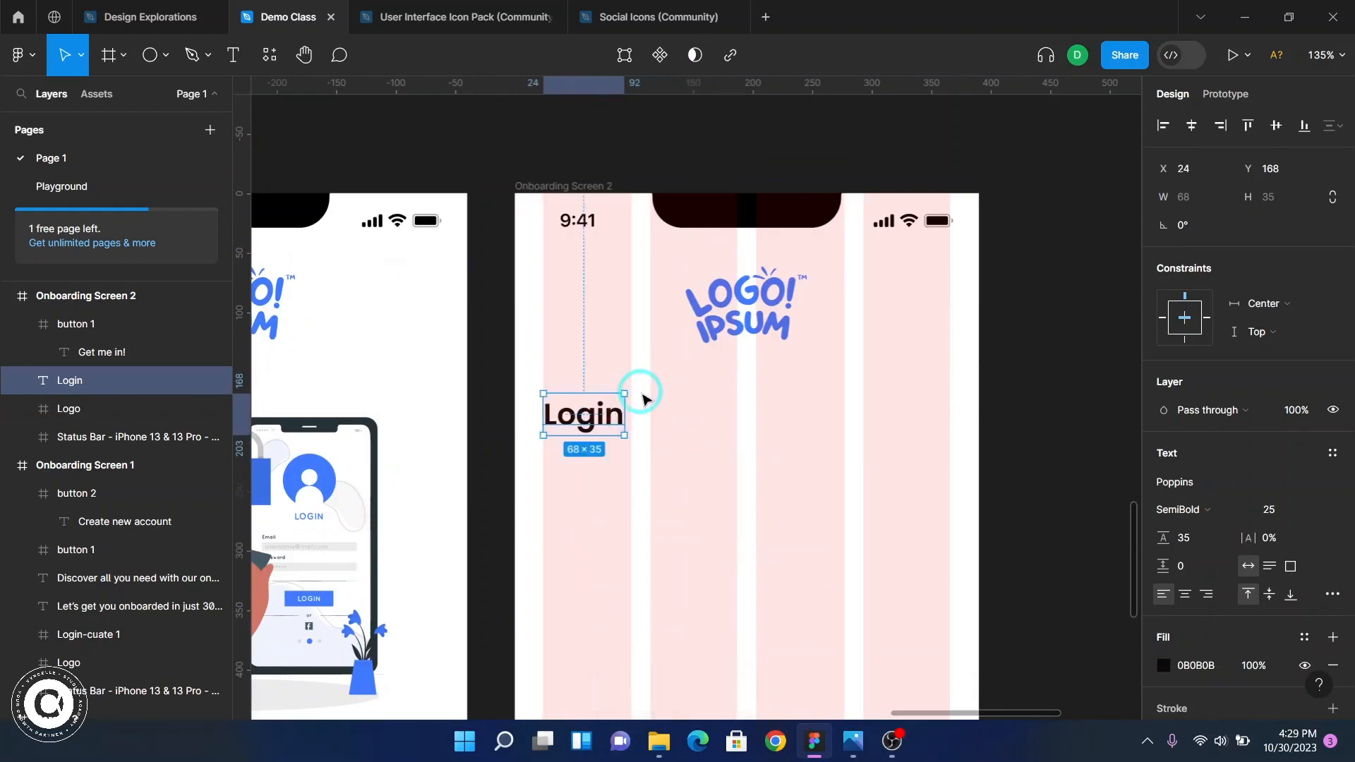
- Match Screen 2's logo-to-heading spacing by lowering the Onboarding Screen 2 Login heading to Y 186, leaving a gap of 60
scroll(632, 374, up, 10)
scroll(635, 374, up, 12)
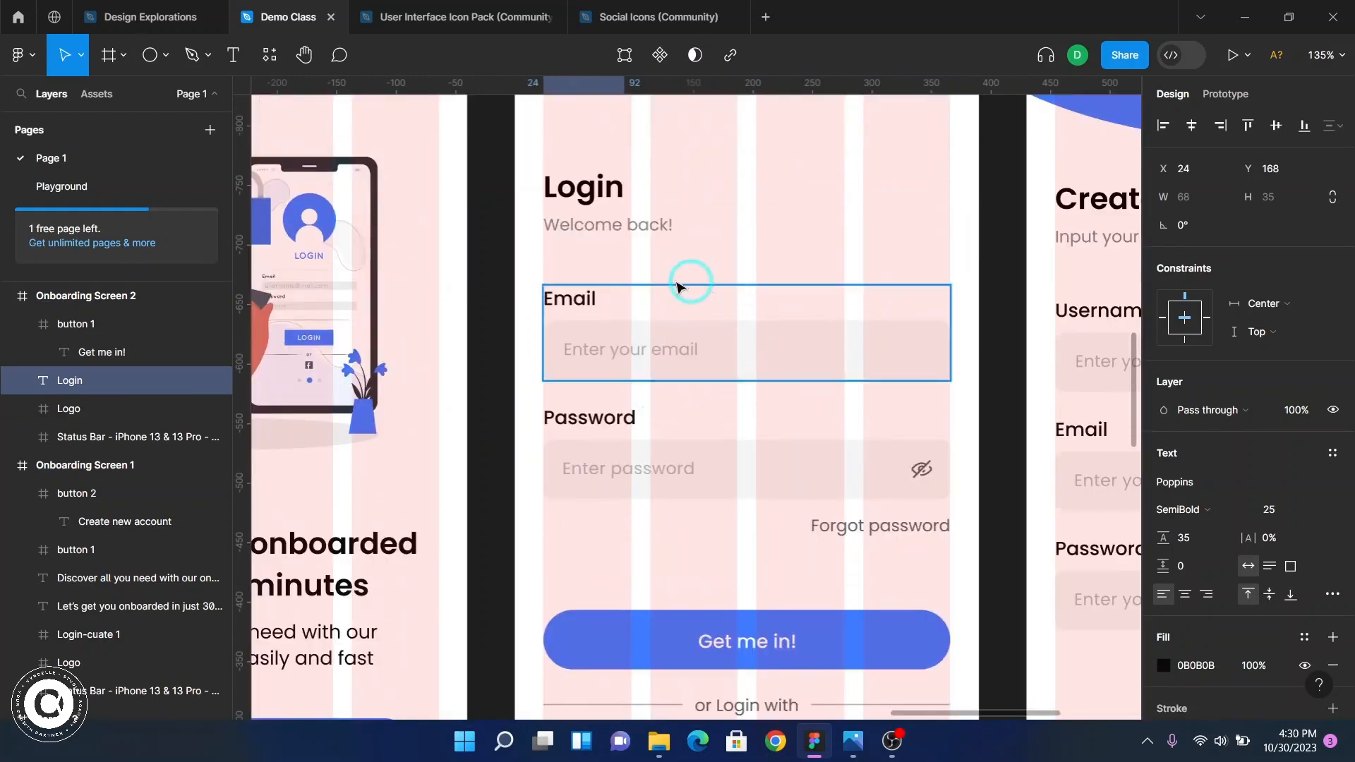
scroll(646, 311, up, 5)
click(599, 388)
key(alt)
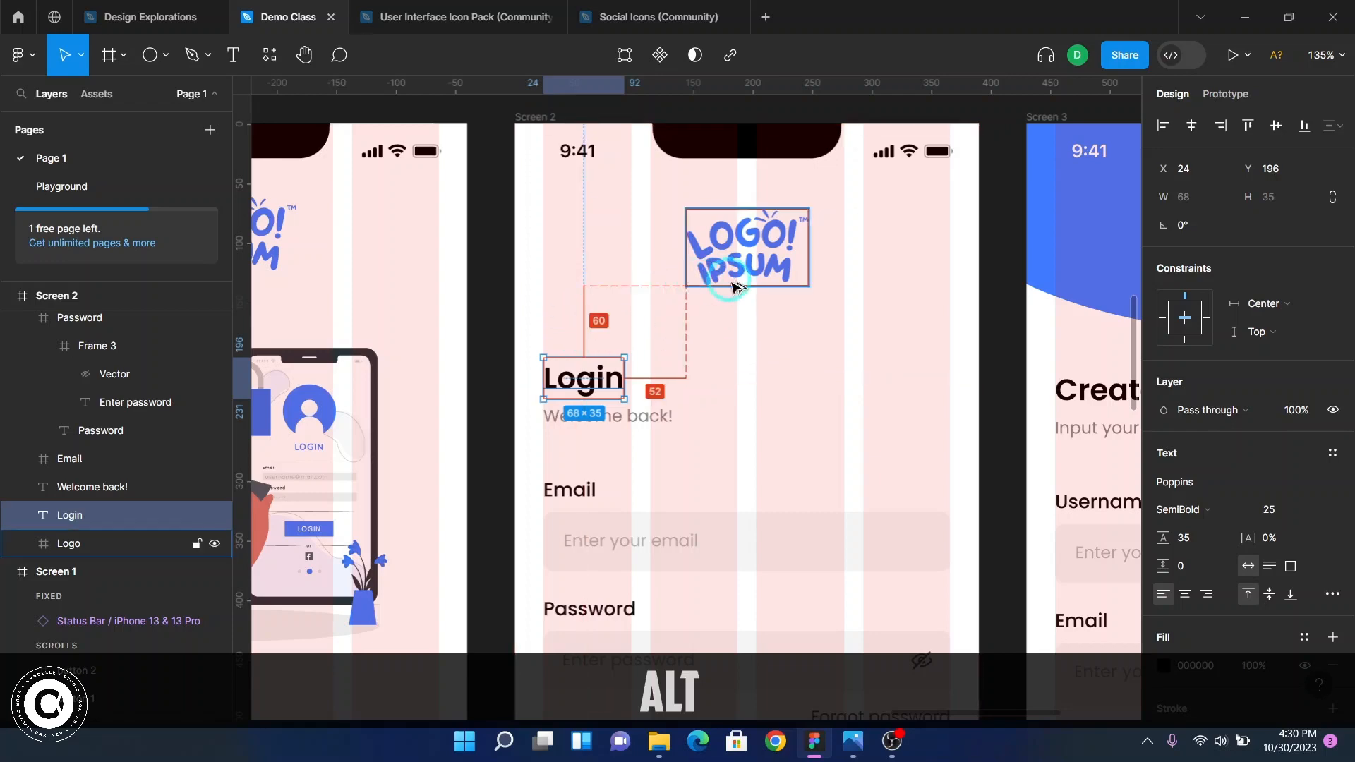
scroll(734, 286, down, 15)
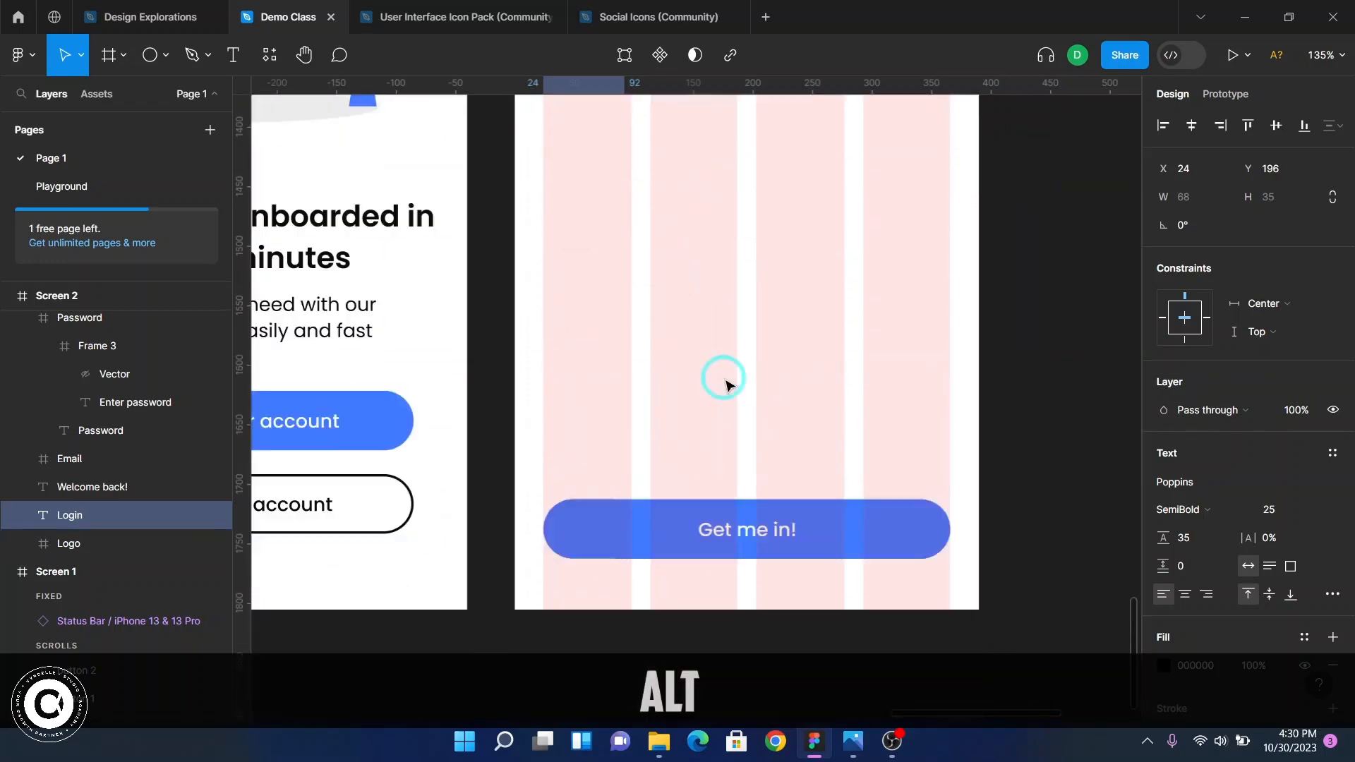
scroll(726, 384, up, 5)
scroll(690, 289, up, 5)
click(608, 529)
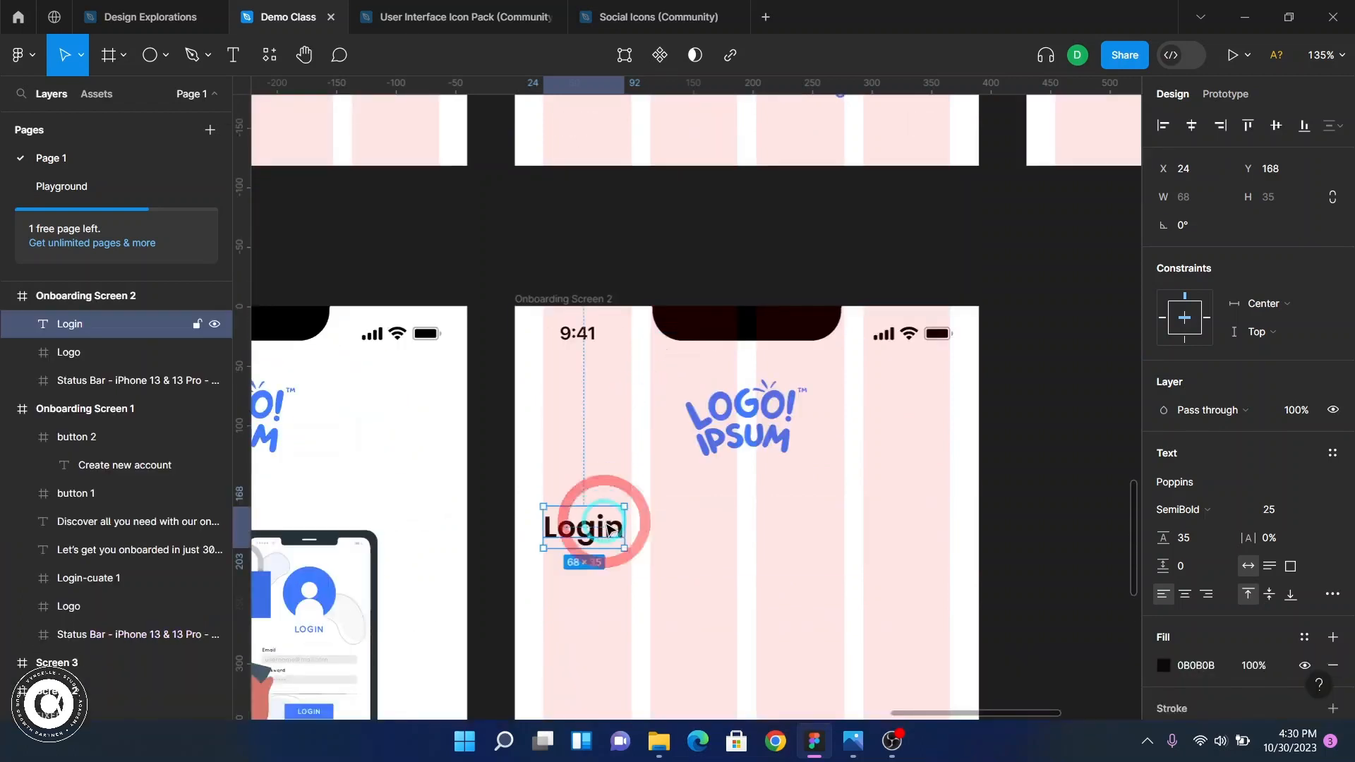
key(alt)
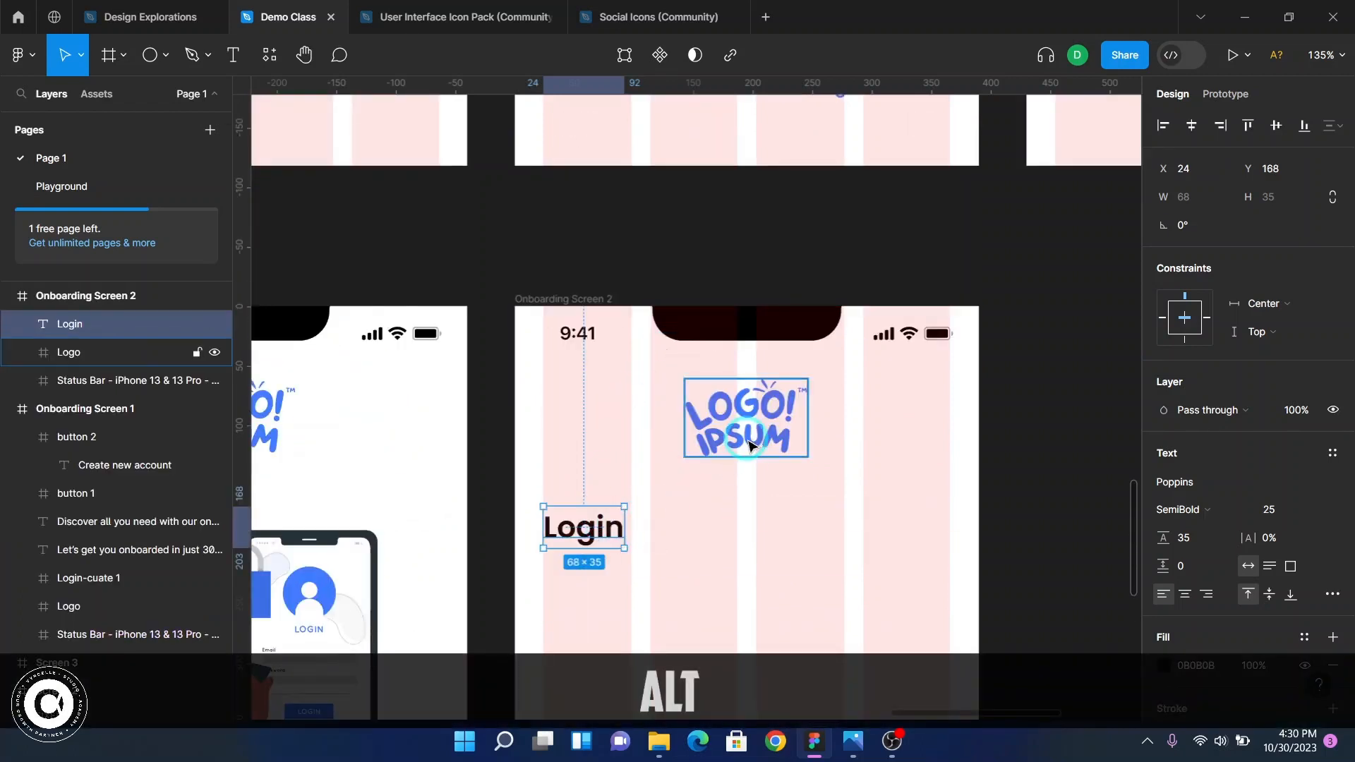
key(shift+Down)
key(shift+Down)
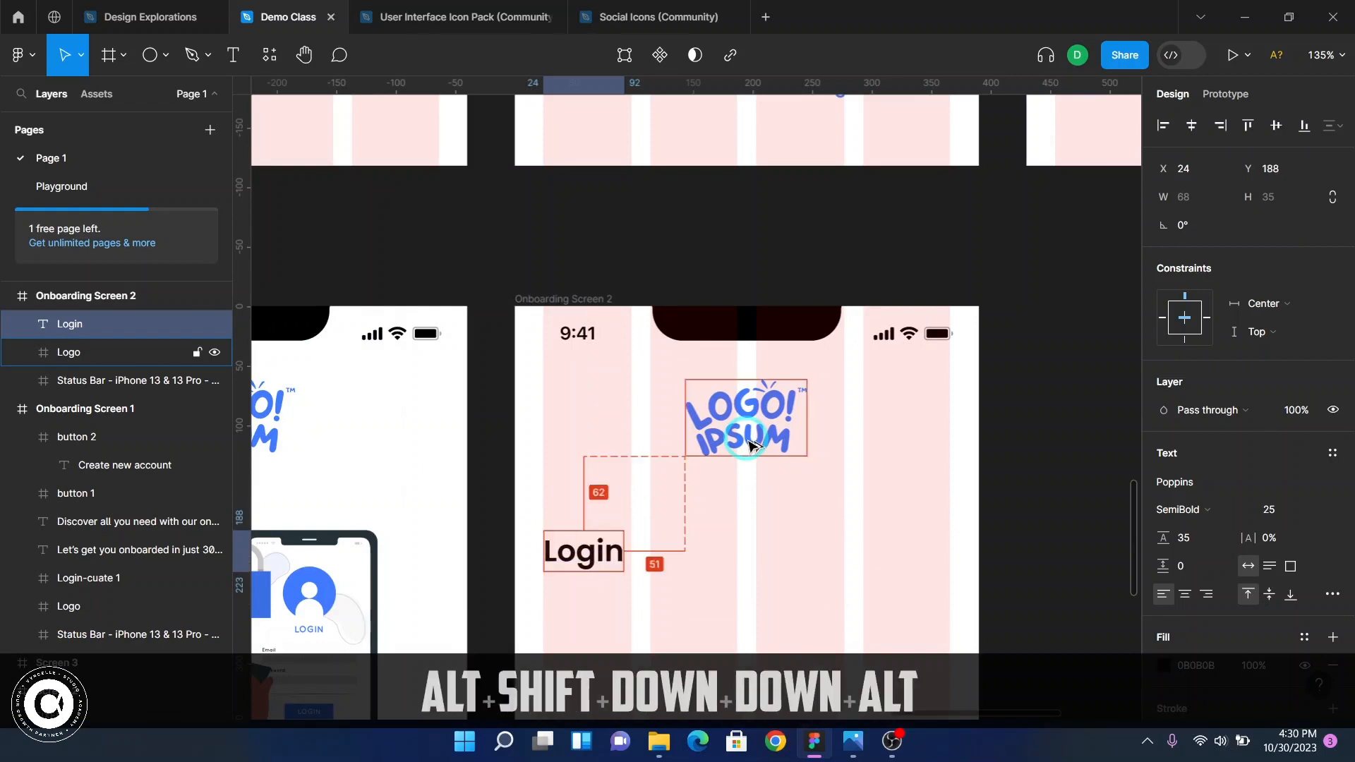
key(alt+Up)
key(alt+Up)
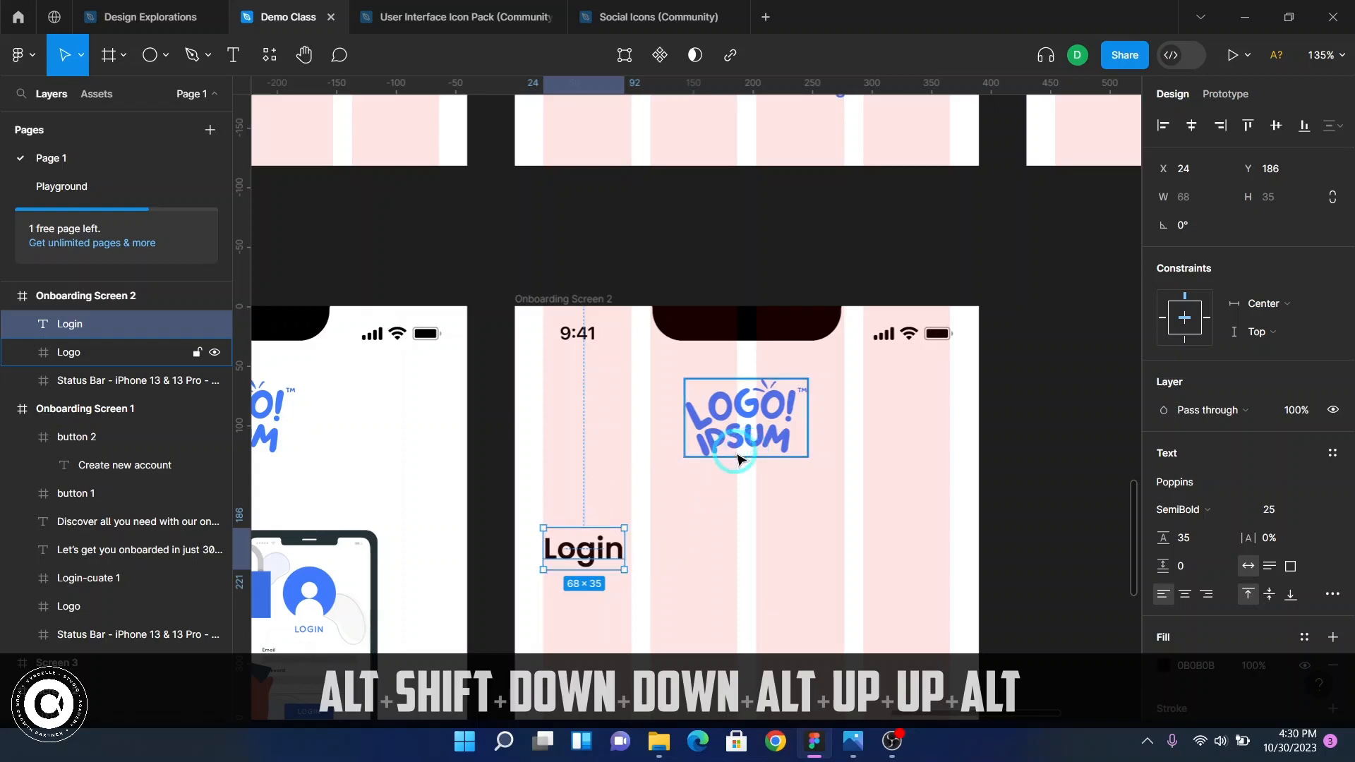
- Hide the layout grids and inspect the text properties of "Welcome back!" on Screen 2
scroll(737, 459, down, 1)
key(shift+g)
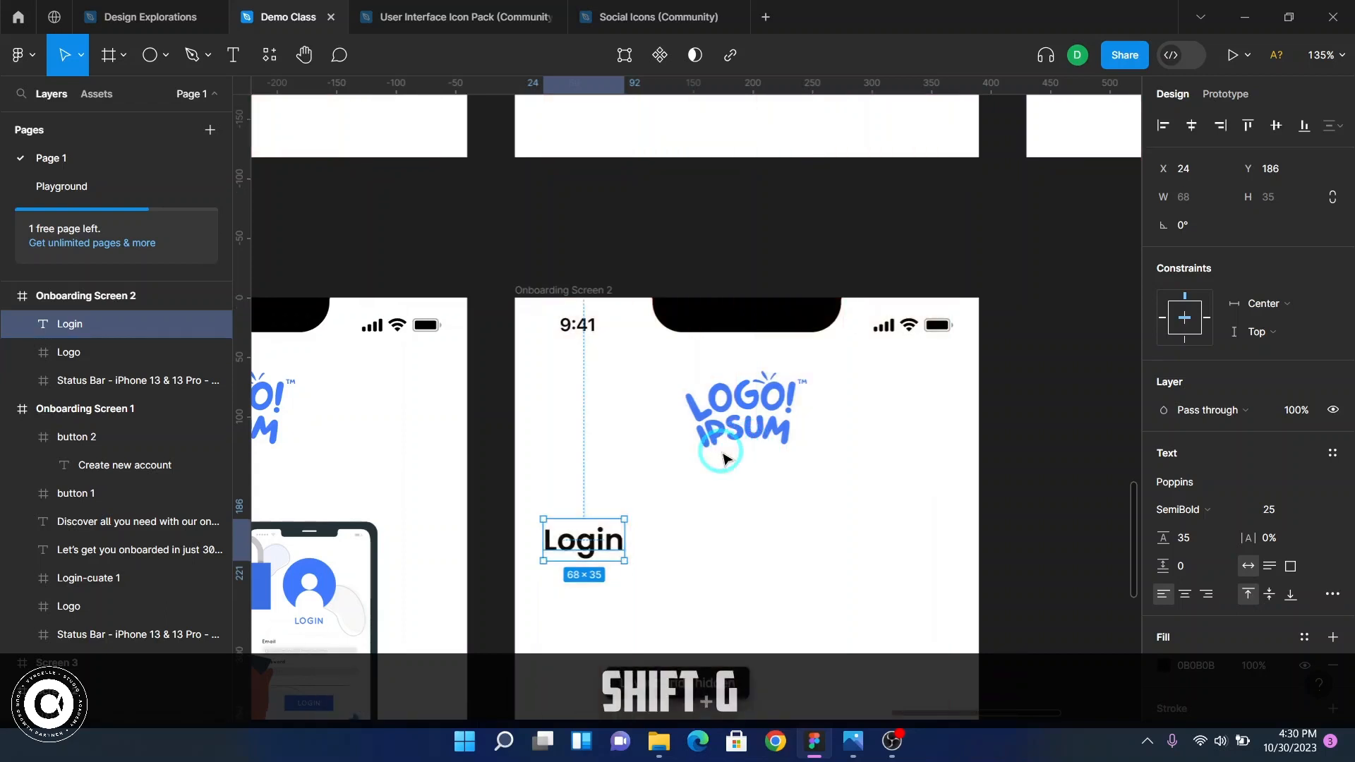
scroll(723, 459, up, 10)
scroll(712, 451, up, 5)
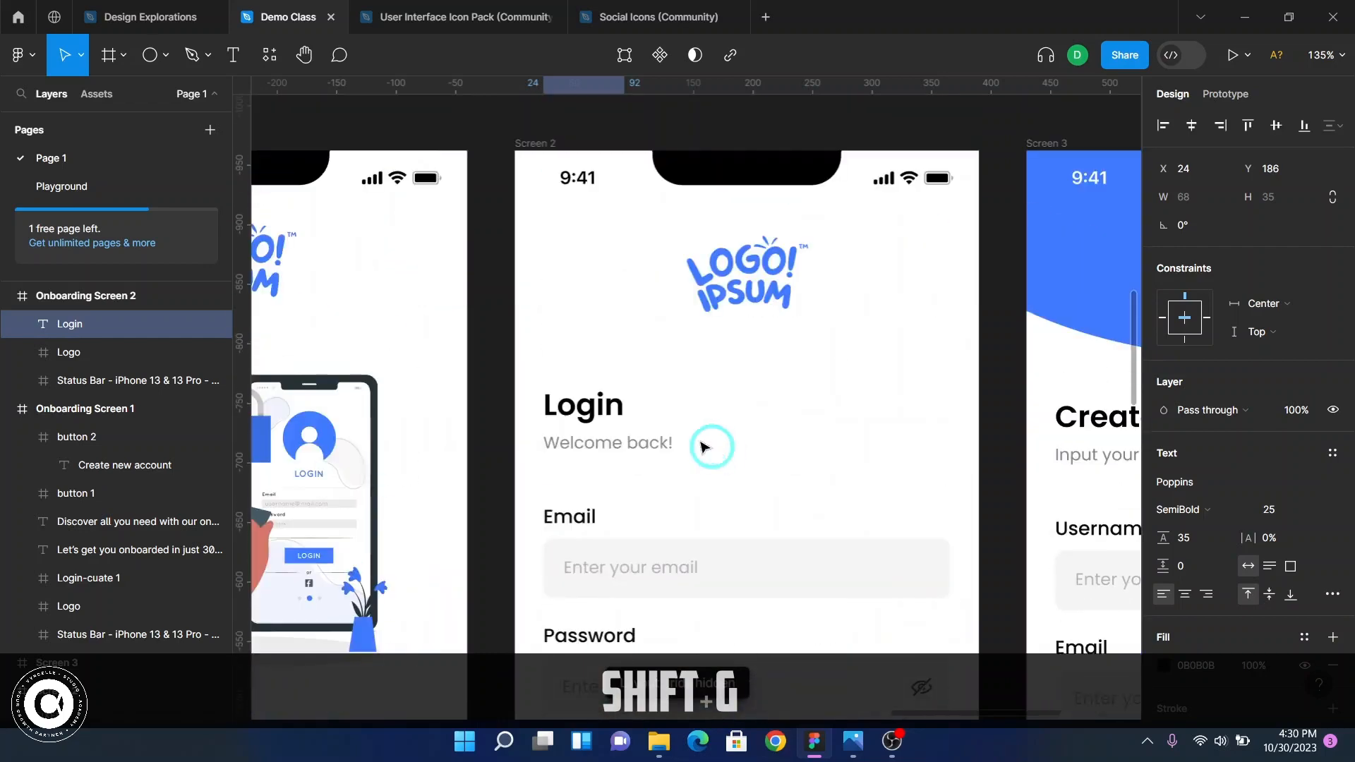
click(634, 449)
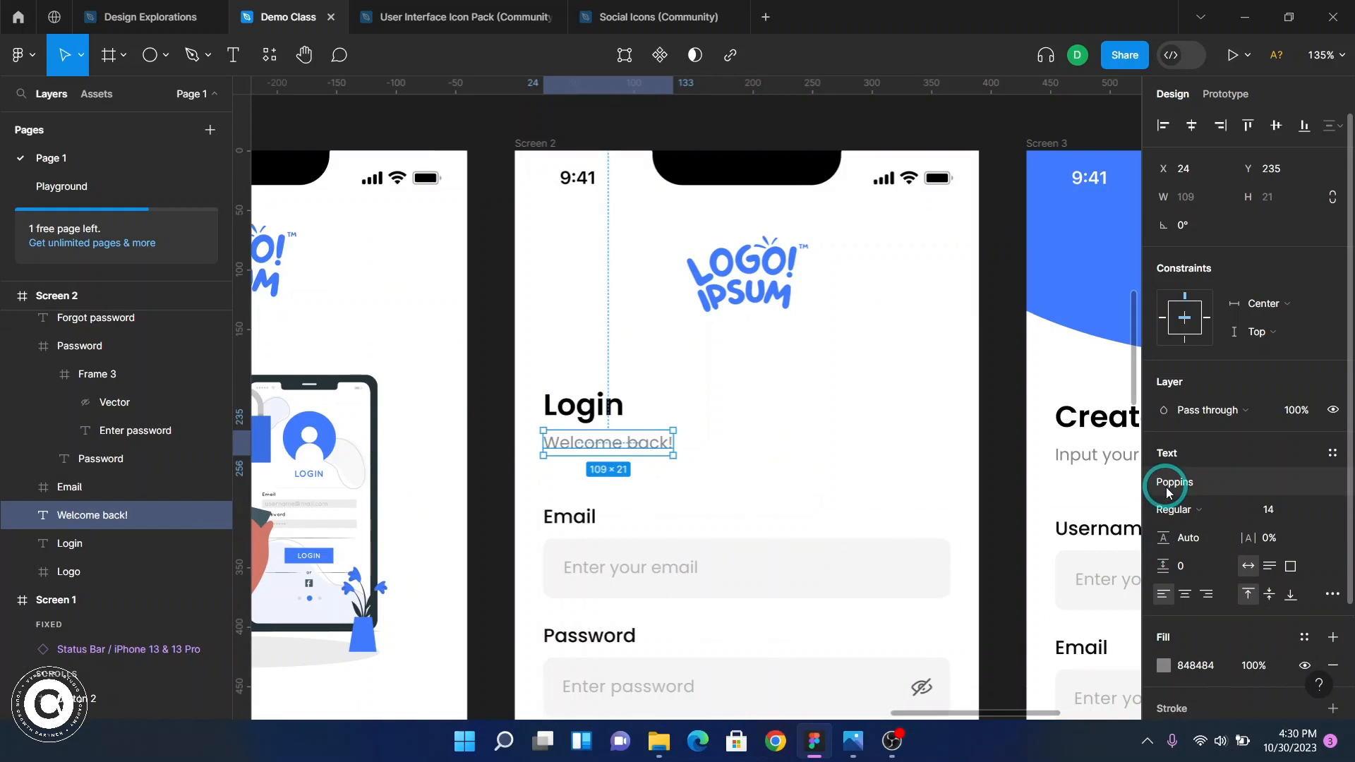
key(2)
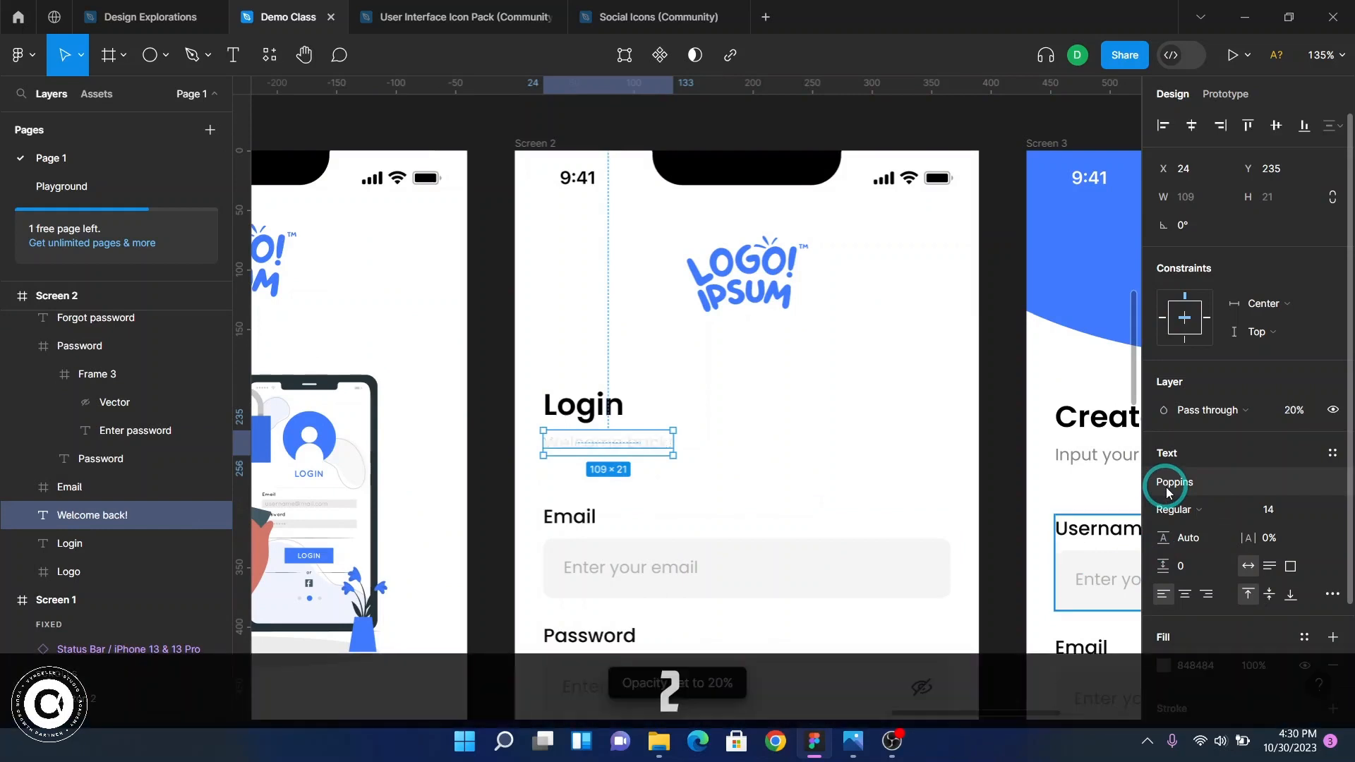
key(ctrl+z)
key(F2)
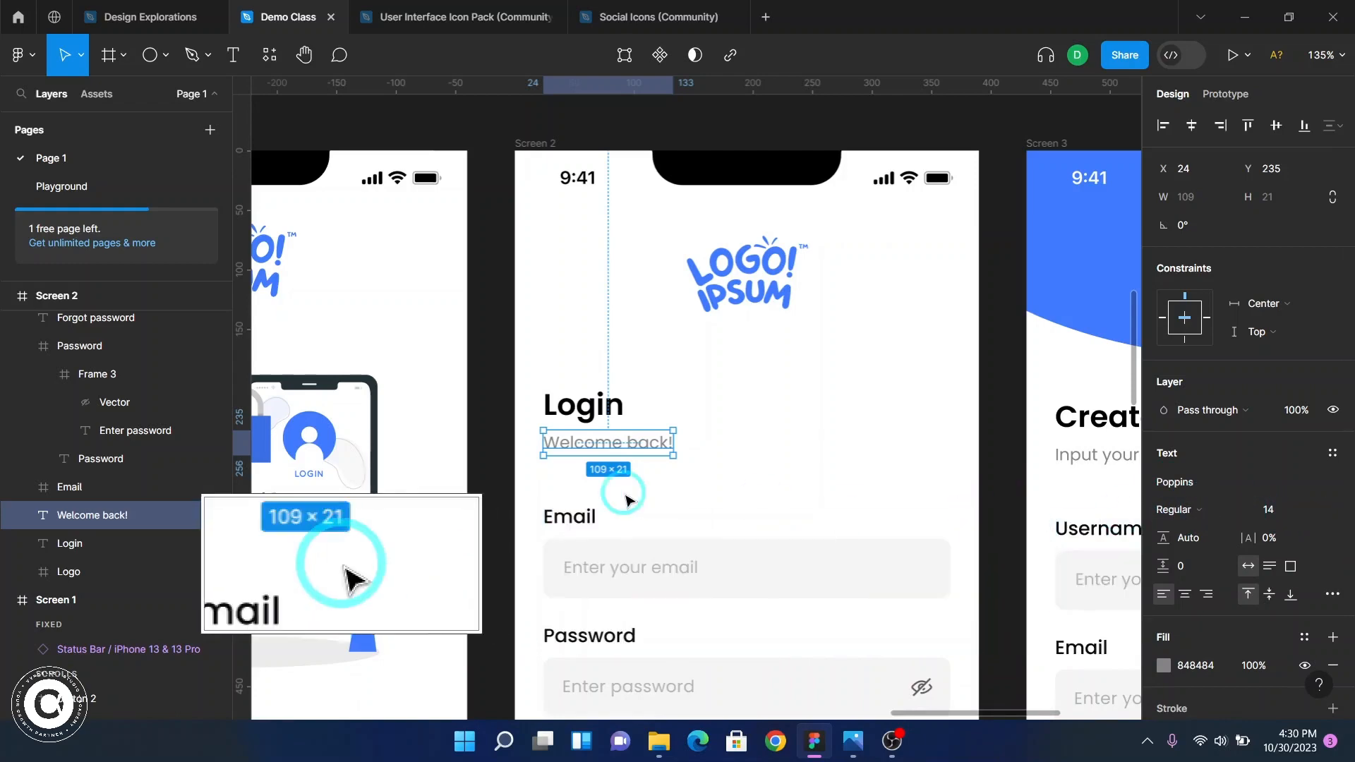
- Duplicate the Login heading on Onboarding Screen 2 directly beneath the original at X 24, Y 221
scroll(620, 551, down, 10)
scroll(656, 525, down, 10)
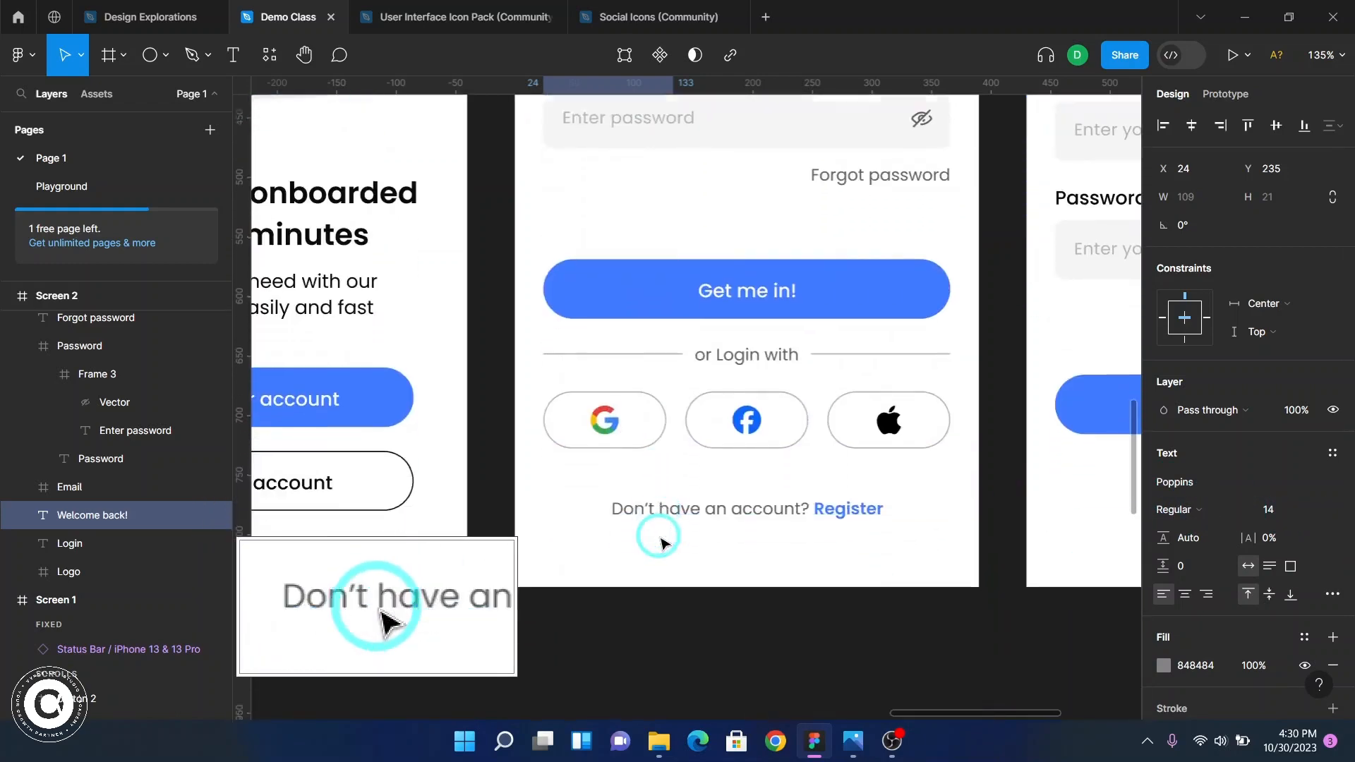
click(590, 160)
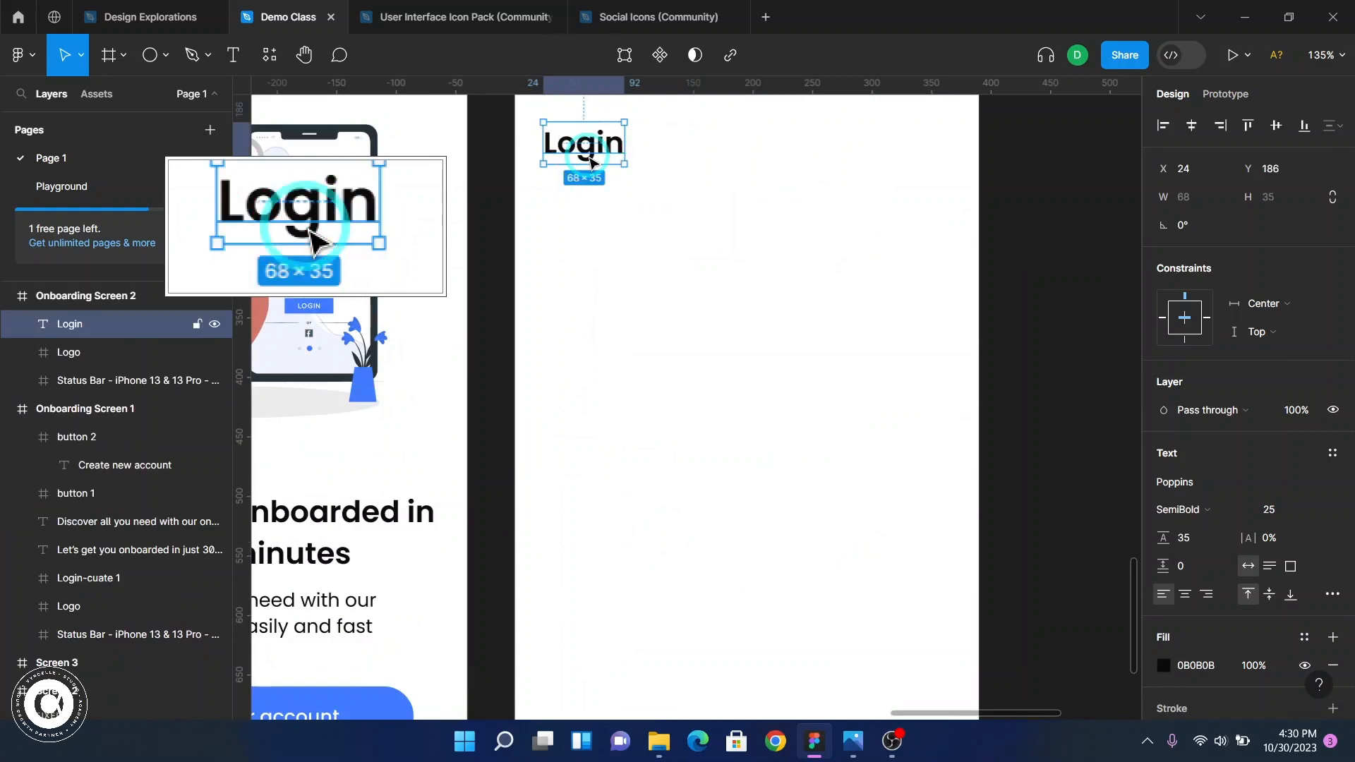
drag(590, 160, 590, 198)
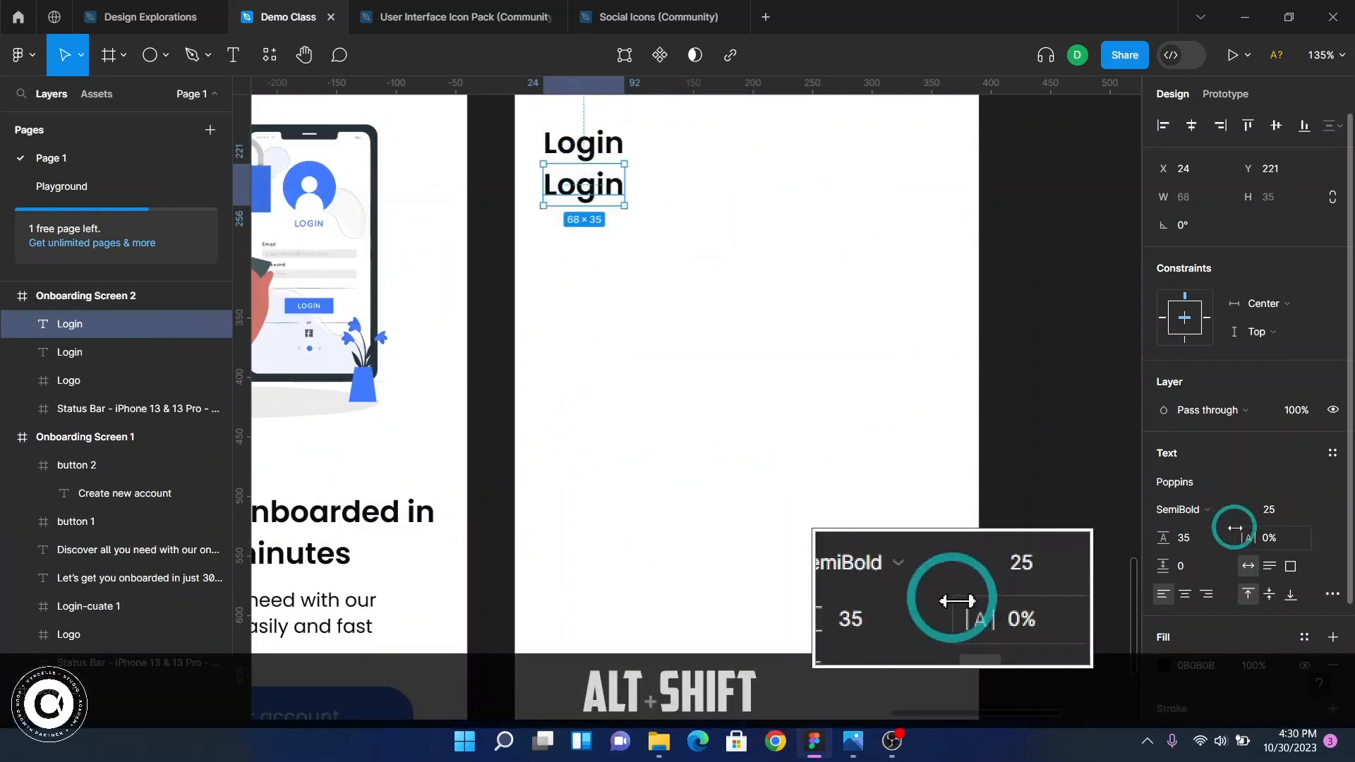
- Set the duplicated Login text to Regular weight, font size 14 and automatic line height
click(1193, 510)
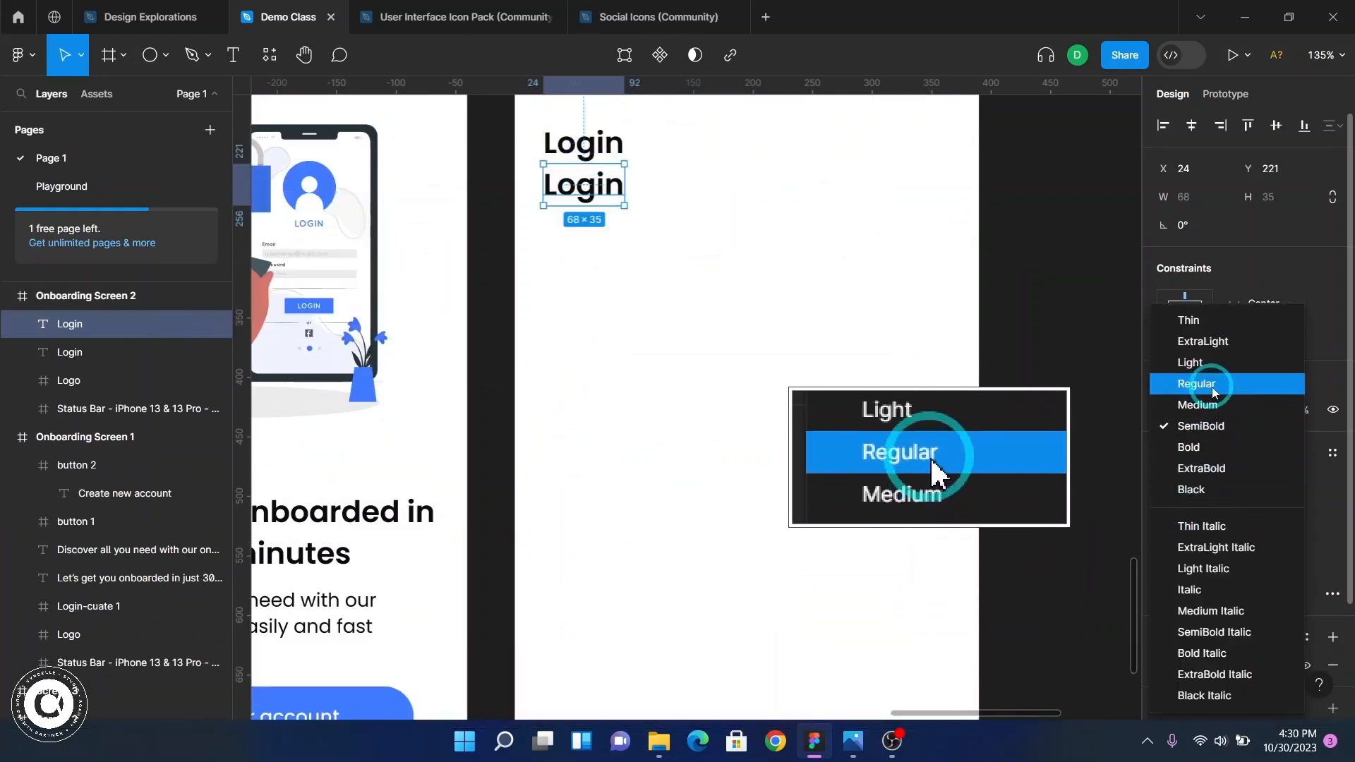
click(1200, 383)
click(1275, 511)
text(14)
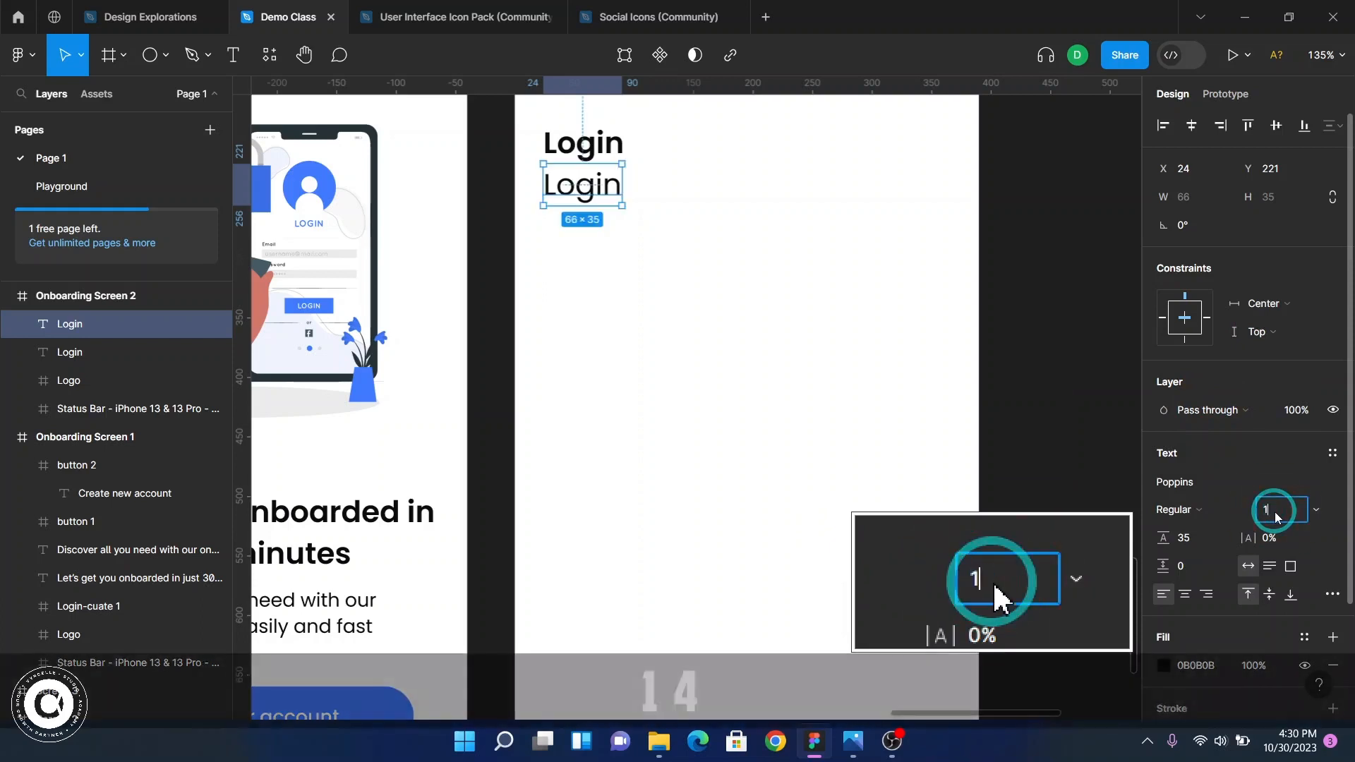
key(Return)
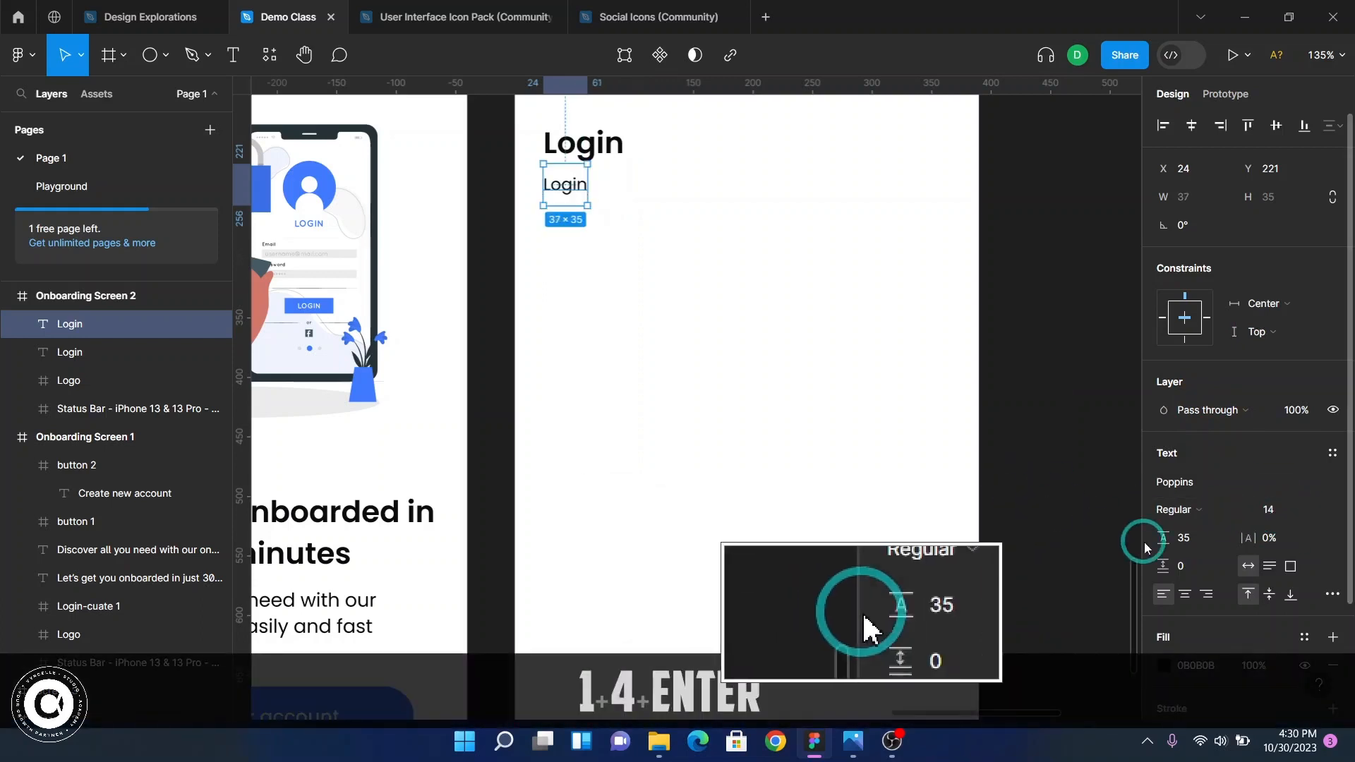
click(1185, 539)
text(auto)
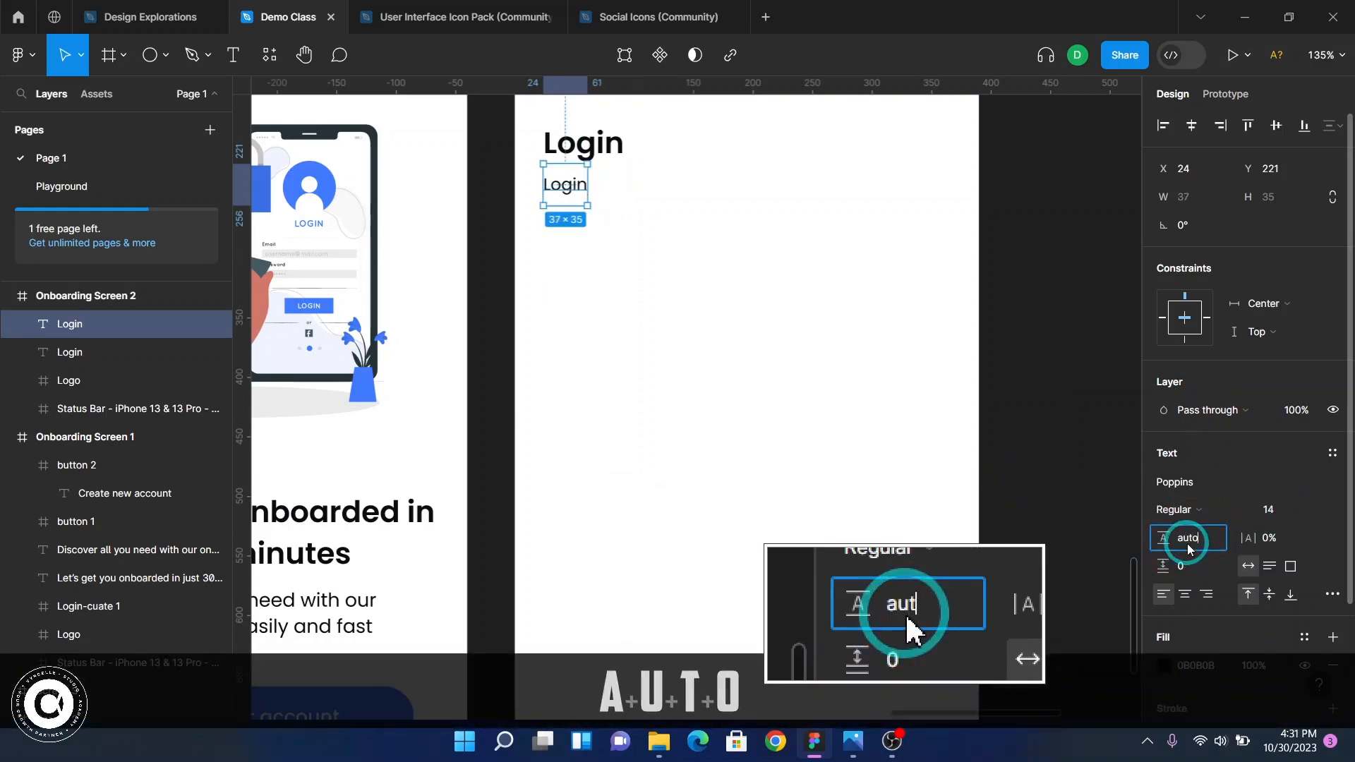
key(Return)
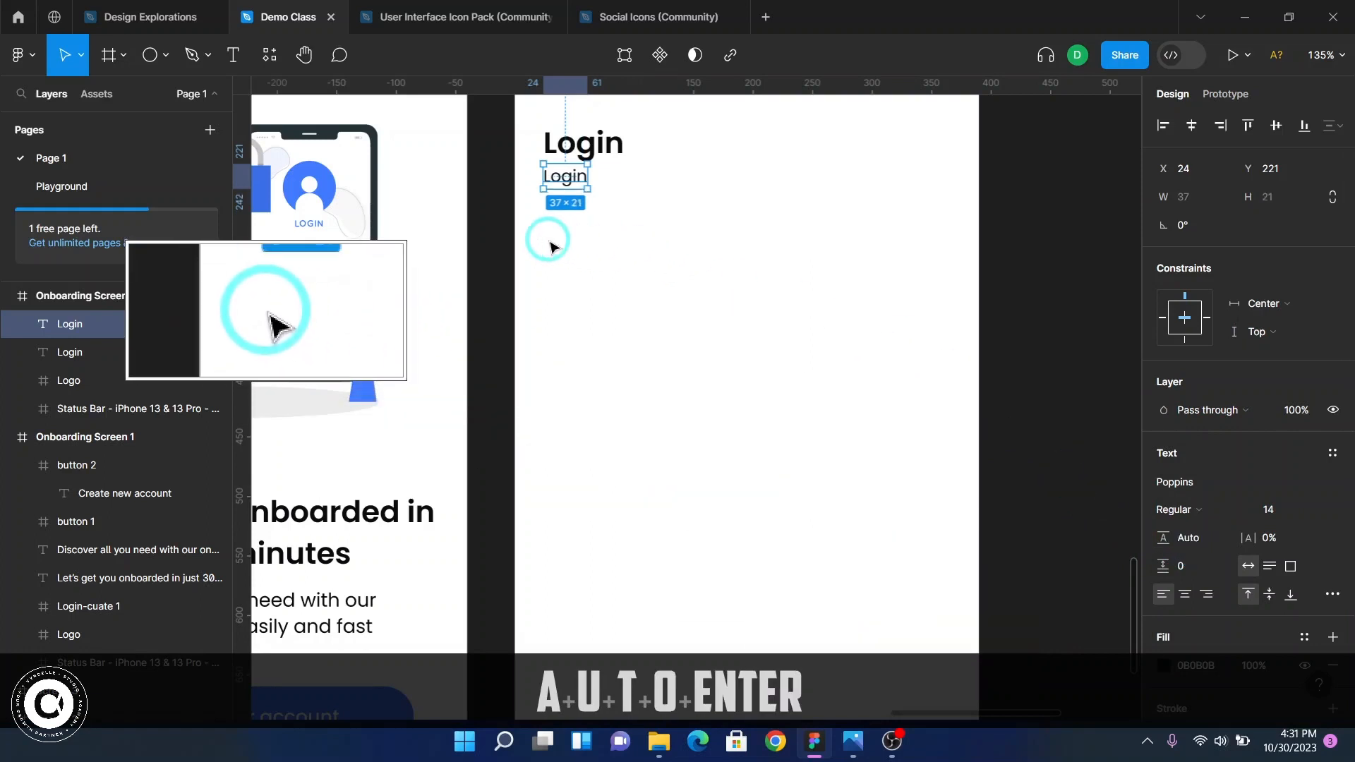
- Replace the duplicated text with "Welcome back" and nudge it down to Y 222
text(t)
text(Welcome back)
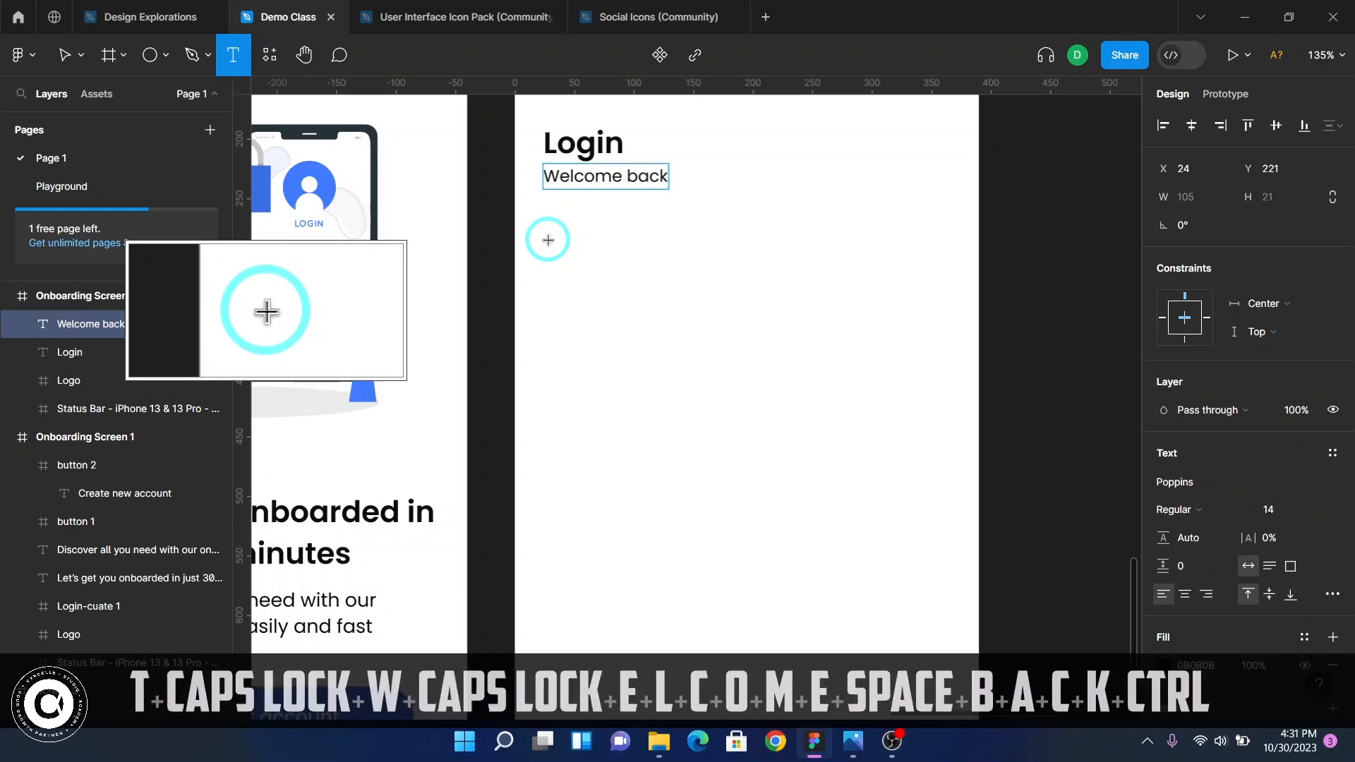
key(ctrl+Return)
key(Down)
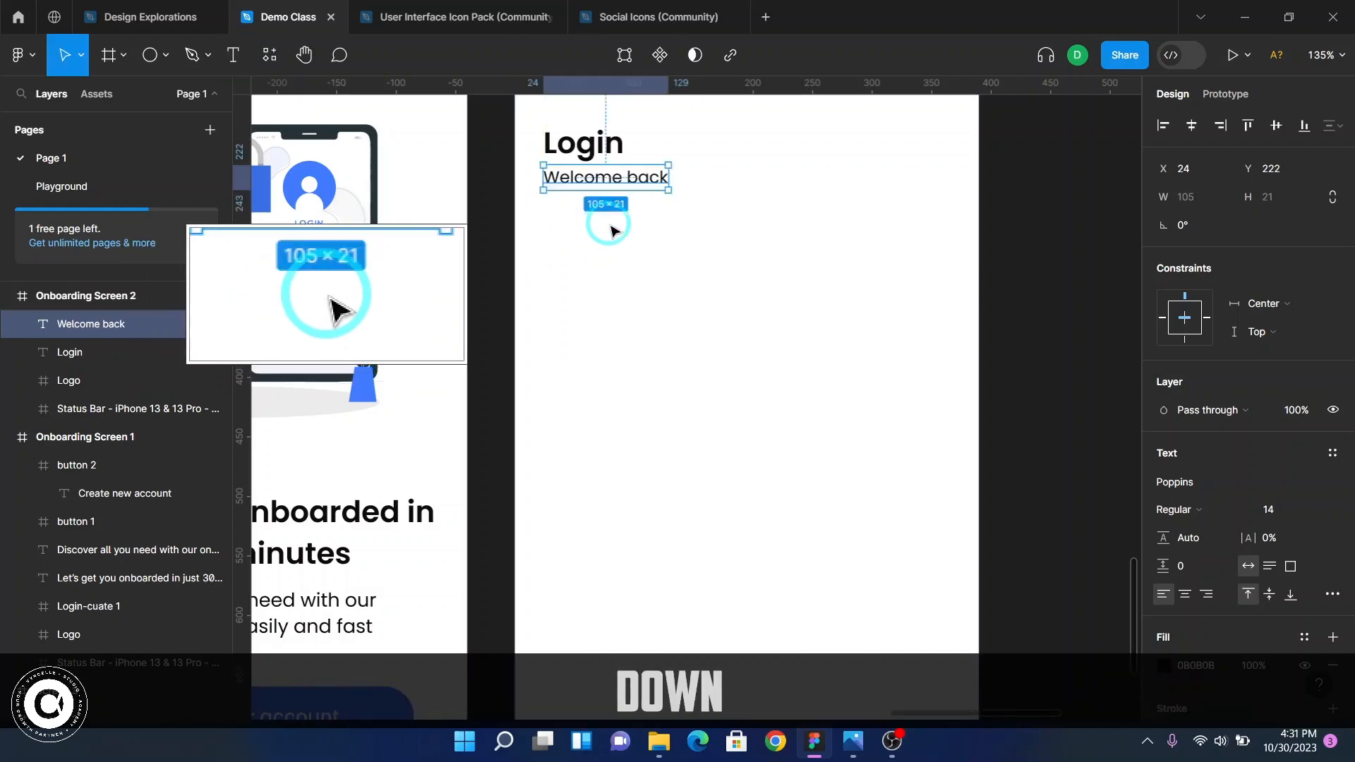
- Measure the gap between the Login heading and "Welcome back!" on Screen 2, and return to Onboarding Screen 2
scroll(614, 233, up, 4)
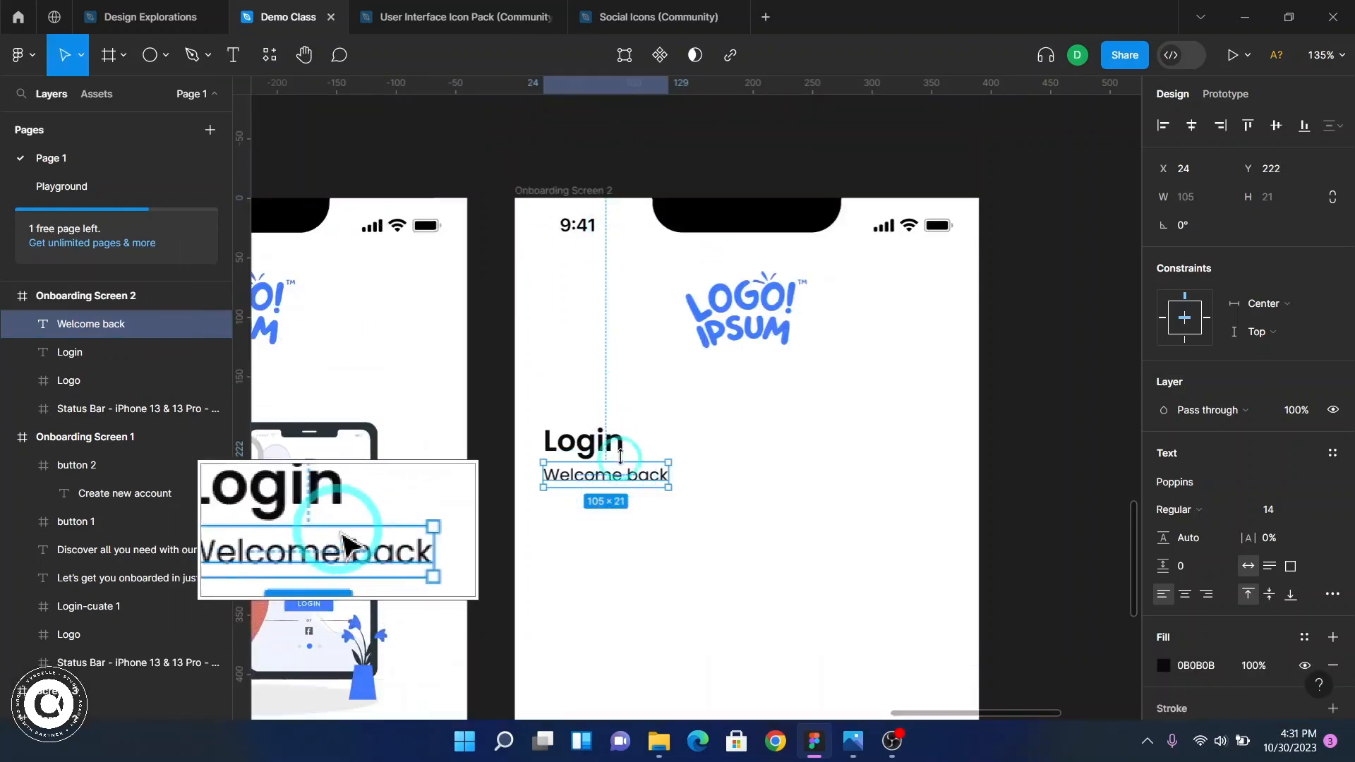
scroll(635, 448, up, 3)
scroll(642, 451, down, 6)
scroll(635, 444, up, 4)
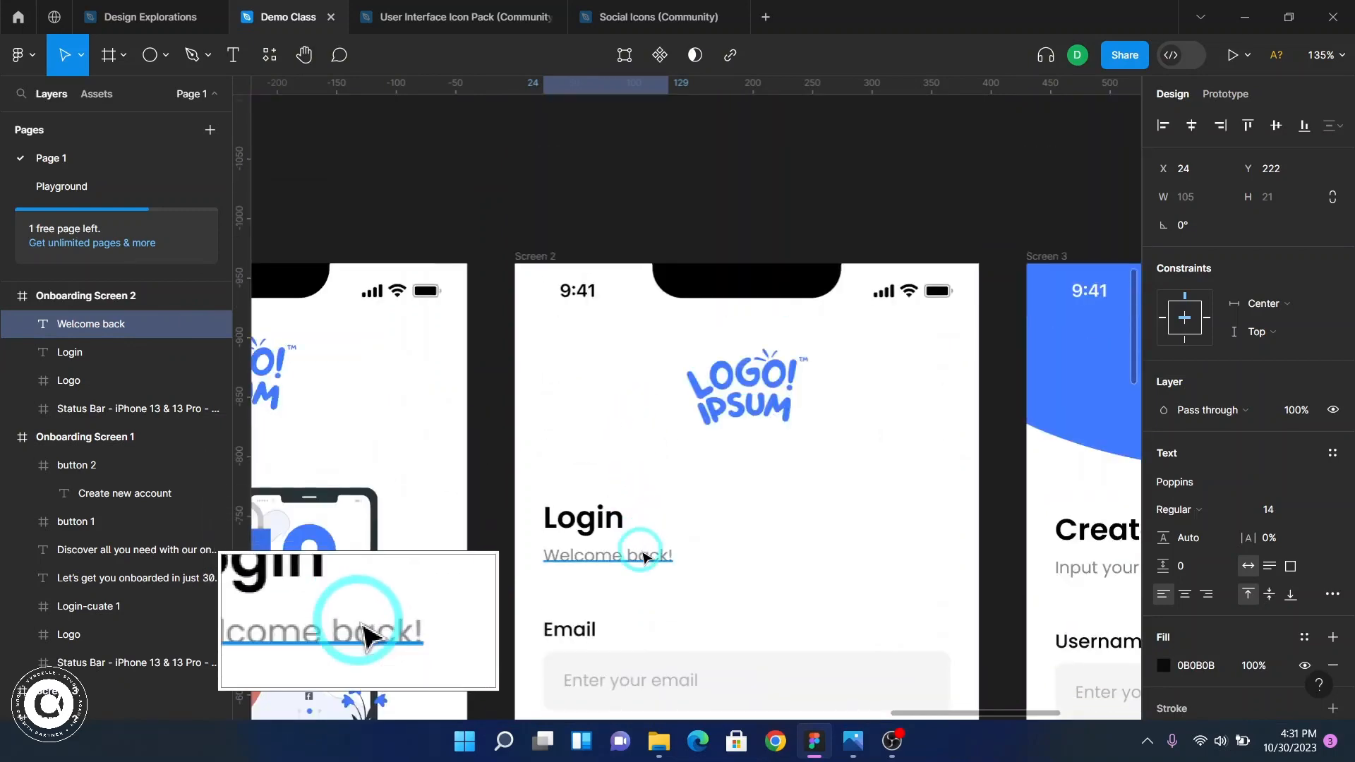
click(613, 555)
key(alt)
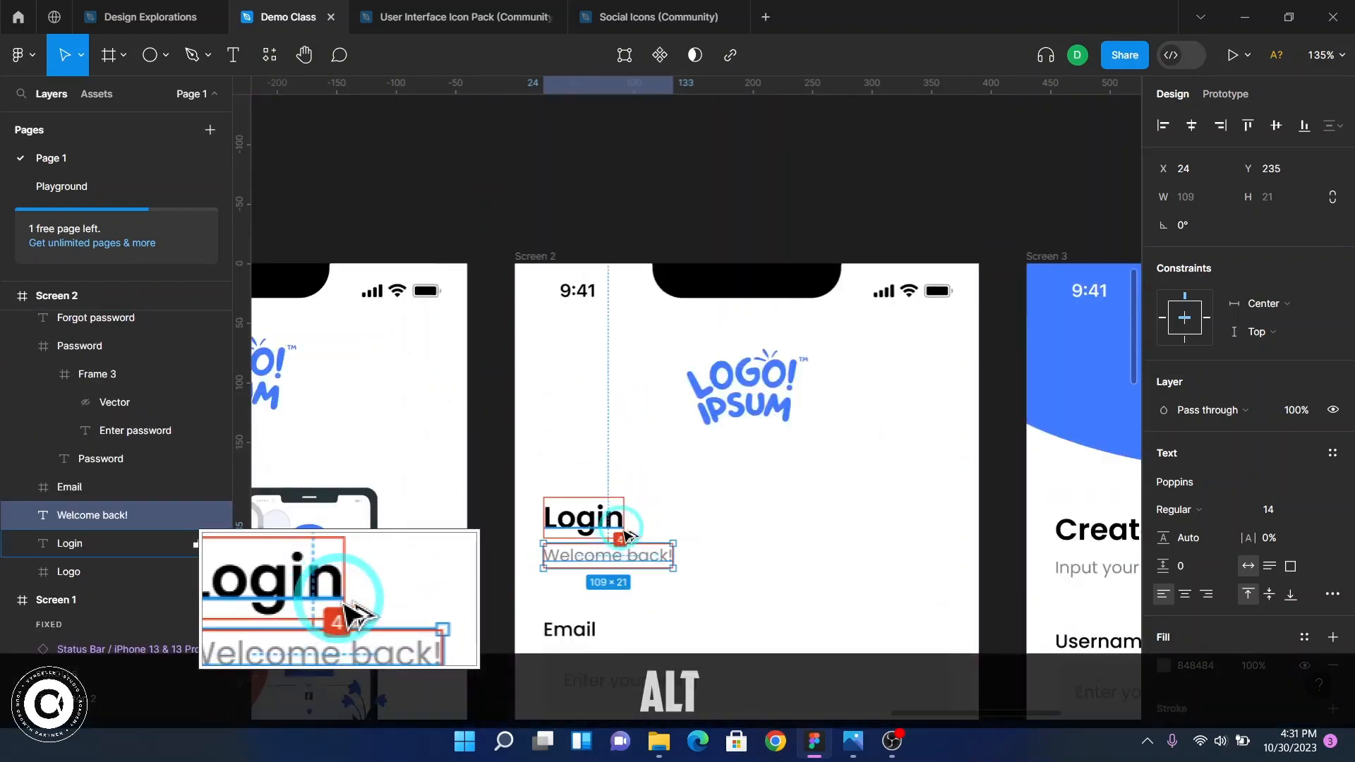
scroll(626, 537, down, 15)
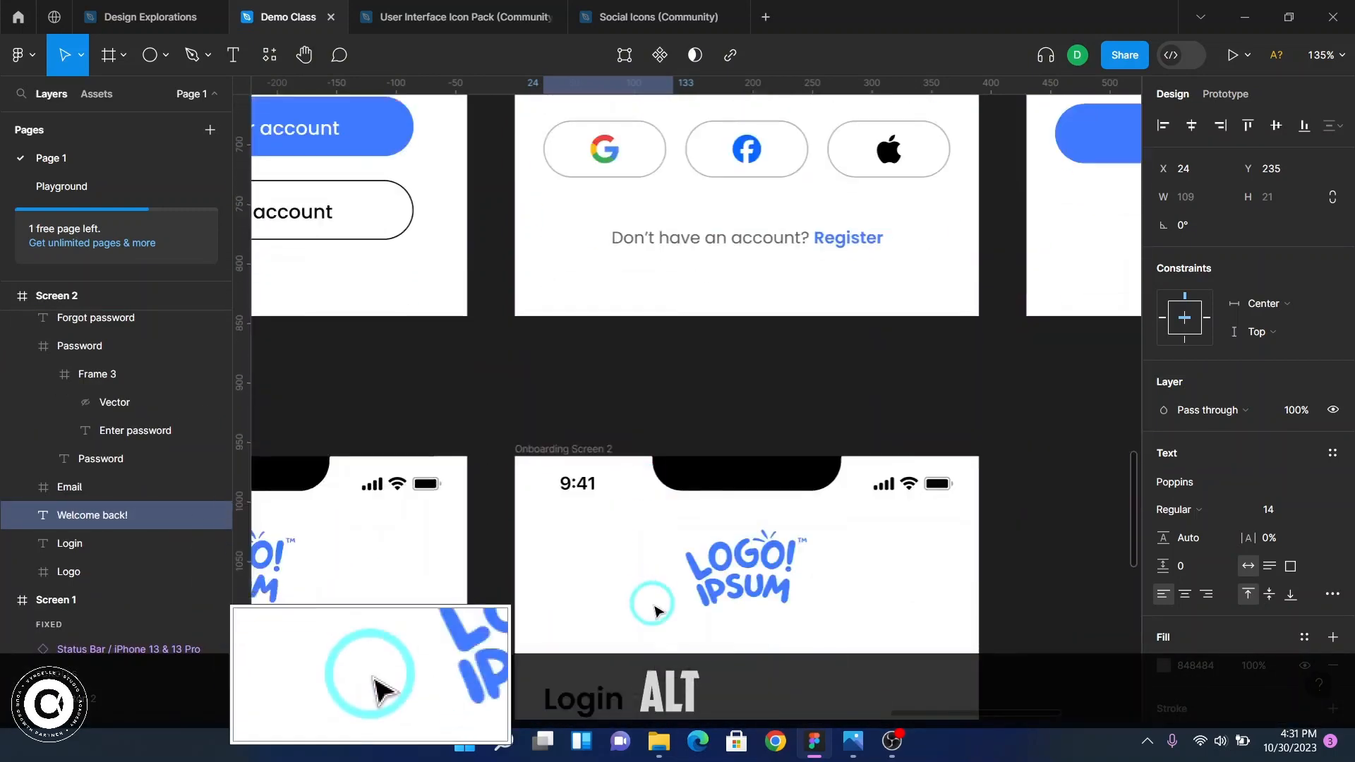
- Move the "Welcome back" text on Onboarding Screen 2 down to Y 225
click(631, 606)
key(alt)
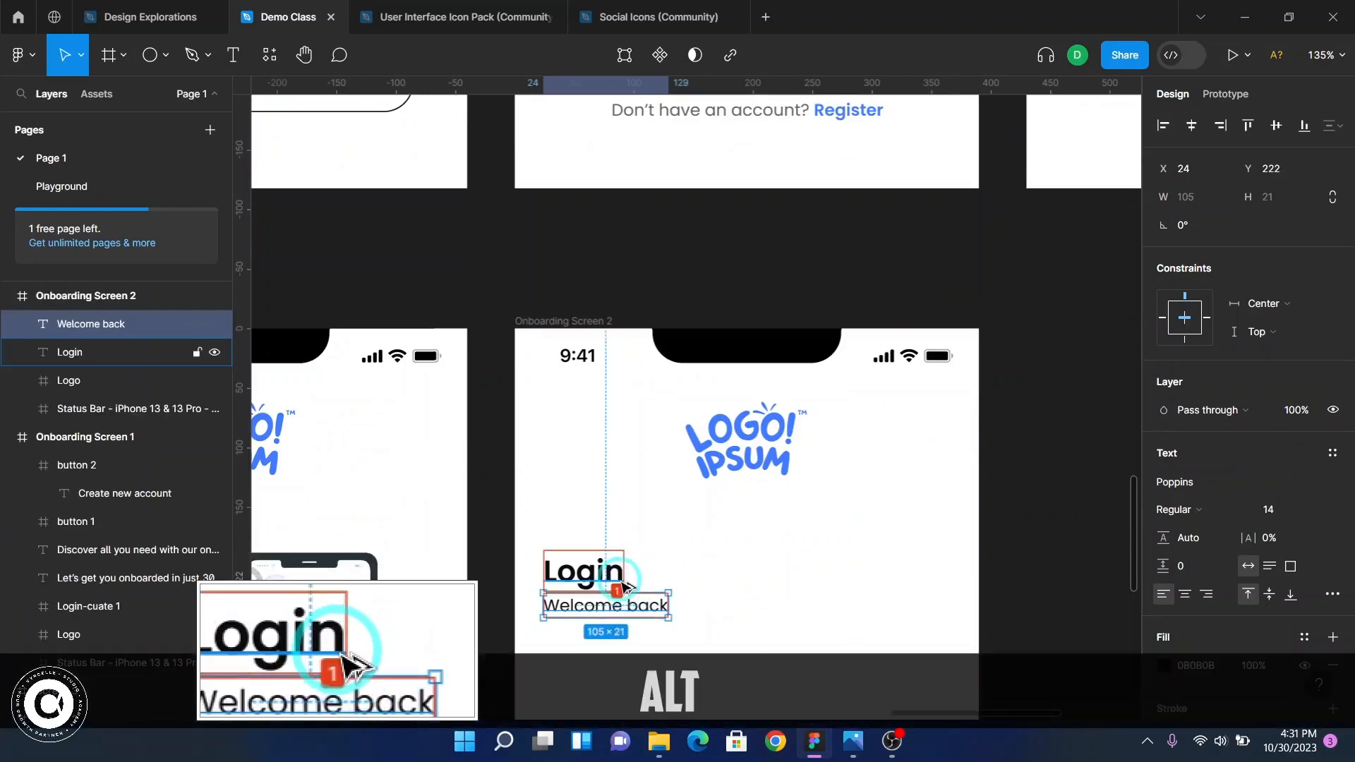
key(Down)
key(Down)
key(Down)
key(alt)
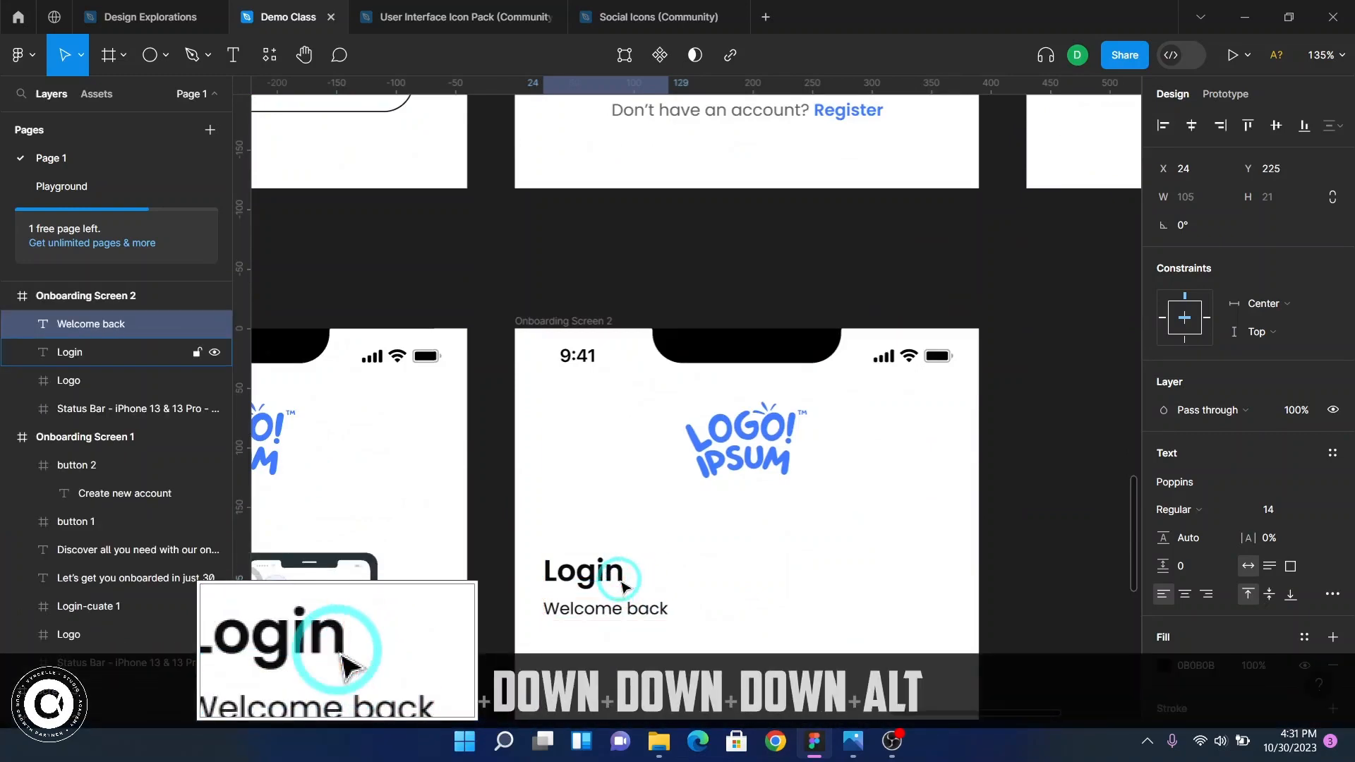
- Check the fill colour of "Welcome back!" on Screen 2, and return to the "Welcome back" text on Onboarding Screen 2
scroll(660, 415, up, 5)
scroll(660, 415, up, 8)
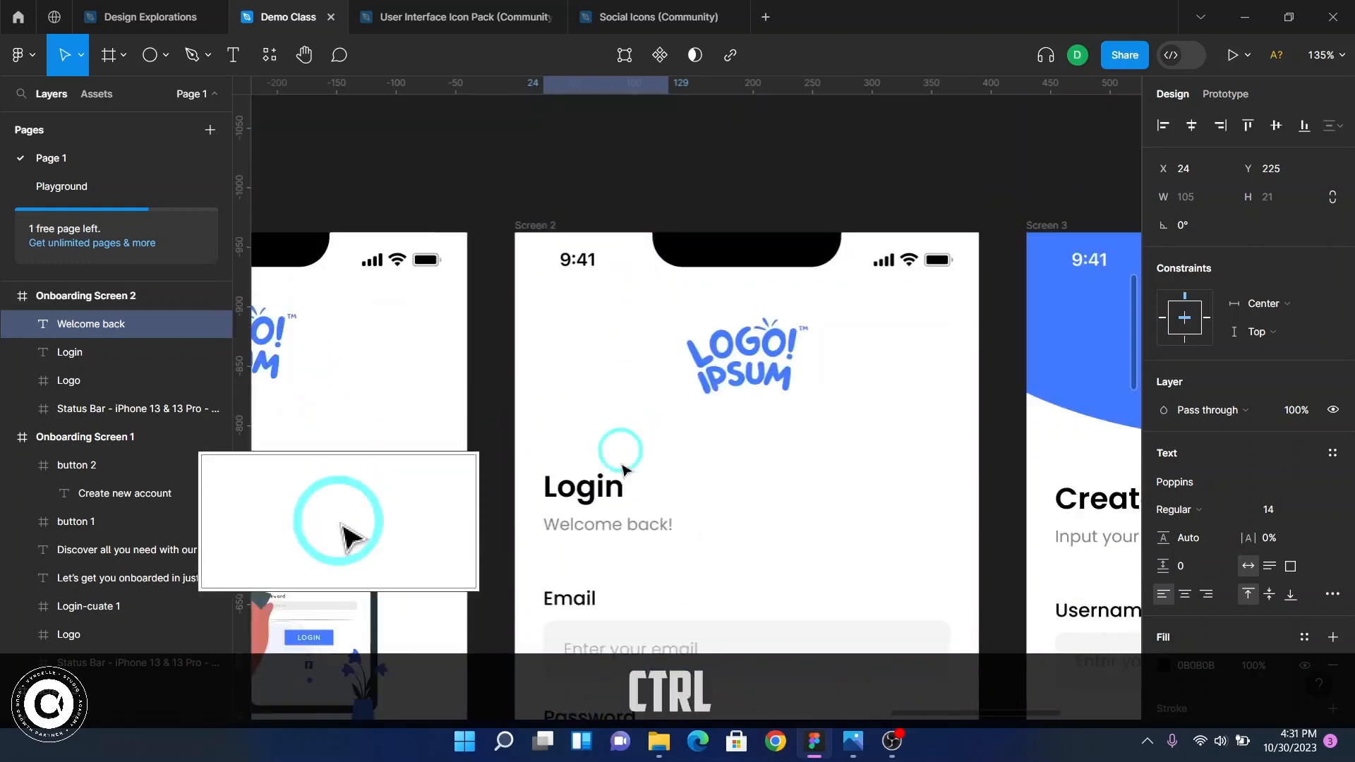
ctrl+scroll(615, 517, up, 3)
ctrl+scroll(615, 518, up, 1)
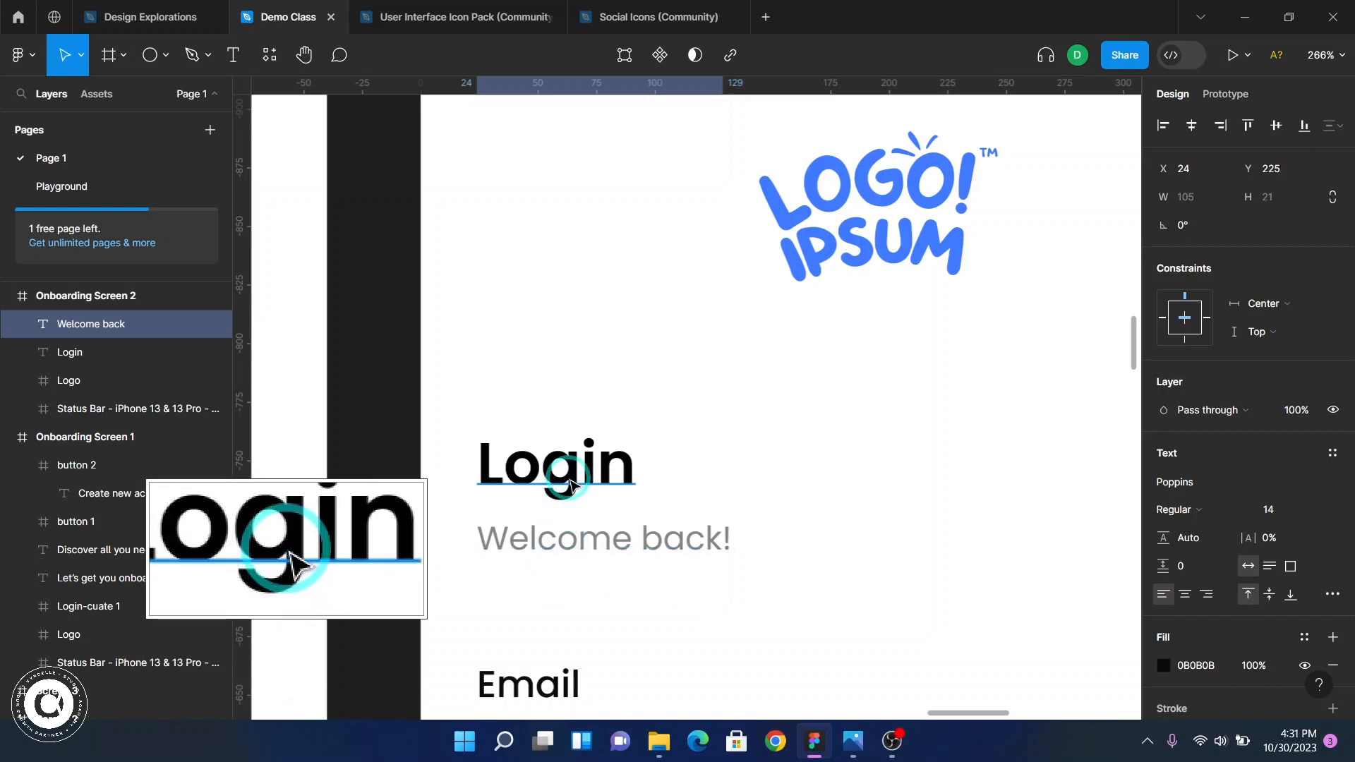
click(621, 540)
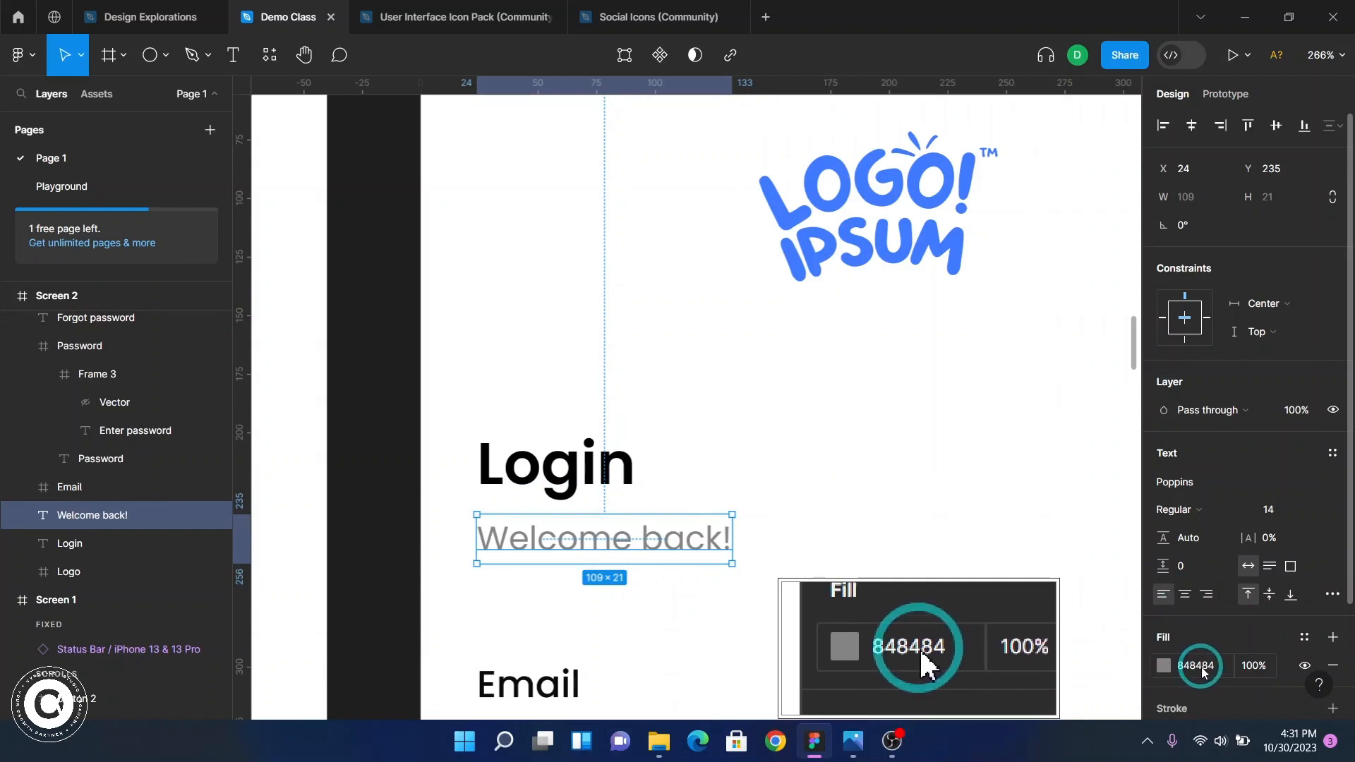
scroll(721, 460, down, 5)
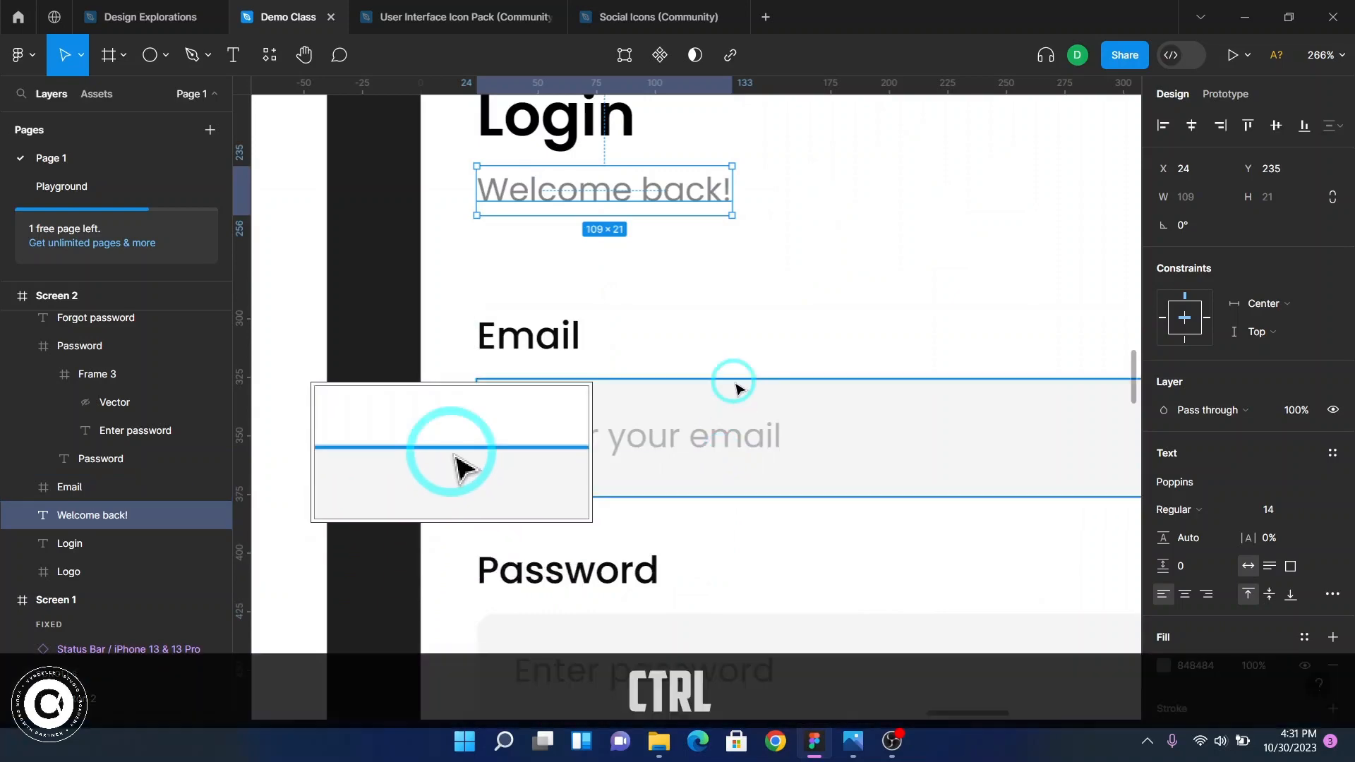
scroll(732, 384, down, 2)
scroll(734, 388, down, 3)
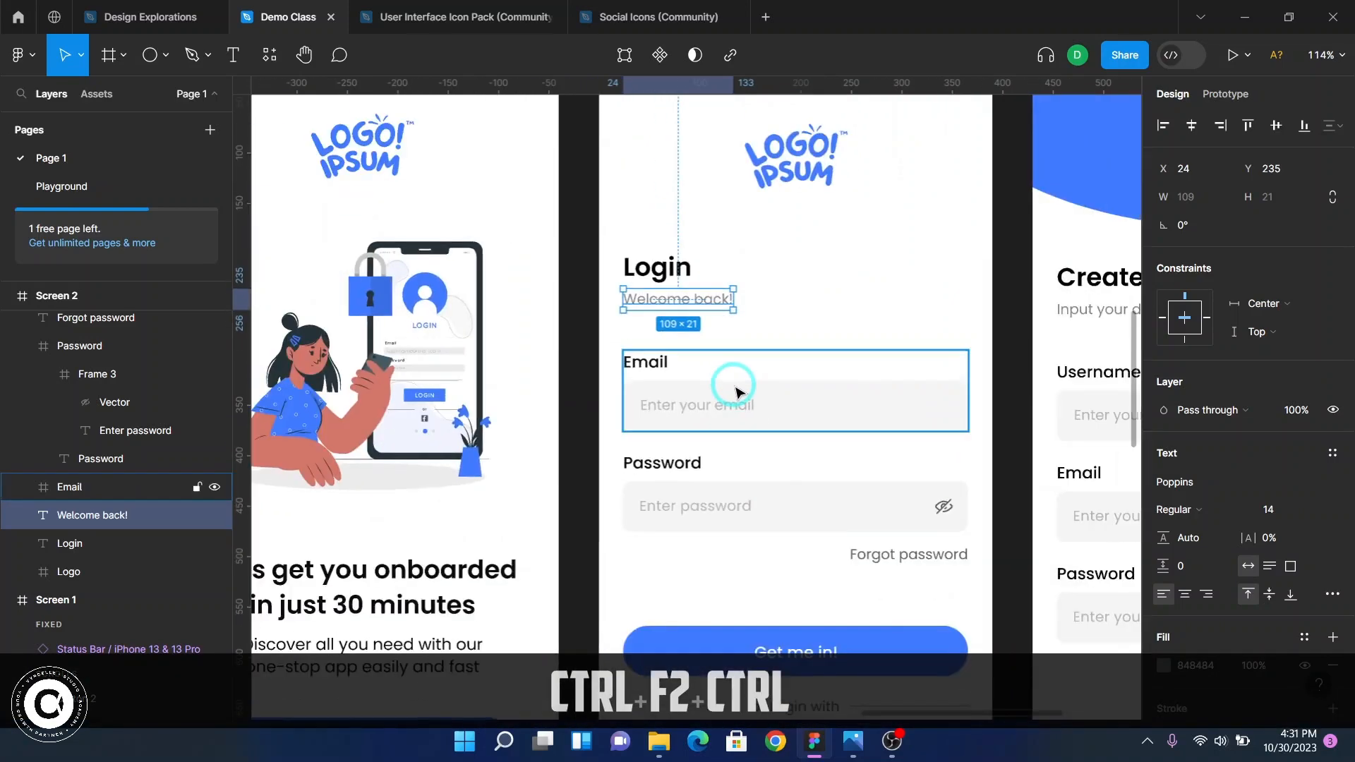
scroll(730, 384, down, 3)
scroll(727, 384, down, 3)
scroll(724, 374, down, 3)
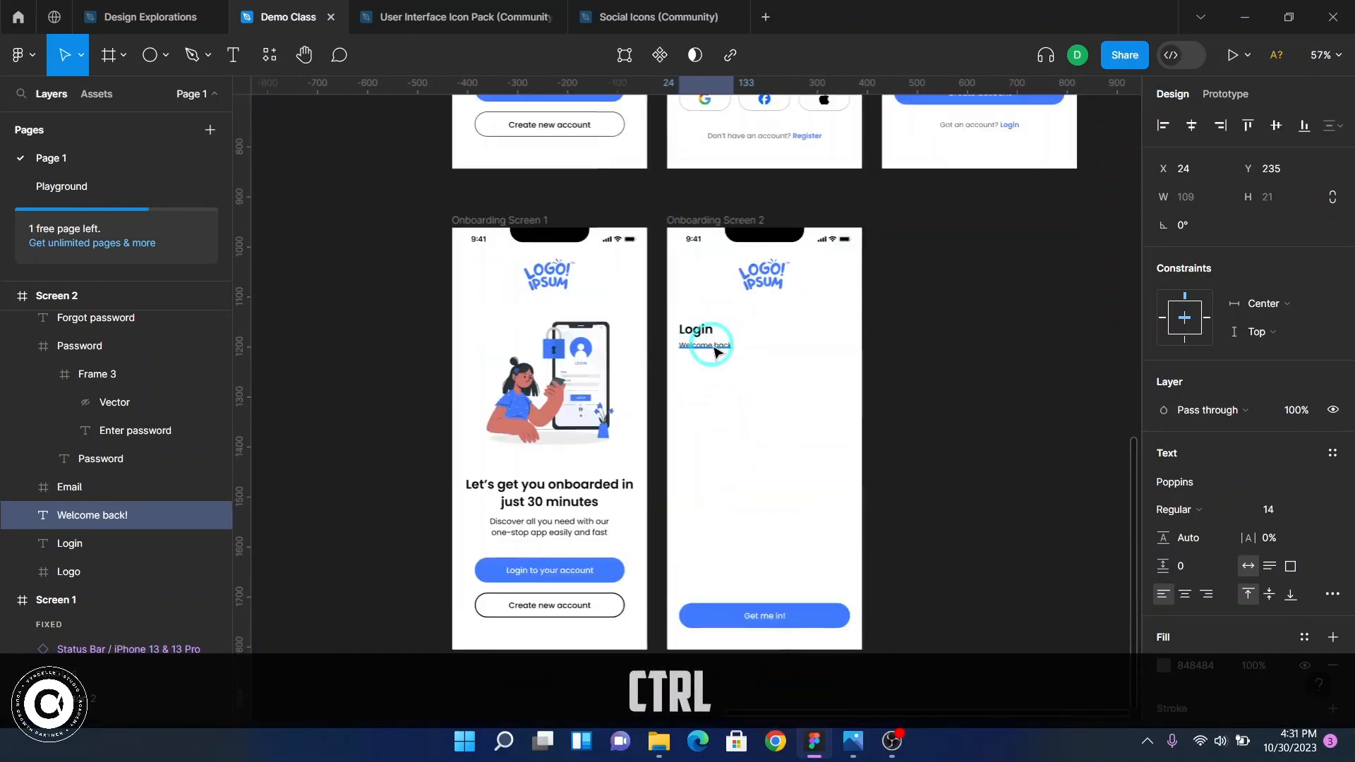
ctrl+click(721, 353)
scroll(719, 353, up, 5)
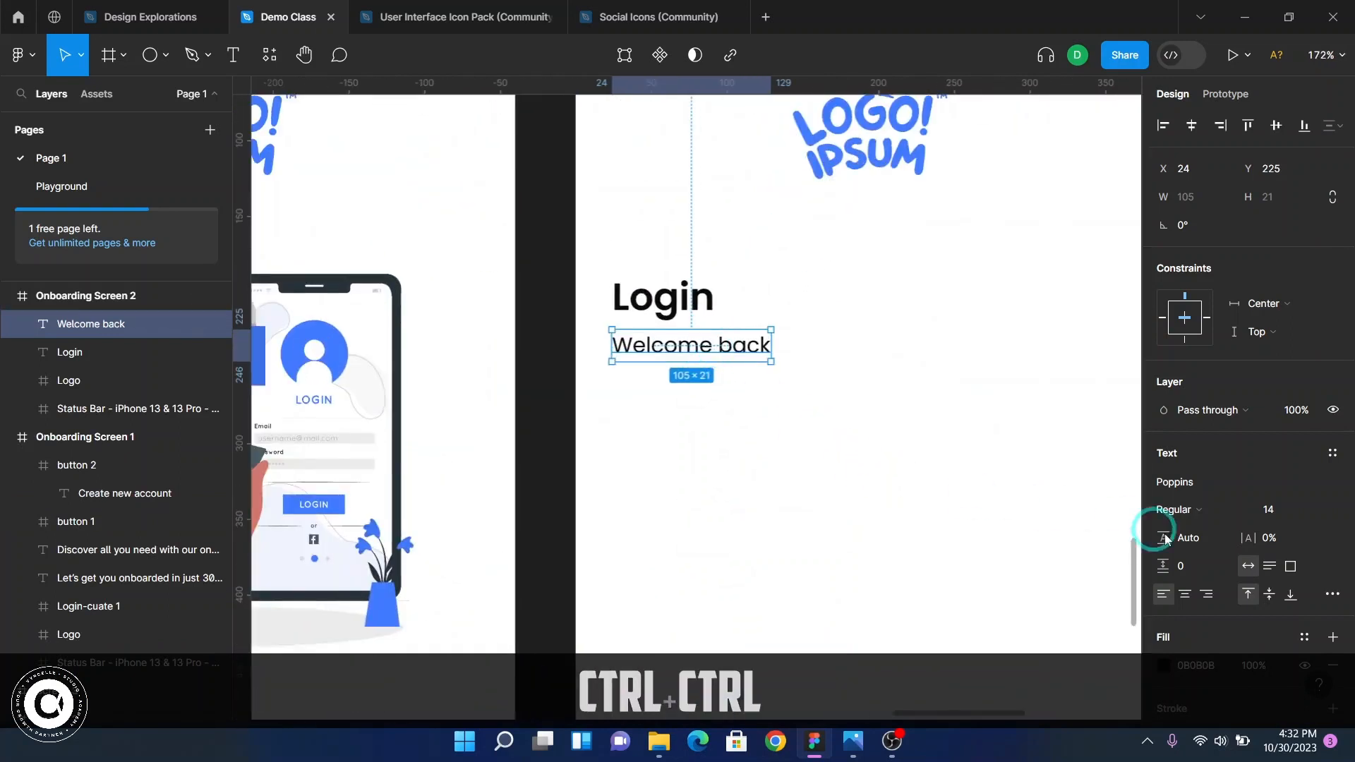
scroll(1206, 579, down, 2)
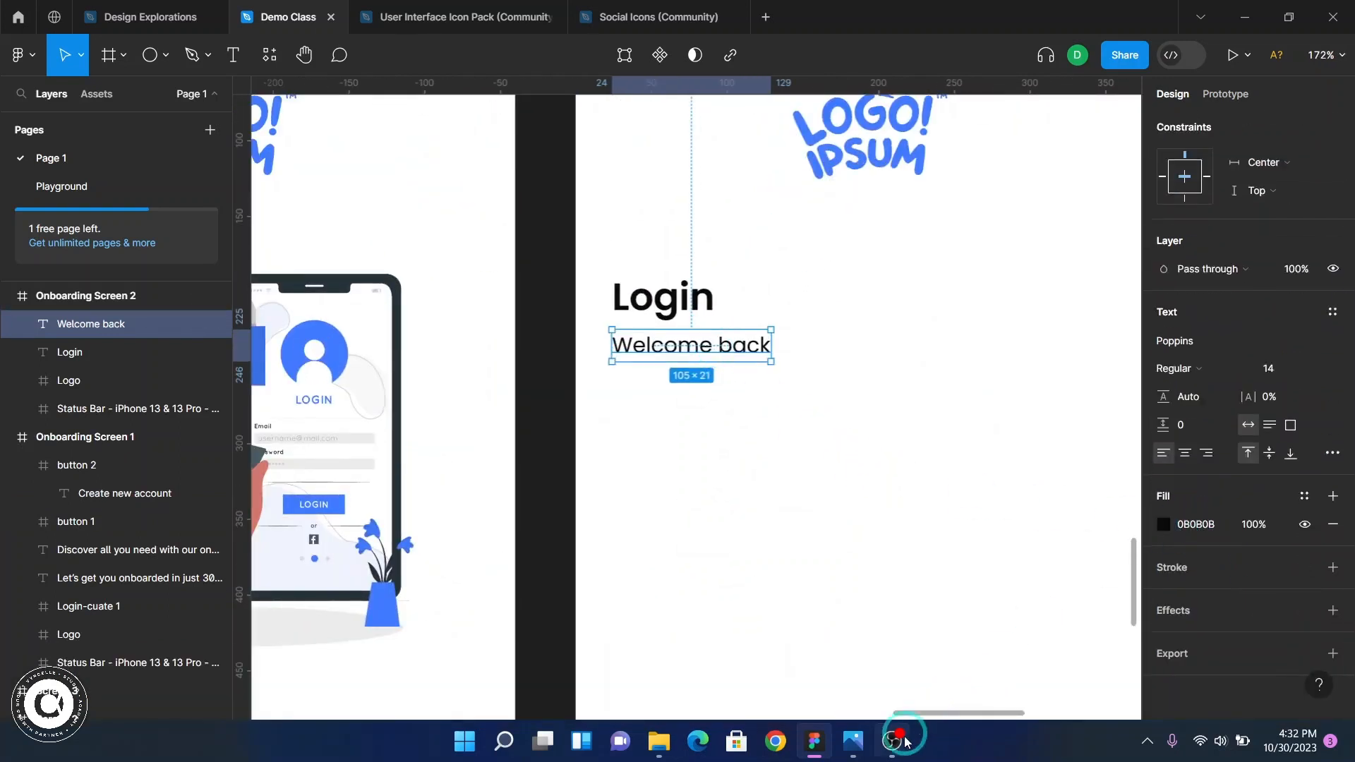
click(892, 698)
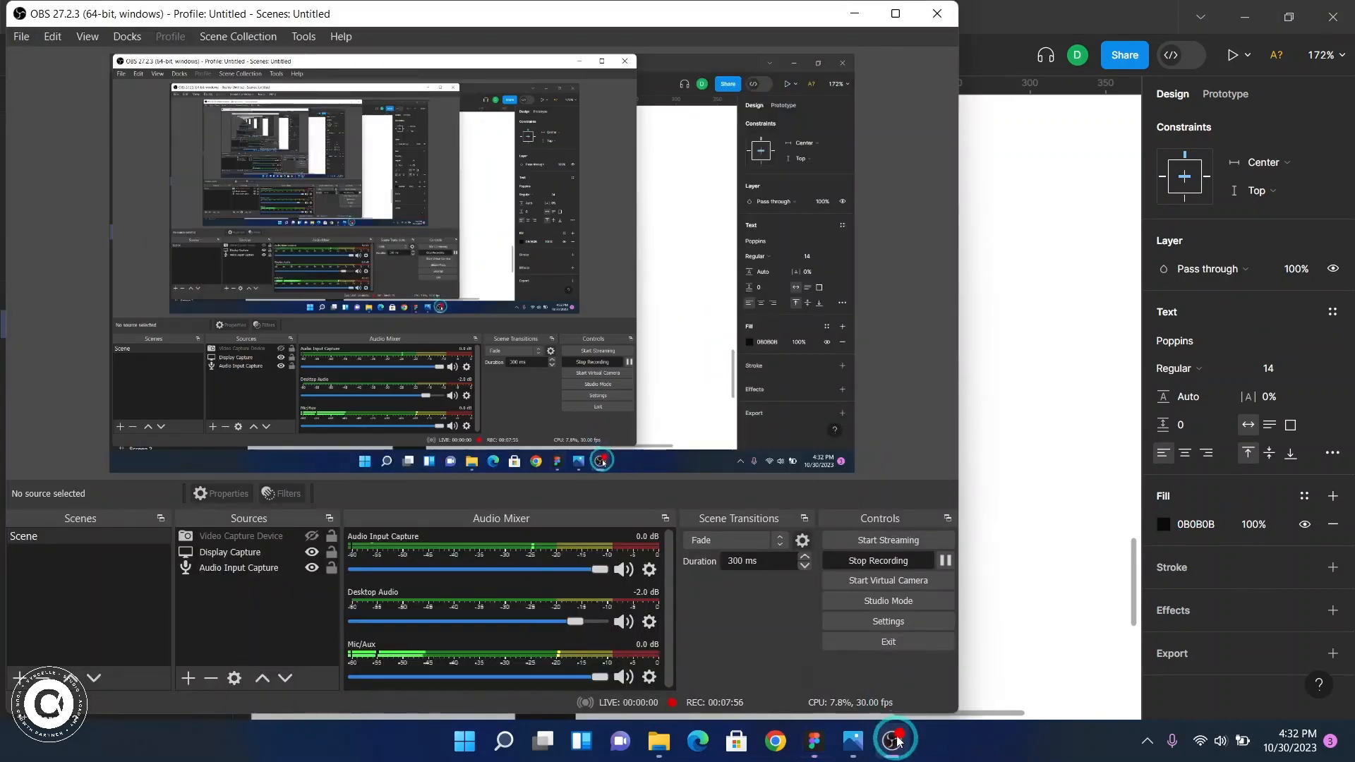
click(947, 562)
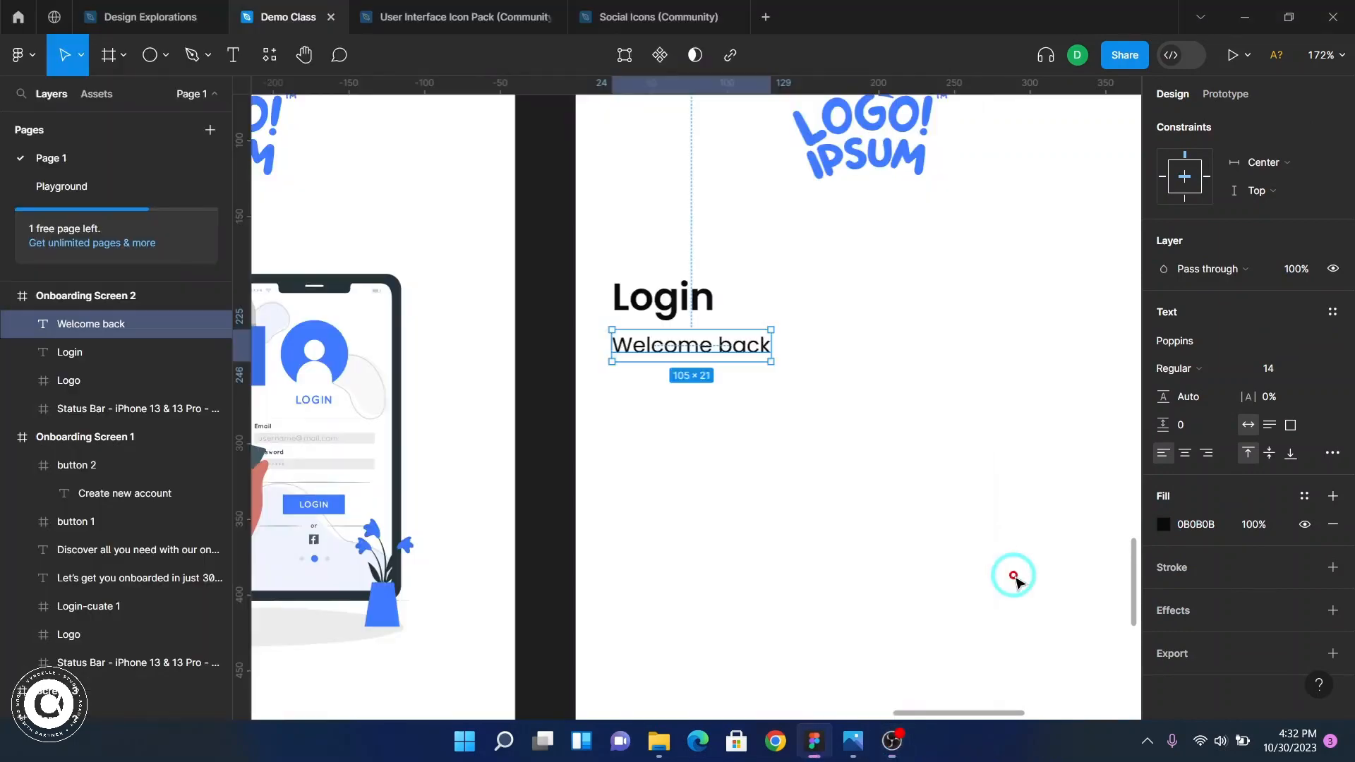
click(1014, 575)
- Set the fill of the "Welcome back" text on Onboarding Screen 2 to 848484
click(731, 333)
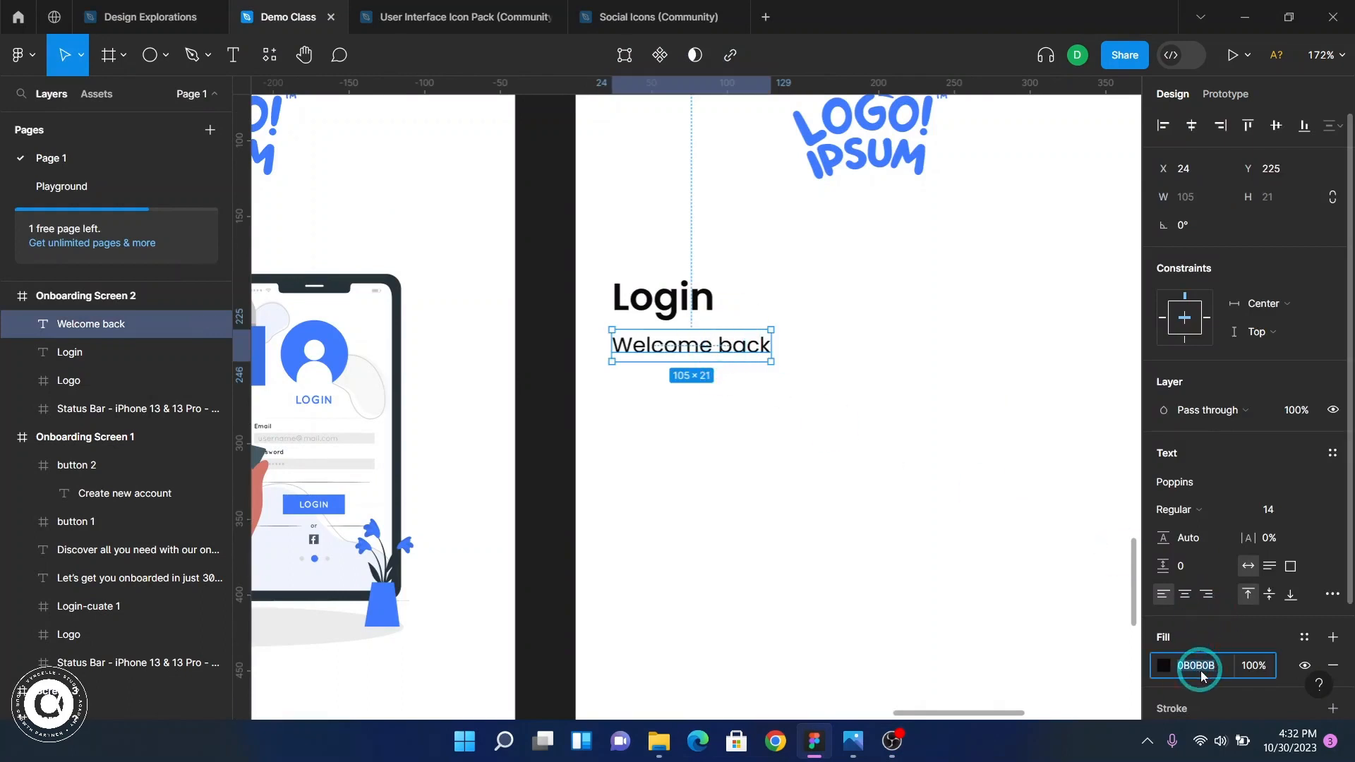
text(8484)
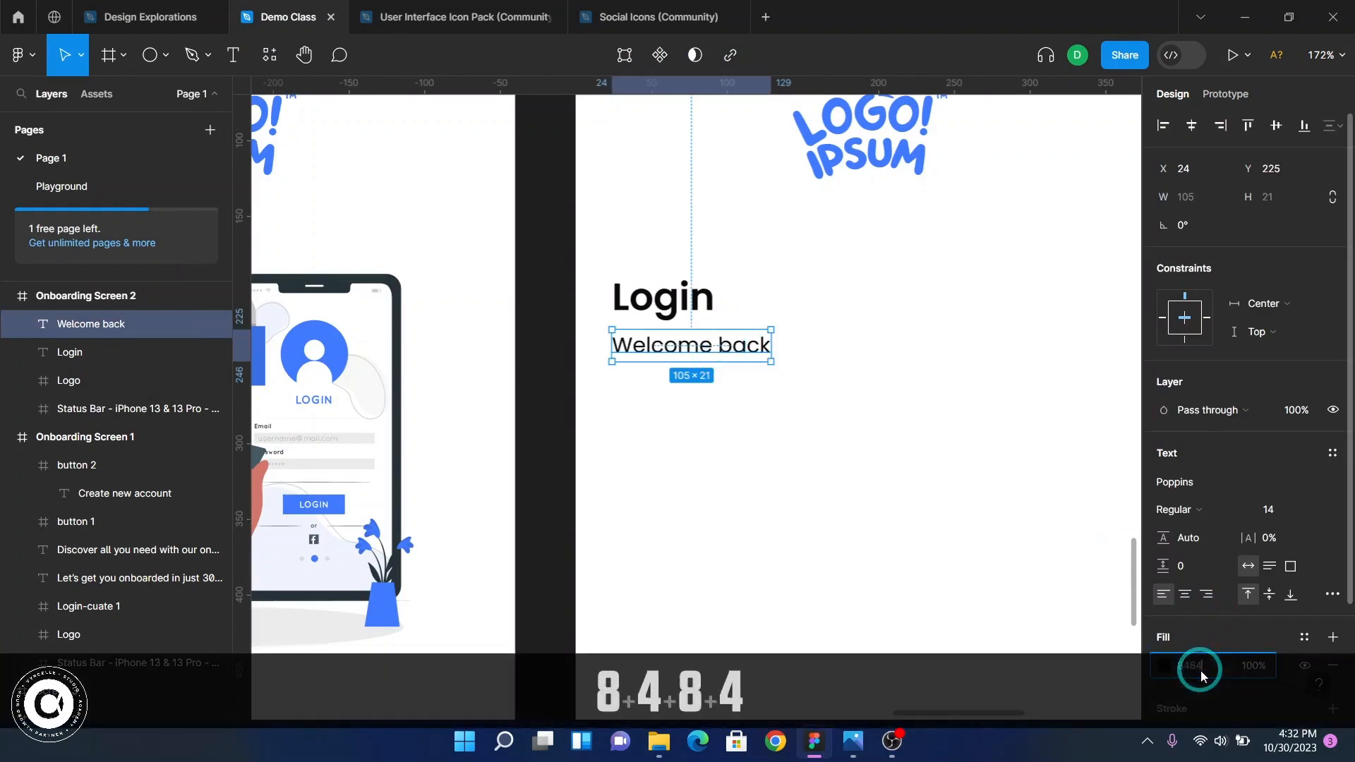
scroll(1213, 626, down, 2)
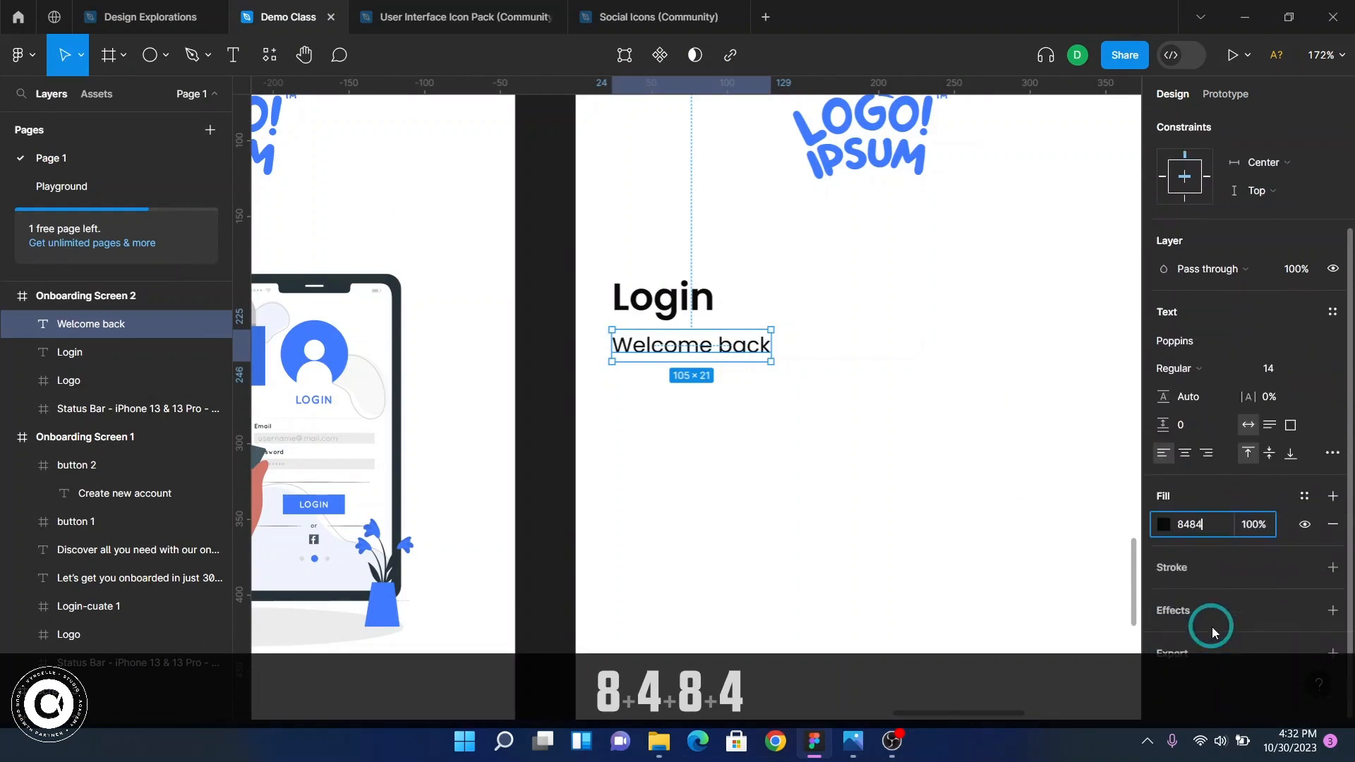
text(84)
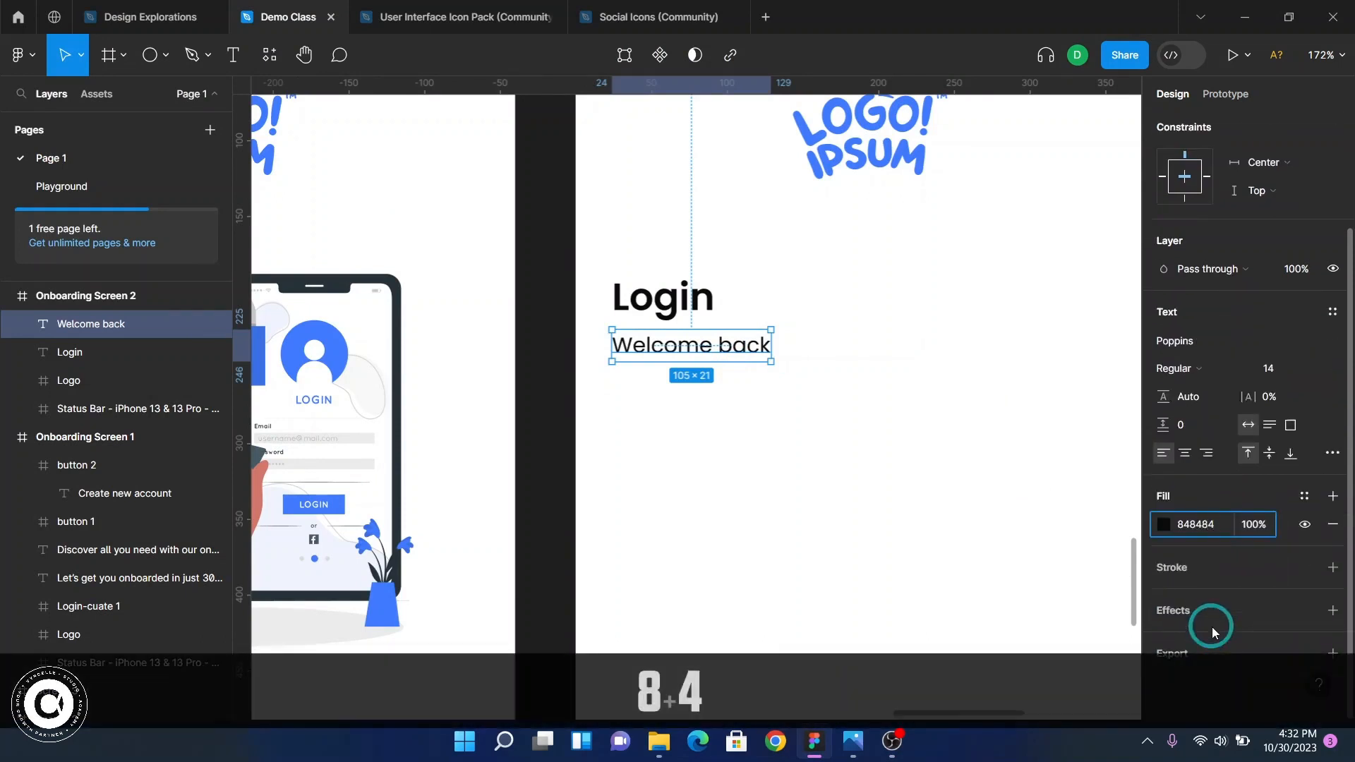
key(Return)
click(873, 513)
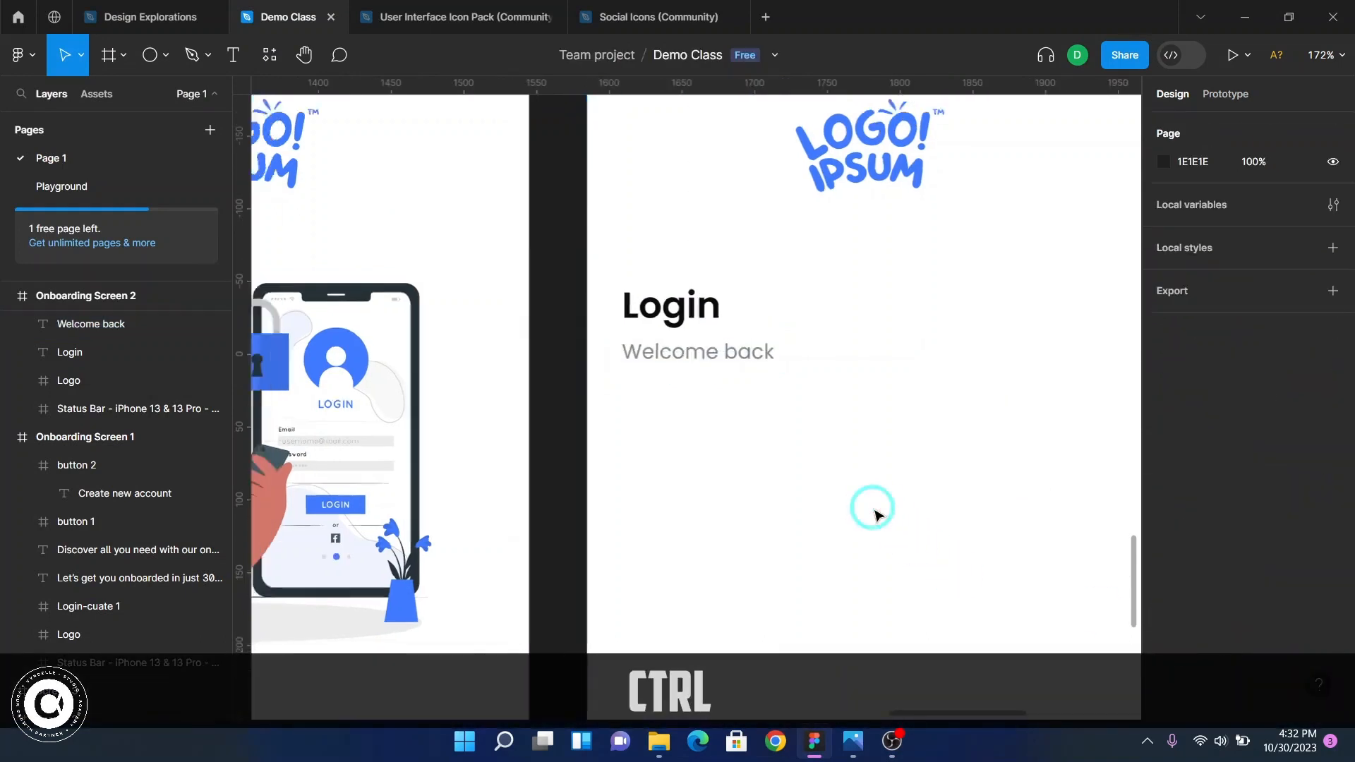
- Examine the email input frame's size and the Email label's text settings on Screen 2
scroll(874, 515, down, 3)
scroll(898, 369, up, 7)
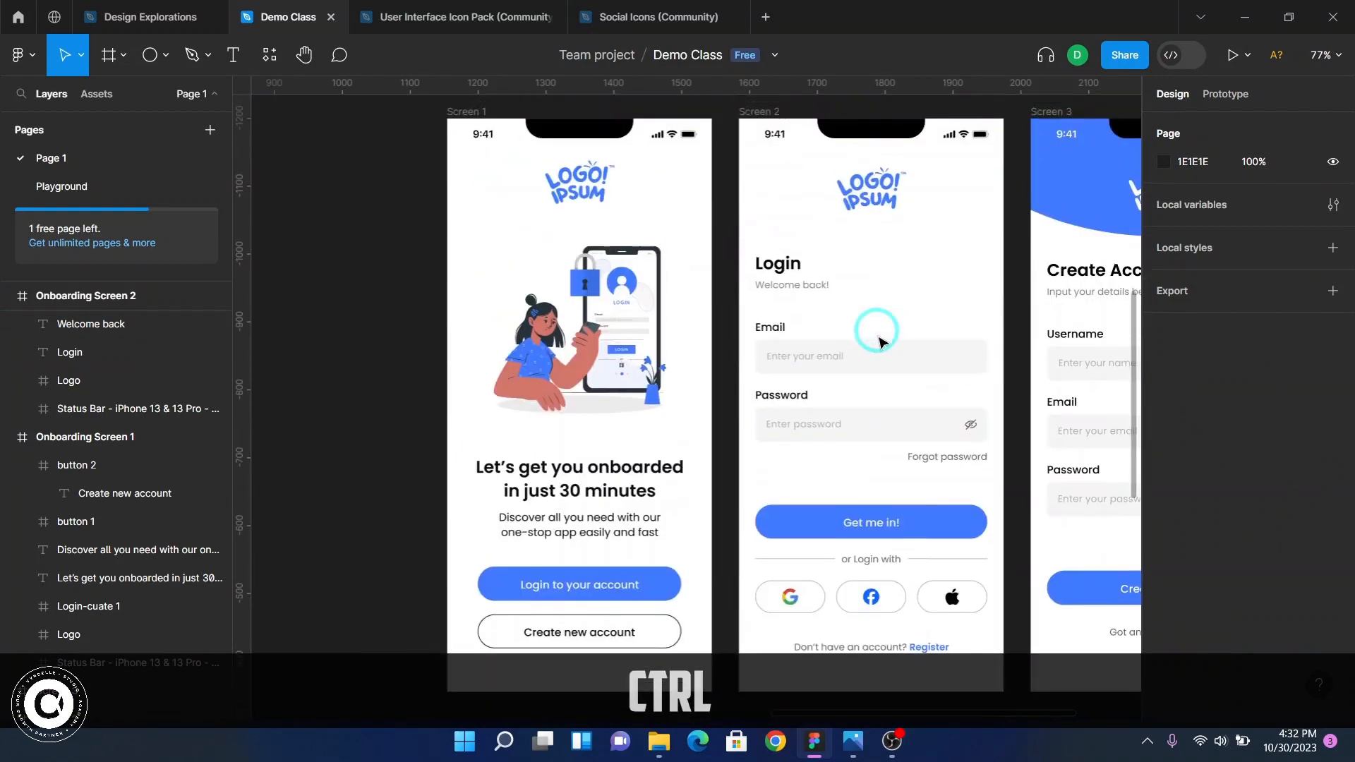
scroll(875, 342, up, 5)
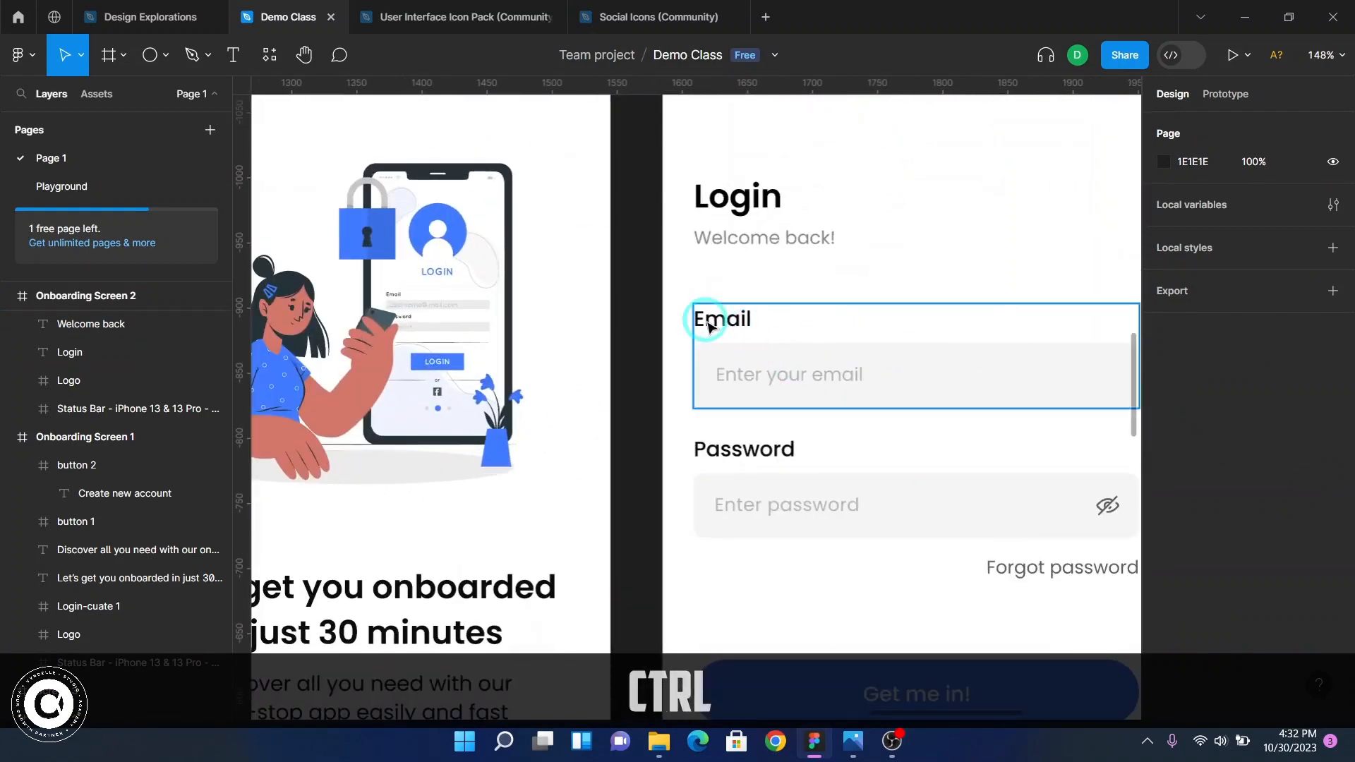
scroll(709, 322, right, 3)
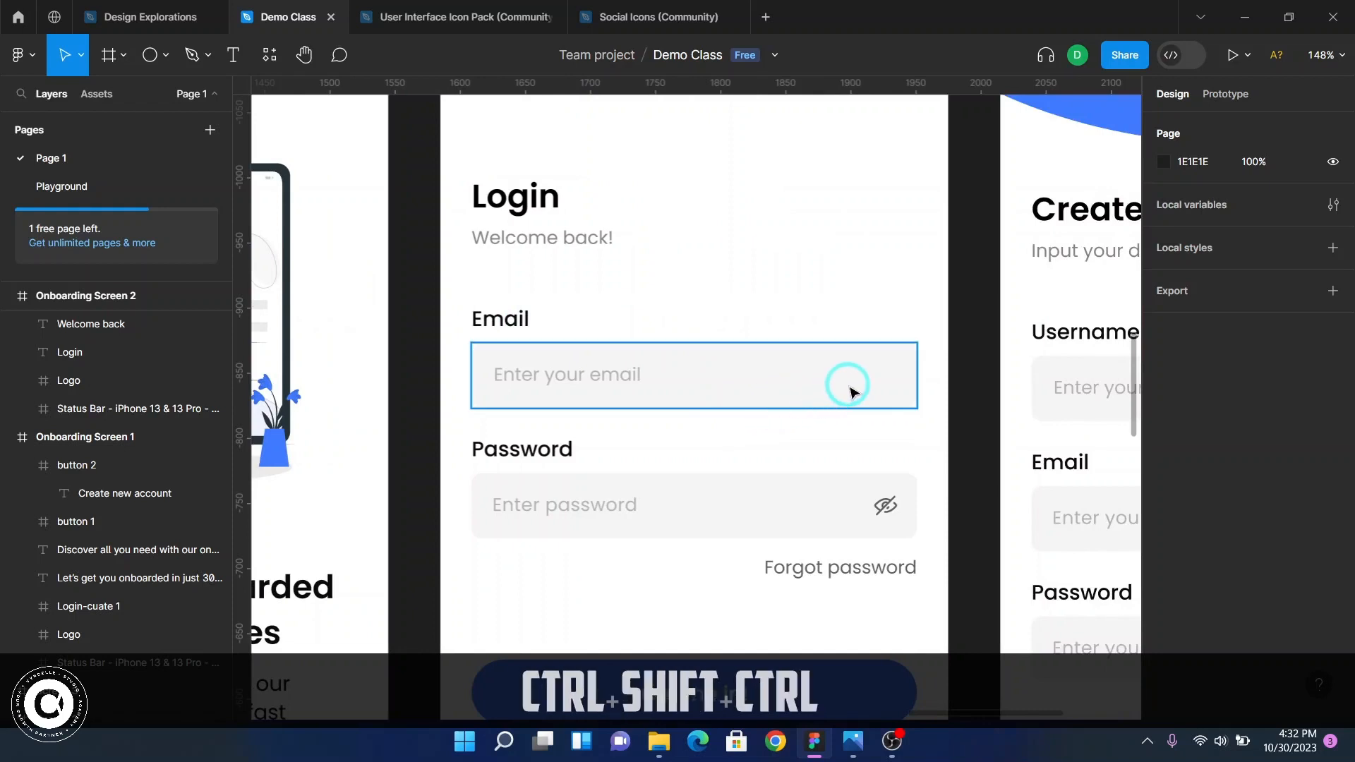
ctrl+click(835, 393)
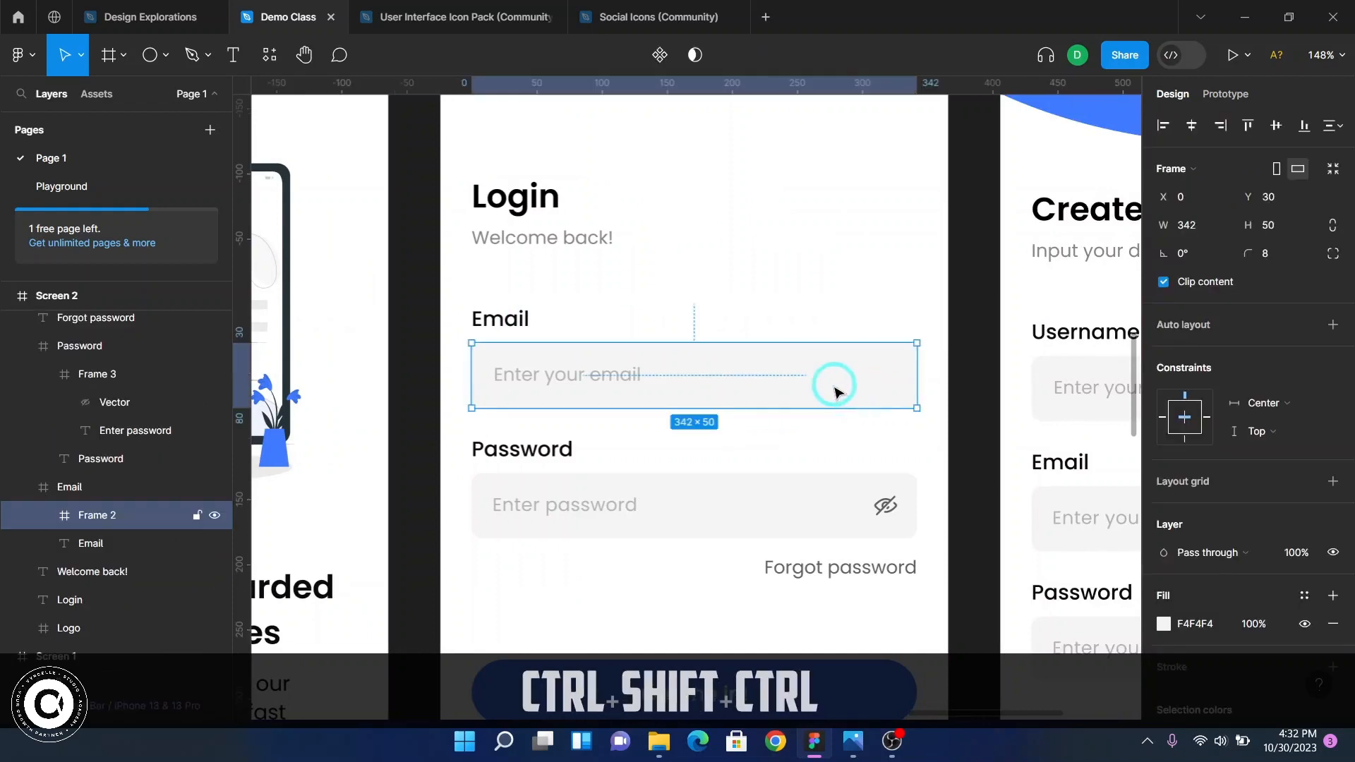
ctrl+click(504, 319)
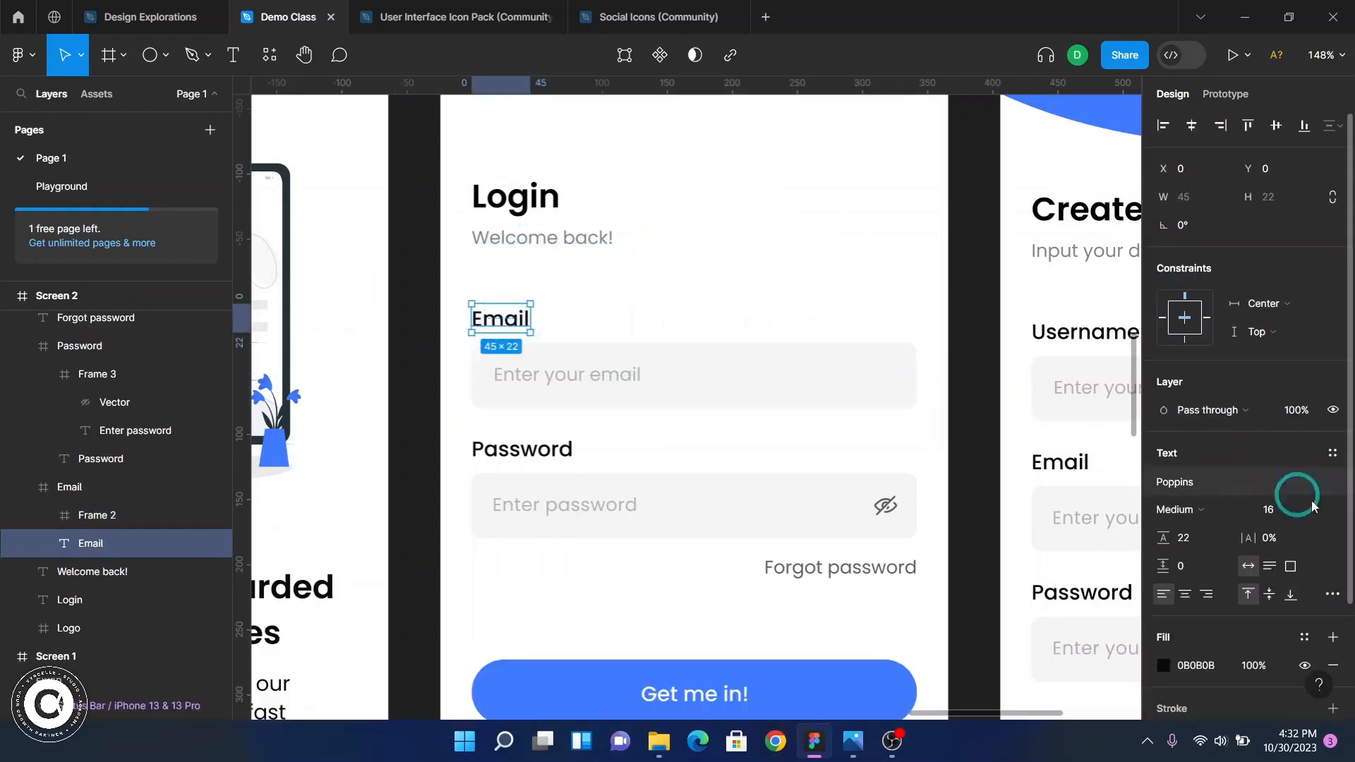
- Duplicate the "Welcome back" text on Onboarding Screen 2 beneath the original at X 24, Y 297
scroll(740, 450, down, 15)
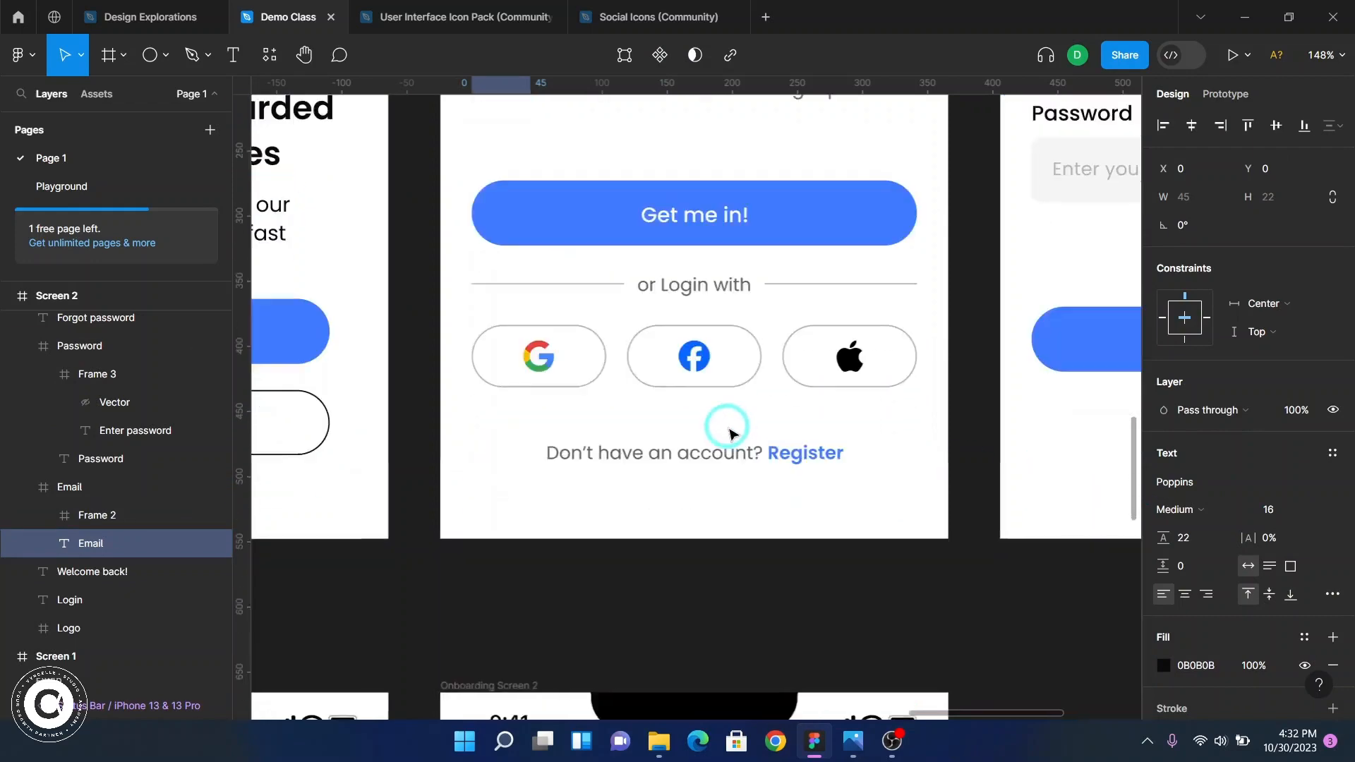
drag(538, 252, 561, 346)
double_click(571, 343)
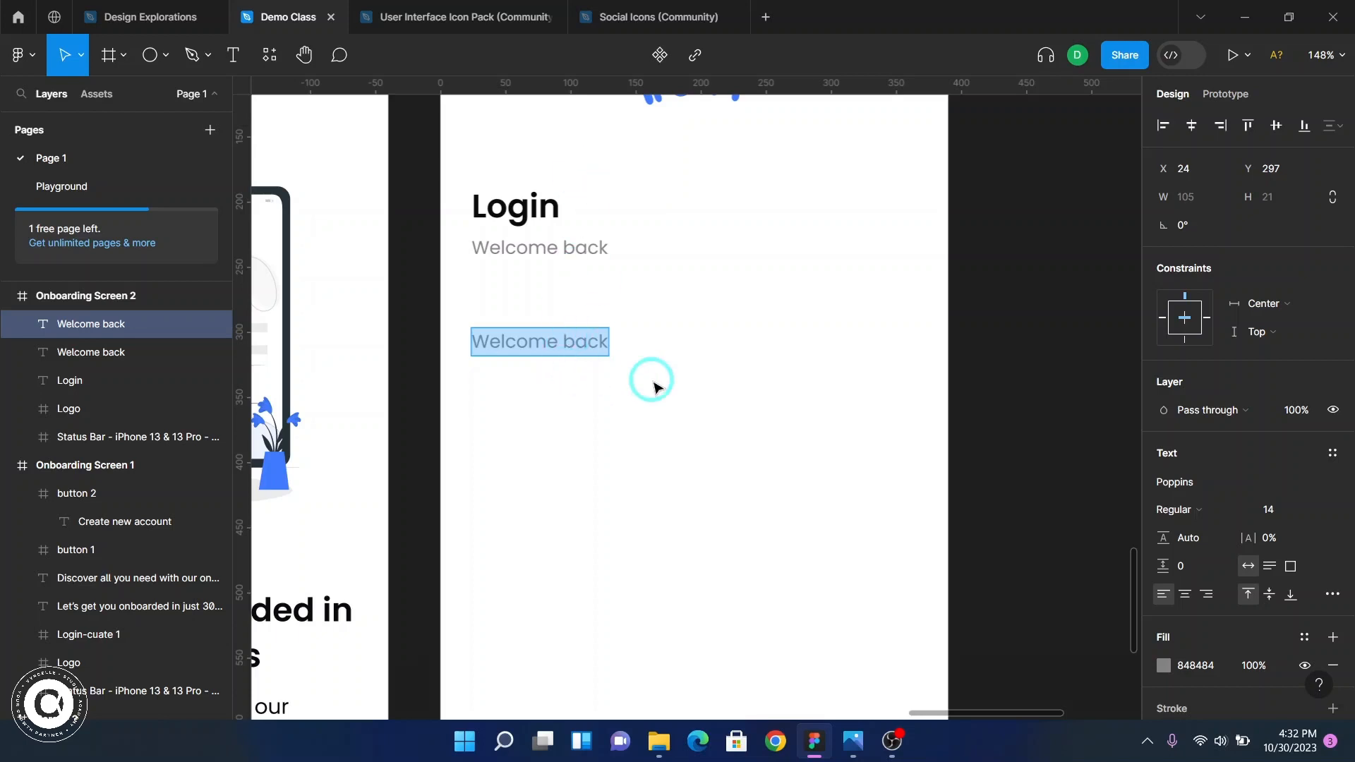
key(ctrl+Return)
key(alt)
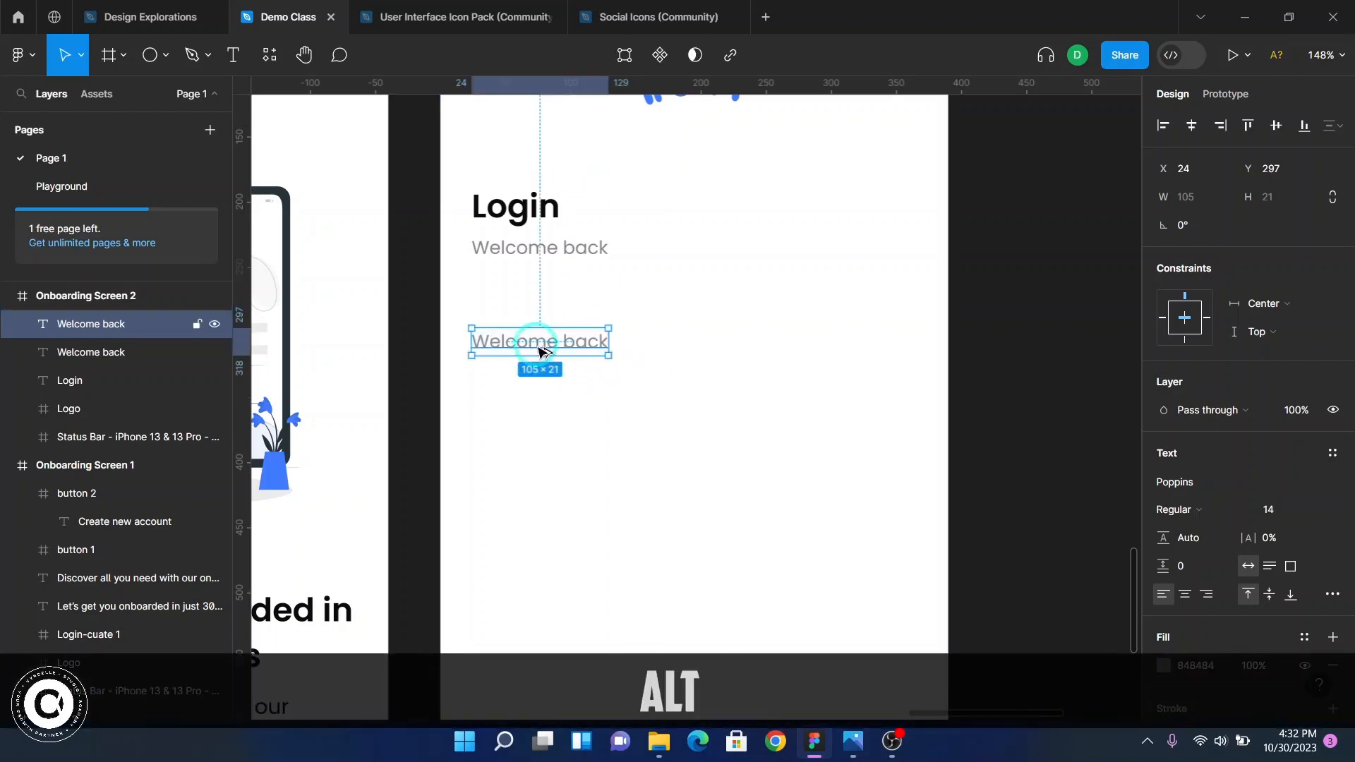
drag(540, 351, 689, 453)
key(ctrl+z)
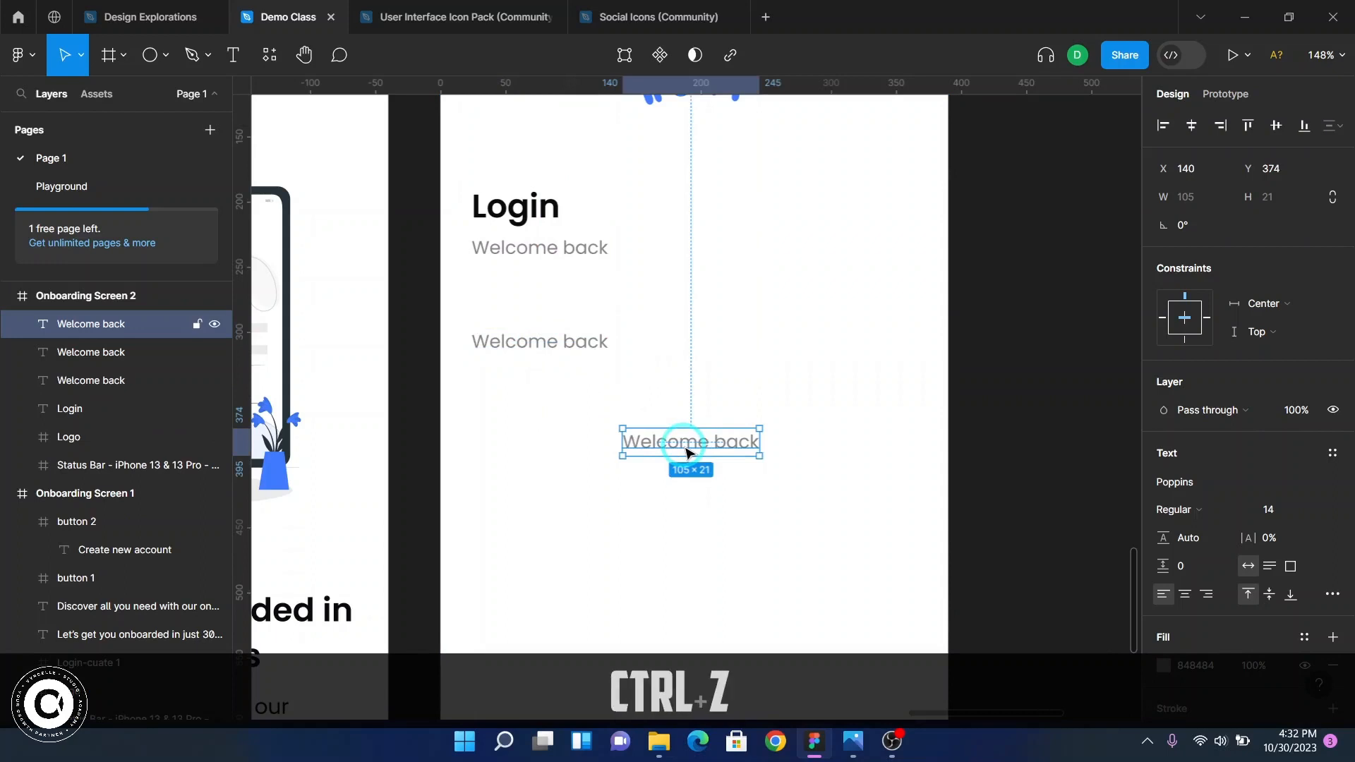
key(alt)
drag(561, 352, 713, 437)
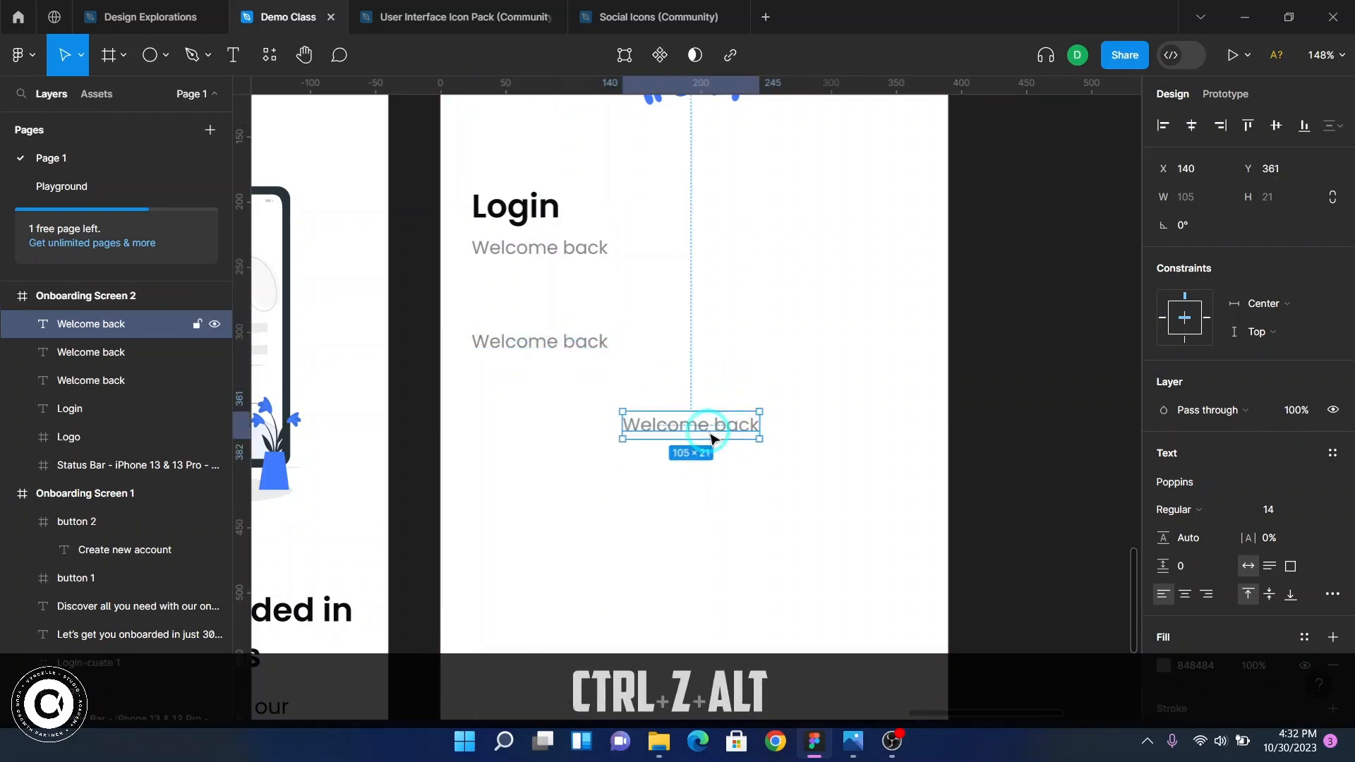
key(ctrl+z)
- Replace the duplicated "Welcome back" text at Y 297 with "Email"
key(t)
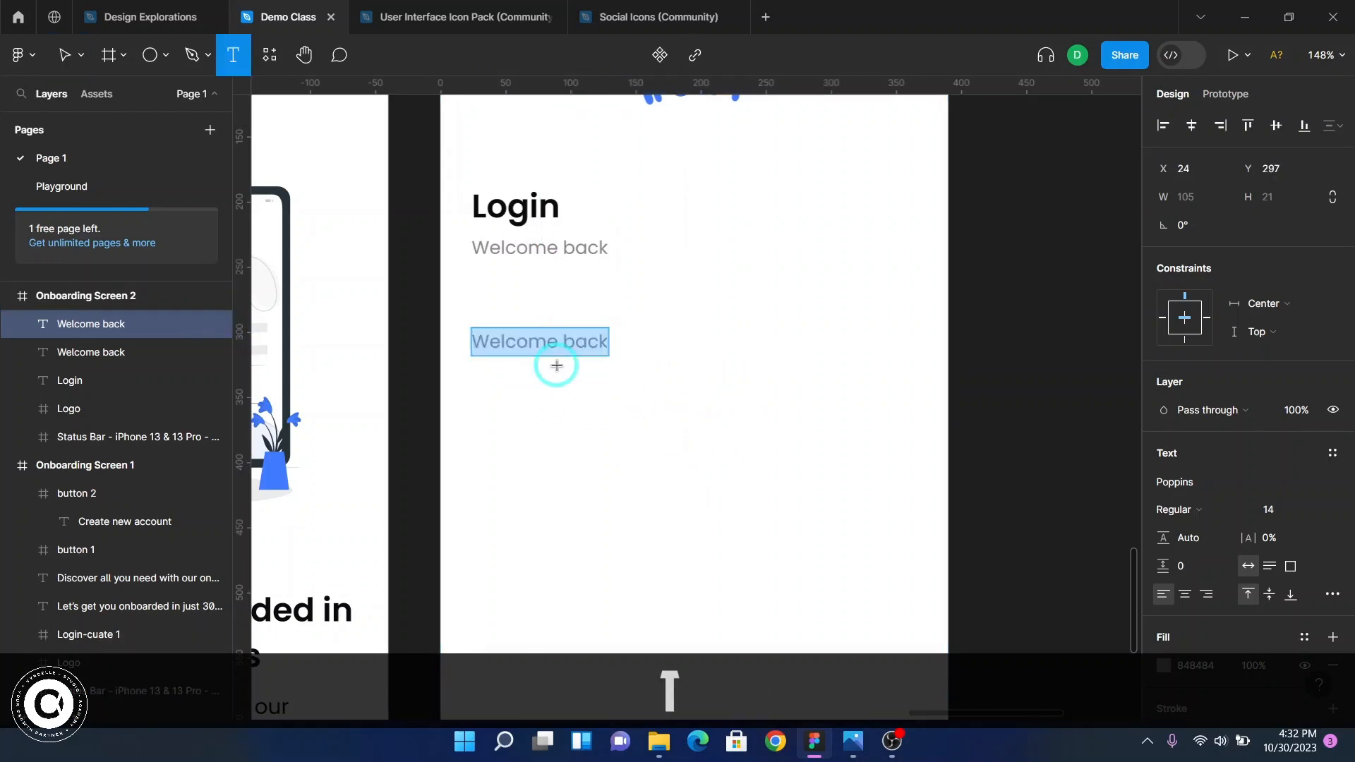
key(Caps_Lock)
text(E)
key(Caps_Lock)
text(mail)
key(ctrl+Return)
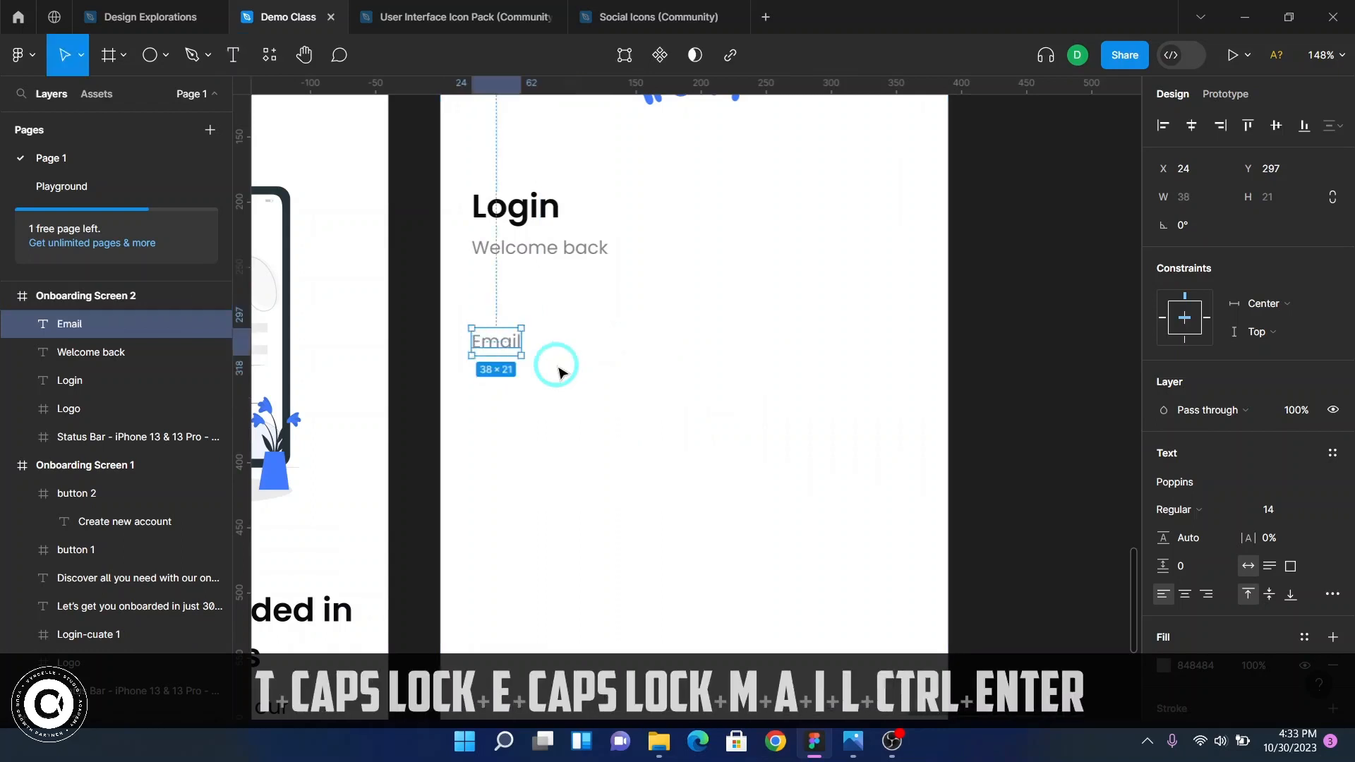
- Set the Email label to Medium weight and font size 16
click(1221, 512)
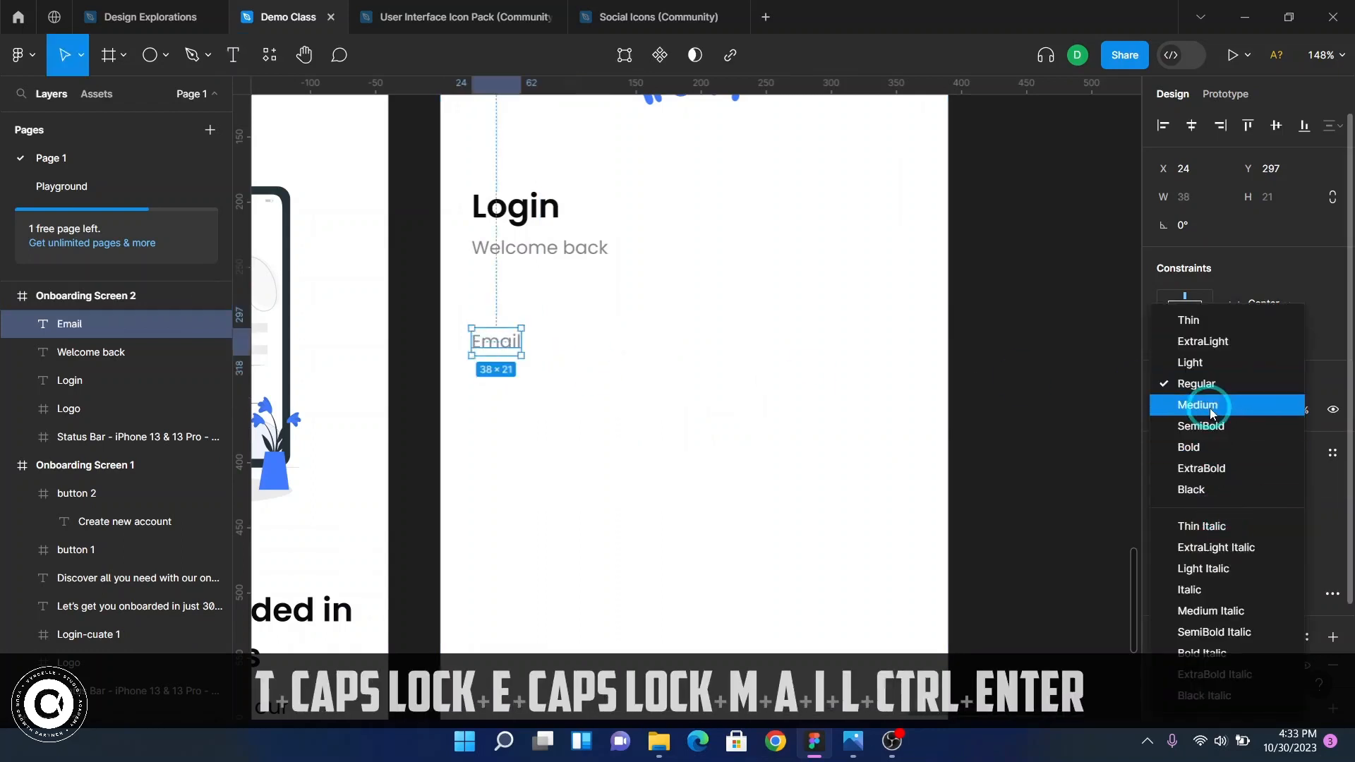
click(1203, 404)
text(16)
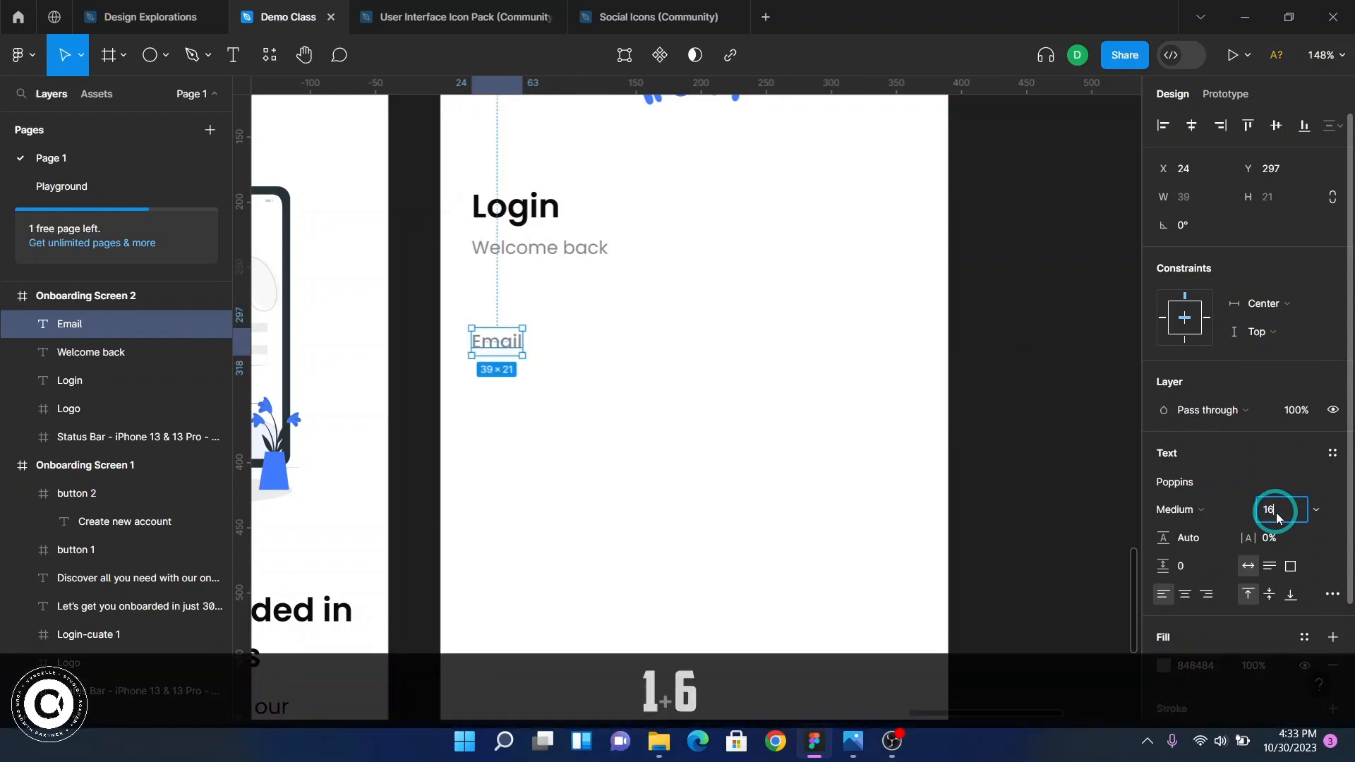
key(Return)
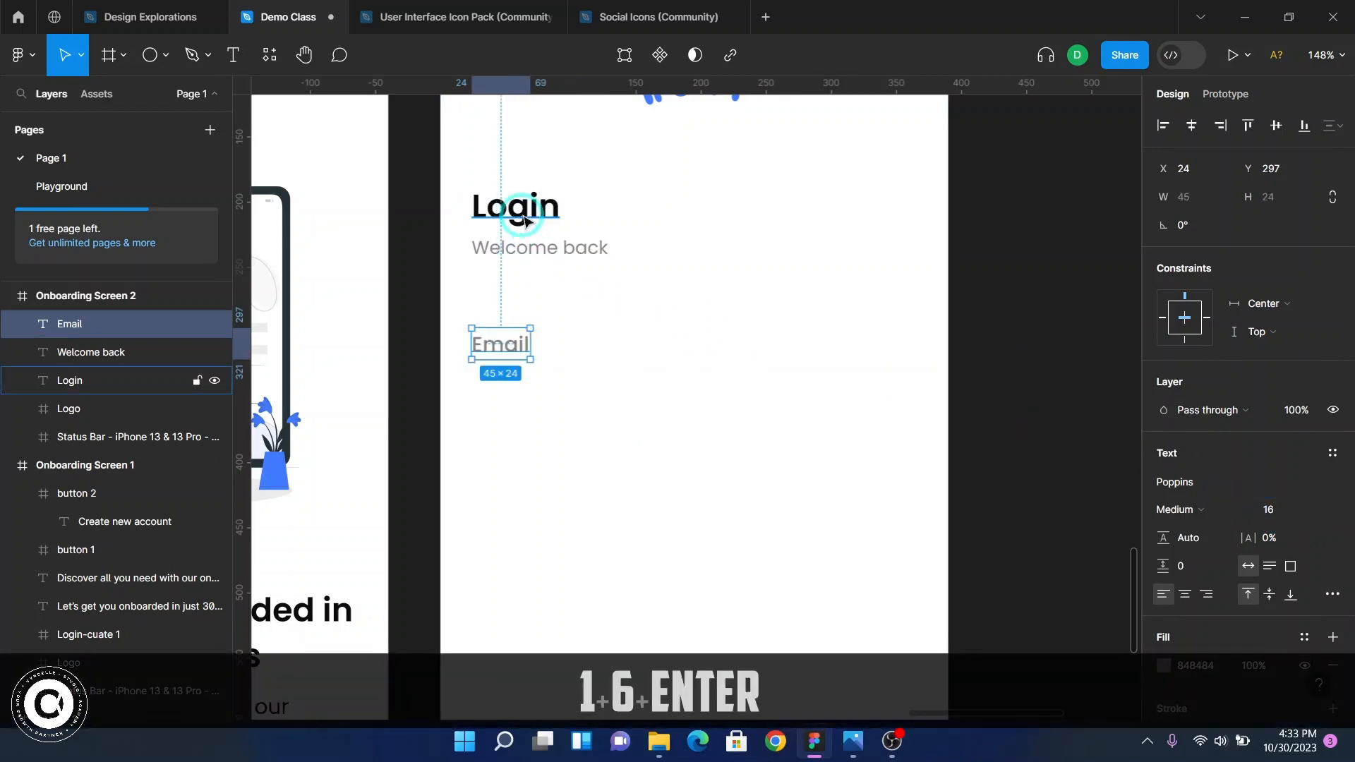
- Copy the Login heading's 0B0B0B fill colour and apply it to the Email label on Onboarding Screen 2
click(69, 380)
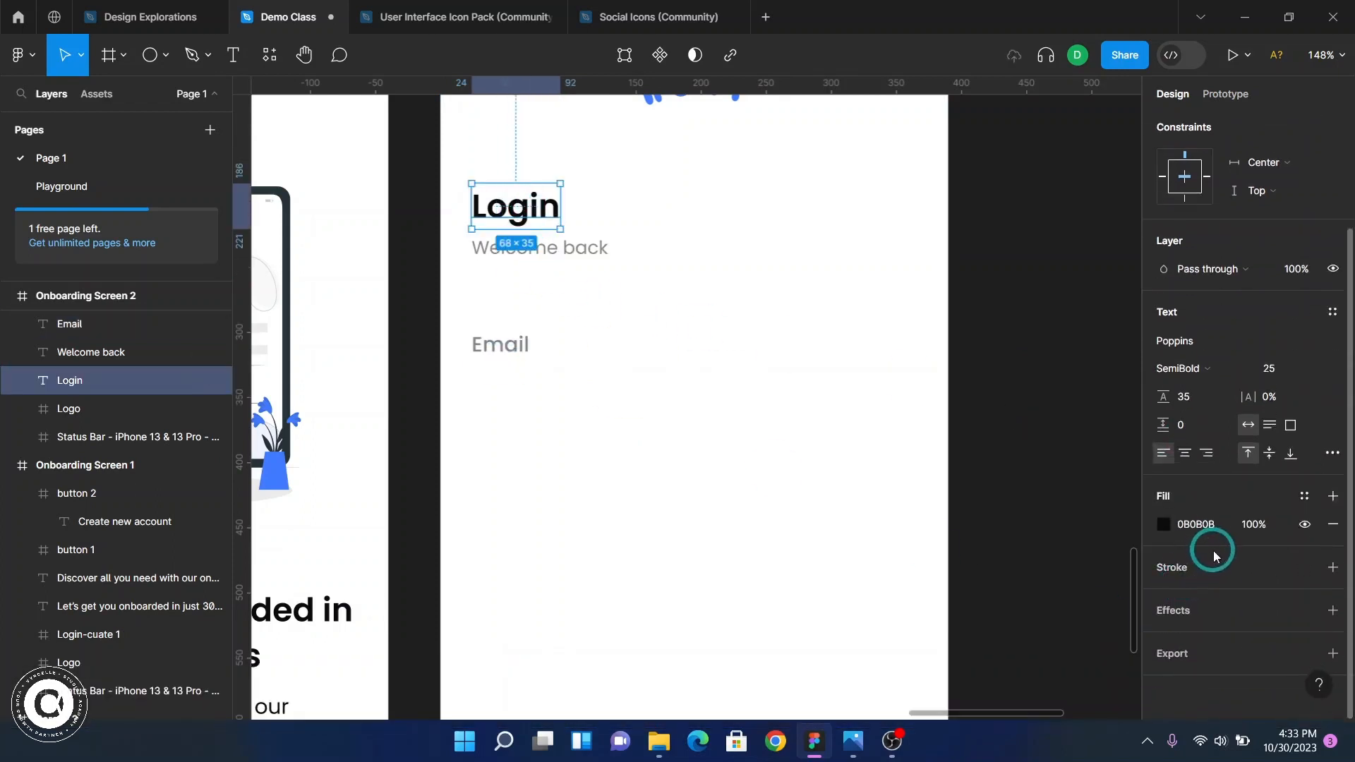
key(ctrl+c)
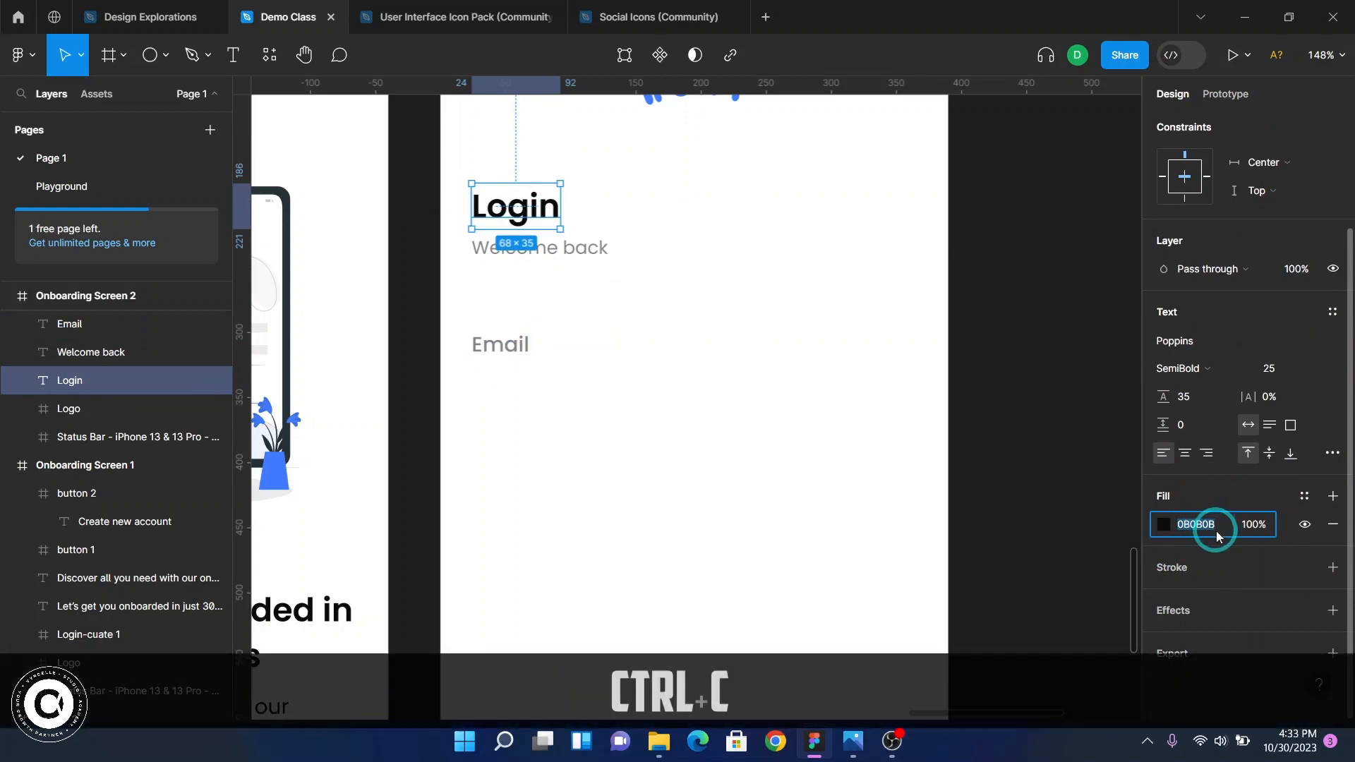
click(438, 341)
click(1202, 523)
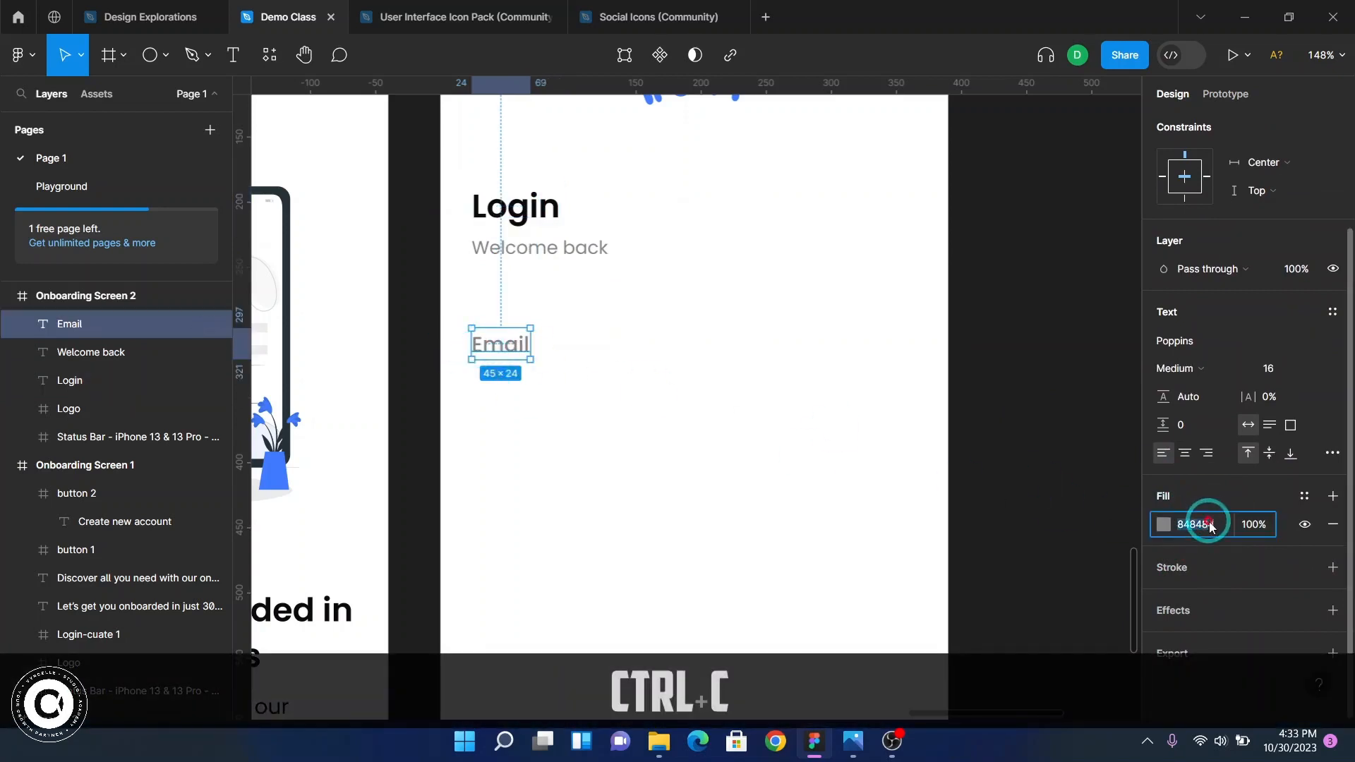
key(ctrl+v)
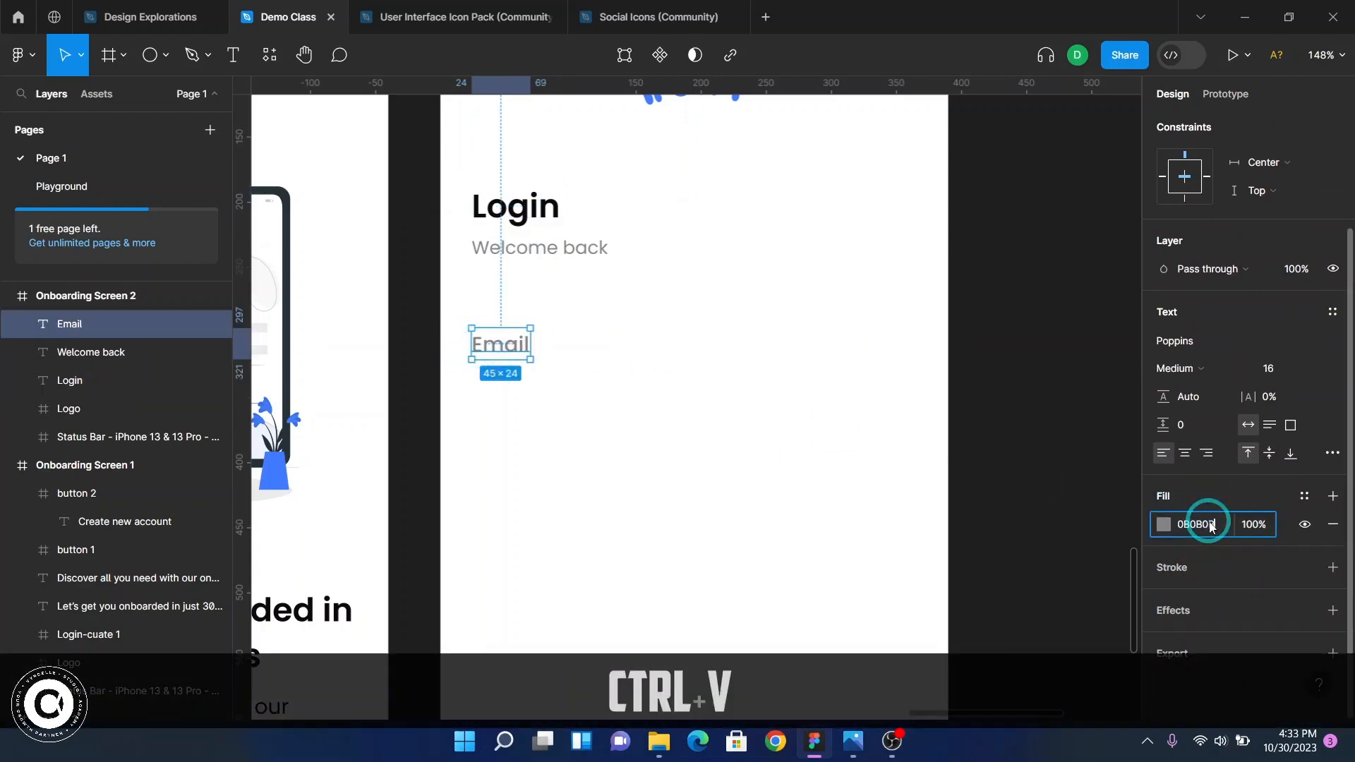
key(F2)
key(Return)
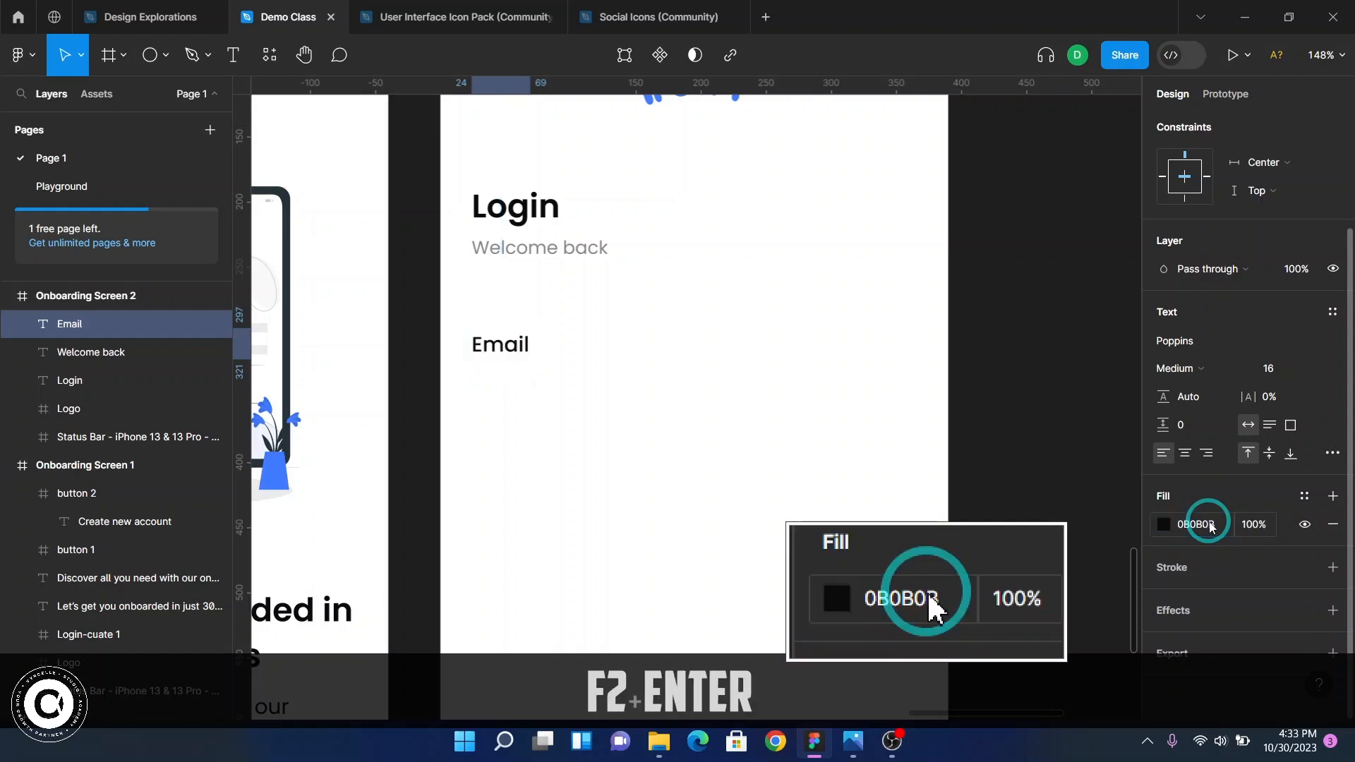
click(1028, 474)
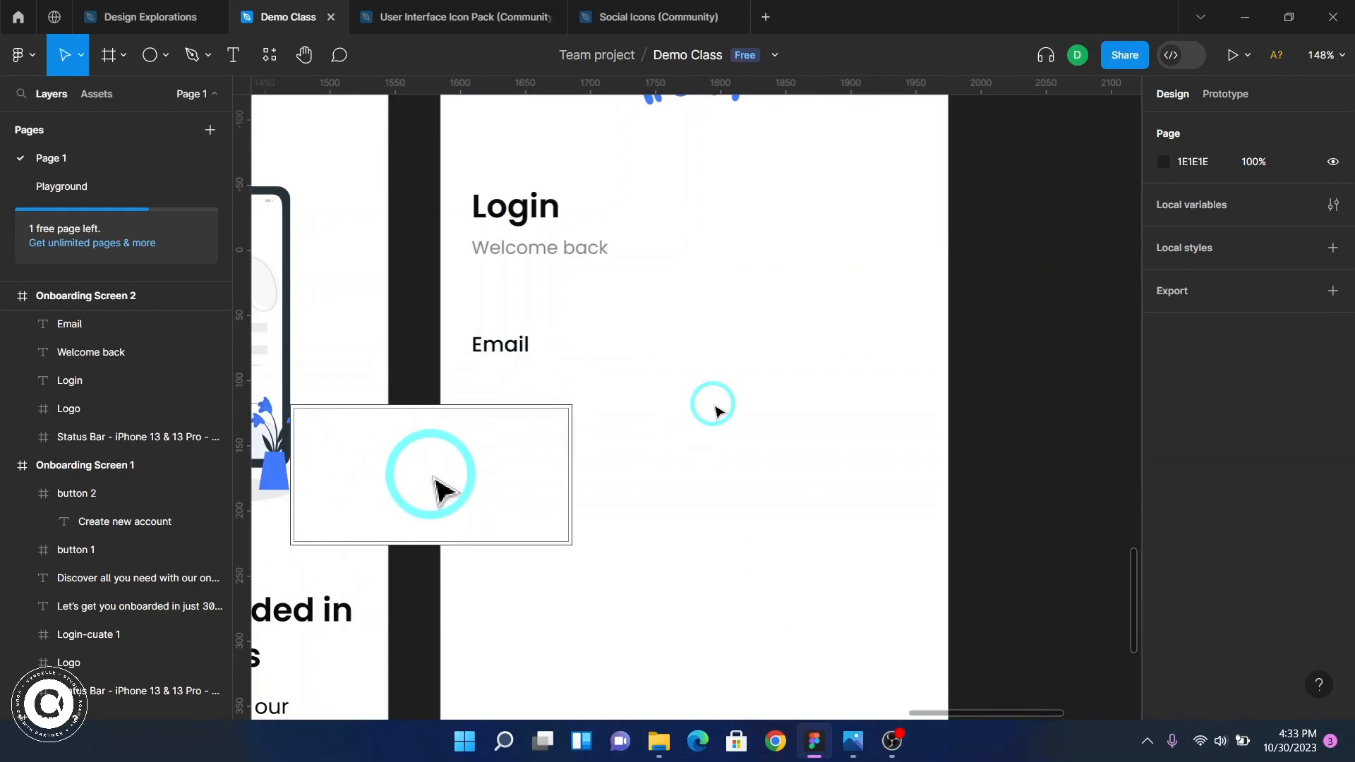
- Inspect the email input frame on Screen 2 and copy its F4F4F4 fill value
key(F2)
scroll(715, 405, up, 14)
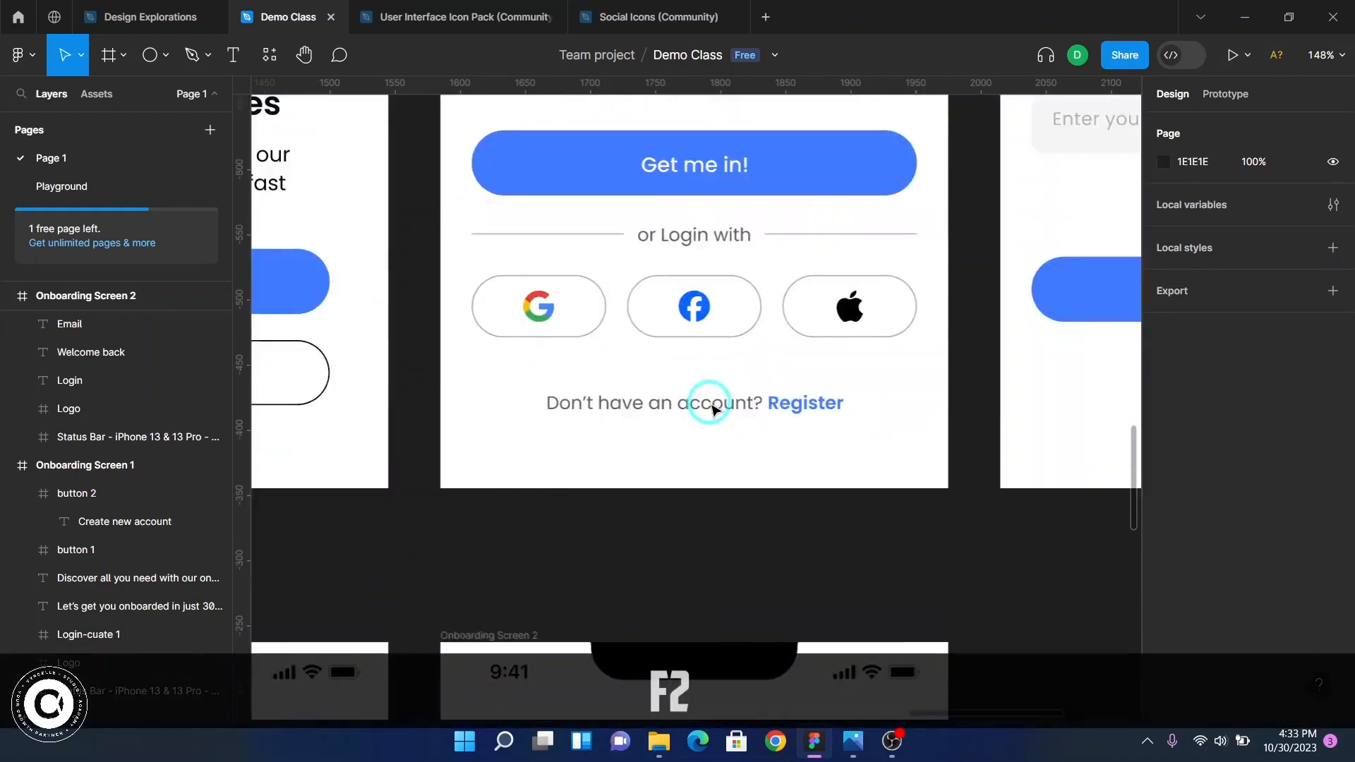
ctrl+click(607, 363)
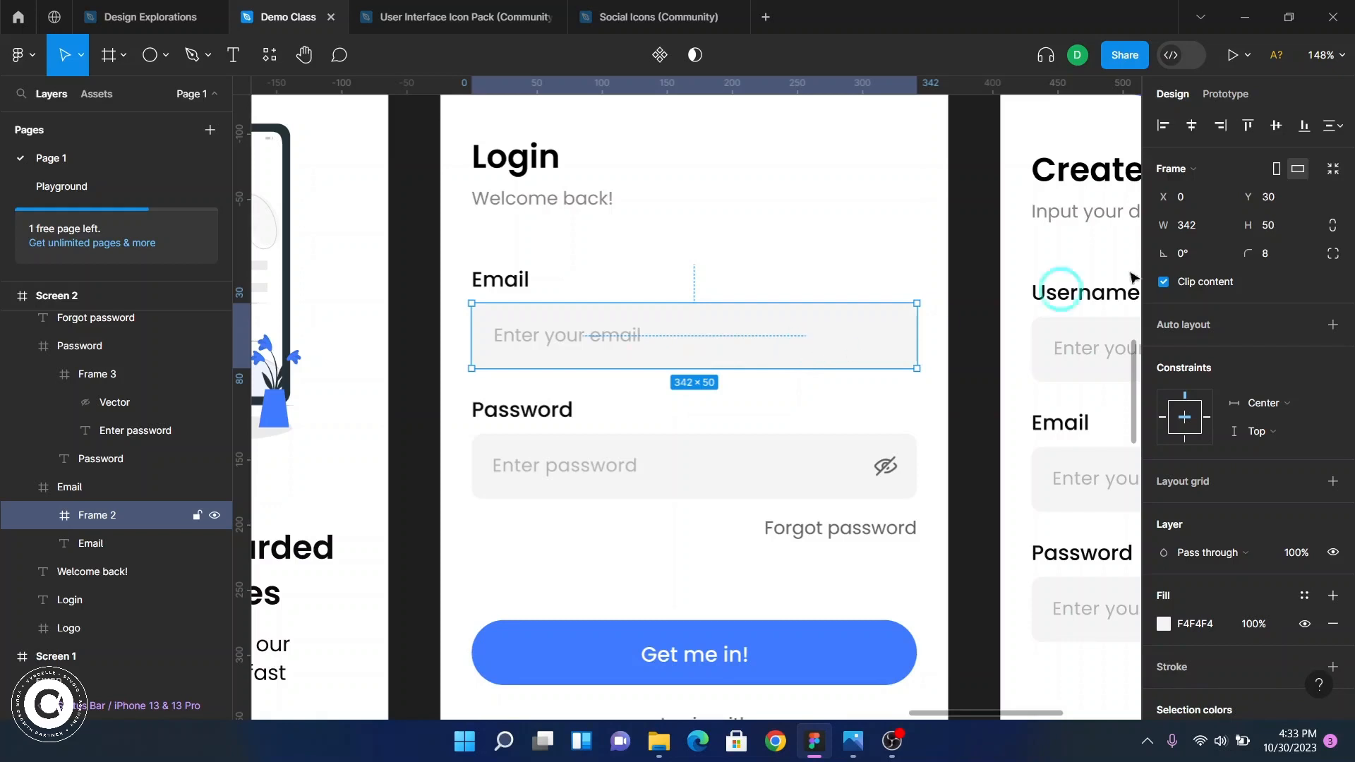
key(F2)
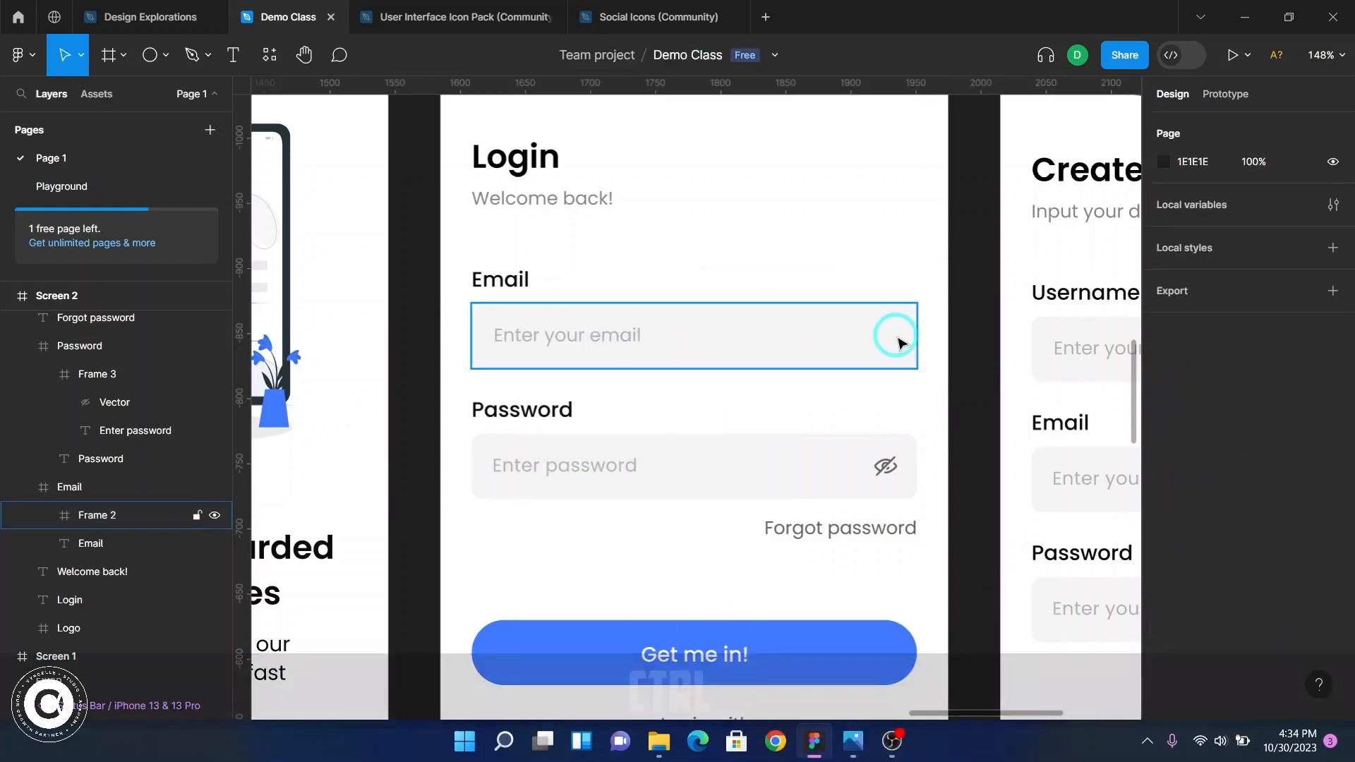
ctrl+click(897, 338)
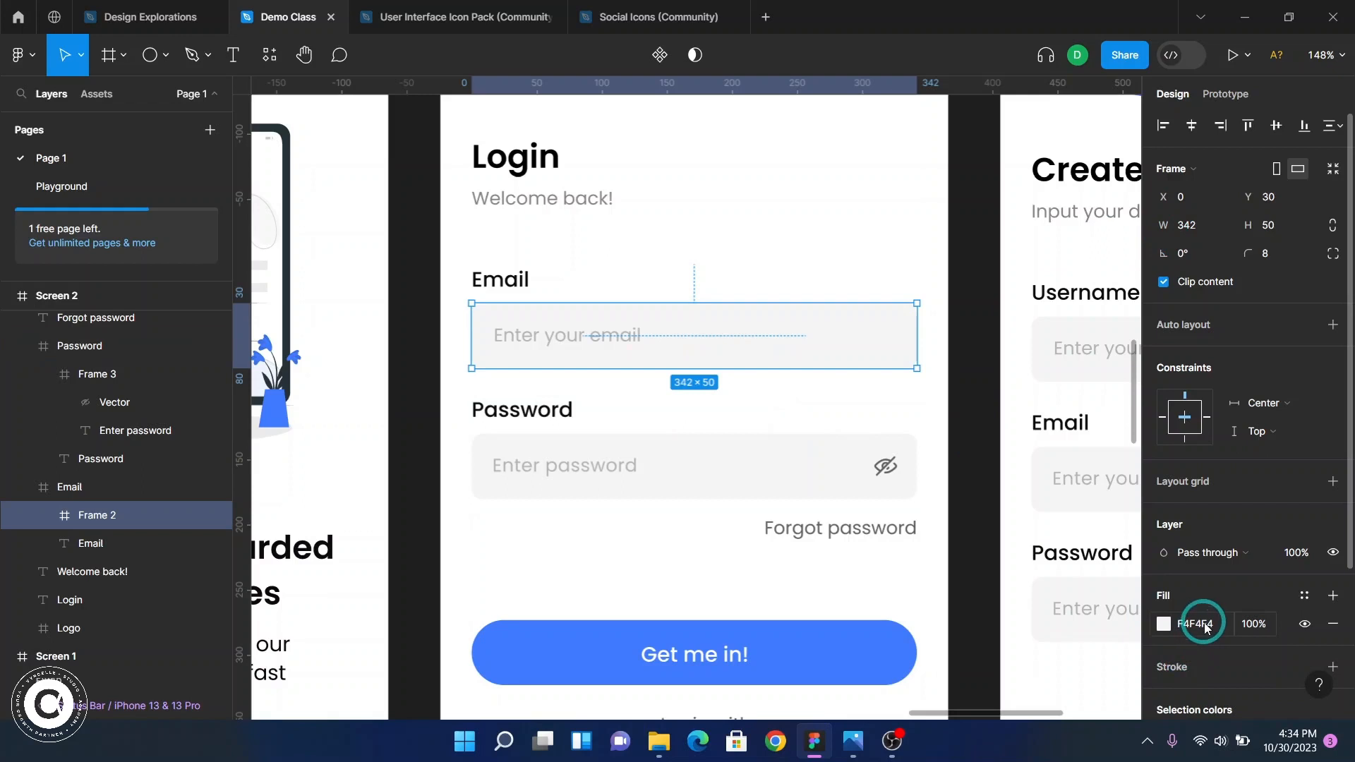
key(F2)
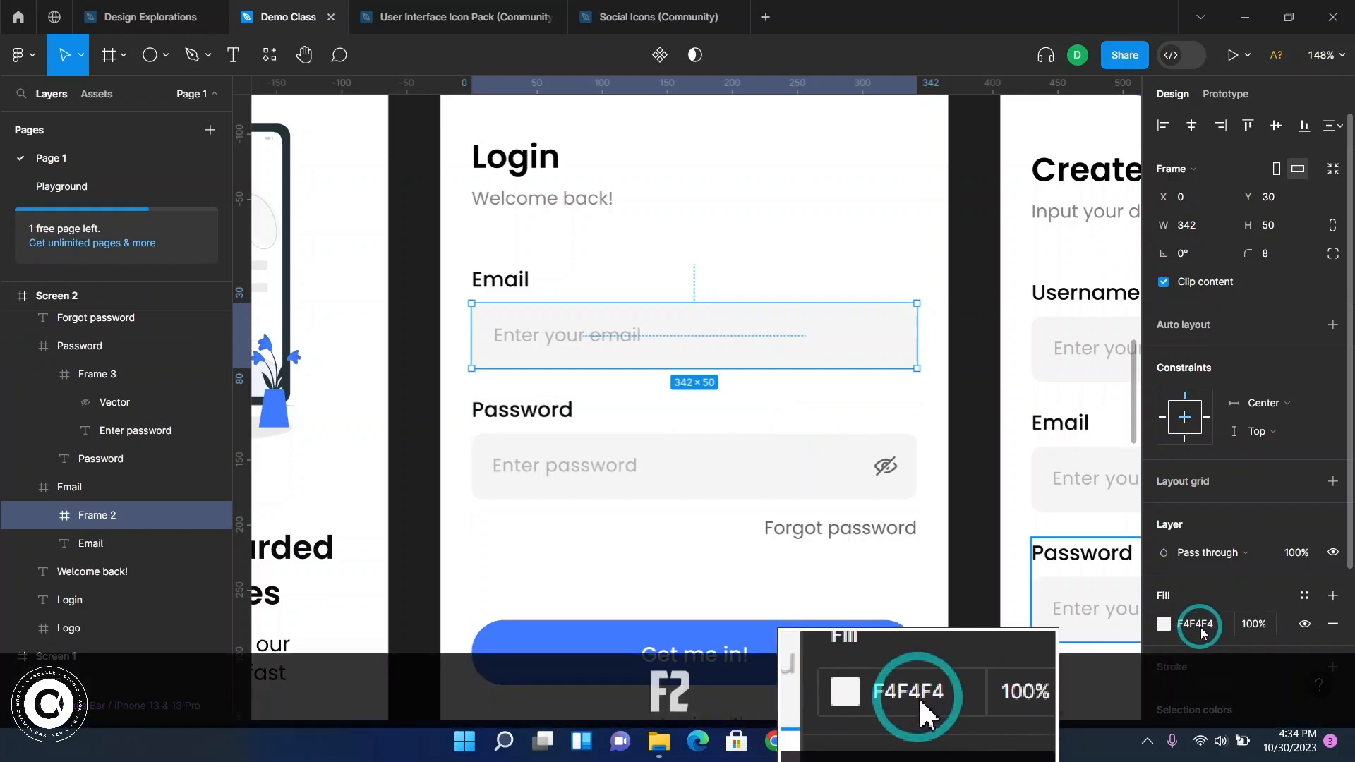
click(1196, 624)
key(ctrl+c)
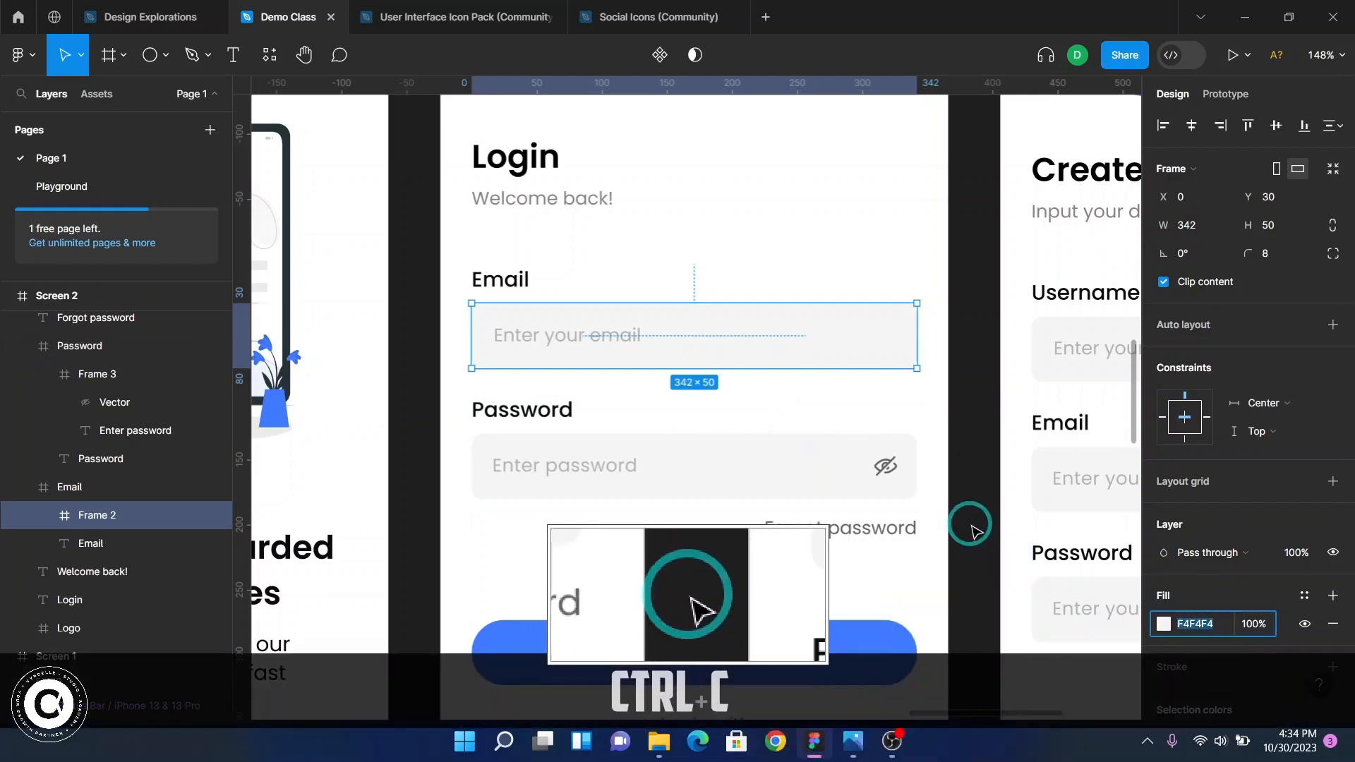
click(864, 538)
- Draw a frame about 291 × 60 beneath the Email label on Onboarding Screen 2 at X 24, Y 330
scroll(864, 538, down, 12)
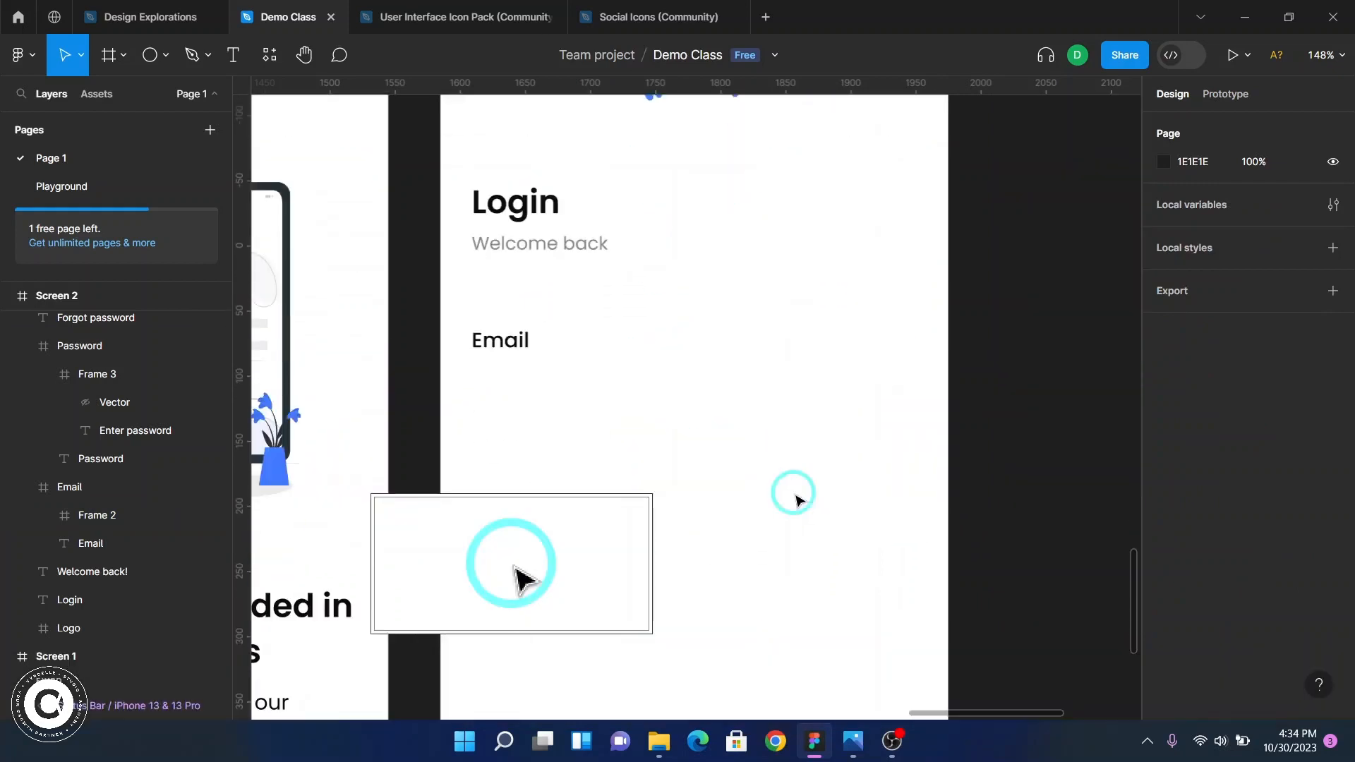
key(F2)
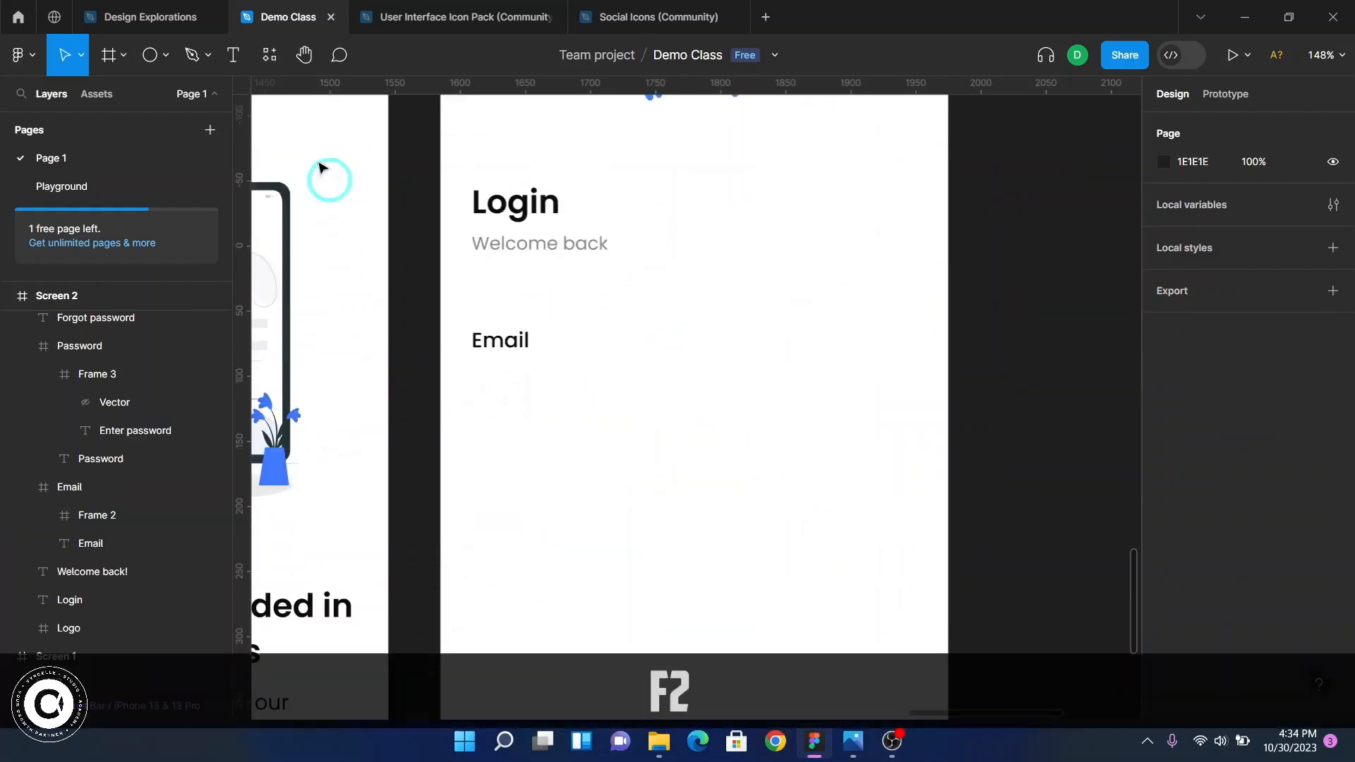
click(107, 56)
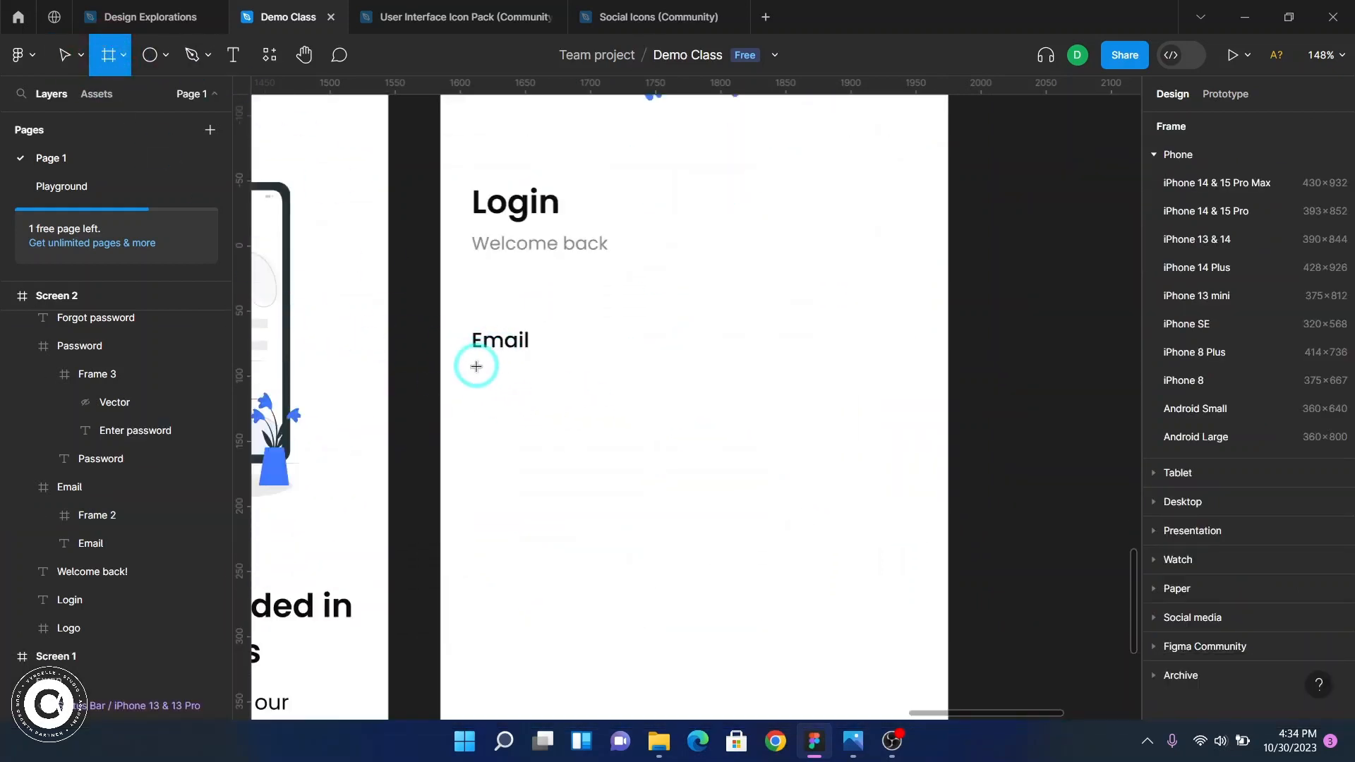
drag(477, 366, 850, 445)
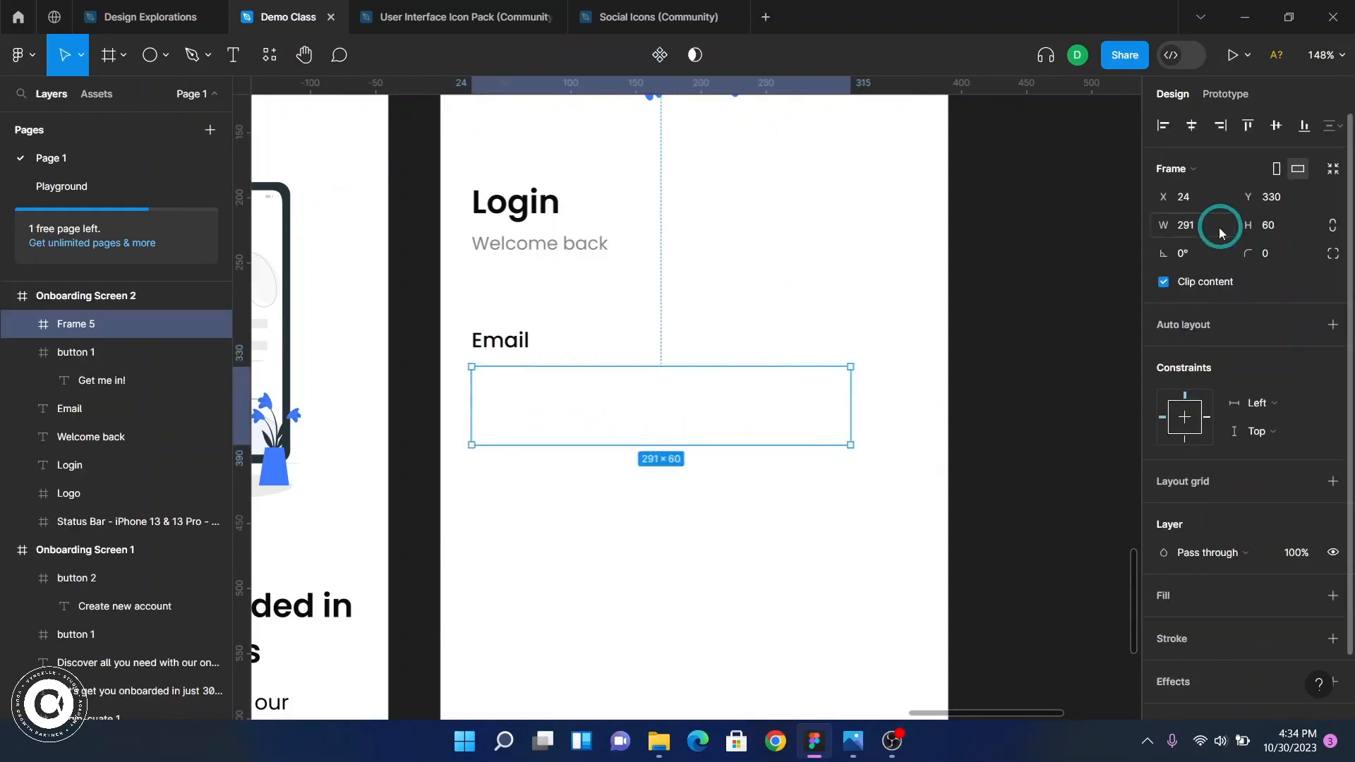
- Set the new input frame's width to 342 and its height to 50
click(1213, 234)
text(342)
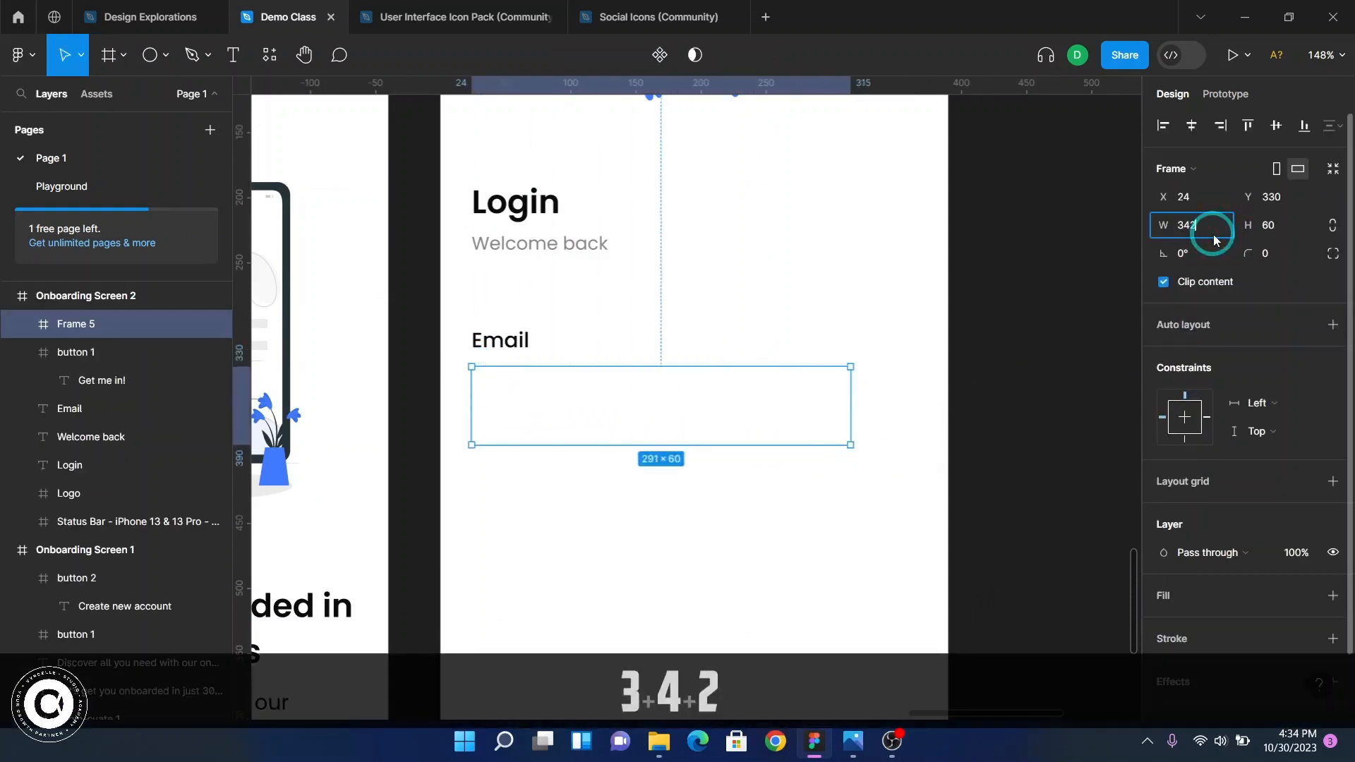
click(1288, 229)
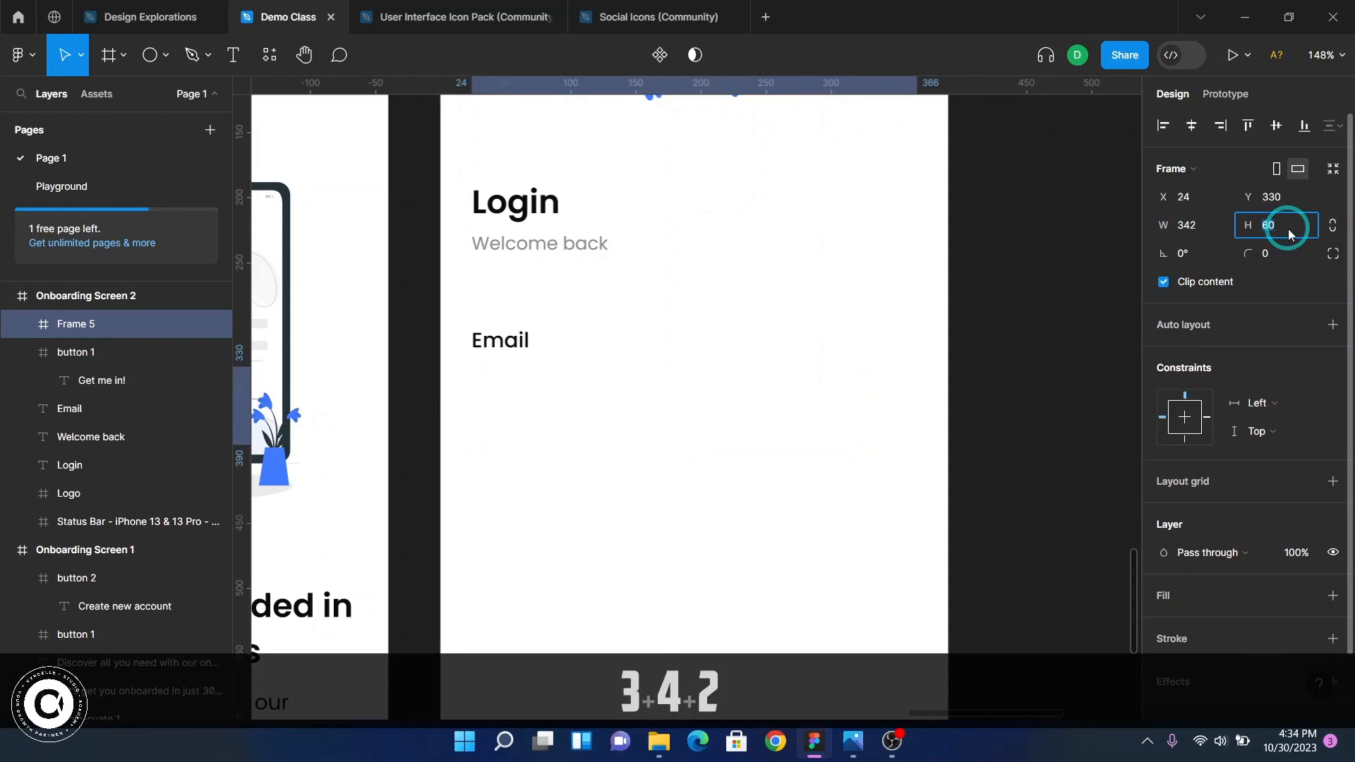
text(50)
key(Return)
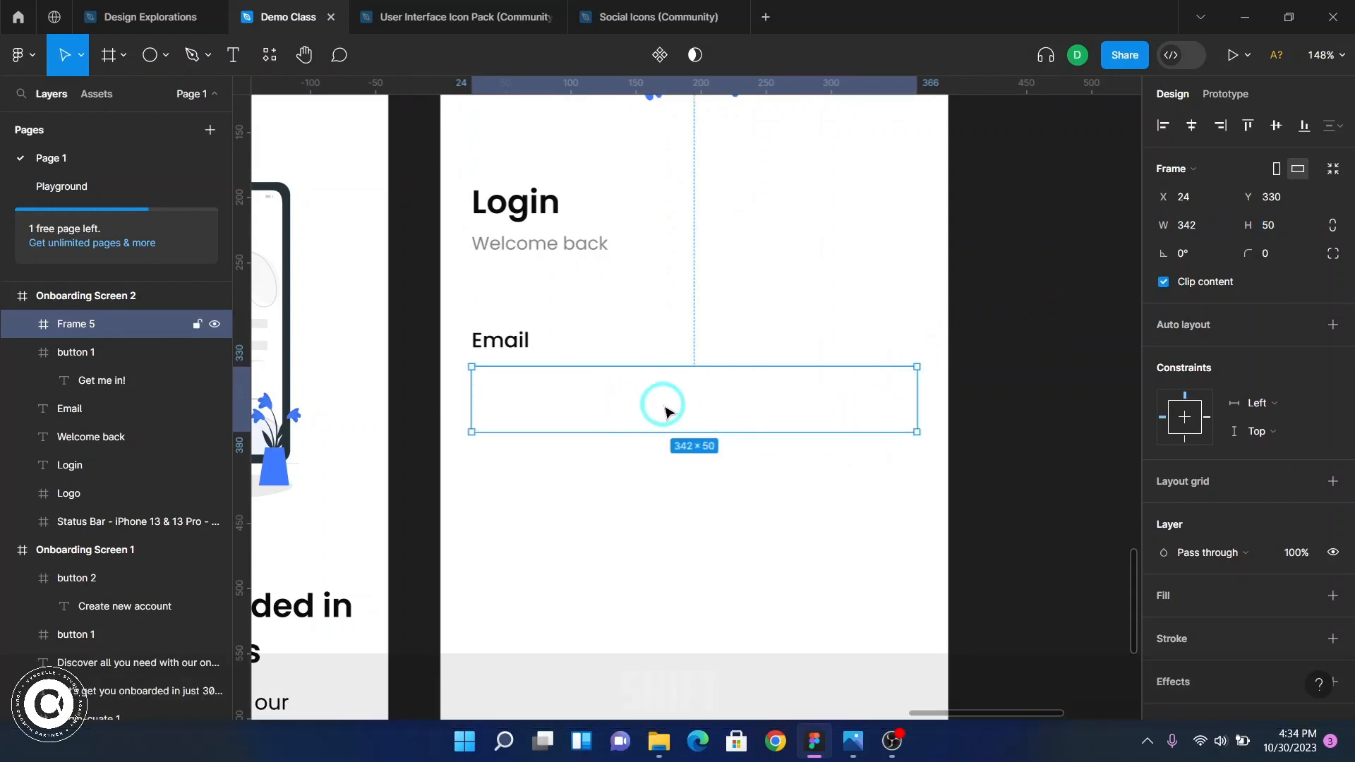
- Show the layout grids and check the input frame's edges against the columns, comparing it with the email field on Screen 2
key(shift+g)
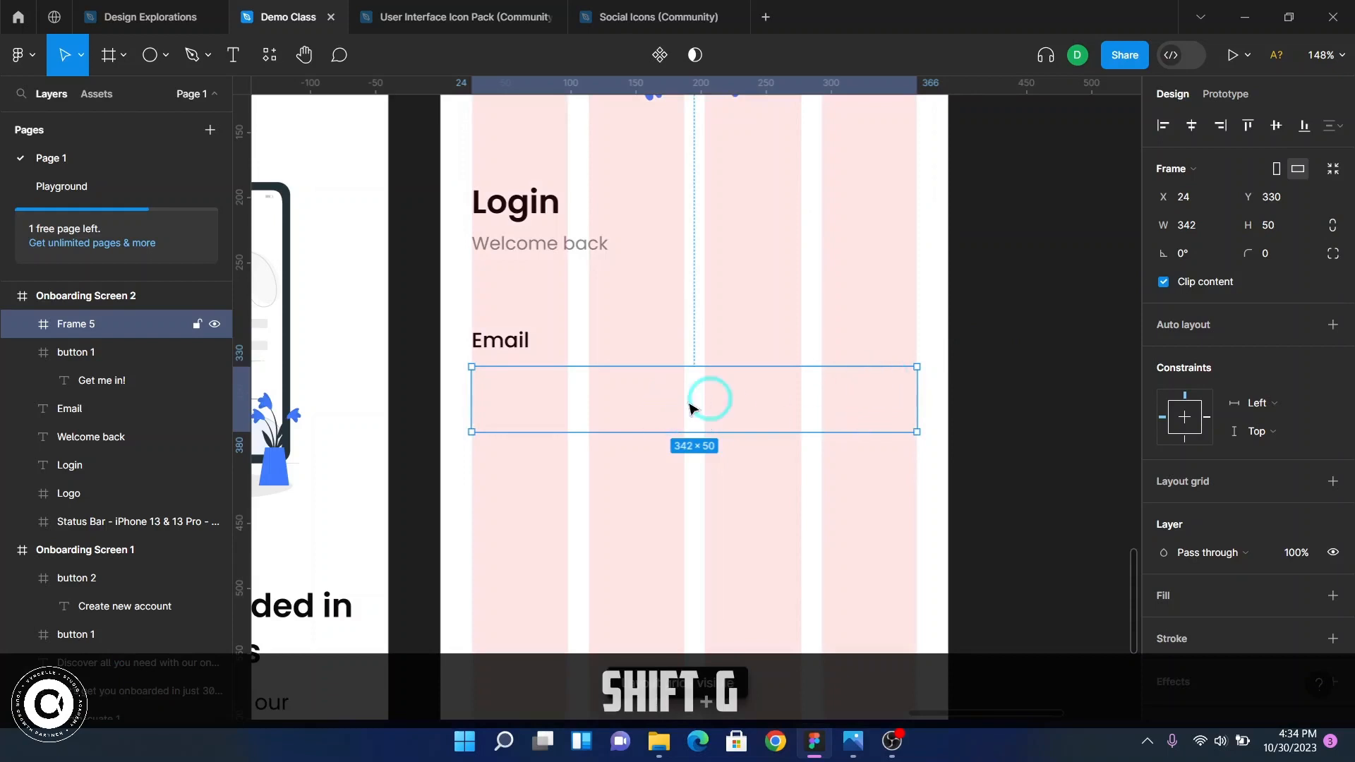
scroll(475, 390, up, 5)
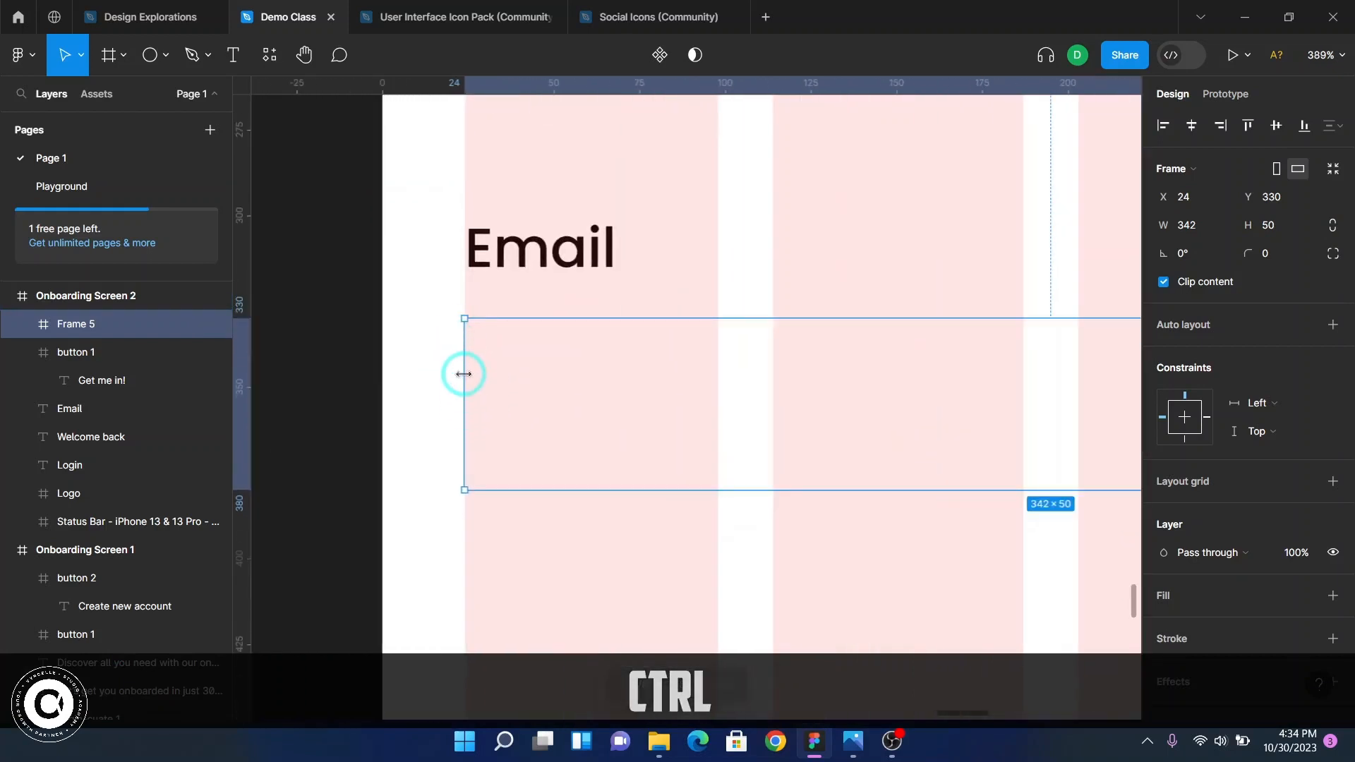
scroll(464, 374, down, 5)
scroll(712, 377, up, 3)
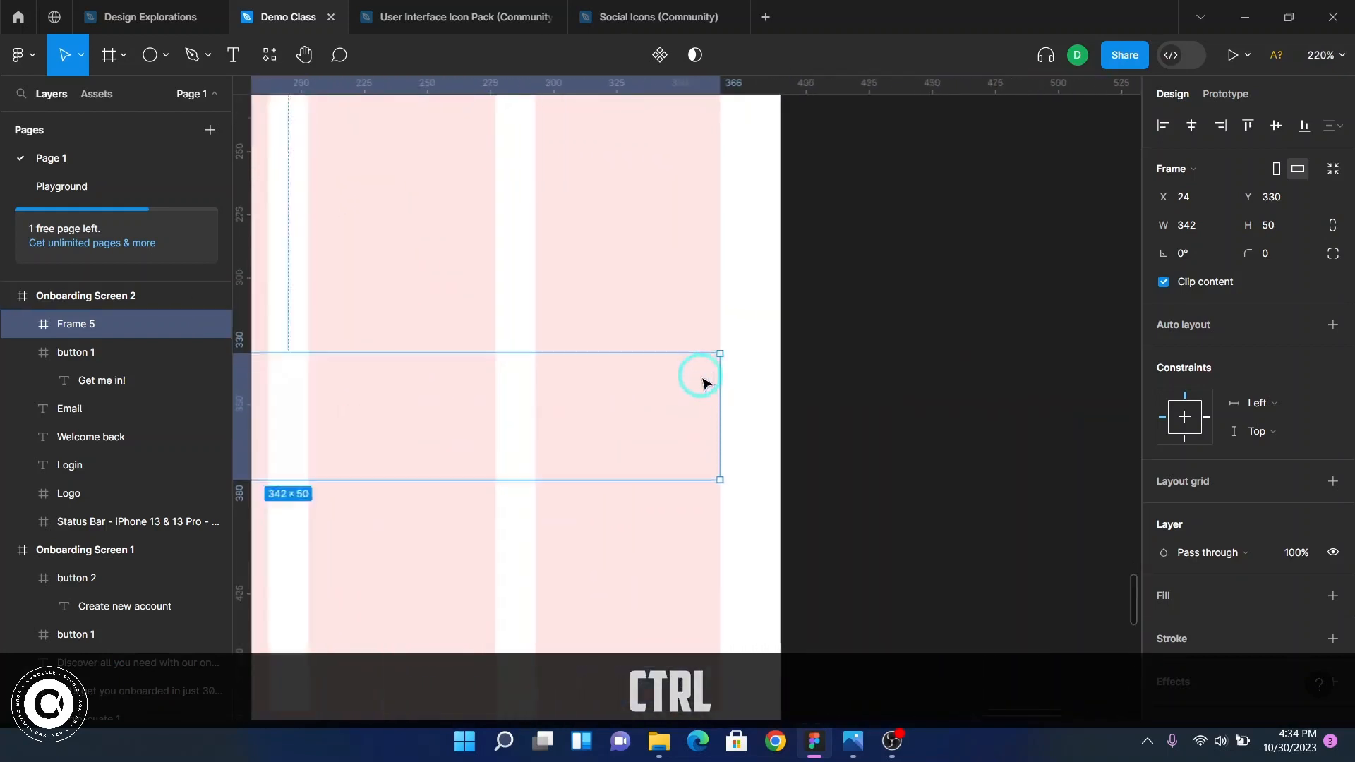
scroll(683, 387, down, 5)
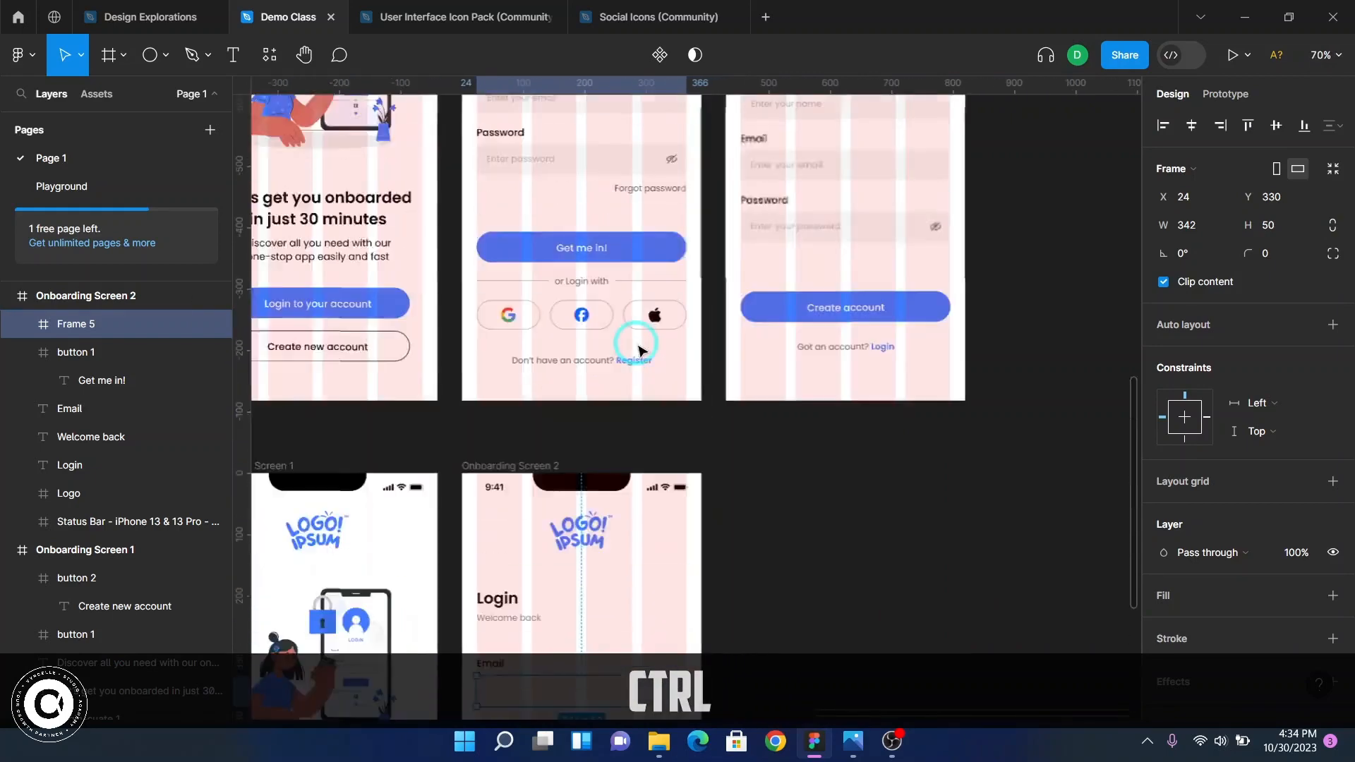
scroll(635, 345, down, 4)
click(650, 411)
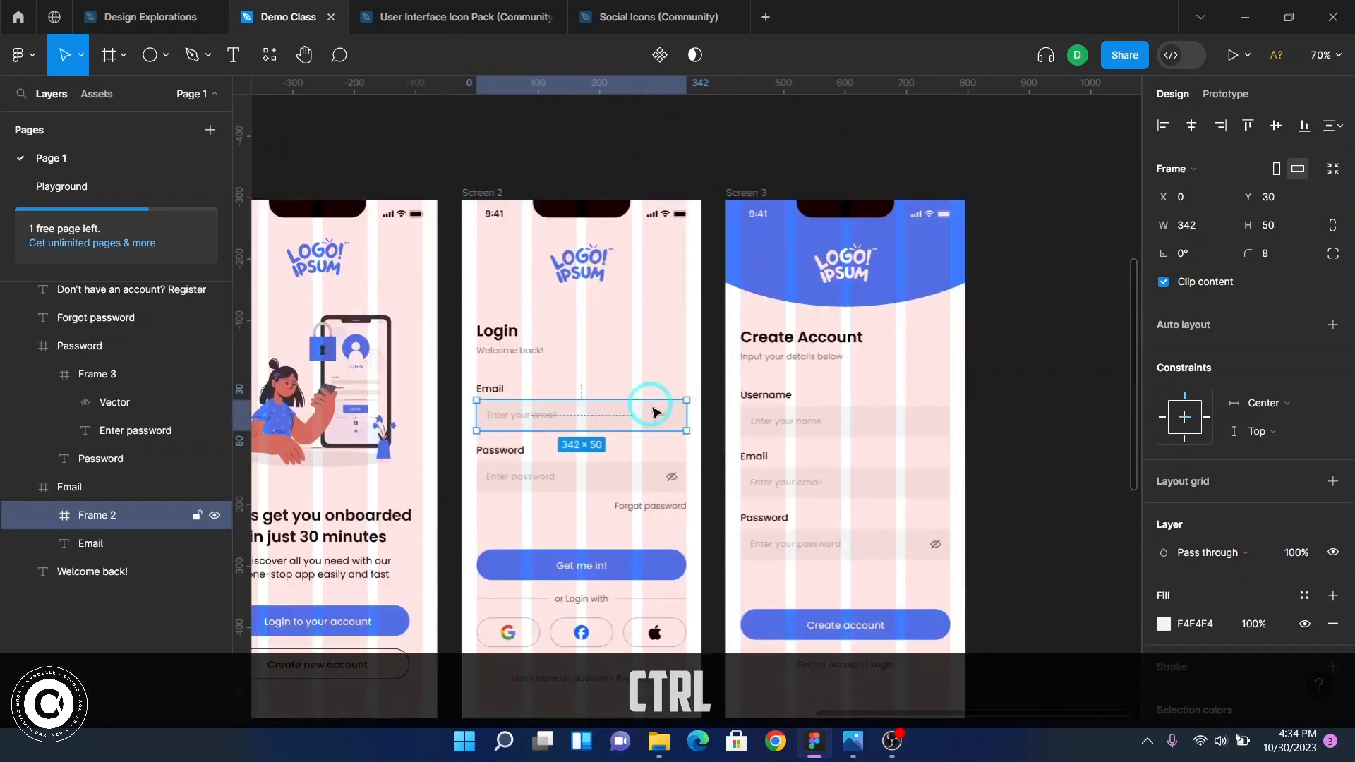
scroll(648, 396, down, 10)
scroll(610, 247, up, 4)
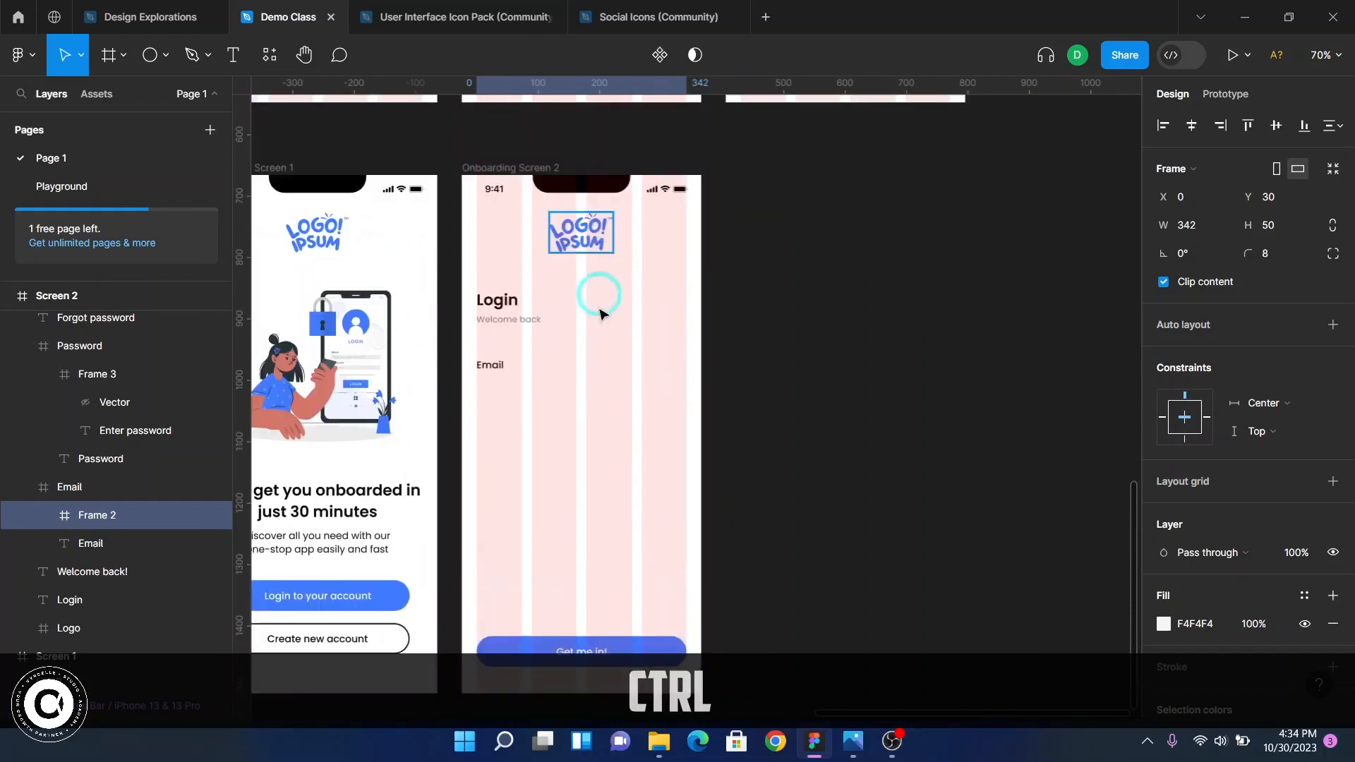
- Fill the input frame beneath the Email label with F4F4F4 and hide the layout grids
click(595, 395)
scroll(610, 396, up, 5)
scroll(706, 402, left, 3)
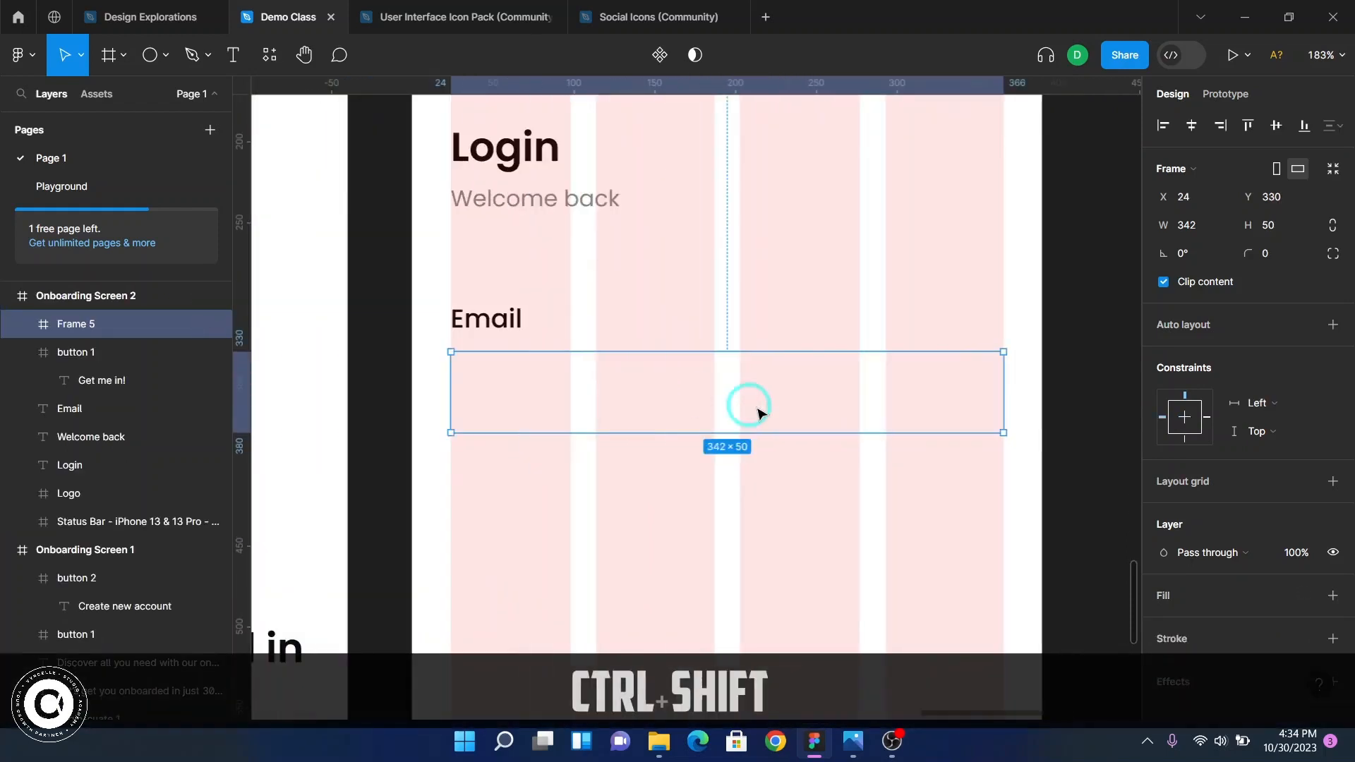
scroll(1171, 536, down, 2)
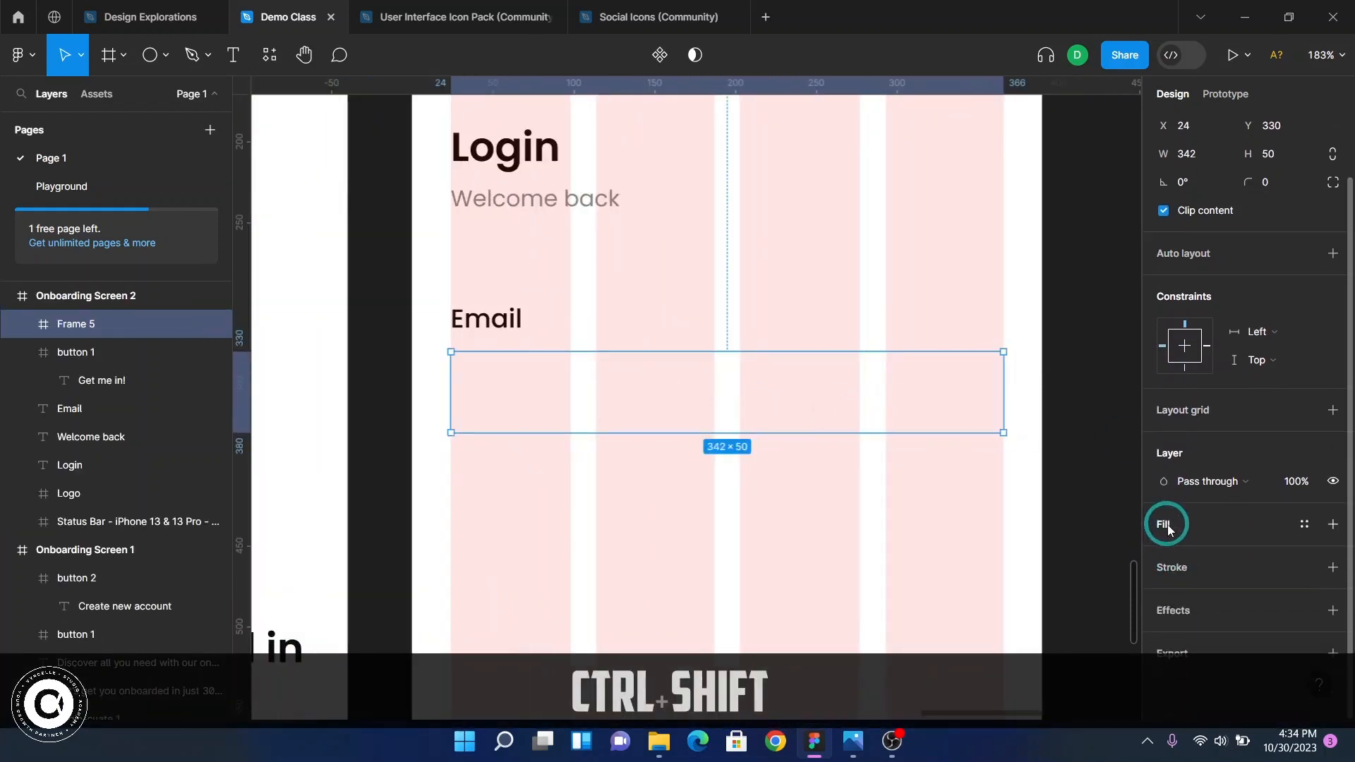
click(1164, 525)
click(1199, 552)
text(F4F4F4)
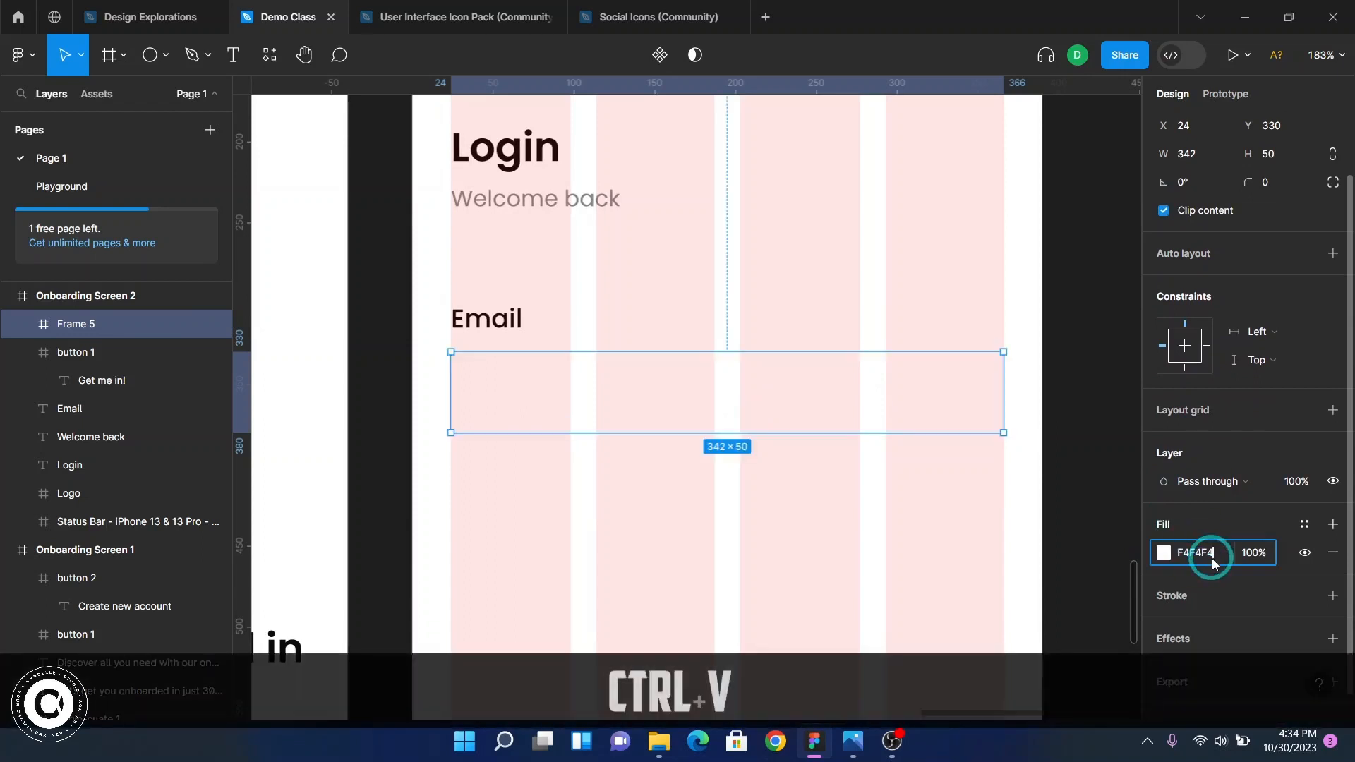
key(Return)
key(shift+g)
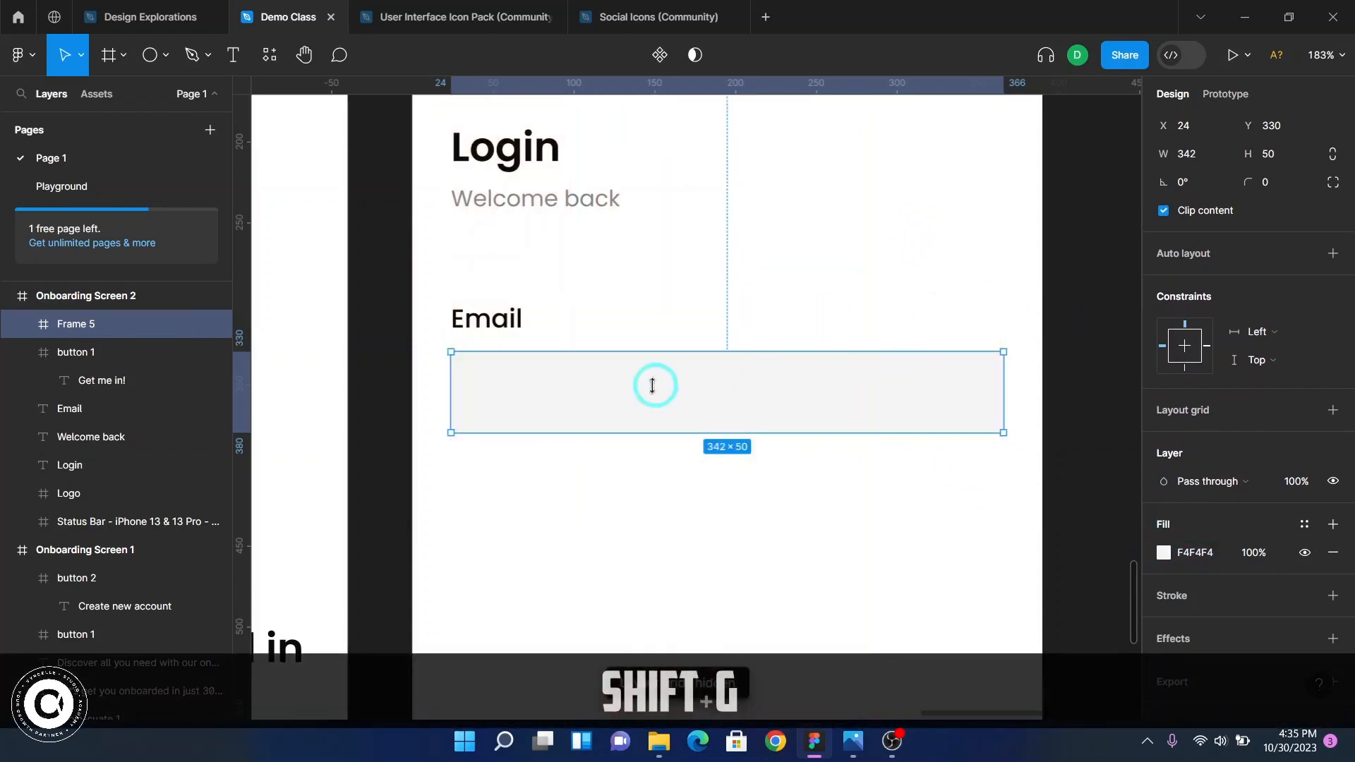
- Duplicate the Email label into the grey input frame at X 15, Y 13
click(496, 320)
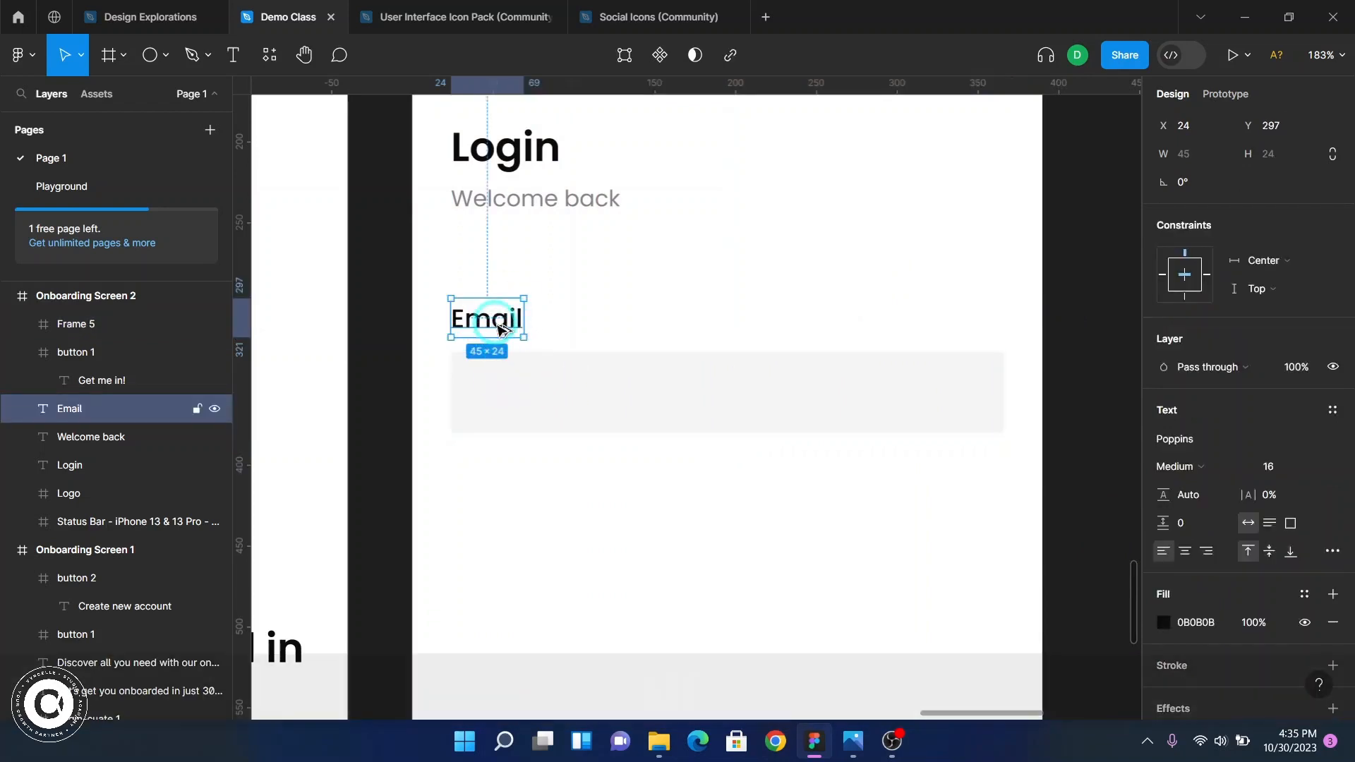
key(alt)
drag(511, 366, 535, 438)
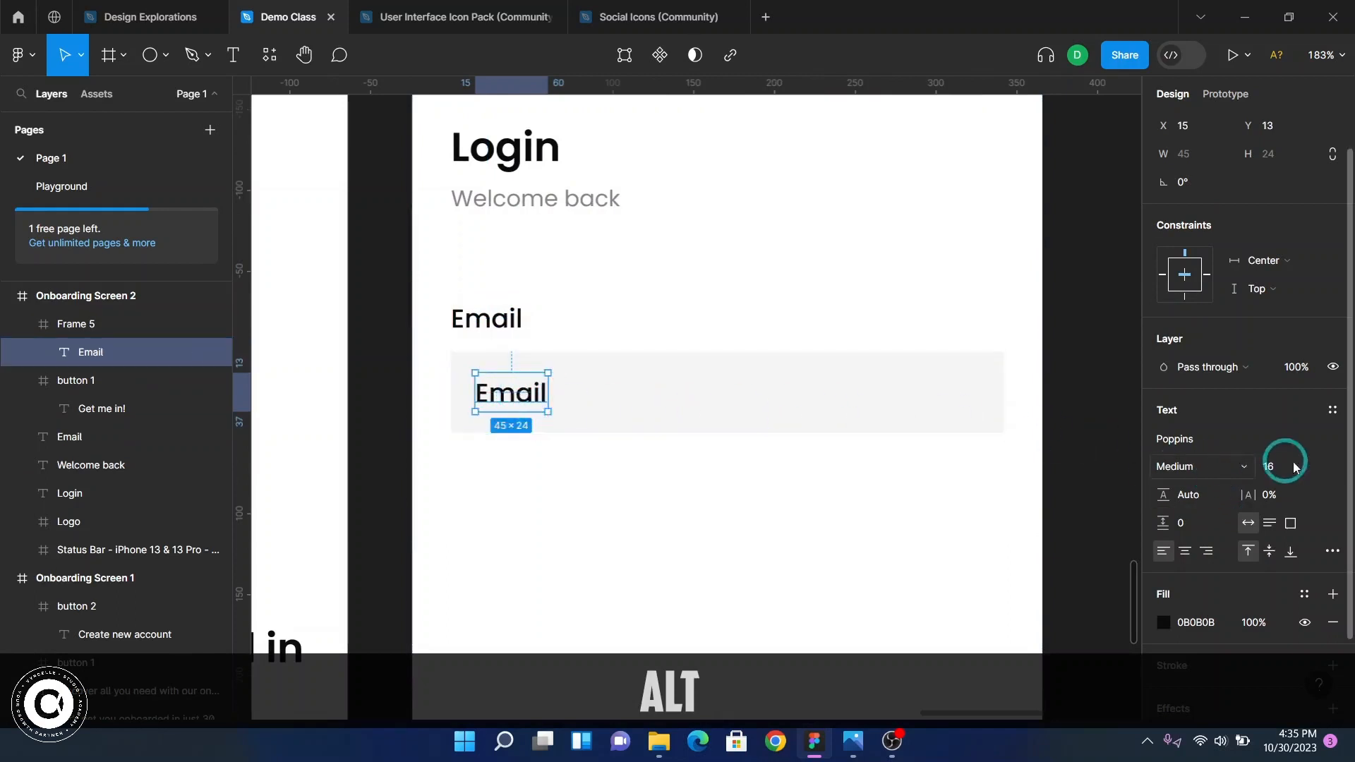
- Set the duplicated Email text inside the input frame to font size 14 and Regular weight
text(14)
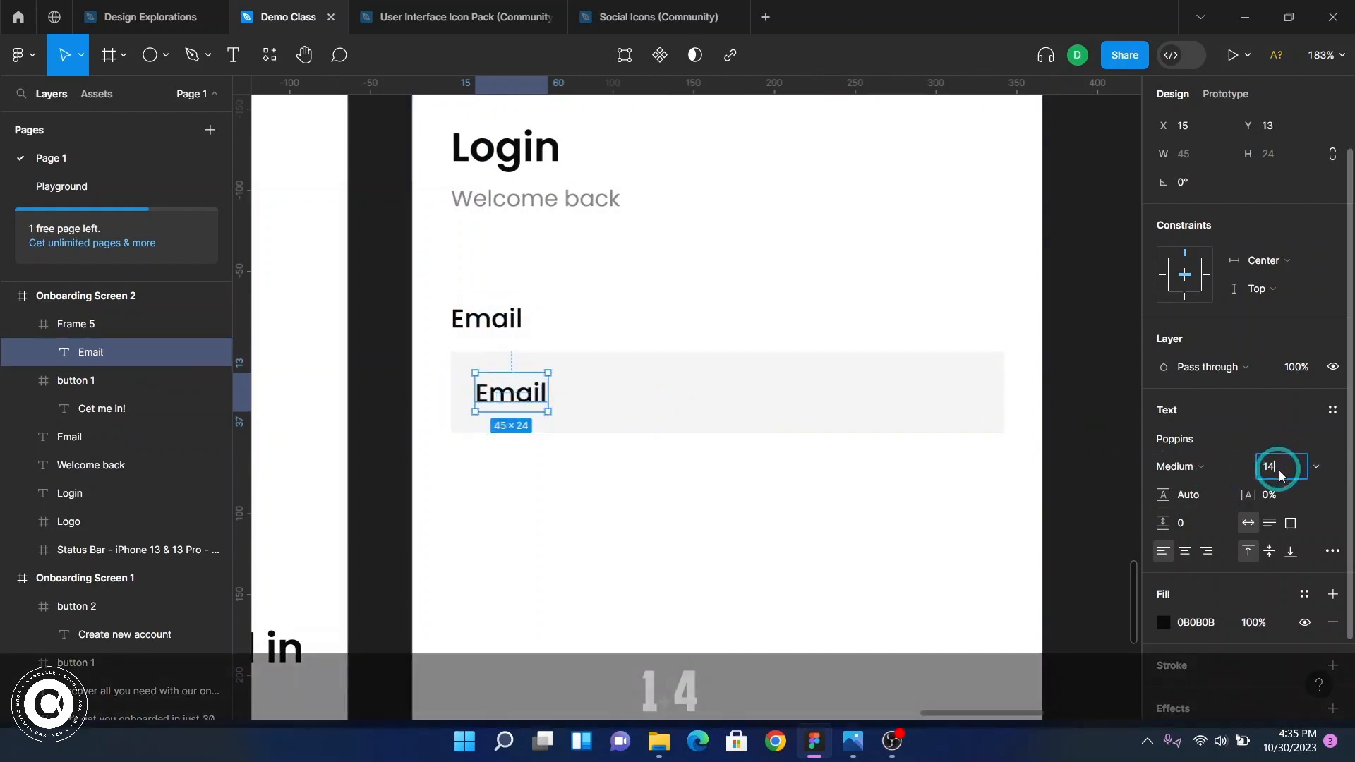
key(Return)
click(1175, 466)
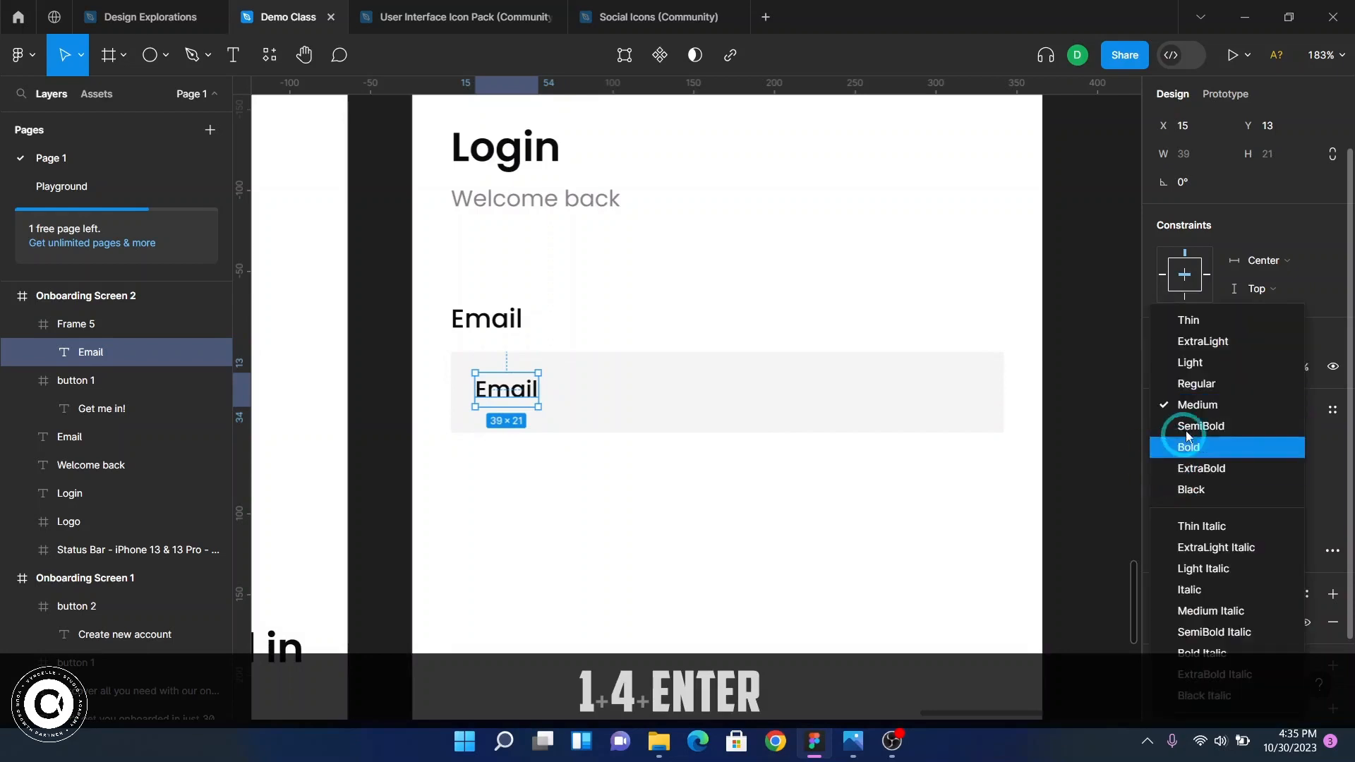
click(1195, 384)
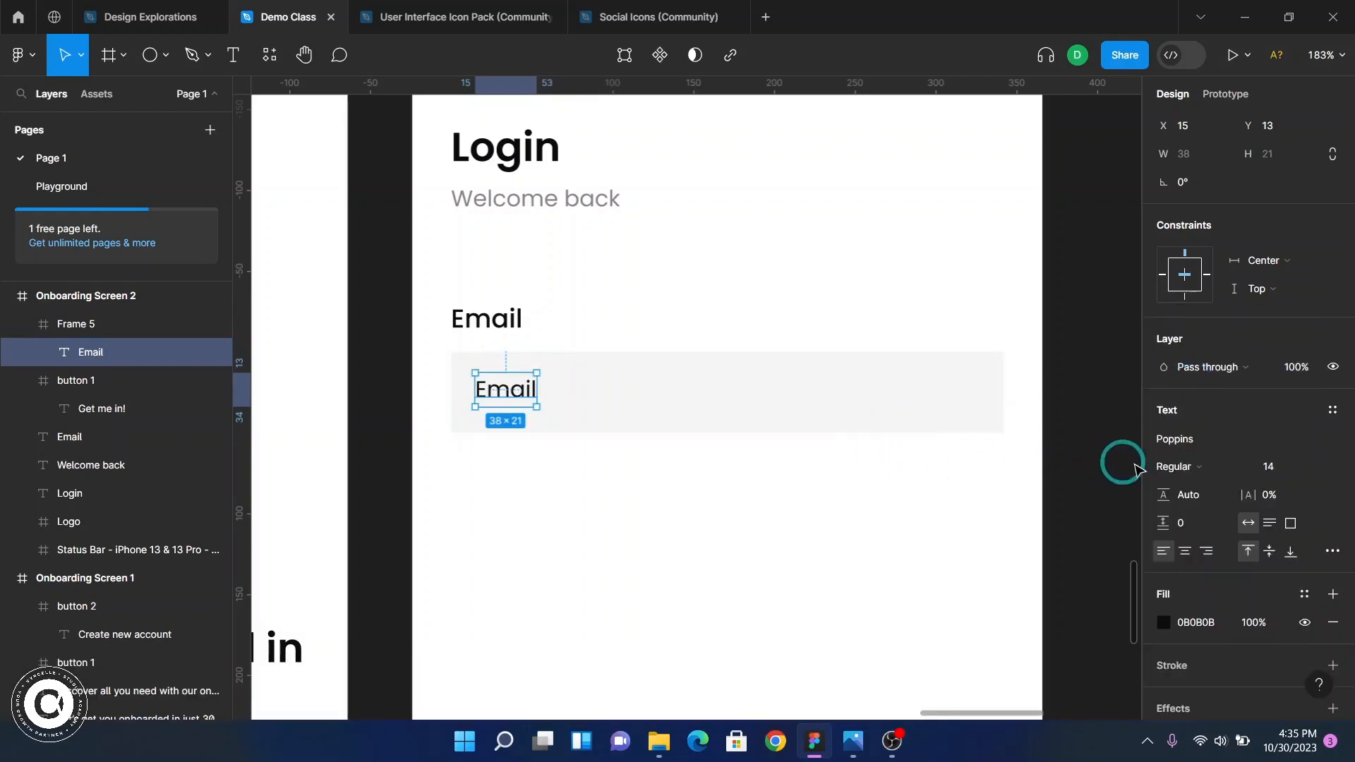
scroll(692, 396, up, 5)
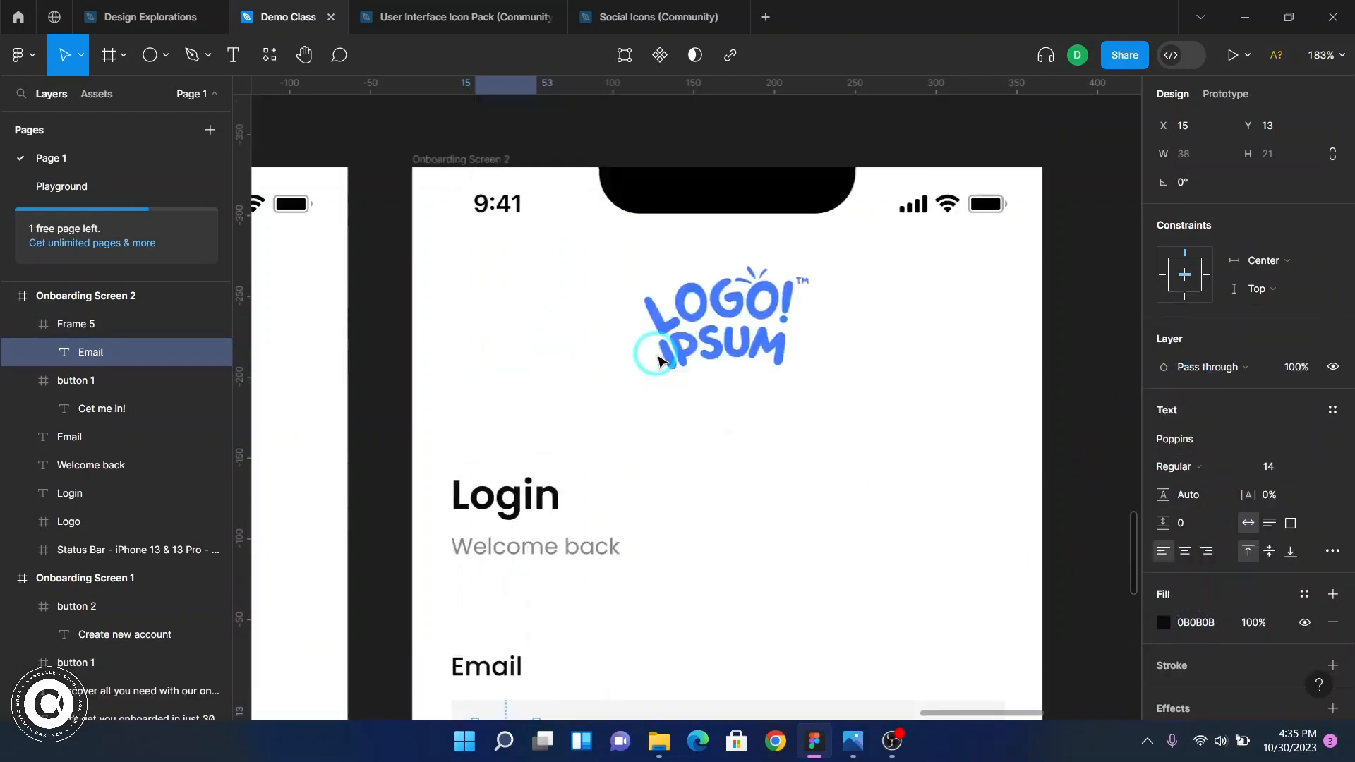
- Copy the fill colour B2B2B2 from the "Enter your email" placeholder on Screen 2
scroll(655, 355, down, 3)
scroll(659, 361, up, 7)
scroll(657, 361, down, 5)
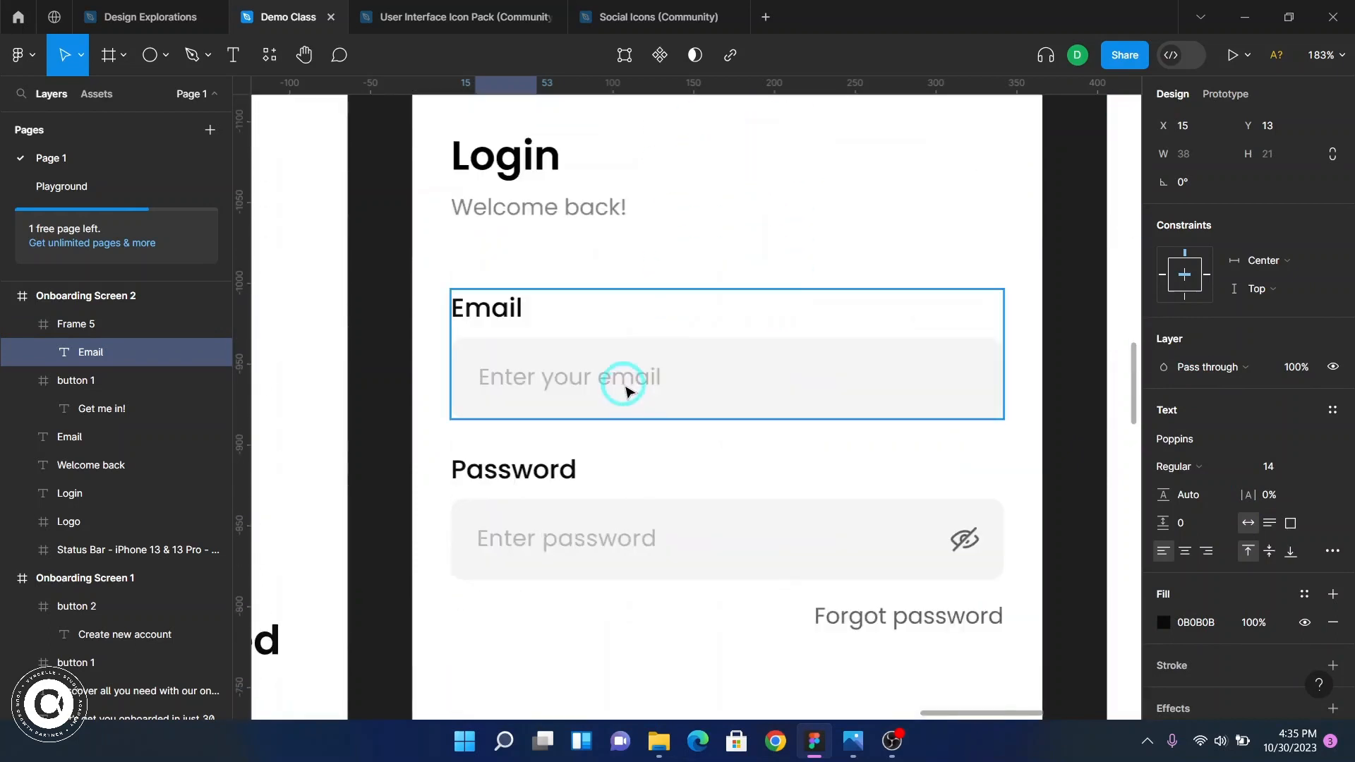
ctrl+click(613, 376)
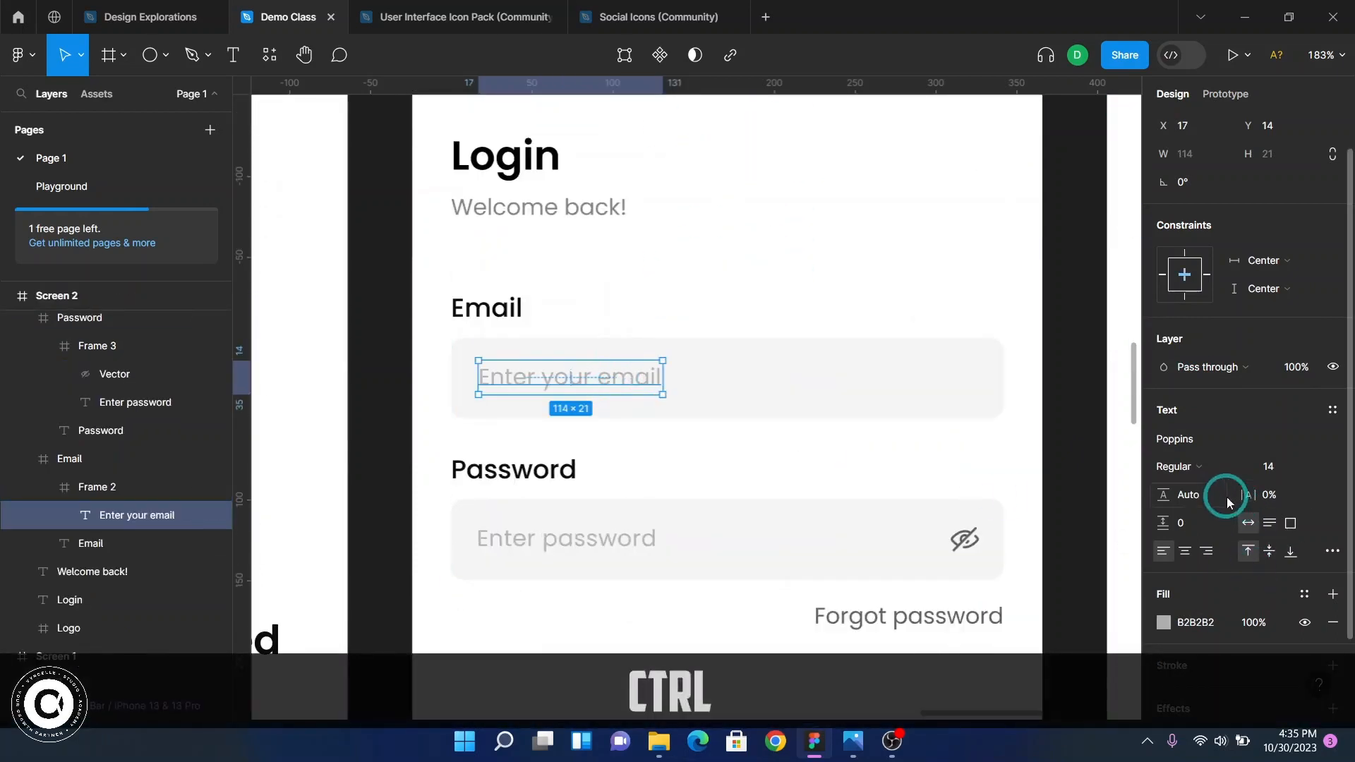
key(F2)
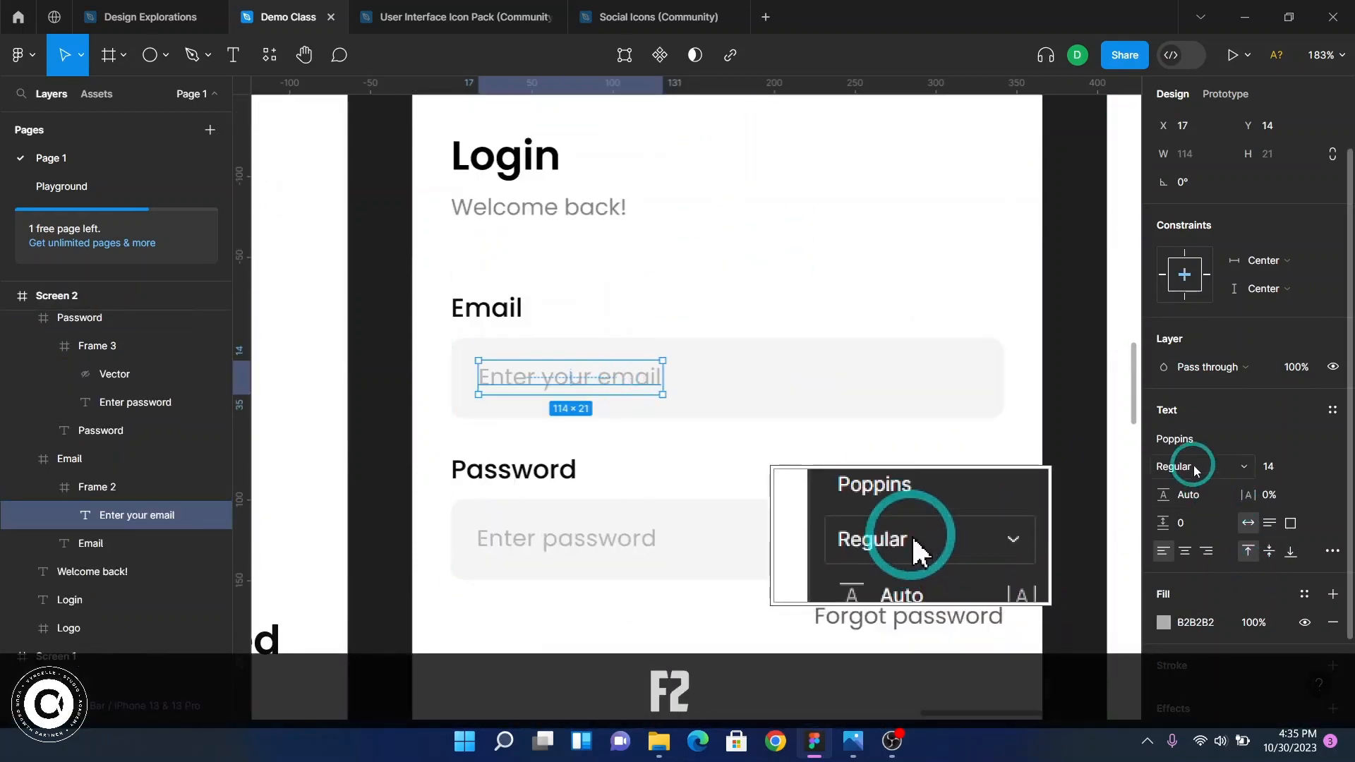
click(1194, 622)
key(ctrl+c)
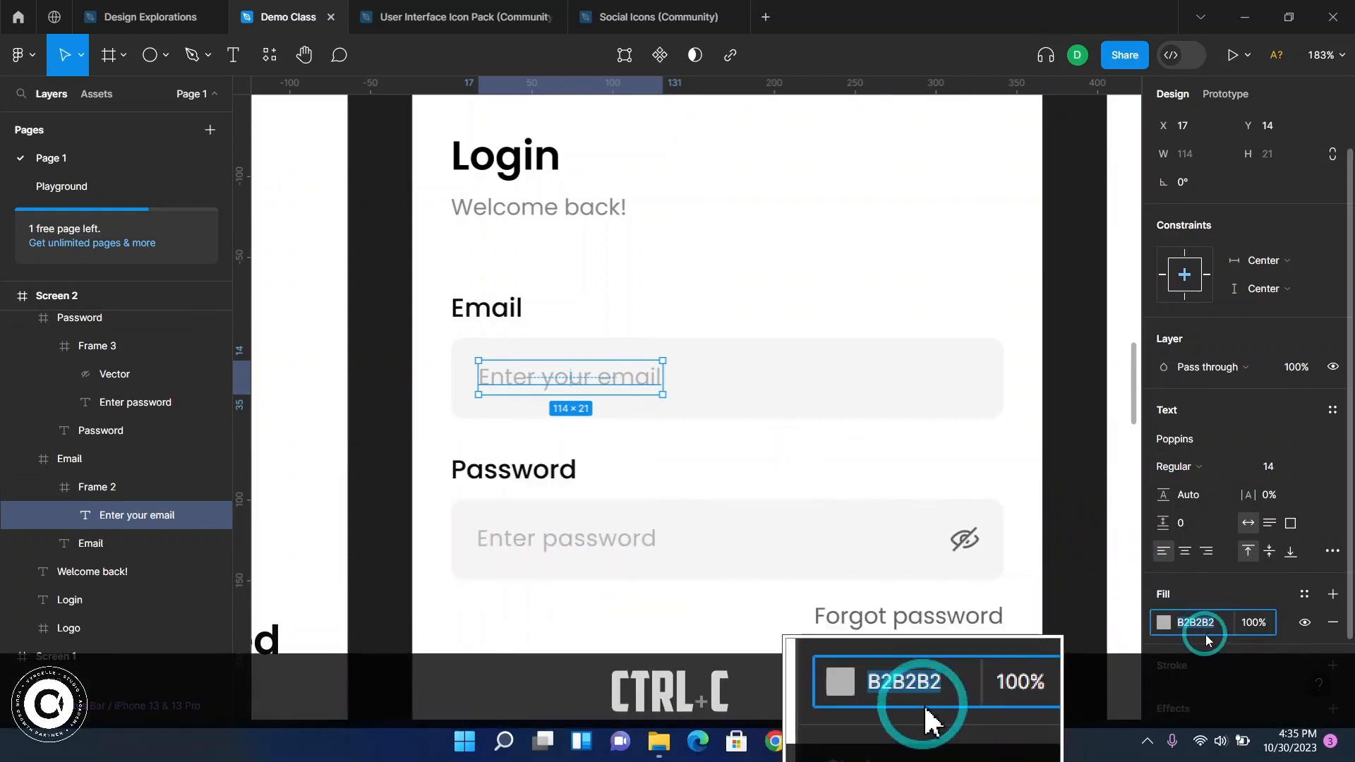
click(771, 443)
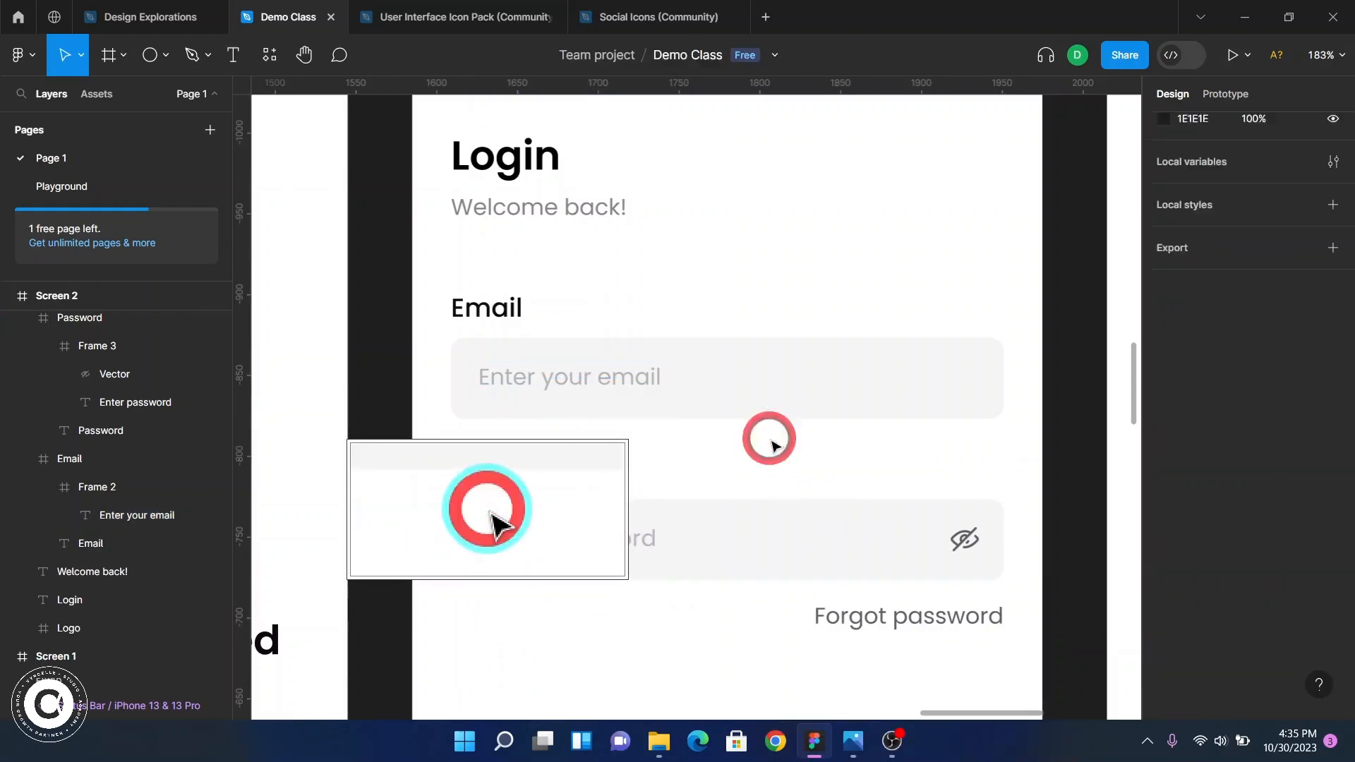
- Set the fill of the Email text inside Onboarding Screen 2's grey input frame to B2B2B2
scroll(772, 443, down, 5)
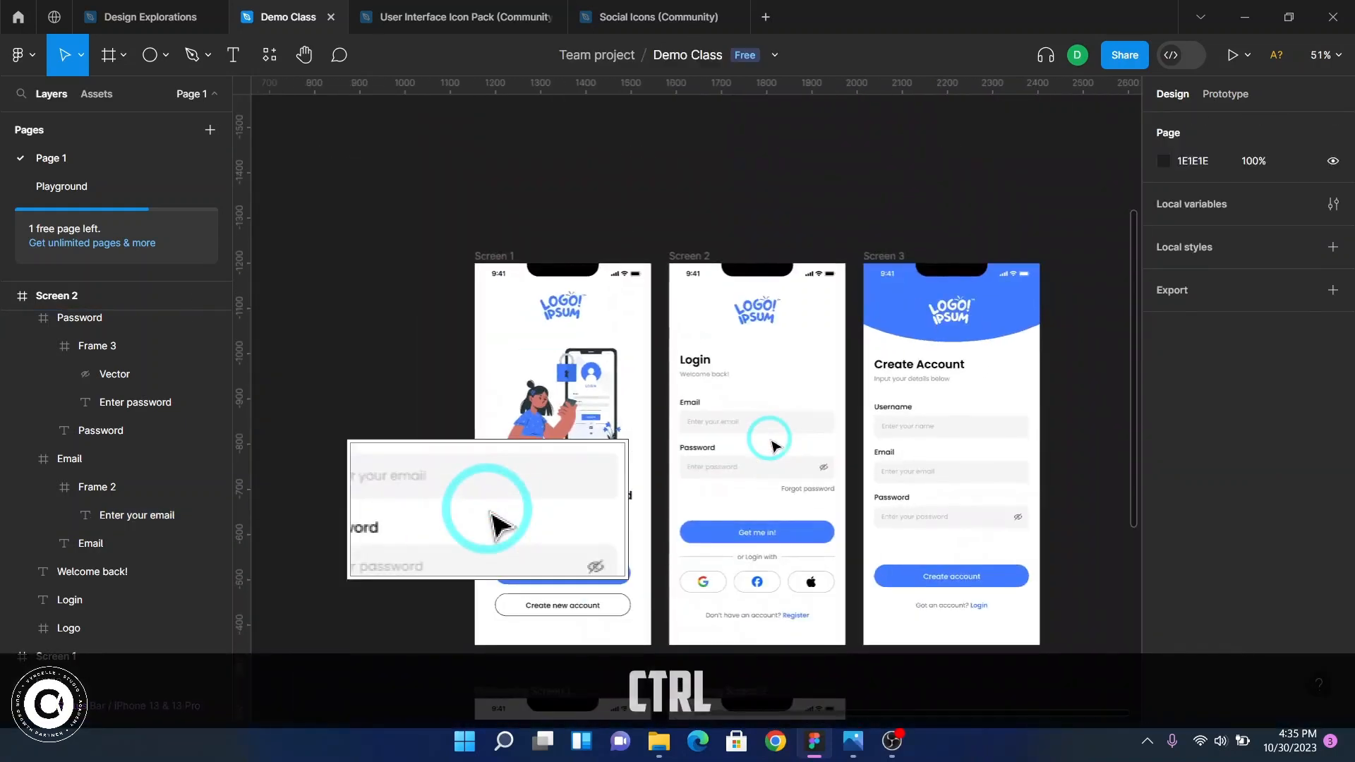
scroll(774, 446, down, 6)
scroll(702, 445, up, 5)
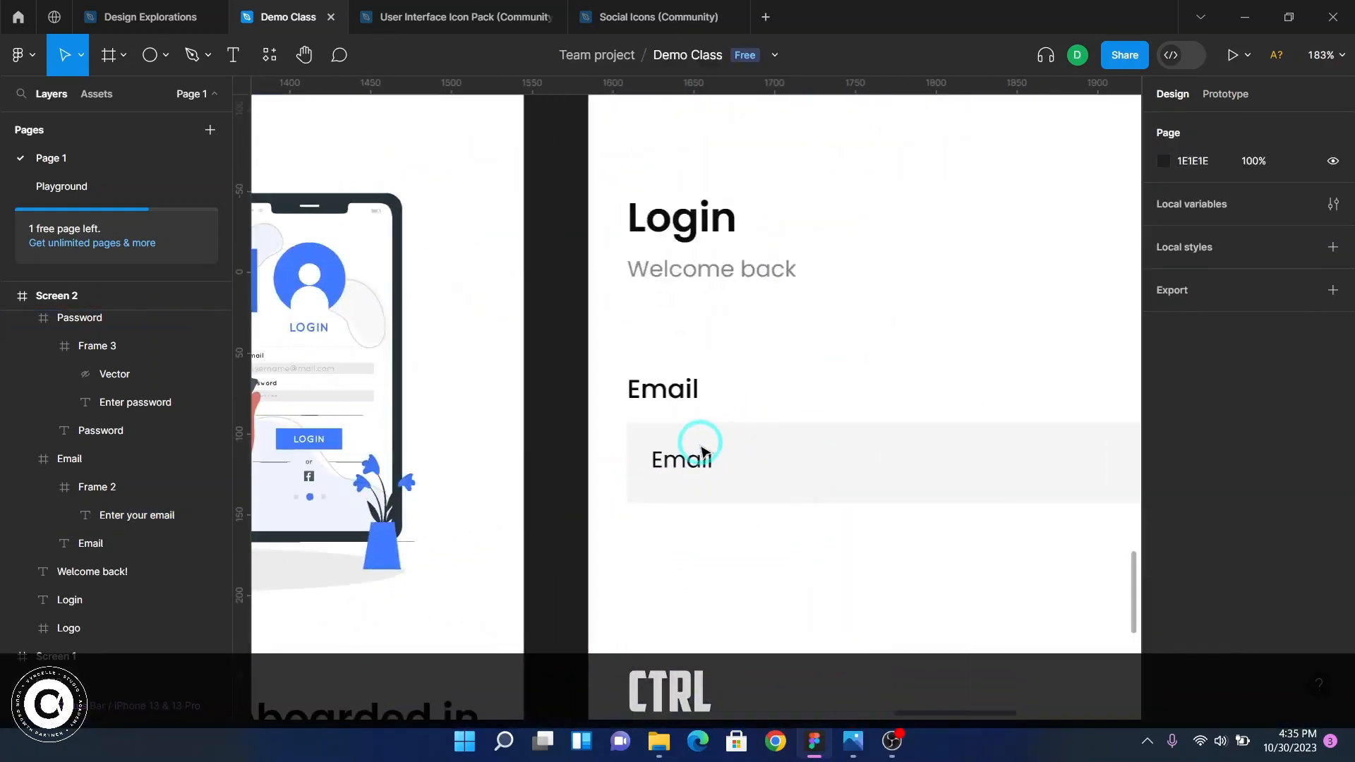
ctrl+click(702, 451)
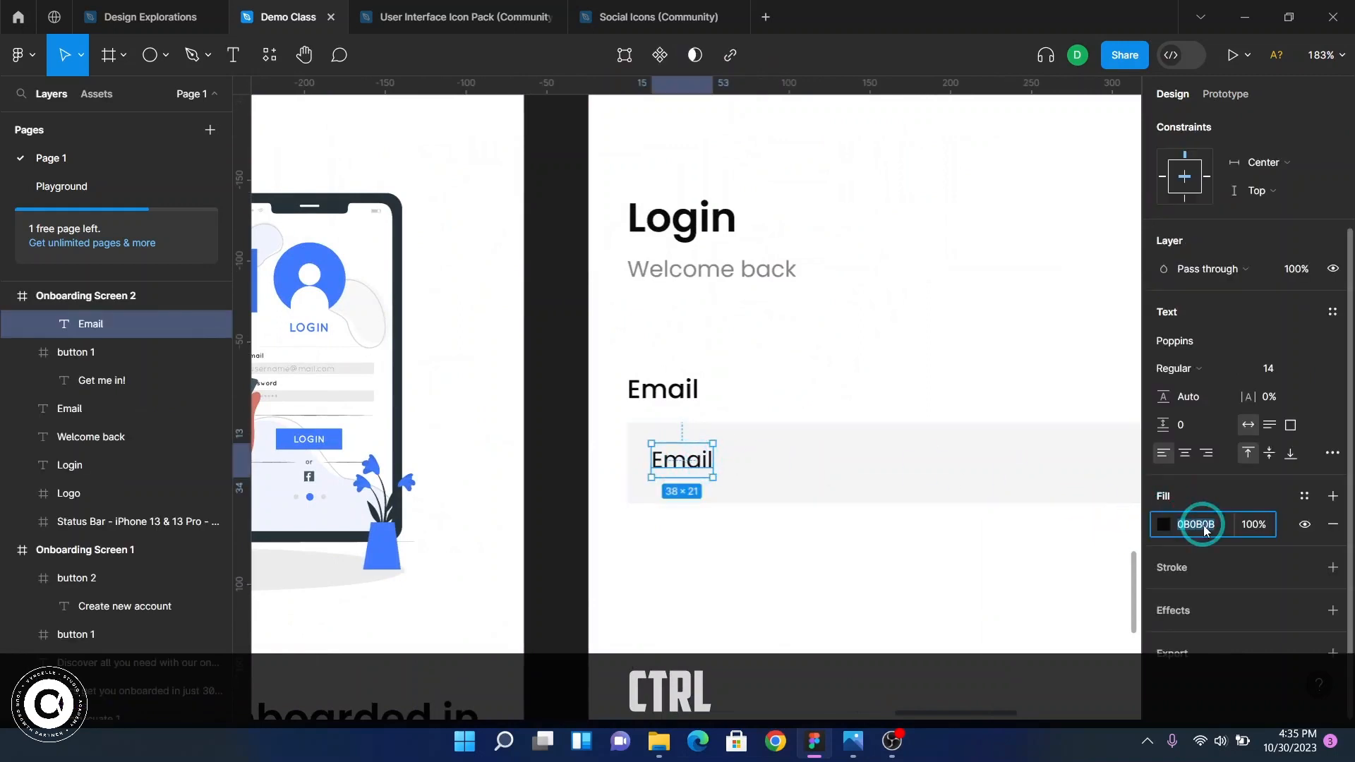
key(Return)
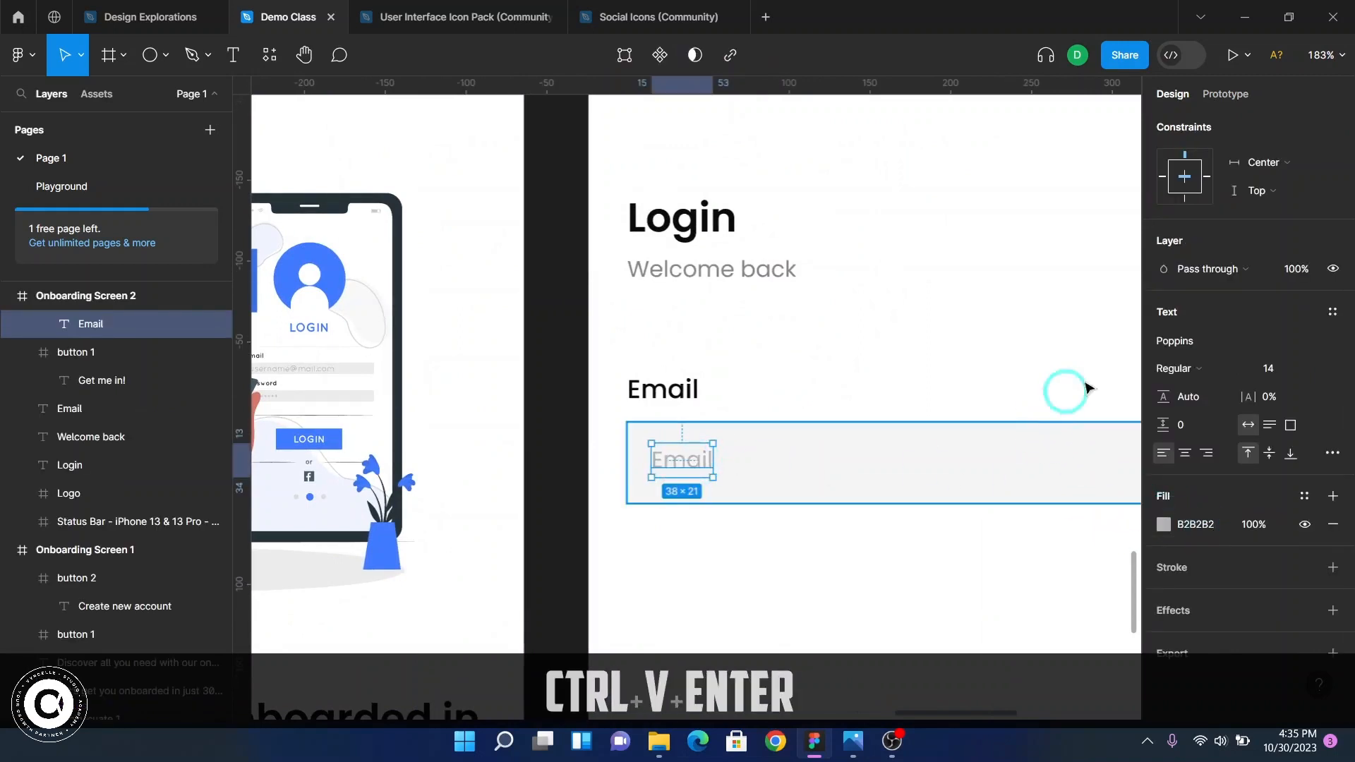
- Centre the grey Email text vertically in its input frame with a Center vertical constraint, and nudge it to X 16
scroll(1295, 232, up, 2)
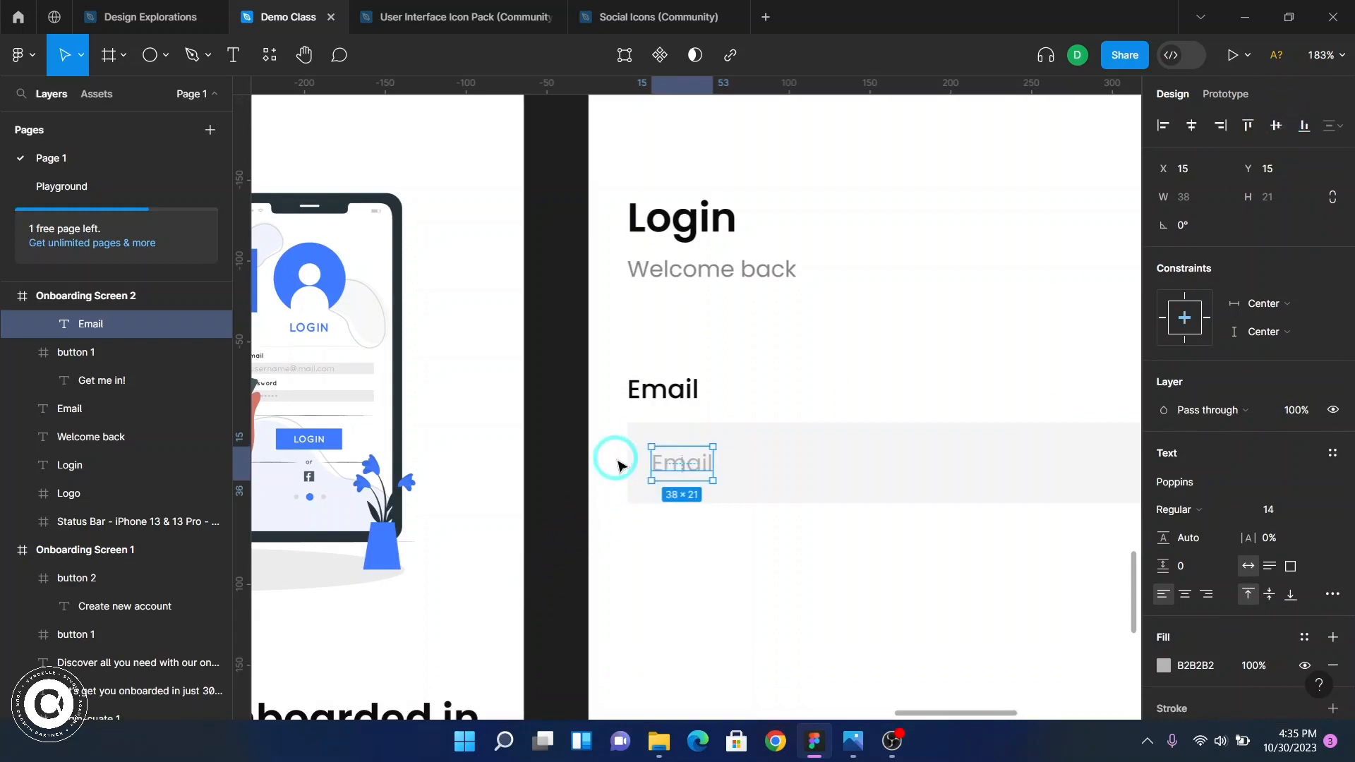
scroll(621, 458, up, 4)
scroll(639, 437, down, 6)
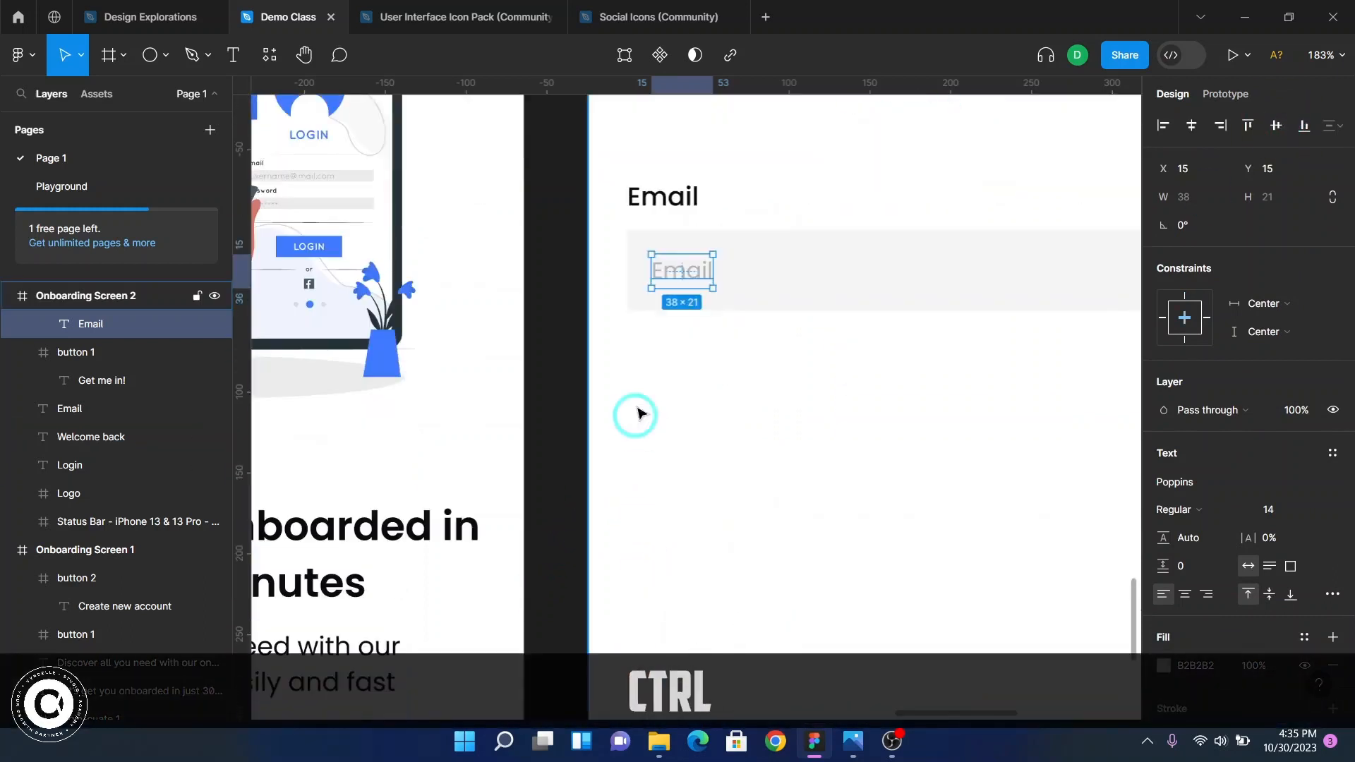
scroll(629, 275, up, 5)
click(625, 254)
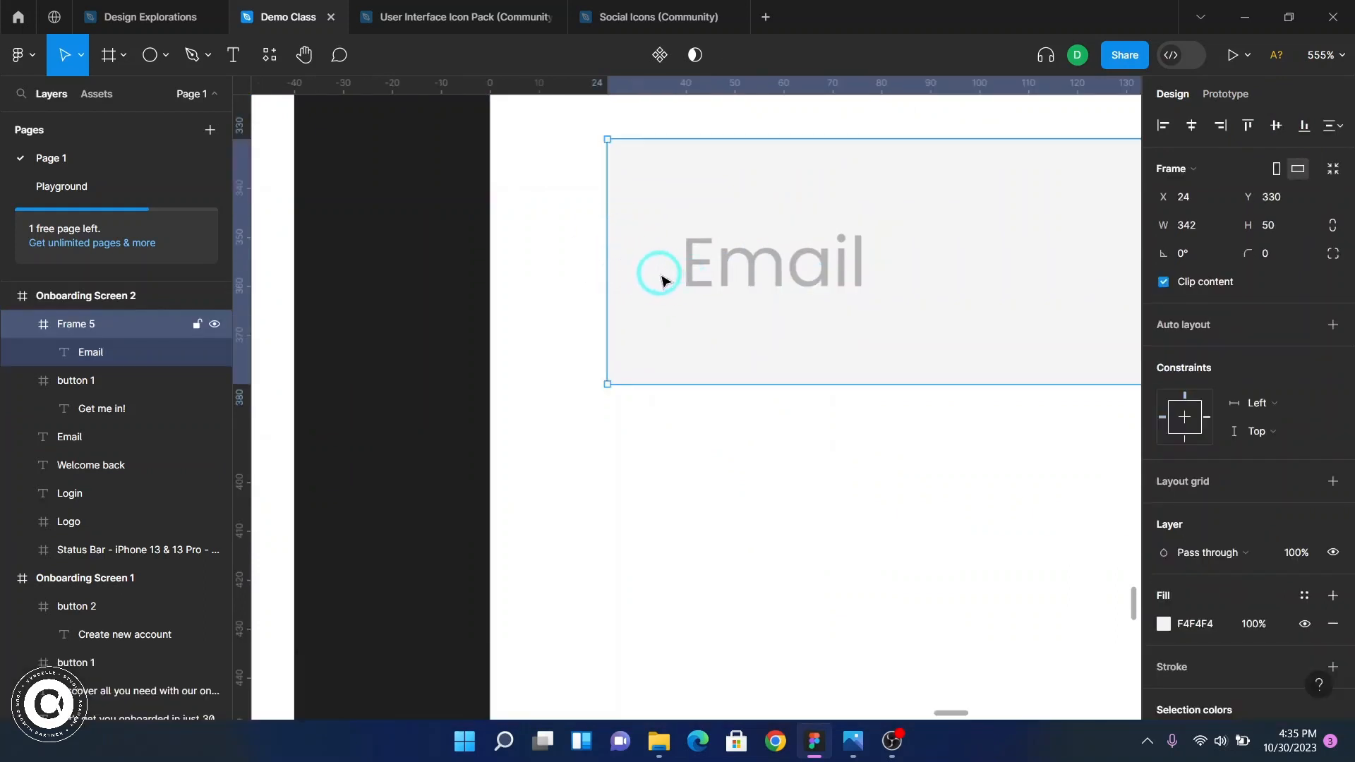
ctrl+alt+click(701, 272)
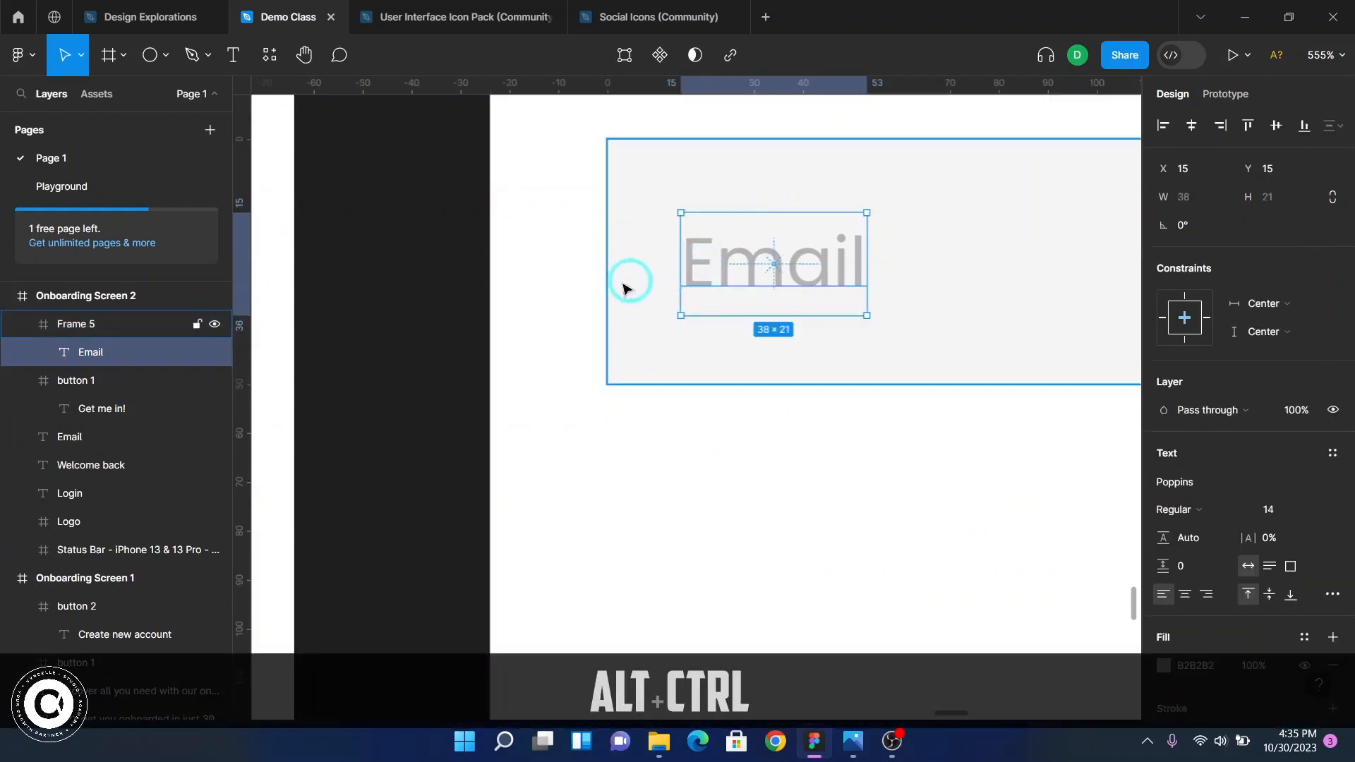
key(alt)
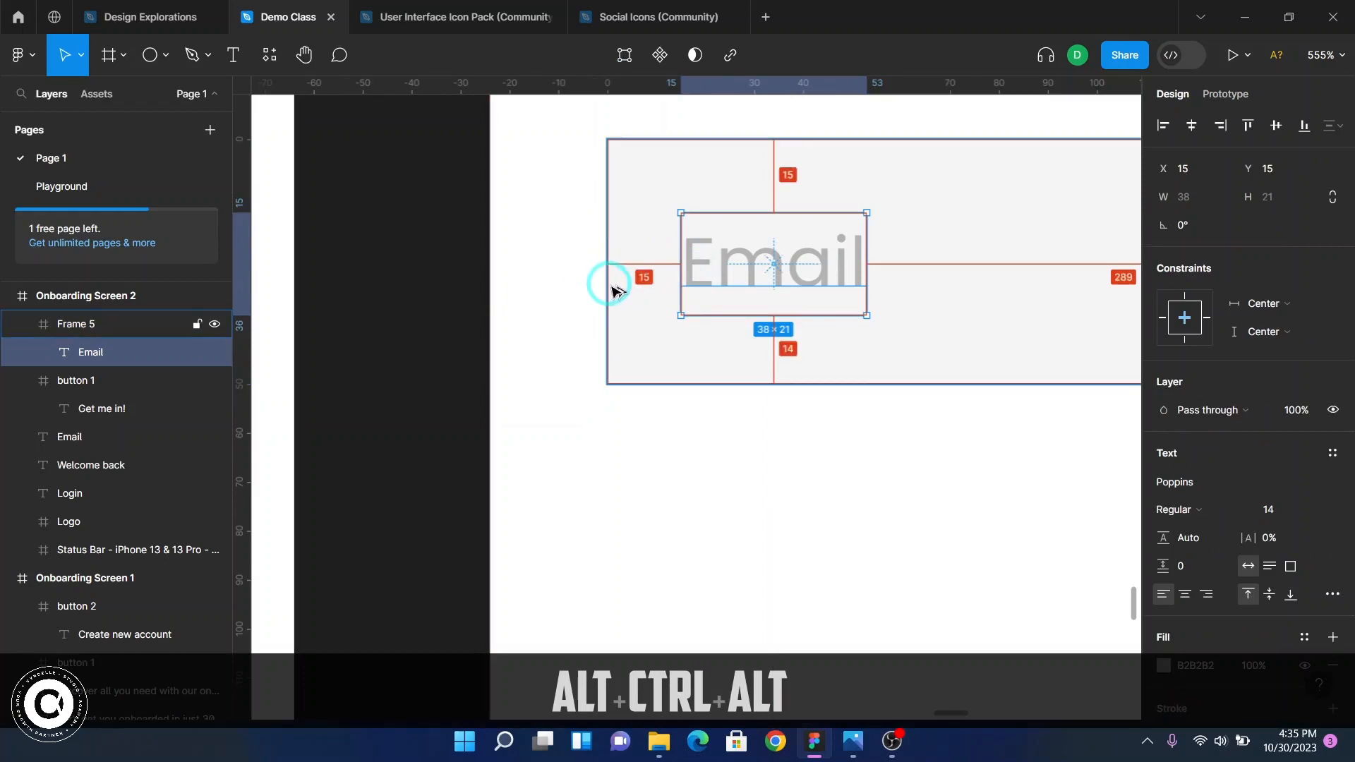
key(Right)
key(alt)
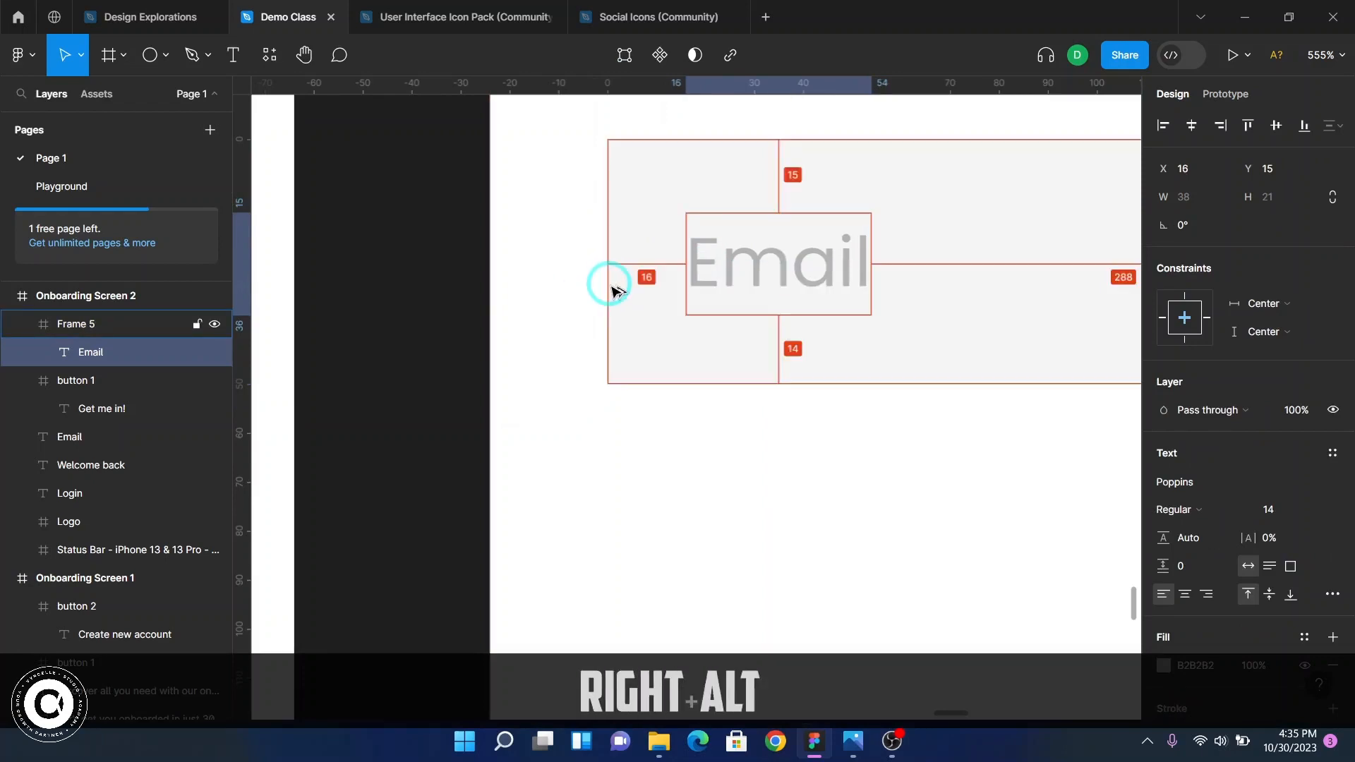
click(801, 438)
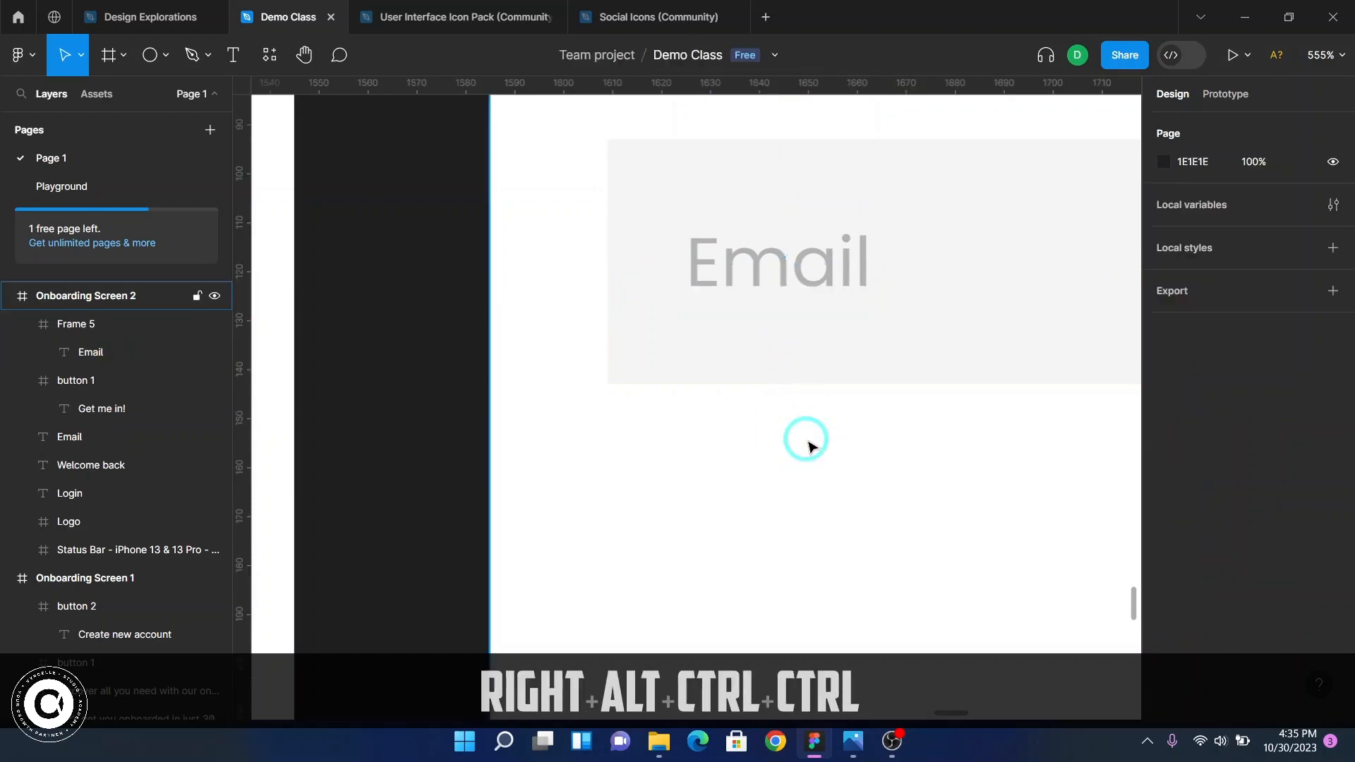
- Check the corner radius of the email input frame on Screen 2
ctrl+scroll(807, 442, down, 5)
ctrl+scroll(809, 444, down, 4)
scroll(823, 388, up, 7)
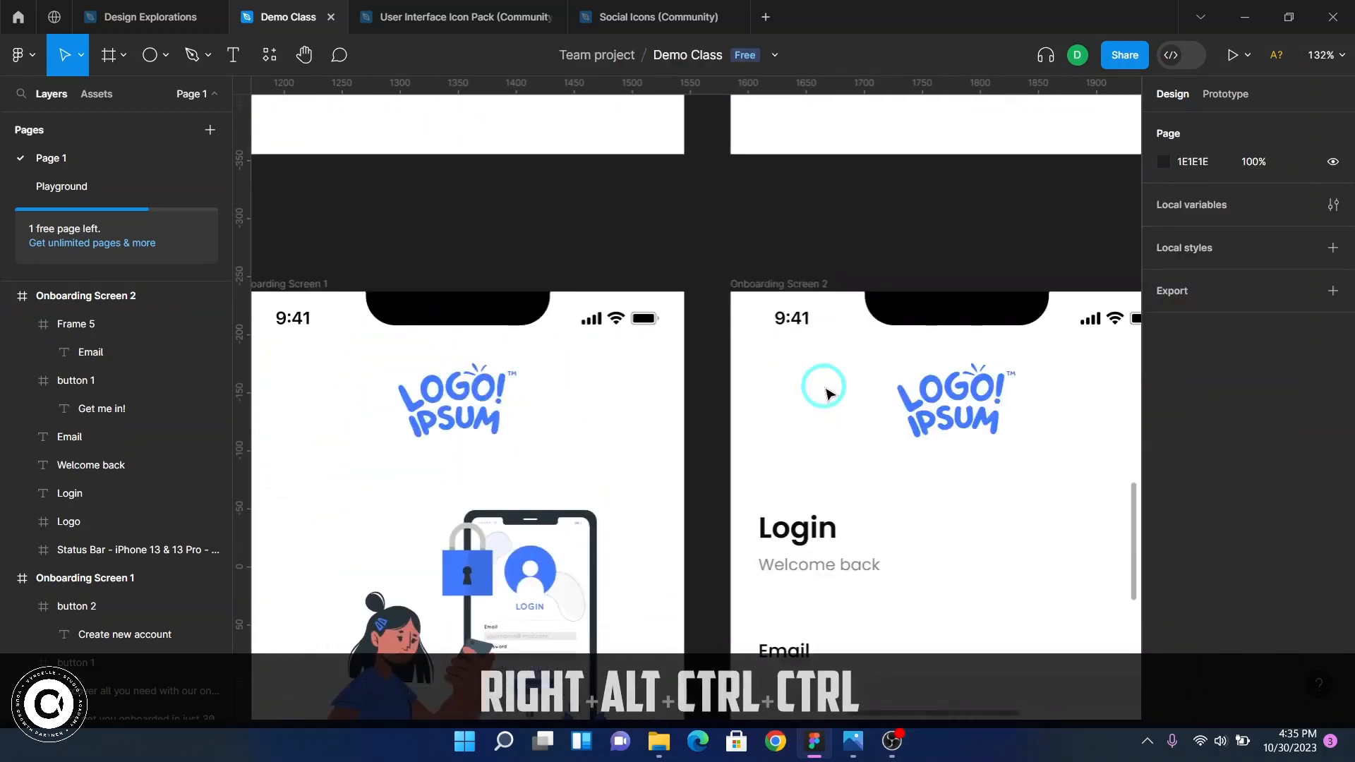
scroll(818, 392, up, 6)
ctrl+scroll(769, 445, up, 8)
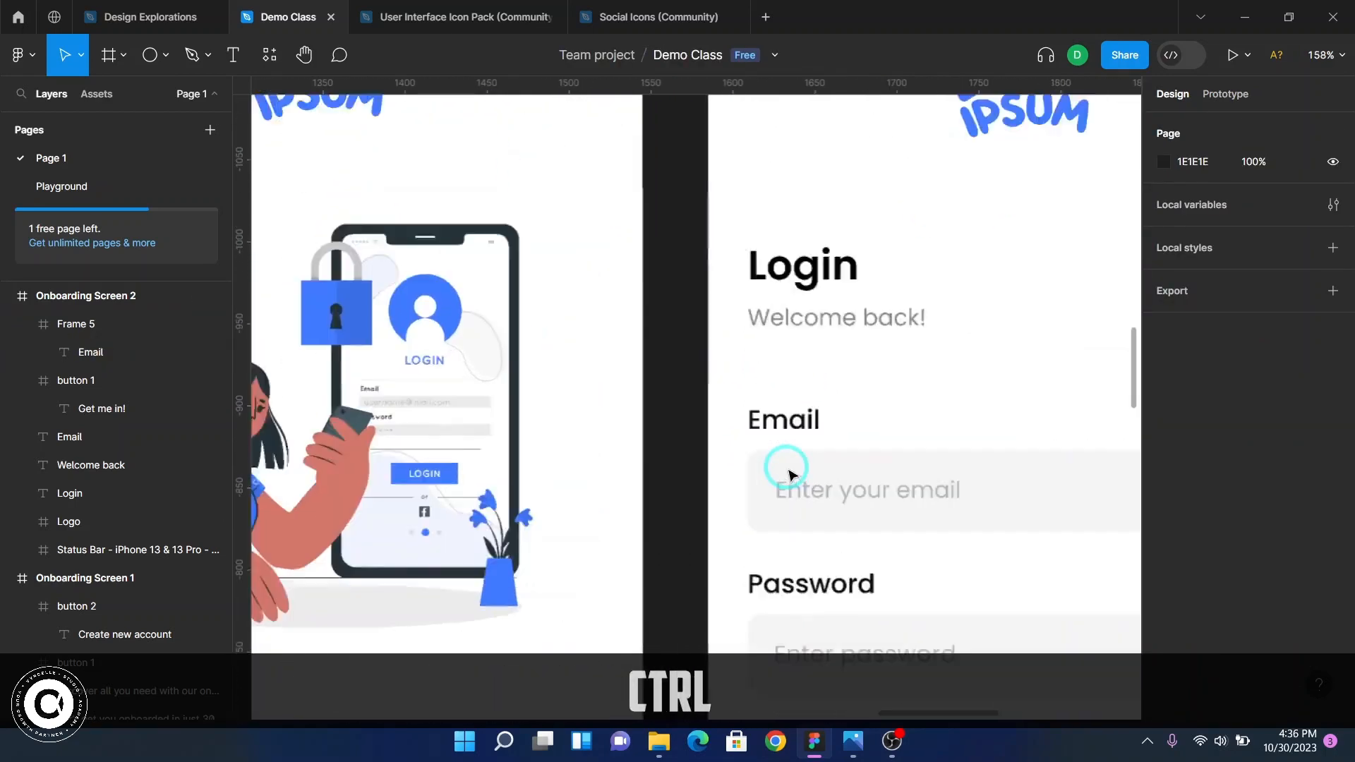
ctrl+scroll(694, 425, up, 2)
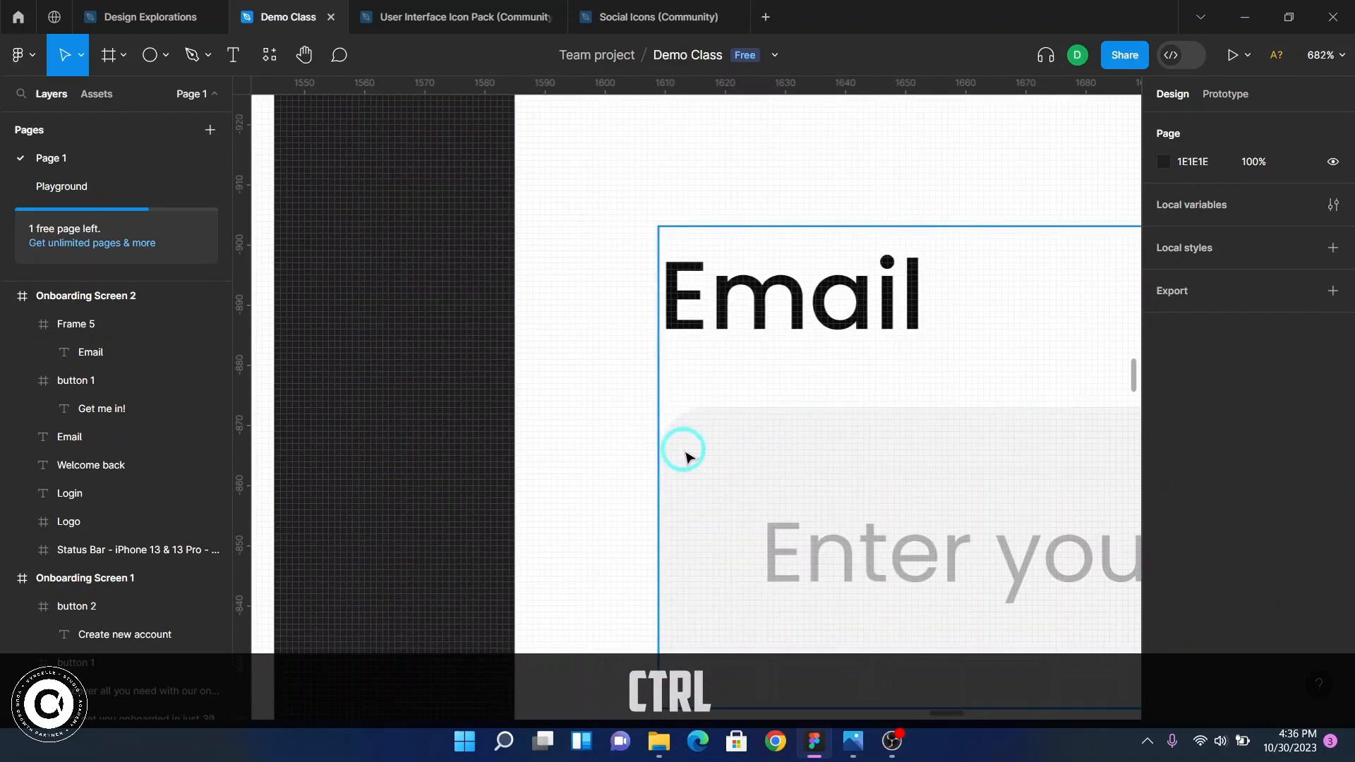
ctrl+click(685, 455)
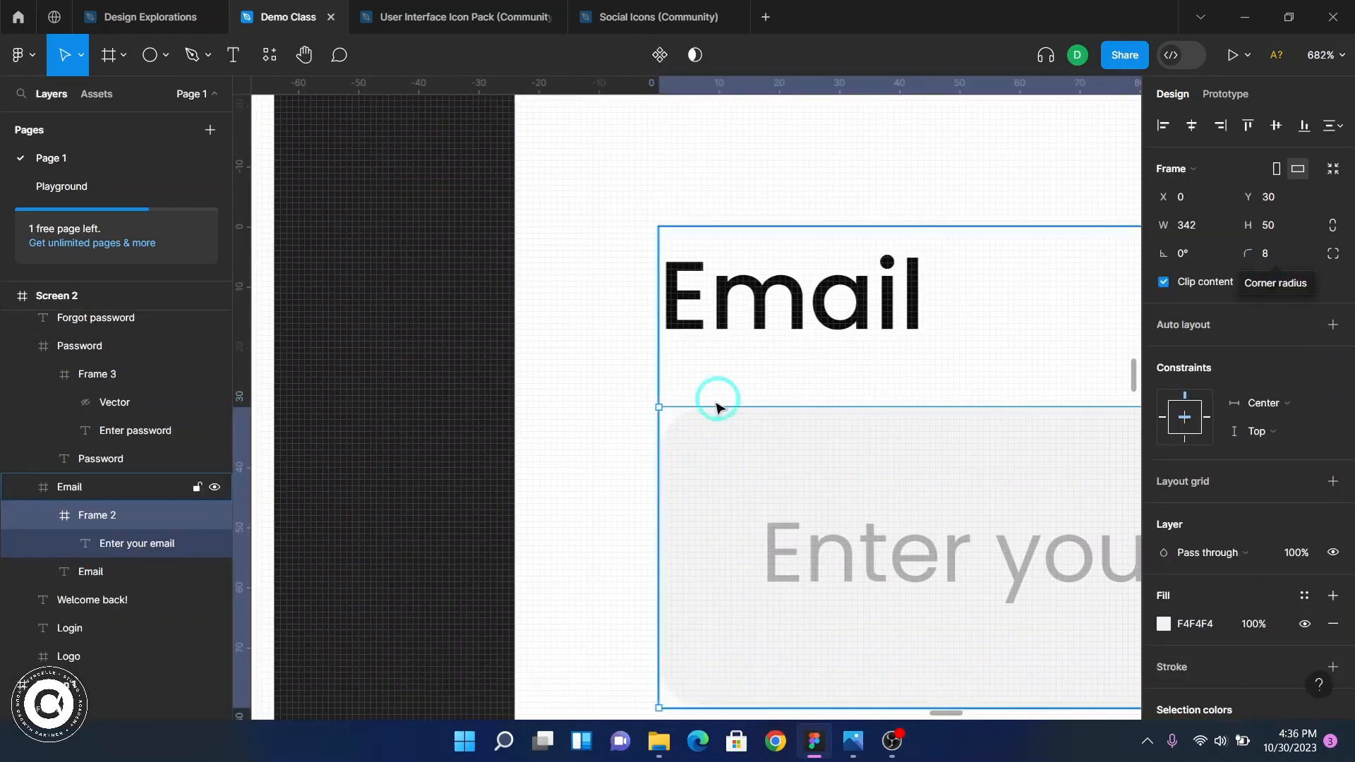
- Set the corner radius of the grey input frame on Onboarding Screen 2 to 8
ctrl+scroll(714, 400, down, 4)
ctrl+scroll(714, 400, down, 9)
scroll(714, 399, down, 8)
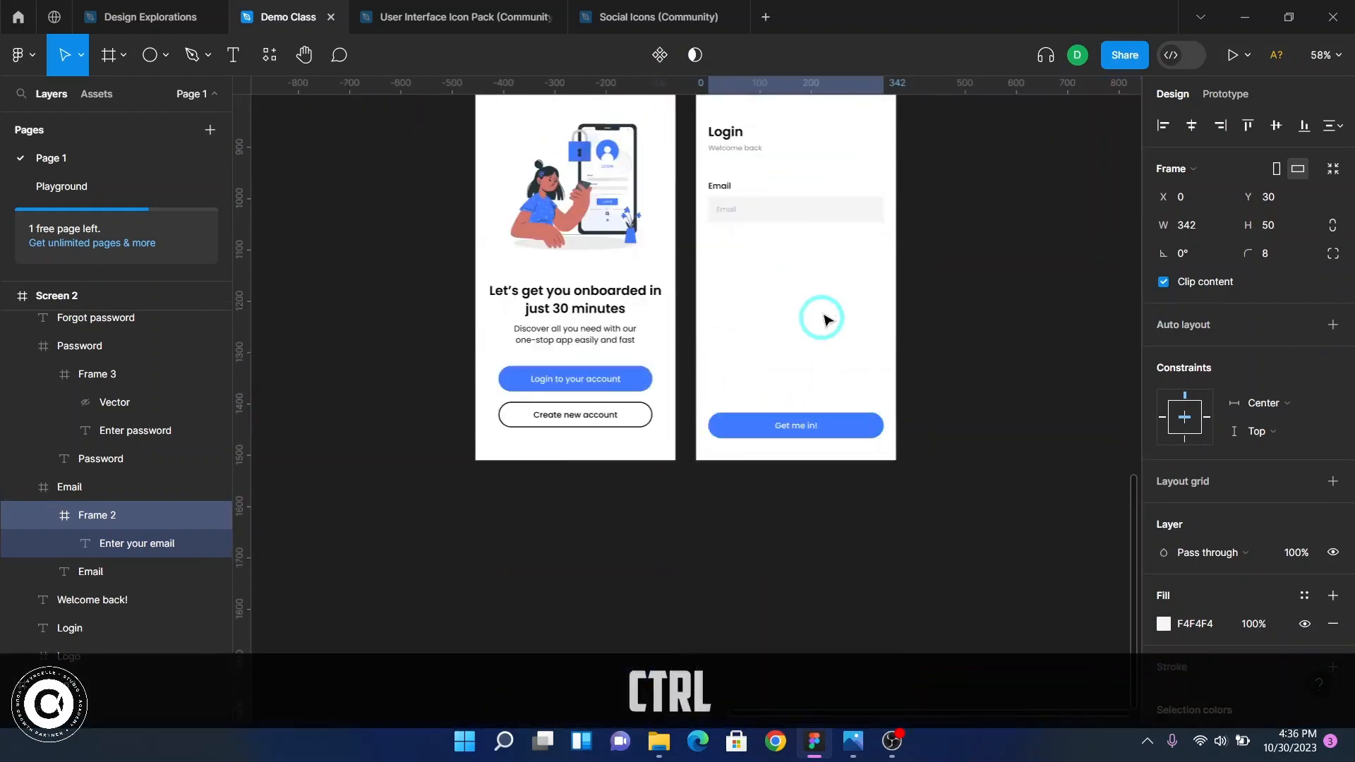
scroll(828, 318, up, 1)
ctrl+click(851, 300)
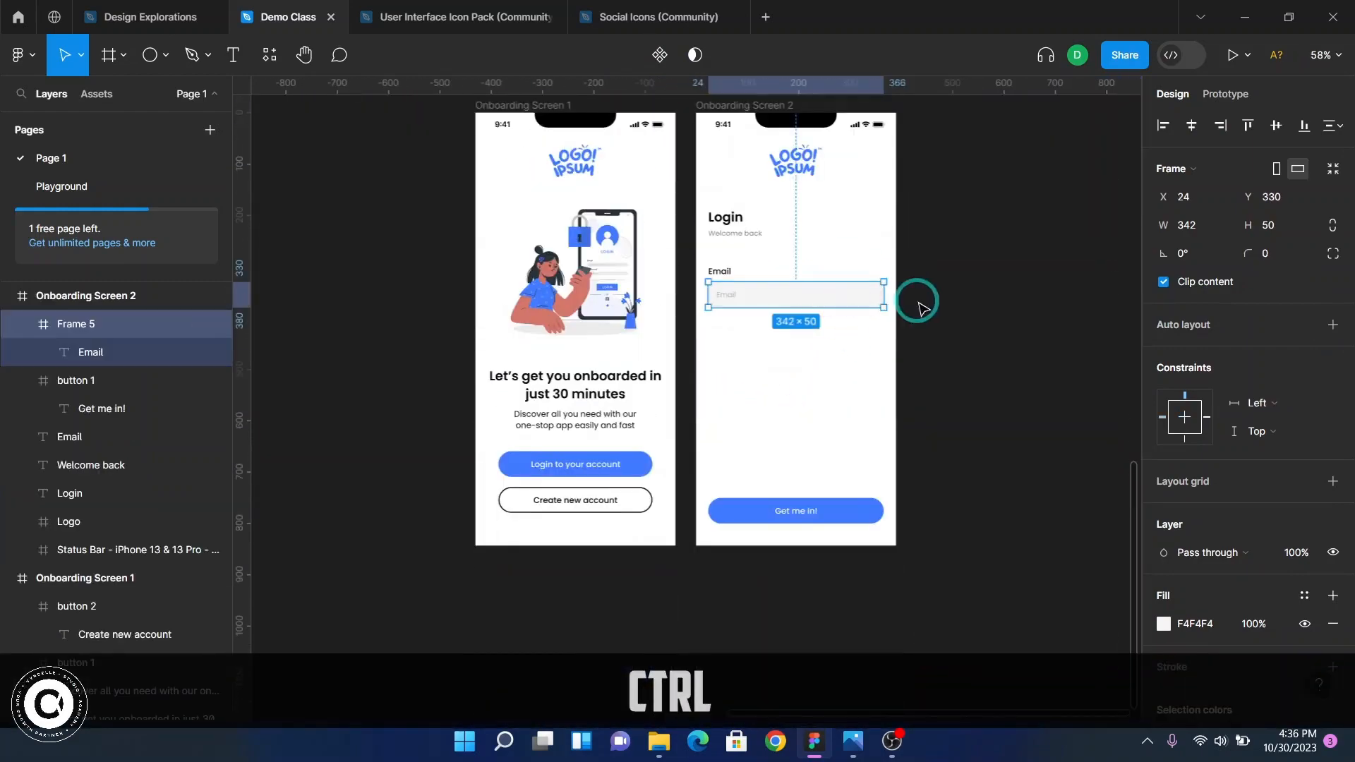
ctrl+scroll(850, 299, up, 5)
key(F2)
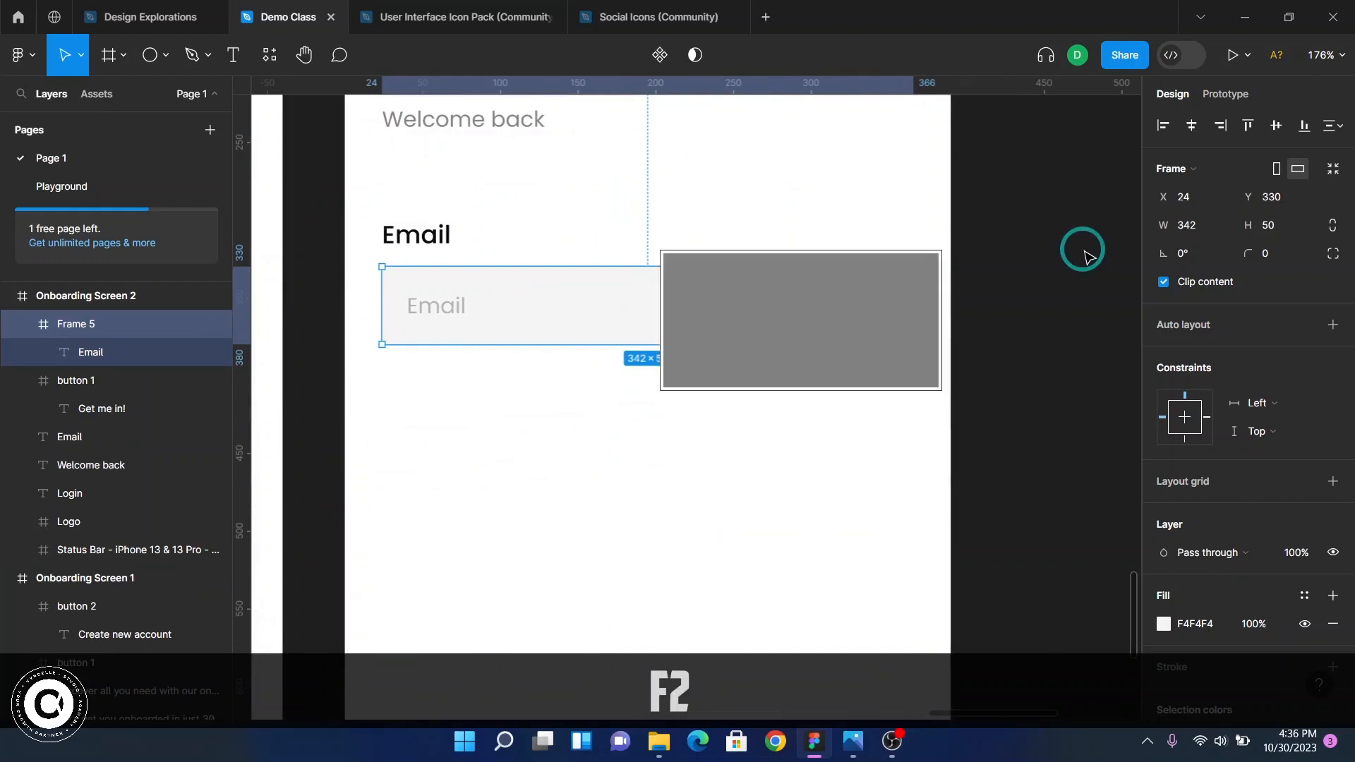
click(1268, 255)
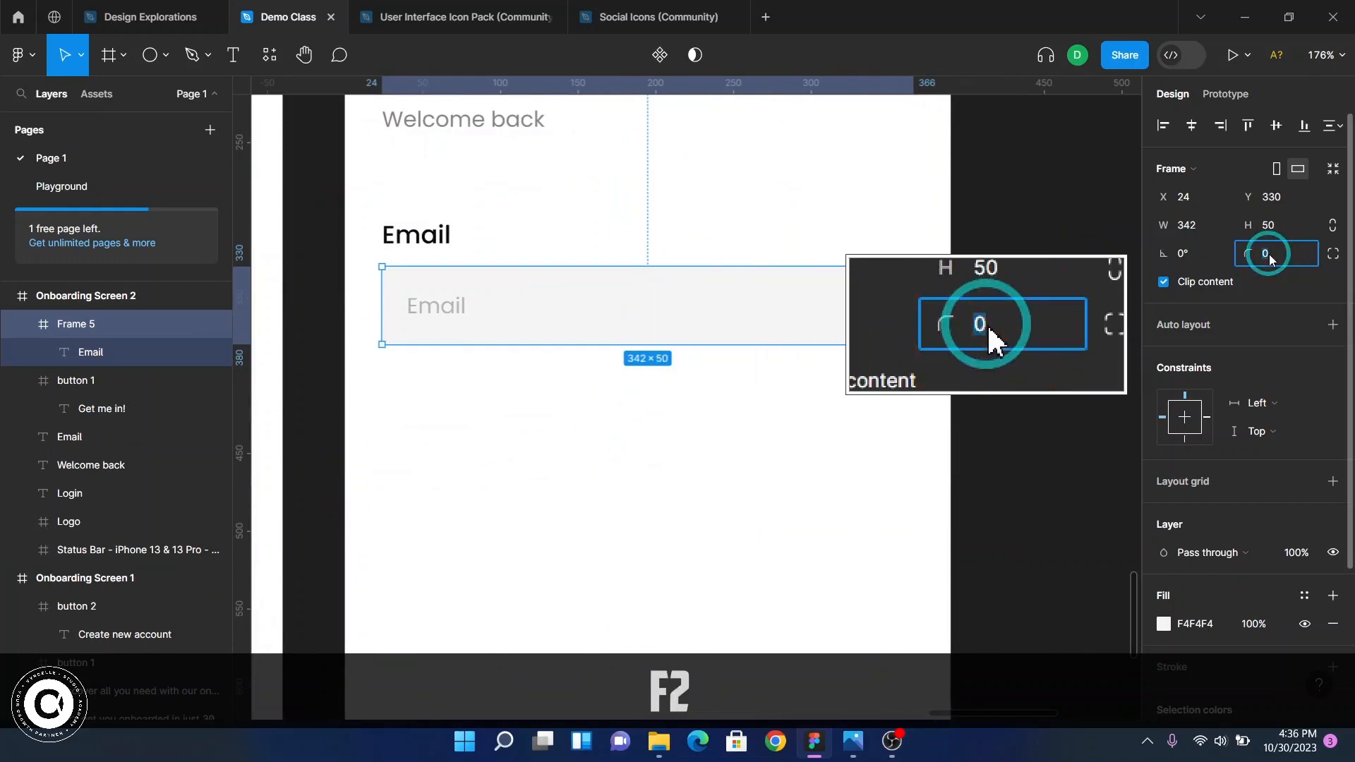
text(8)
key(Return)
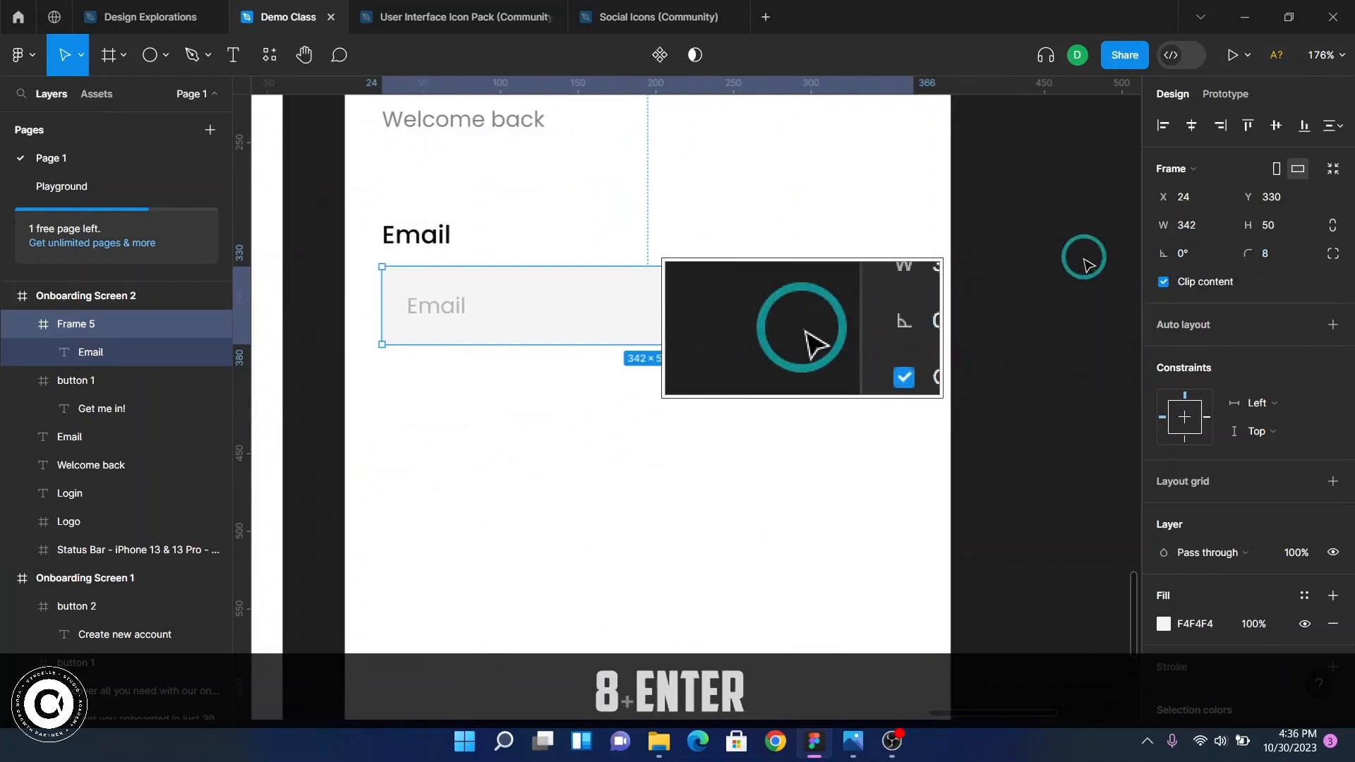
key(F2)
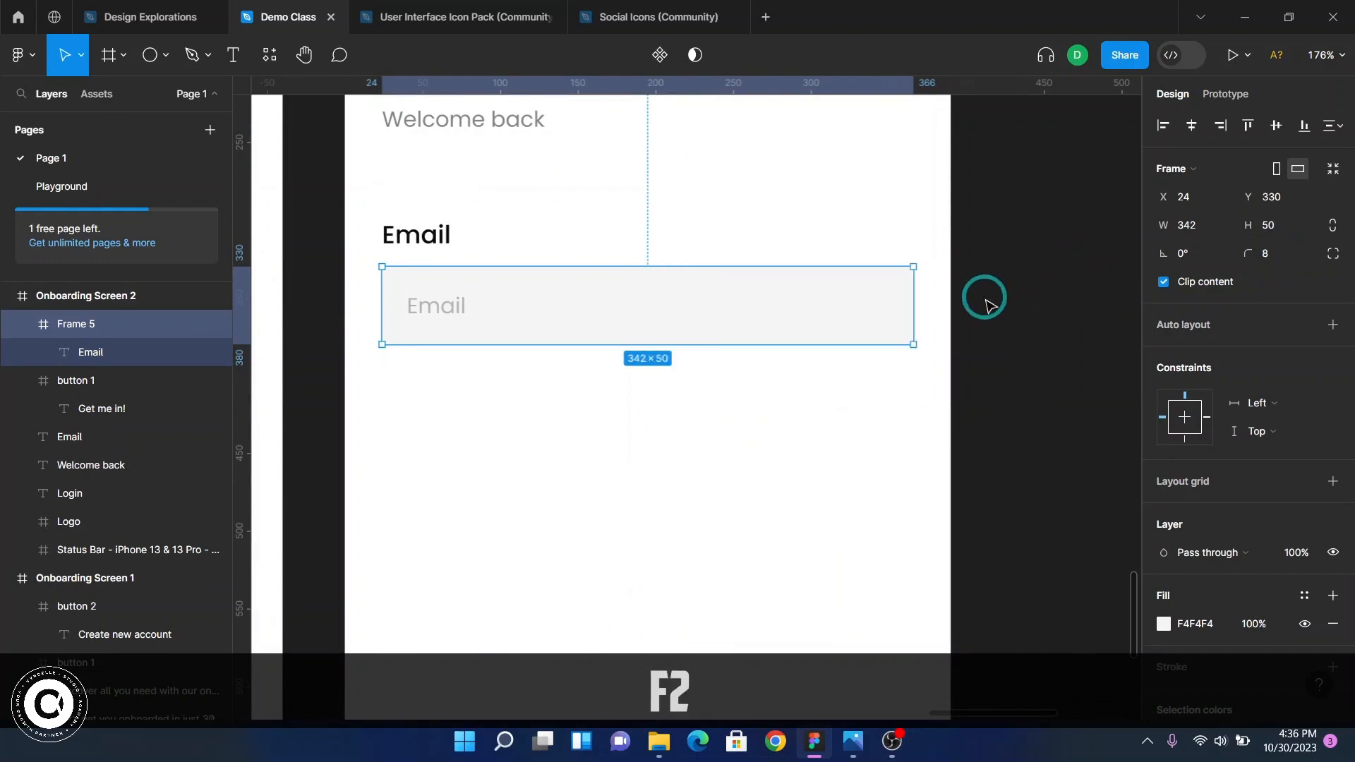
click(1006, 370)
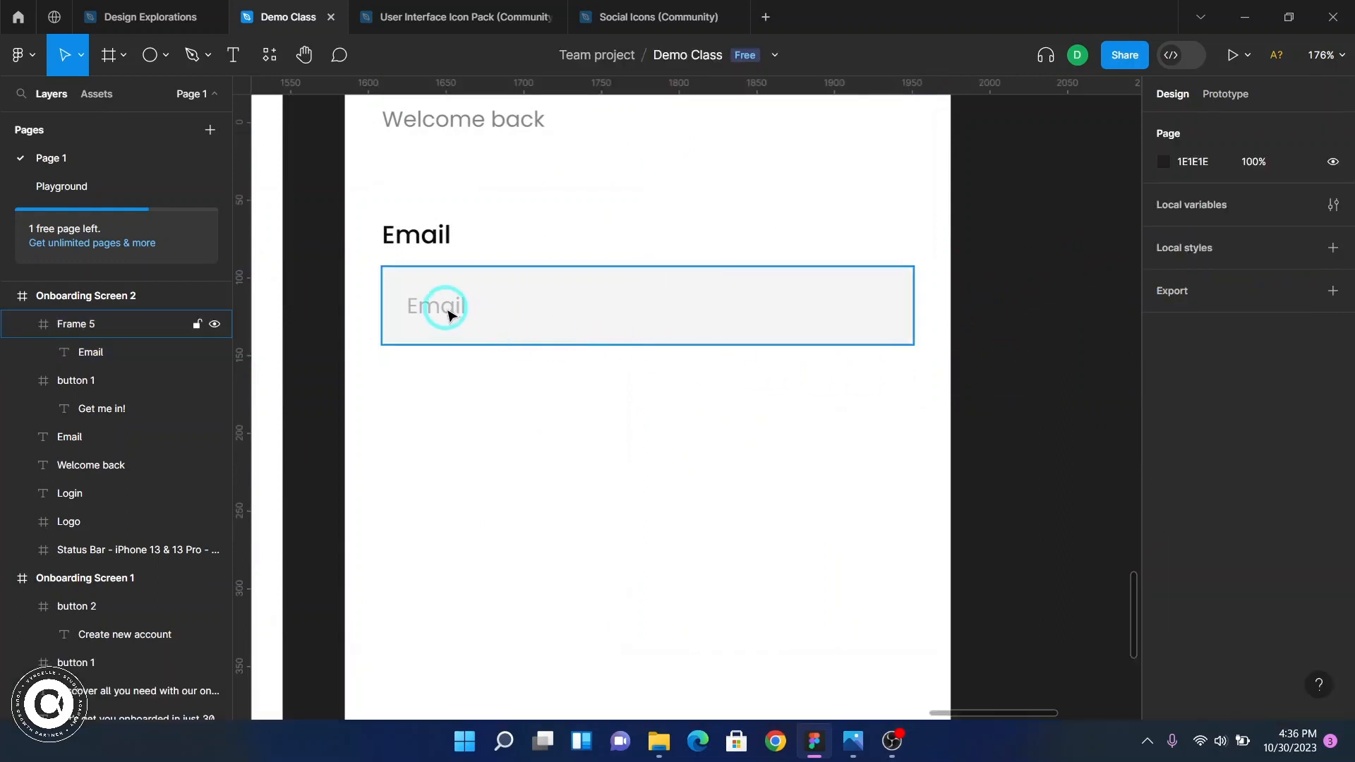
- Replace the grey text inside the input frame with "Enter your email", keeping it at X 16
key(ctrl)
click(449, 315)
ctrl+click(448, 315)
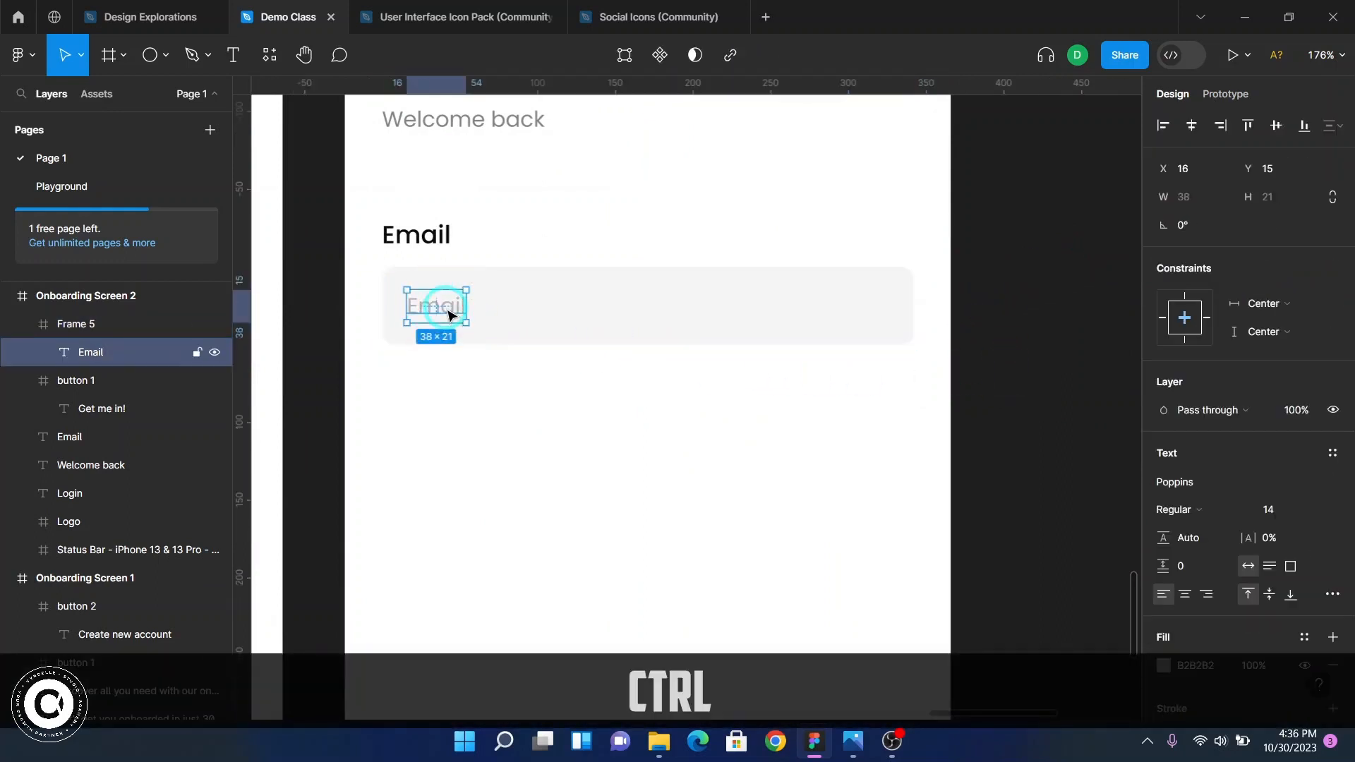
key(Left)
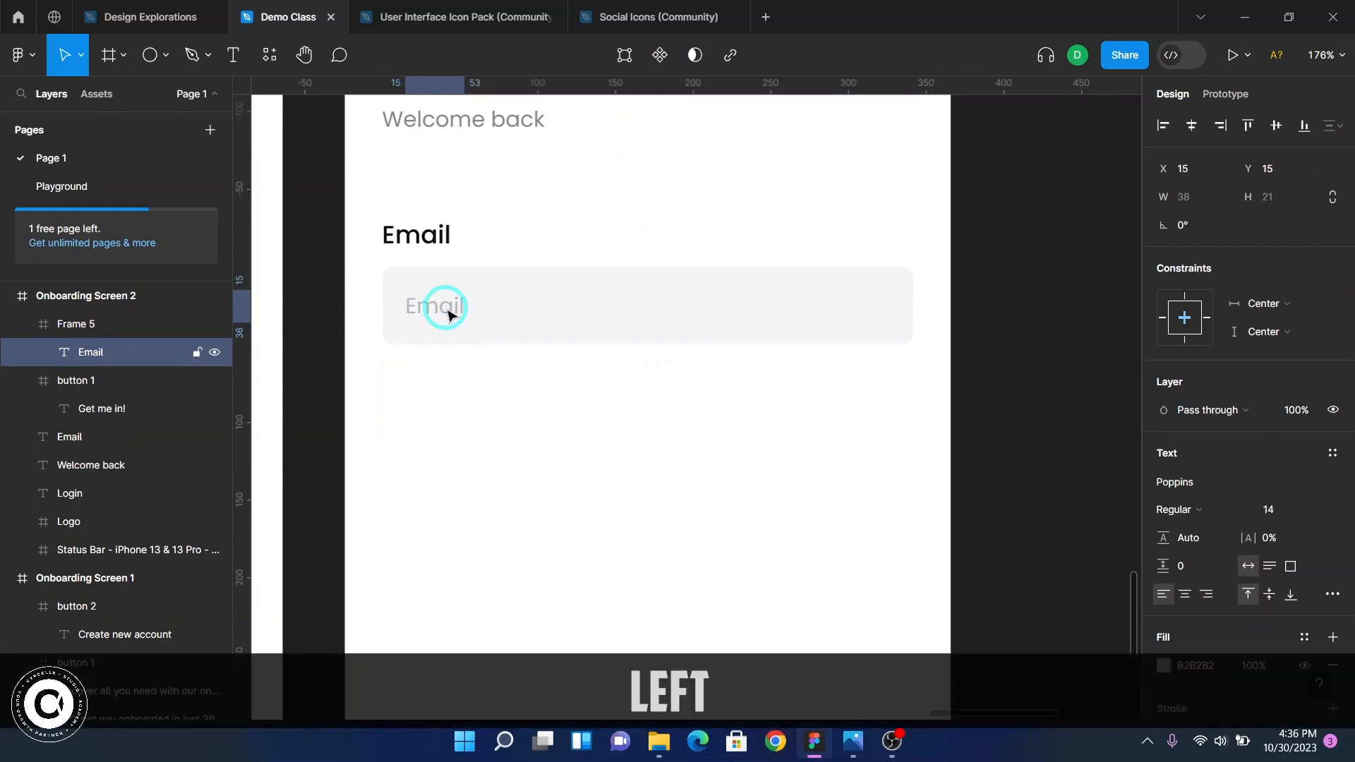
key(Right)
key(t)
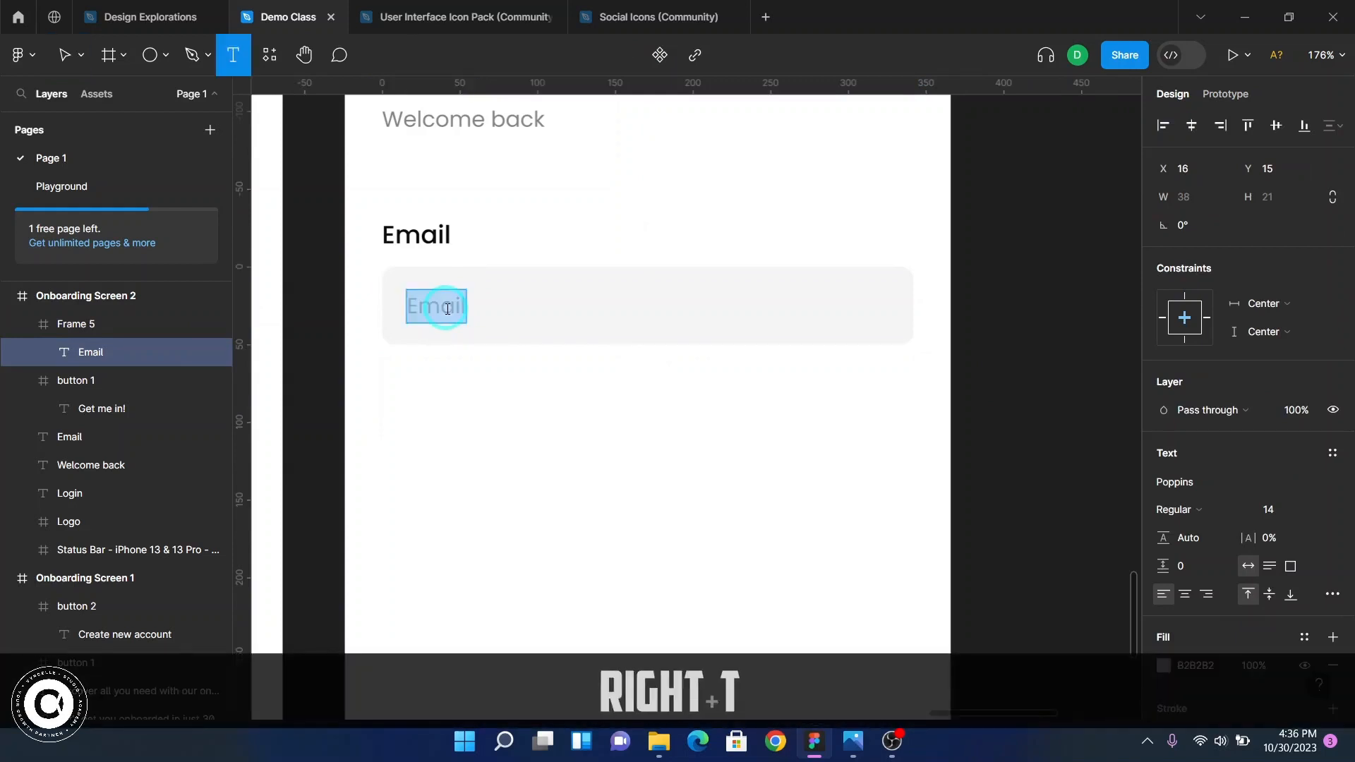
key(Caps_Lock)
text(E)
key(Caps_Lock)
text(nter )
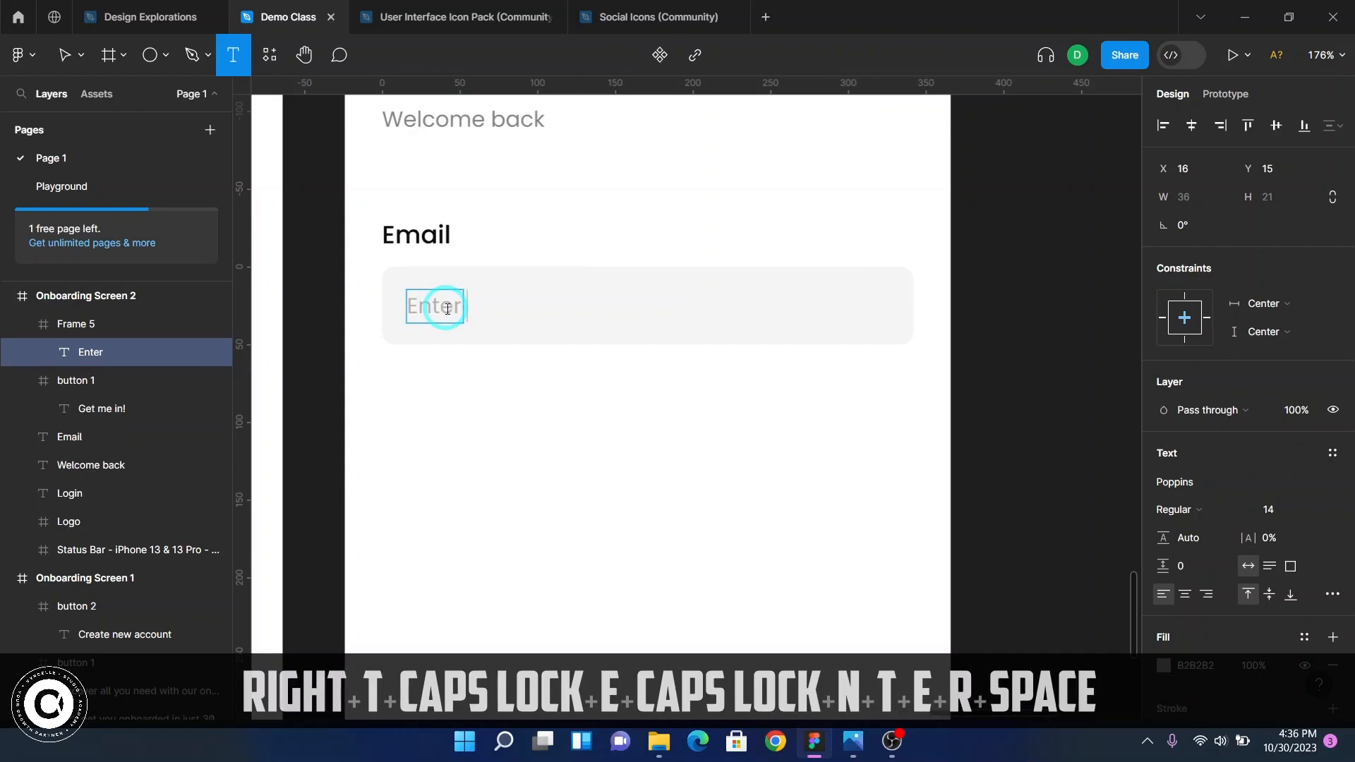
text(your email)
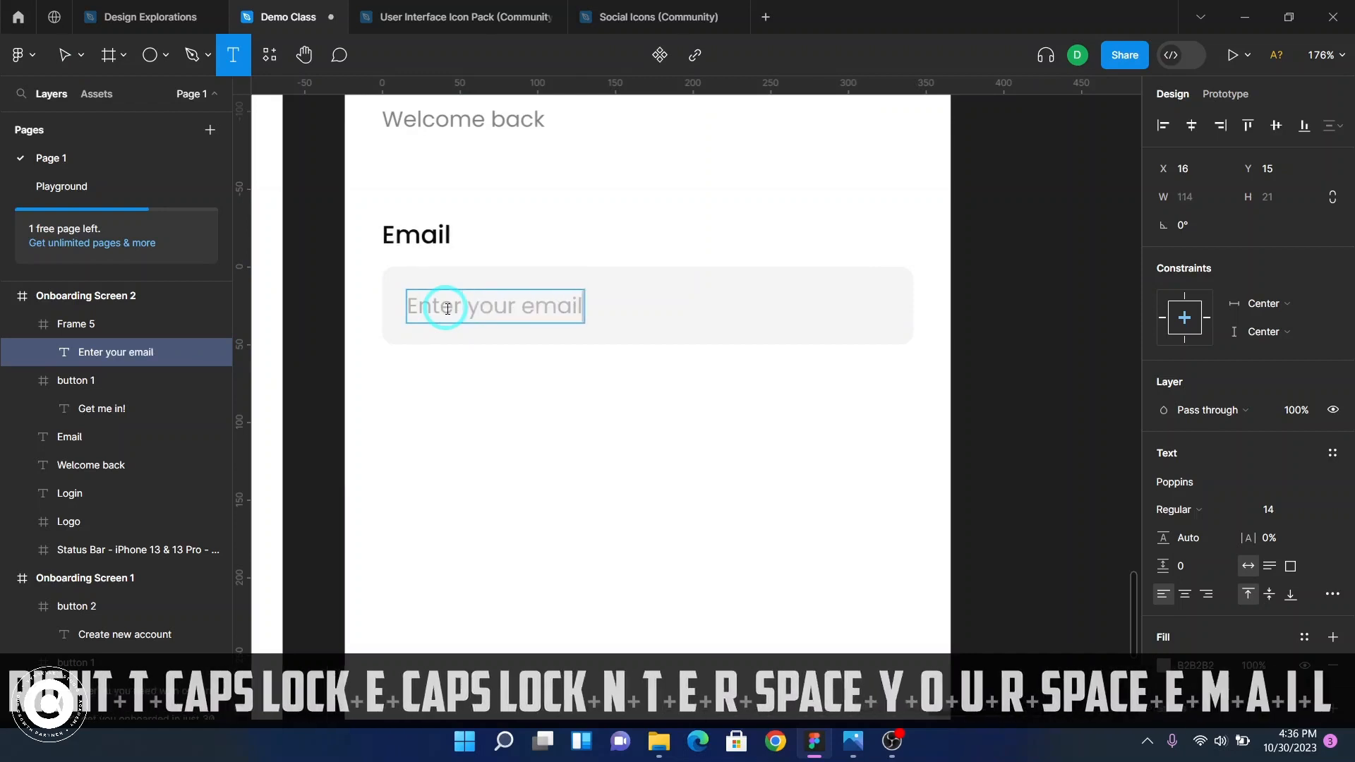
key(ctrl+Return)
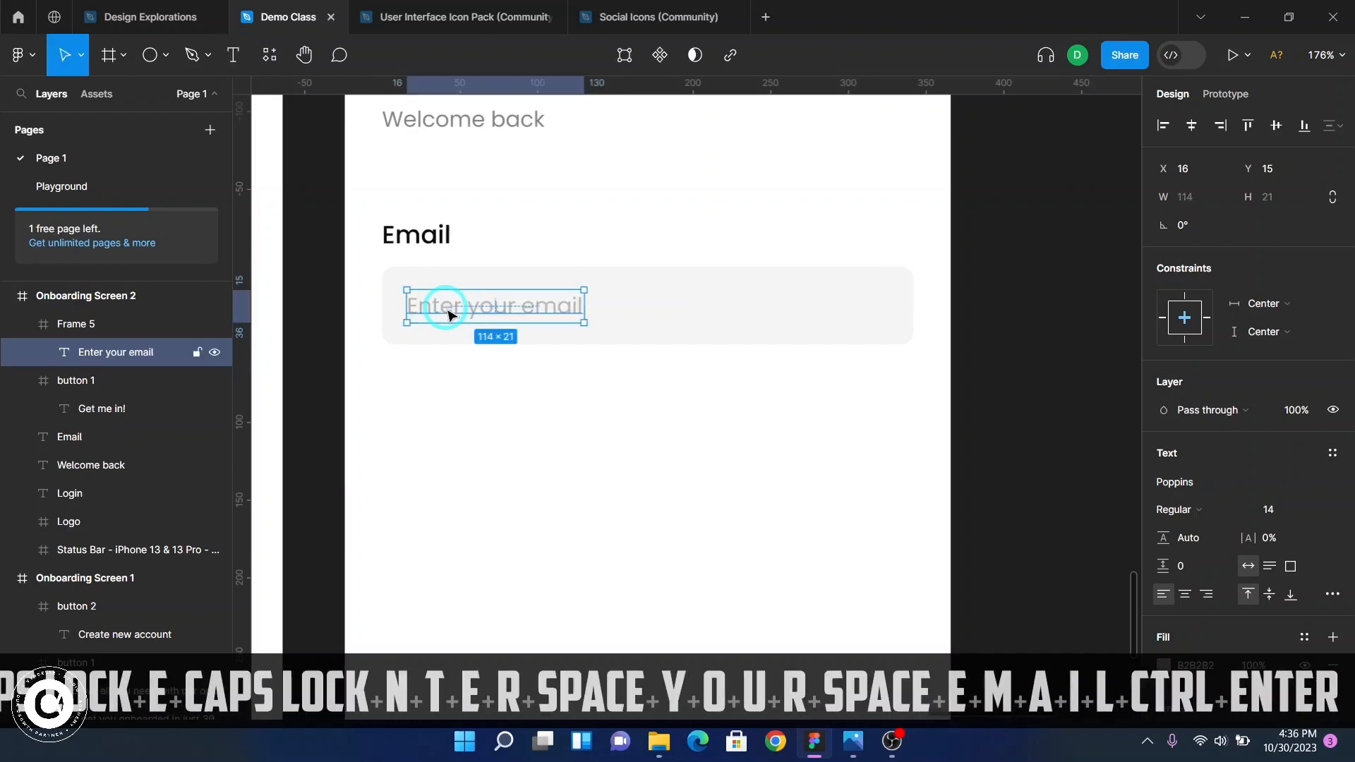
- Measure the spacing between the Email label and its input frame on Screen 2
click(451, 236)
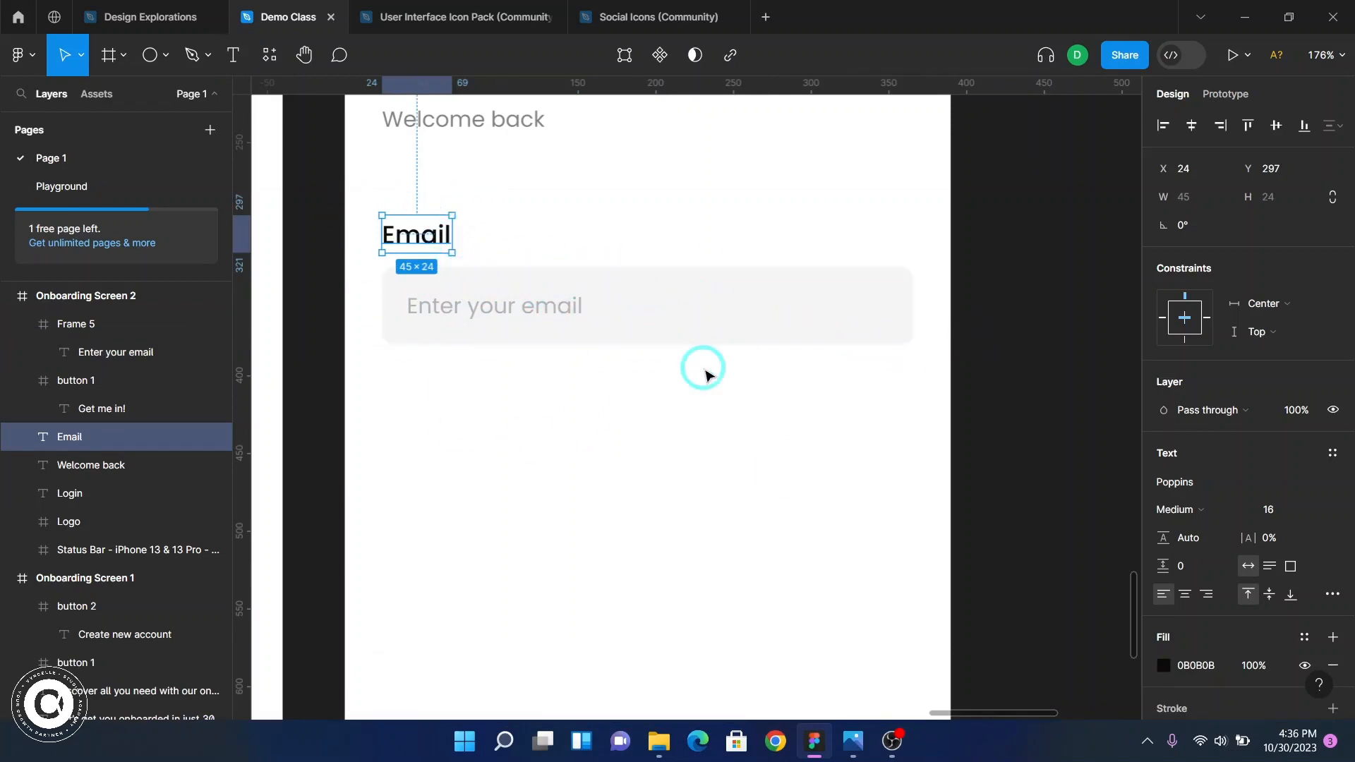
scroll(705, 374, up, 5)
ctrl+scroll(706, 388, down, 2)
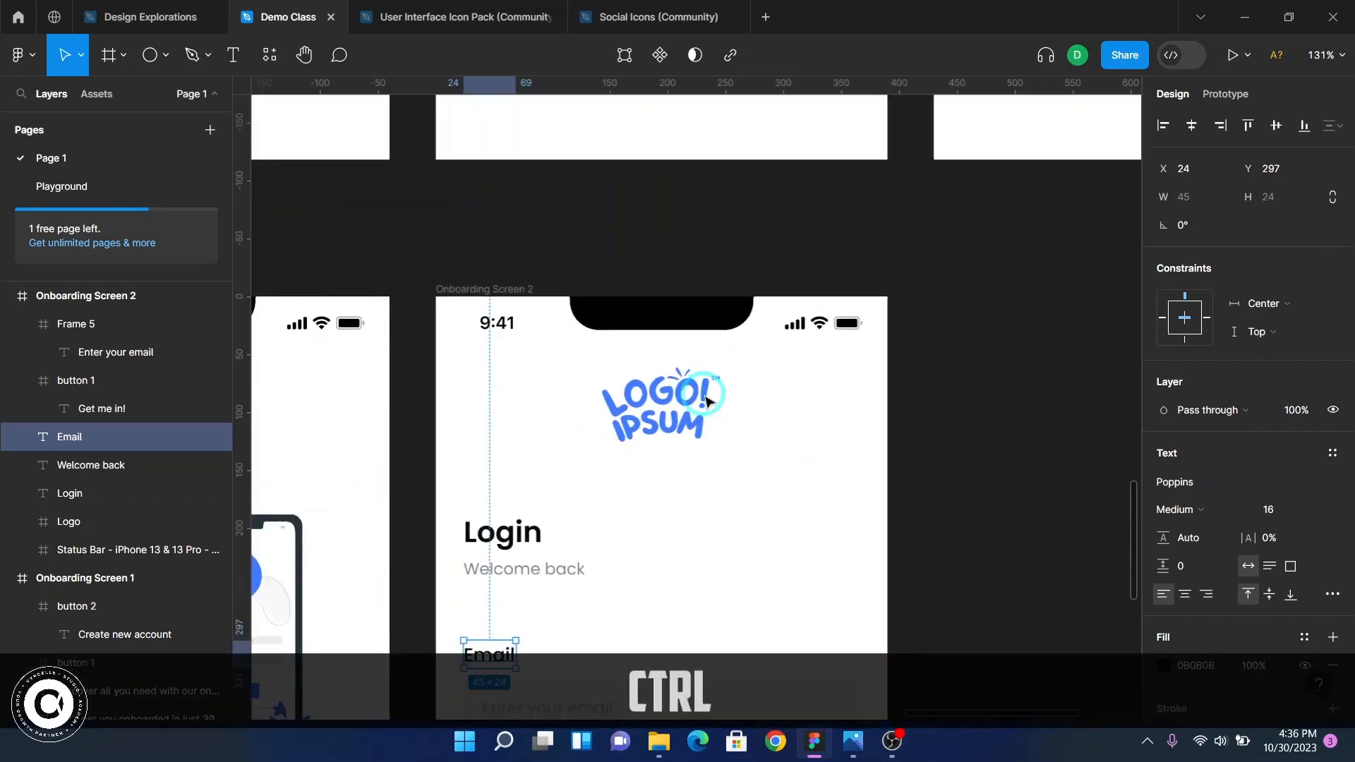
scroll(706, 401, up, 9)
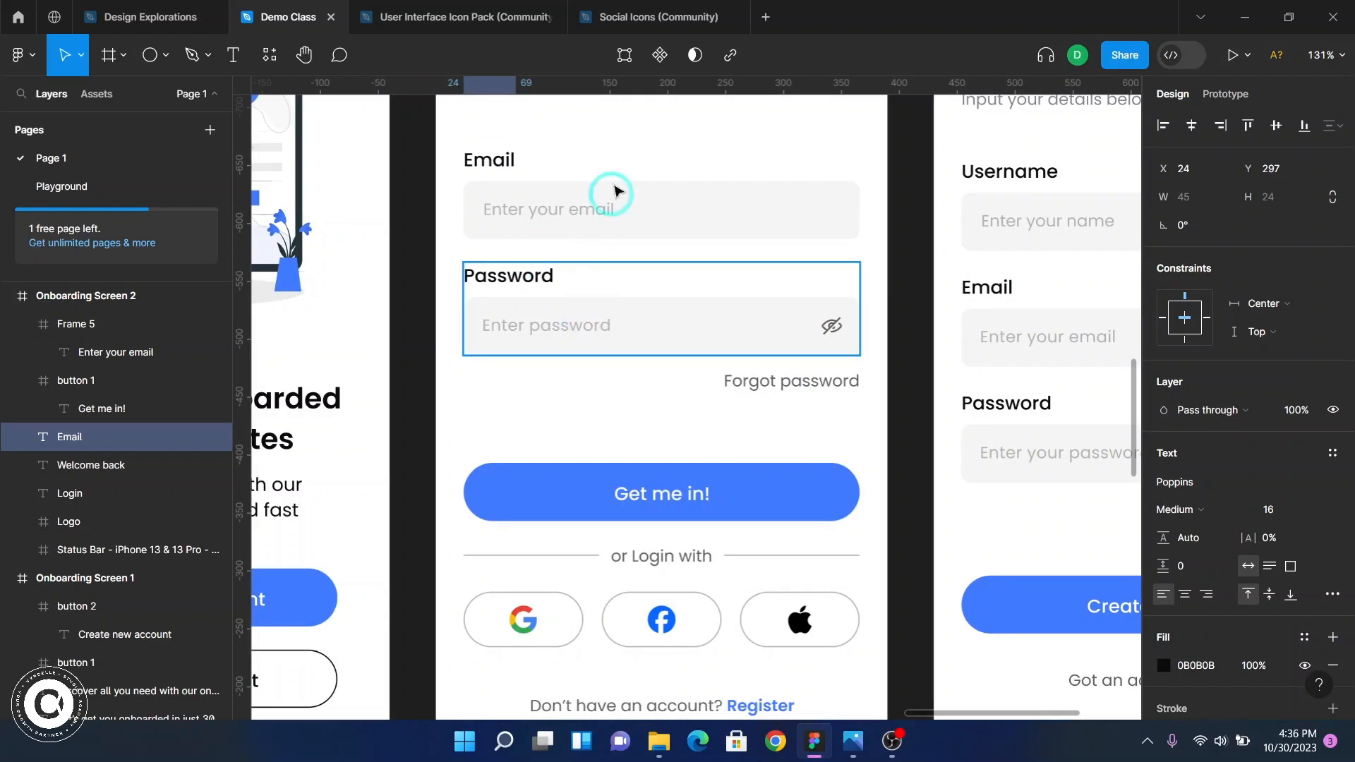
ctrl+scroll(623, 208, up, 4)
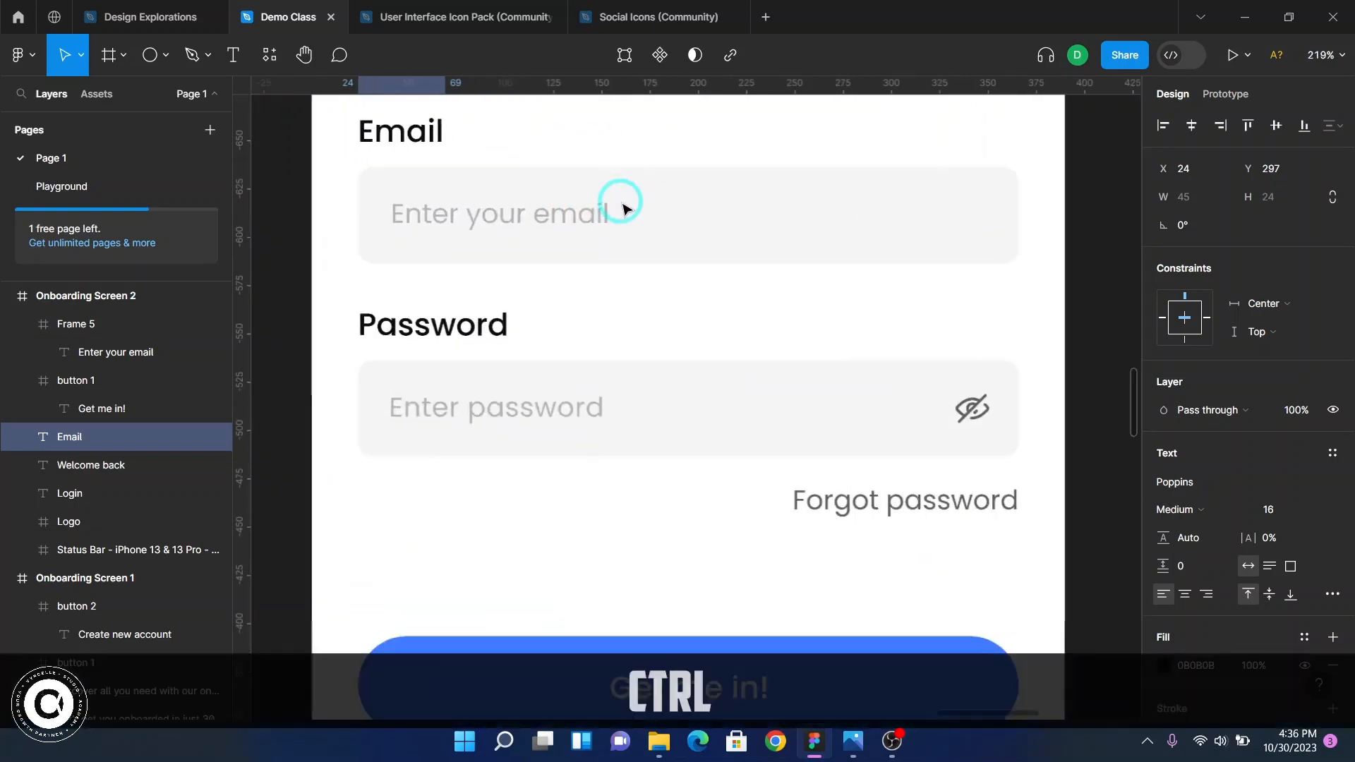
ctrl+click(718, 318)
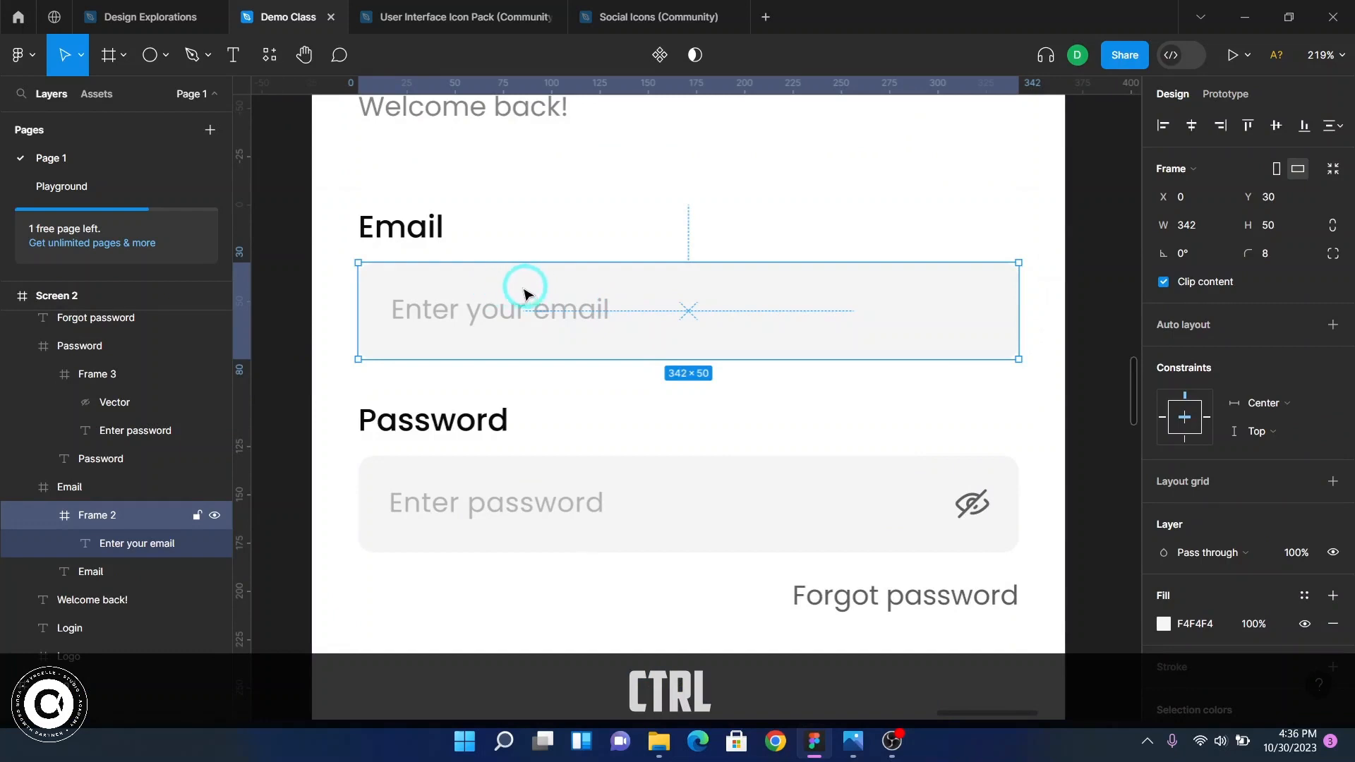
key(alt)
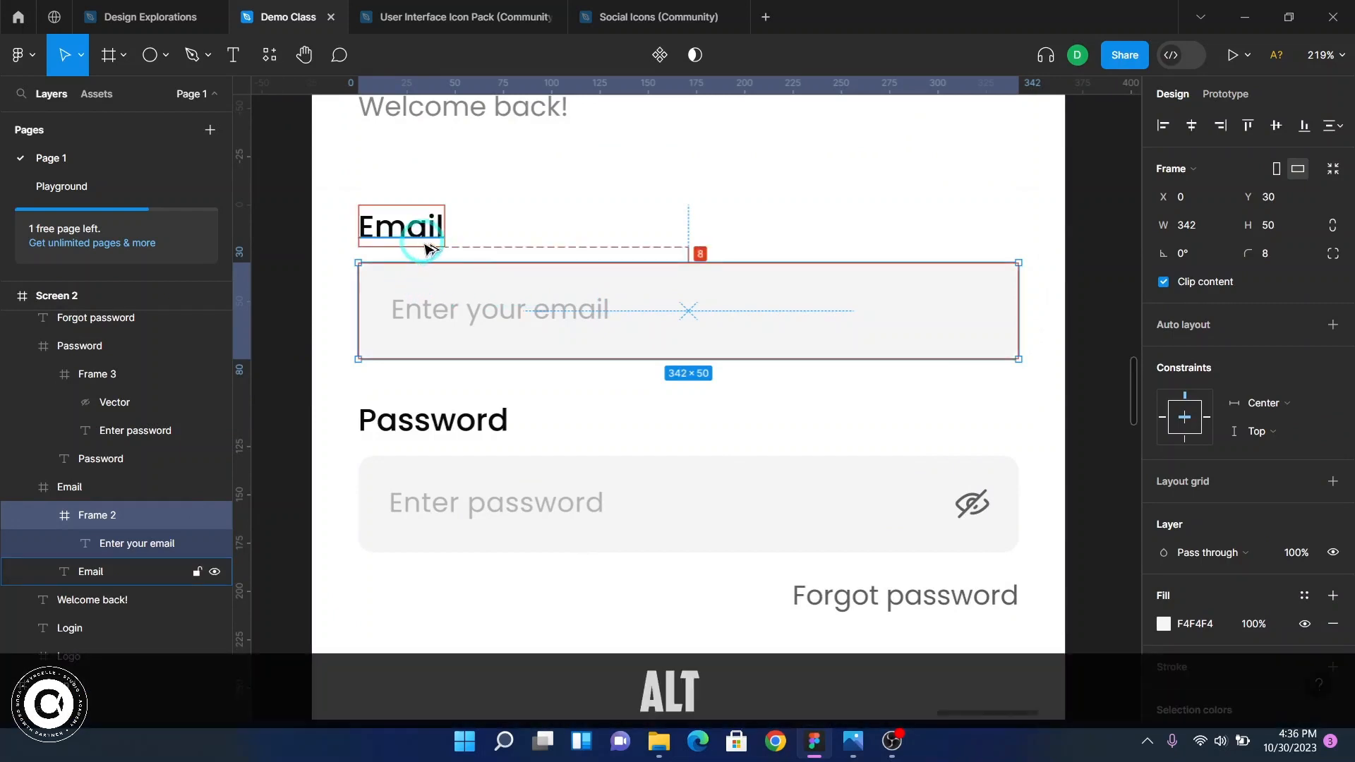
key(alt)
- Move the grey input frame on Onboarding Screen 2 up to Y 329, leaving an 8 px gap below the Email label
scroll(538, 379, down, 10)
scroll(539, 378, up, 15)
scroll(540, 381, down, 5)
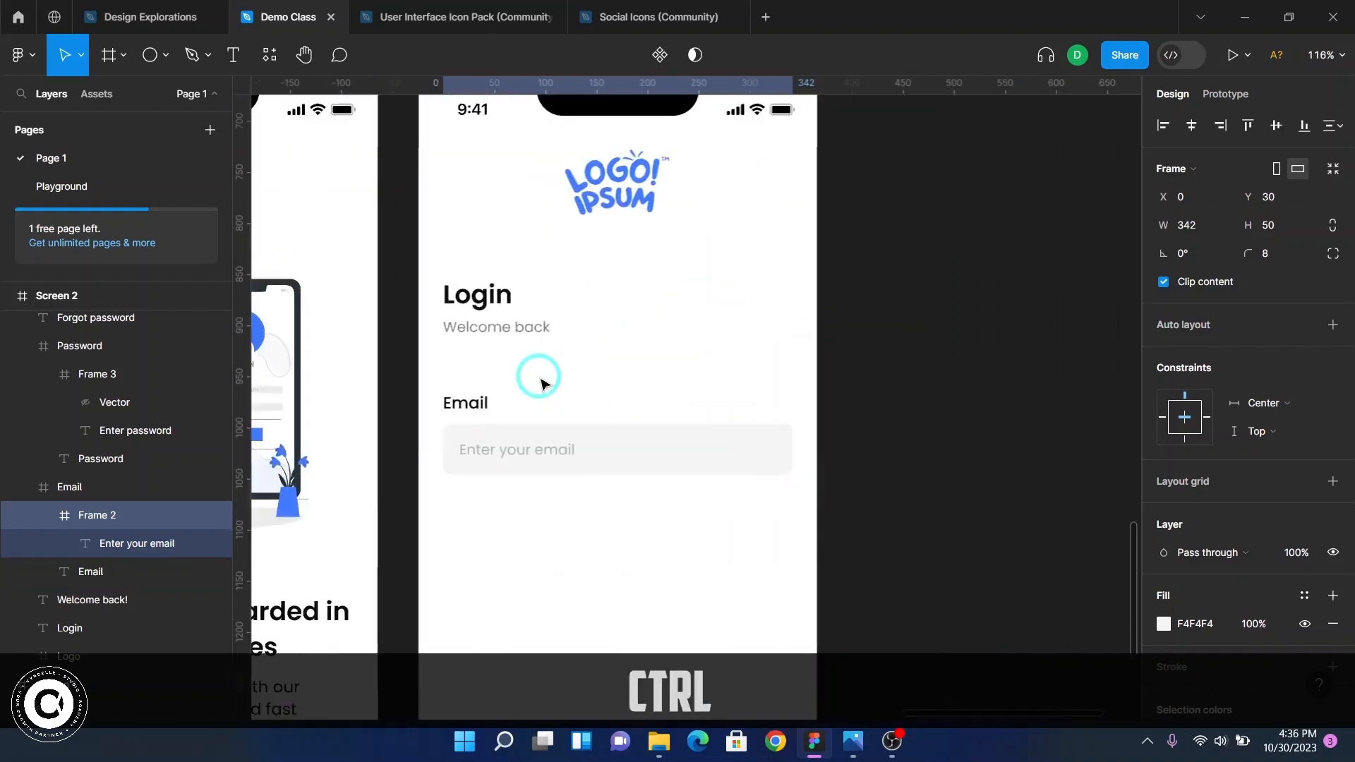
ctrl+click(468, 406)
scroll(467, 413, up, 5)
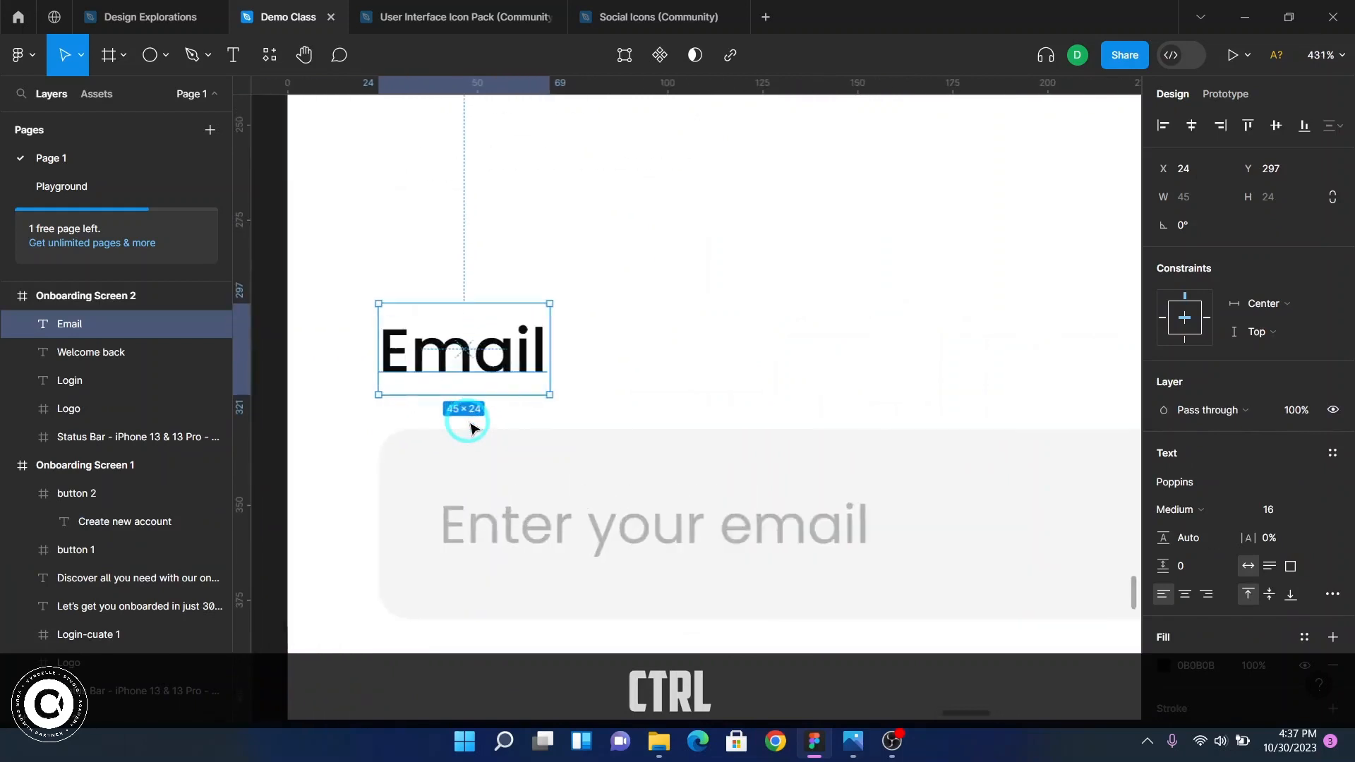
scroll(469, 424, up, 4)
key(ctrl+F2)
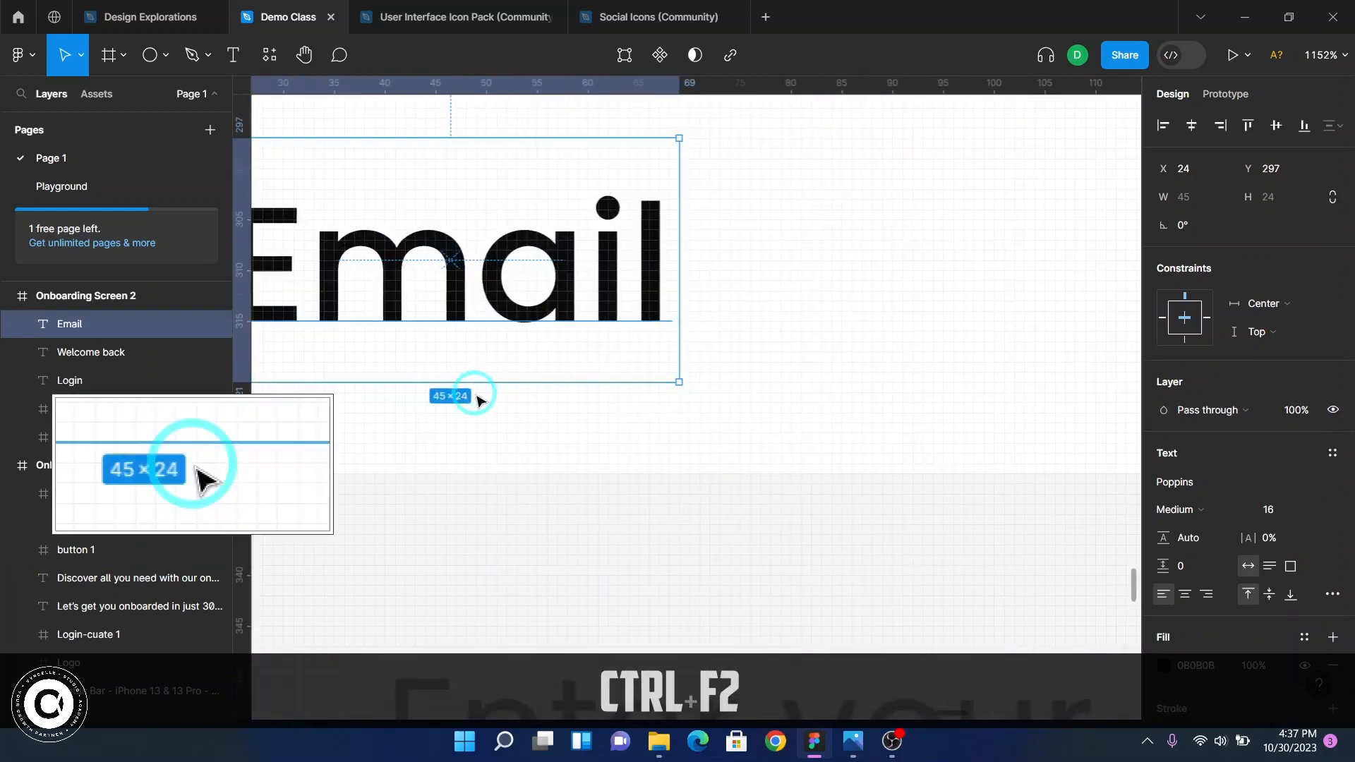
key(alt)
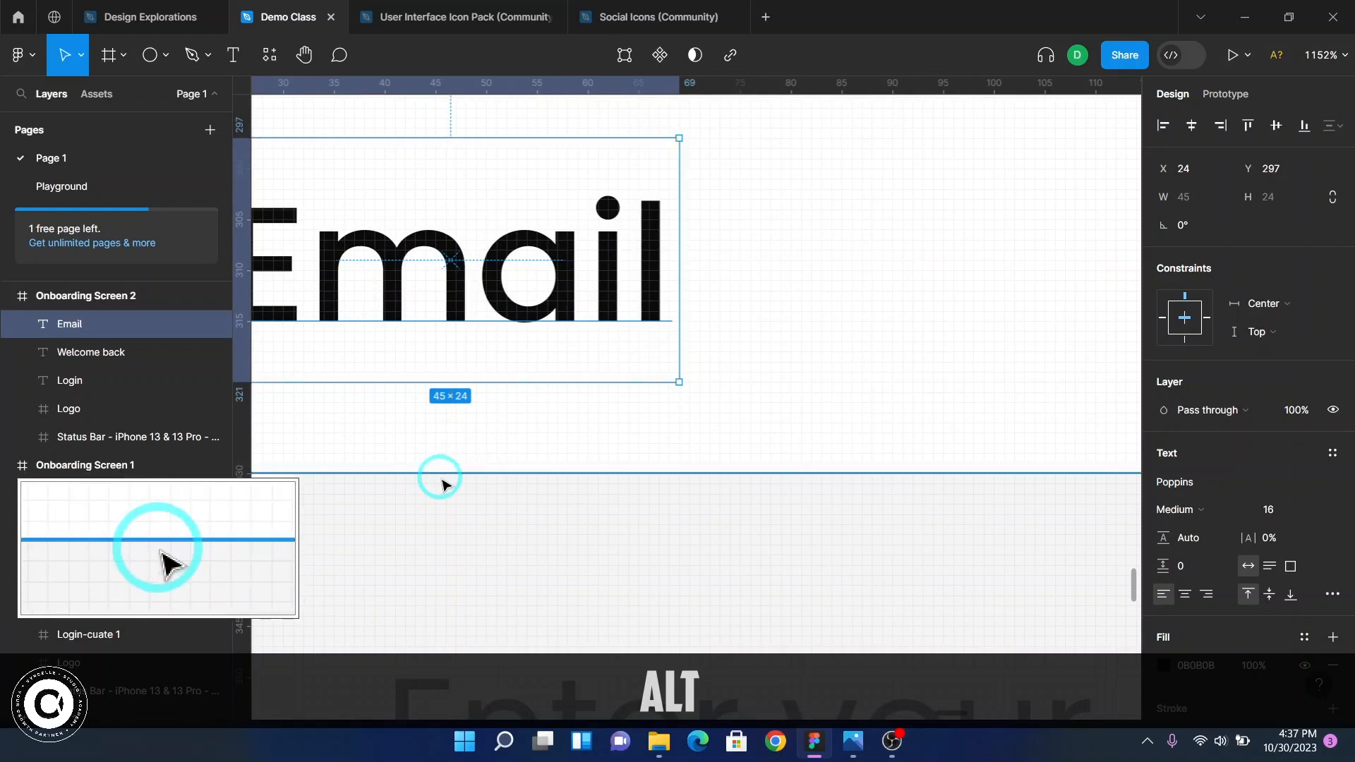
click(443, 484)
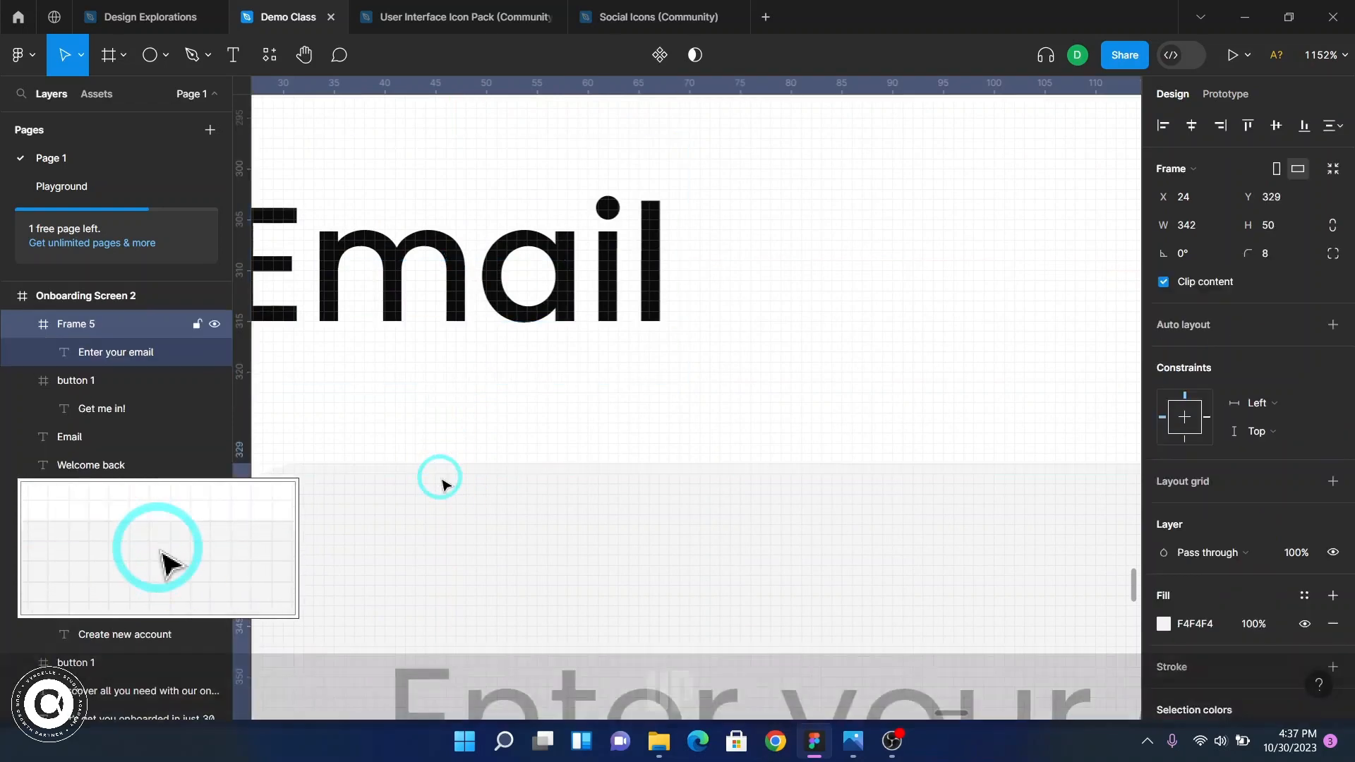
scroll(466, 485, down, 3)
scroll(477, 487, down, 5)
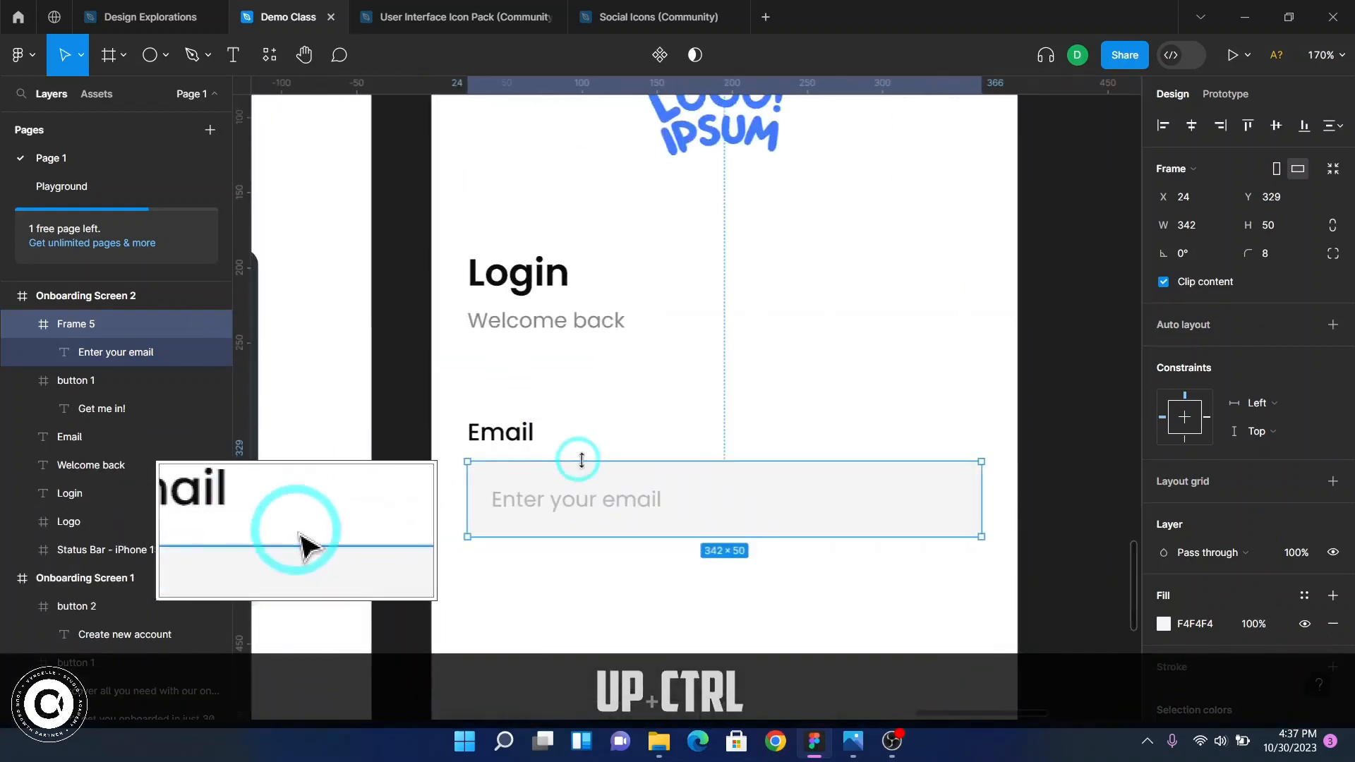
scroll(846, 500, down, 1)
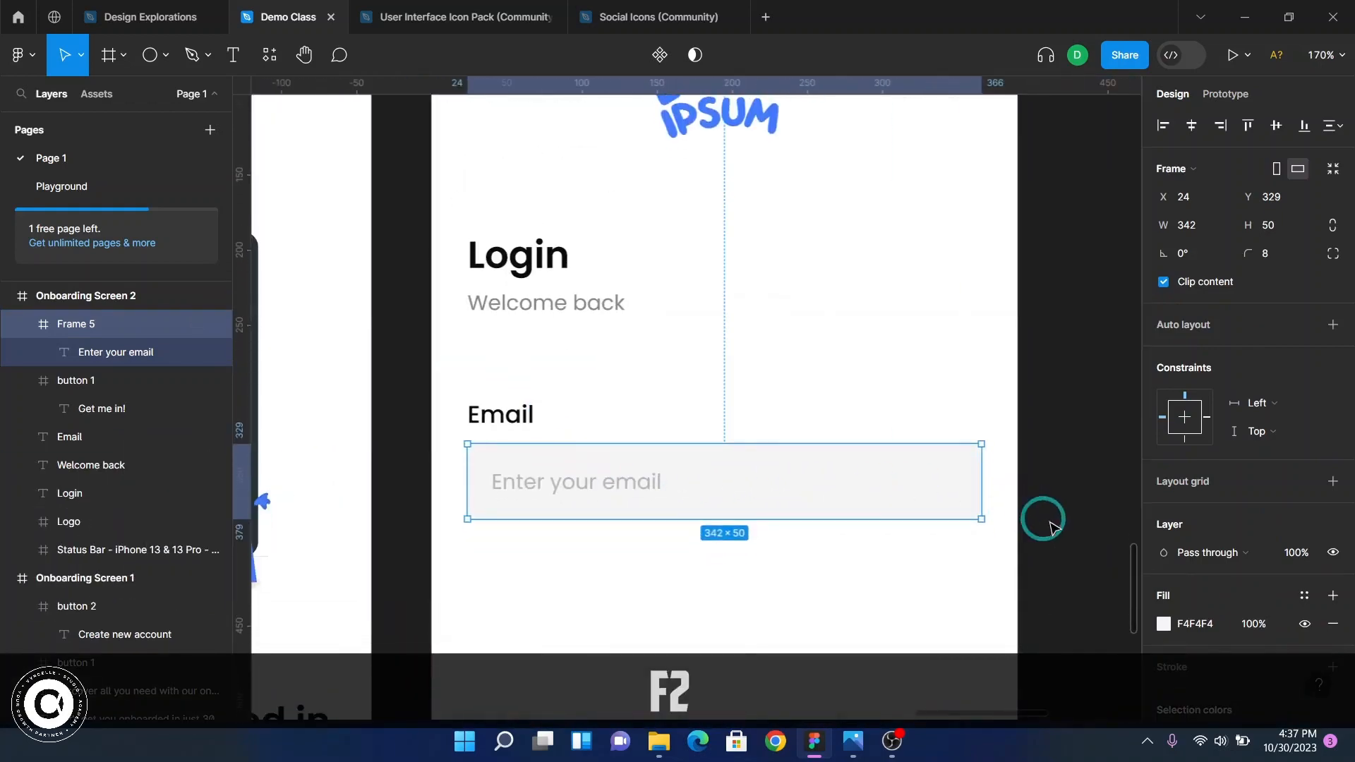
- Wrap the Email label and its input frame on Onboarding Screen 2 together in a new frame with Frame selection
click(527, 417)
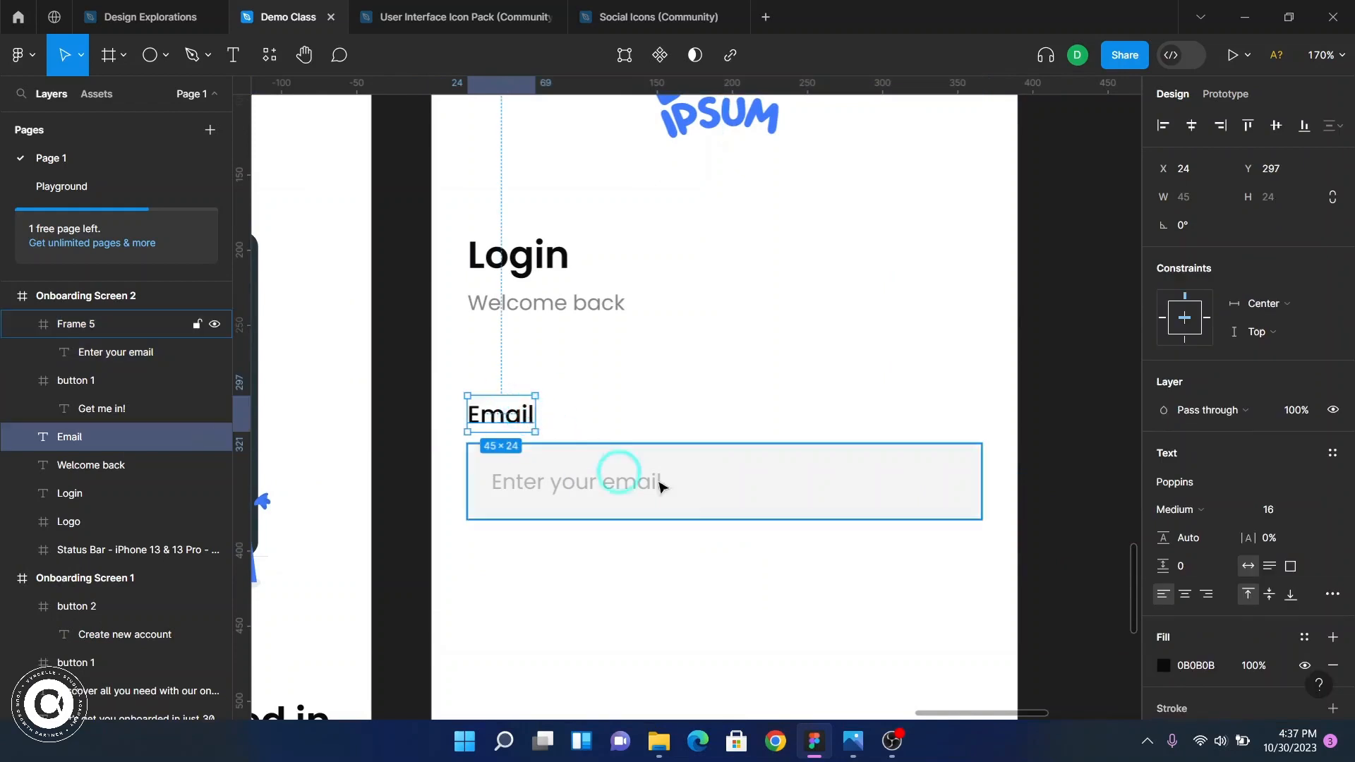
click(816, 486)
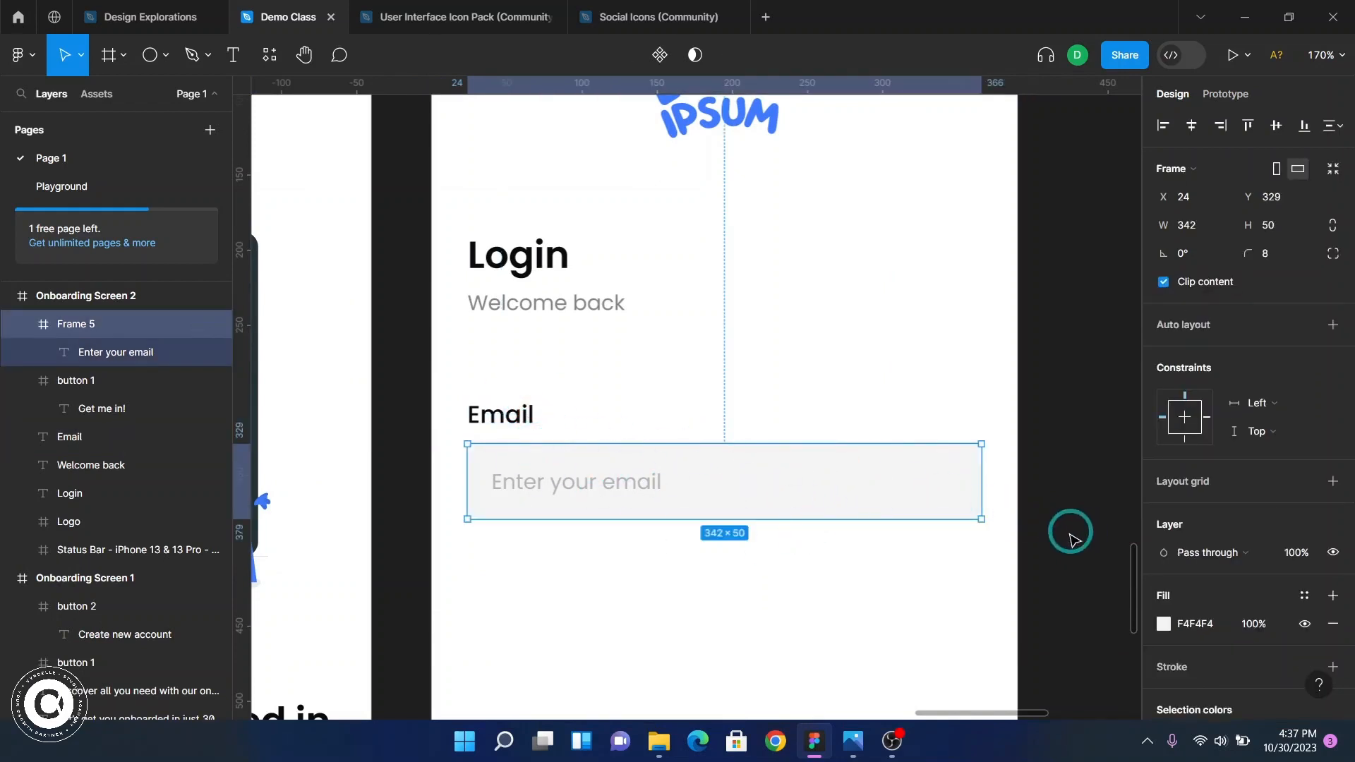
drag(1053, 535, 432, 400)
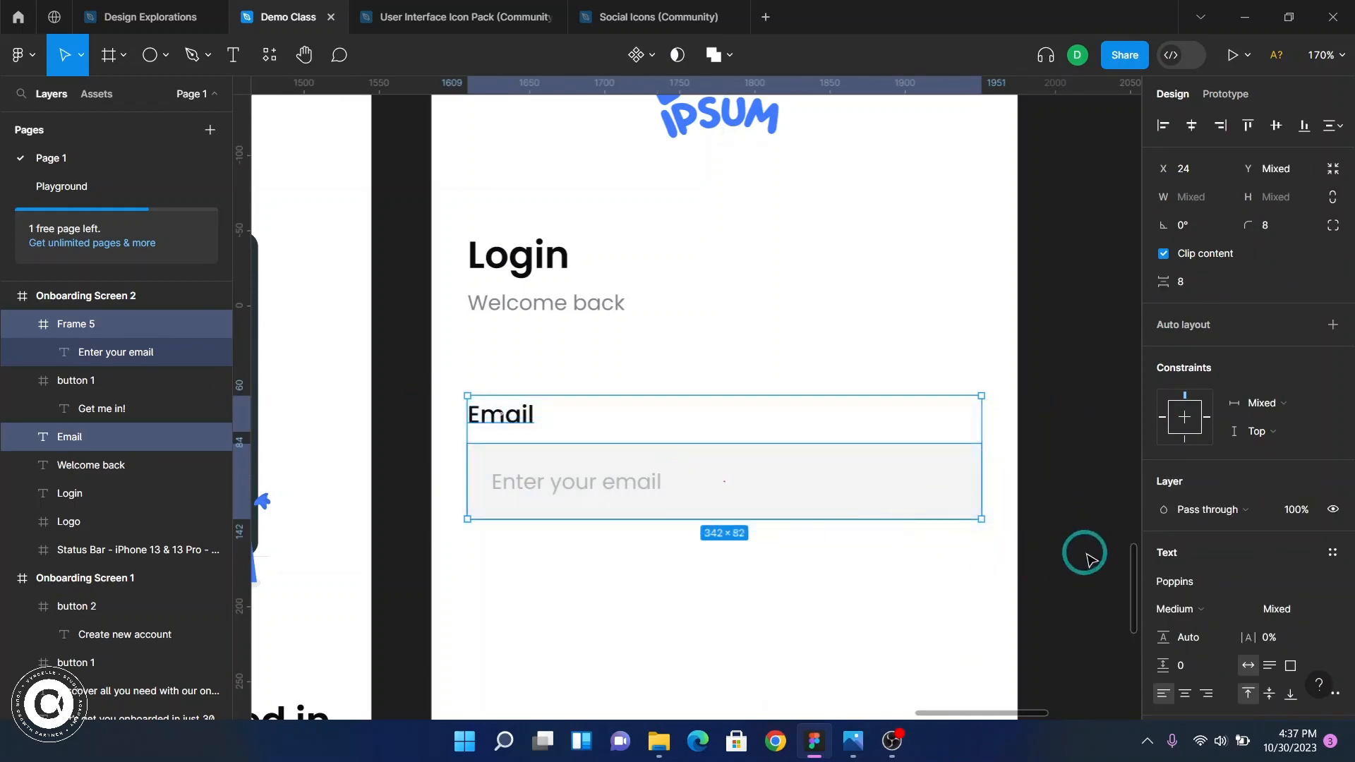
click(1065, 540)
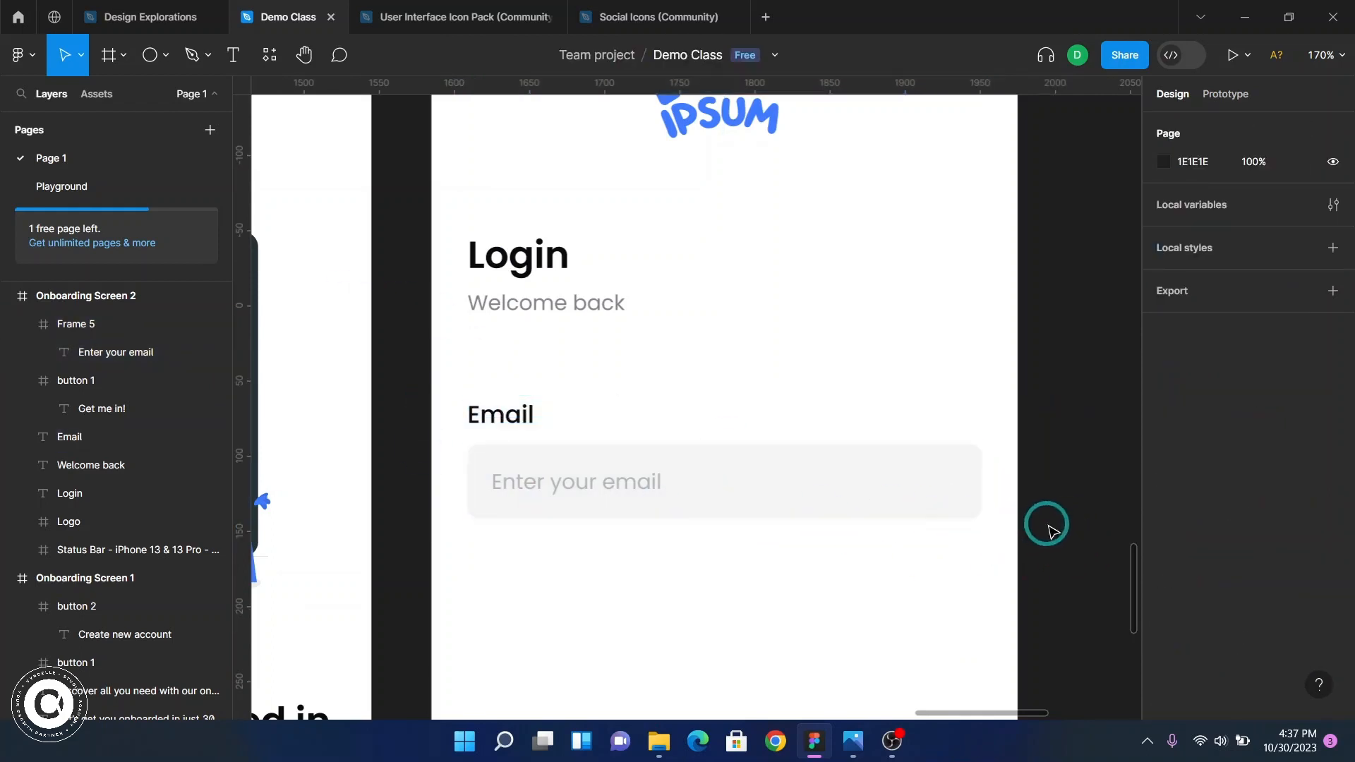
drag(1047, 525, 416, 394)
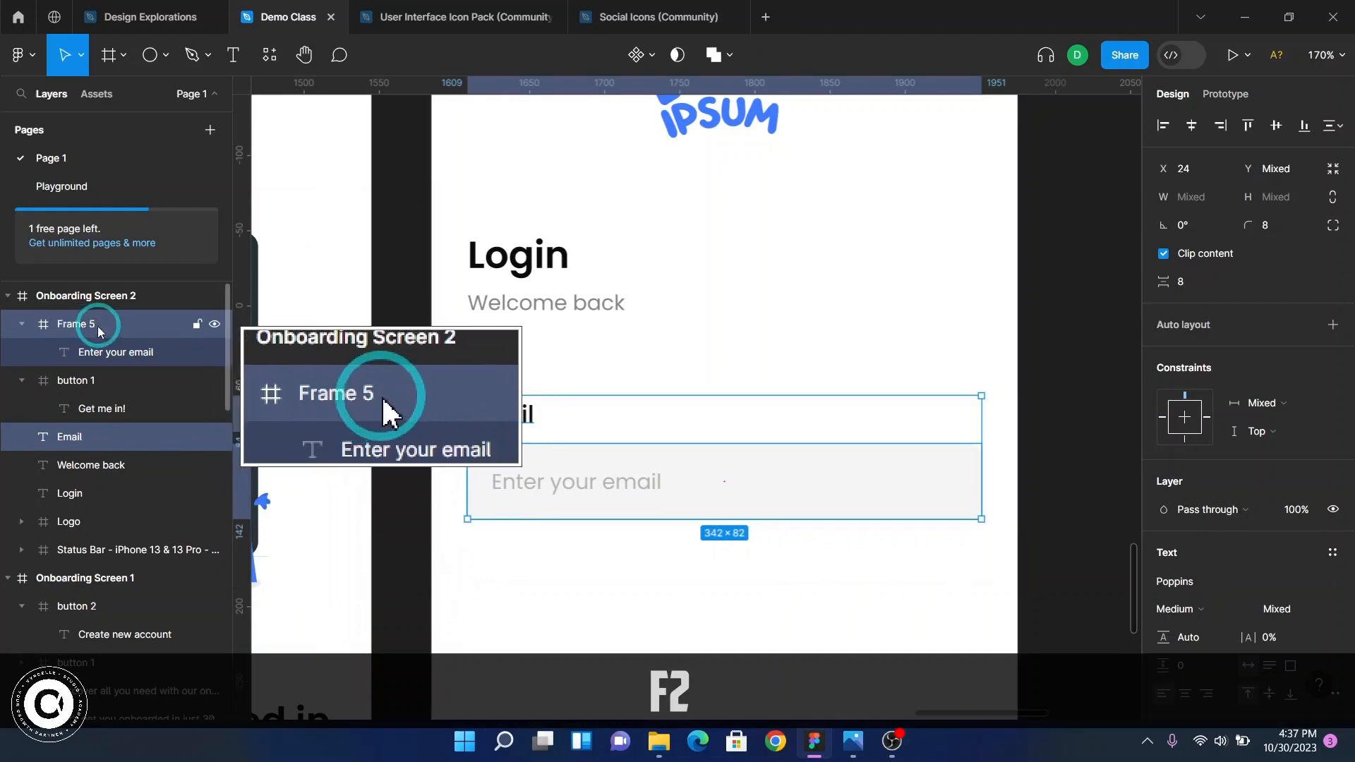
click(21, 325)
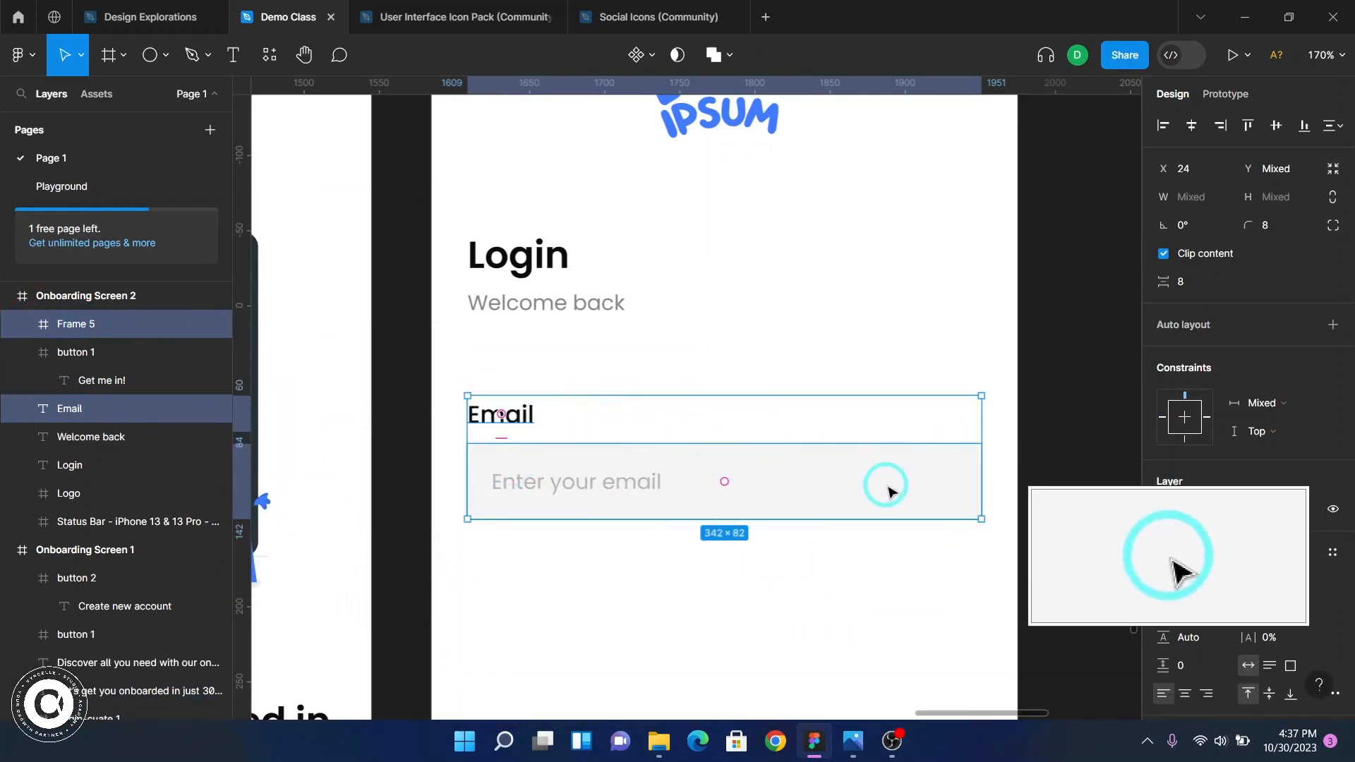
right_click(862, 475)
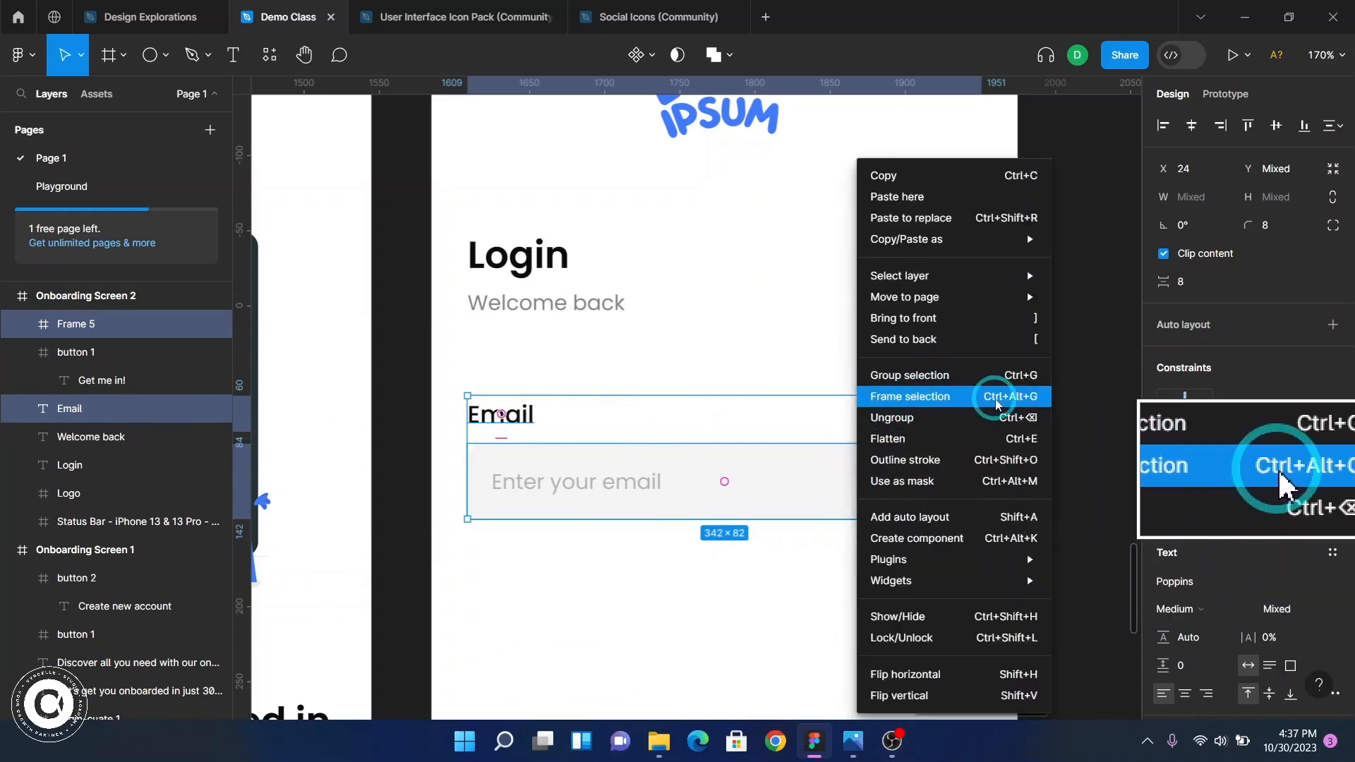
click(896, 403)
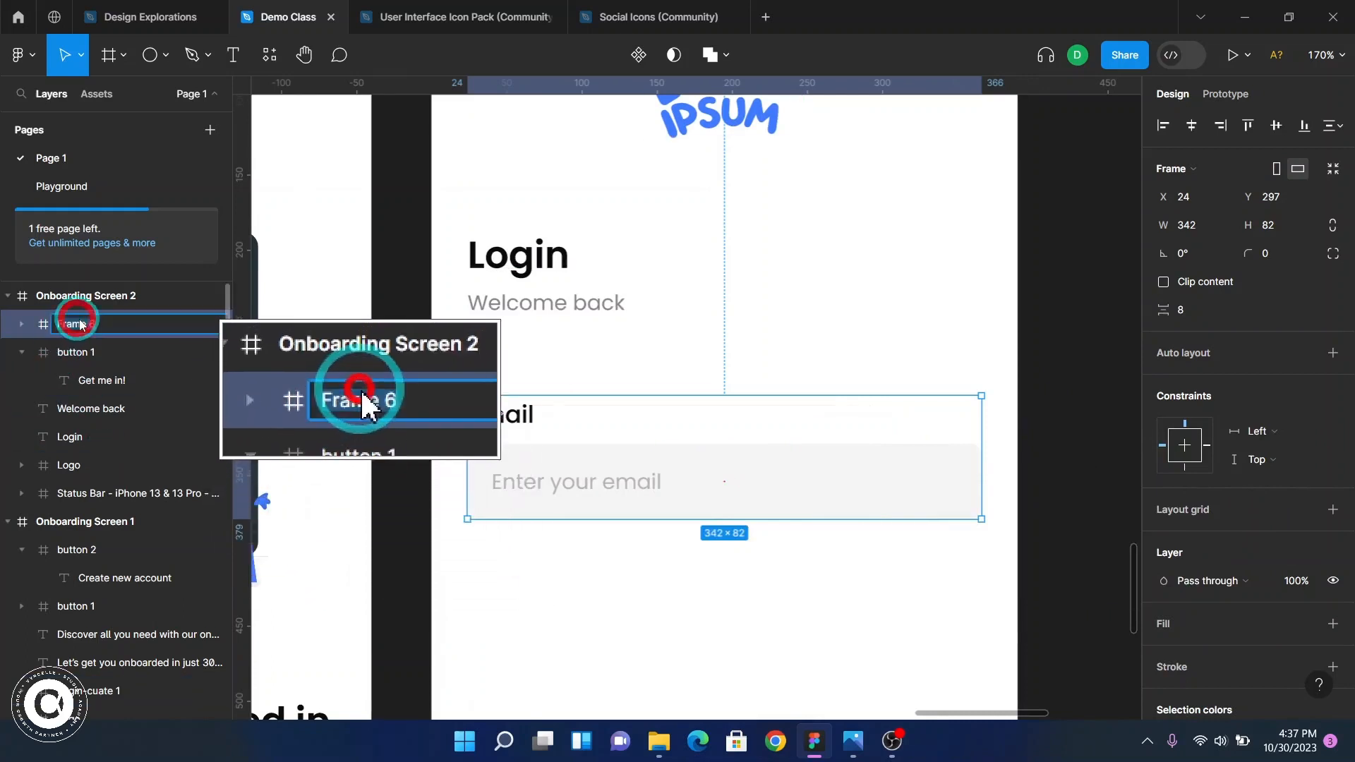
- Rename the new frame holding the Email label and input as EMAIL-FIELD
double_click(100, 329)
key(Caps_Lock)
text(EMAIL)
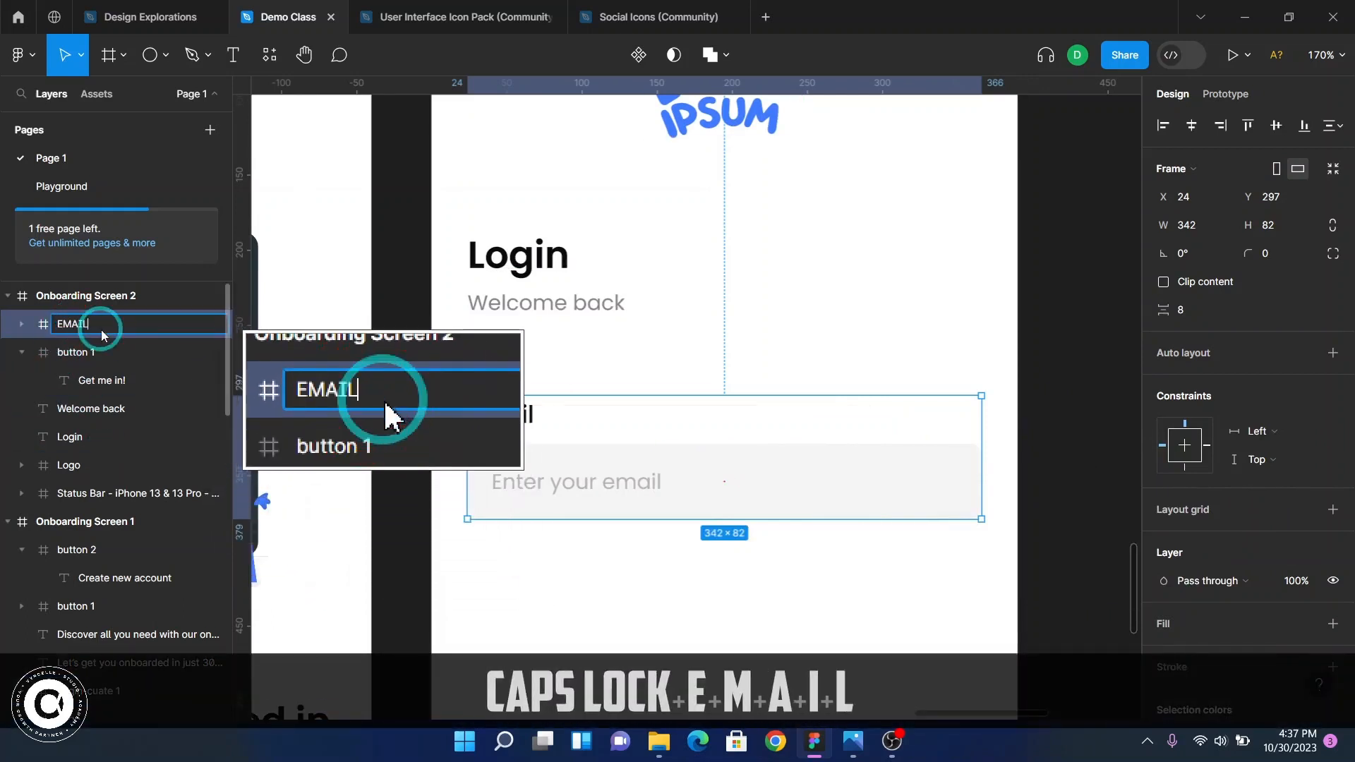
key(BackSpace)
text(-)
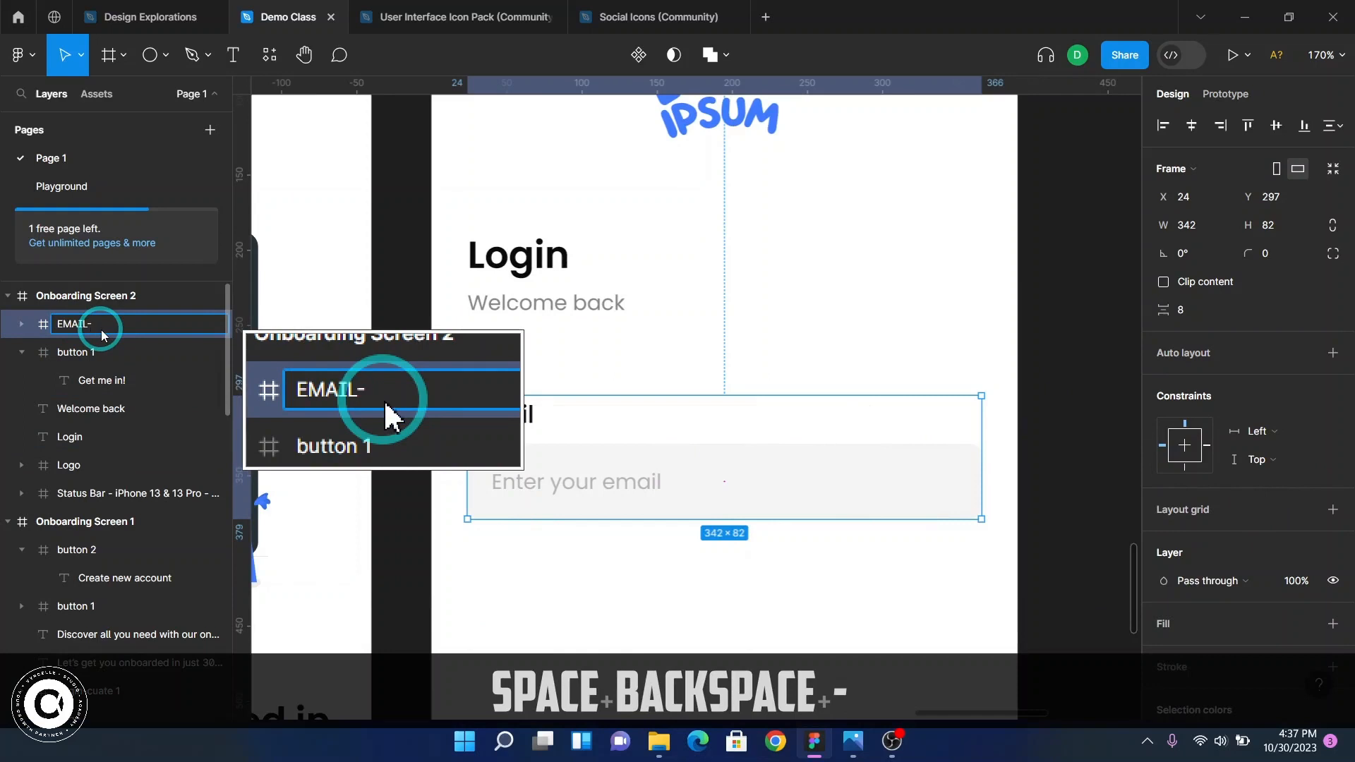
text(FIELD)
key(Return)
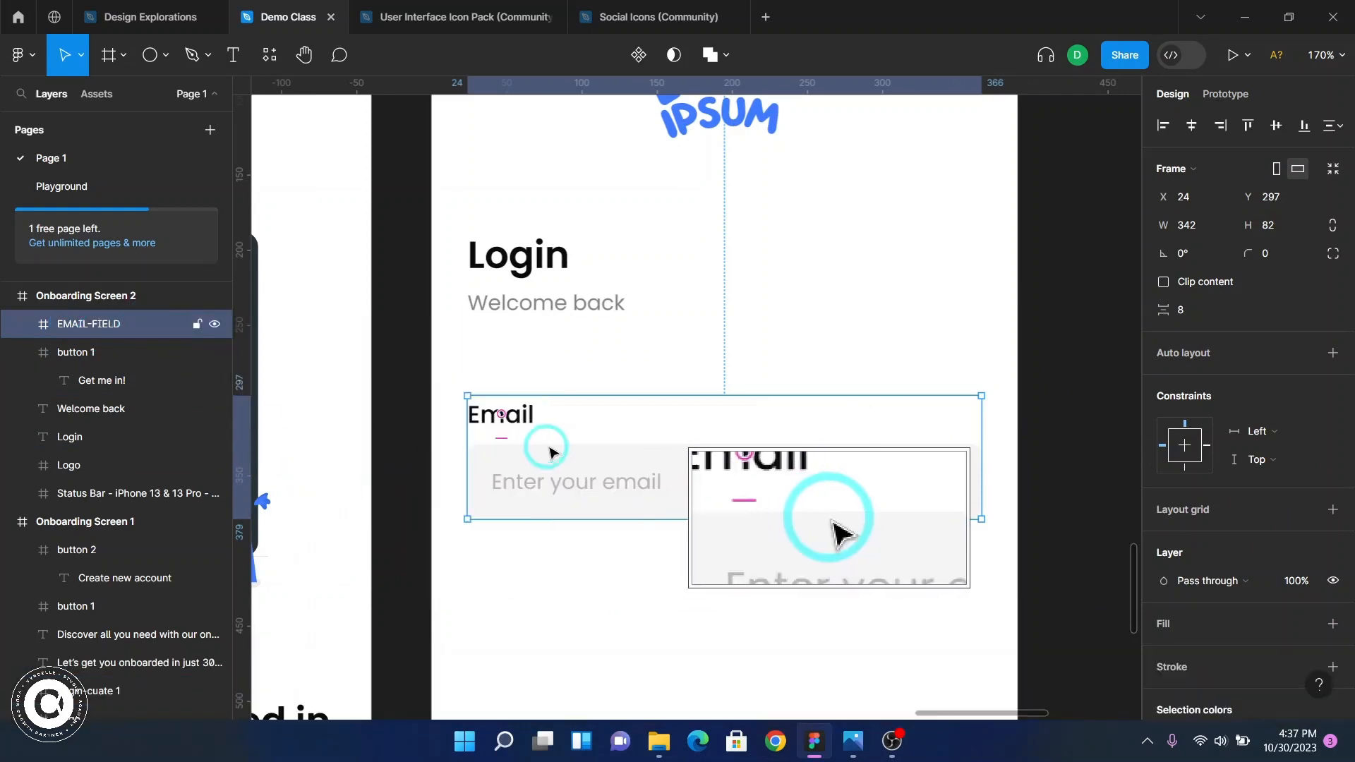
- Duplicate the EMAIL-FIELD frame and place the copy below the original at X 24, Y 401
scroll(642, 454, up, 5)
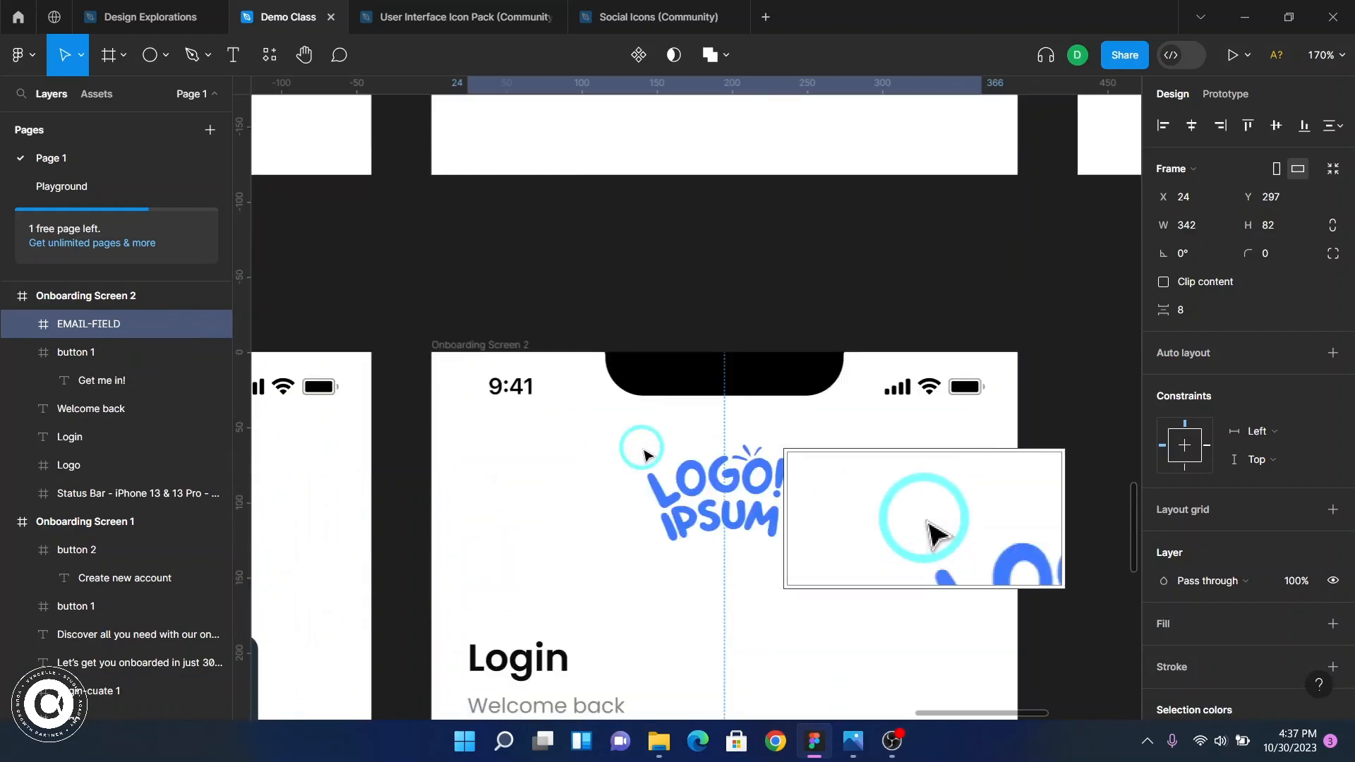
ctrl+scroll(642, 454, down, 4)
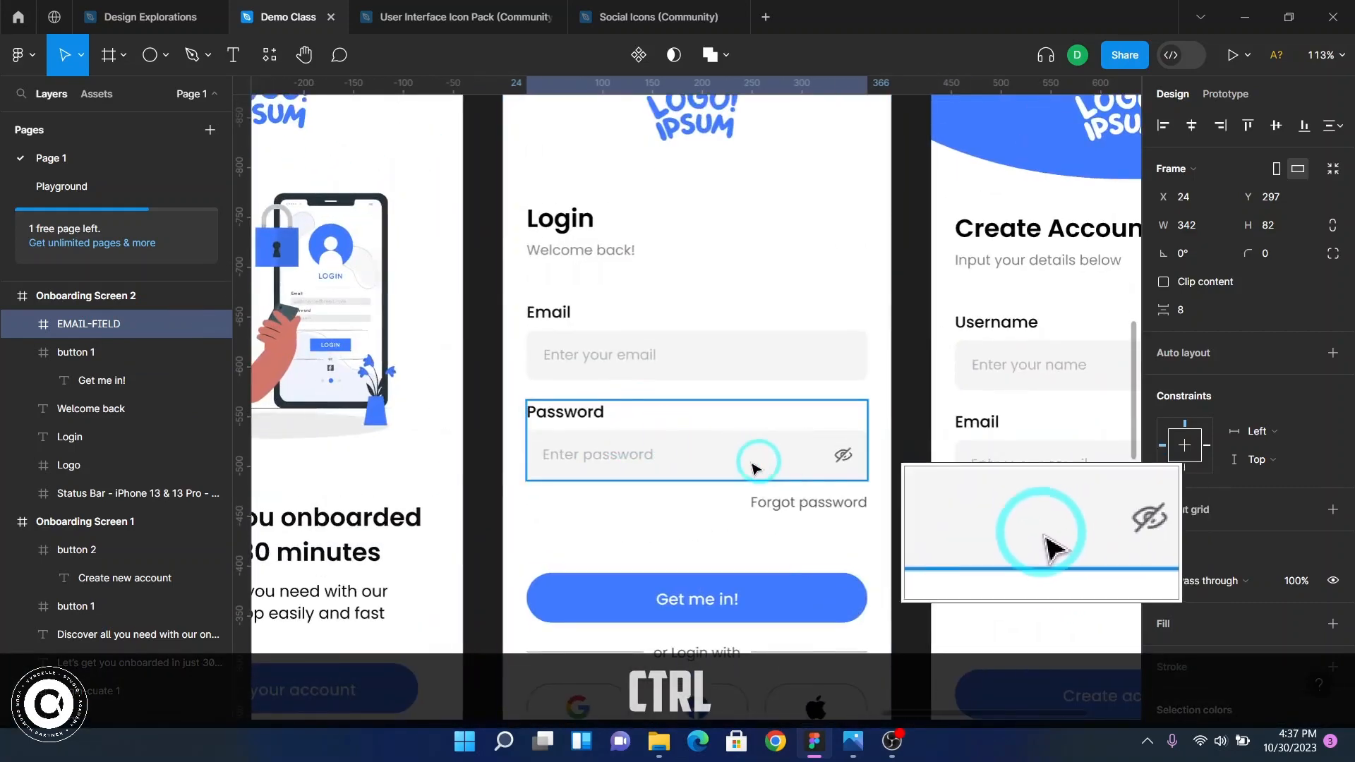
scroll(639, 443, down, 6)
scroll(639, 443, down, 6)
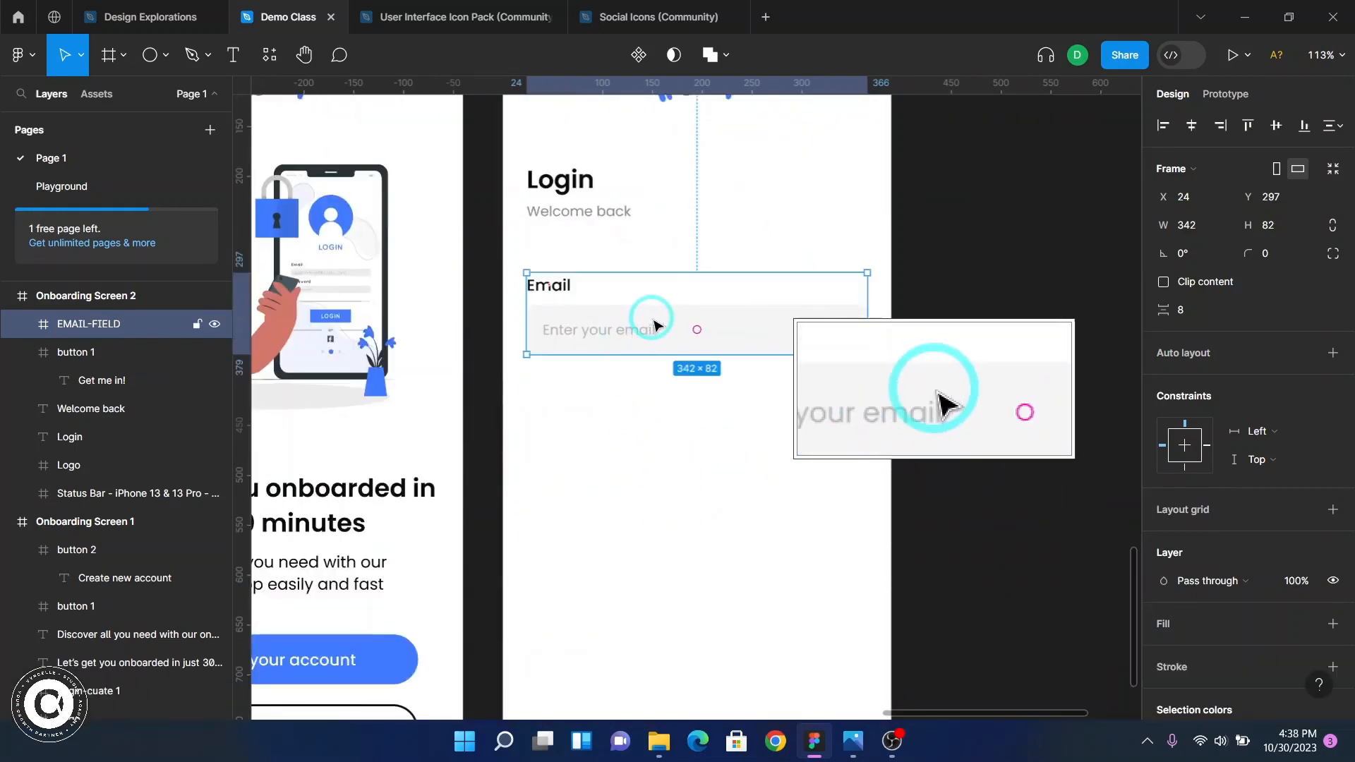
key(ctrl+c)
key(ctrl+v)
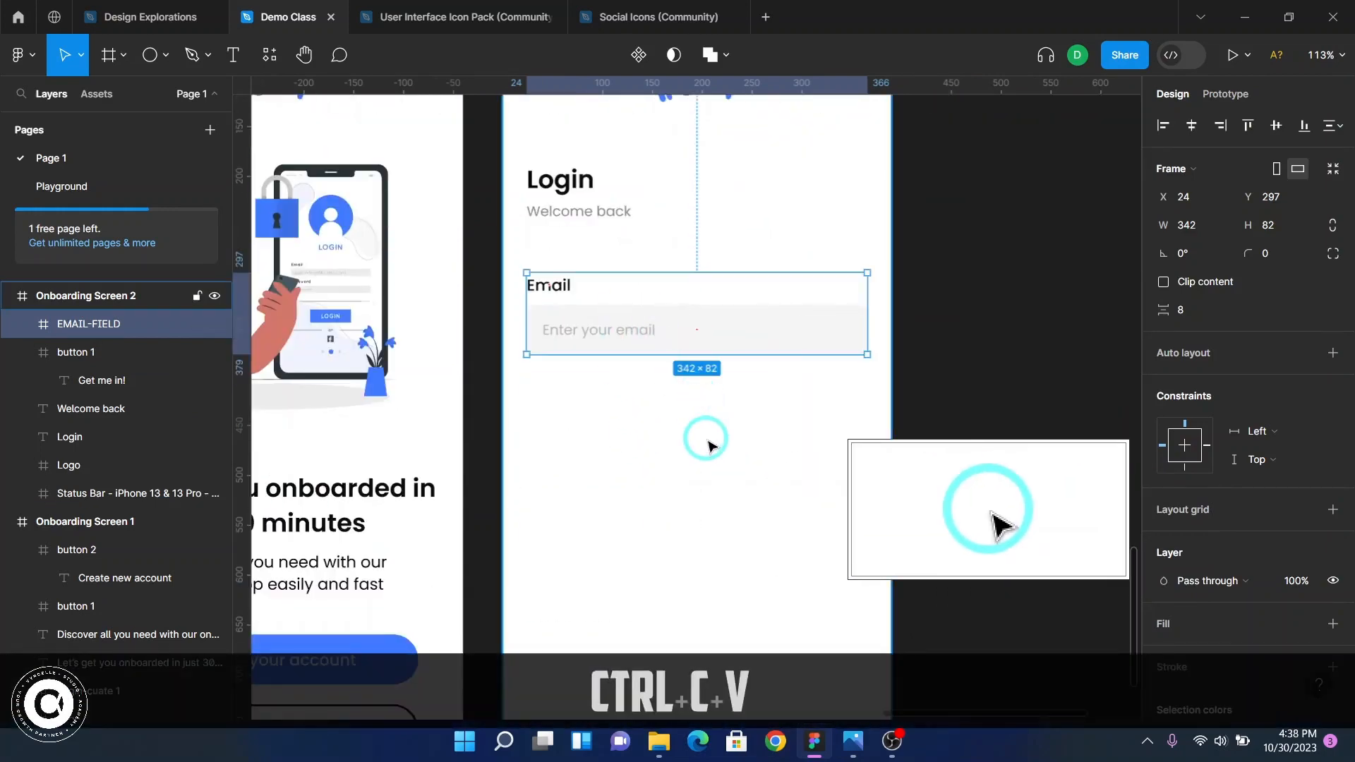
drag(785, 333, 777, 435)
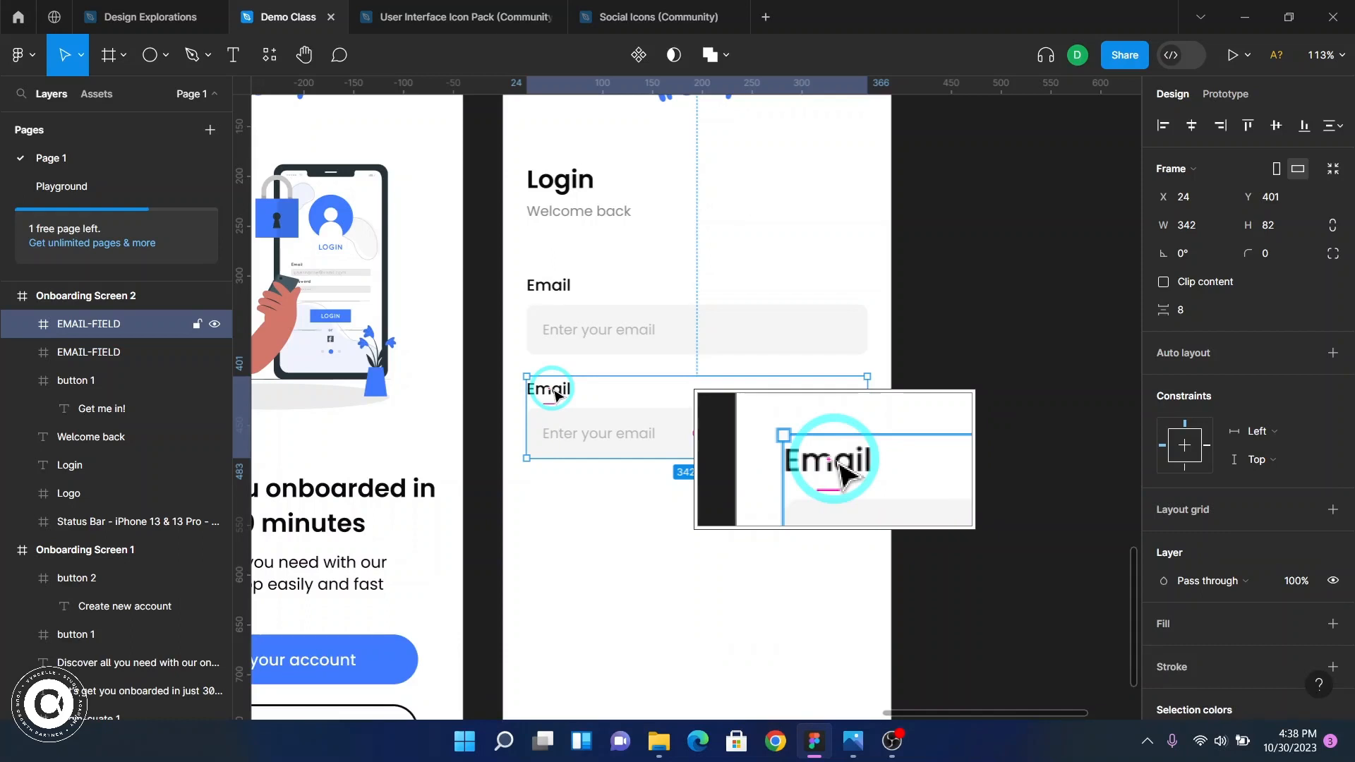
- Change the label text of the lower field copy to "Password"
key(F2)
scroll(555, 395, up, 5)
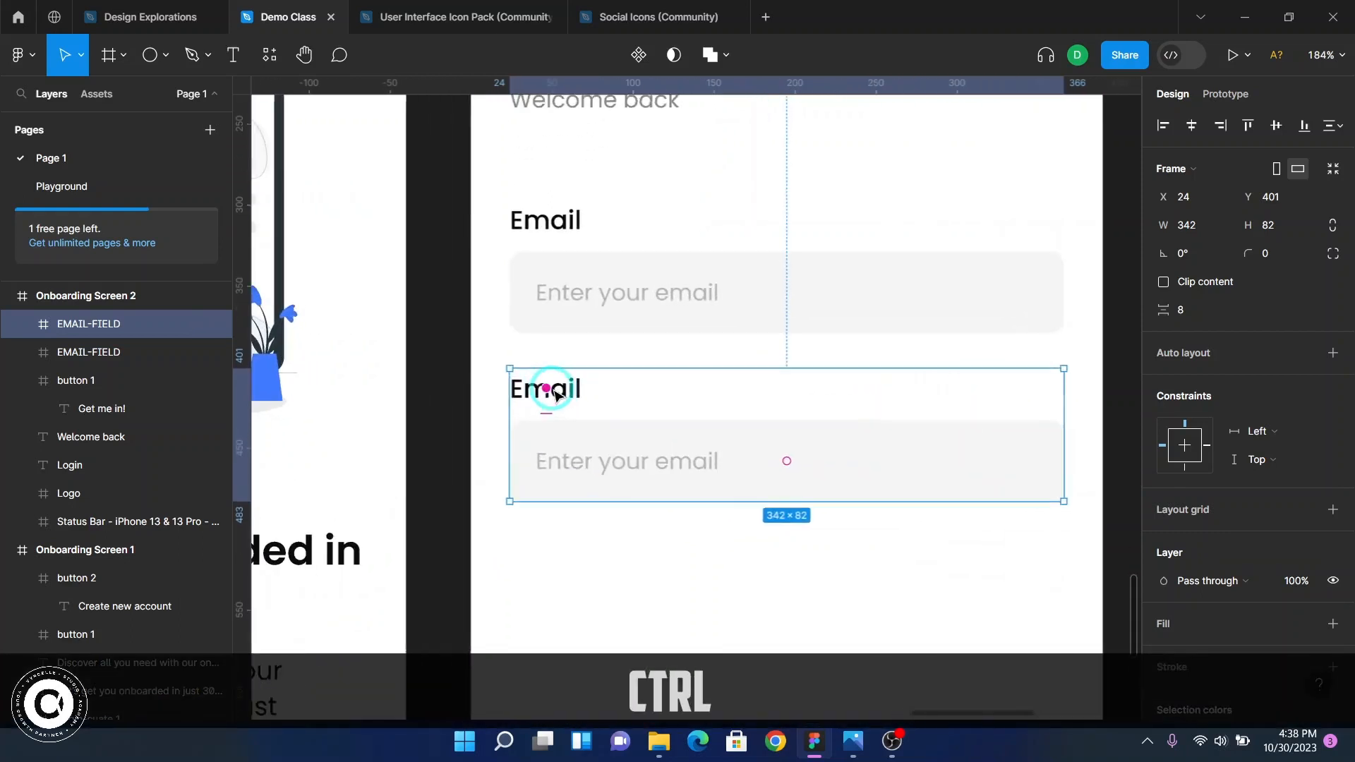
ctrl+click(555, 394)
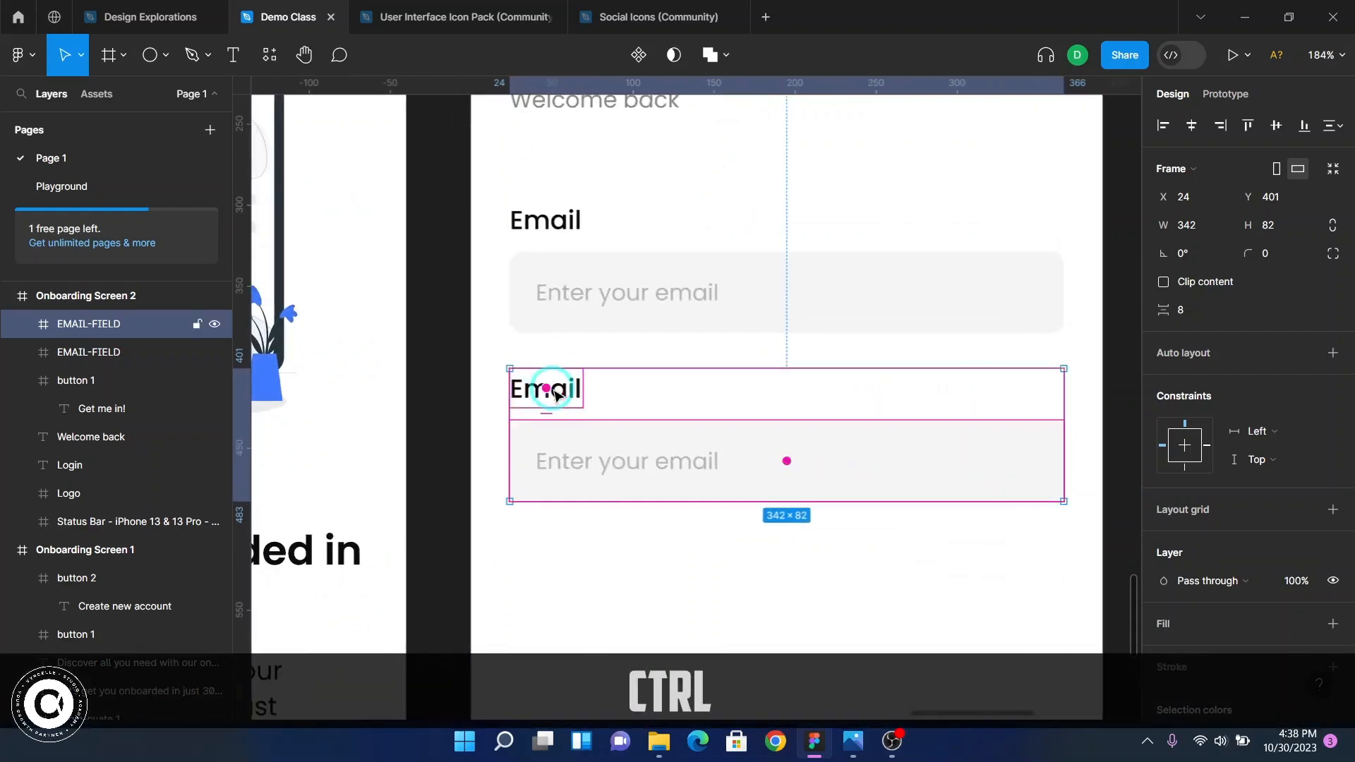
click(588, 343)
double_click(567, 384)
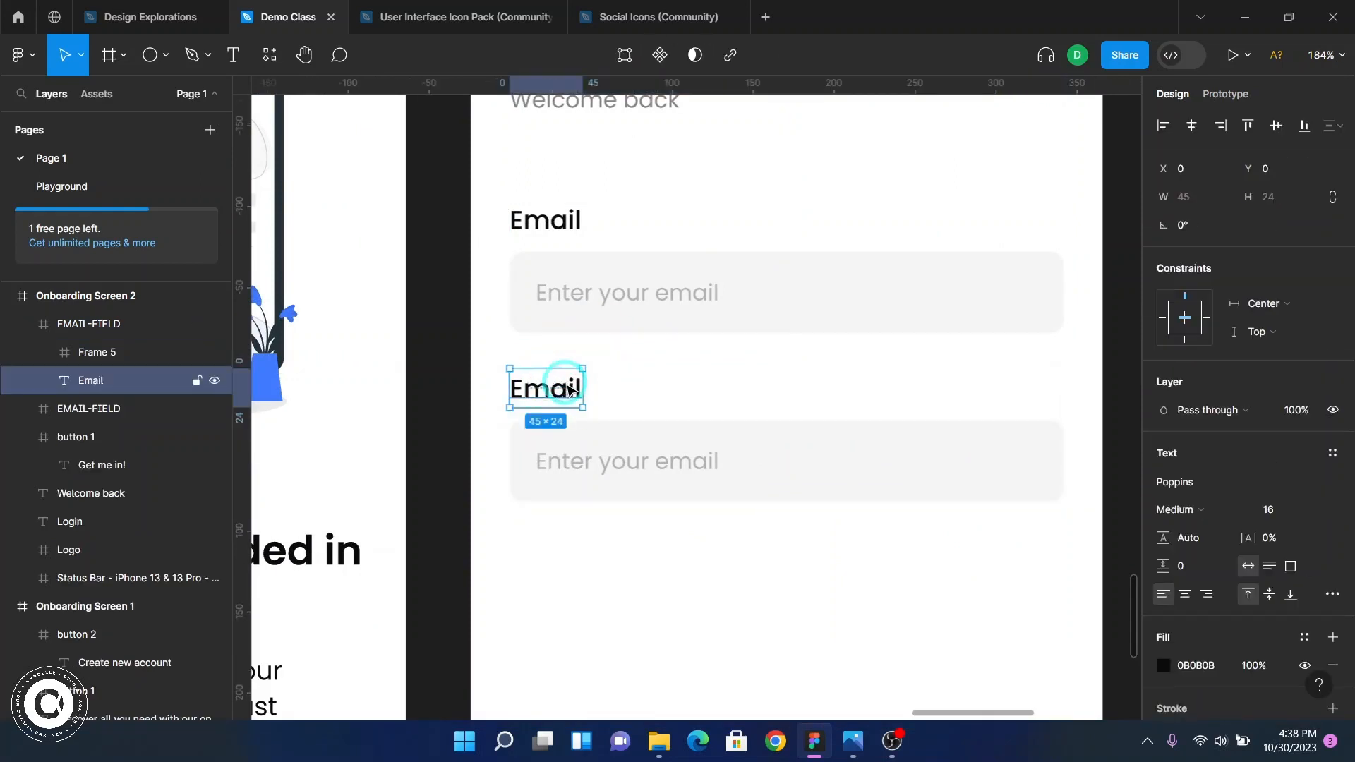
double_click(568, 385)
text(P)
key(Caps_Lock)
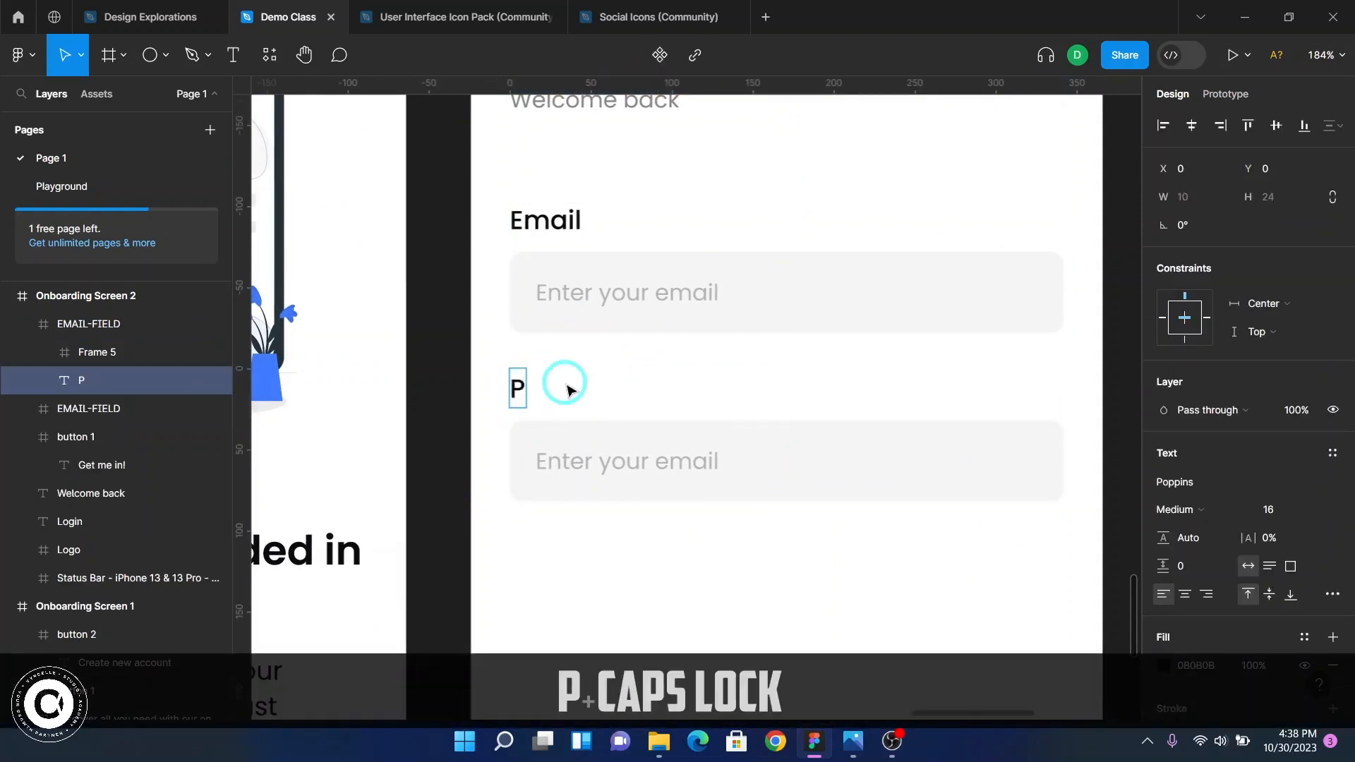
text(aa)
key(BackSpace)
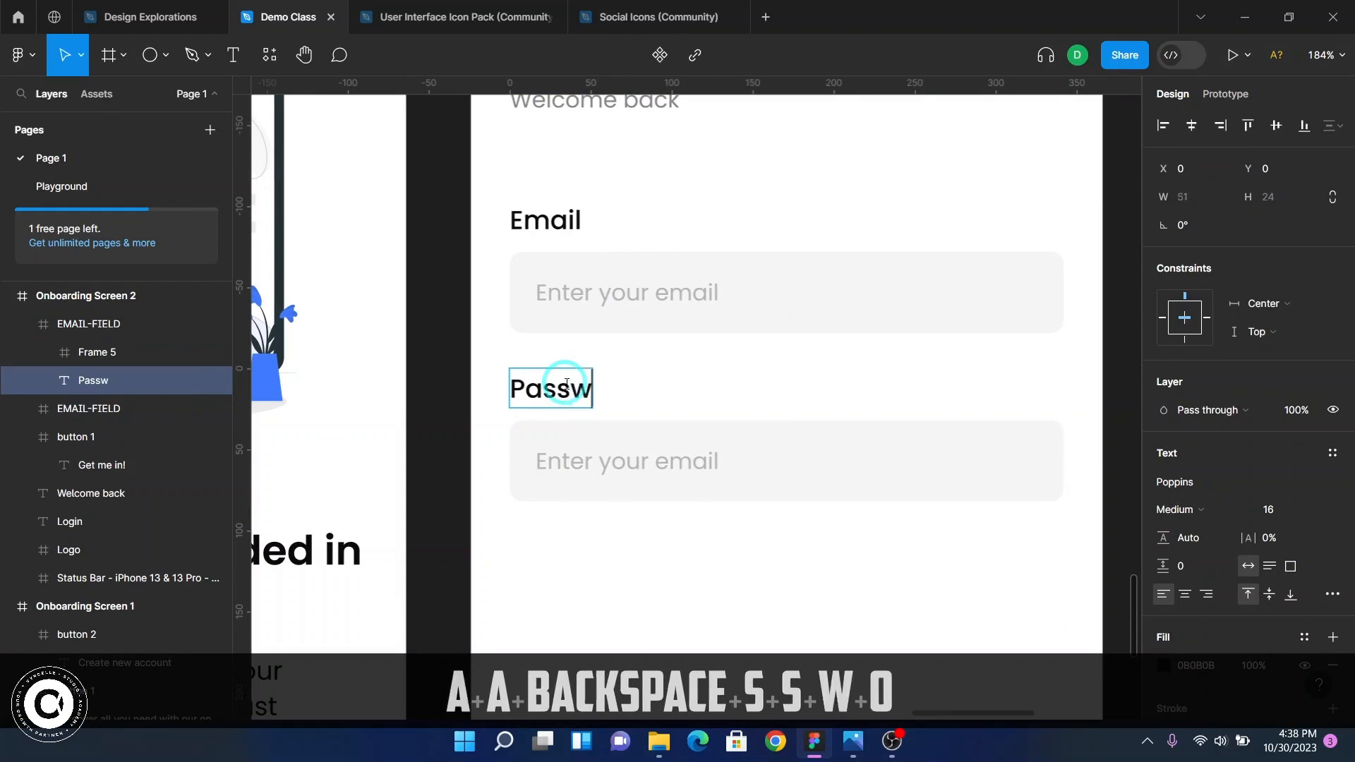
key(ctrl+Return)
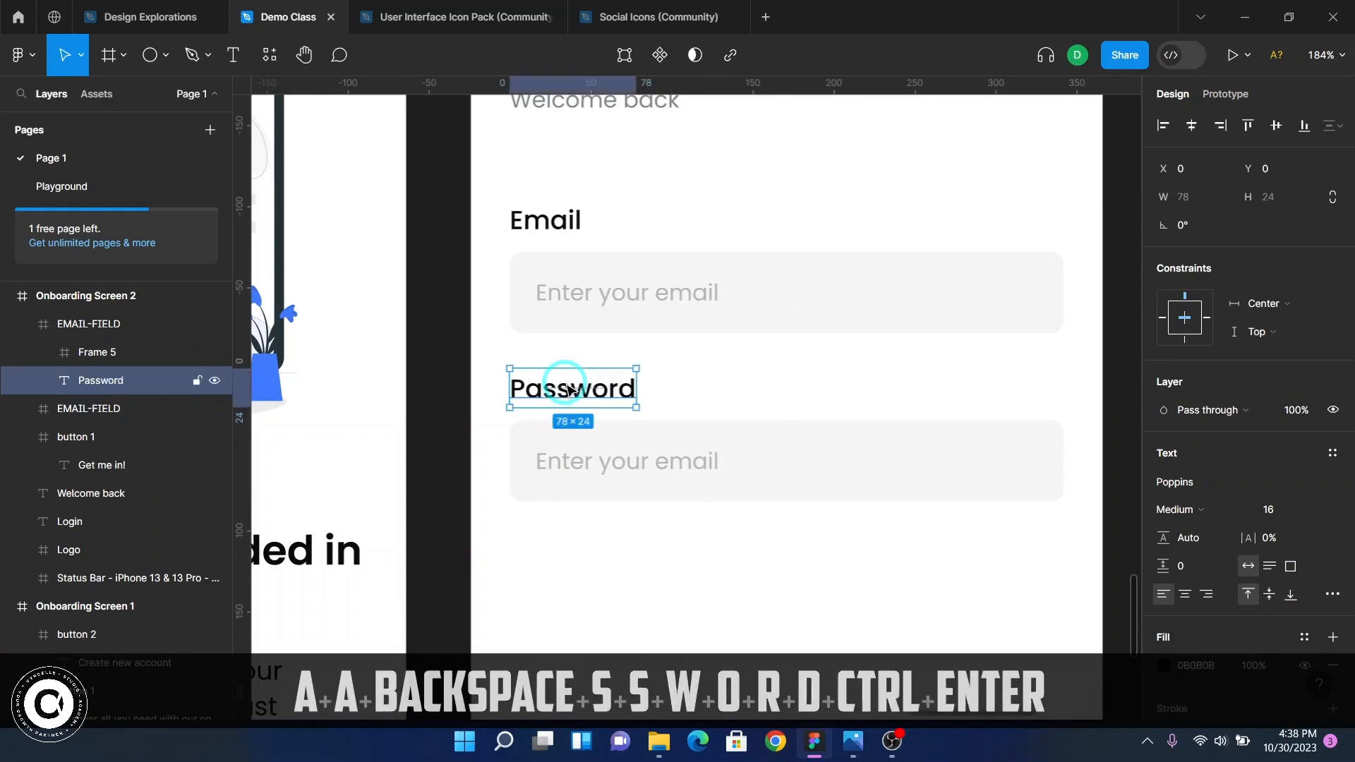
- Change the placeholder text in the lower field's input frame on Onboarding Screen 2 to "Enter your password"
ctrl+click(653, 462)
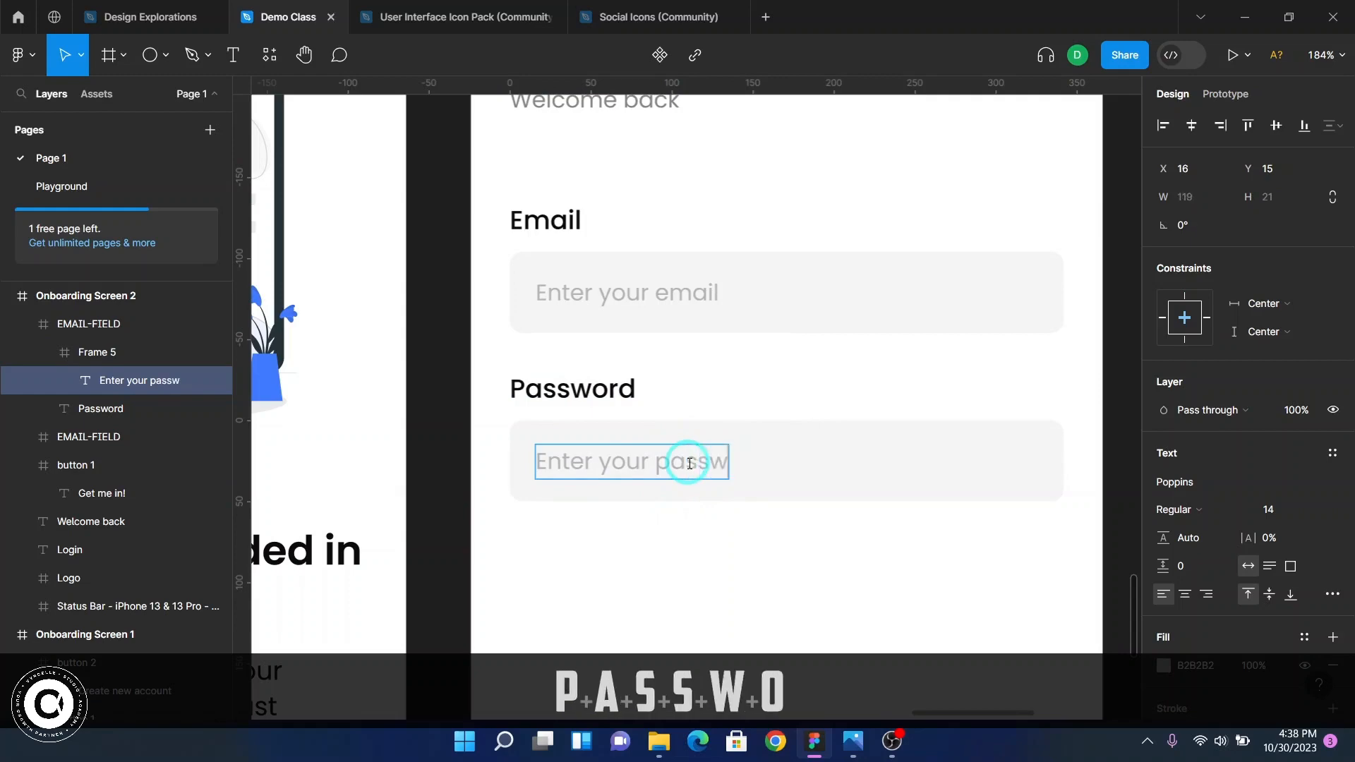
key(ctrl+Return)
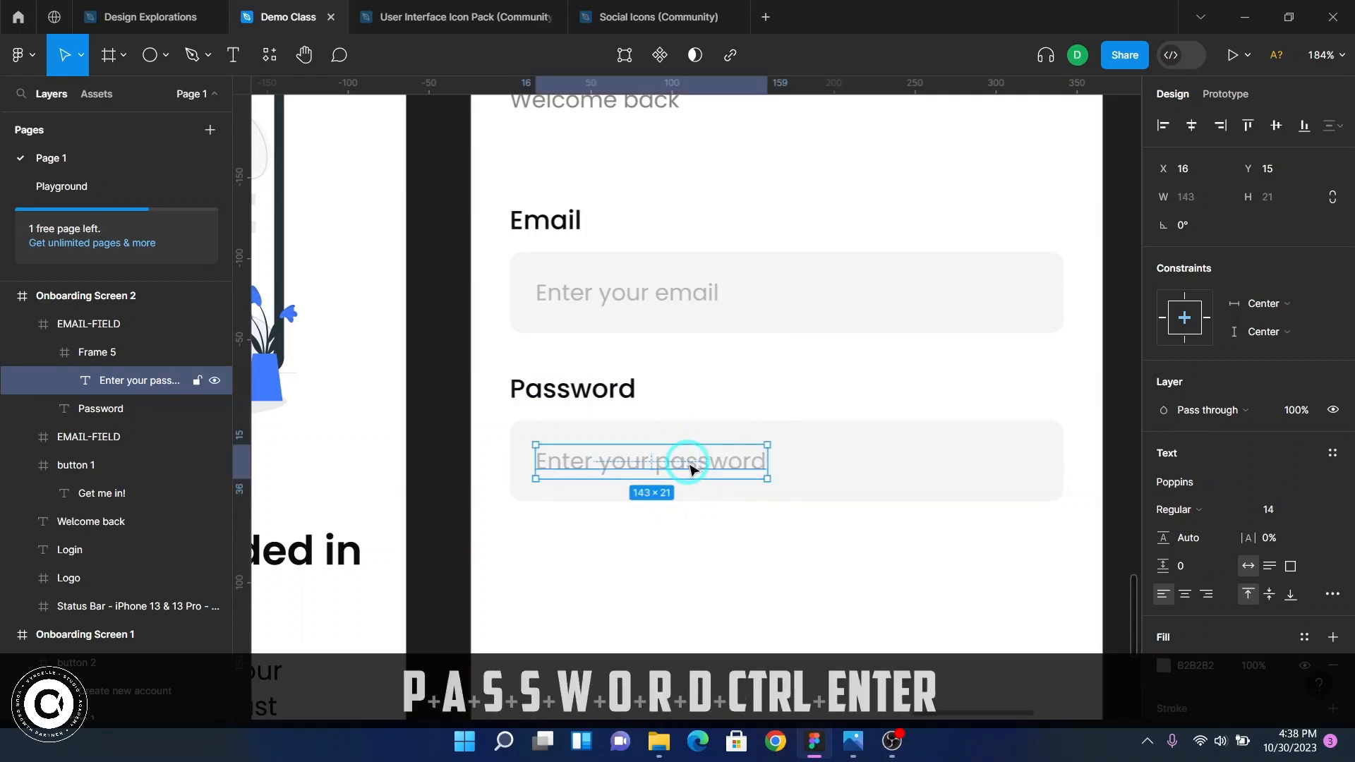
click(734, 566)
- Examine the size and placement of the closed-eye icon in the Password field of the reference Screen 2
scroll(715, 428, down, 4)
scroll(771, 427, up, 10)
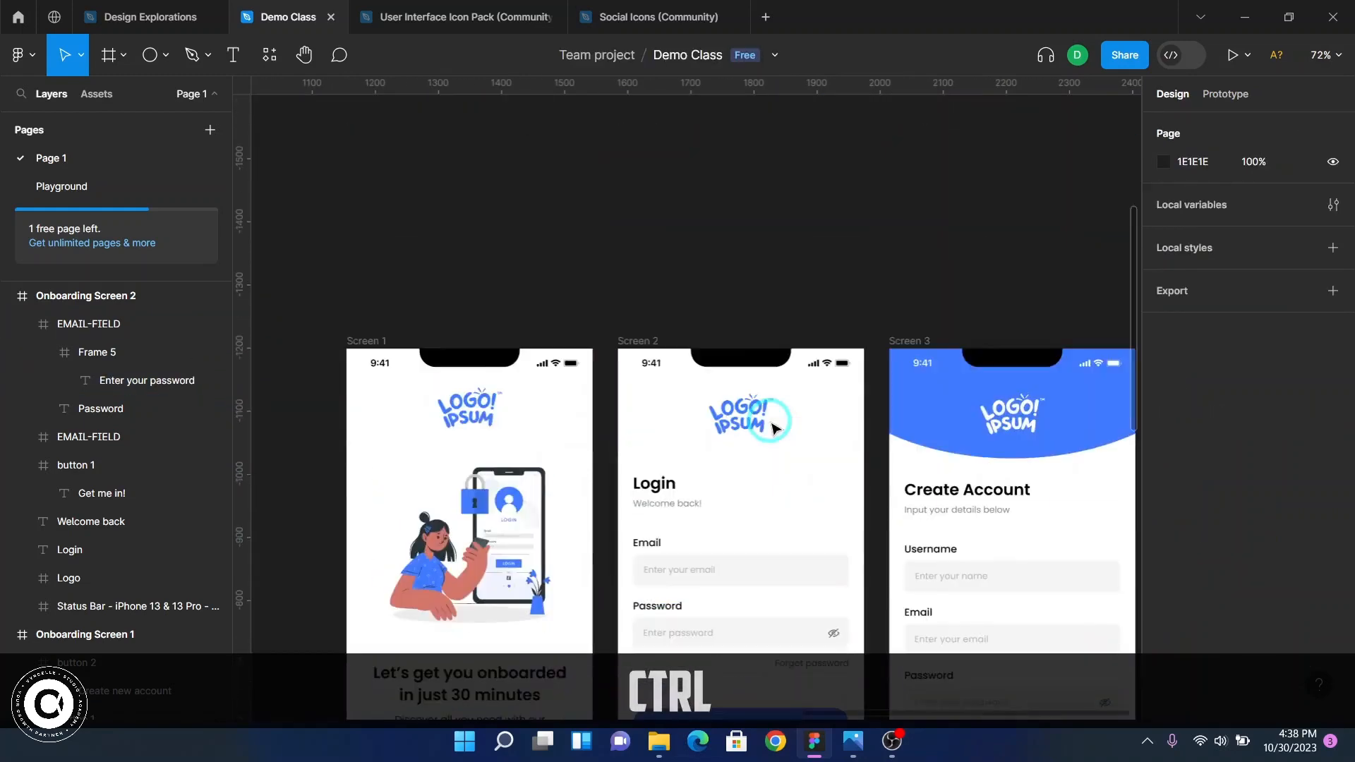
scroll(790, 466, down, 6)
scroll(860, 182, up, 5)
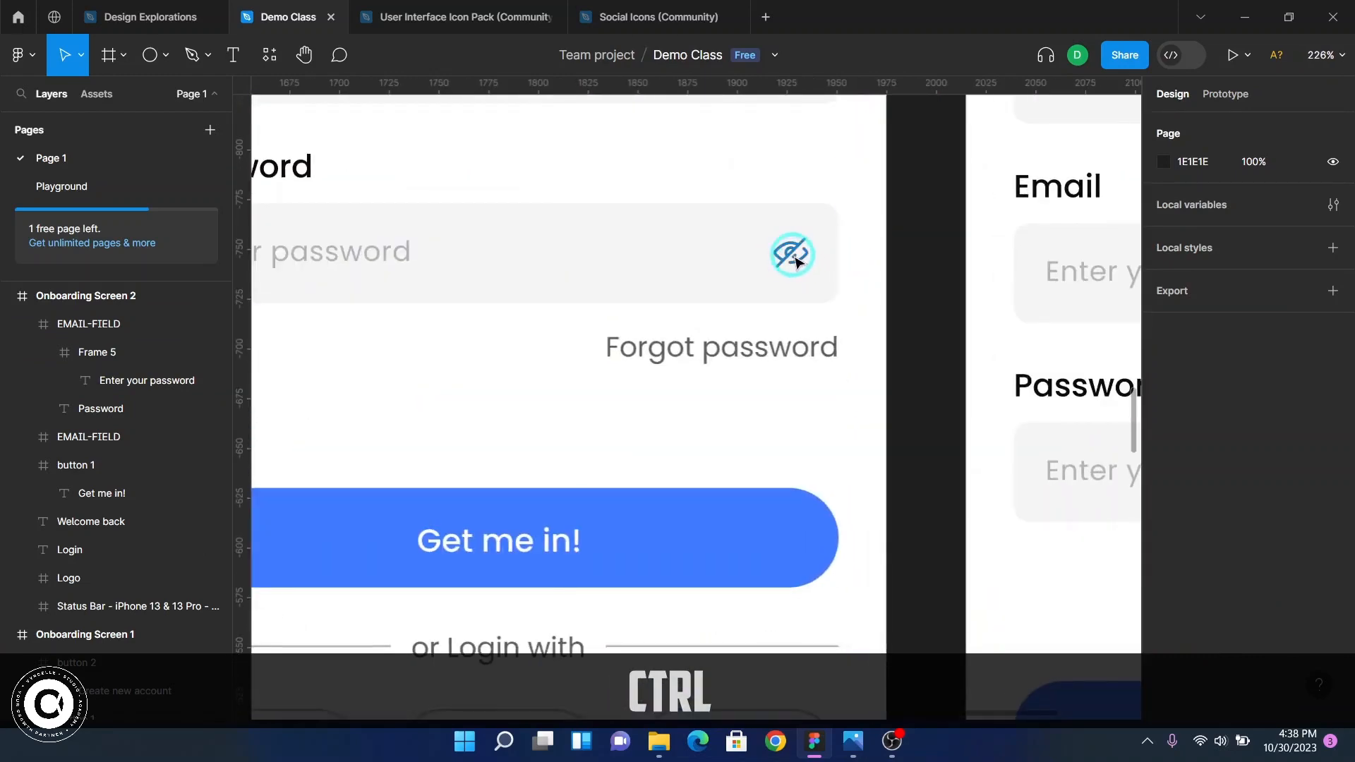
ctrl+click(796, 259)
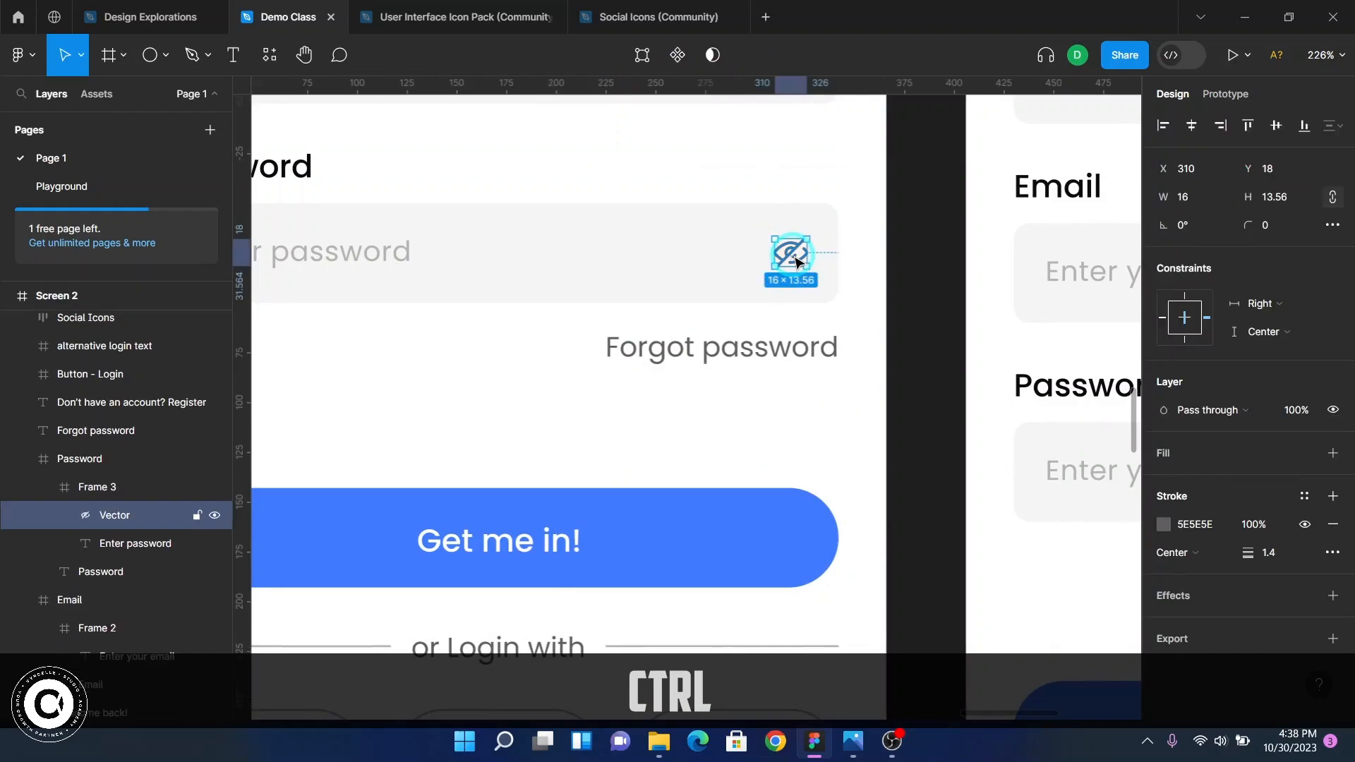
scroll(812, 263, up, 7)
scroll(822, 268, down, 7)
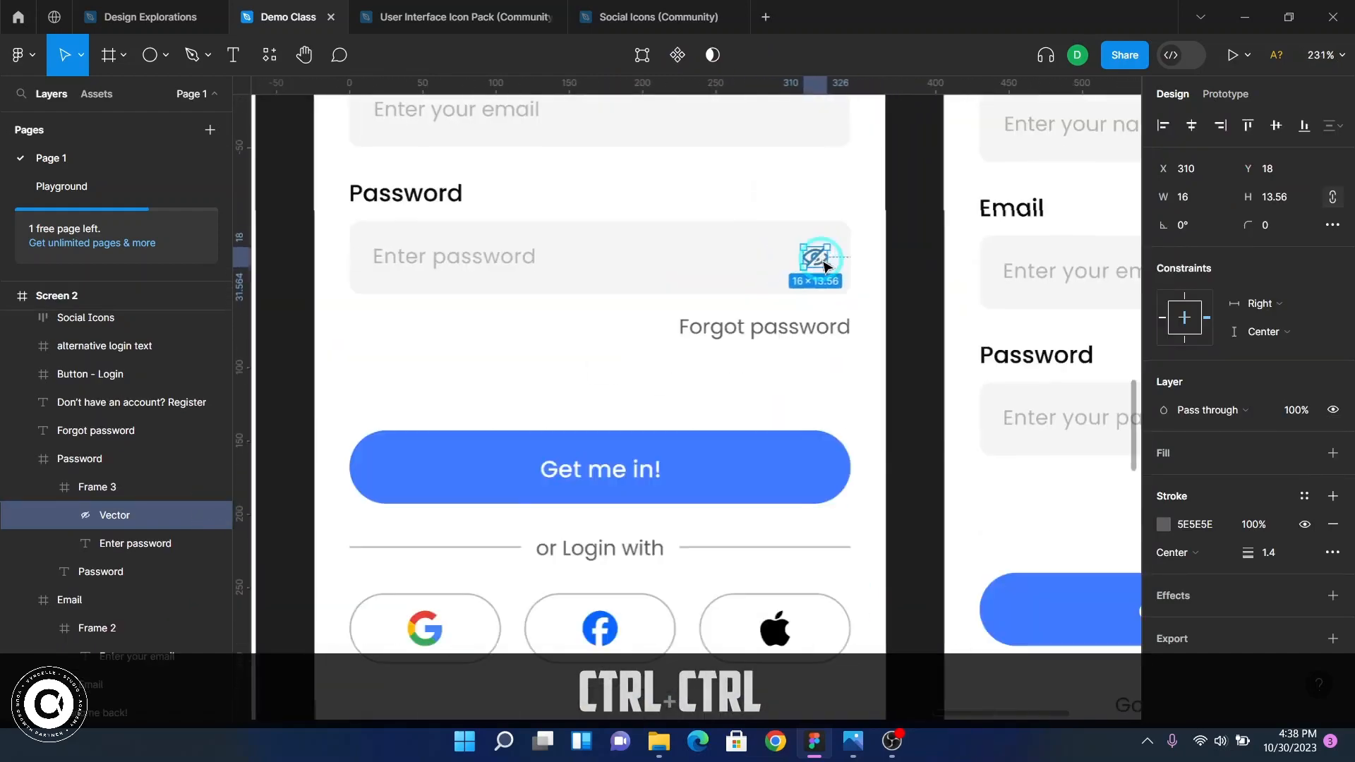
scroll(787, 303, down, 3)
ctrl+scroll(788, 309, down, 3)
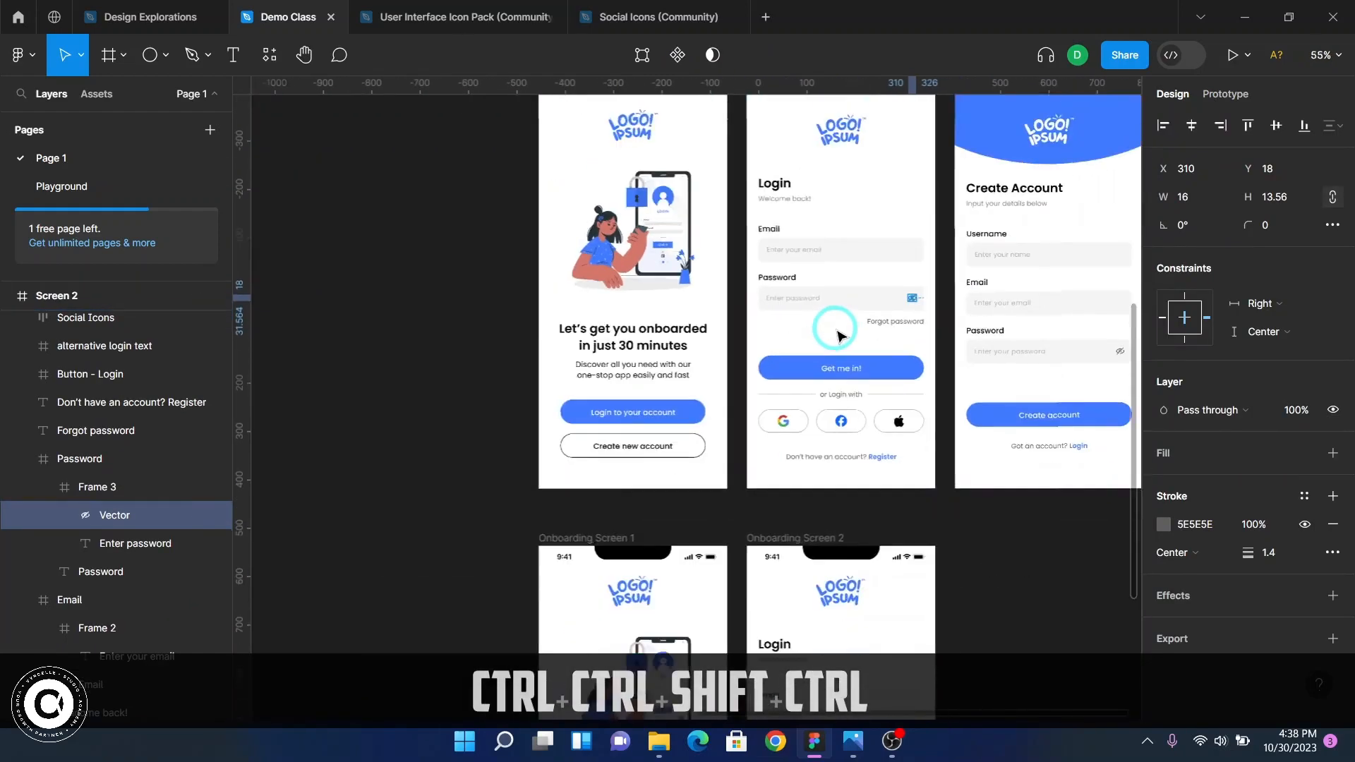
scroll(839, 339, down, 5)
scroll(843, 344, right, 3)
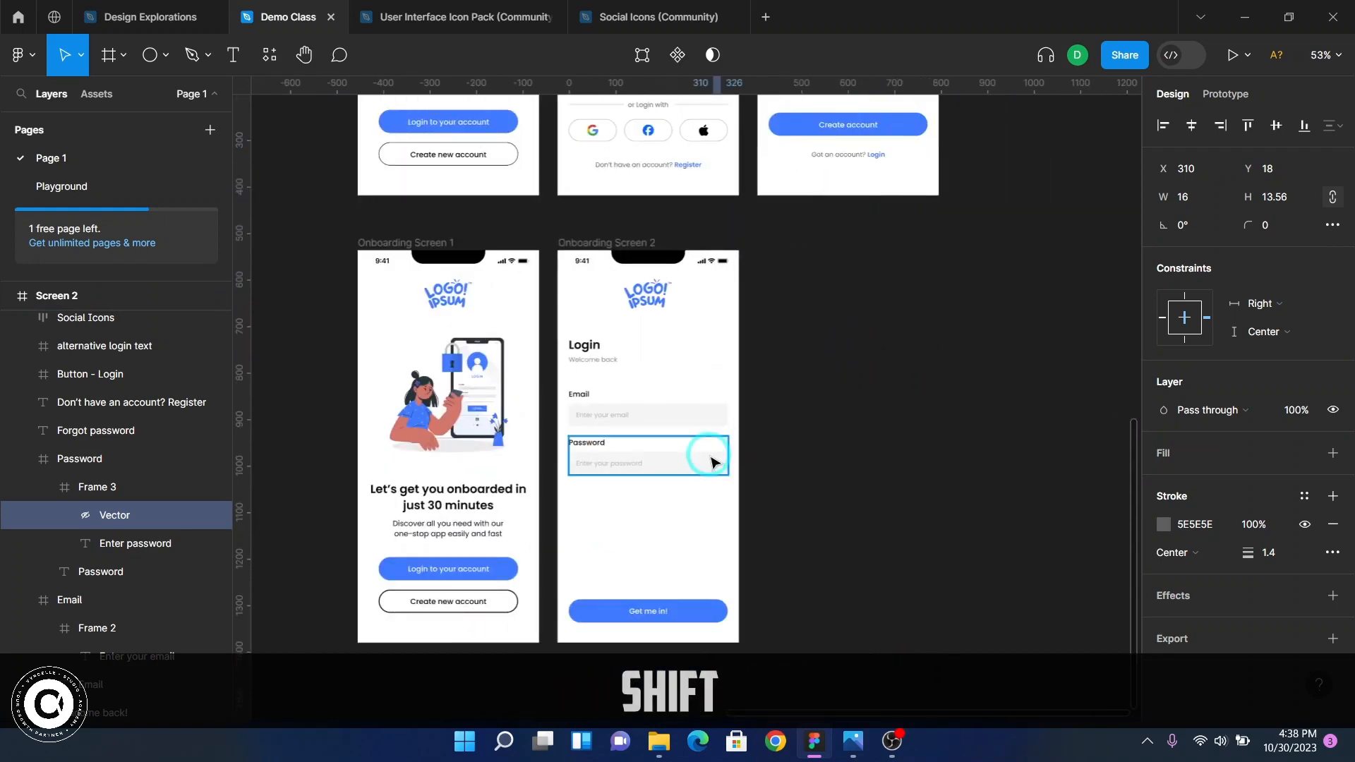
click(712, 462)
ctrl+scroll(710, 462, up, 6)
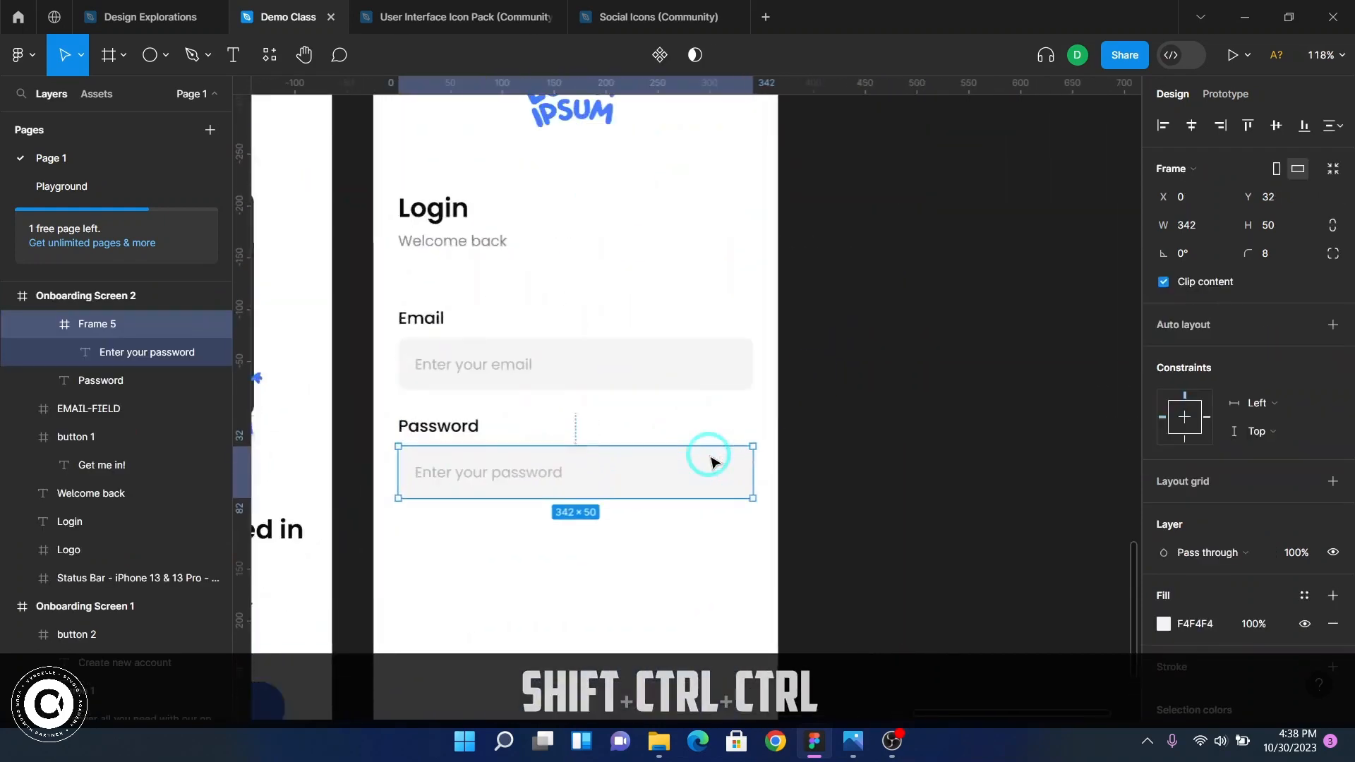
shift+scroll(713, 466, left, 1)
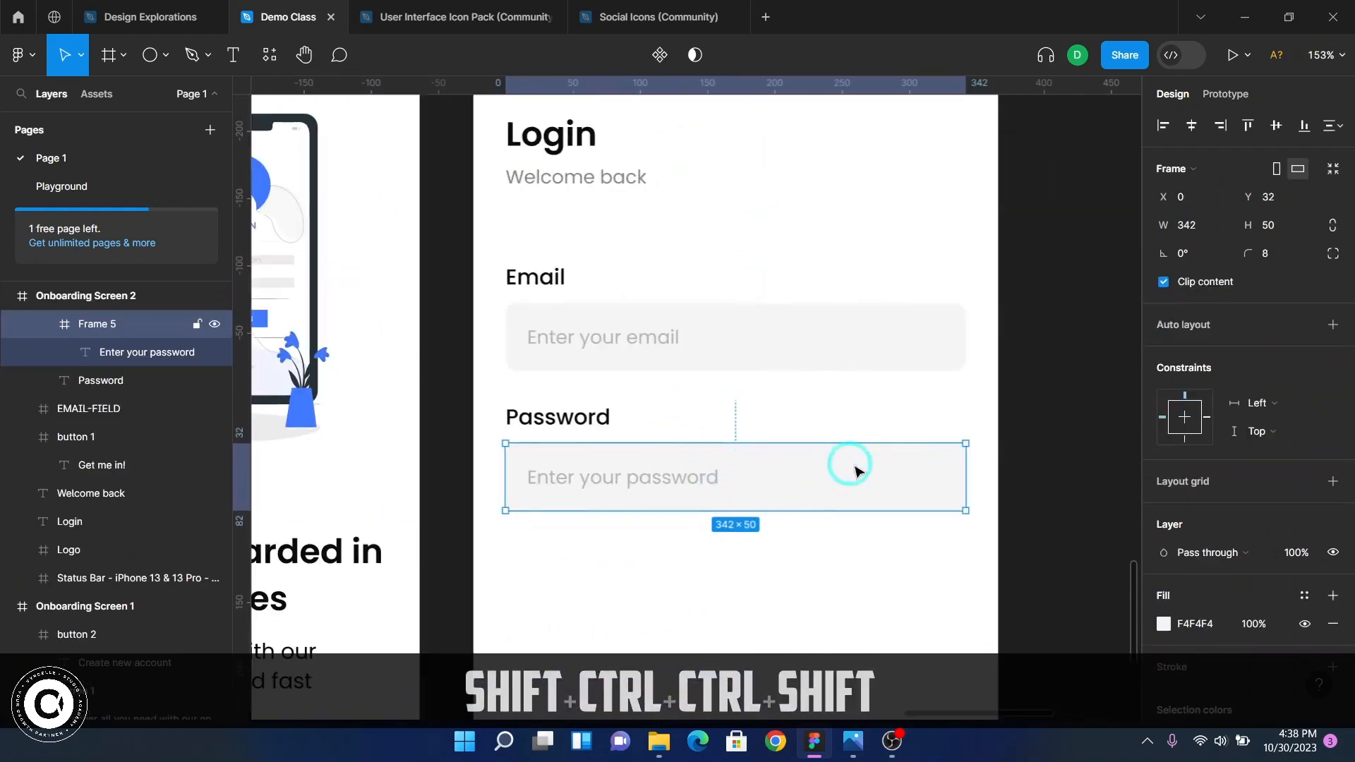
scroll(856, 471, up, 15)
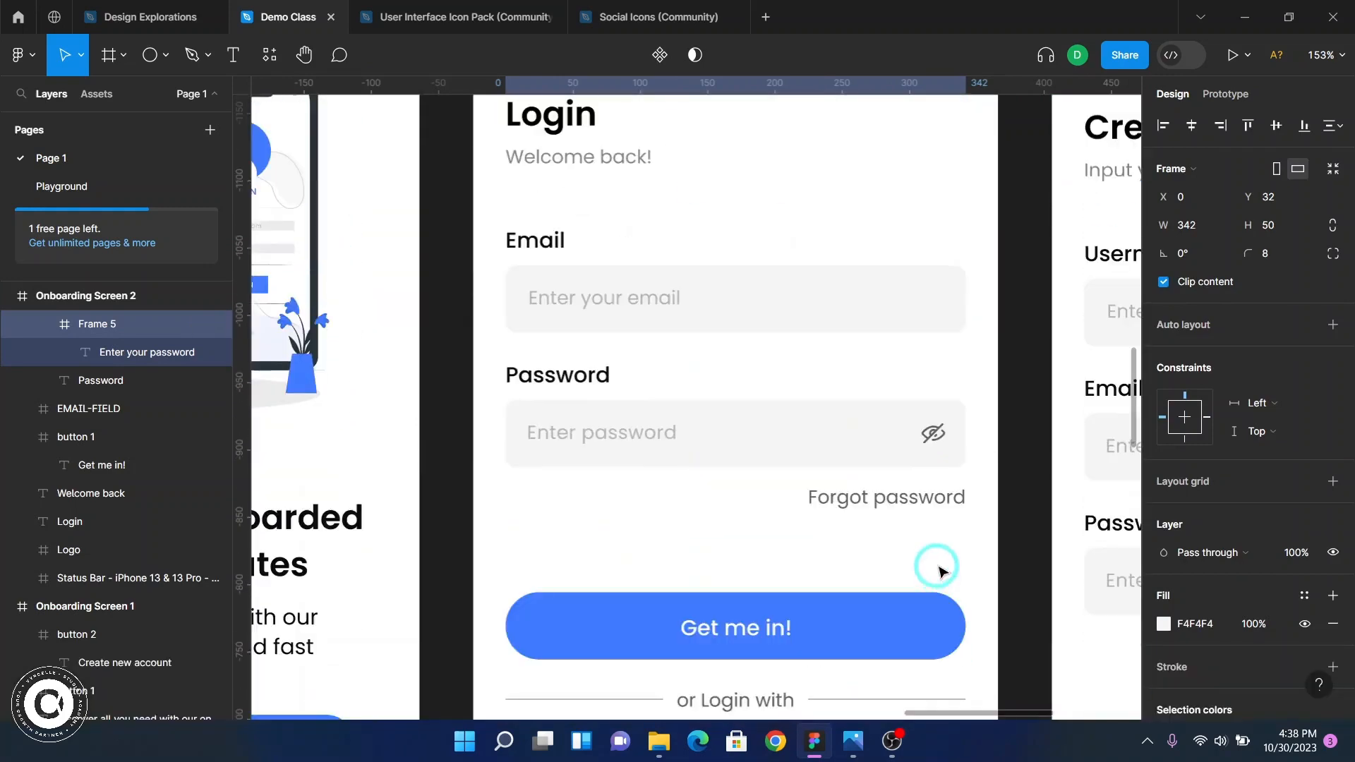
ctrl+scroll(932, 432, up, 8)
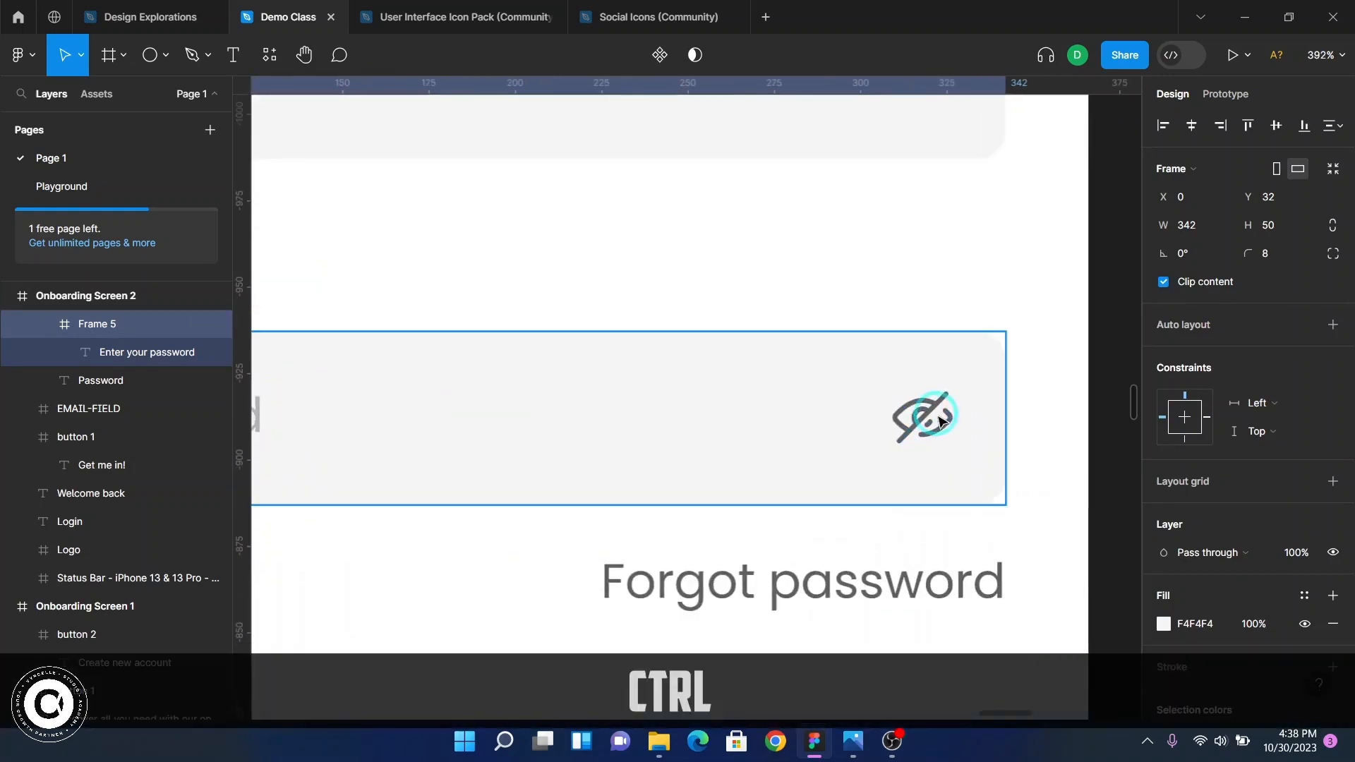
ctrl+click(943, 428)
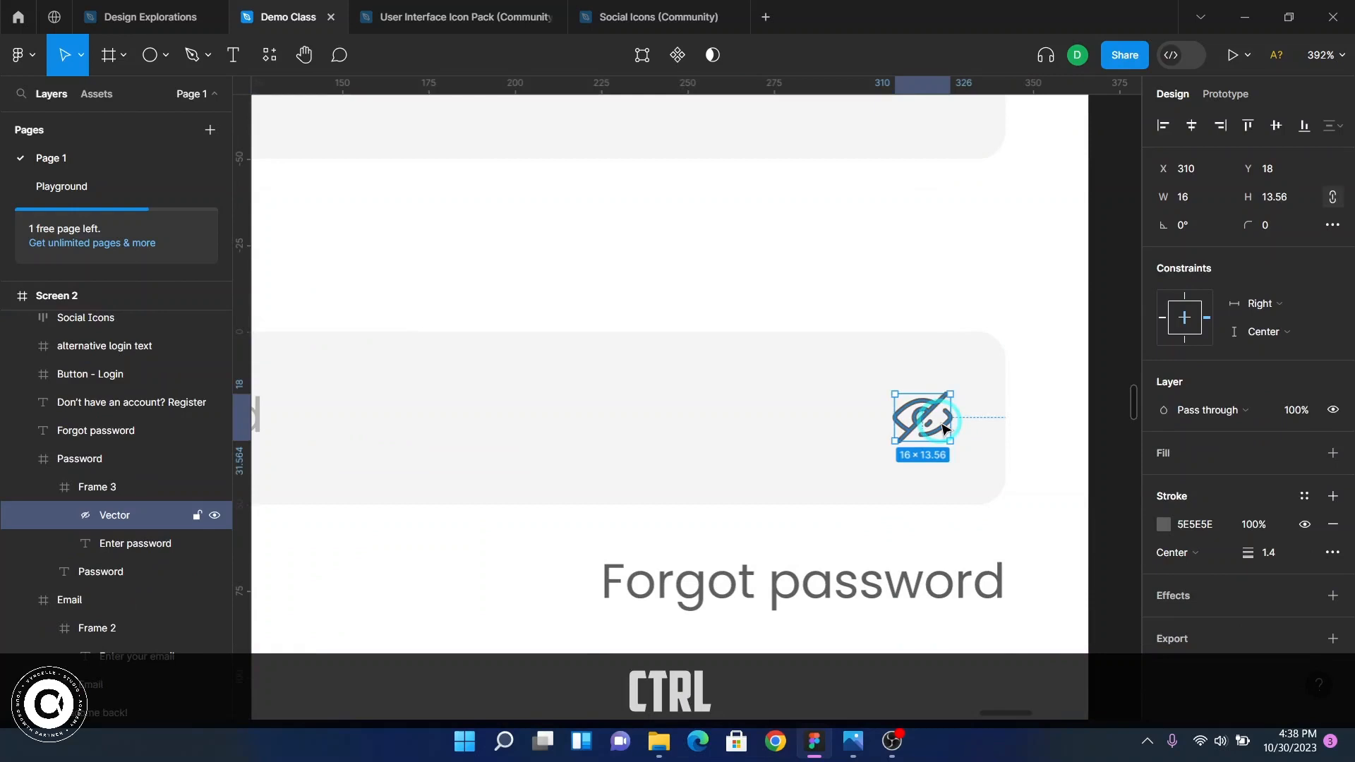
key(F2)
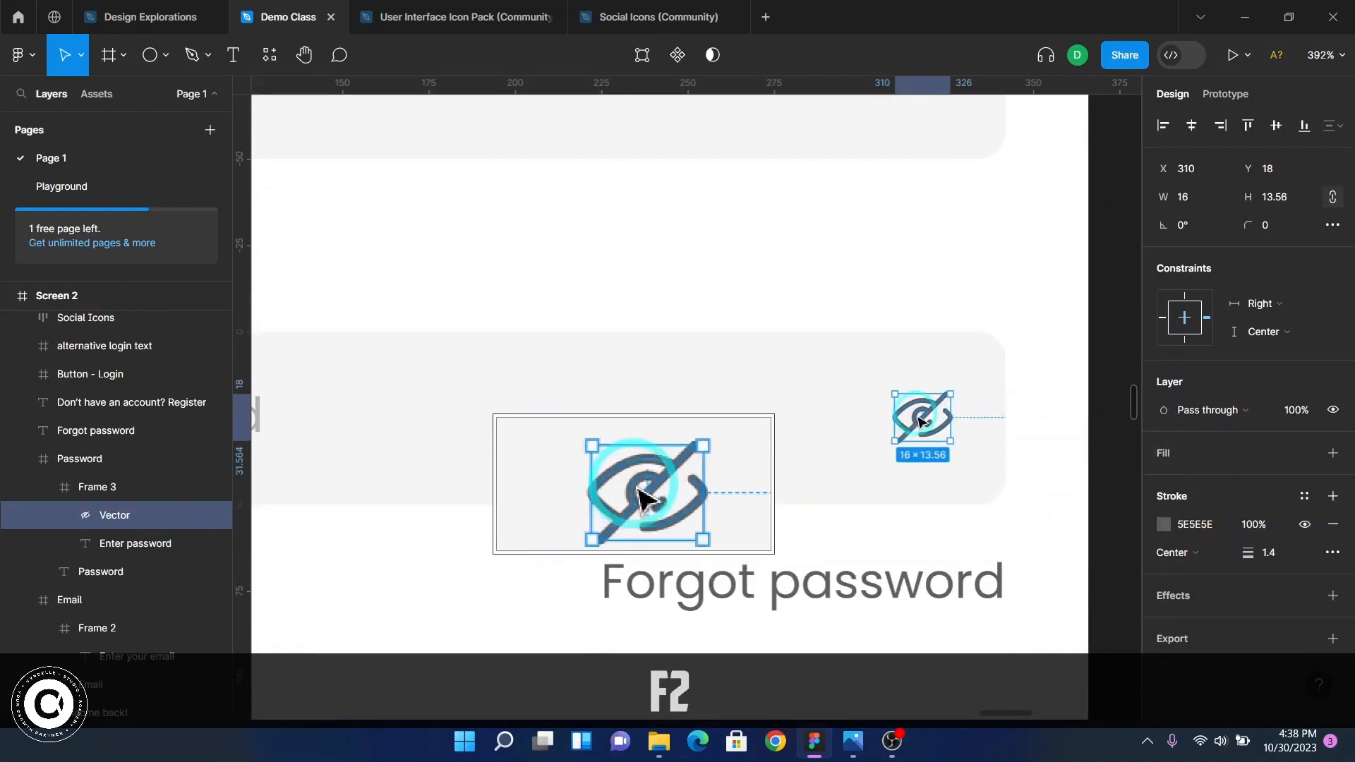
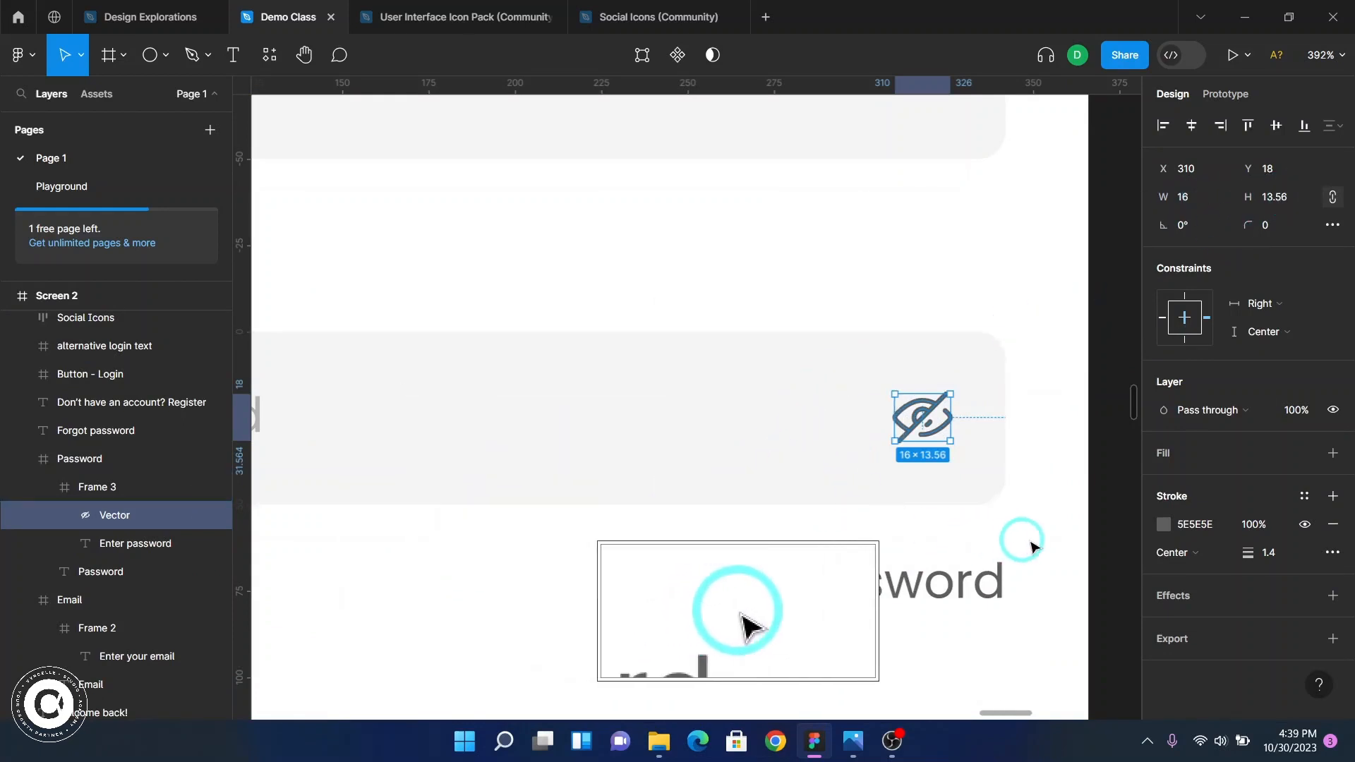
click(895, 544)
- Import the Closed eye icon file from the DWM Series folder in File Explorer into the password input frame on Onboarding Screen 2
scroll(856, 514, down, 10)
scroll(769, 496, down, 5)
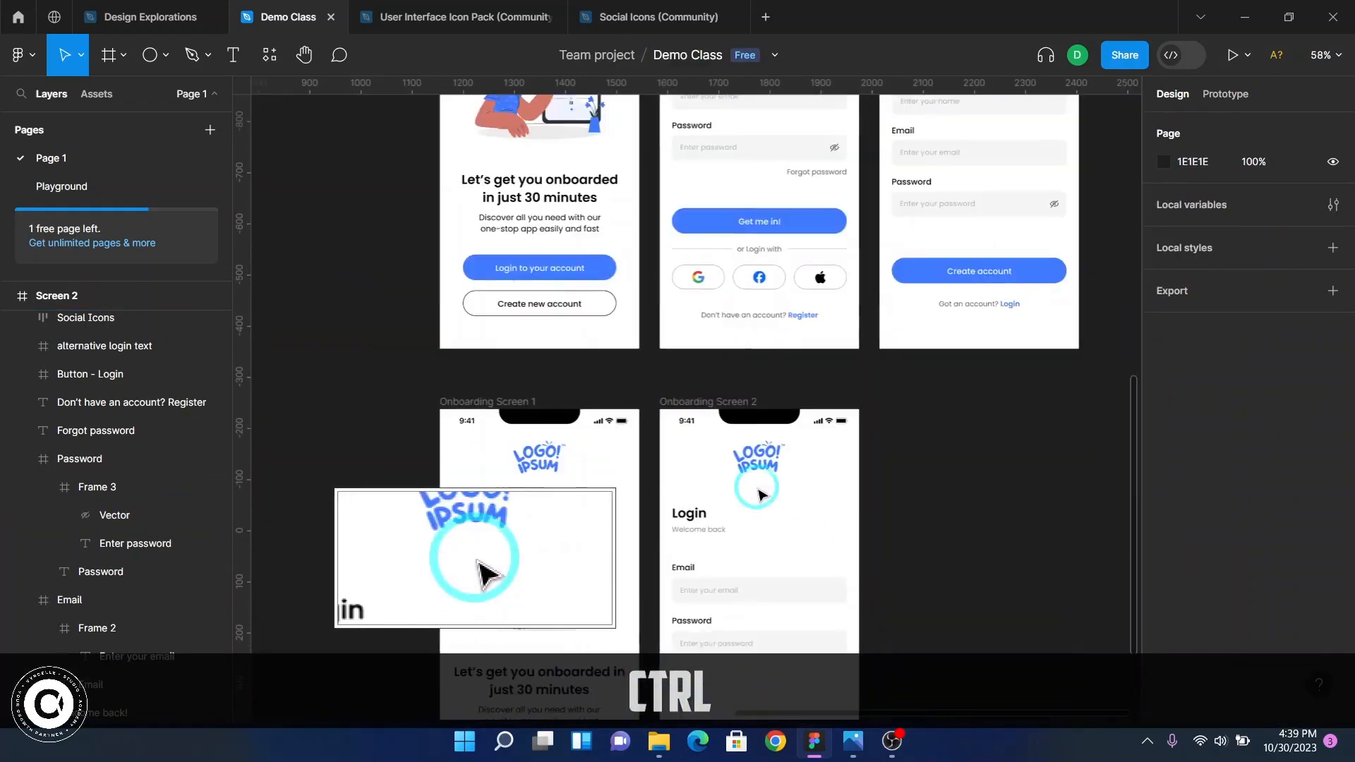
scroll(784, 508, down, 4)
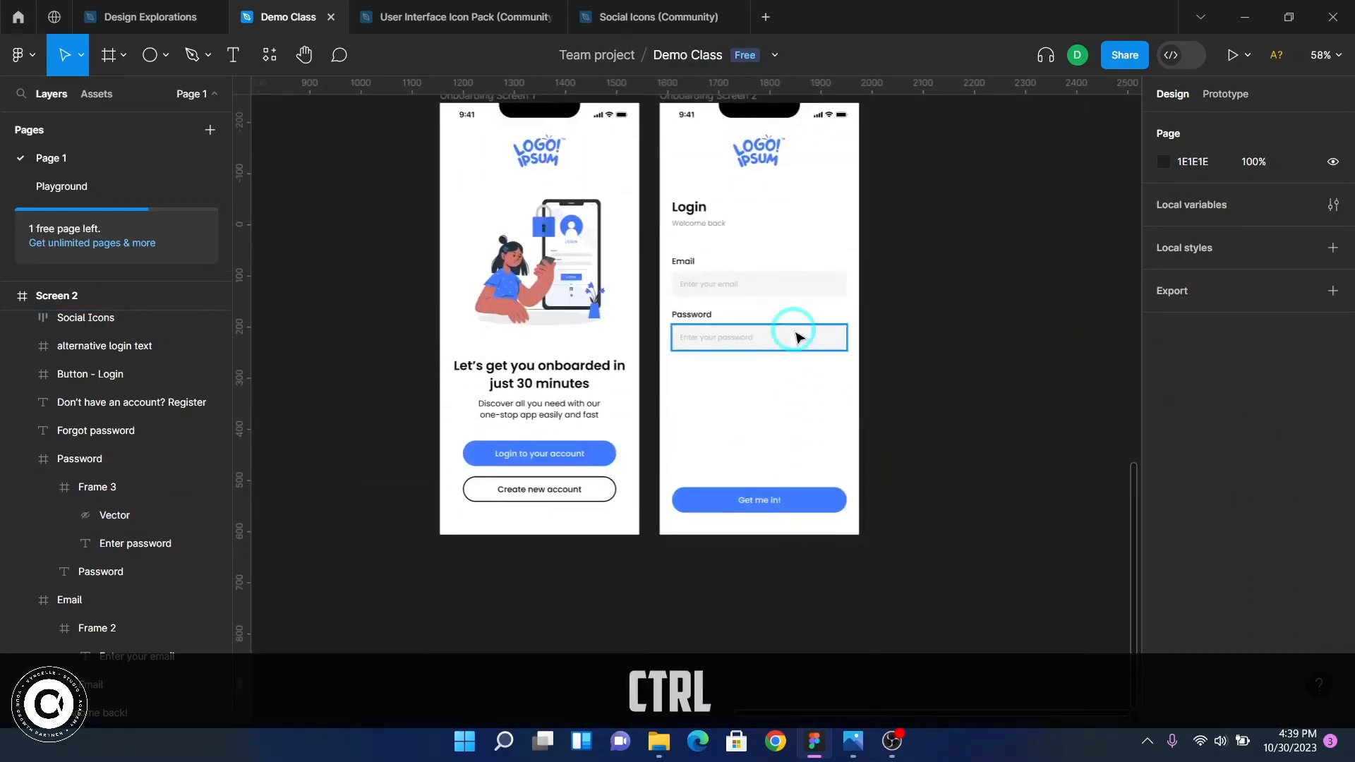
scroll(798, 337, up, 10)
ctrl+click(887, 365)
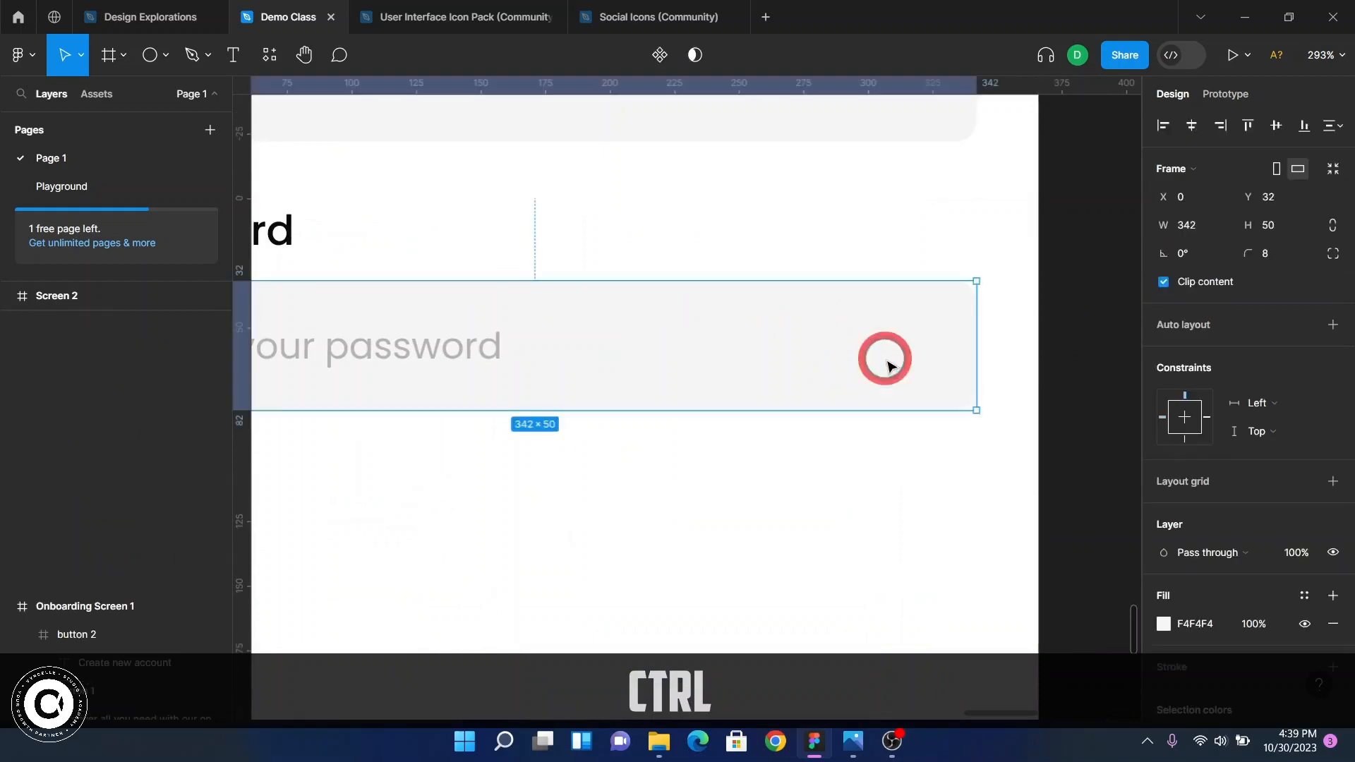
scroll(889, 368, left, 5)
scroll(708, 532, right, 1)
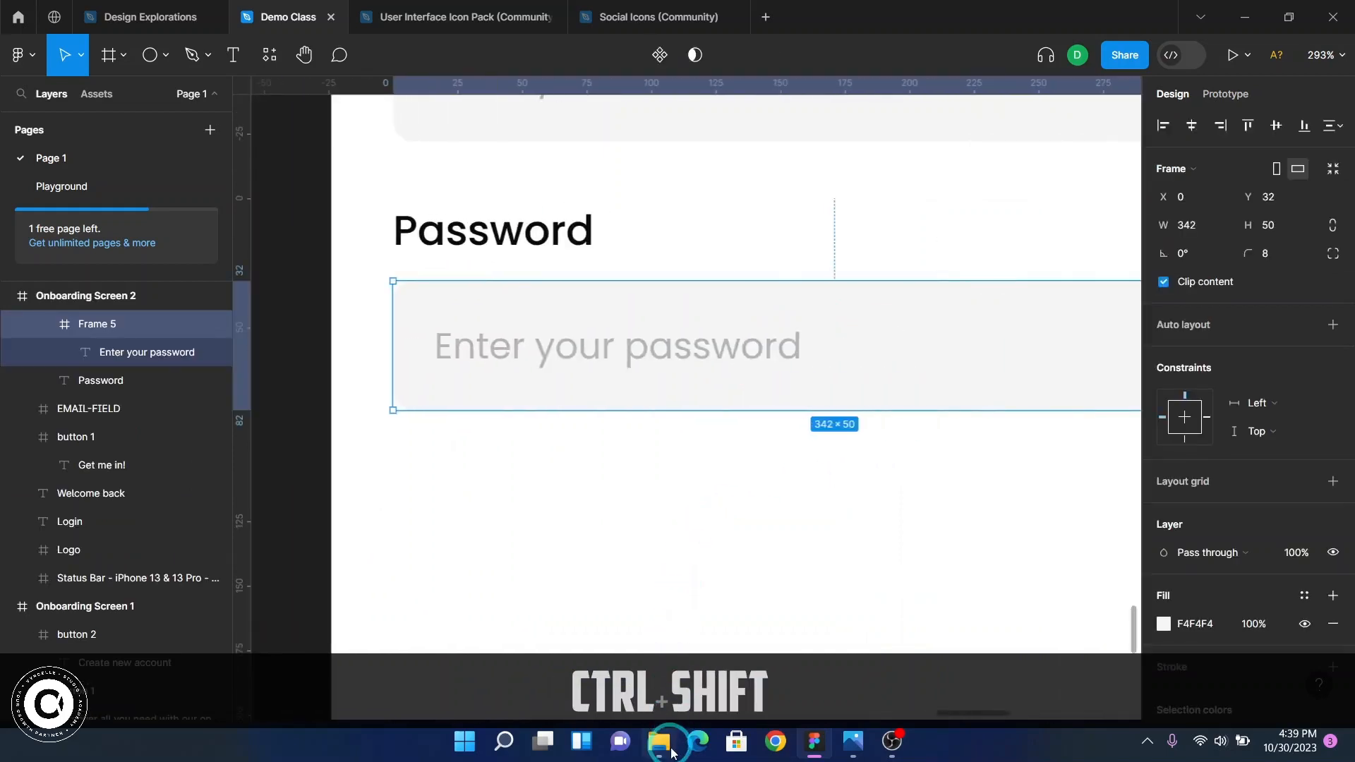
click(672, 753)
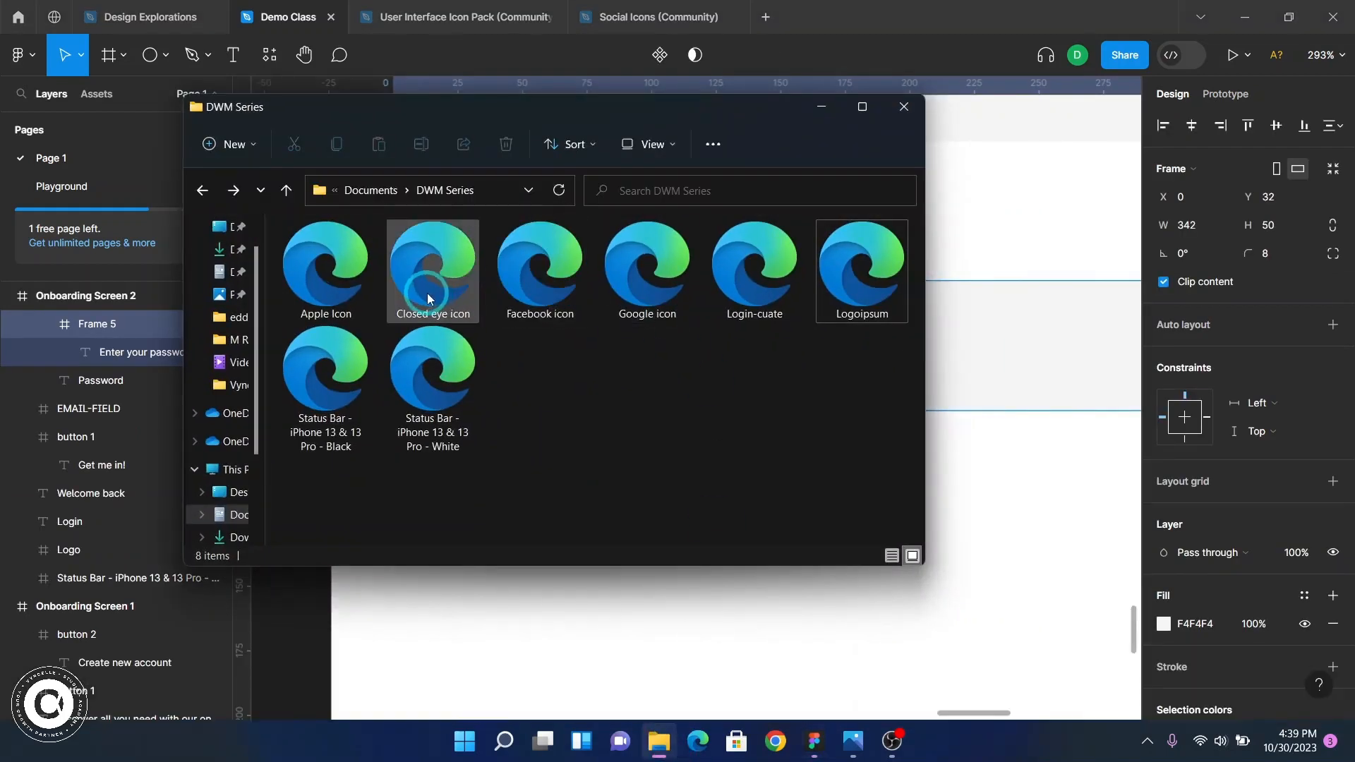
drag(432, 282, 1020, 324)
- Lock the proportions of the imported closed-eye icon and set its width to 16
scroll(988, 329, down, 5)
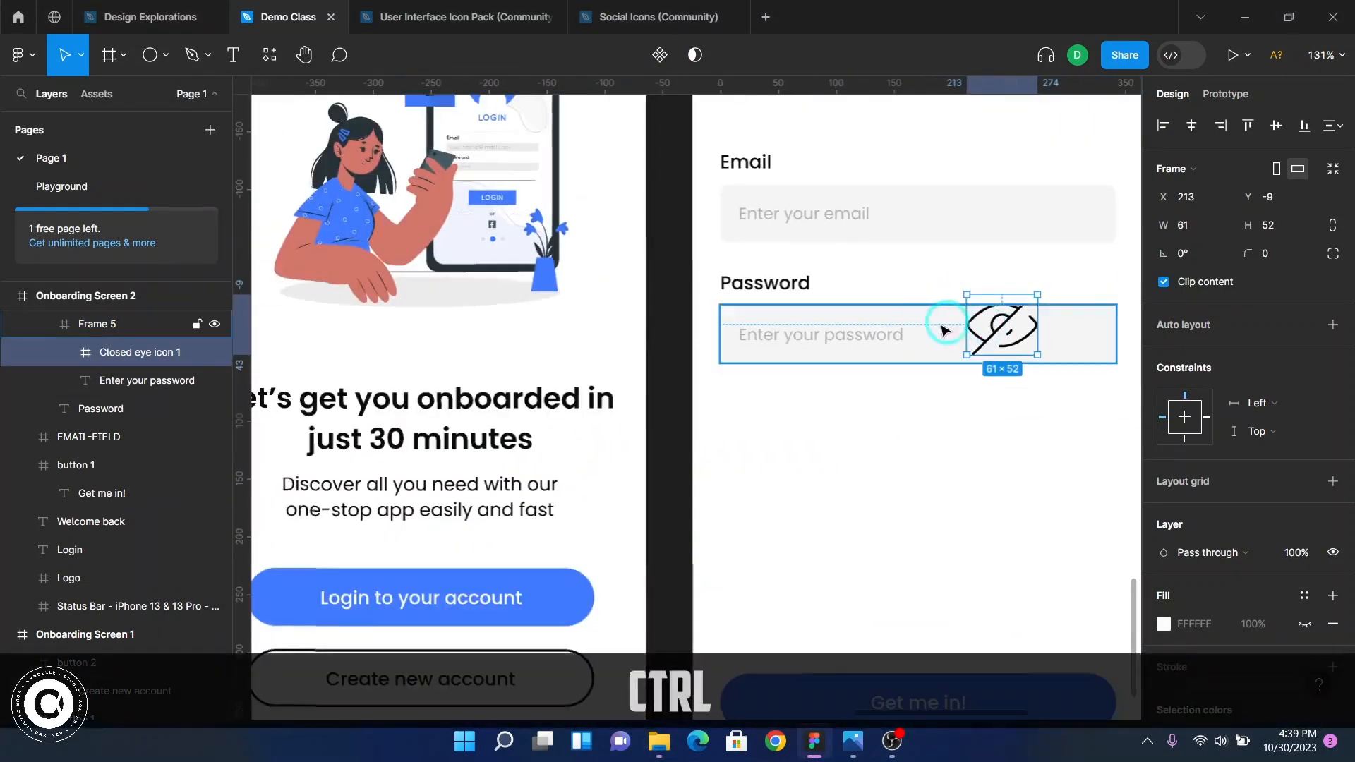
scroll(991, 332, right, 3)
scroll(836, 332, left, 3)
scroll(840, 332, right, 3)
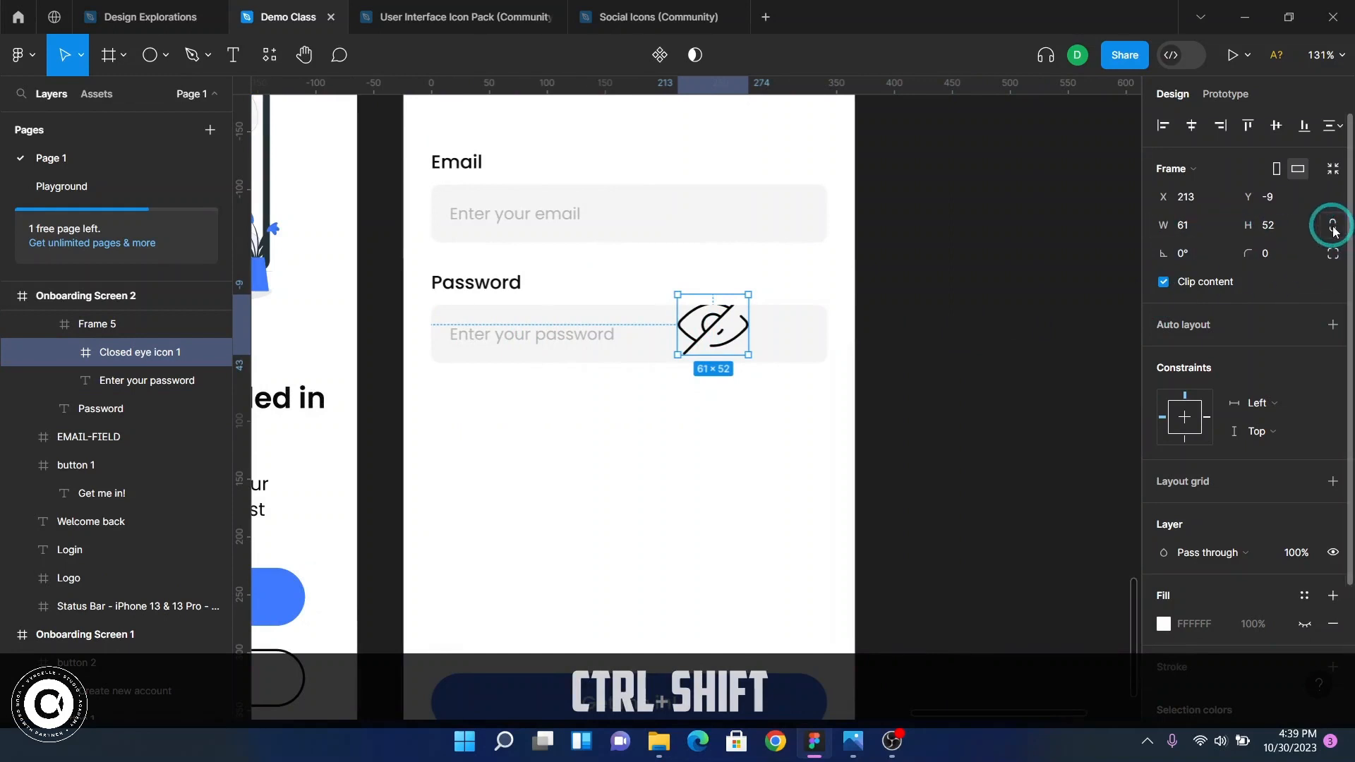
key(F2)
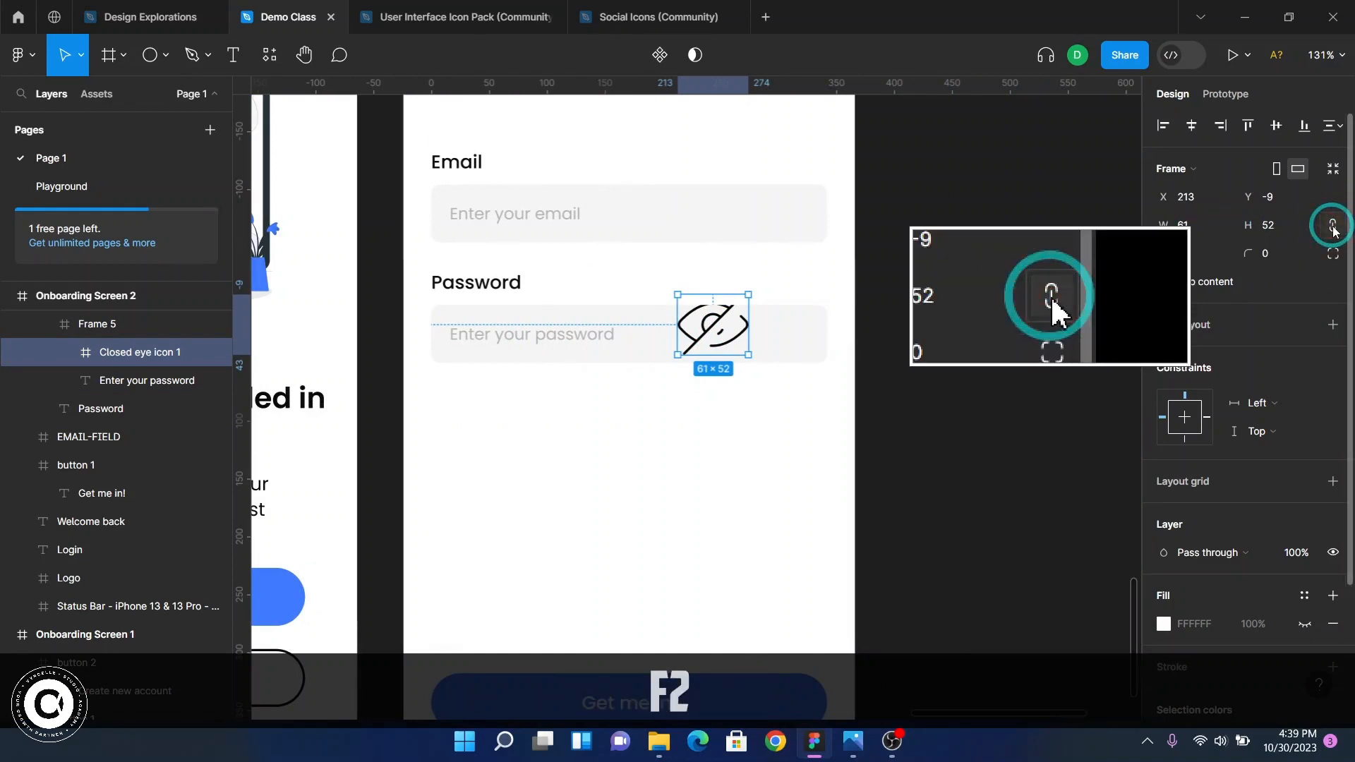
click(1174, 226)
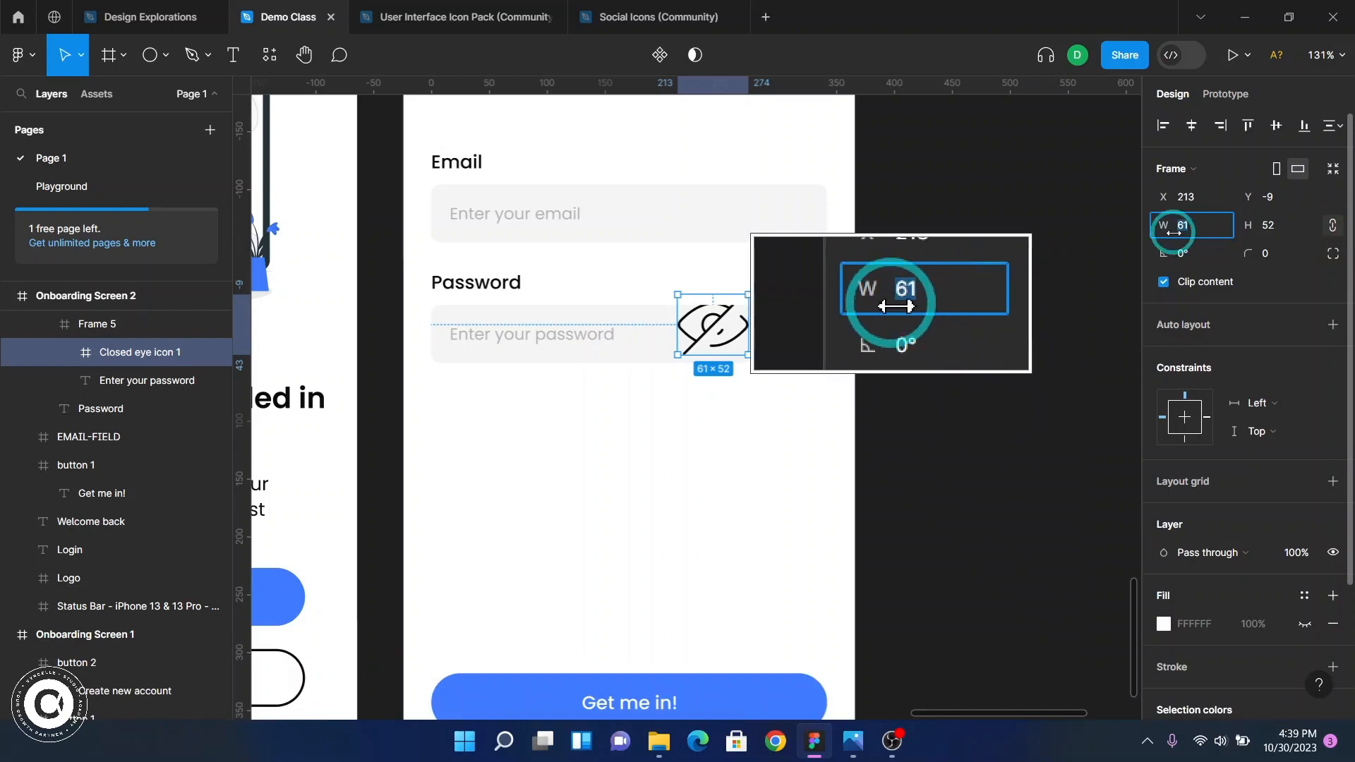
text(16)
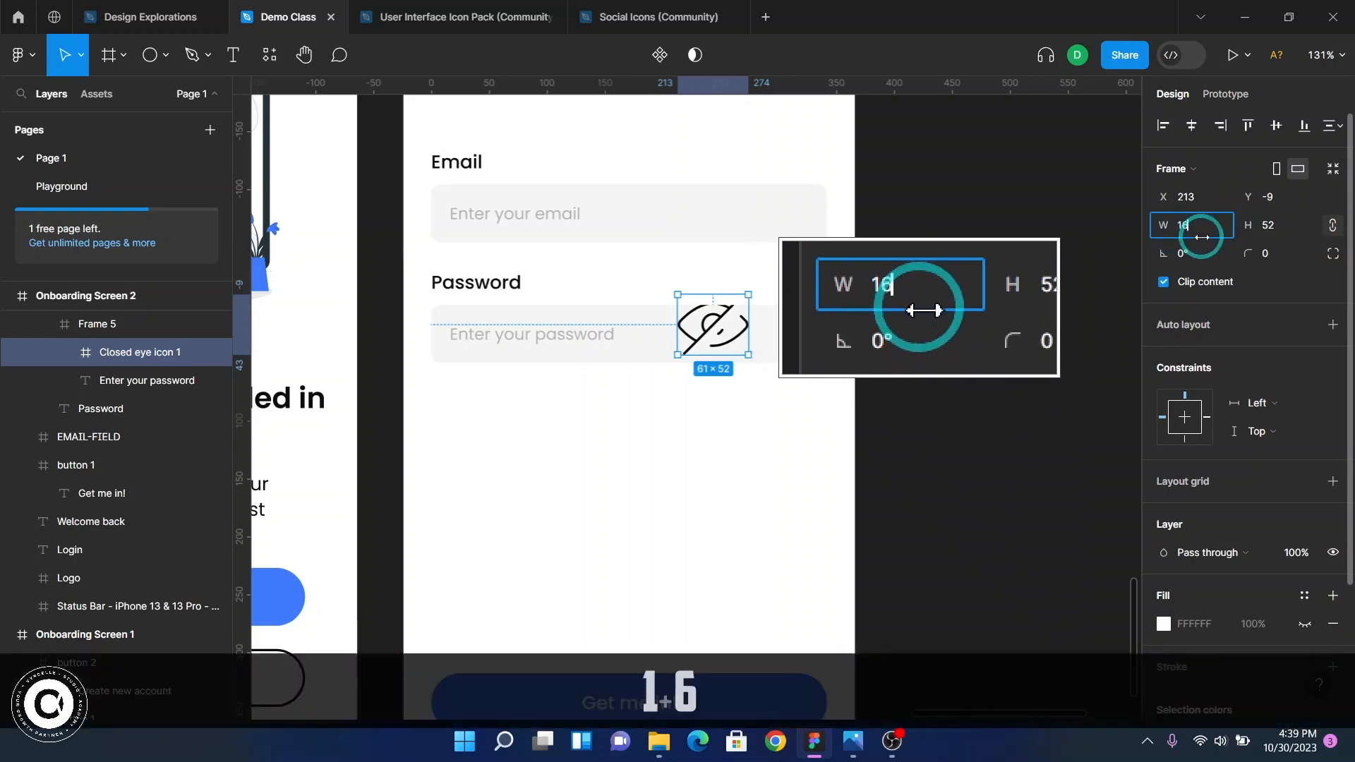
key(Return)
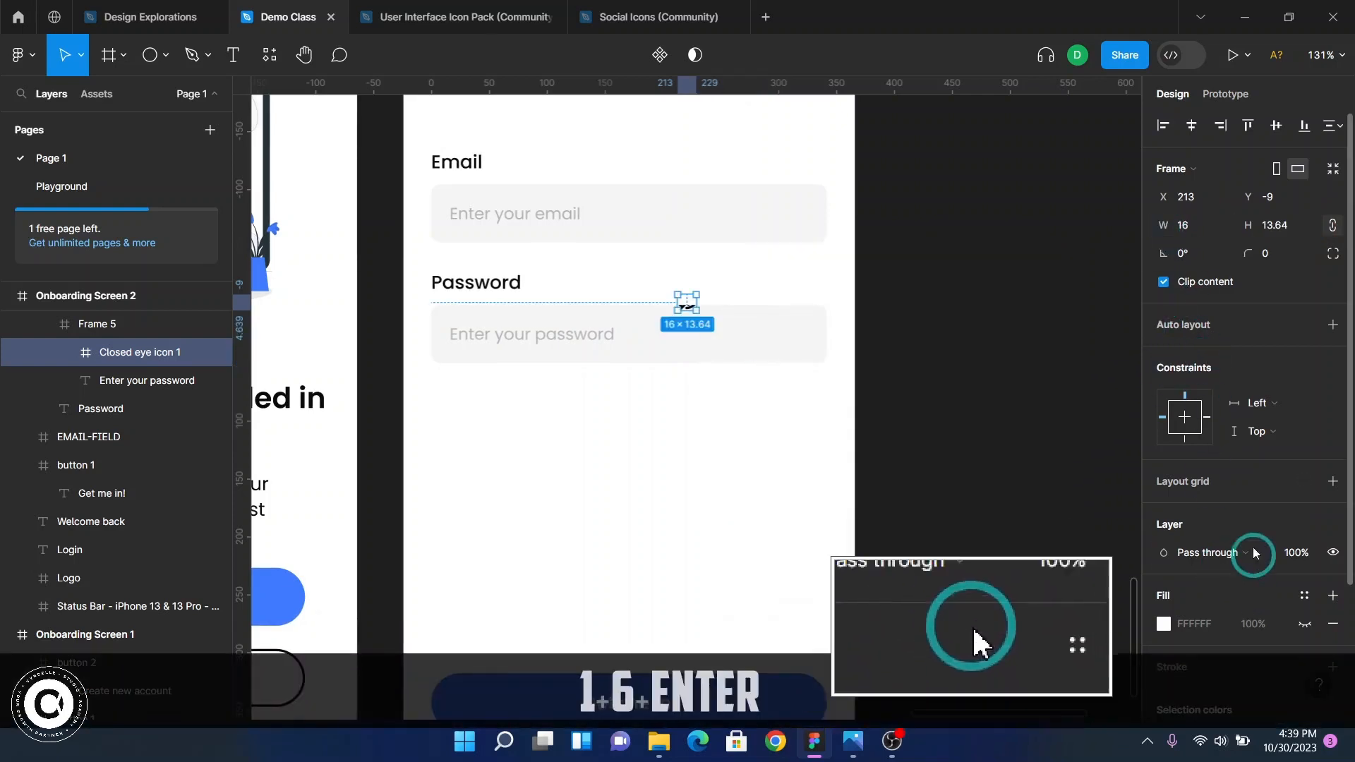
- Move the closed-eye icon 30 px down and 80 px right inside the password input frame, to X 293, Y 21
scroll(1259, 520, down, 1)
scroll(1259, 519, down, 3)
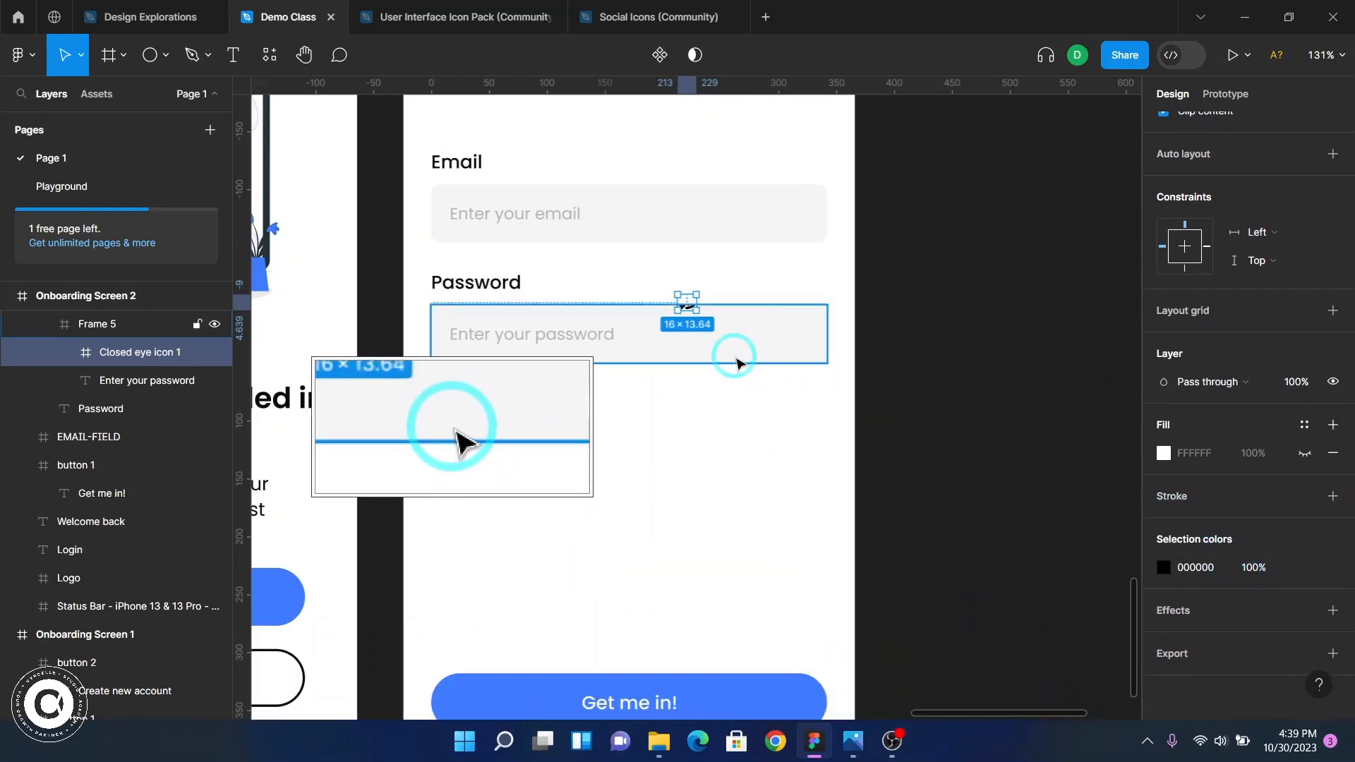
key(shift+Down)
key(shift+Down)
key(shift+Down)
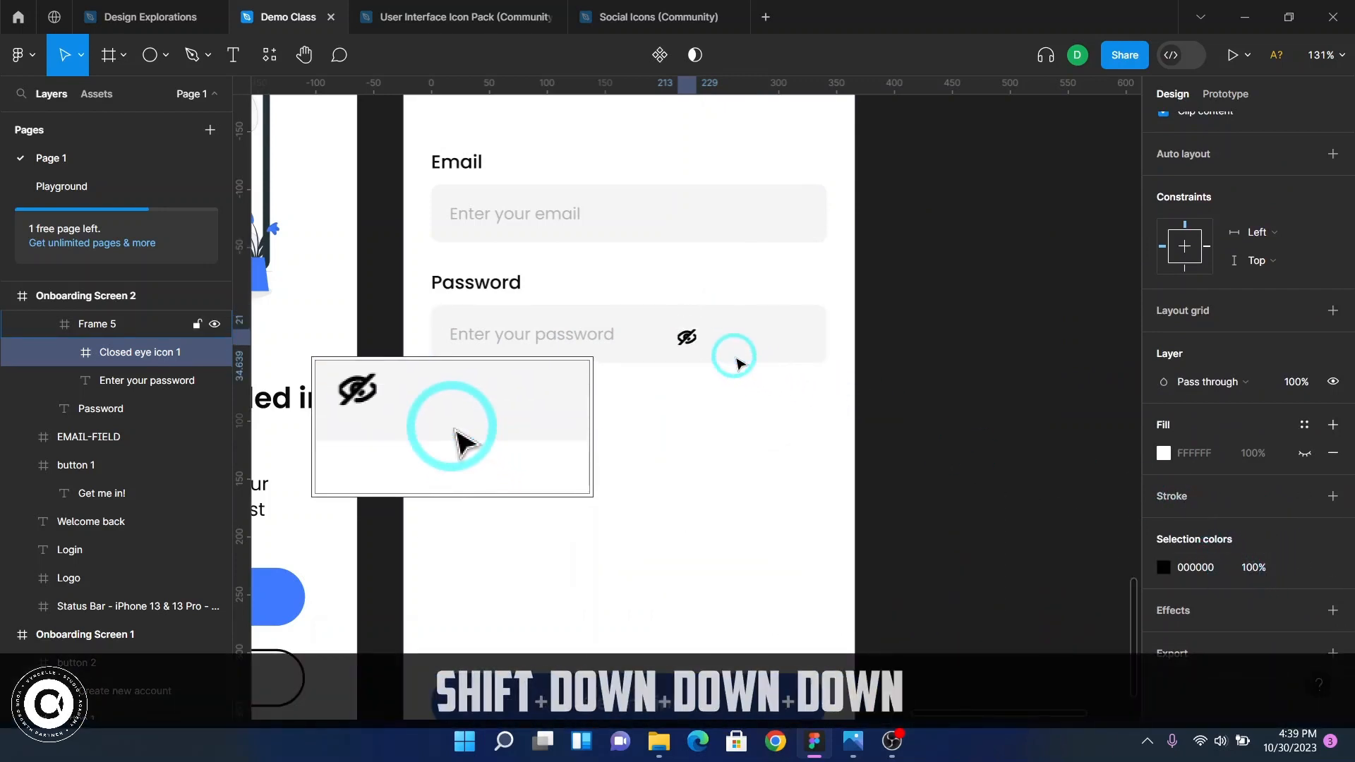
key(shift+Right)
key(shift+Right)
key(shift+Right)
key(shift+Right)
key(shift+Right)
key(shift+Right)
key(shift+Right)
key(shift+Right)
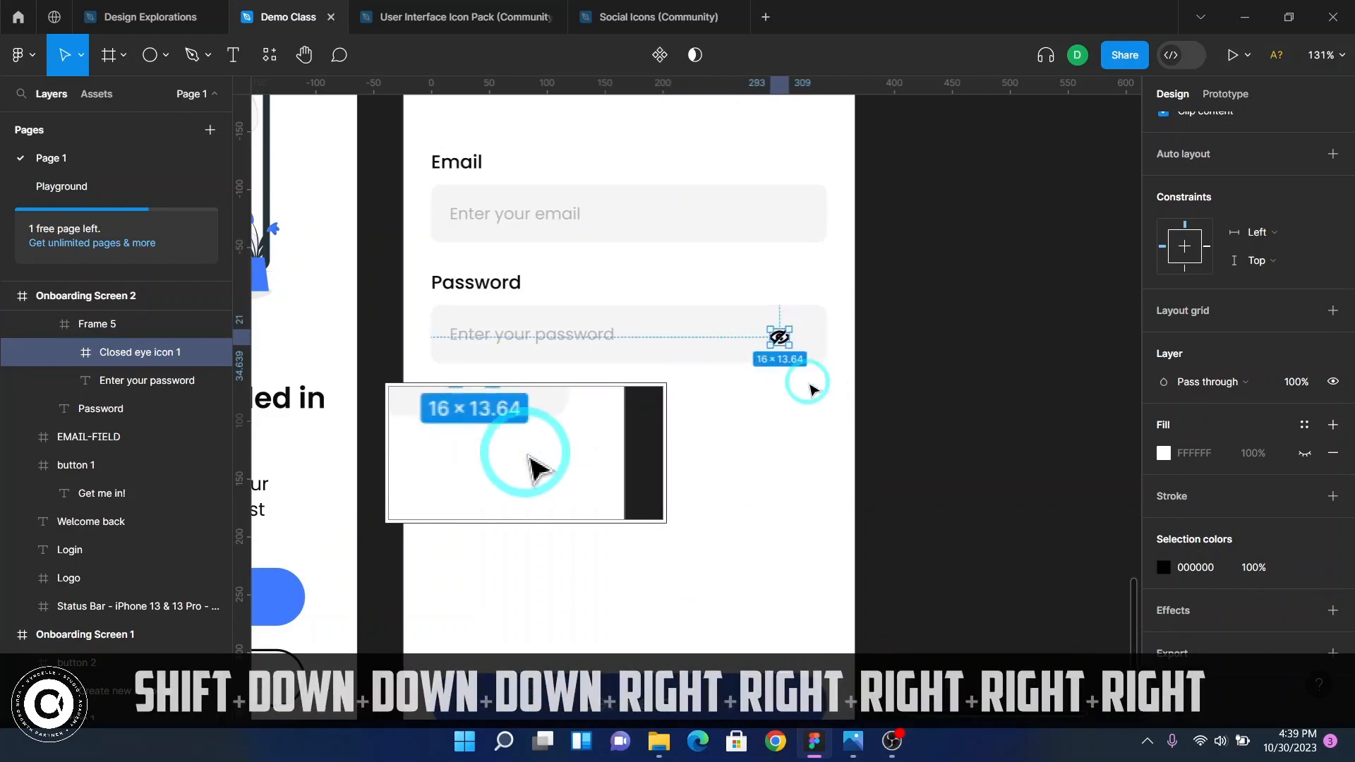
key(ctrl)
scroll(785, 345, up, 10)
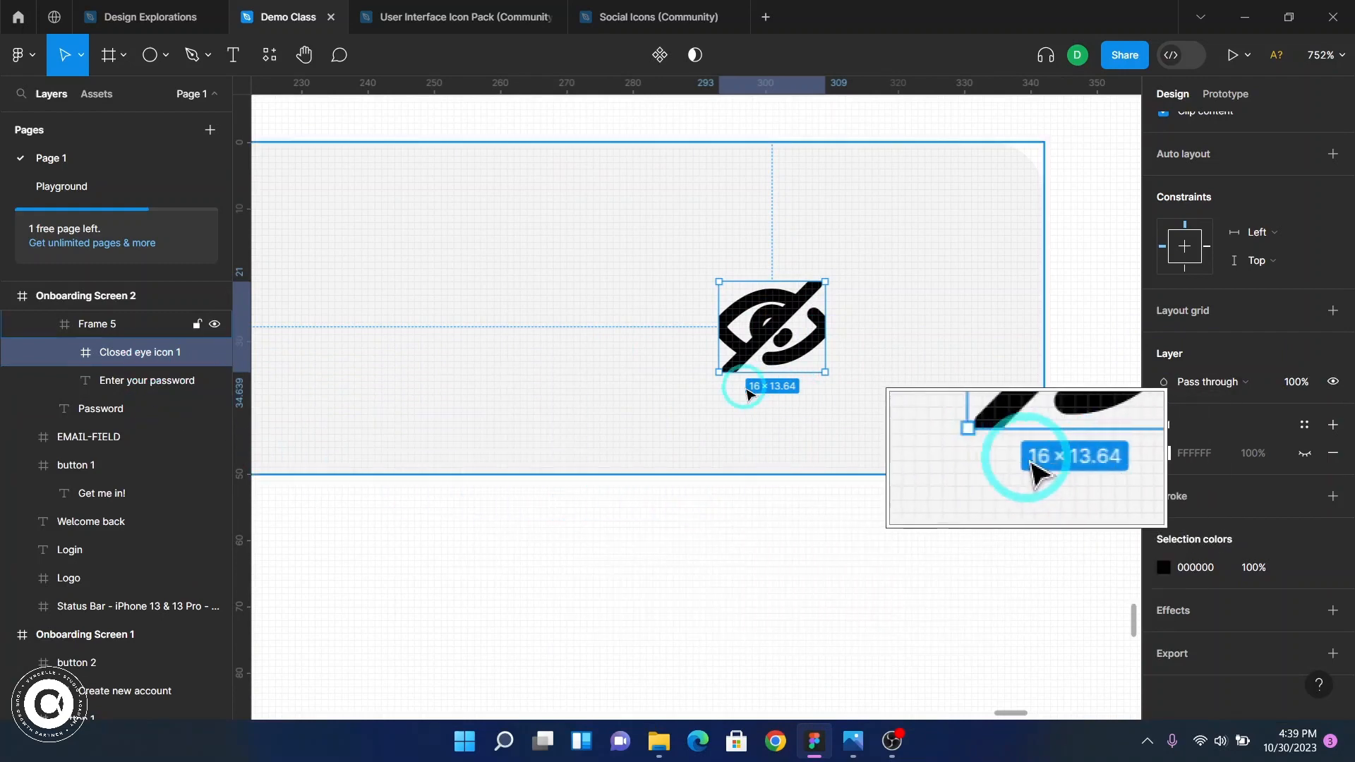
- Undo the last move of the closed eye icon and ungroup its frame inside the password field
key(ctrl+z)
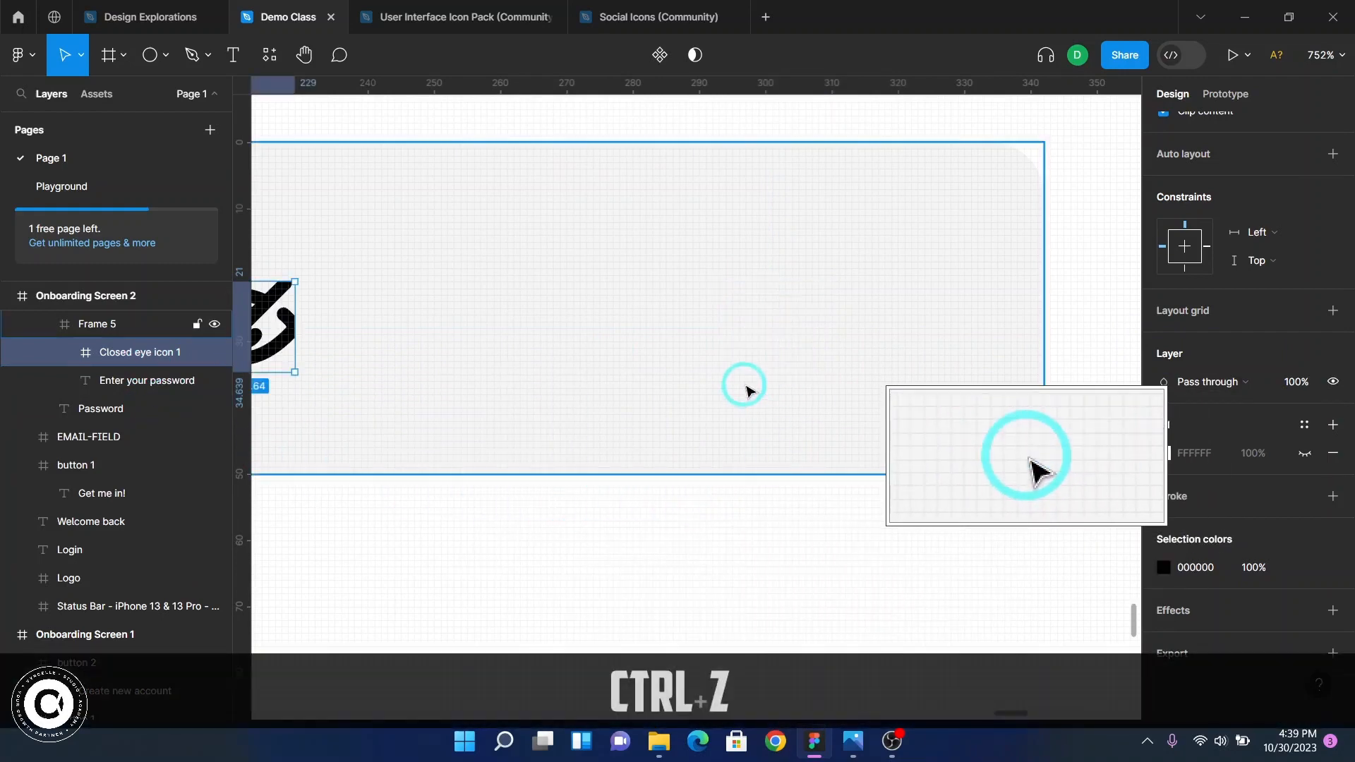
click(66, 355)
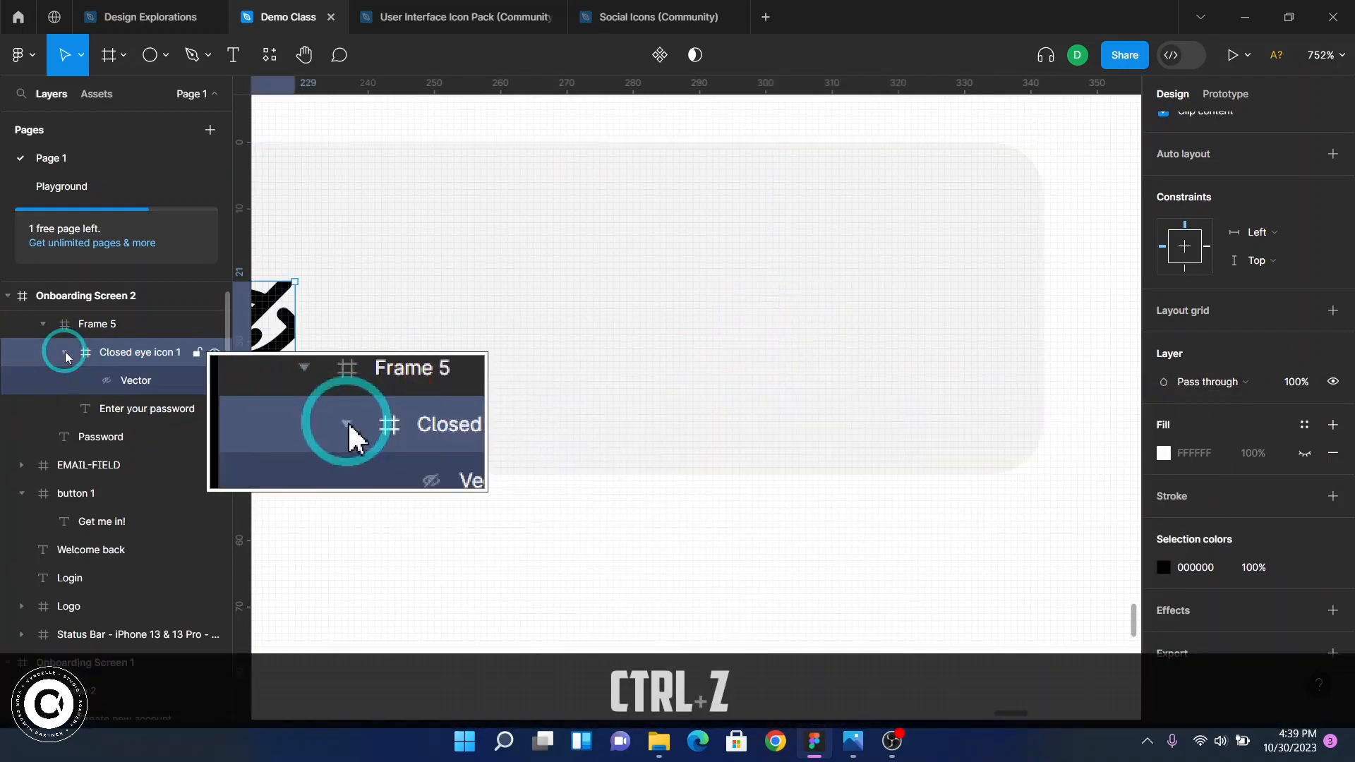
click(66, 355)
right_click(124, 356)
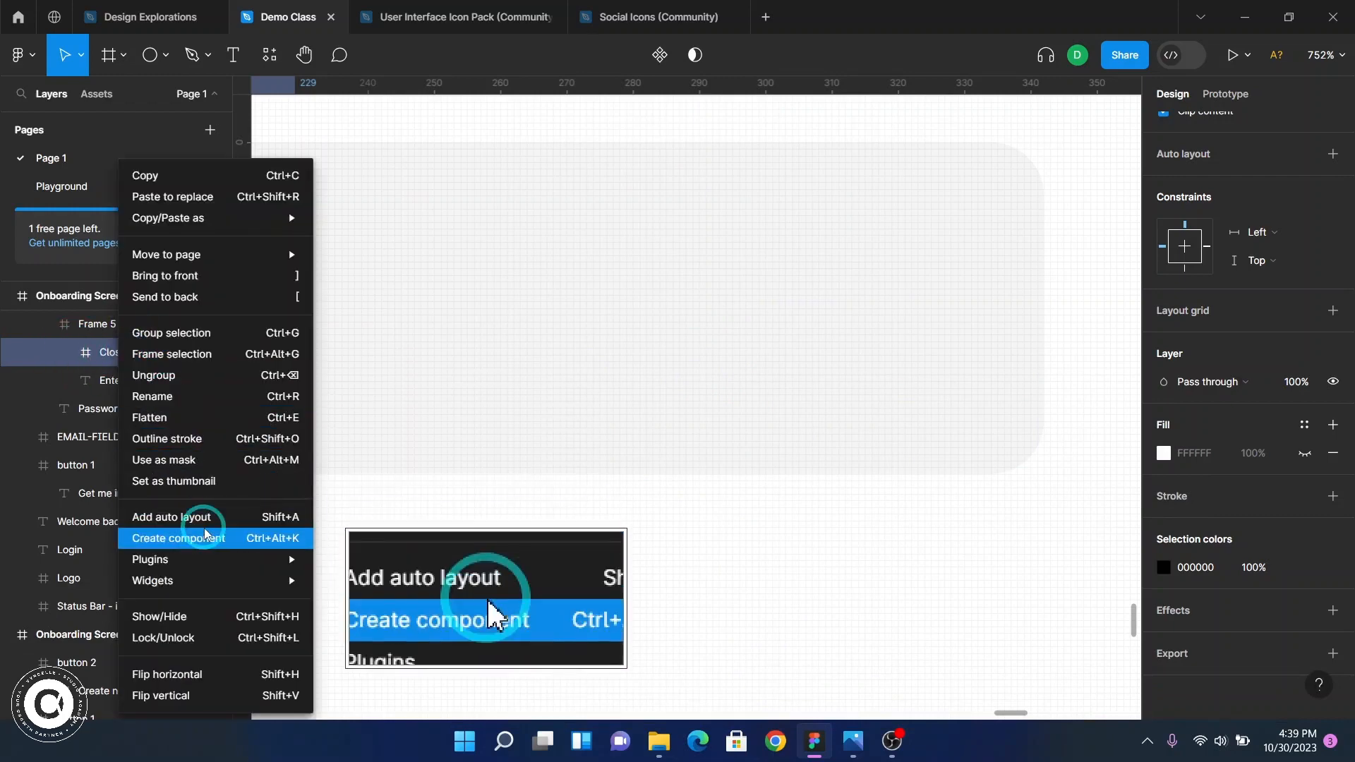
click(202, 417)
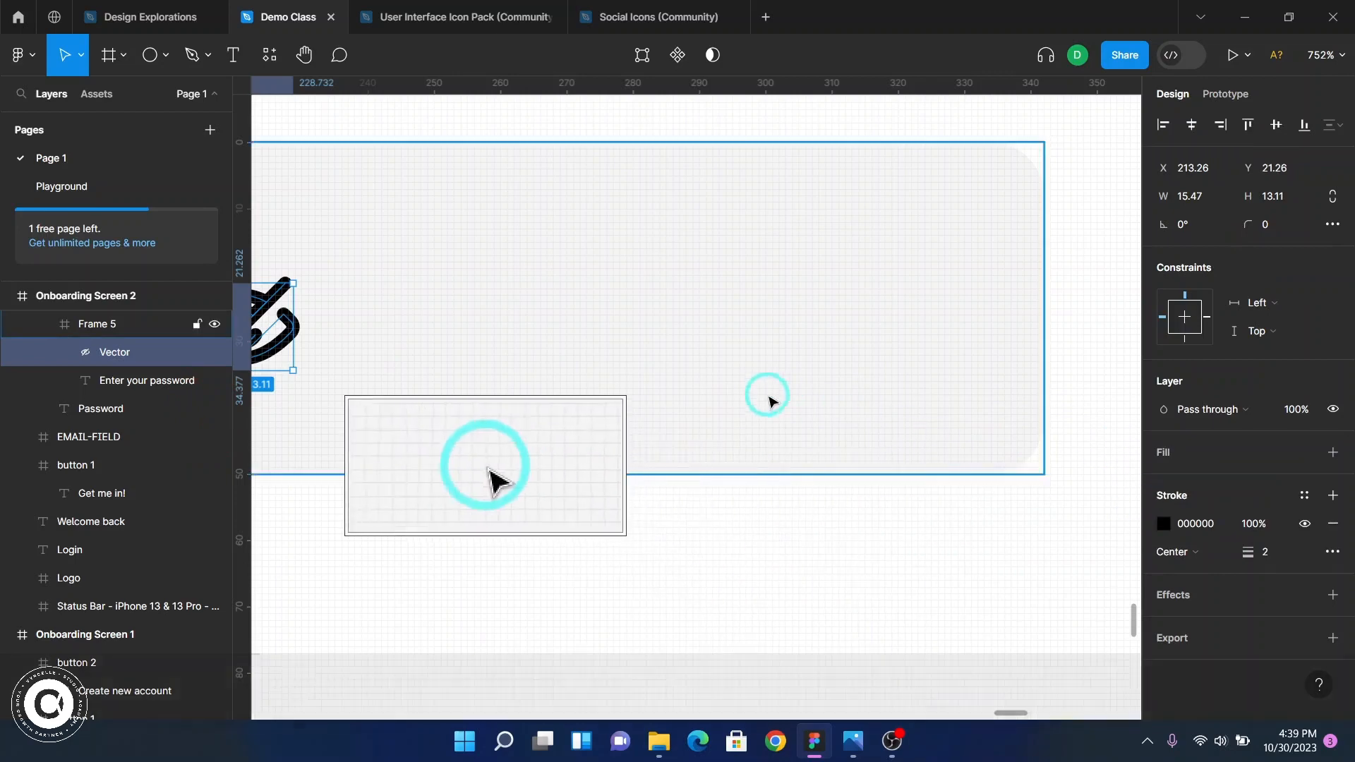
- Set the eye vector's stroke weight to 1.4 and move it to X 306, vertically centered in the password field
scroll(755, 364, left, 5)
drag(688, 341, 997, 355)
scroll(704, 433, right, 5)
click(1268, 551)
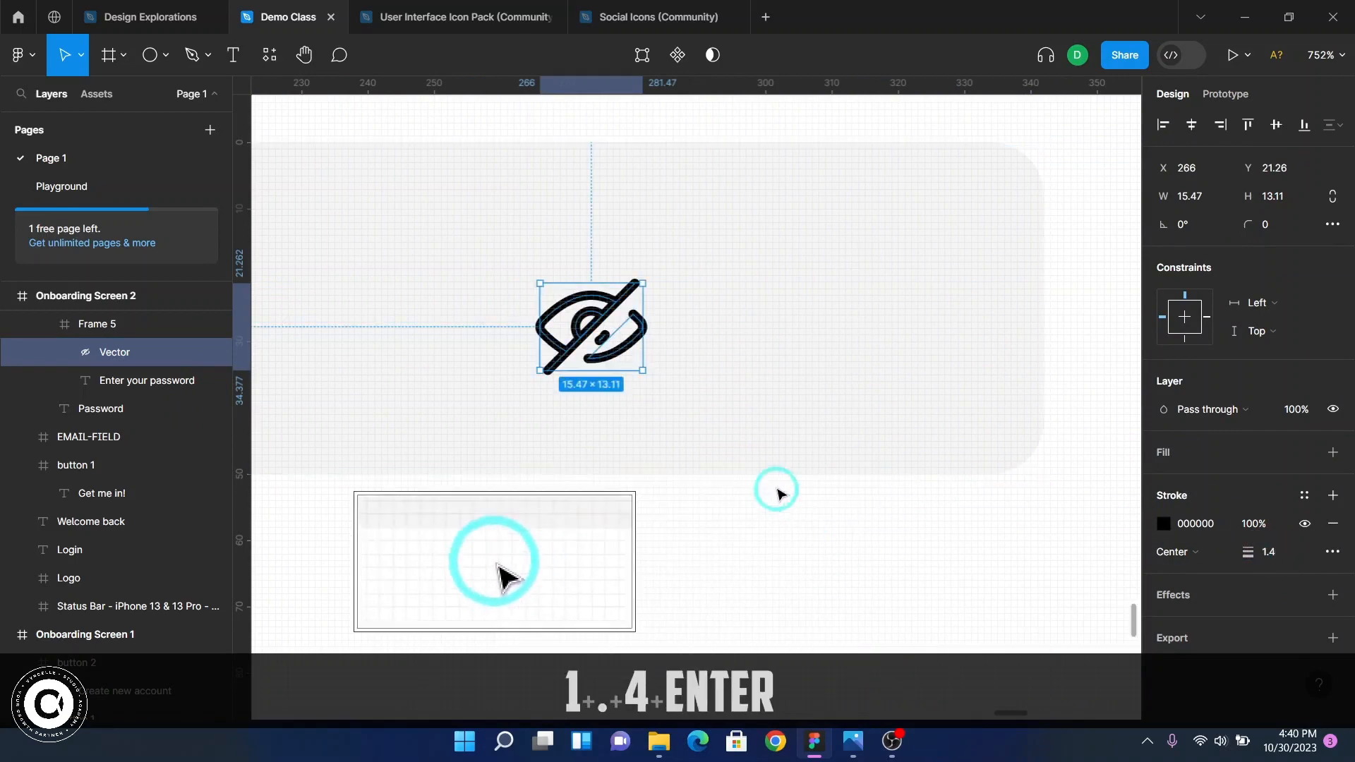
drag(639, 364, 909, 366)
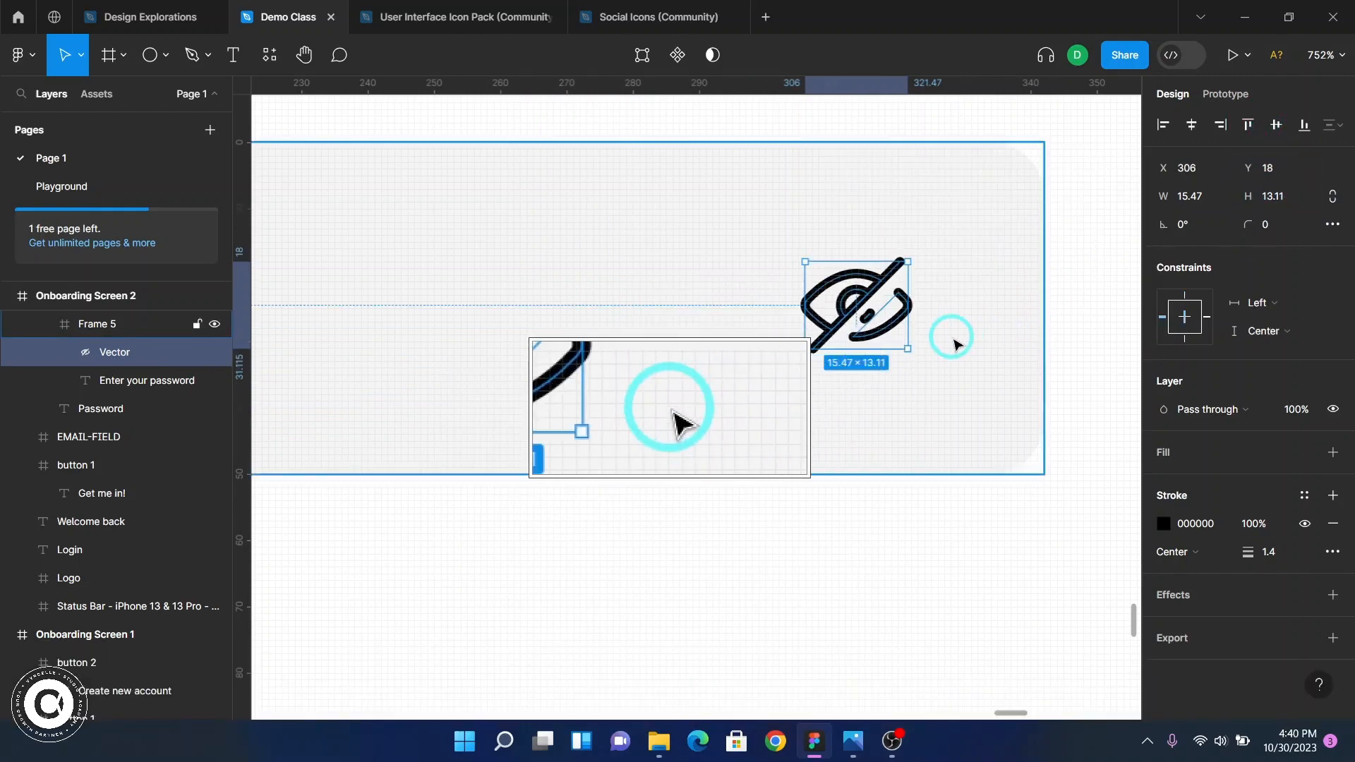
- Try placing the eye icon near the password field's right edge with 10 px nudges and a freehand move to X 321
key(alt)
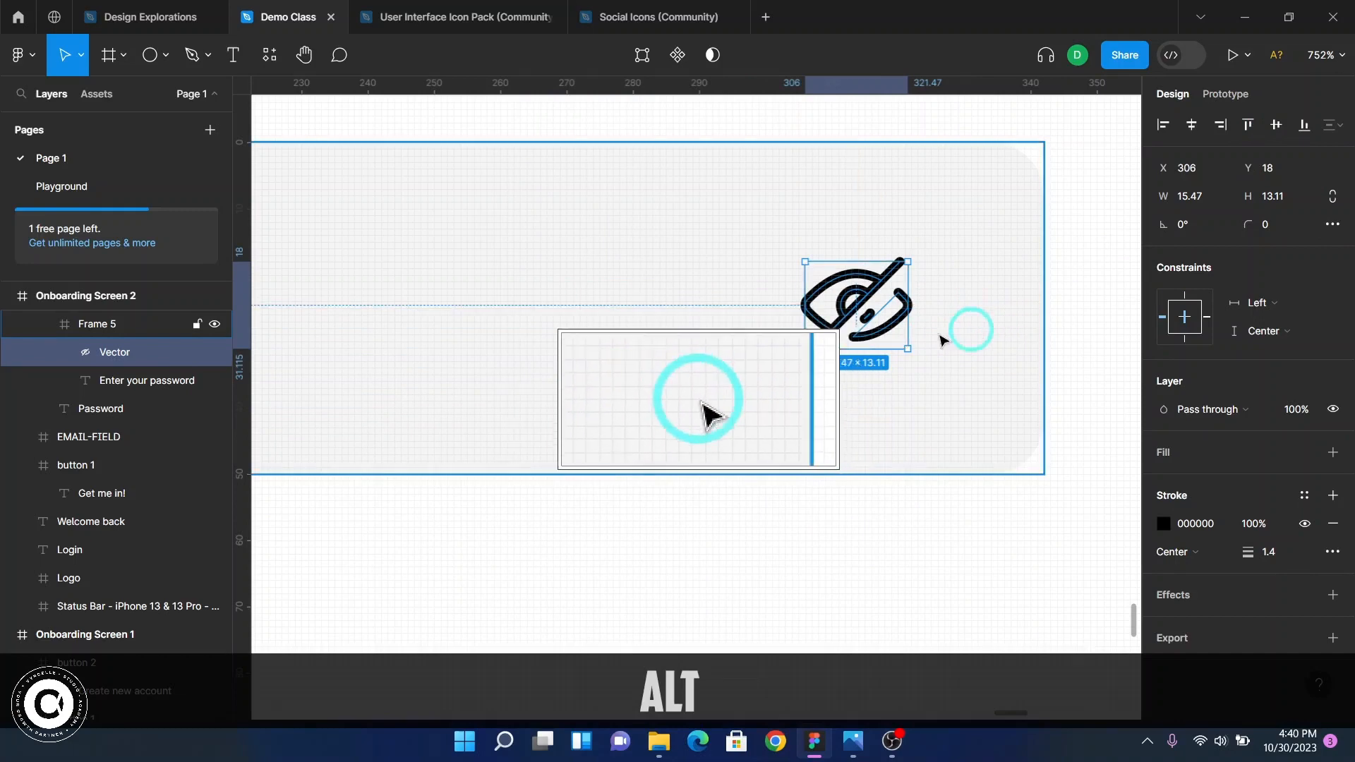
key(shift+Right)
key(shift+Right)
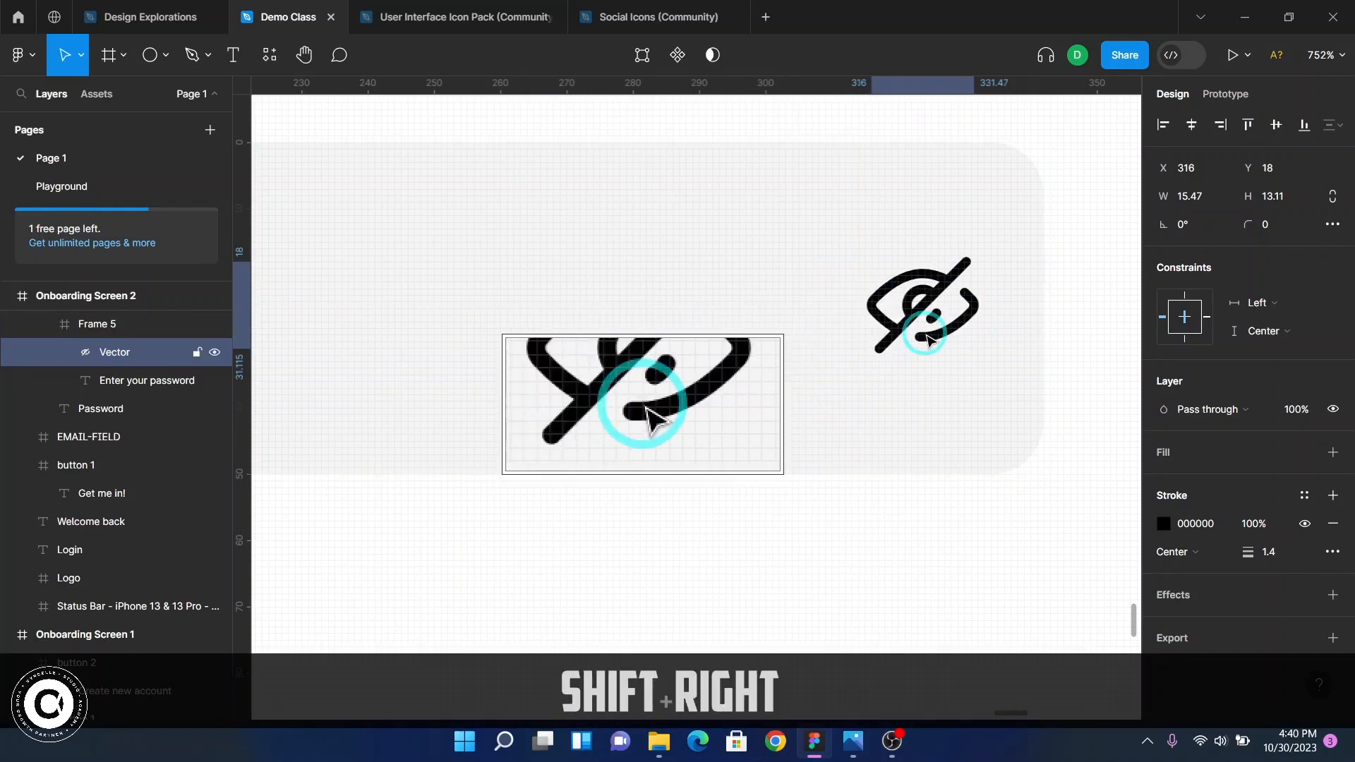
key(shift+Left)
key(shift+Left)
key(shift+Right)
key(shift+Right)
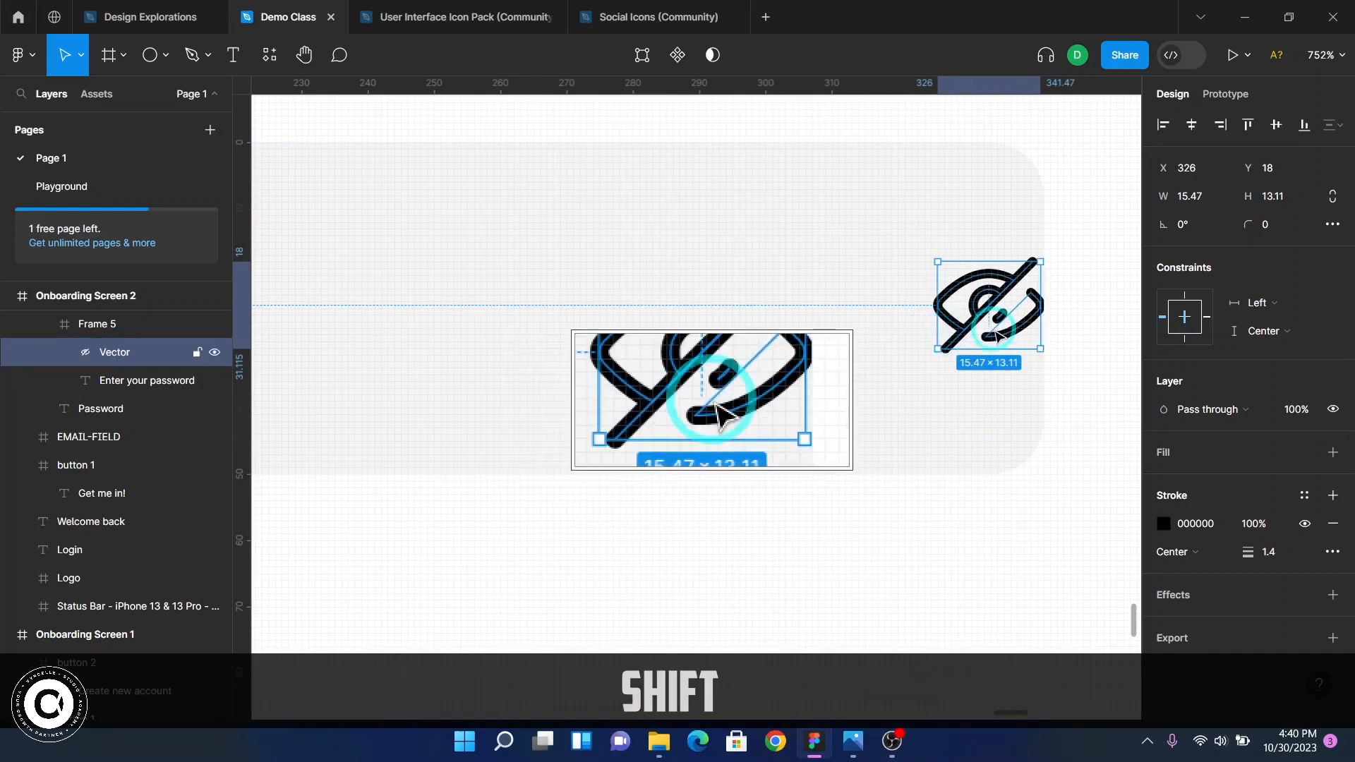
drag(995, 327, 961, 328)
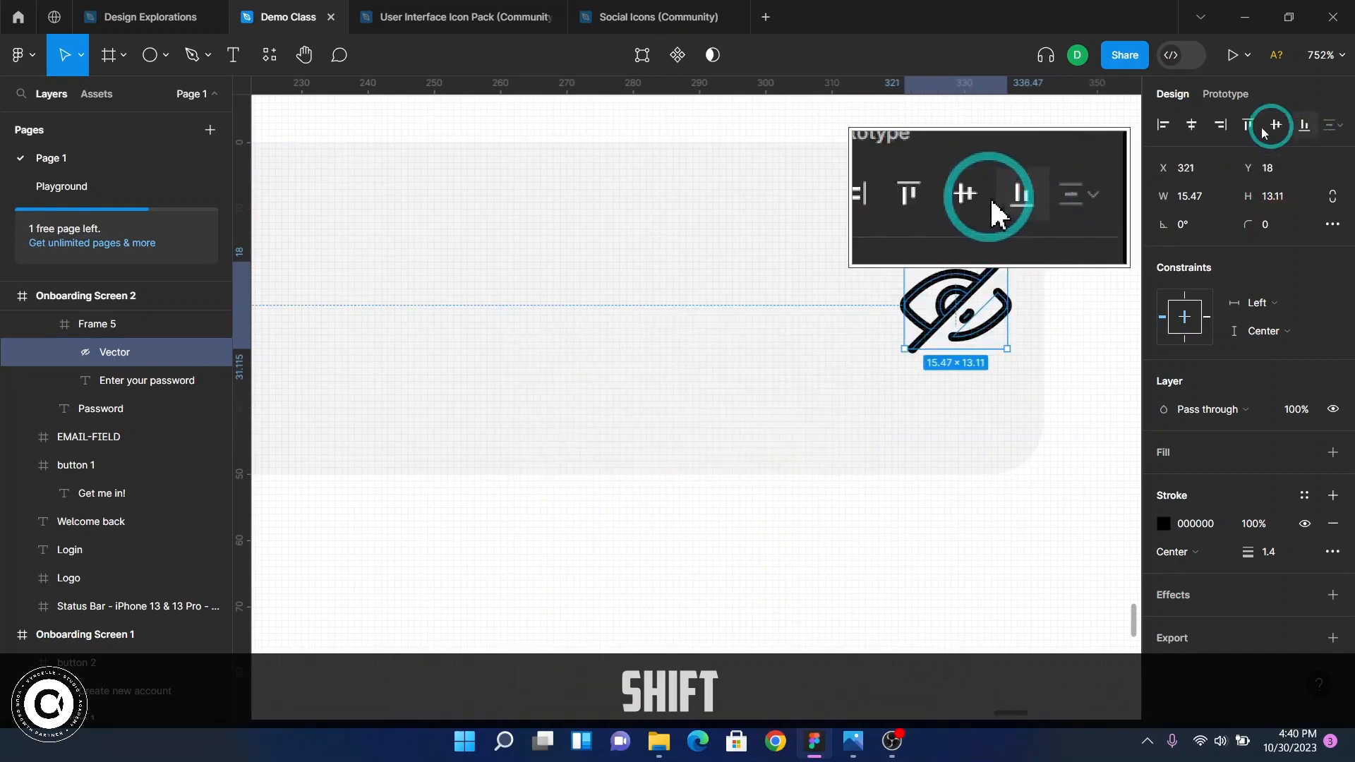
- Align the eye icon to the password field's right edge and nudge it 10 px inward
click(1220, 124)
key(shift+Left)
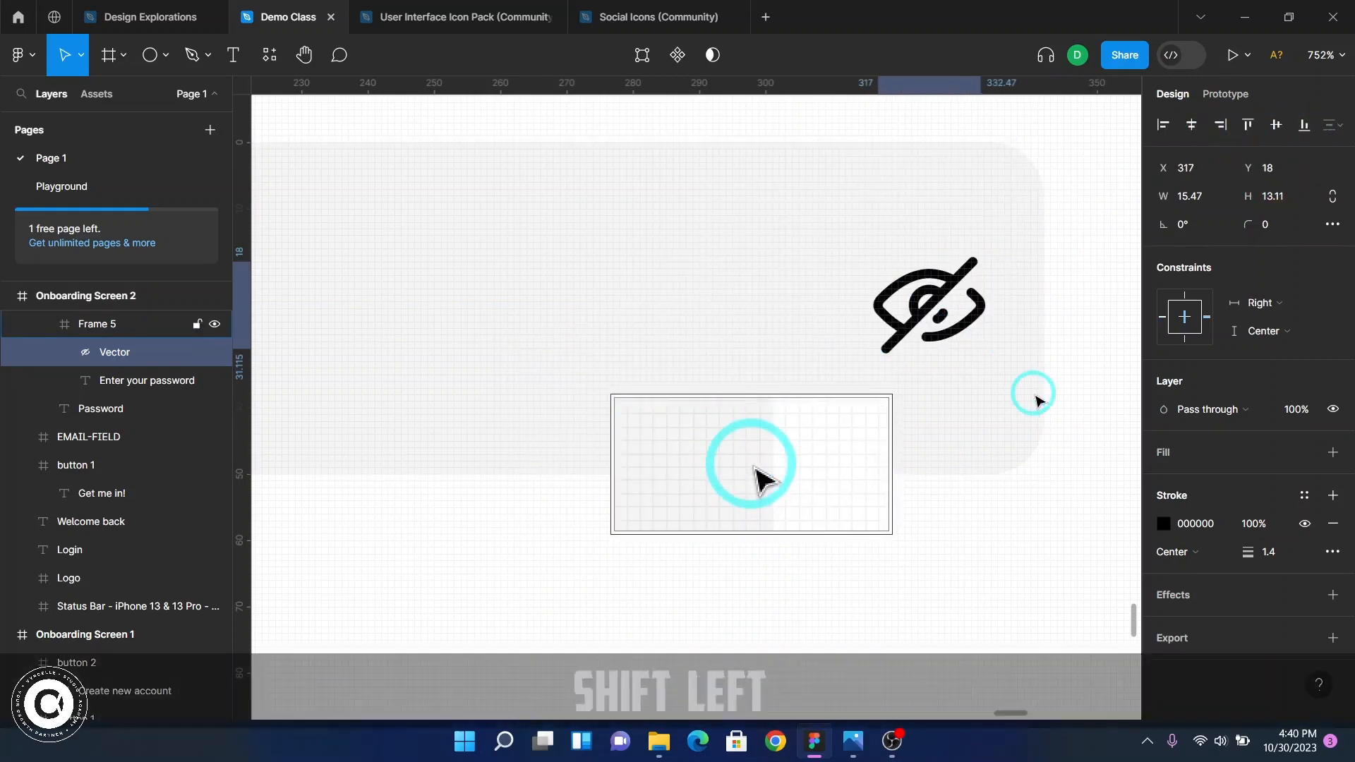
key(alt)
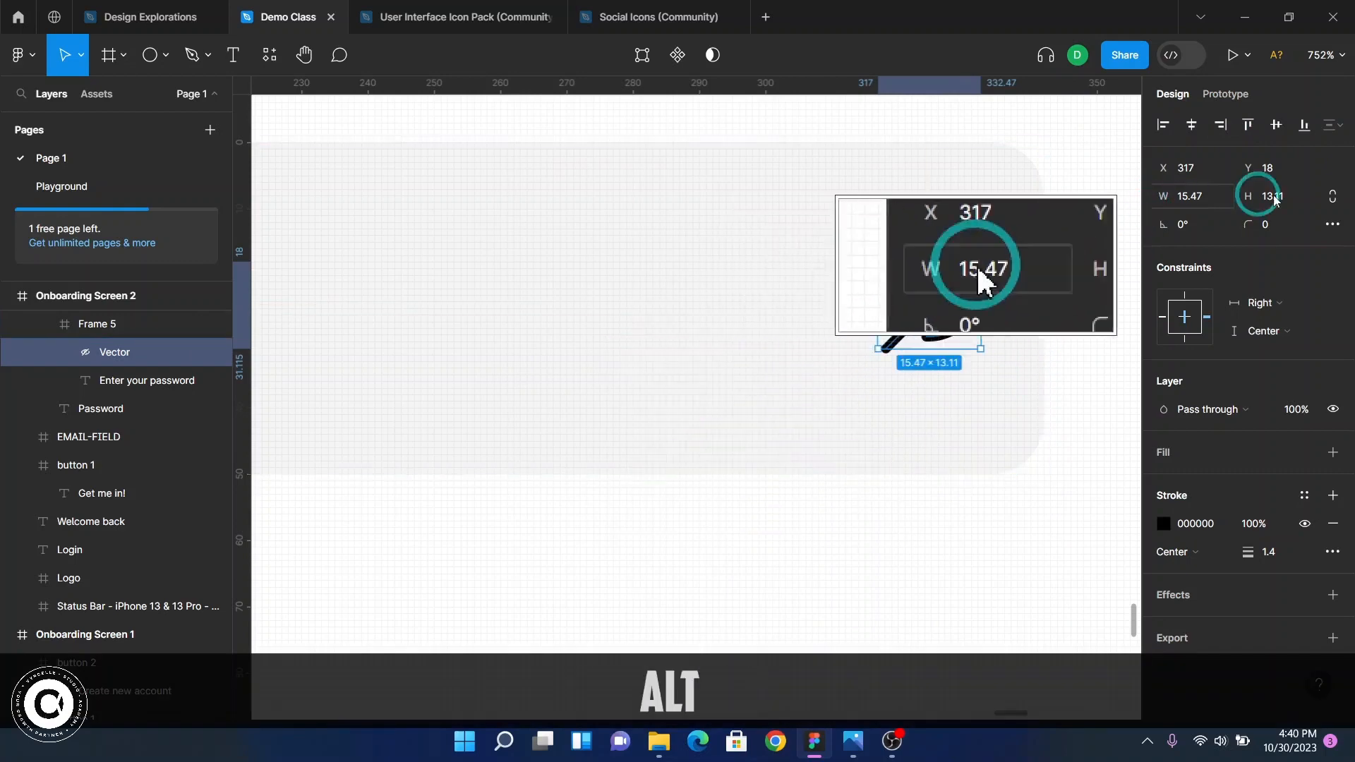
- Set the eye icon's width to 16 with its proportions constrained
click(1199, 198)
double_click(1199, 197)
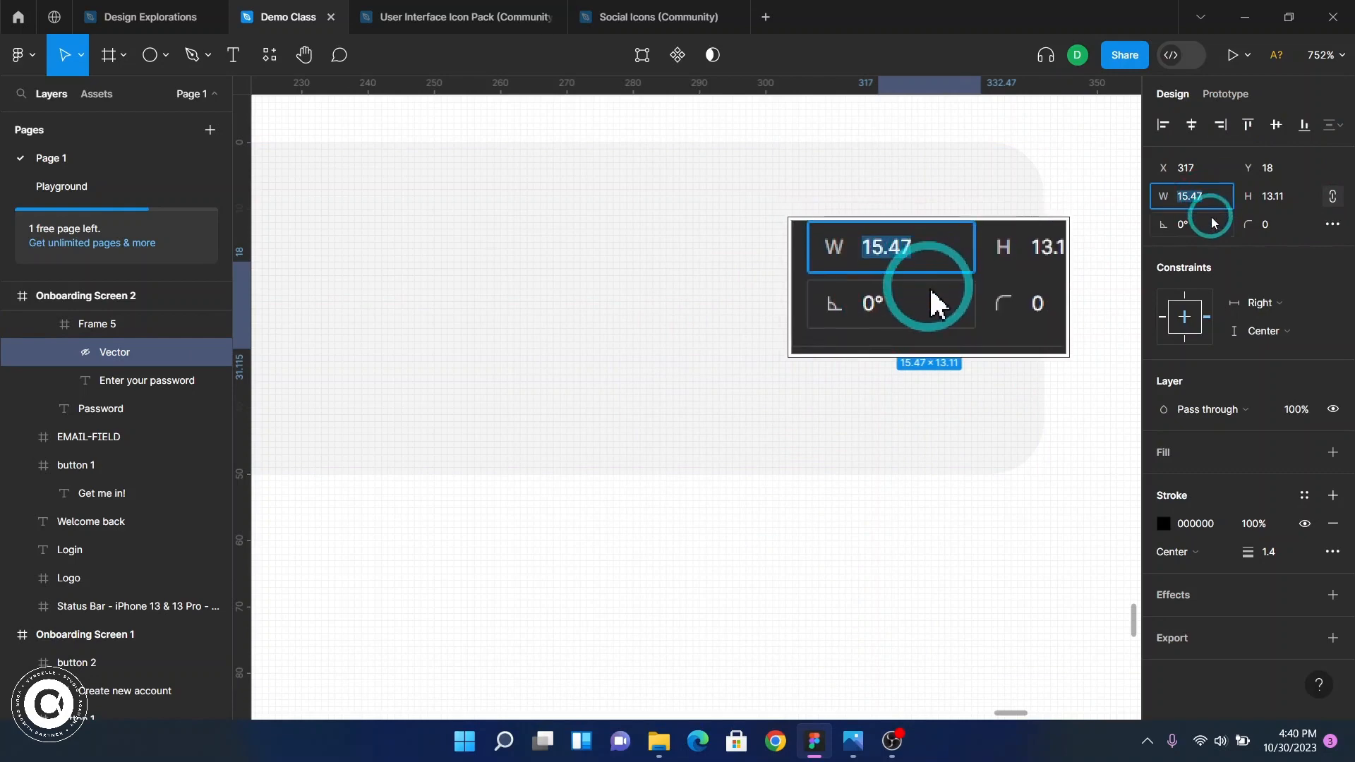
text(16)
key(Return)
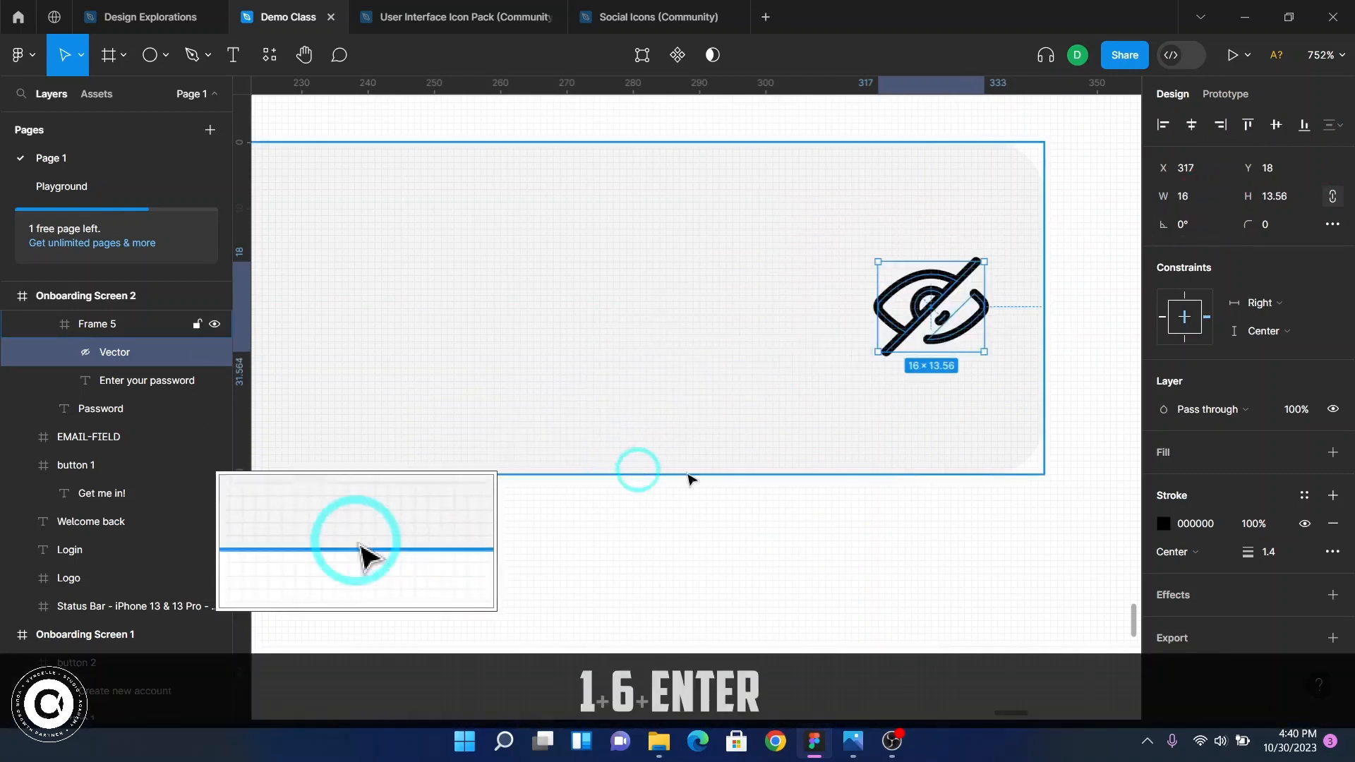
- Nudge the eye icon left to X 310, leaving a 16 px gap to the password field's right edge
key(alt)
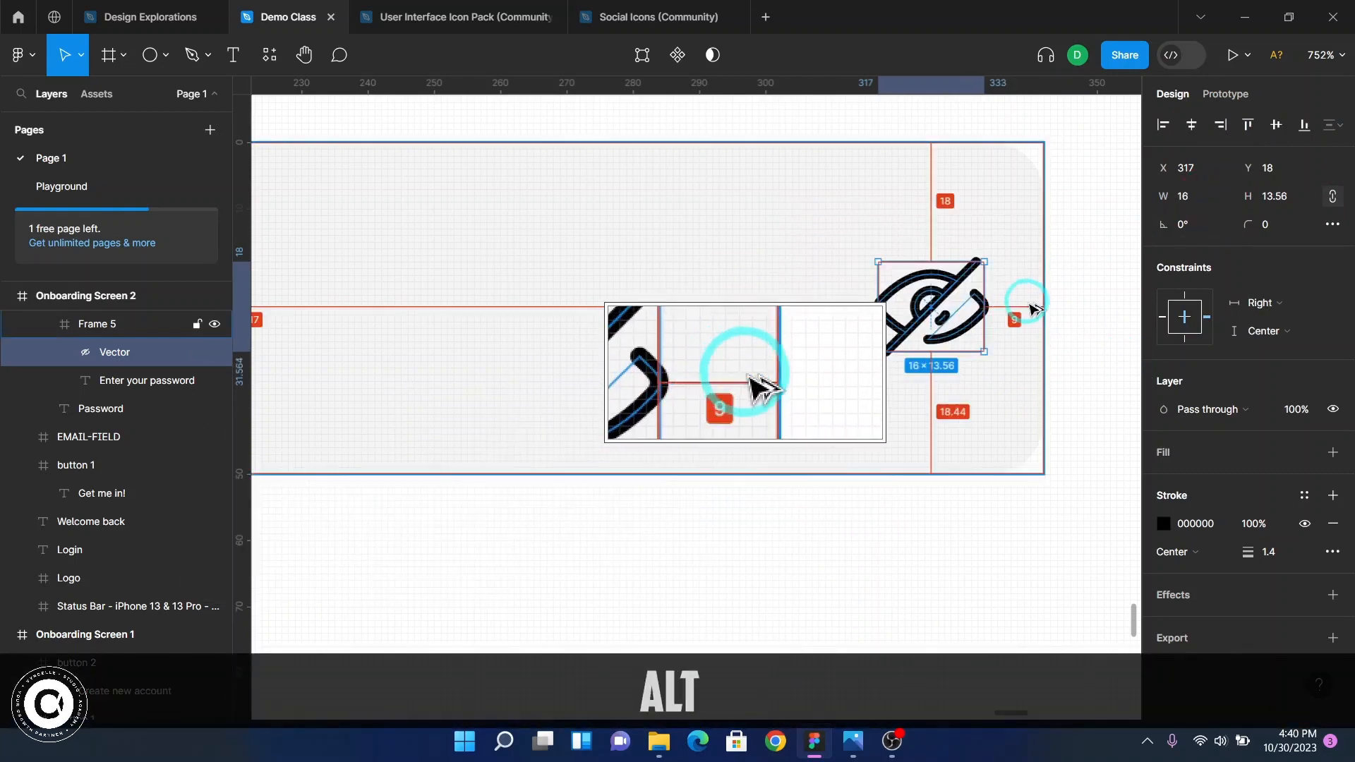
key(Left)
key(Left)
key(Left)
key(Left)
key(Left)
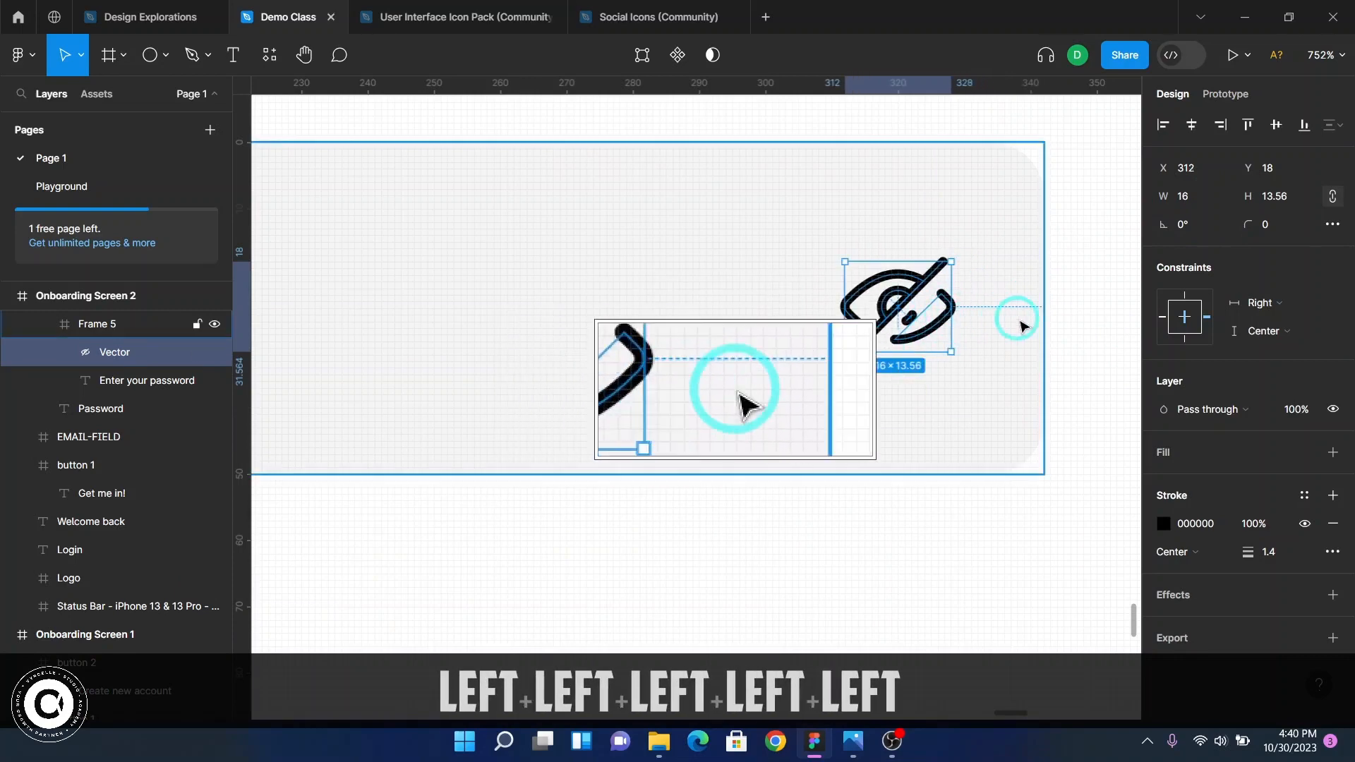
key(alt)
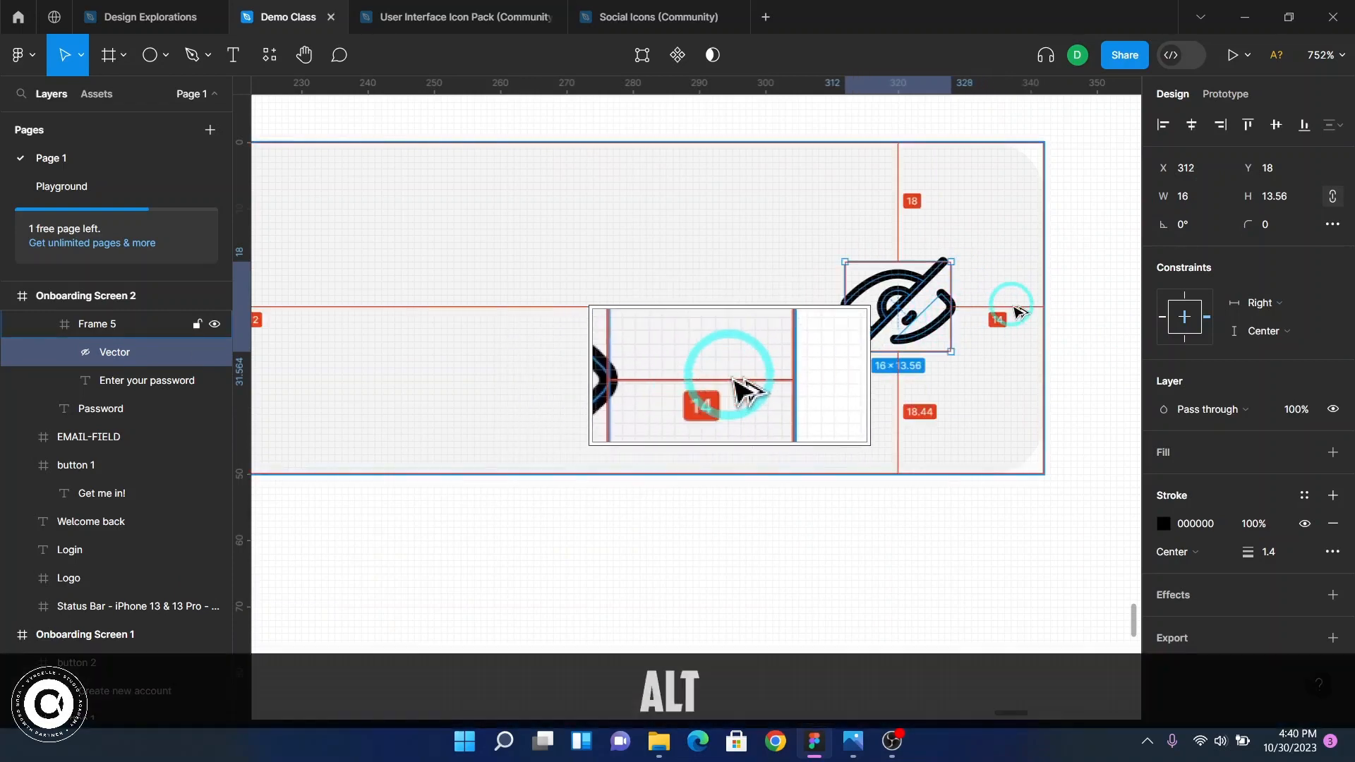
key(Left)
key(Left)
key(alt)
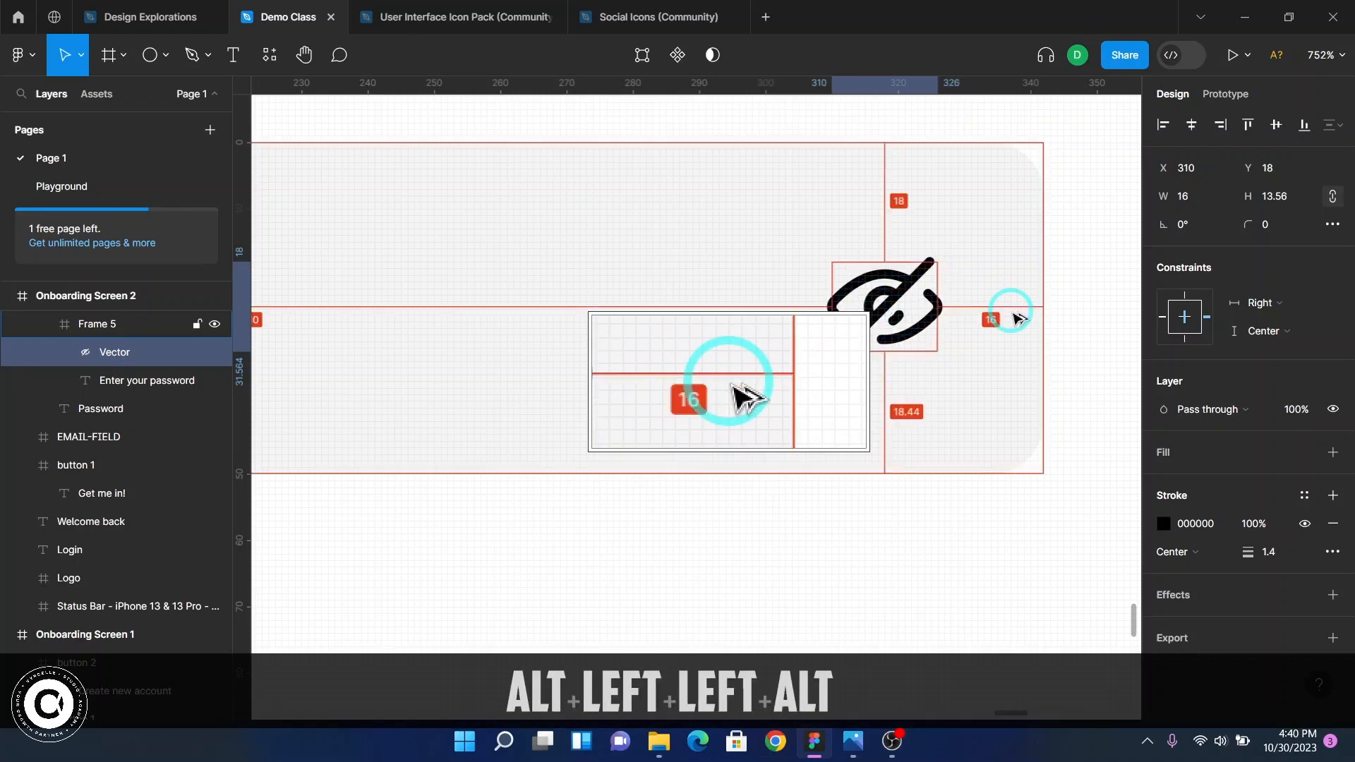
click(1101, 421)
- Copy the fill color code 5E5E5E from the Forgot password text on the reference login screen, Screen 2
ctrl+scroll(1098, 416, down, 5)
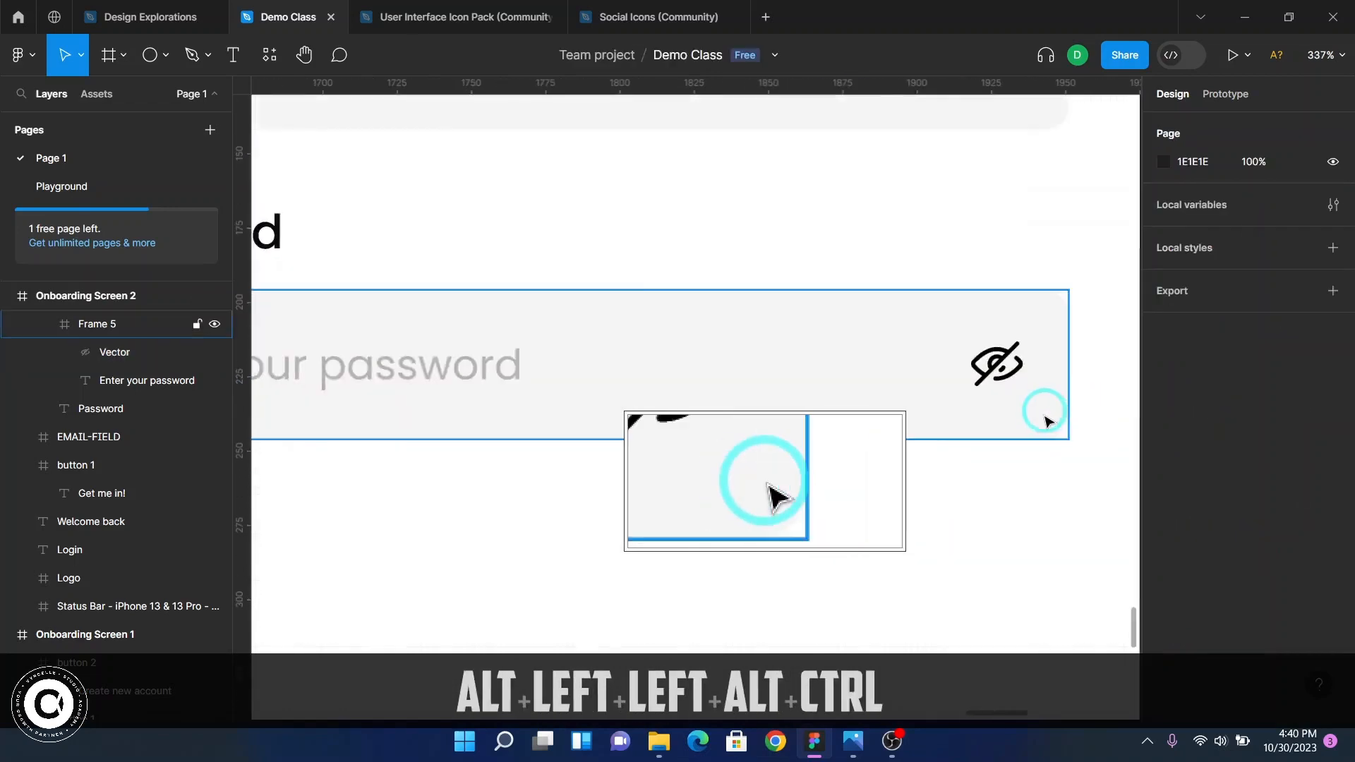
key(F2)
ctrl+scroll(908, 478, down, 6)
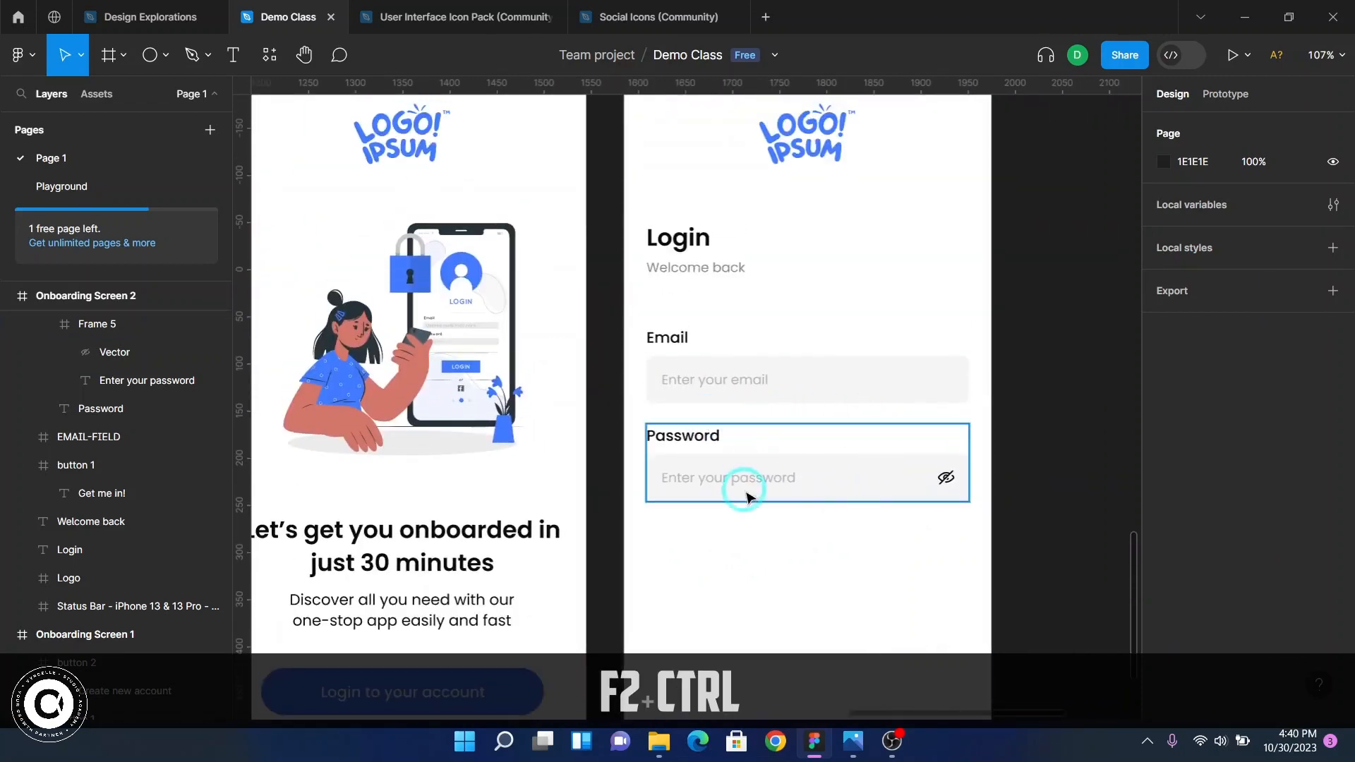
scroll(755, 437, down, 7)
scroll(760, 448, up, 4)
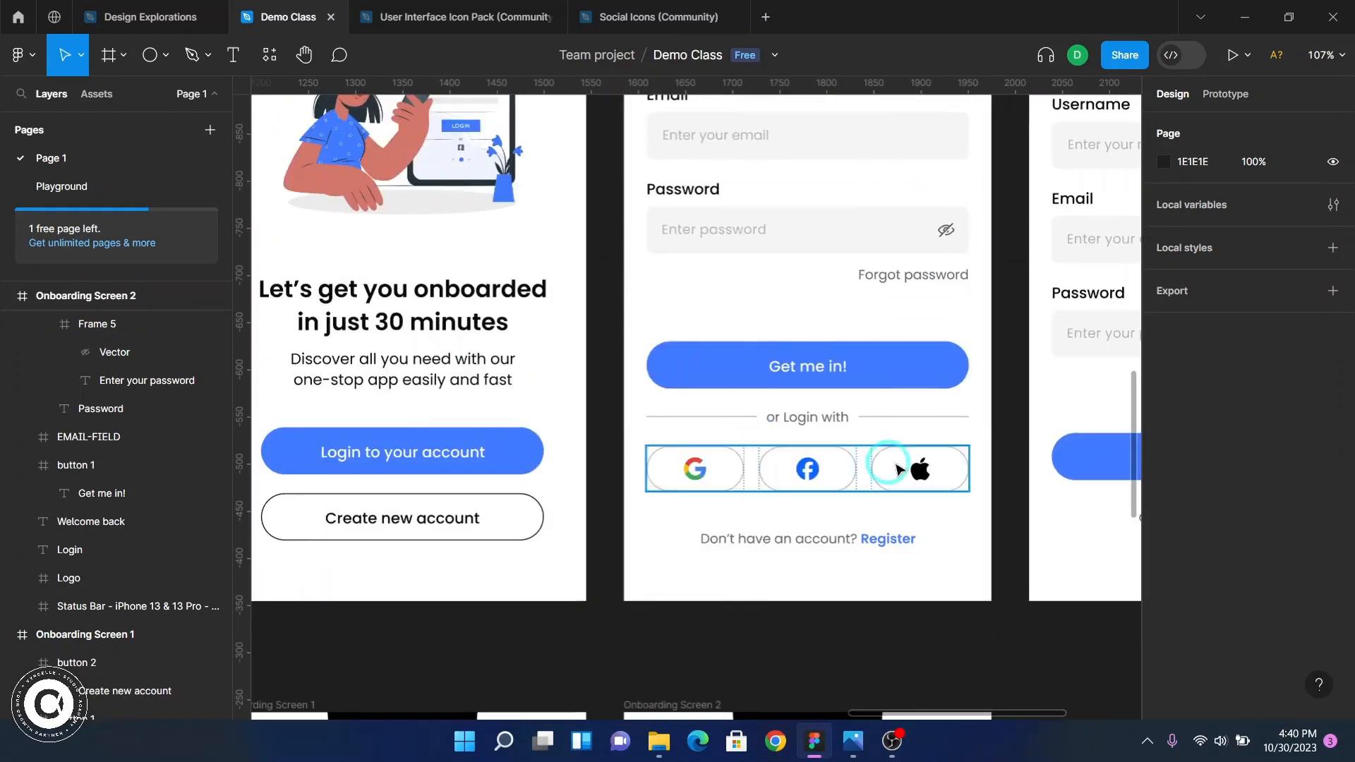
ctrl+scroll(915, 285, up, 3)
ctrl+click(932, 278)
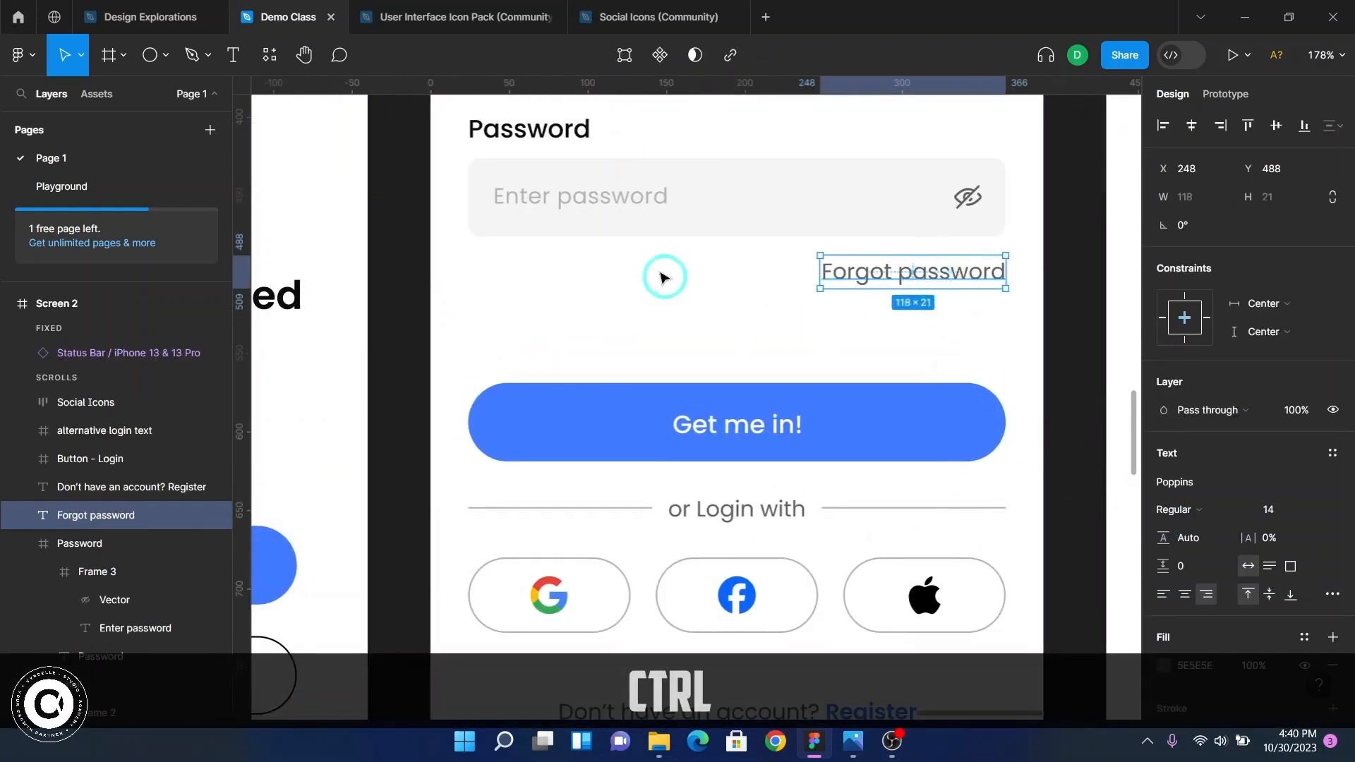
ctrl+click(616, 207)
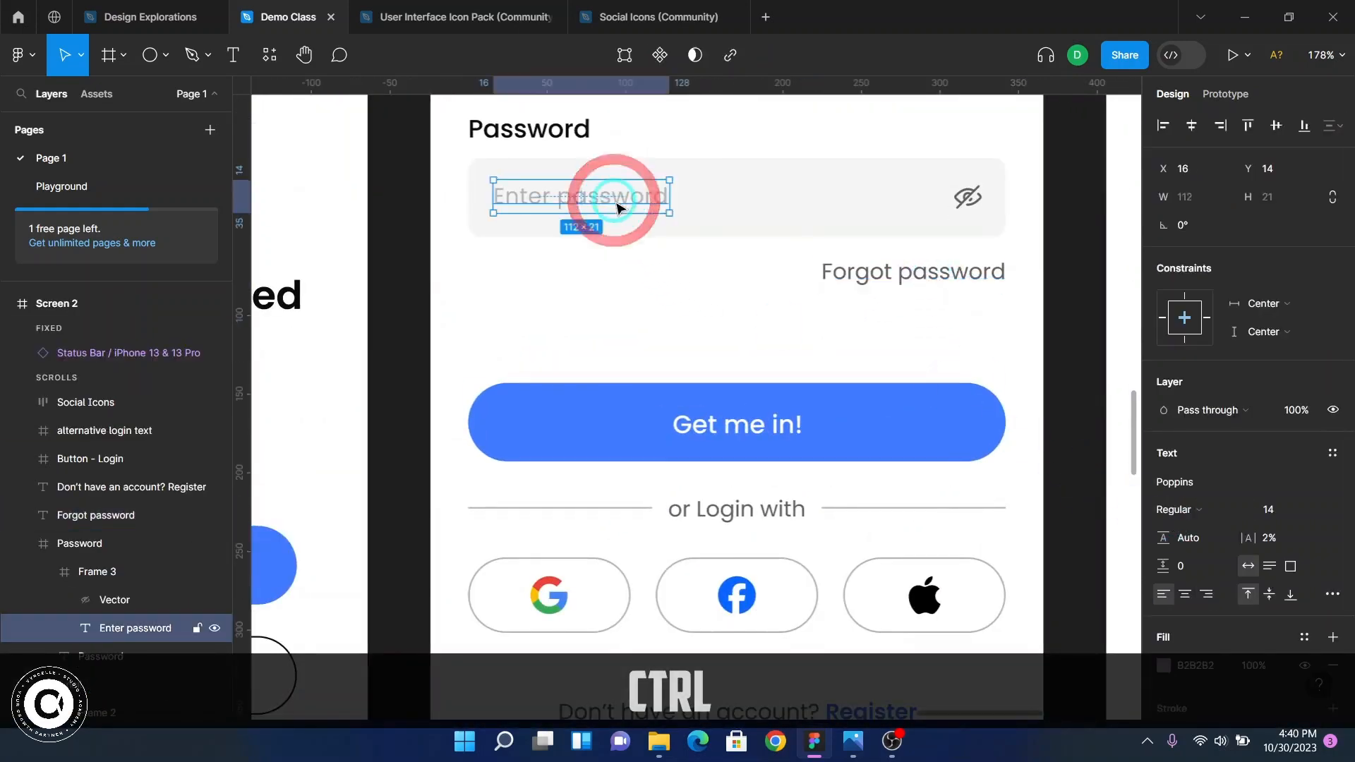
ctrl+click(947, 279)
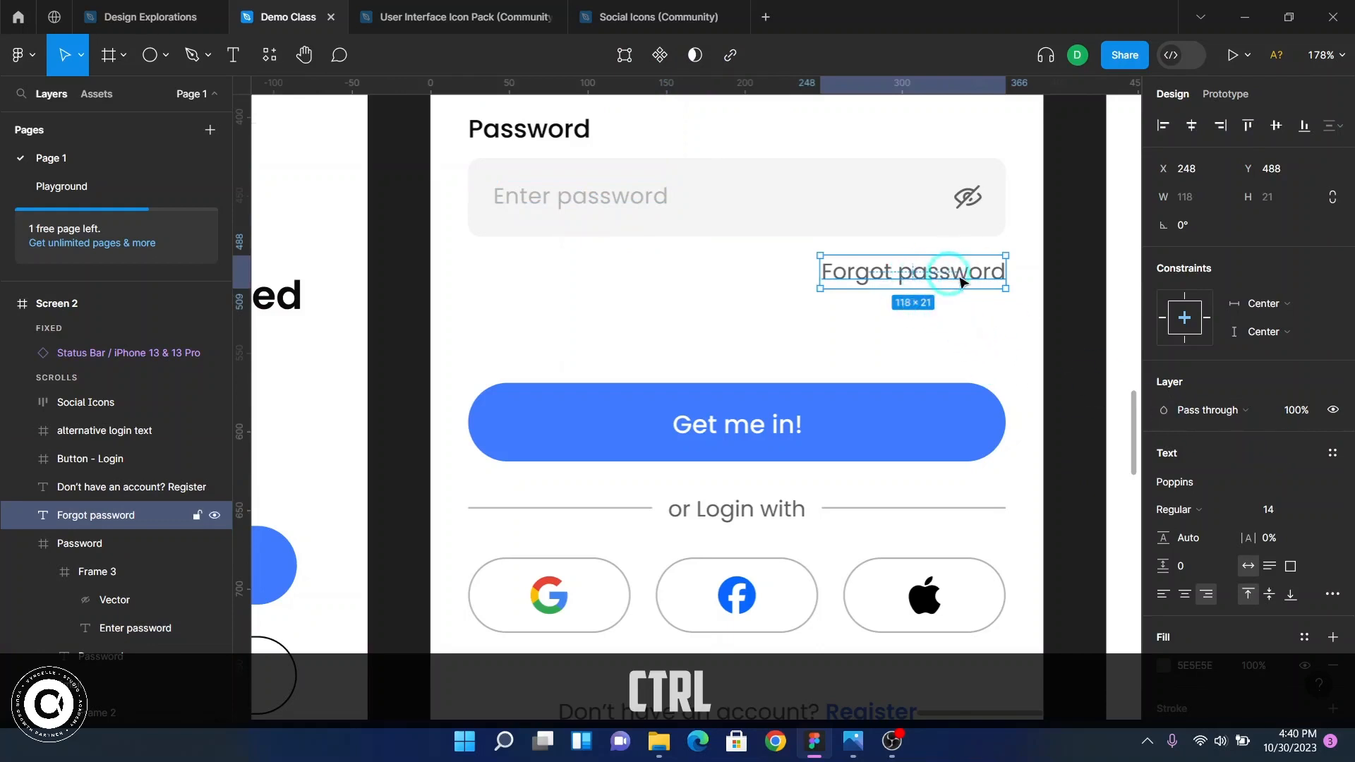
scroll(1225, 462, down, 2)
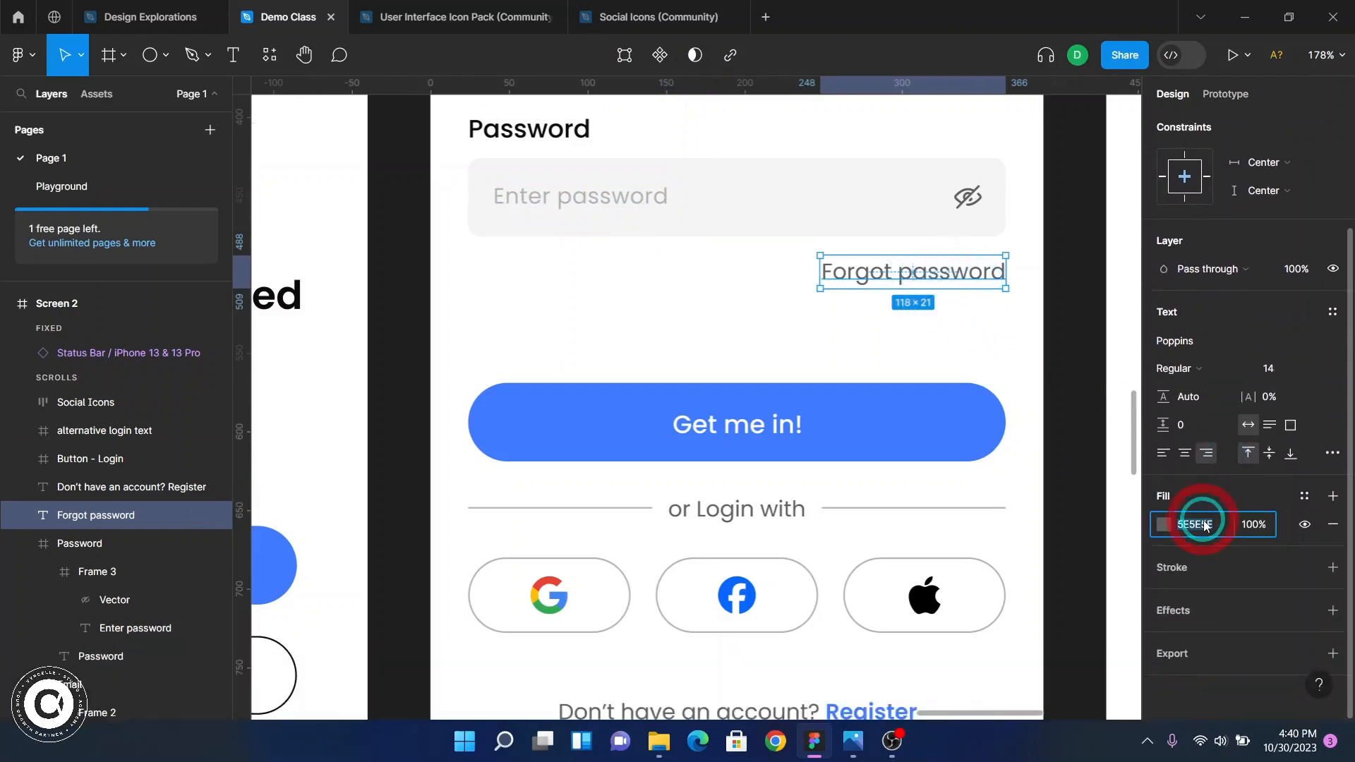
key(ctrl+c)
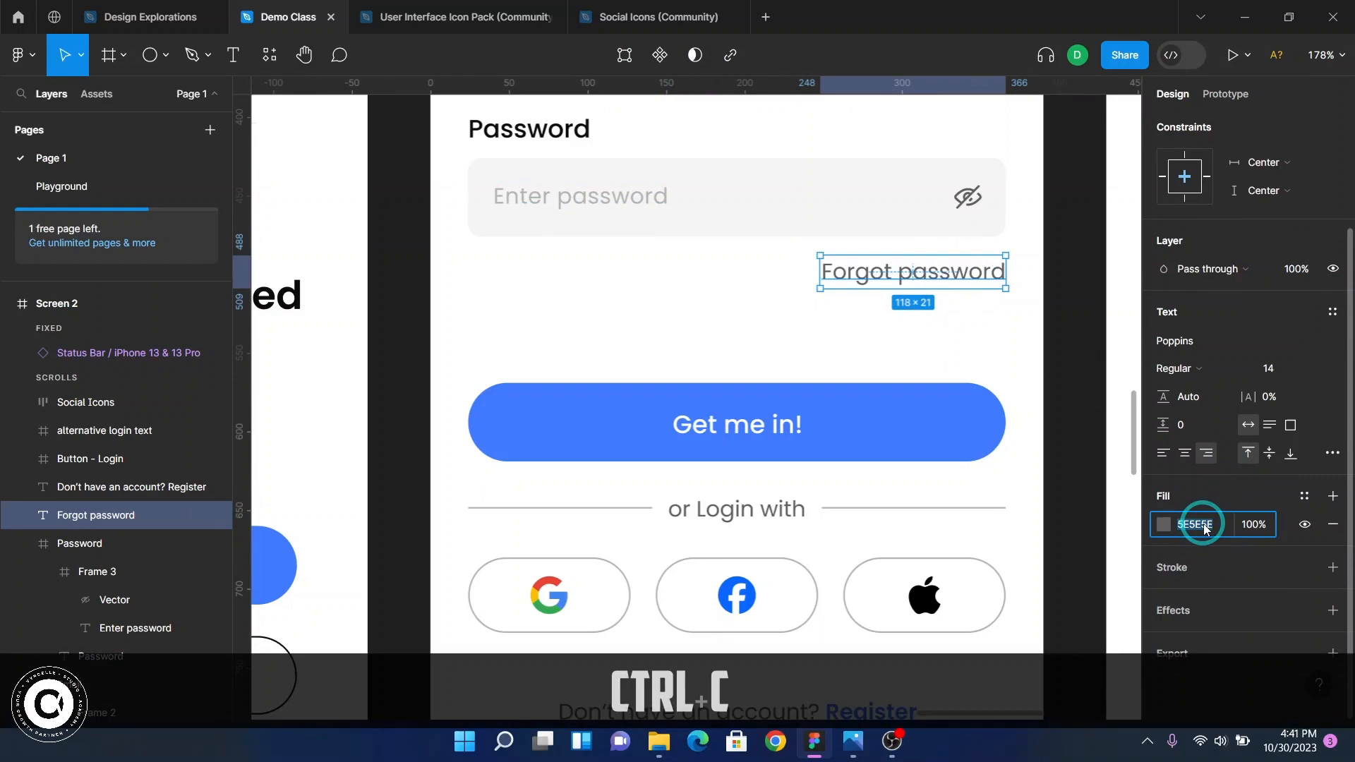
key(F2)
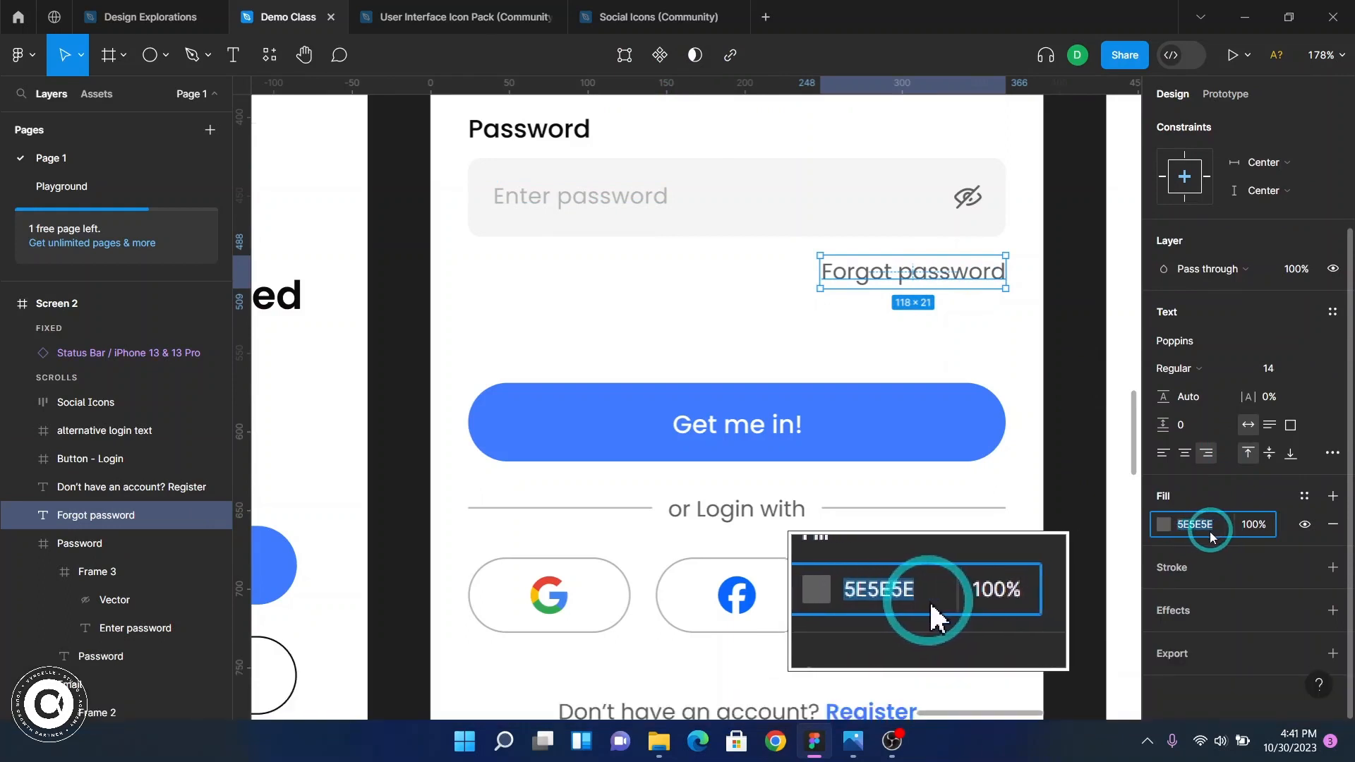
key(F2)
- Move the Get me in! button straight up to Y 601 on Onboarding Screen 2
scroll(917, 534, down, 10)
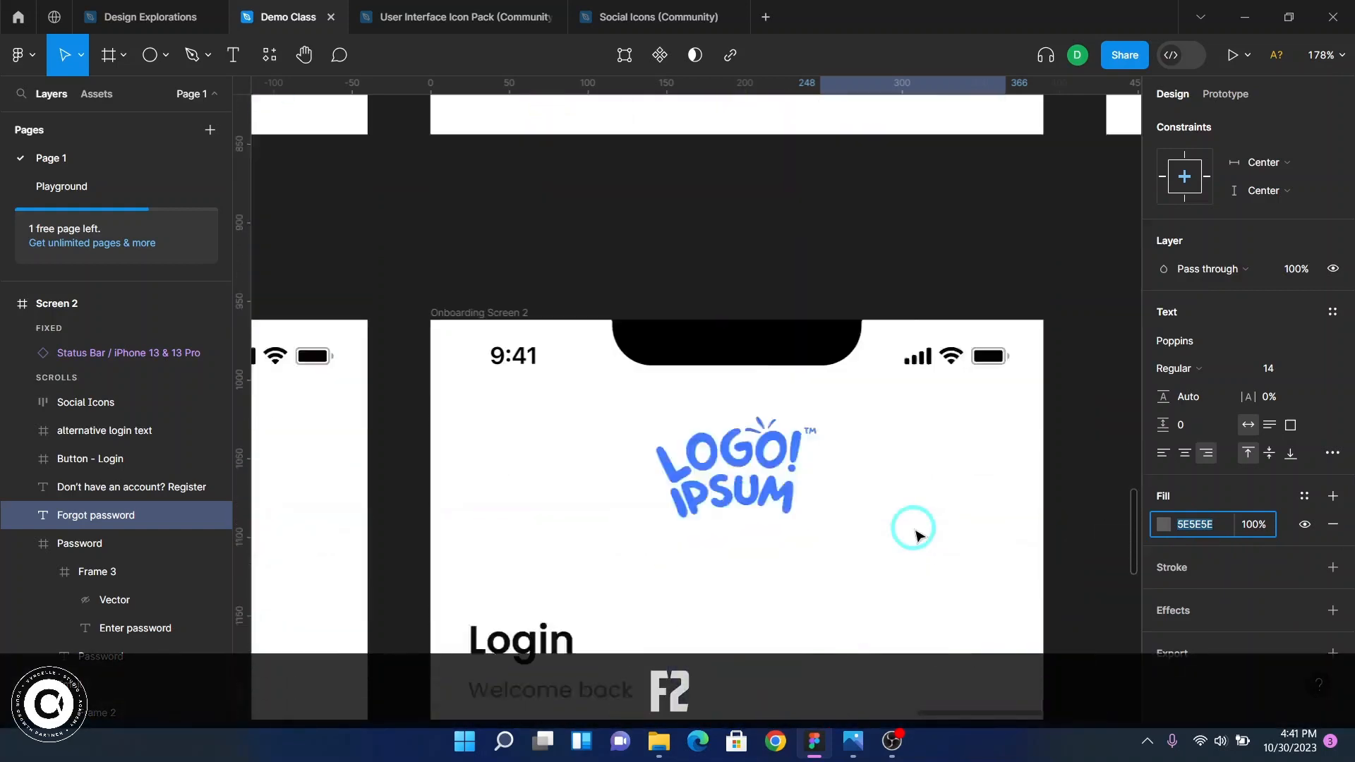
scroll(915, 534, down, 8)
scroll(829, 399, down, 9)
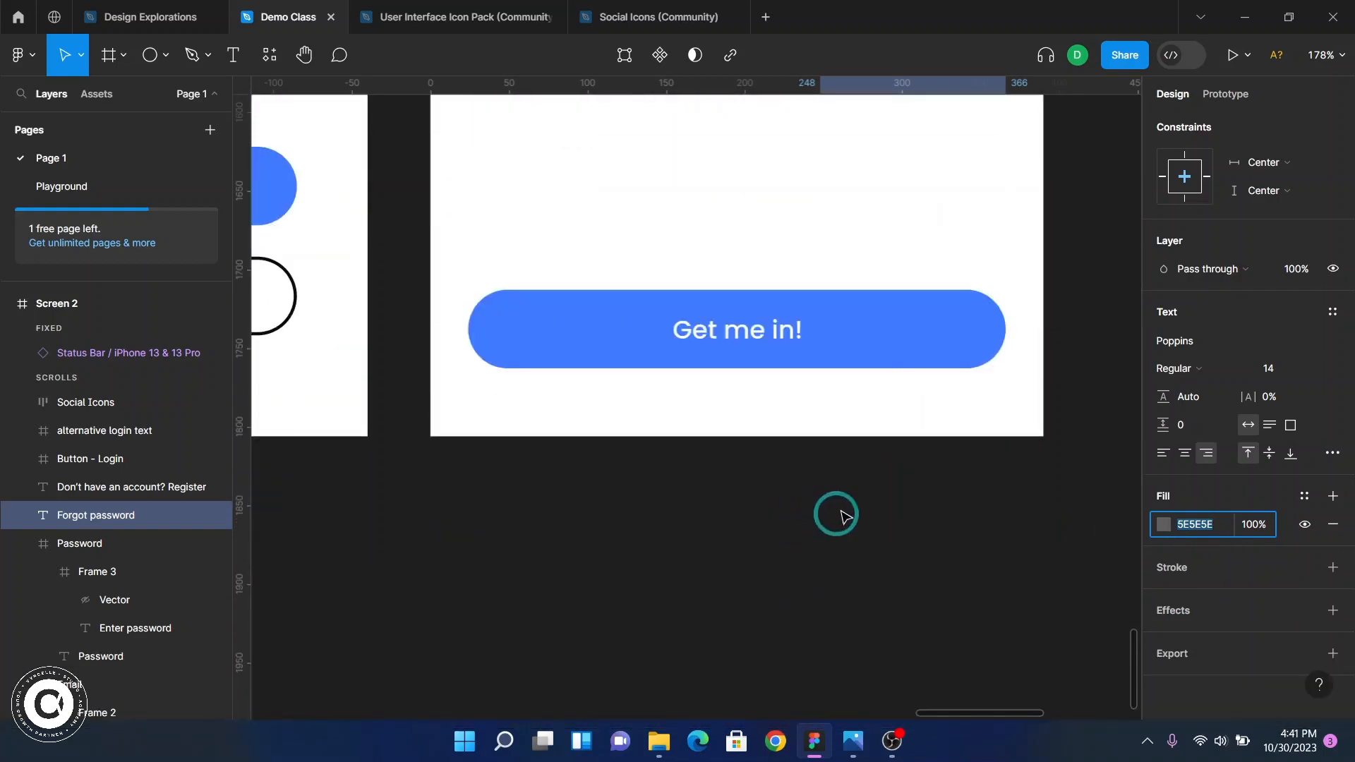
scroll(834, 511, up, 3)
click(884, 538)
scroll(893, 564, up, 2)
key(shift)
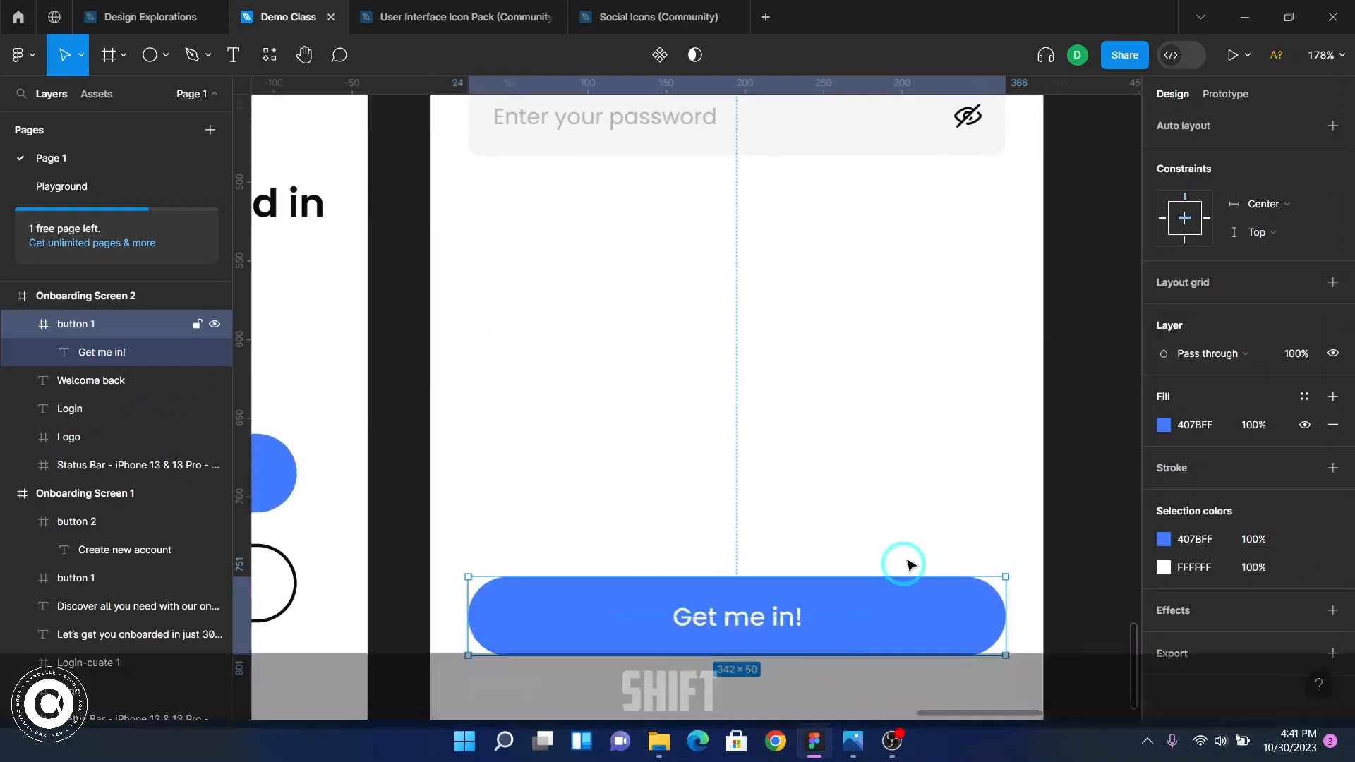
drag(904, 568, 908, 389)
- Duplicate the Enter your password placeholder below the password field, flush with its right edge, and set its text alignment to right
scroll(759, 418, up, 4)
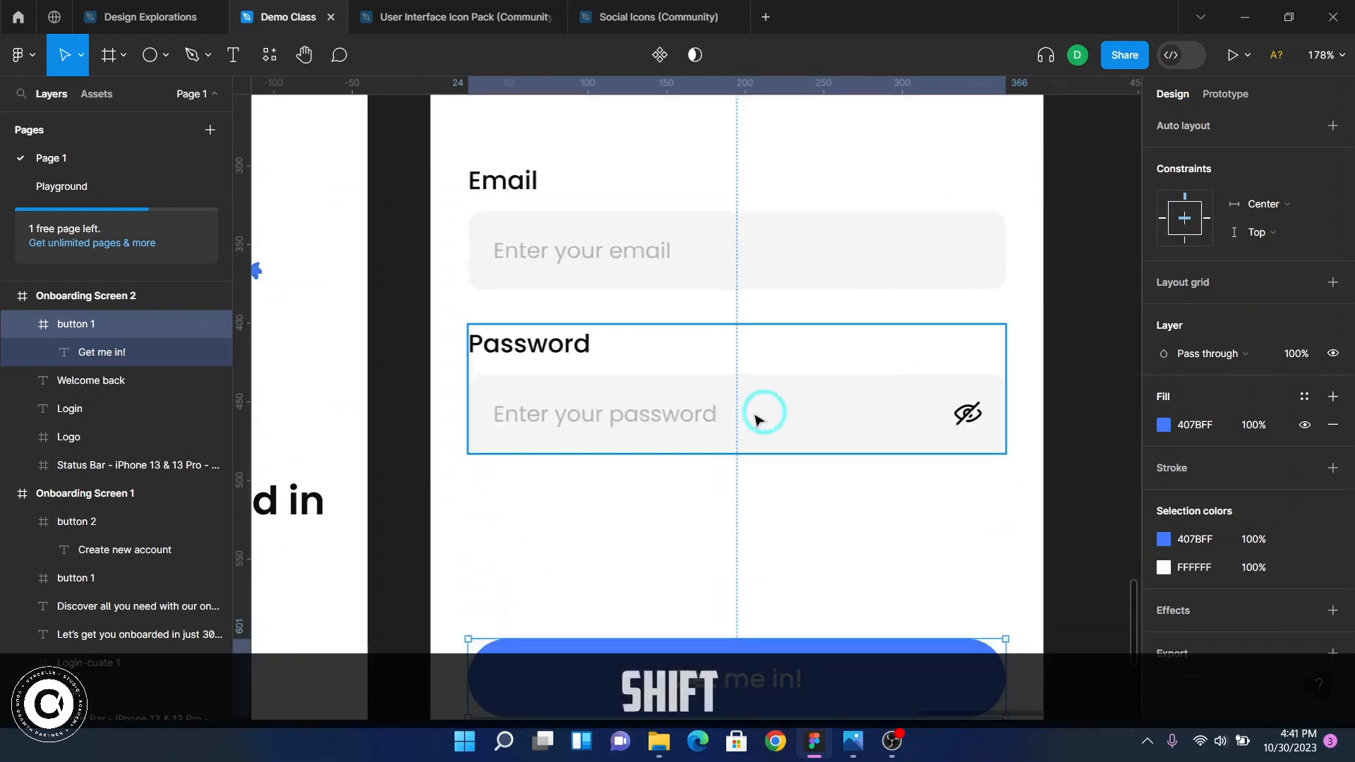
ctrl+click(639, 421)
drag(645, 423, 914, 496)
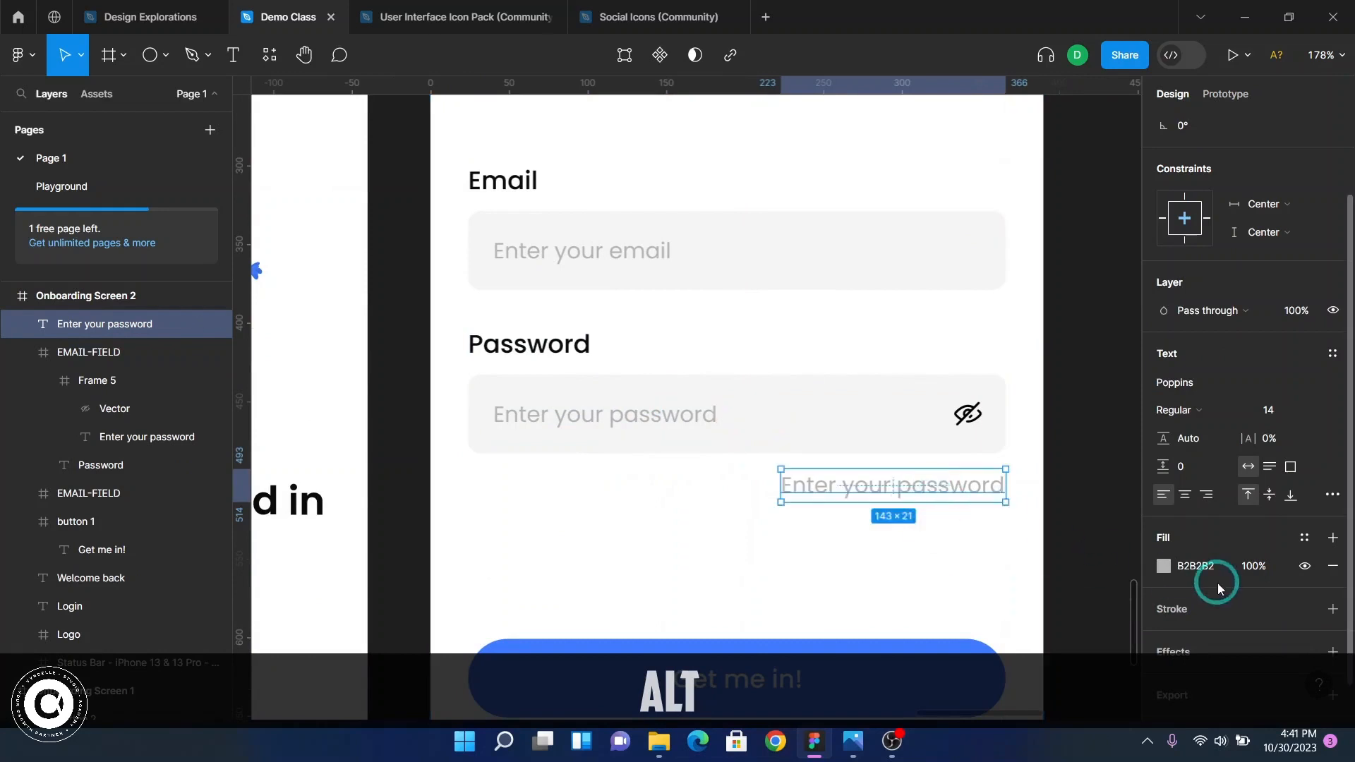
key(F2)
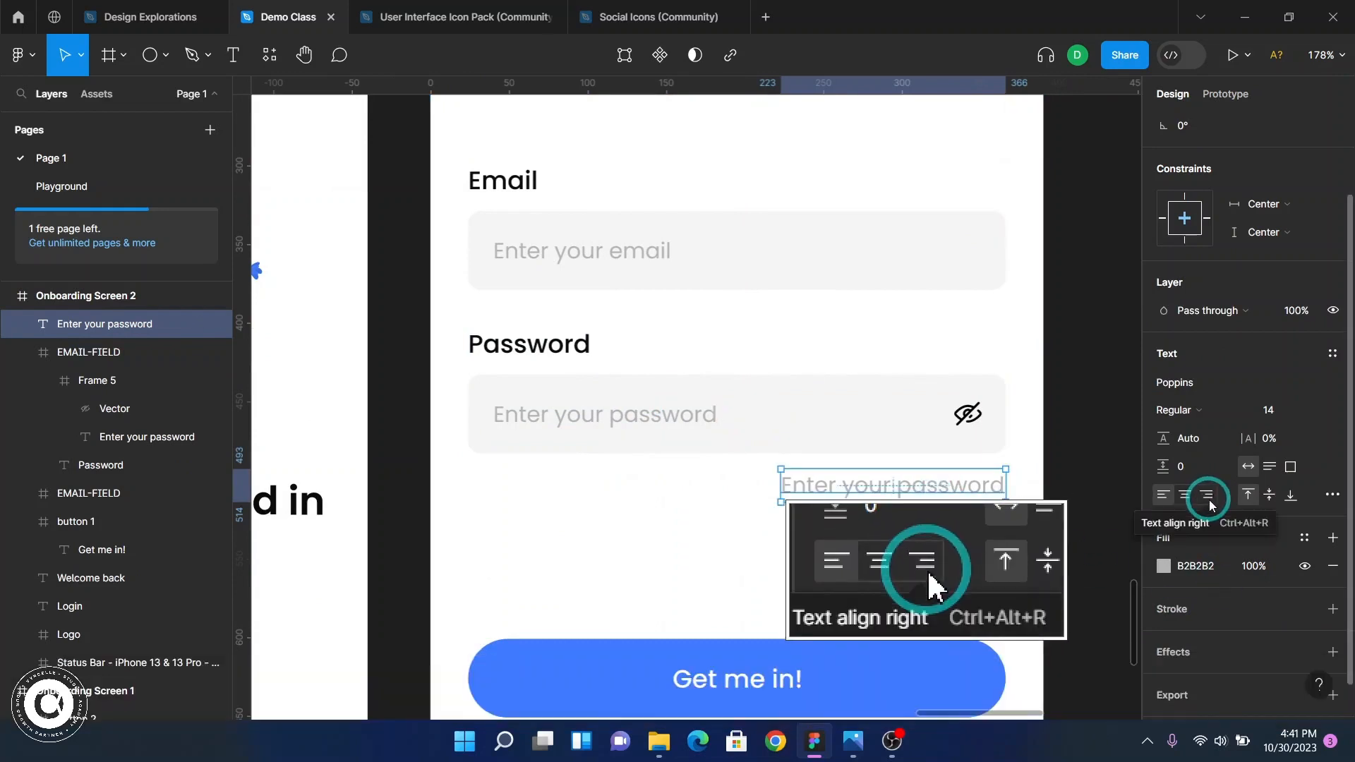
click(1209, 500)
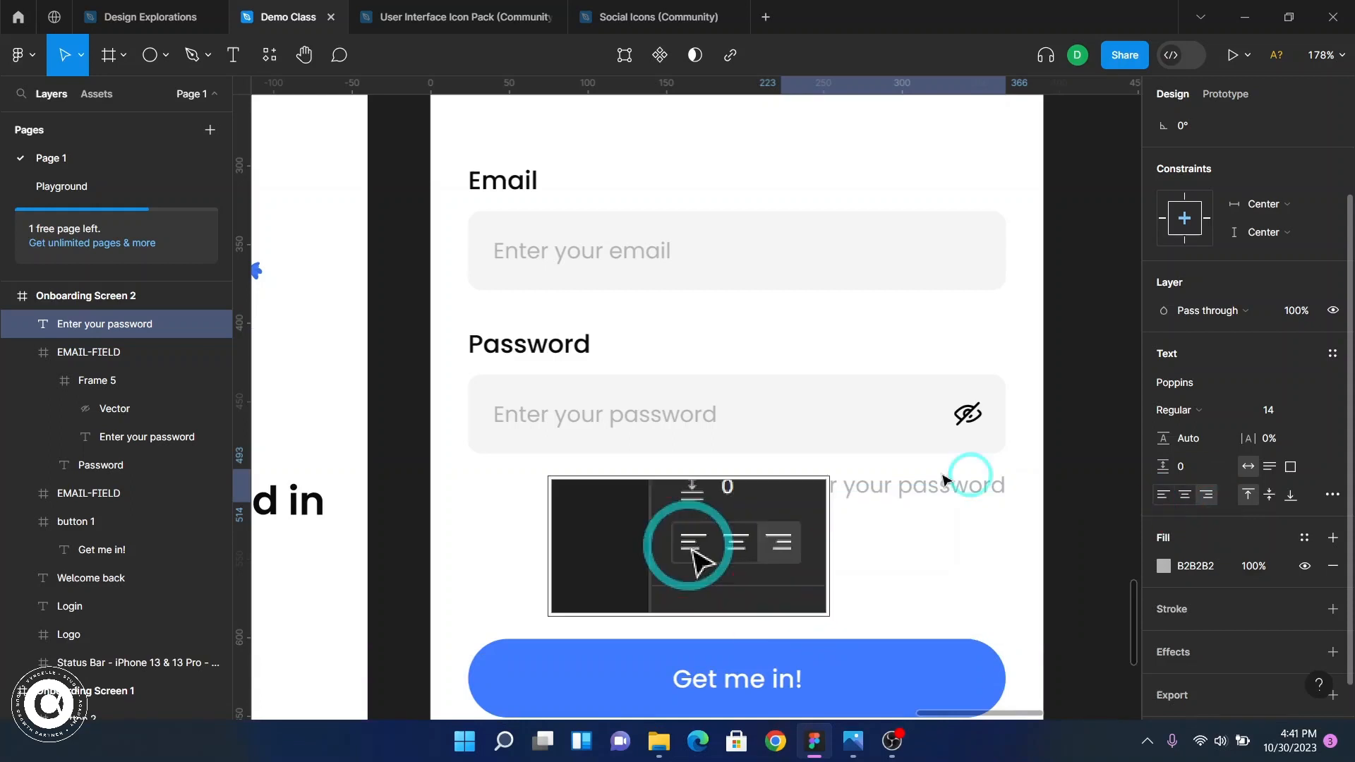
- Change the duplicated placeholder text below the password field to "Forgot password" and set its fill to 5E5E5E
double_click(881, 489)
click(881, 487)
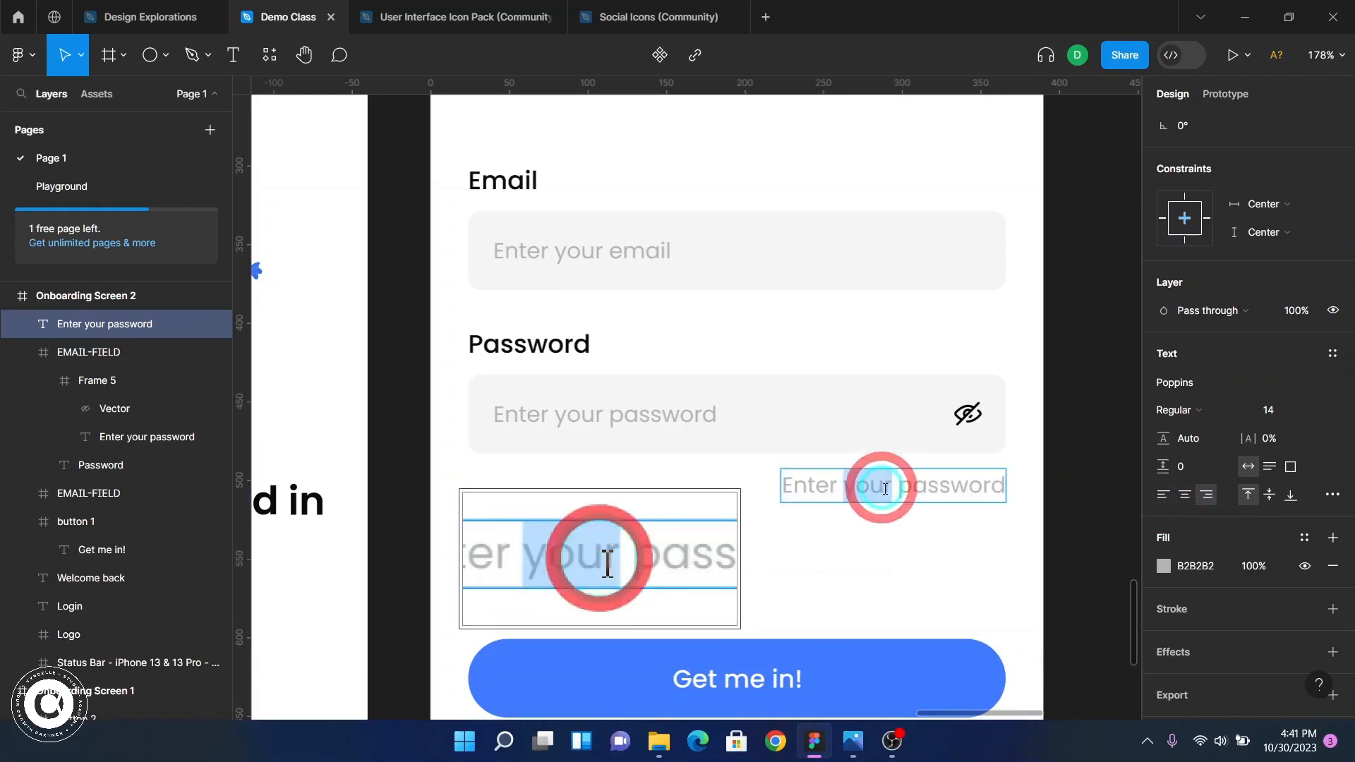
drag(881, 487, 781, 487)
key(Caps_Lock)
text(F)
key(Caps_Lock)
text(orgo)
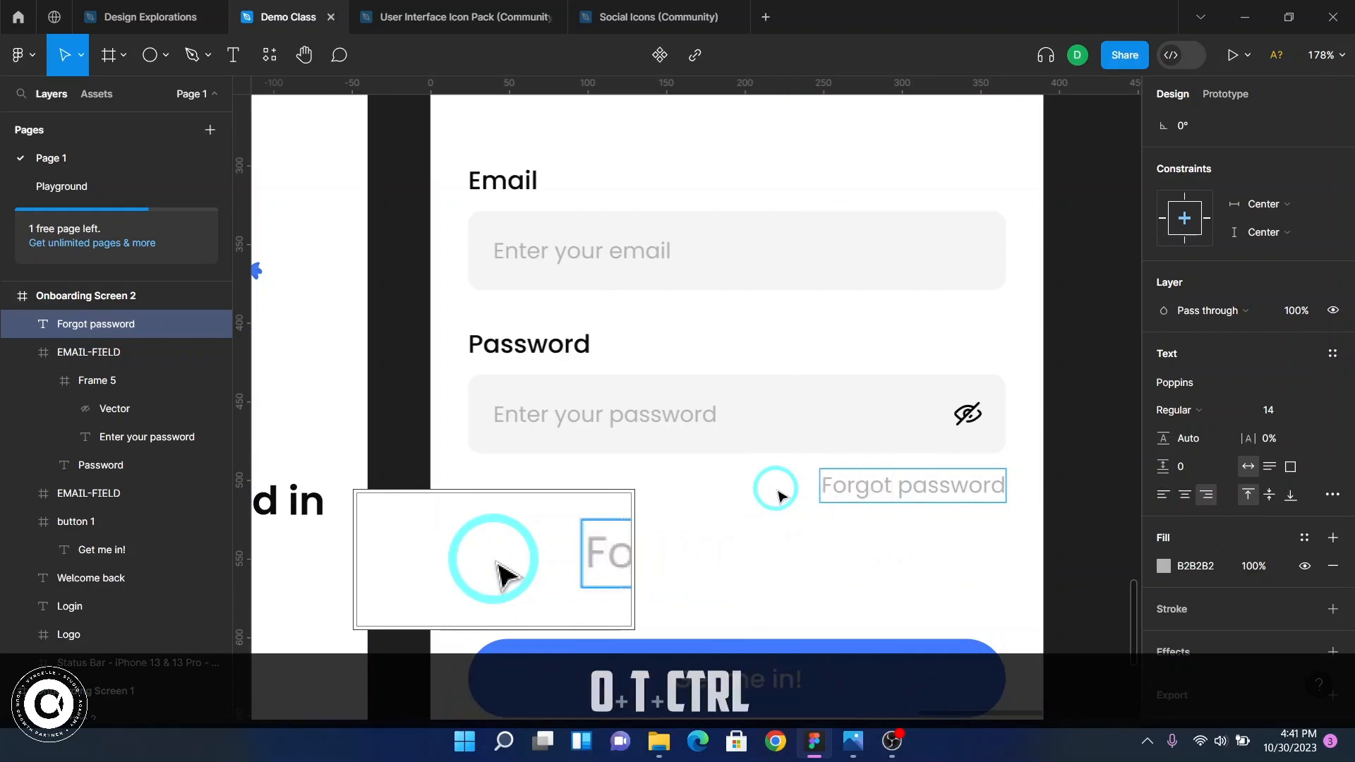
key(ctrl+Return)
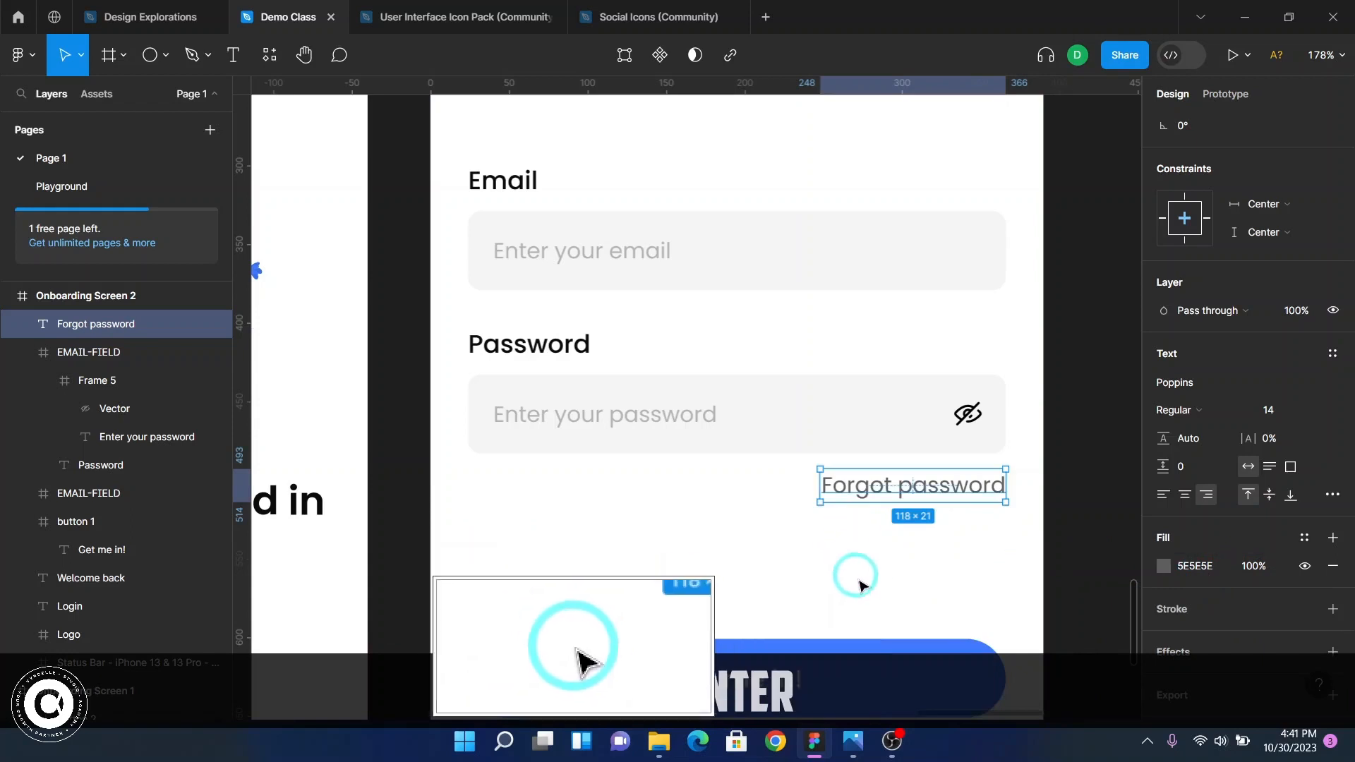
click(921, 582)
- Move the Get me in! button straight up to Y 574, leaving a 60 px gap below the Forgot password text
scroll(911, 607, down, 1)
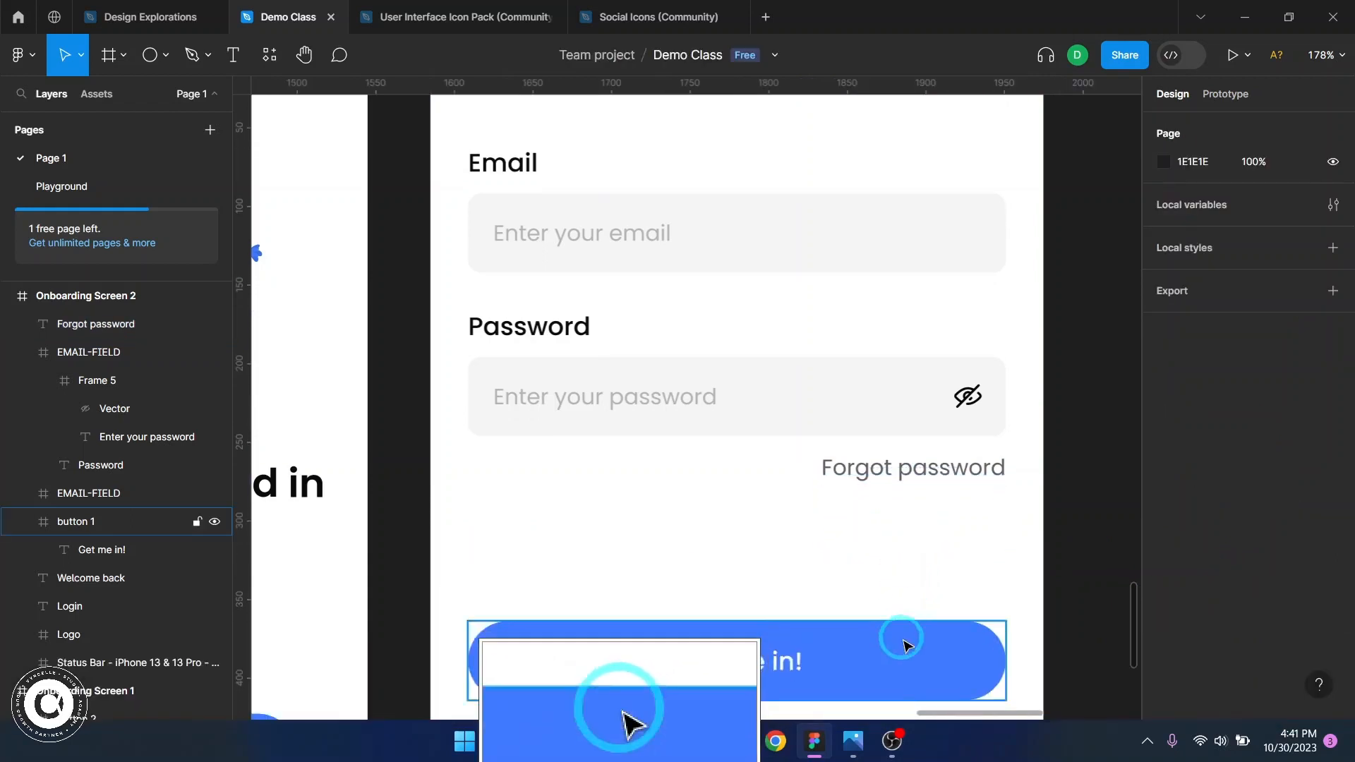
click(903, 644)
drag(910, 628, 908, 615)
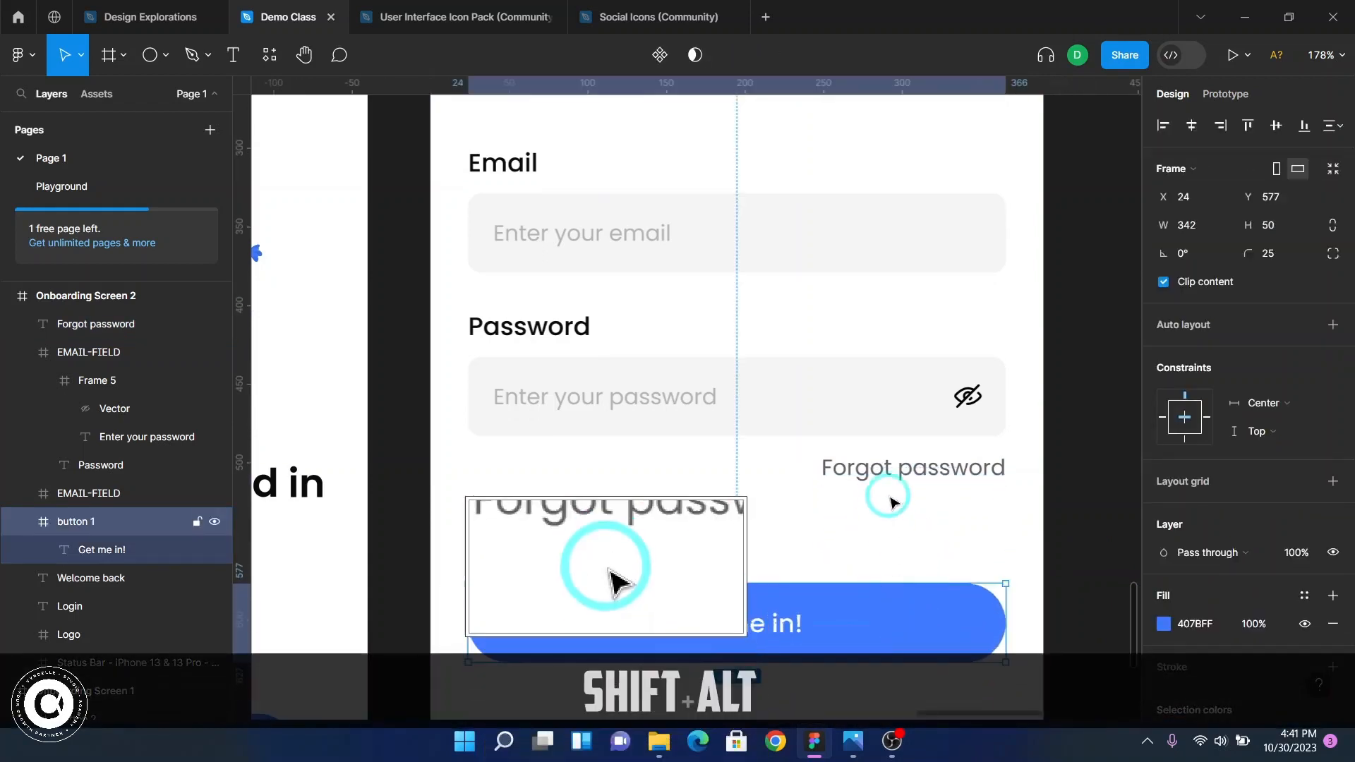
key(F2)
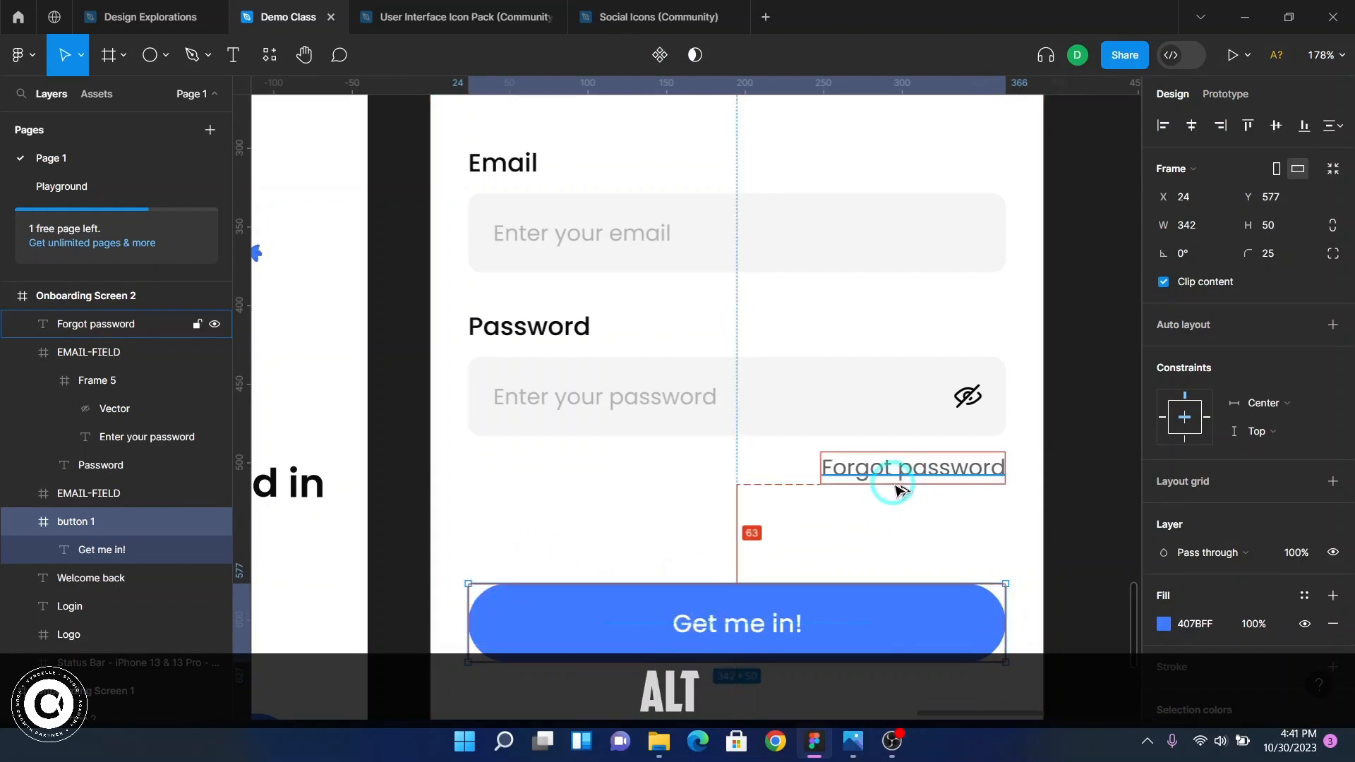
key(Up)
key(Up)
key(Up)
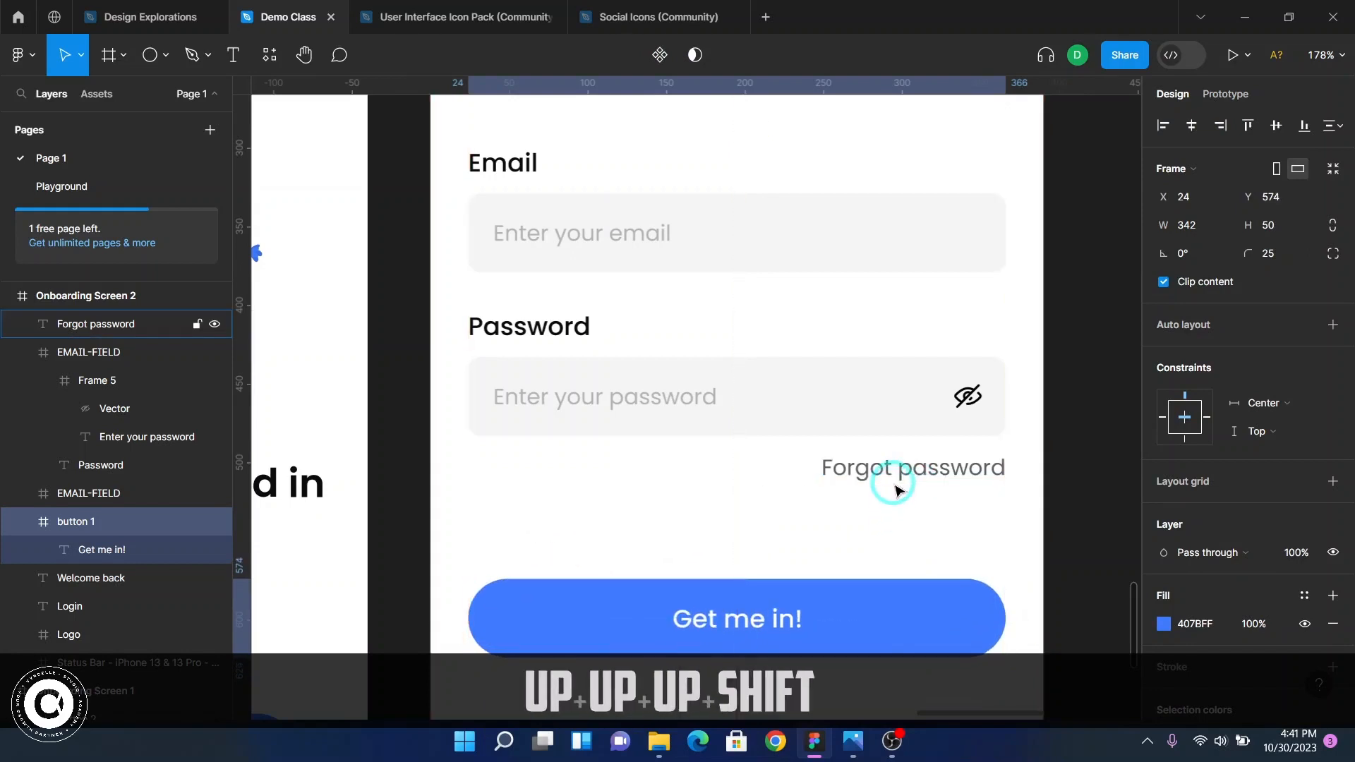
key(shift+alt)
scroll(917, 497, down, 5)
click(962, 538)
- Check the spacing around the Get me in! button and the Email field on the reference login screen, Screen 2
ctrl+scroll(923, 478, down, 5)
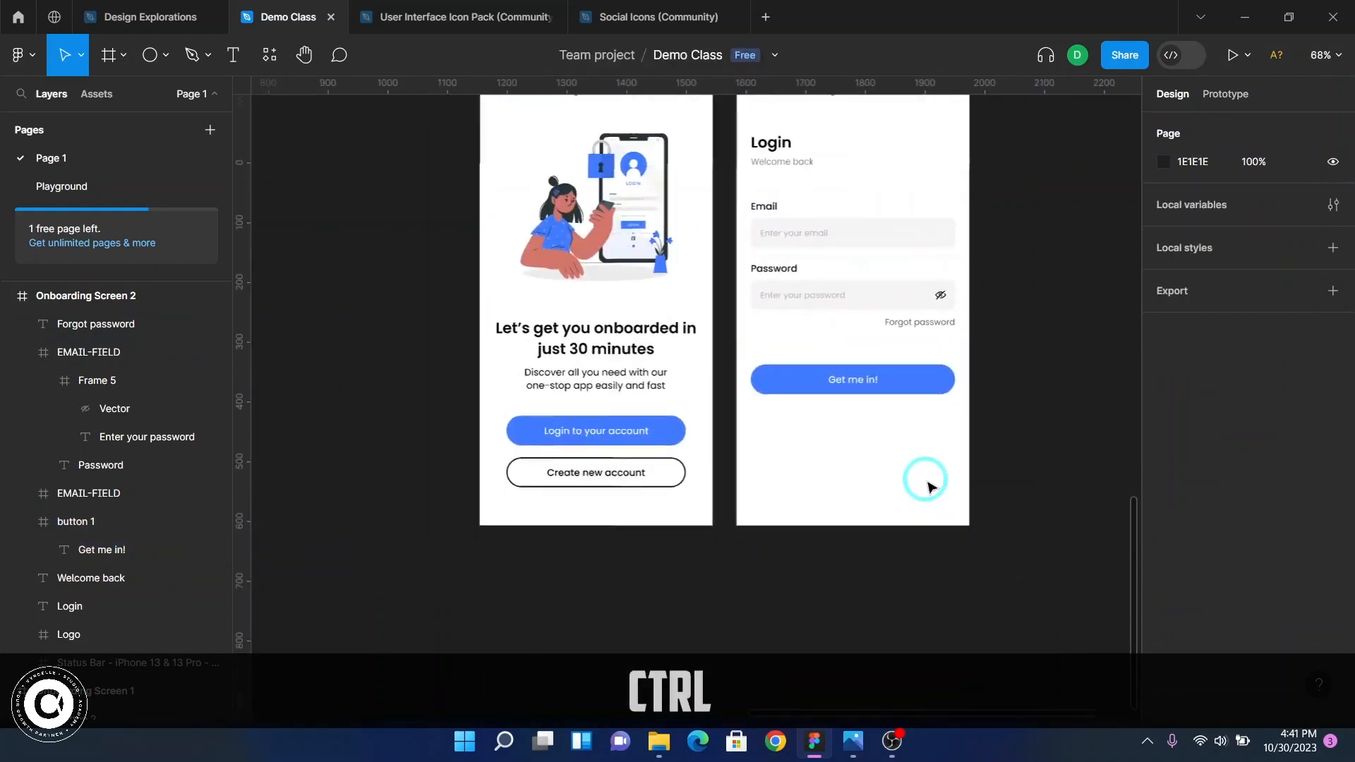
scroll(930, 487, up, 10)
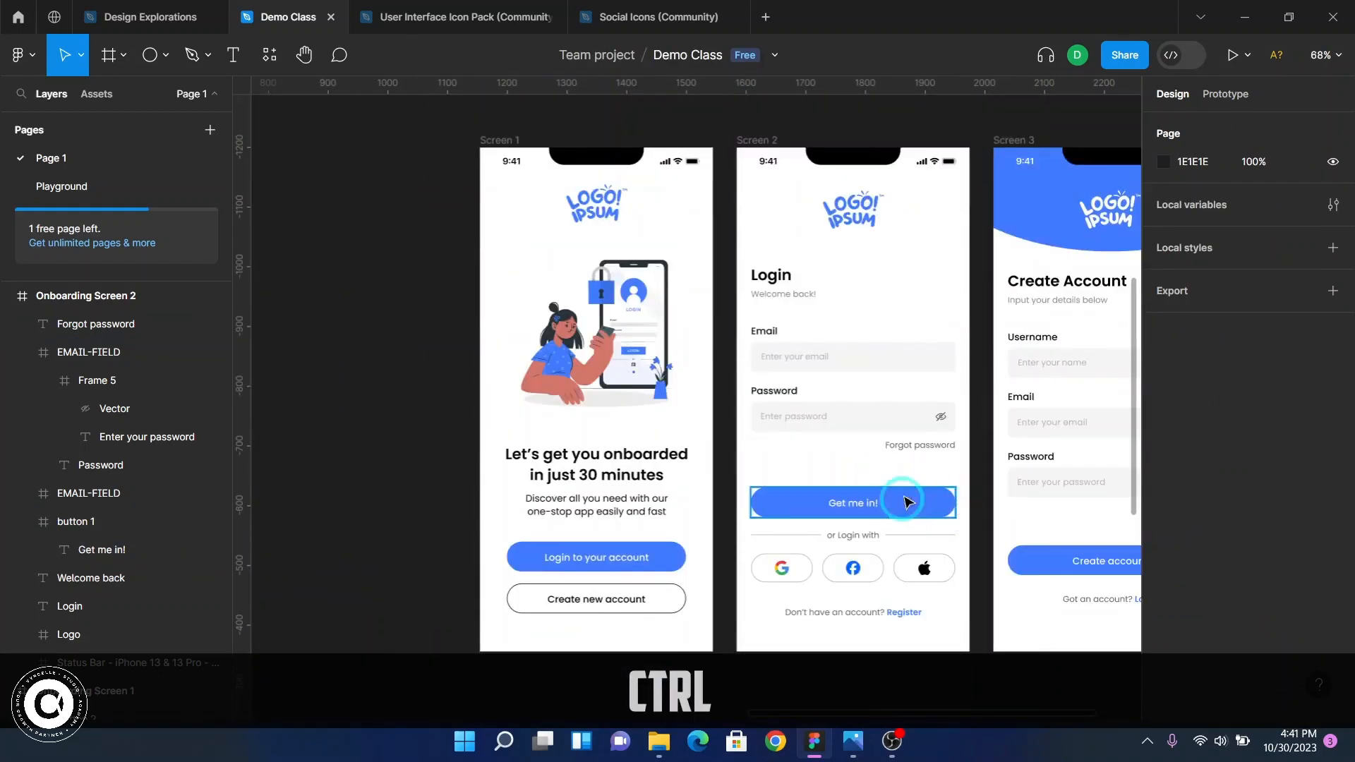
ctrl+click(912, 502)
key(alt)
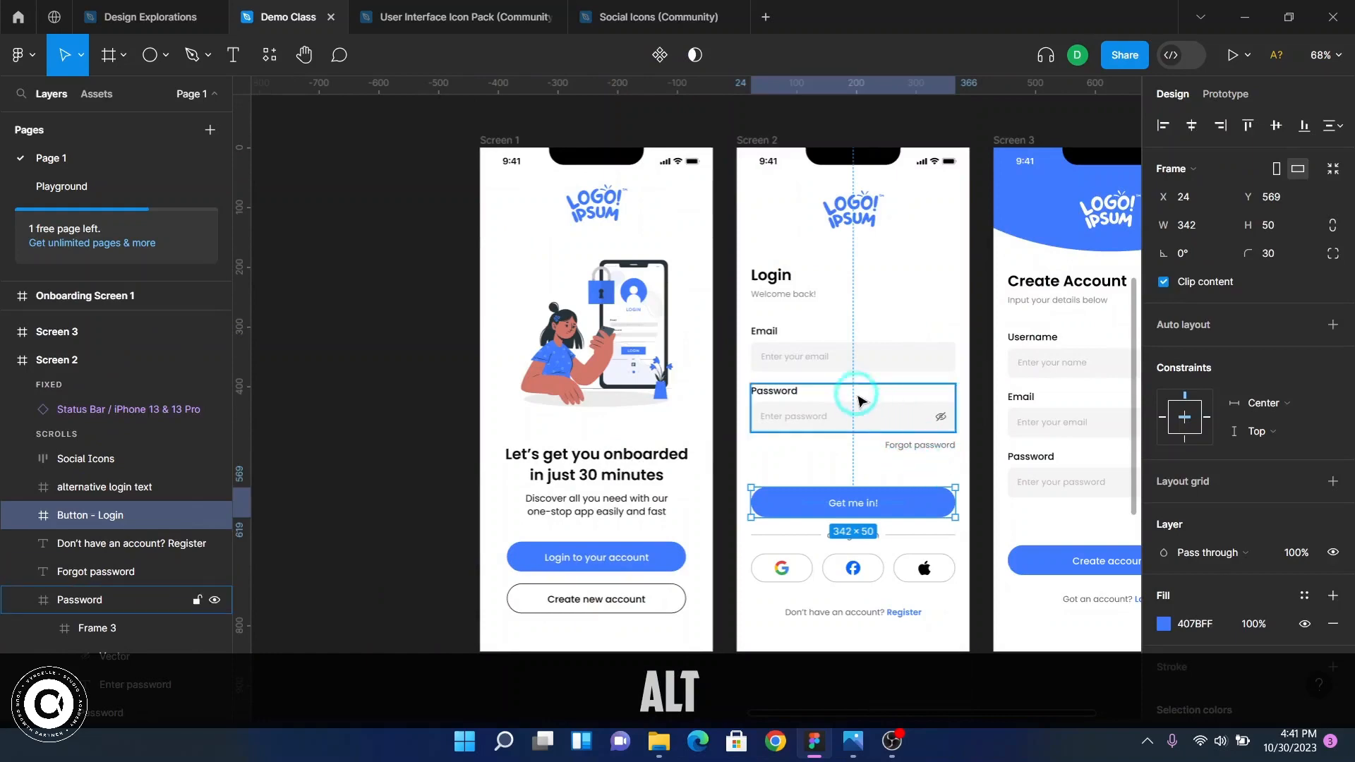
click(773, 330)
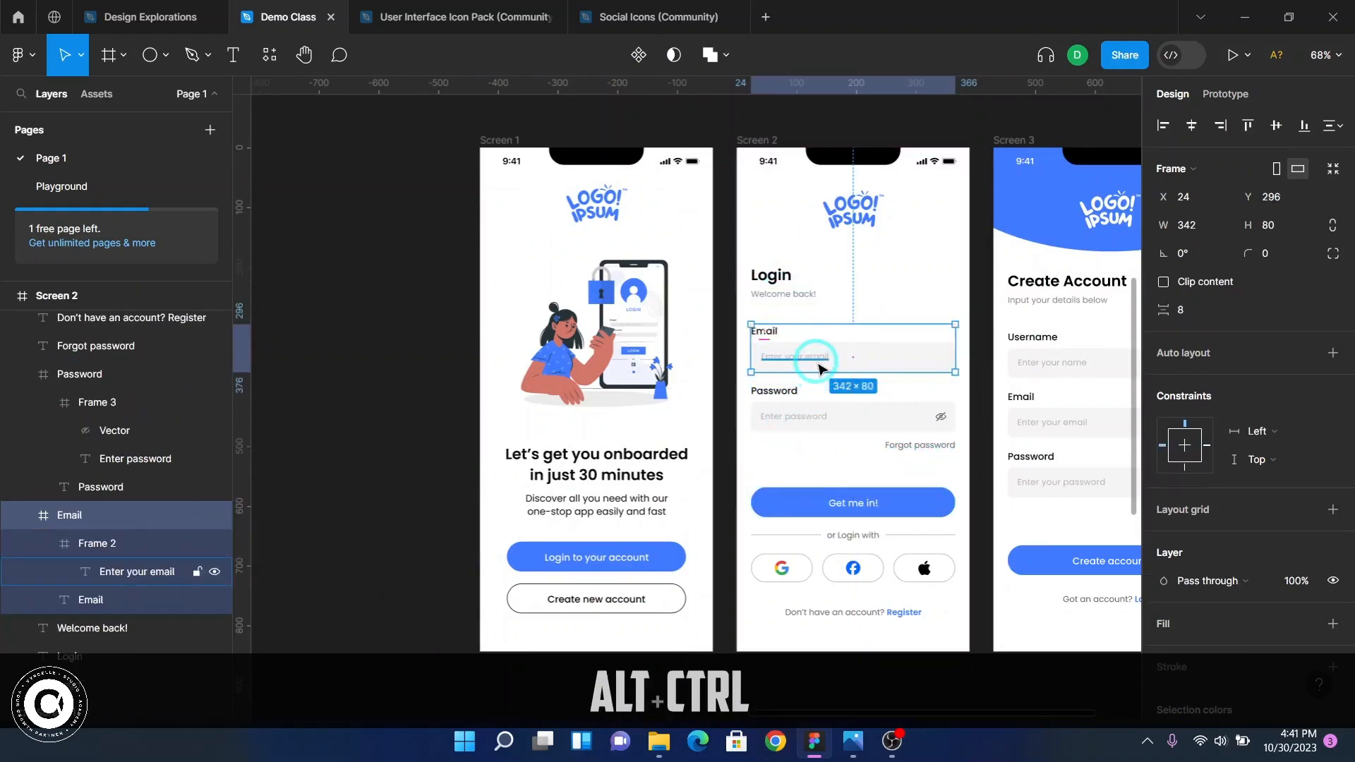
scroll(818, 369, up, 5)
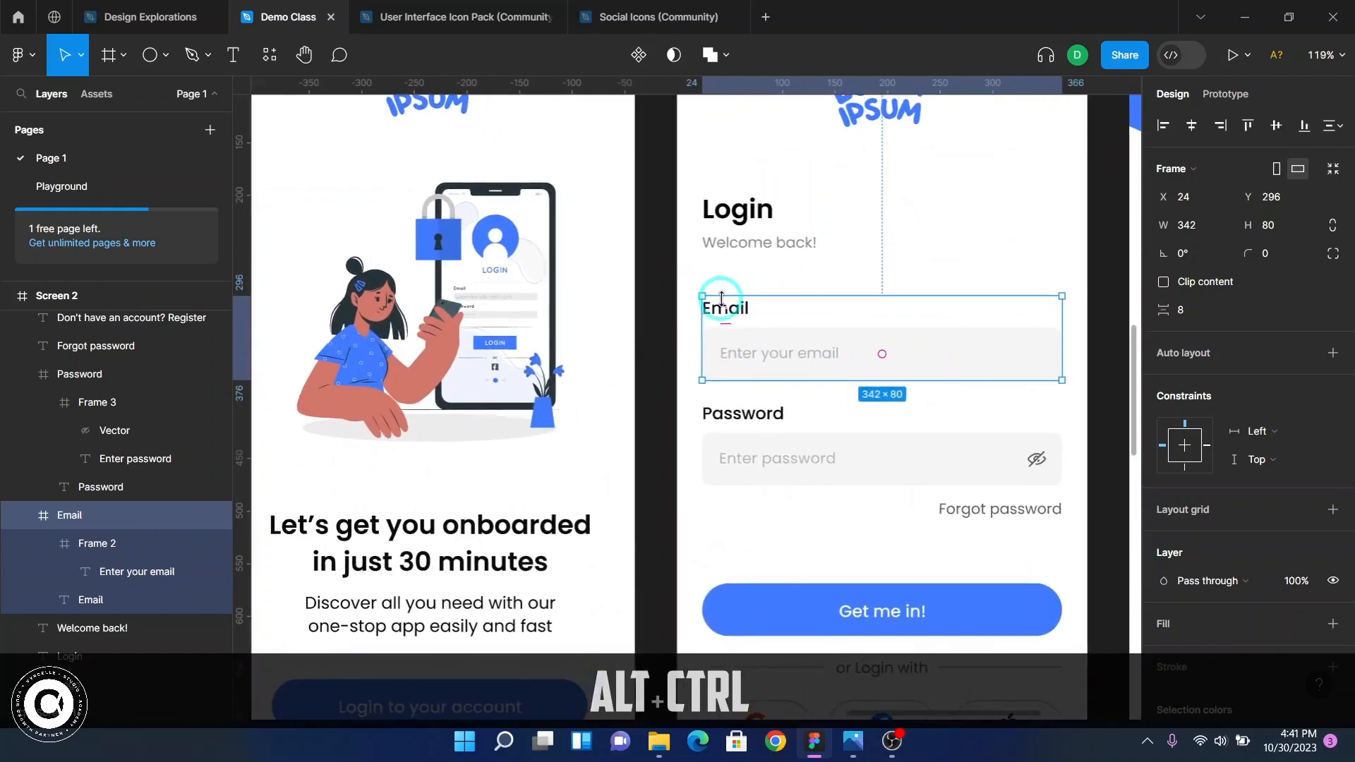
scroll(721, 300, up, 2)
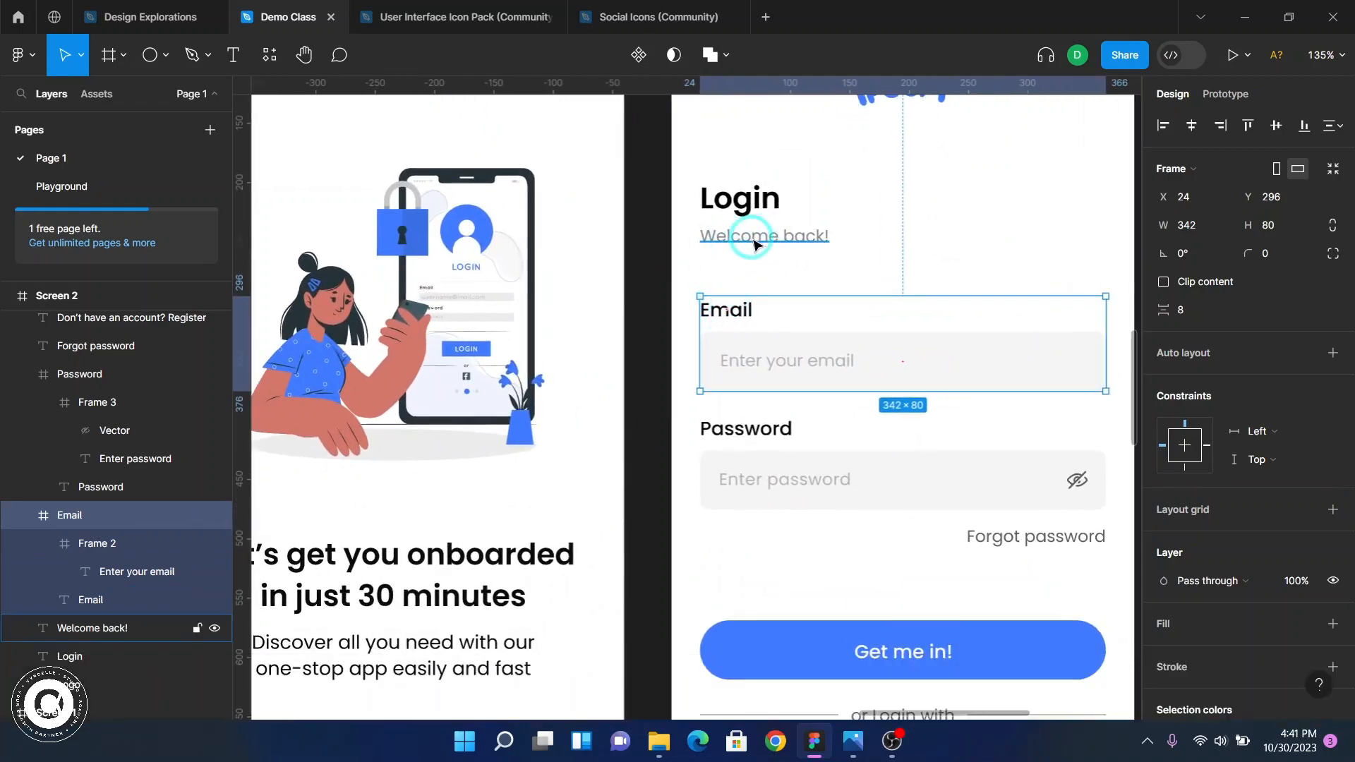
key(alt)
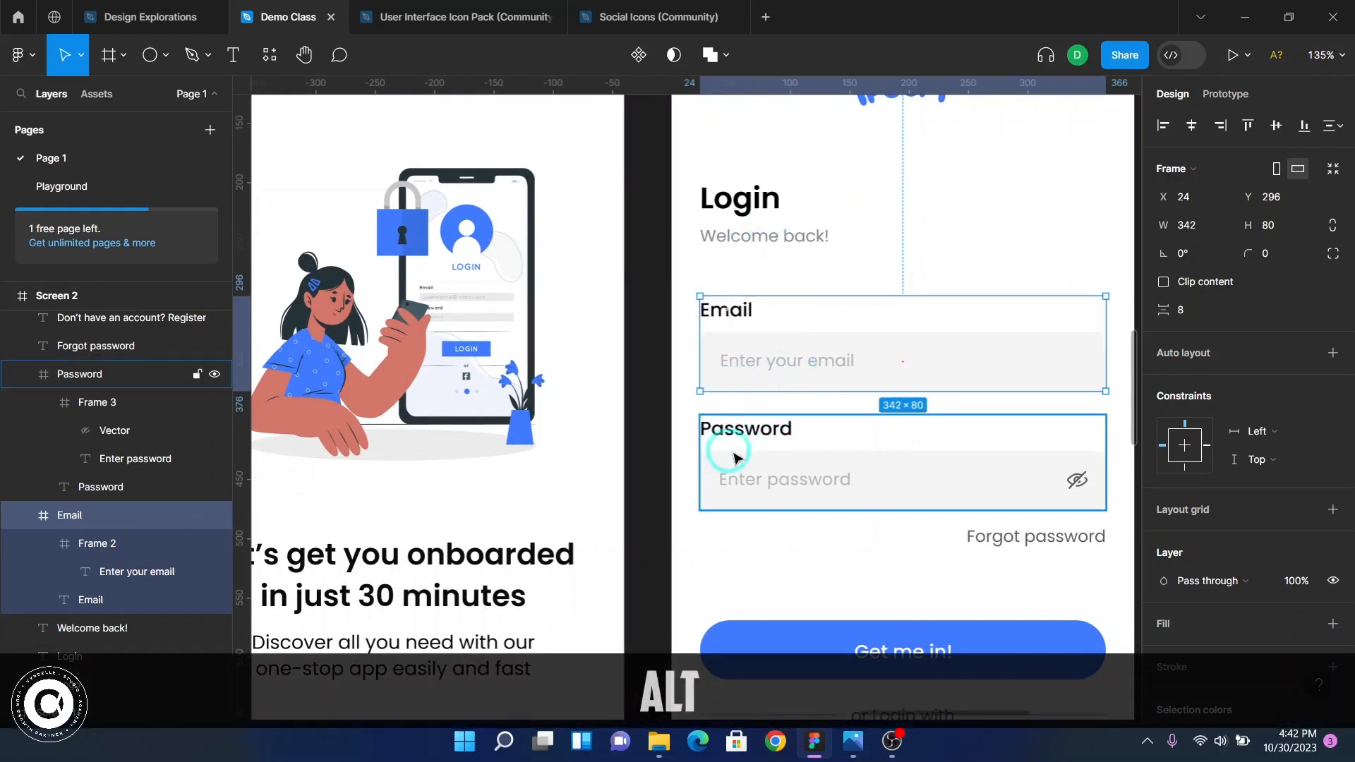
- Measure the gaps from the reference Password field to the Email field above and the Forgot password text below
click(752, 433)
key(alt)
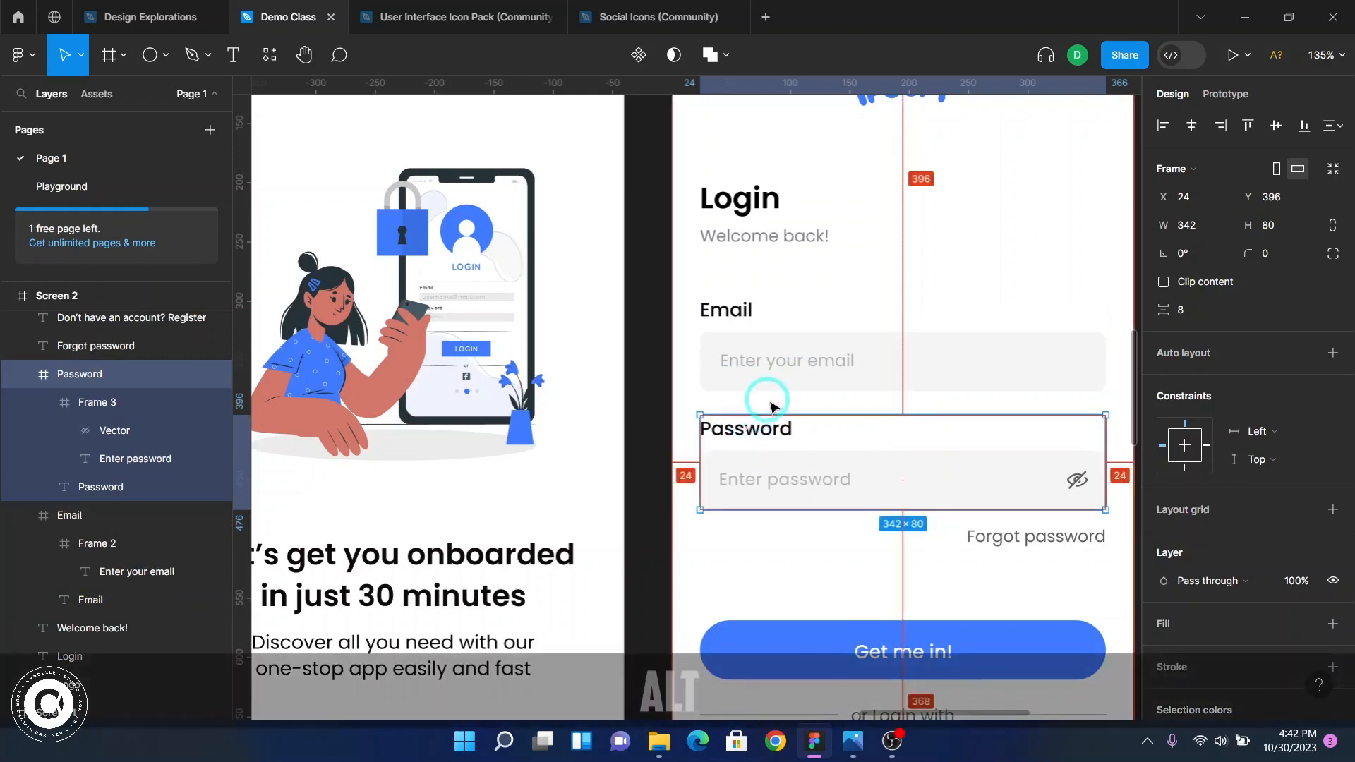
scroll(875, 481, down, 1)
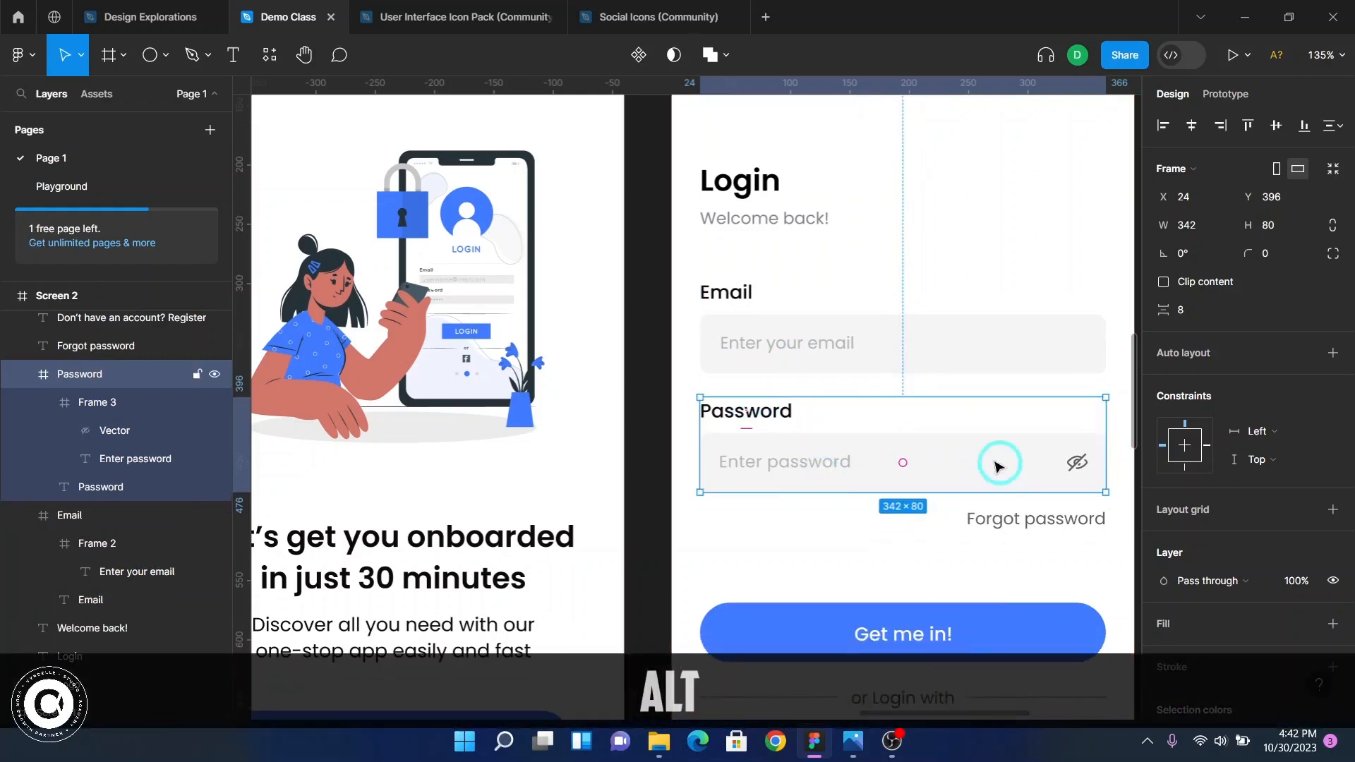
key(alt)
key(alt)
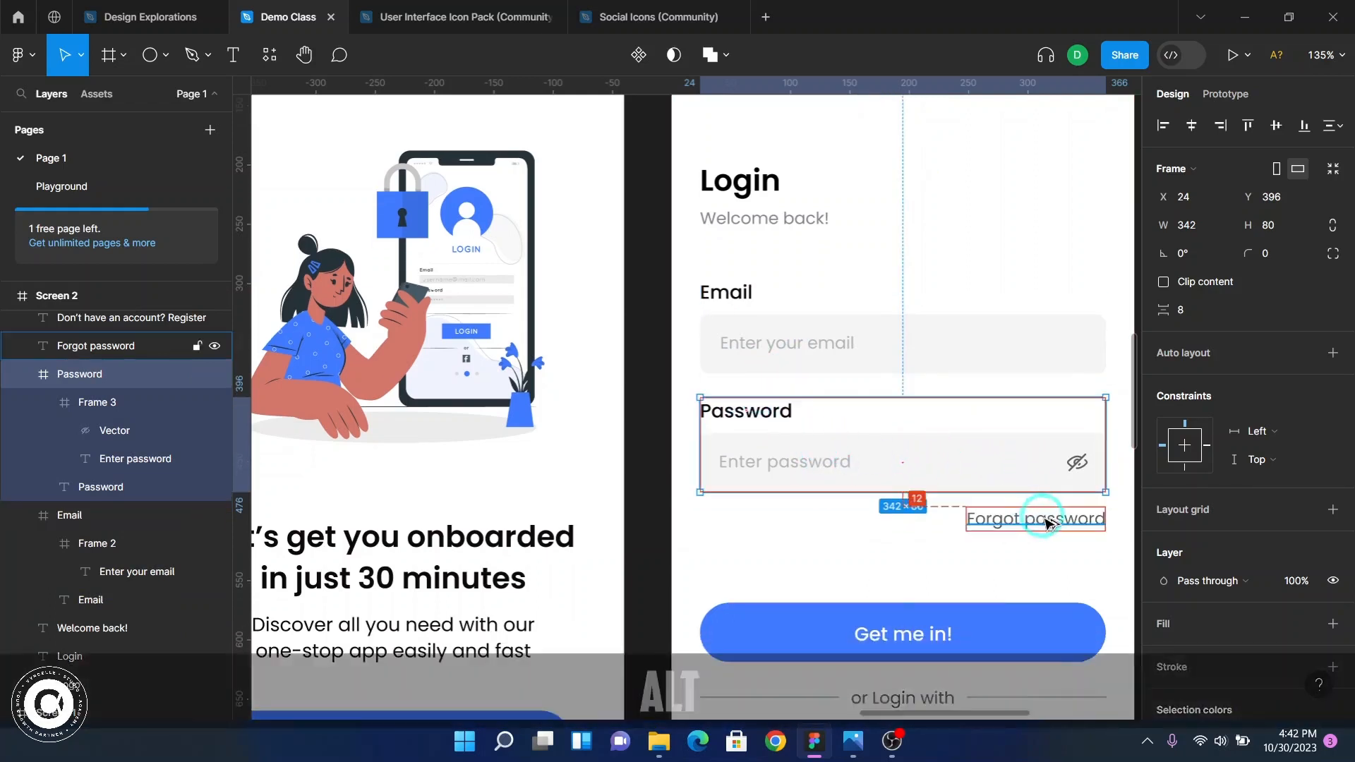
mouse_move(1025, 520)
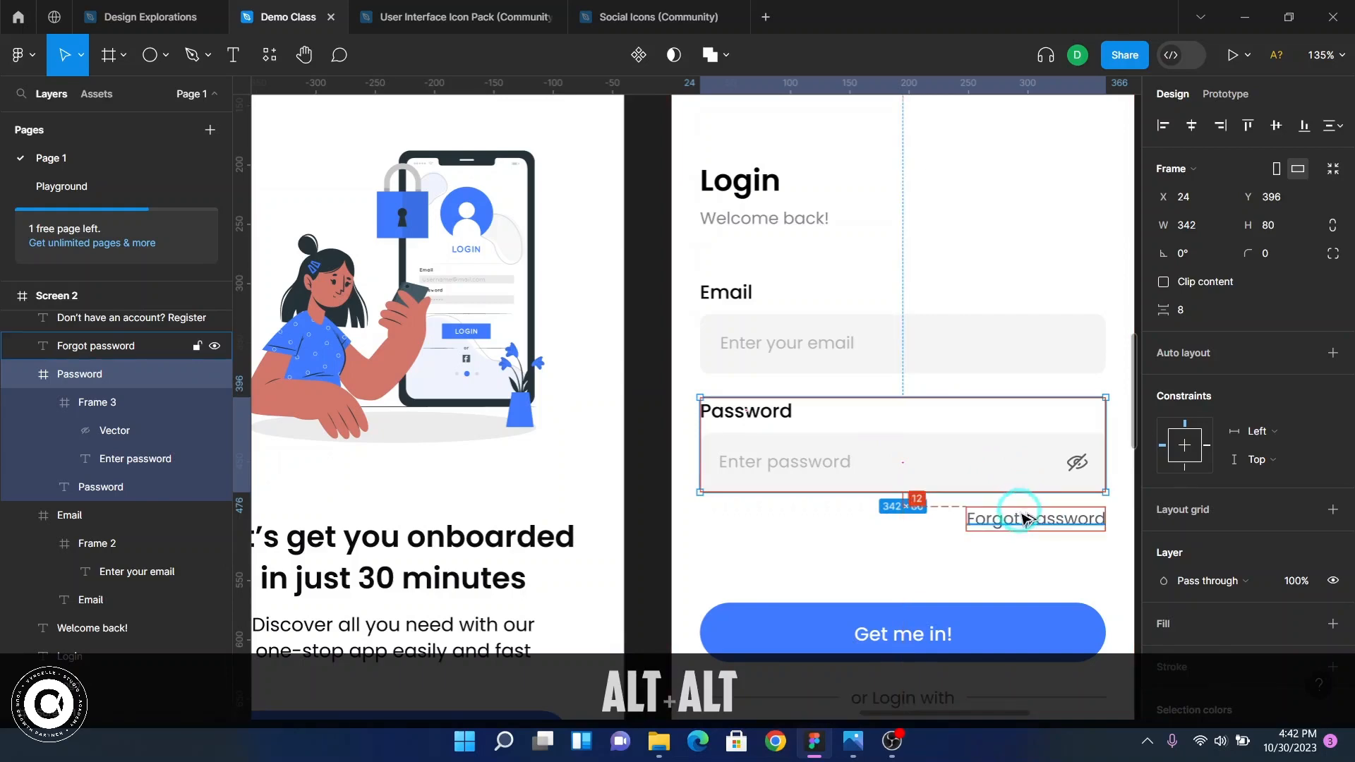
- Move the Email field on Onboarding Screen 2 up to Y 286, 40 px below the Welcome back text
scroll(1024, 520, down, 2)
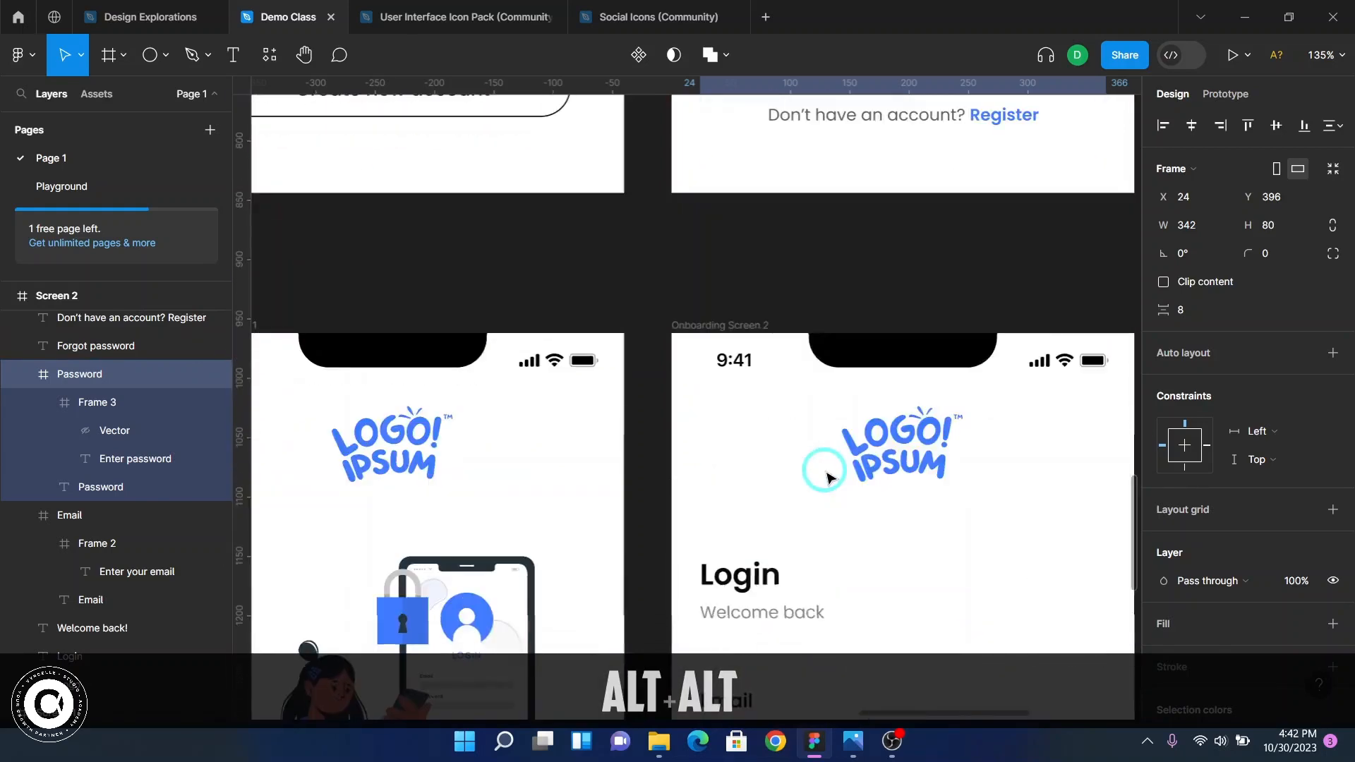
click(771, 294)
key(alt)
mouse_move(765, 212)
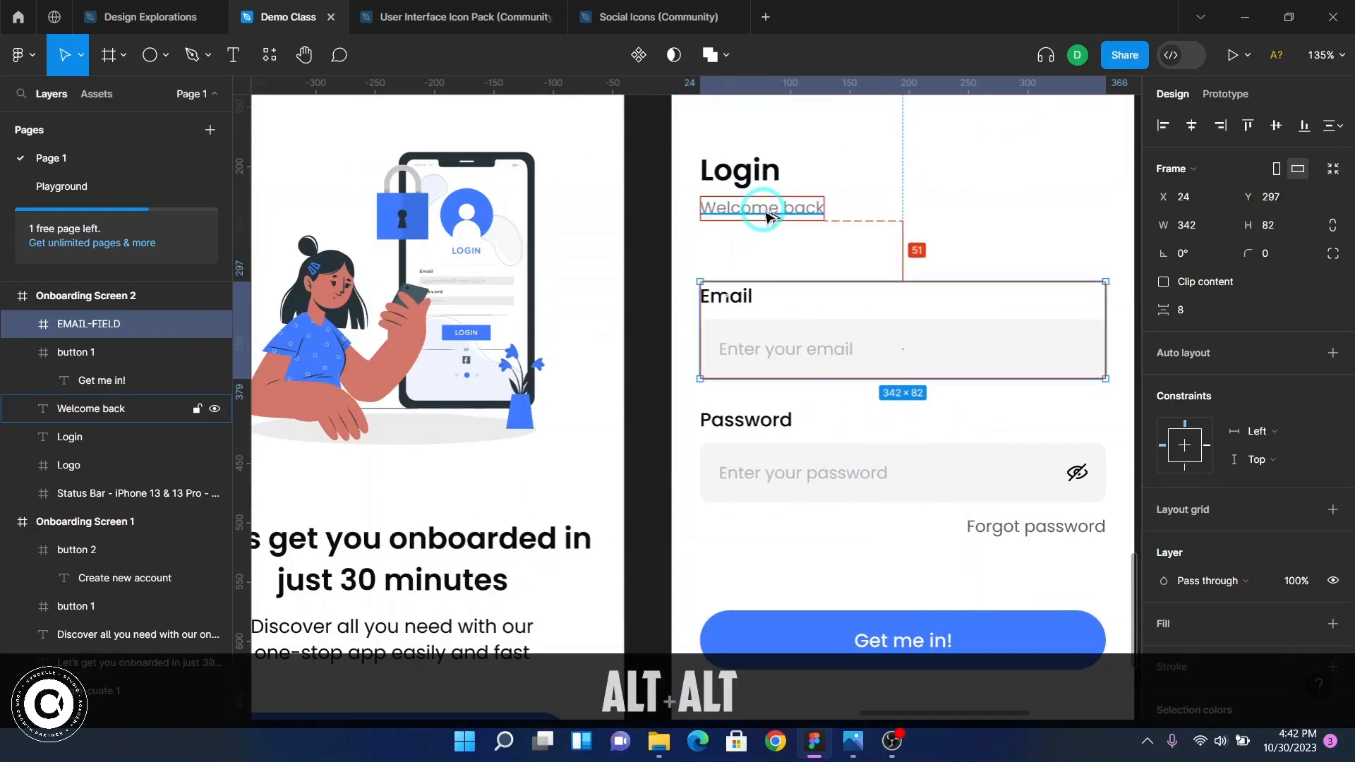
key(Up)
key(shift+Up)
key(alt)
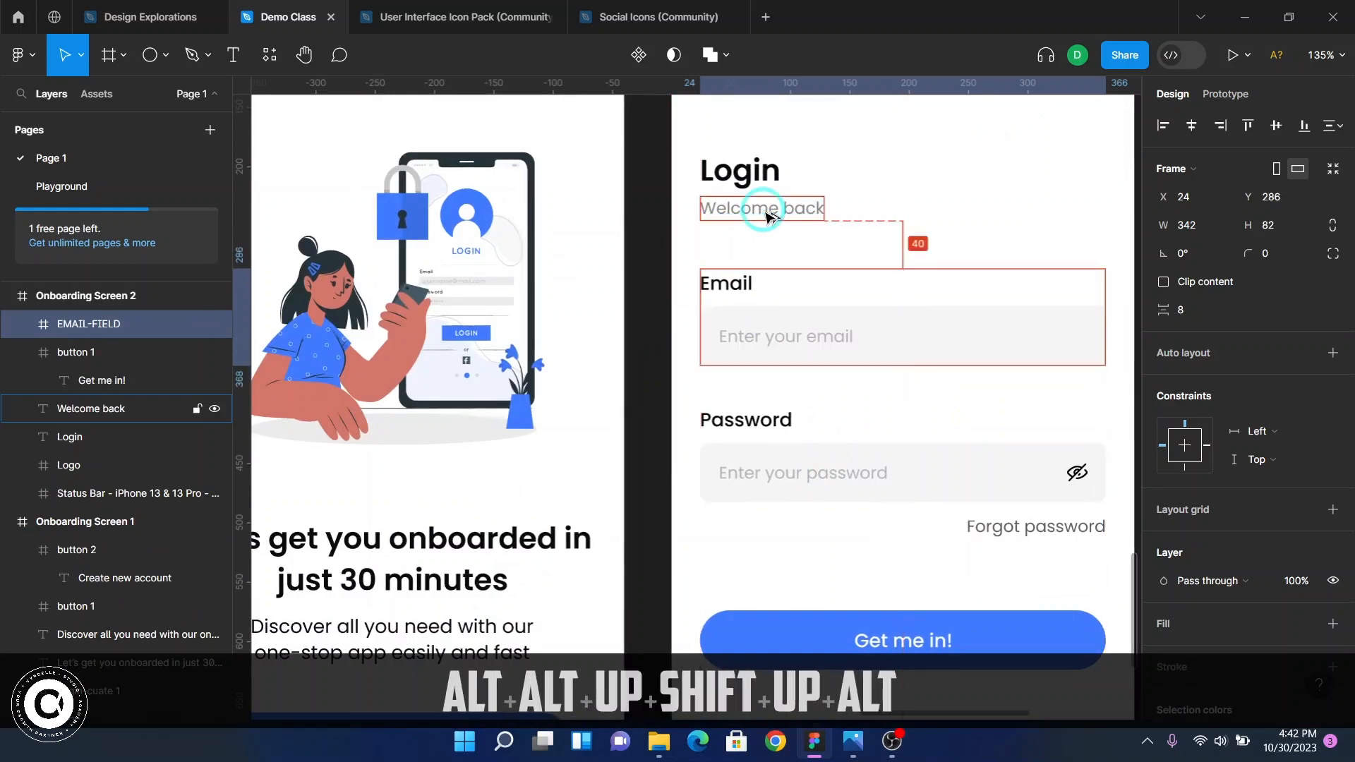
- Move the Password field up to Y 388, leaving a 20 px gap below the Email field
click(819, 427)
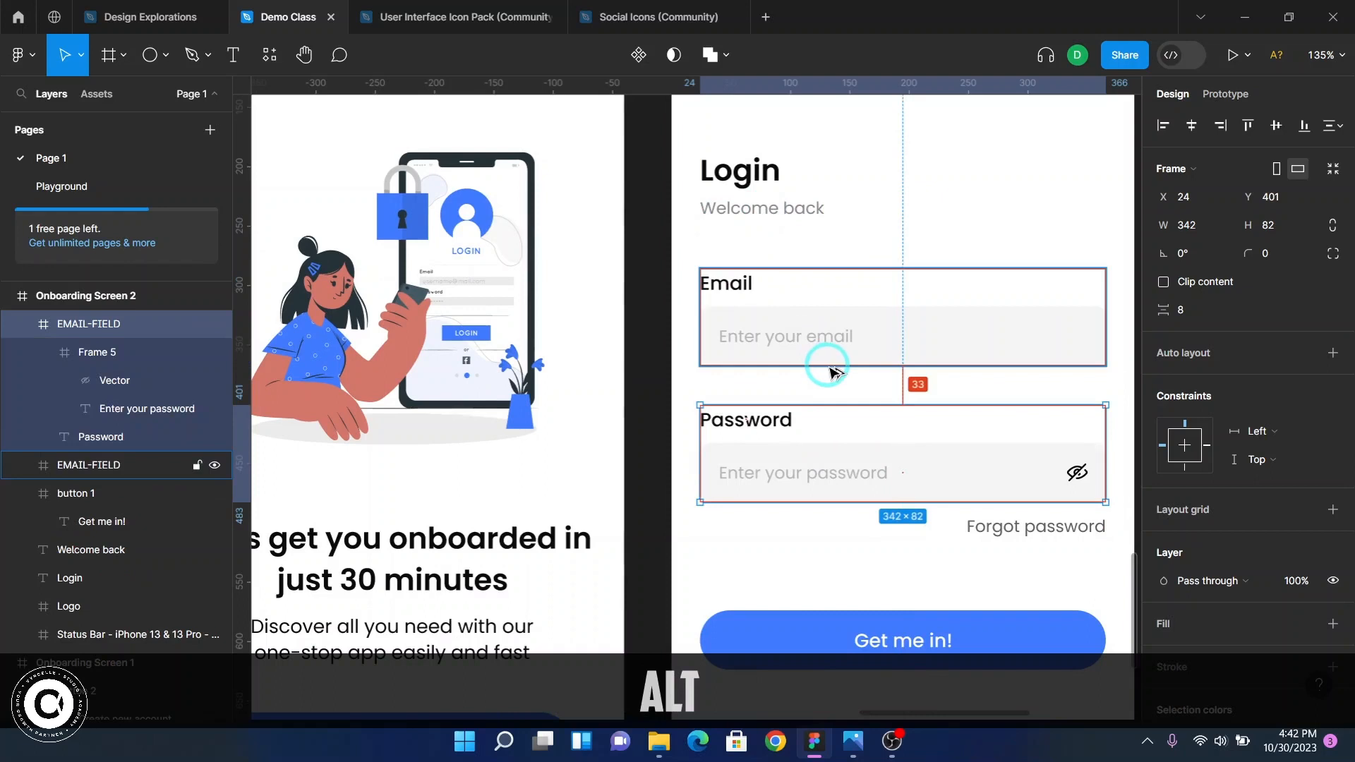
key(shift+Up)
key(alt)
key(Up)
key(Up)
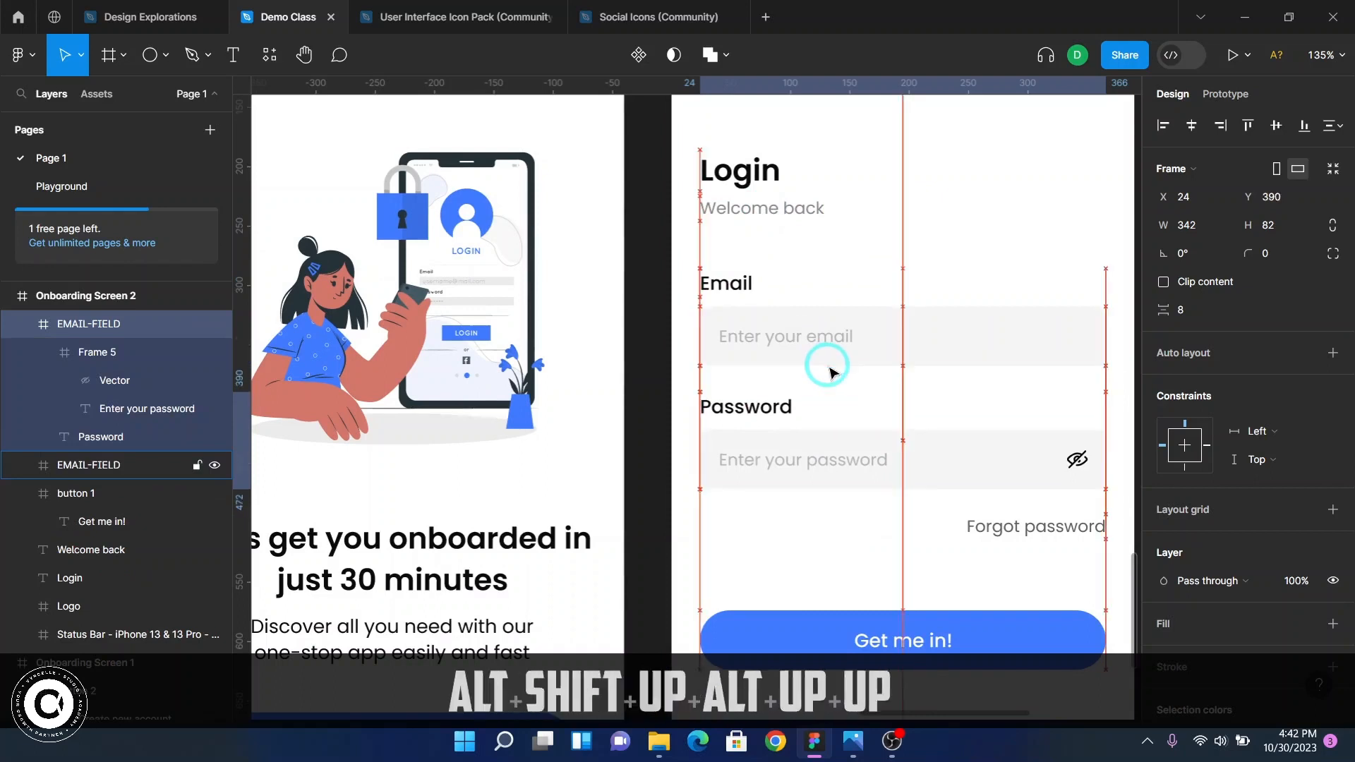
key(Up)
key(alt)
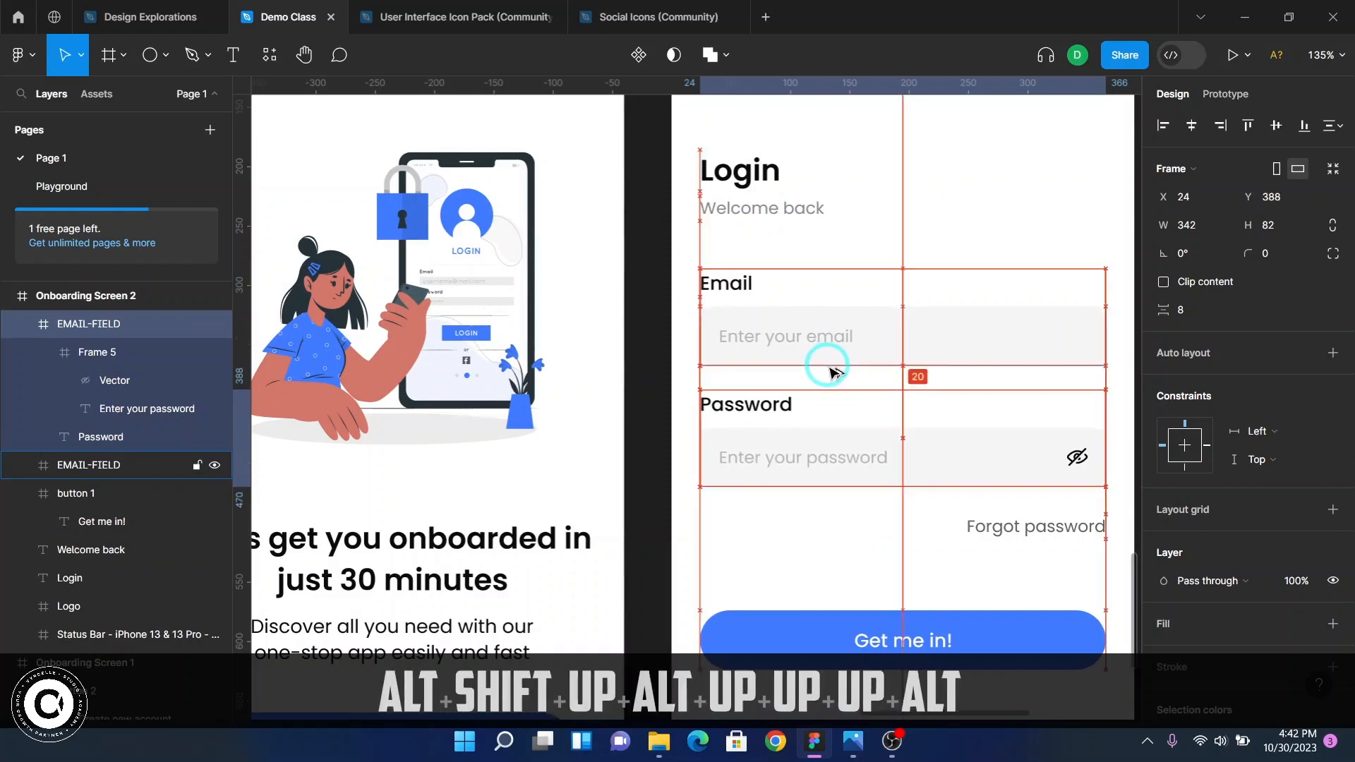
- Move the Forgot password text up to Y 482, 12 px below the Password field
click(1074, 542)
key(alt)
key(shift+Up)
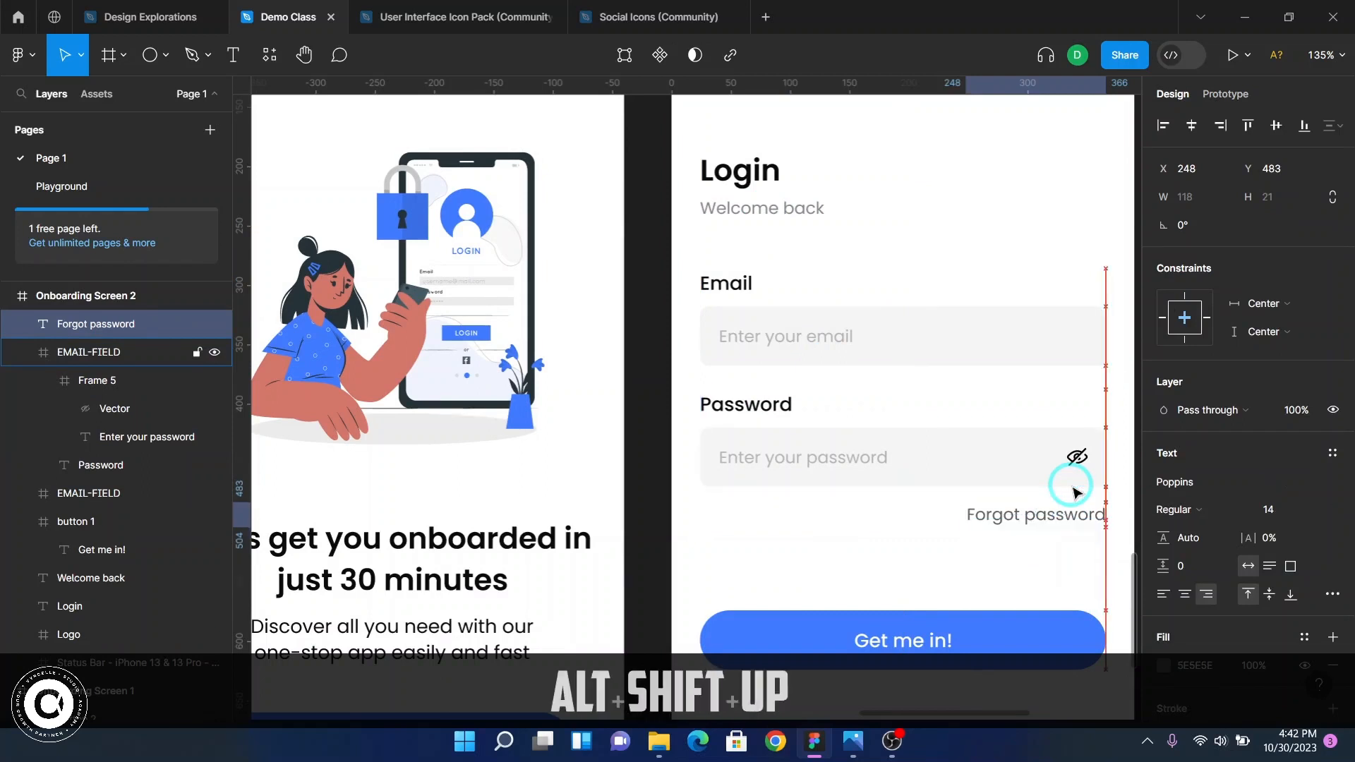
key(Up)
key(alt)
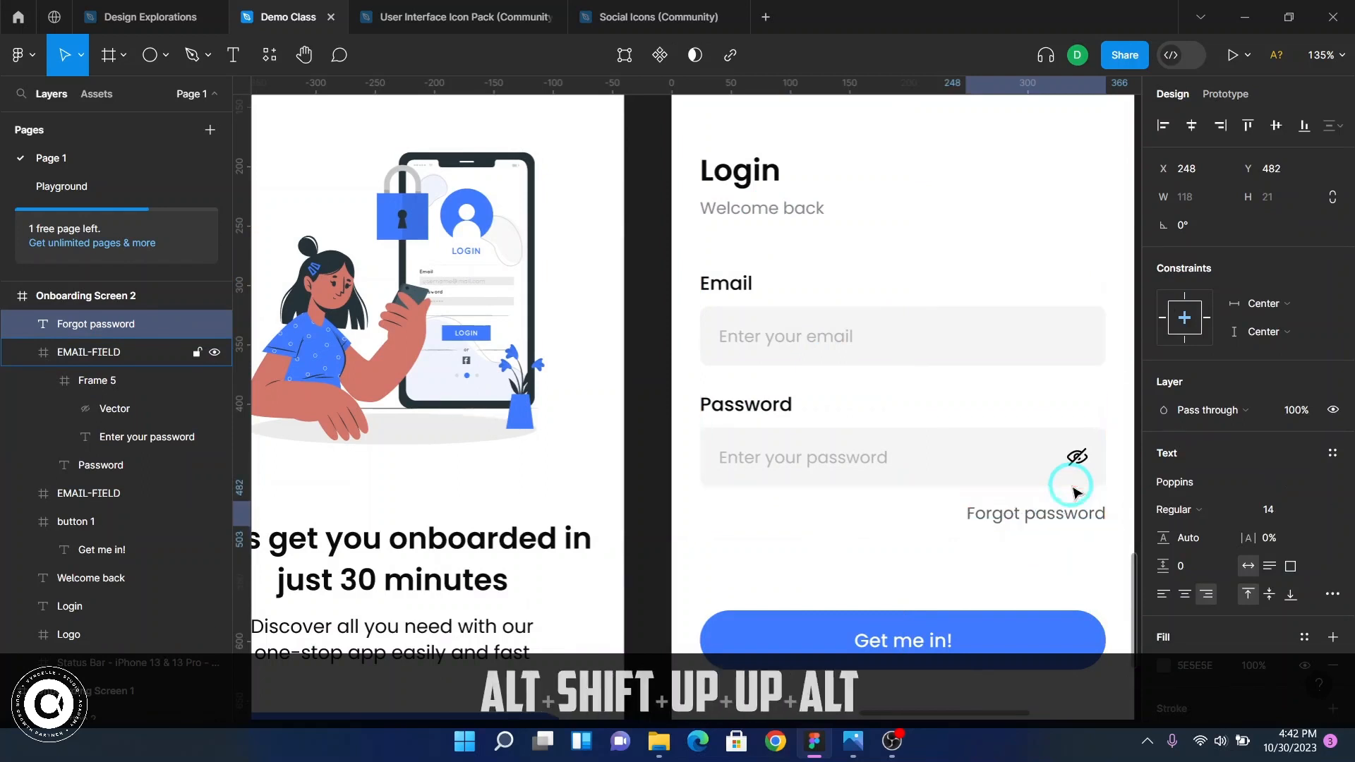
- Move the Get me in! button up to Y 563, 60 px below the Forgot password text
click(946, 645)
key(alt)
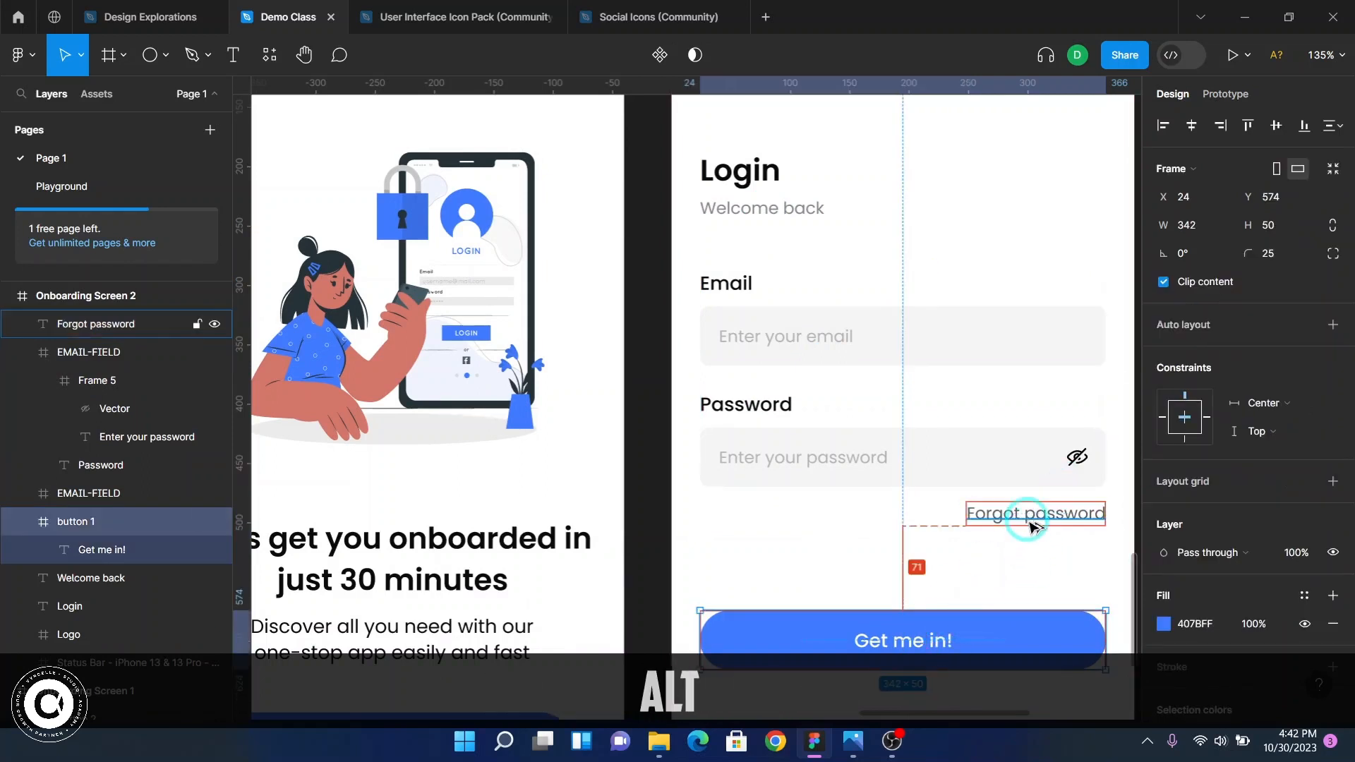
key(shift+Up)
key(Up)
key(alt)
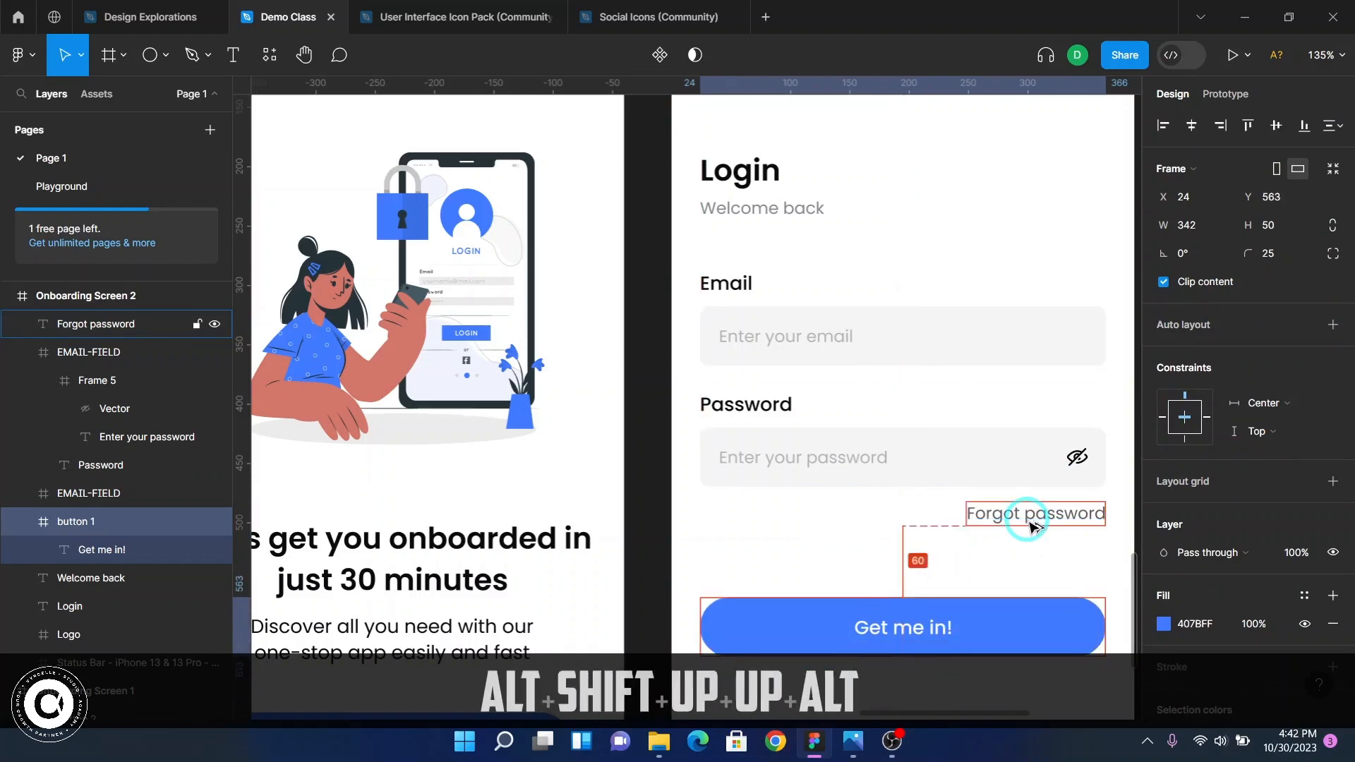
- Examine the "or Login with" divider on the reference Screen 2, including the text's font and size
scroll(1010, 531, down, 4)
scroll(988, 531, down, 2)
scroll(967, 536, up, 5)
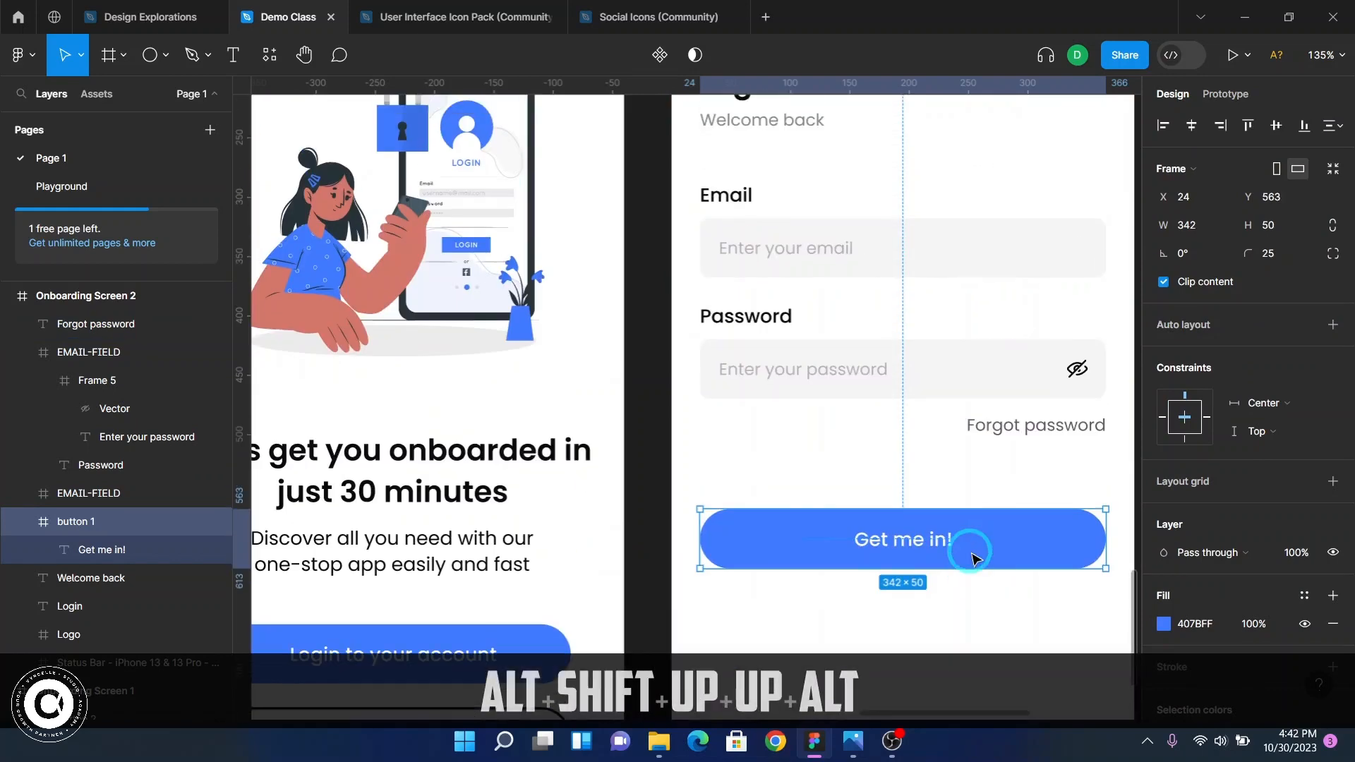
scroll(972, 557, down, 5)
scroll(974, 549, up, 1)
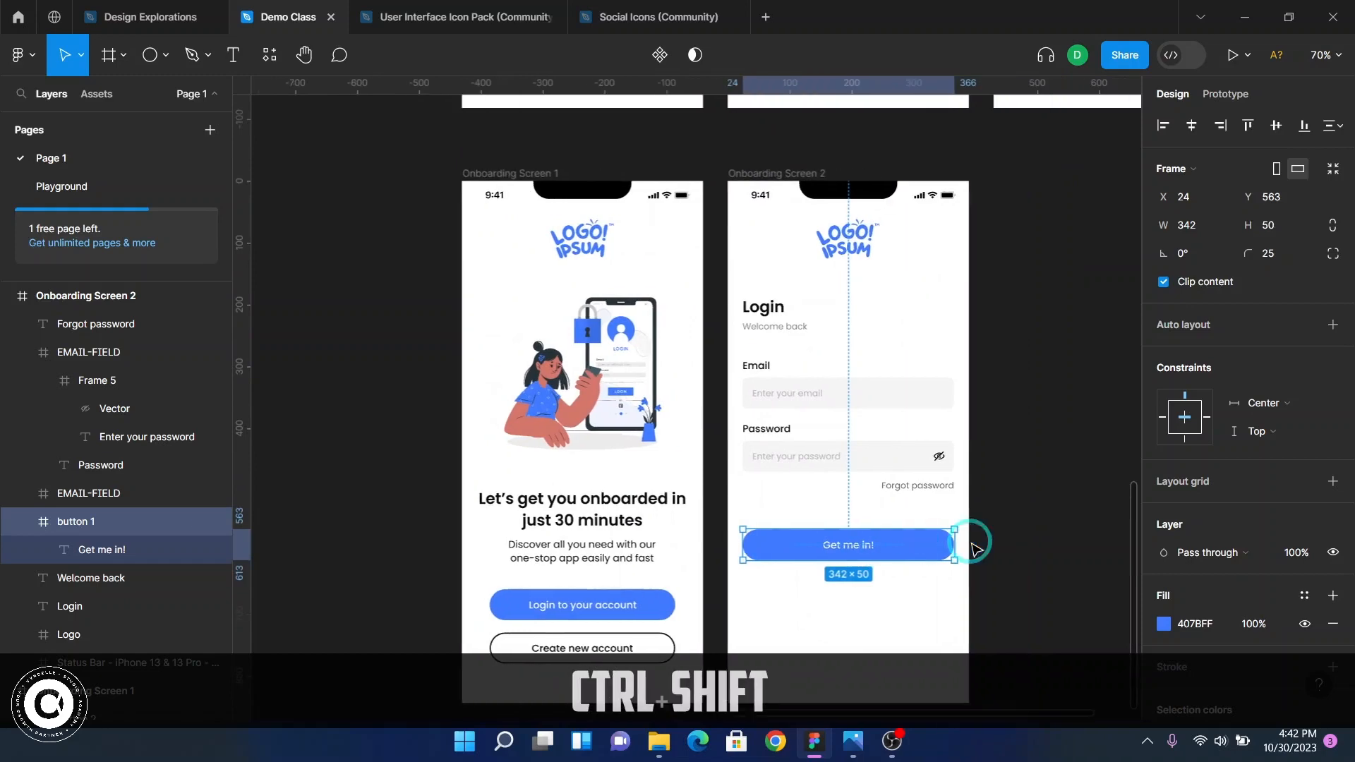
scroll(926, 516, up, 2)
scroll(923, 432, down, 5)
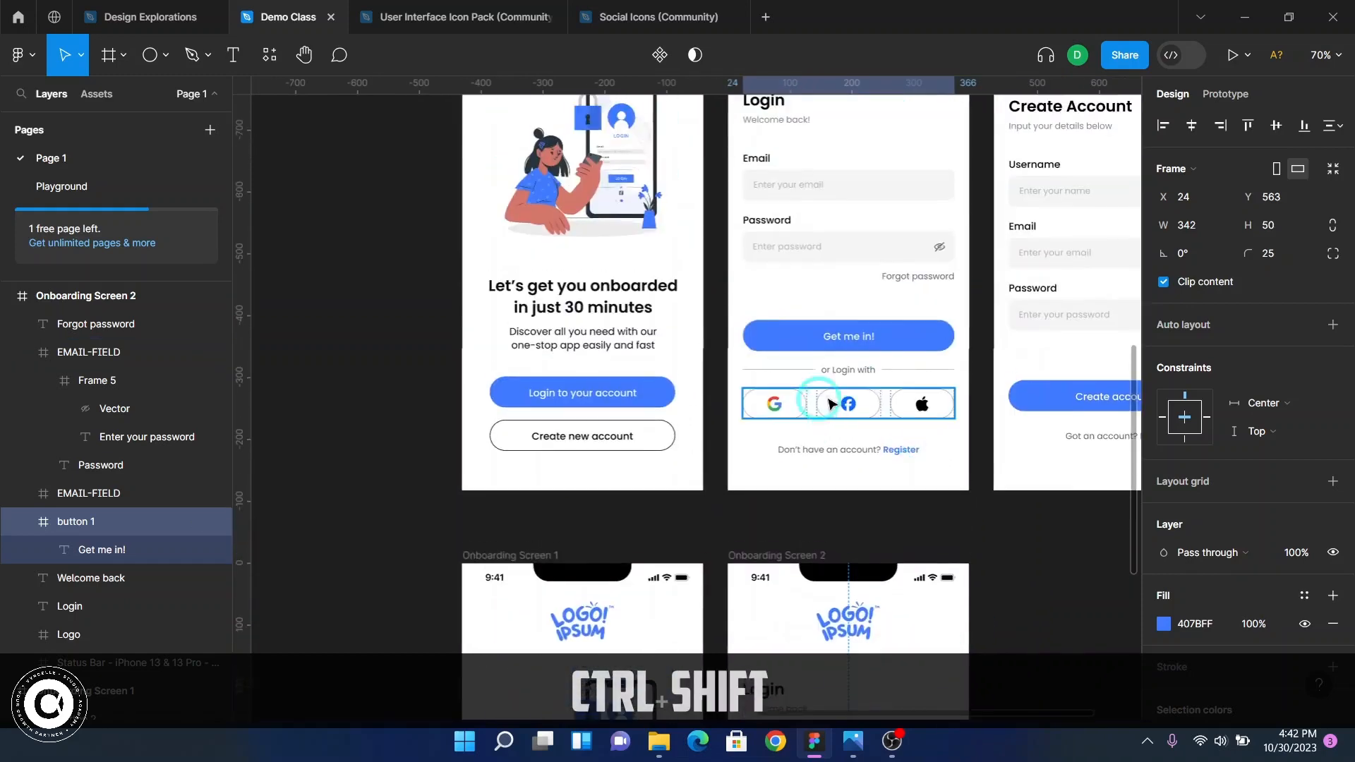
scroll(877, 379, up, 5)
scroll(875, 379, up, 1)
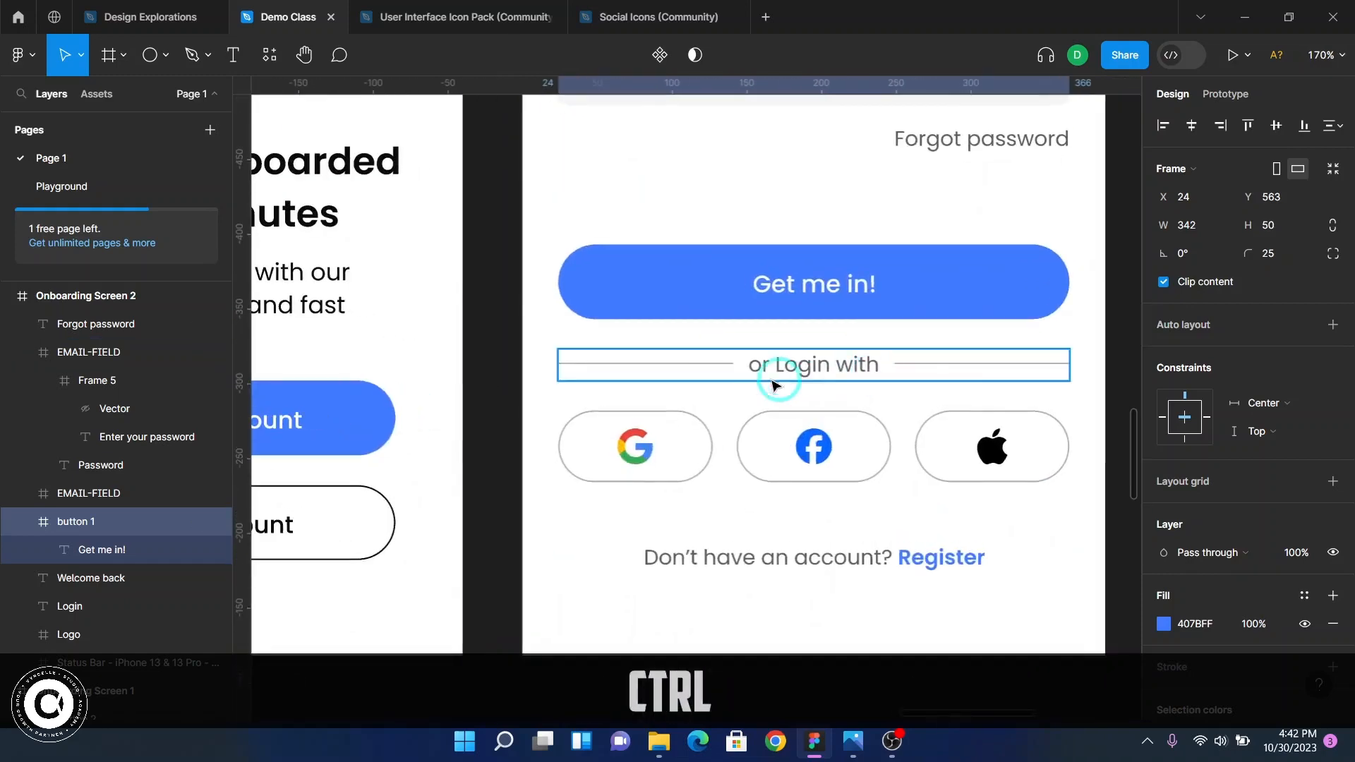
ctrl+click(968, 370)
scroll(819, 362, up, 3)
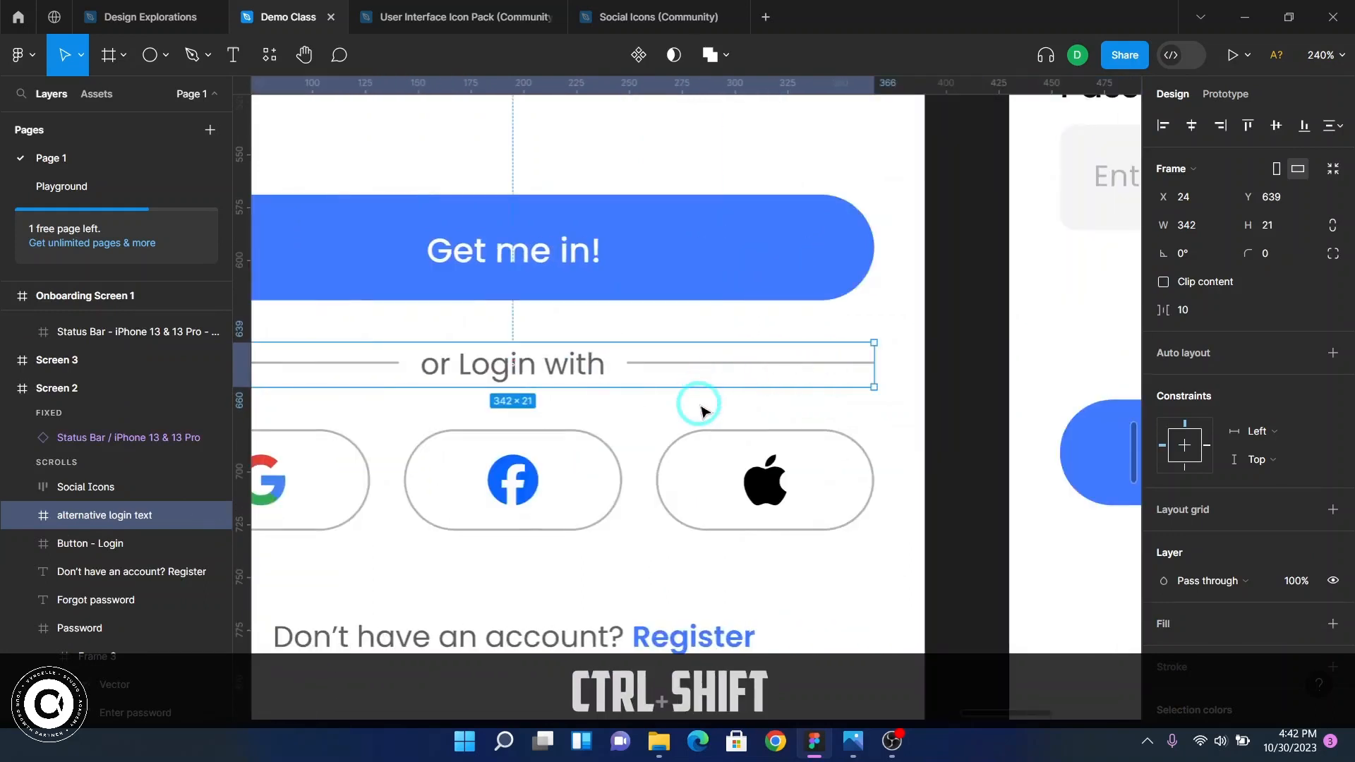
scroll(702, 411, left, 3)
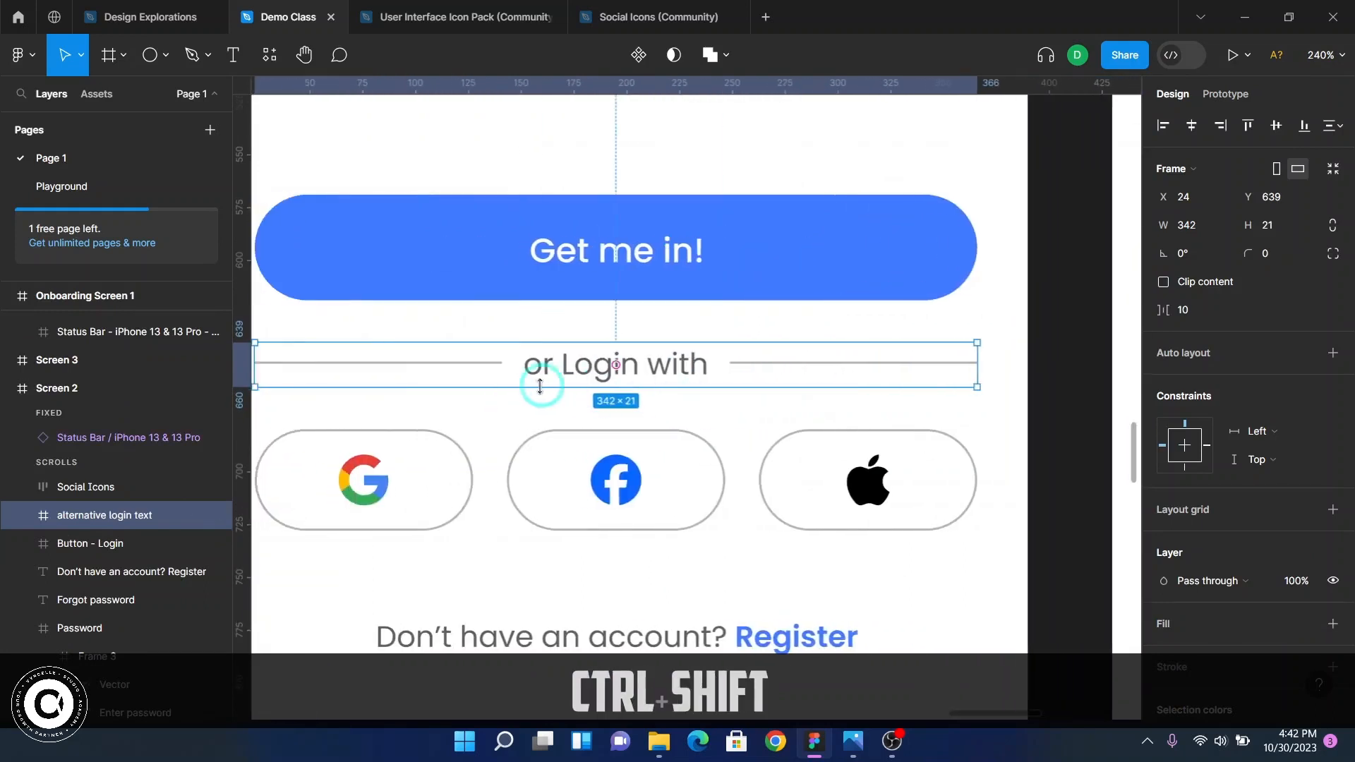
ctrl+click(628, 368)
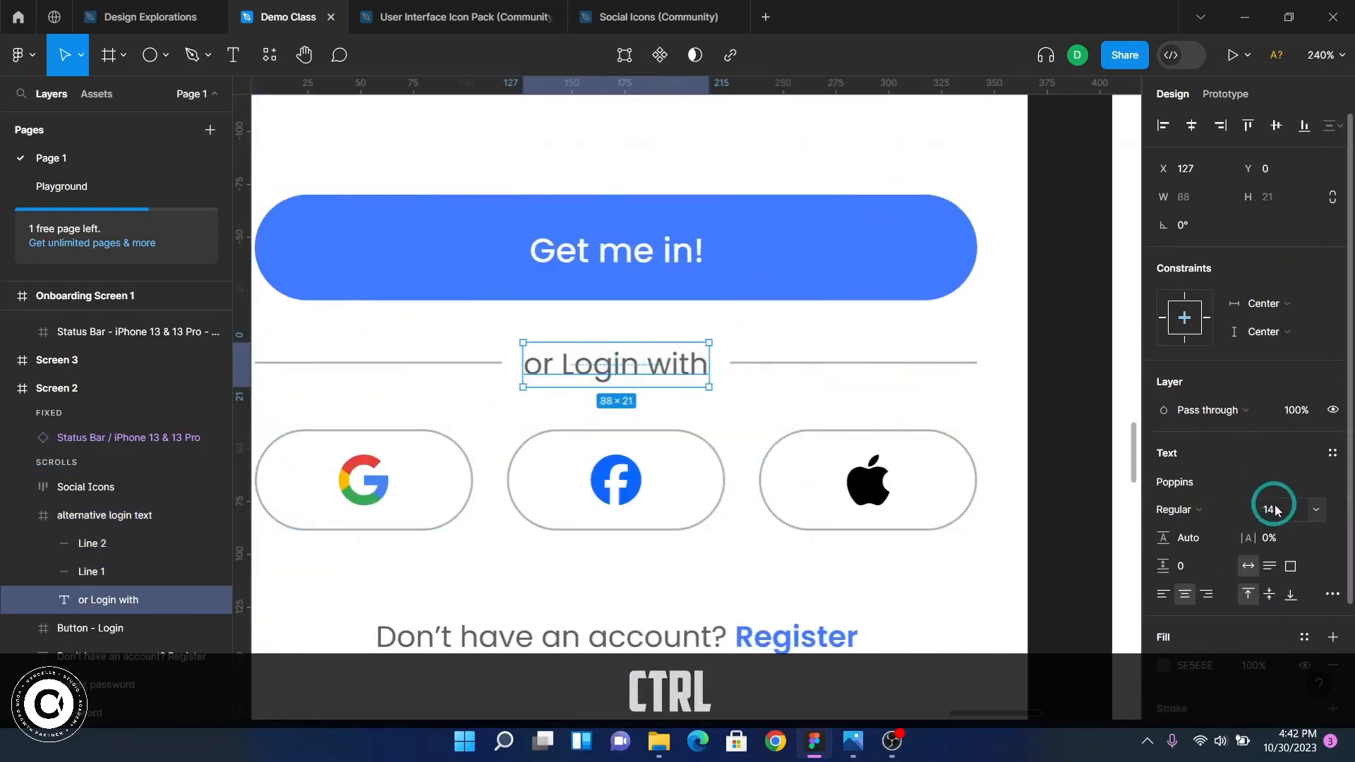
- Add the text "or Login with" below the Get me in! button on Onboarding Screen 2
key(F2)
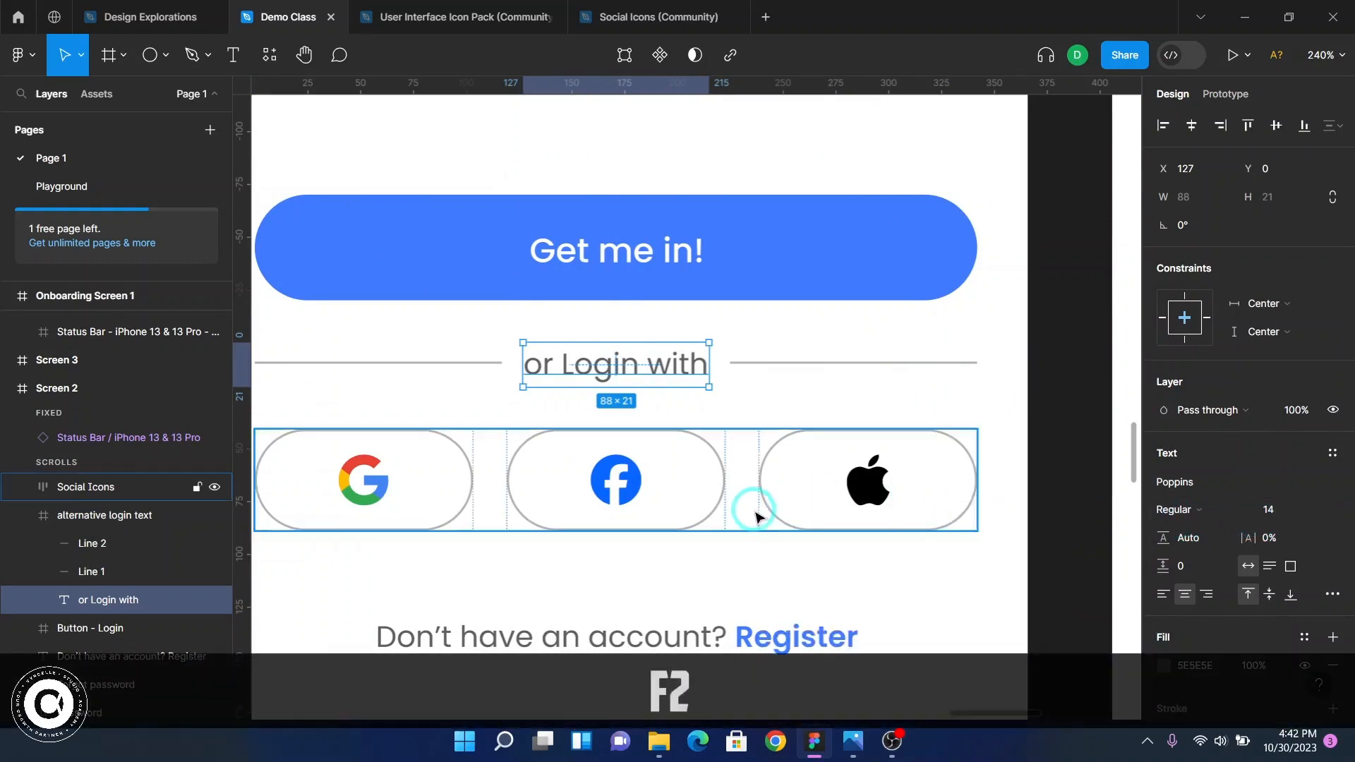
ctrl+scroll(755, 518, down, 5)
scroll(736, 520, down, 2)
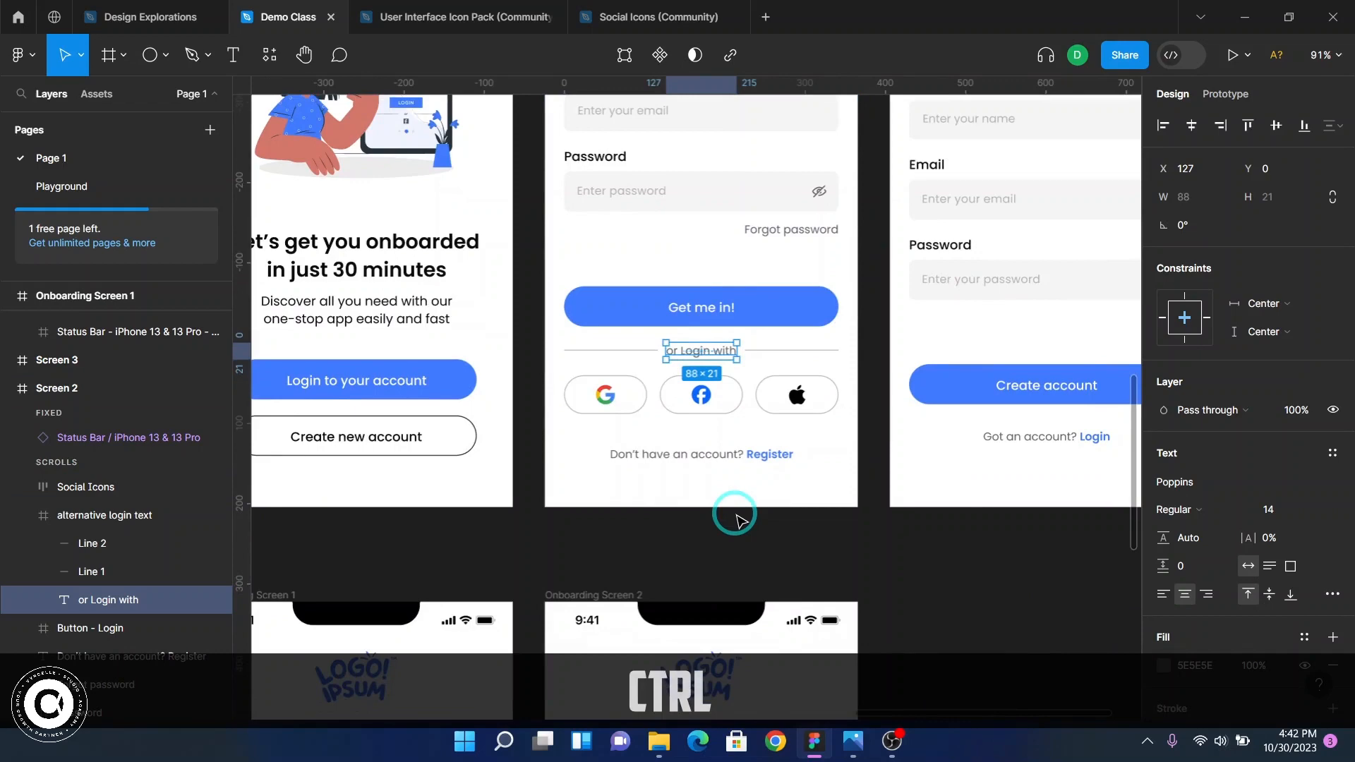
scroll(736, 520, down, 10)
ctrl+click(713, 378)
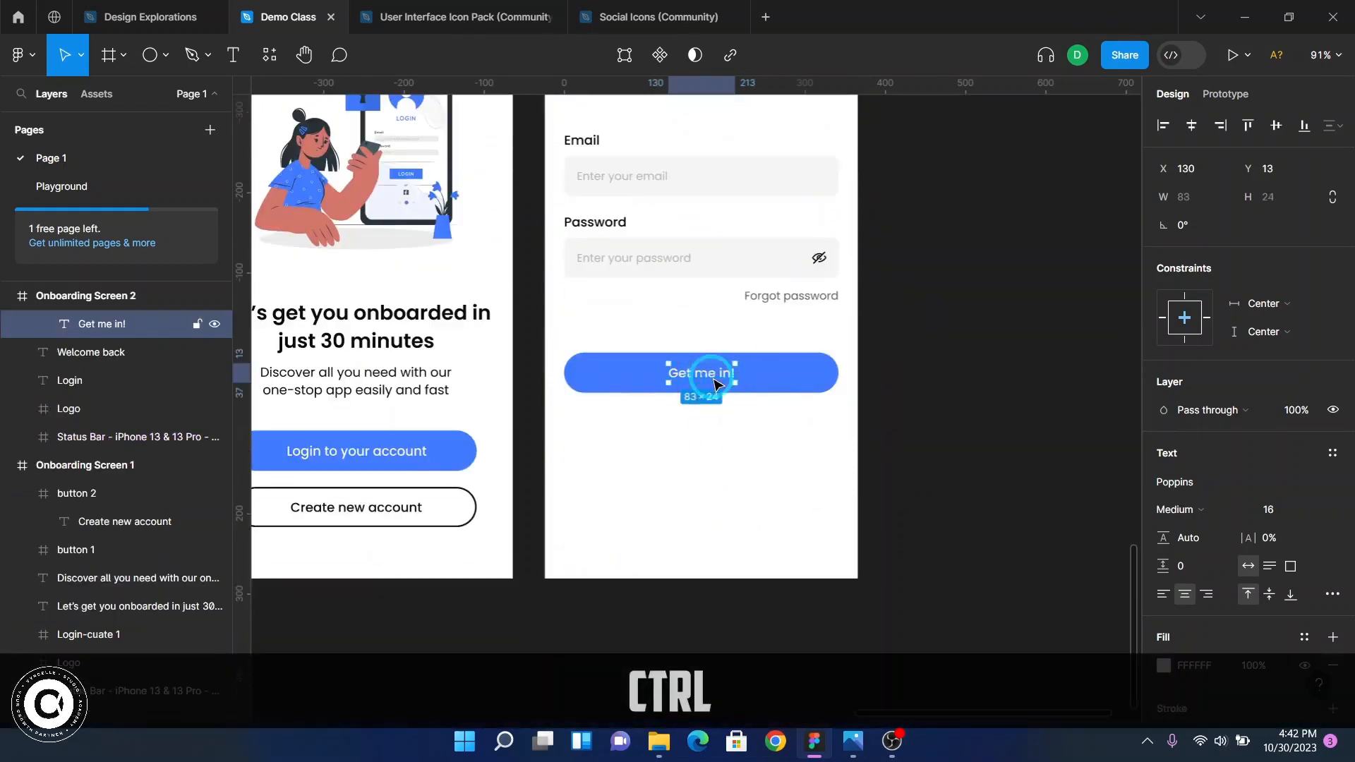
click(467, 321)
click(233, 56)
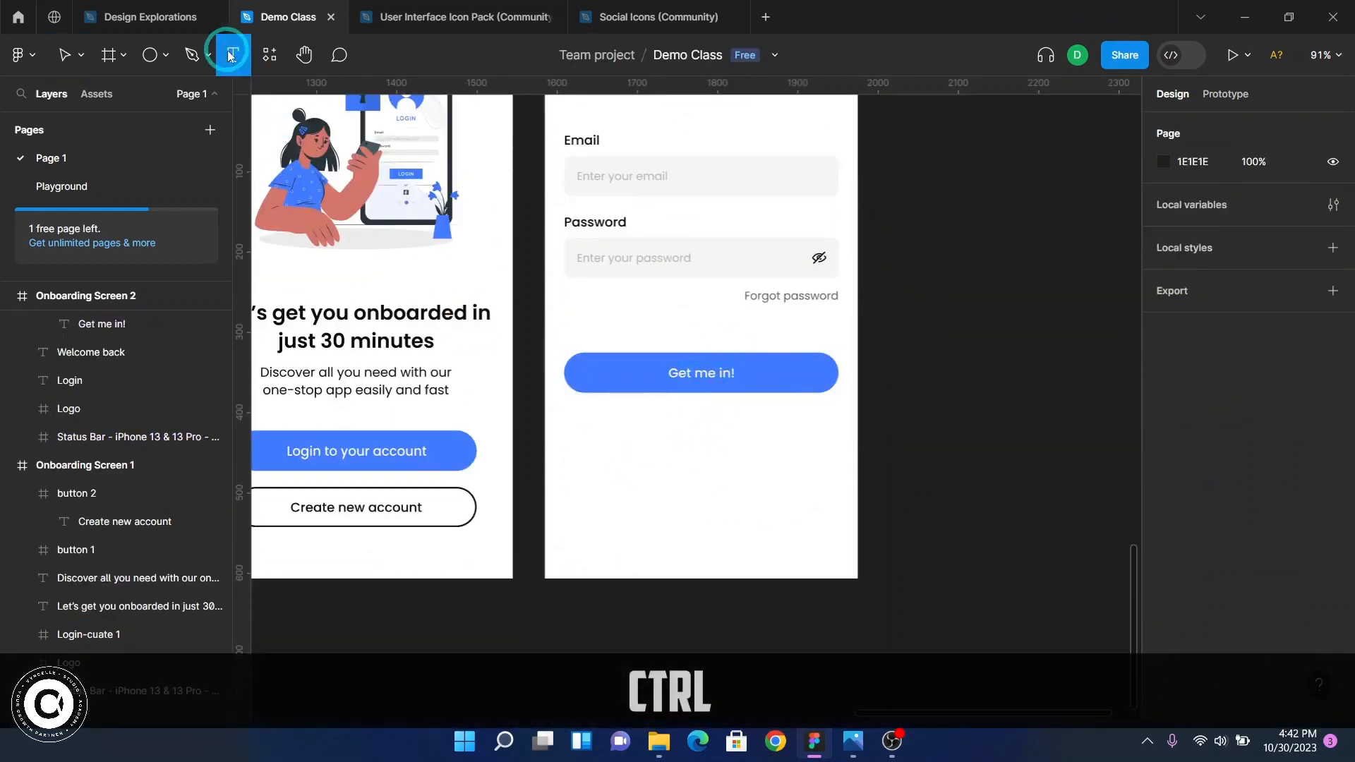
click(674, 422)
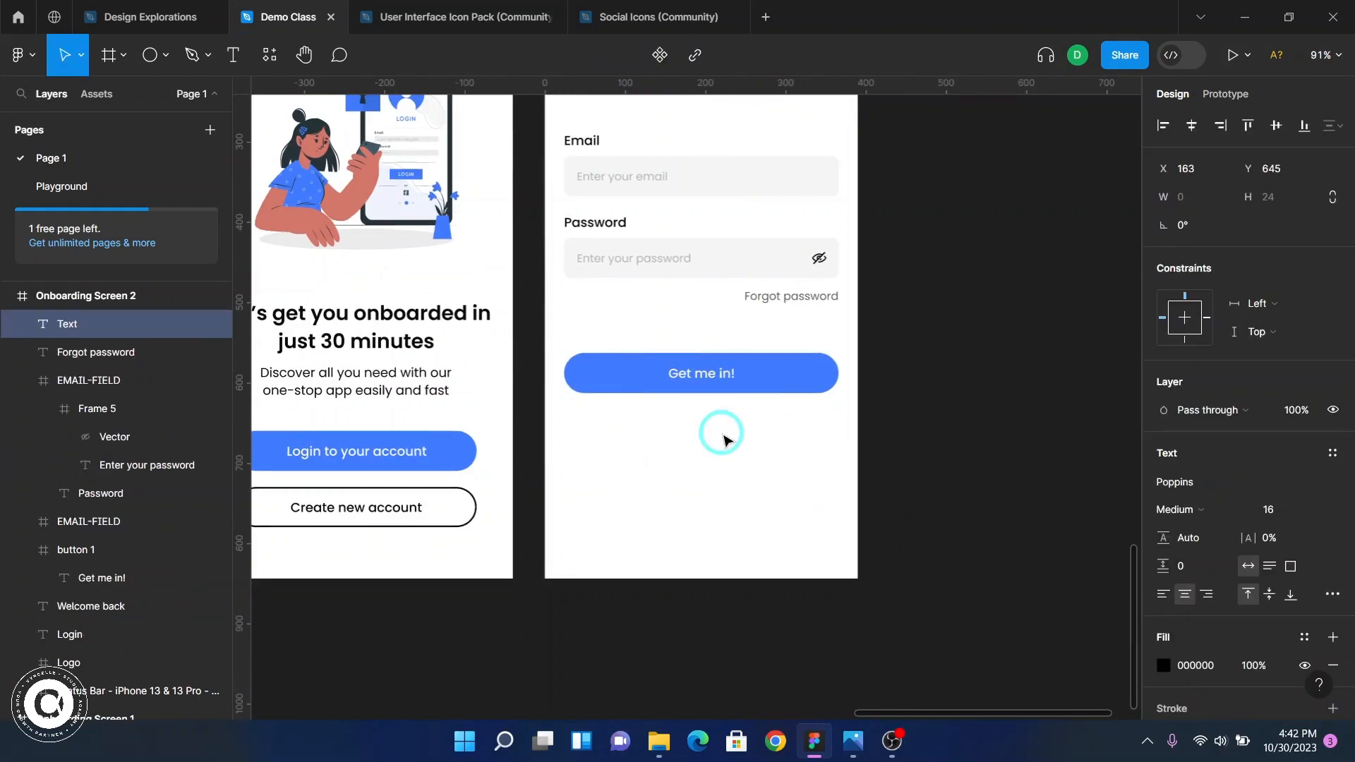
text(or log)
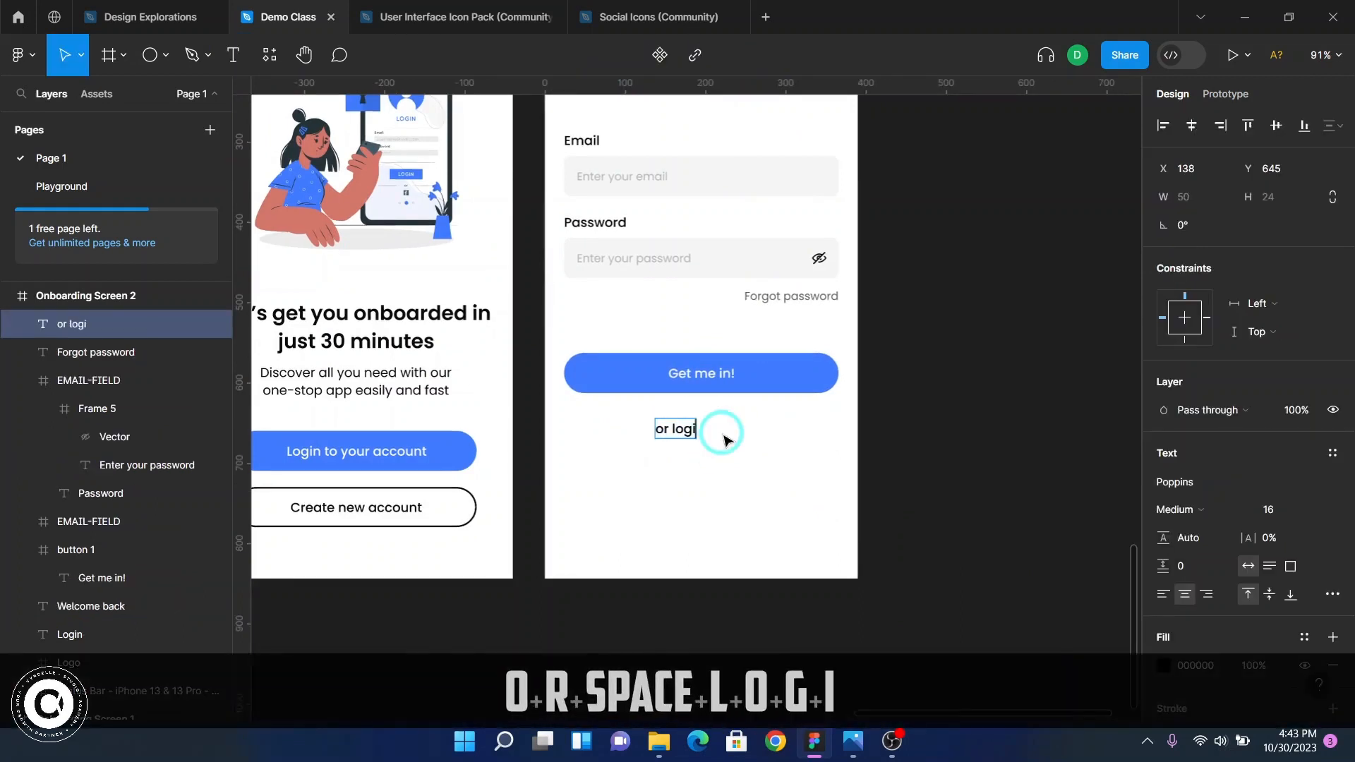
text(i)
key(BackSpace)
key(BackSpace)
key(BackSpace)
key(BackSpace)
key(BackSpace)
key(Caps_Lock)
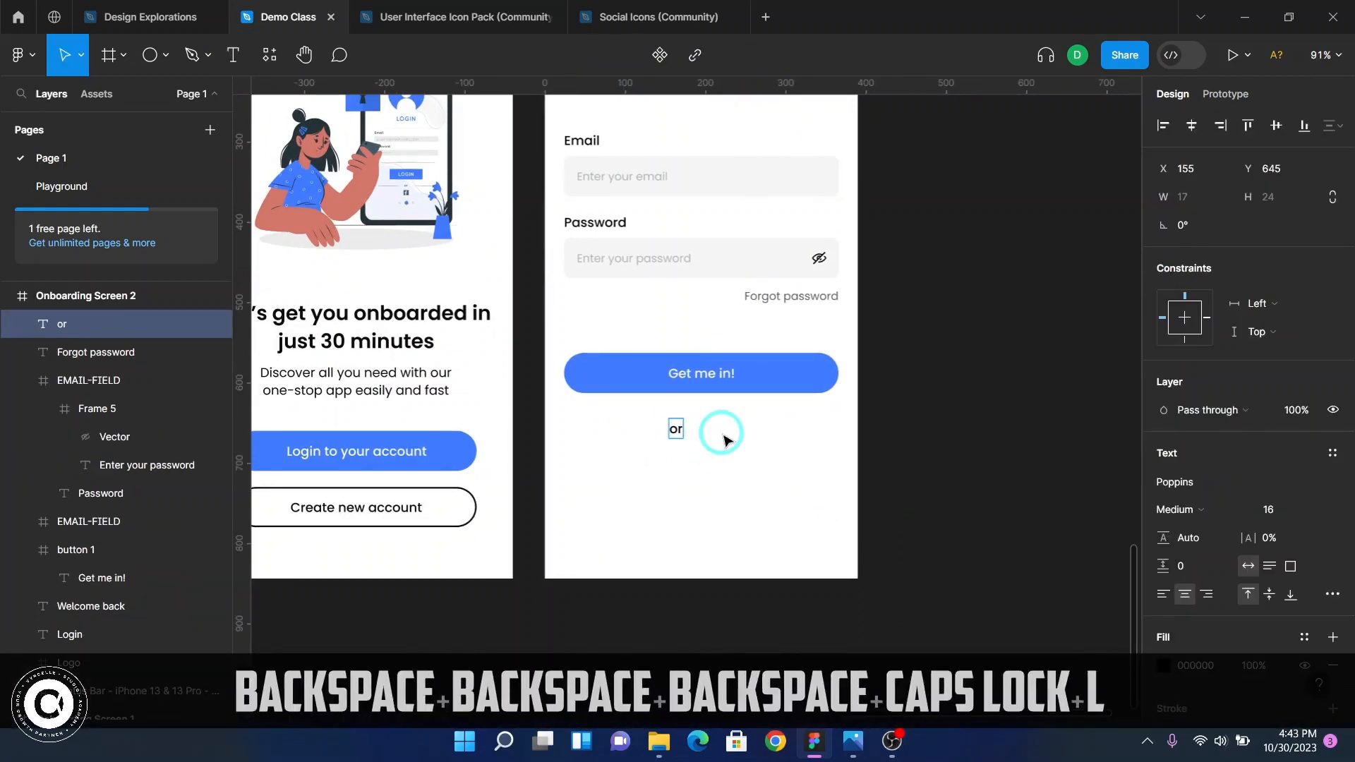
text(L)
key(Caps_Lock)
text(oi)
key(BackSpace)
text(gin with)
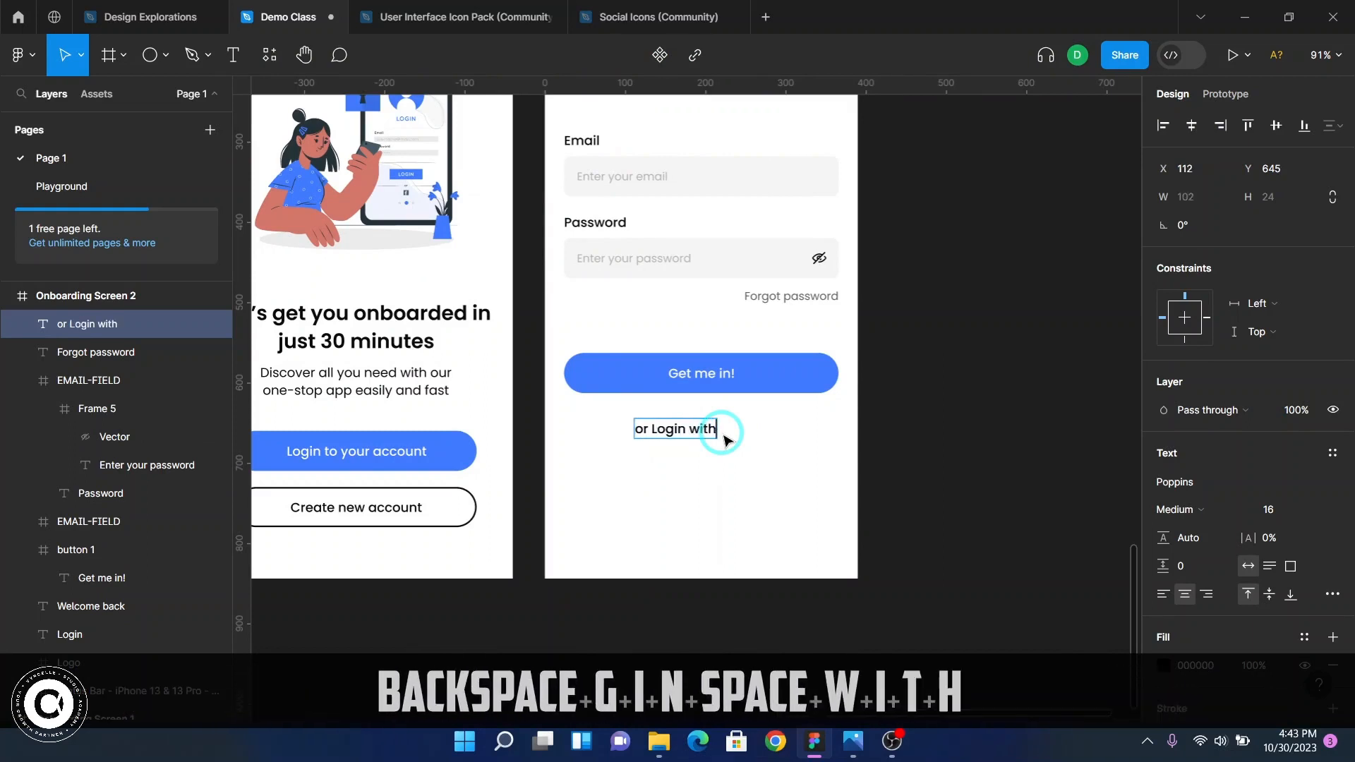
key(ctrl+Return)
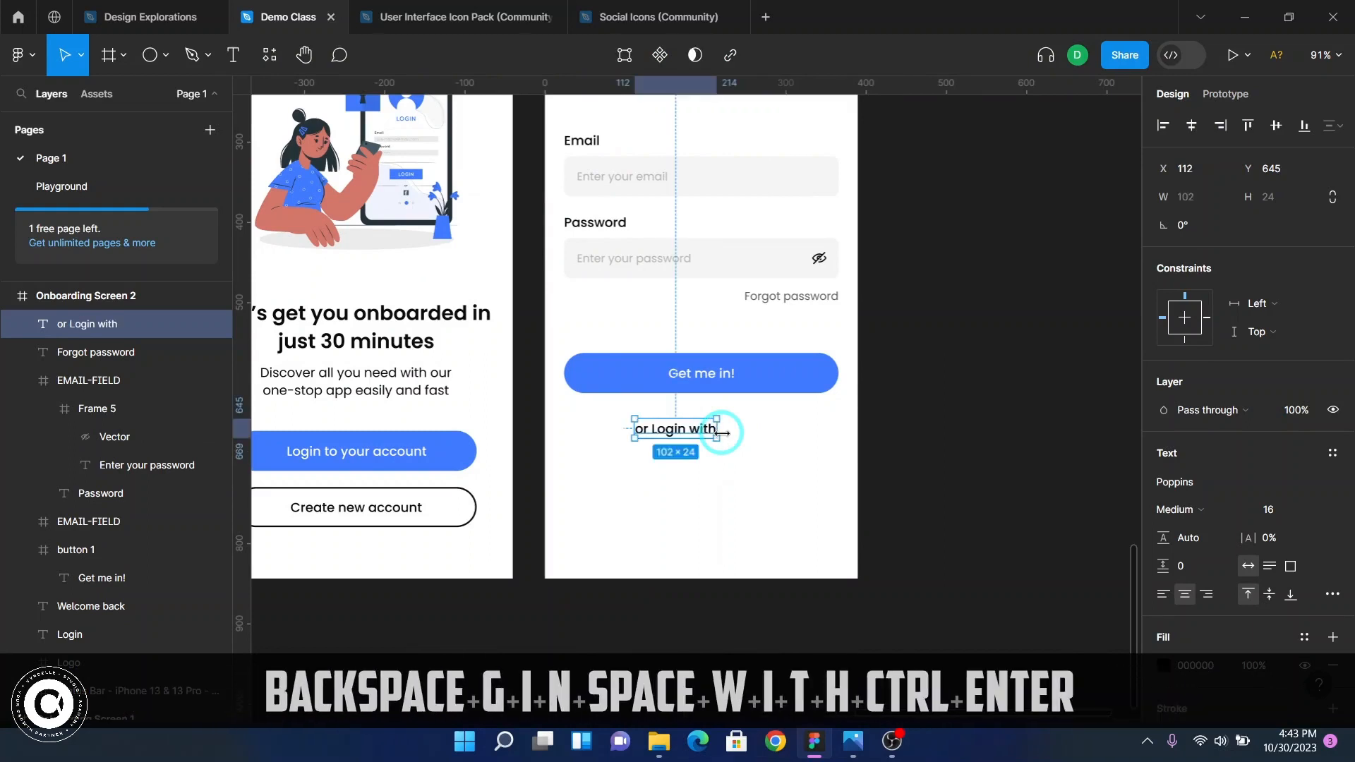
- Set the new "or Login with" text to Regular weight and font size 14
click(1192, 519)
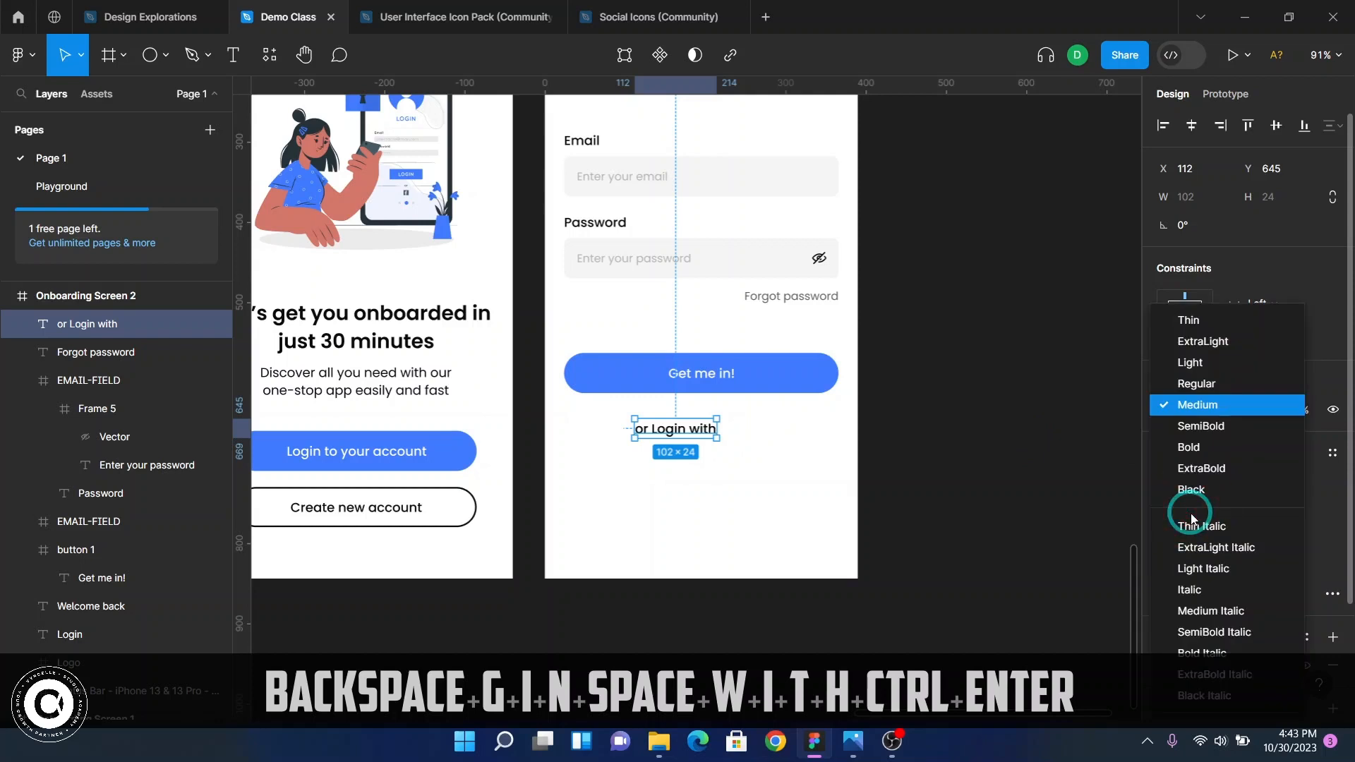
click(1213, 385)
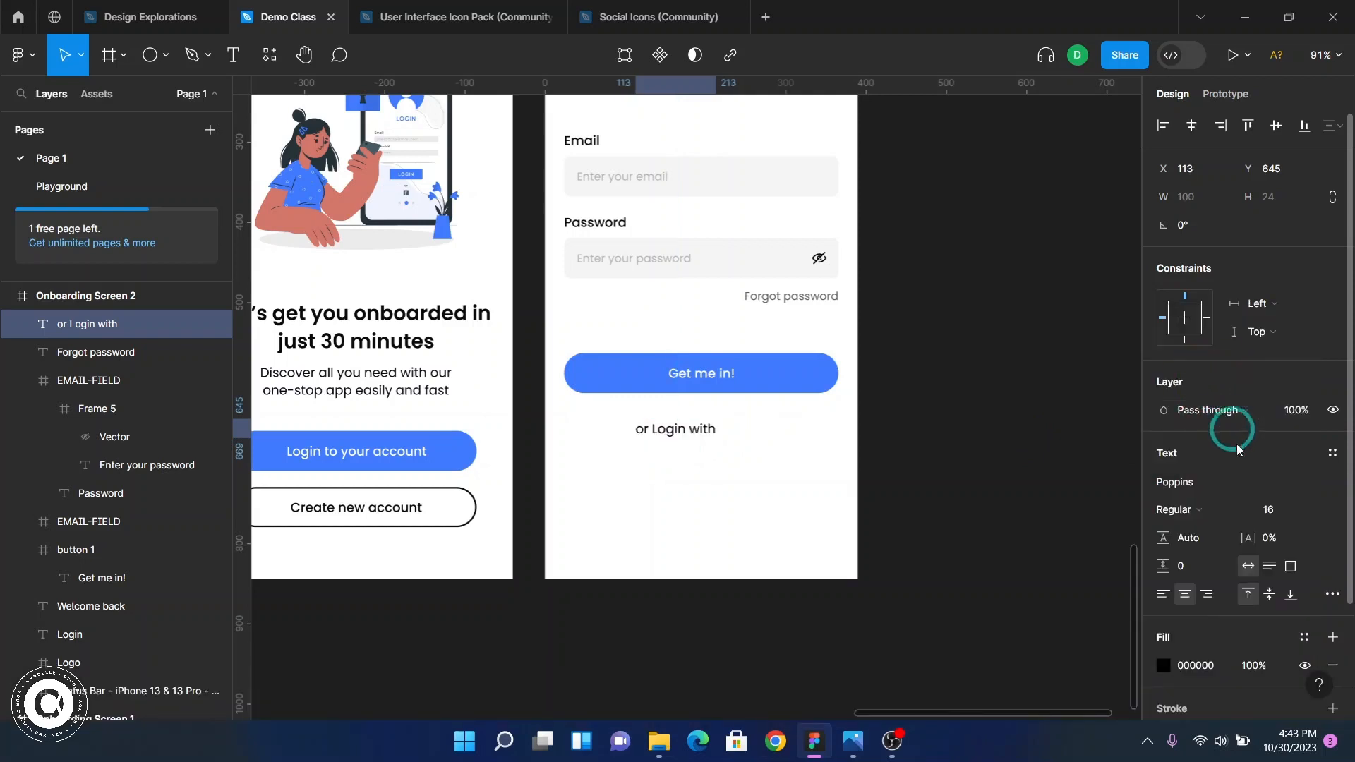
text(14)
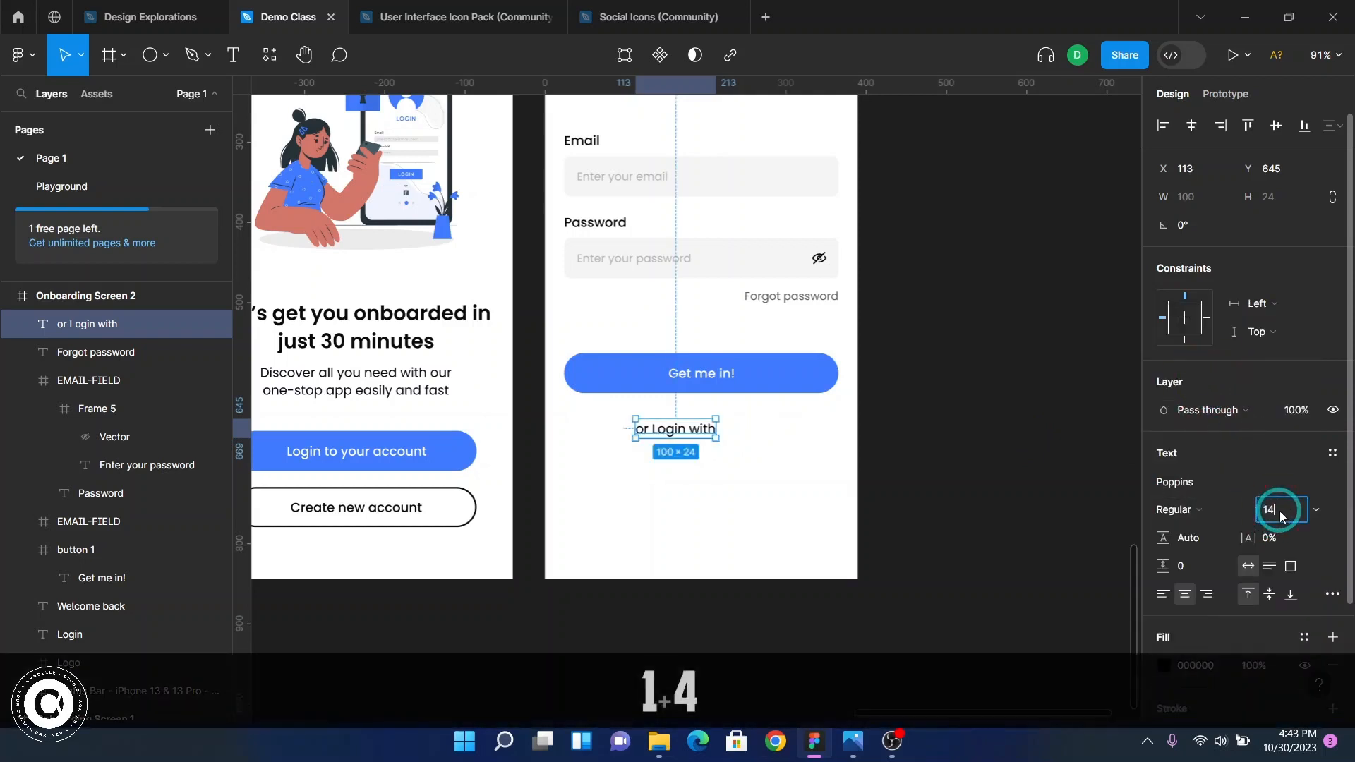
key(Return)
- Copy the fill color code of the "or Login with" text on the reference Screen 2
scroll(812, 349, up, 1)
scroll(812, 348, down, 5)
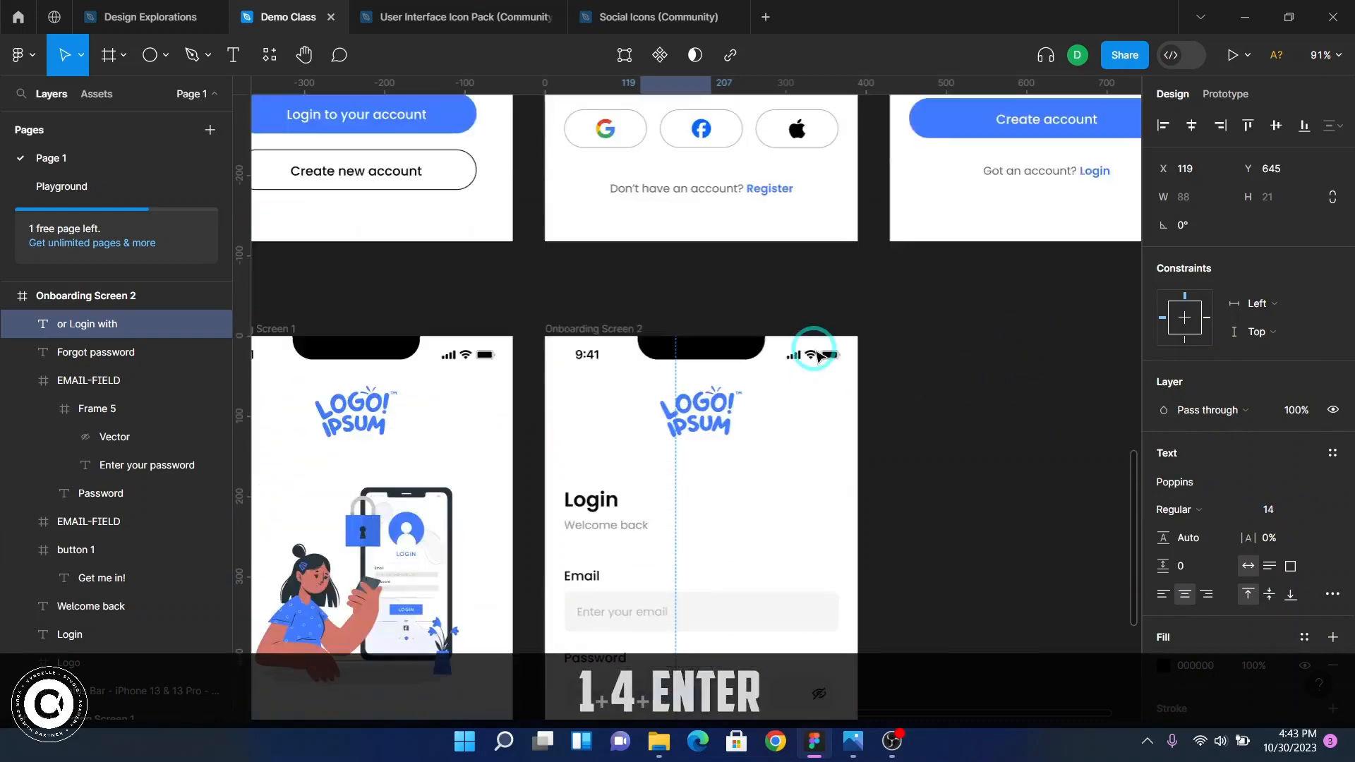
scroll(812, 367, up, 3)
ctrl+click(714, 291)
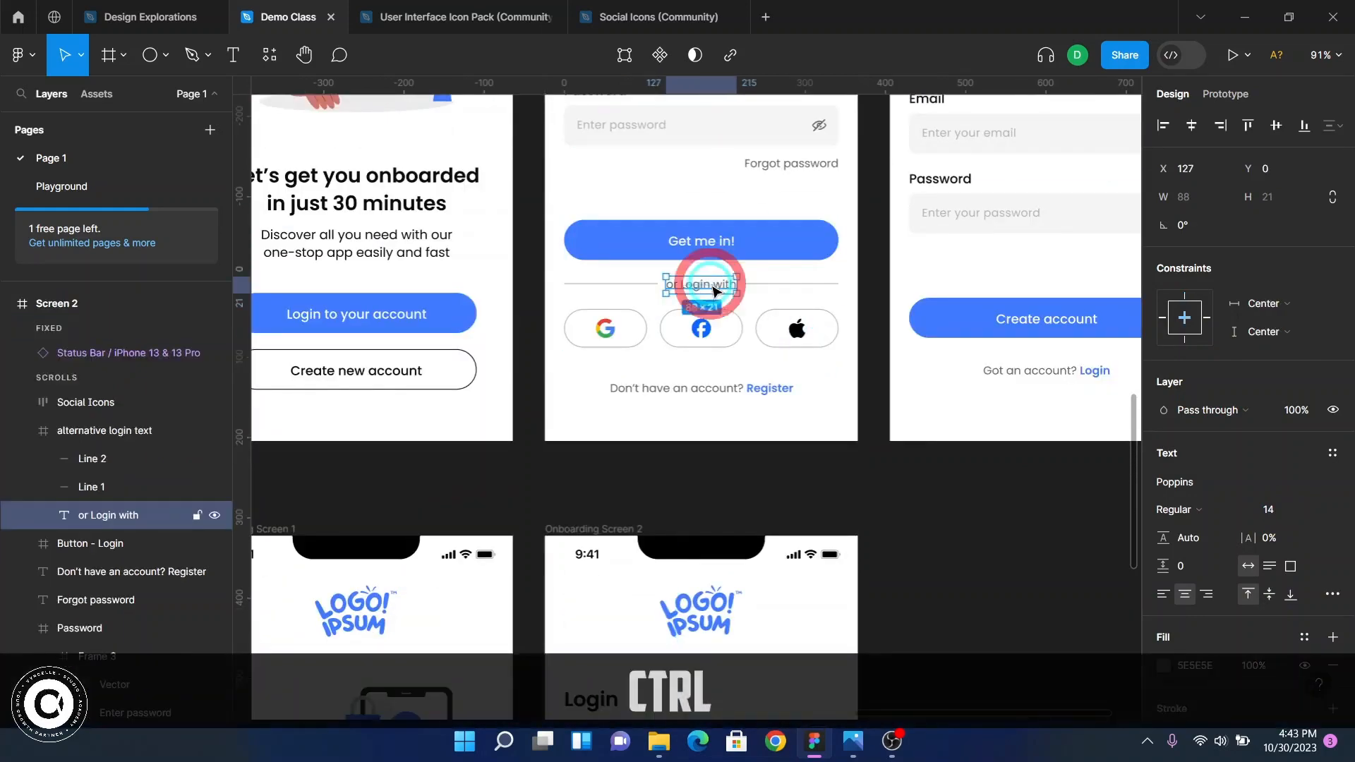
scroll(1209, 607, down, 2)
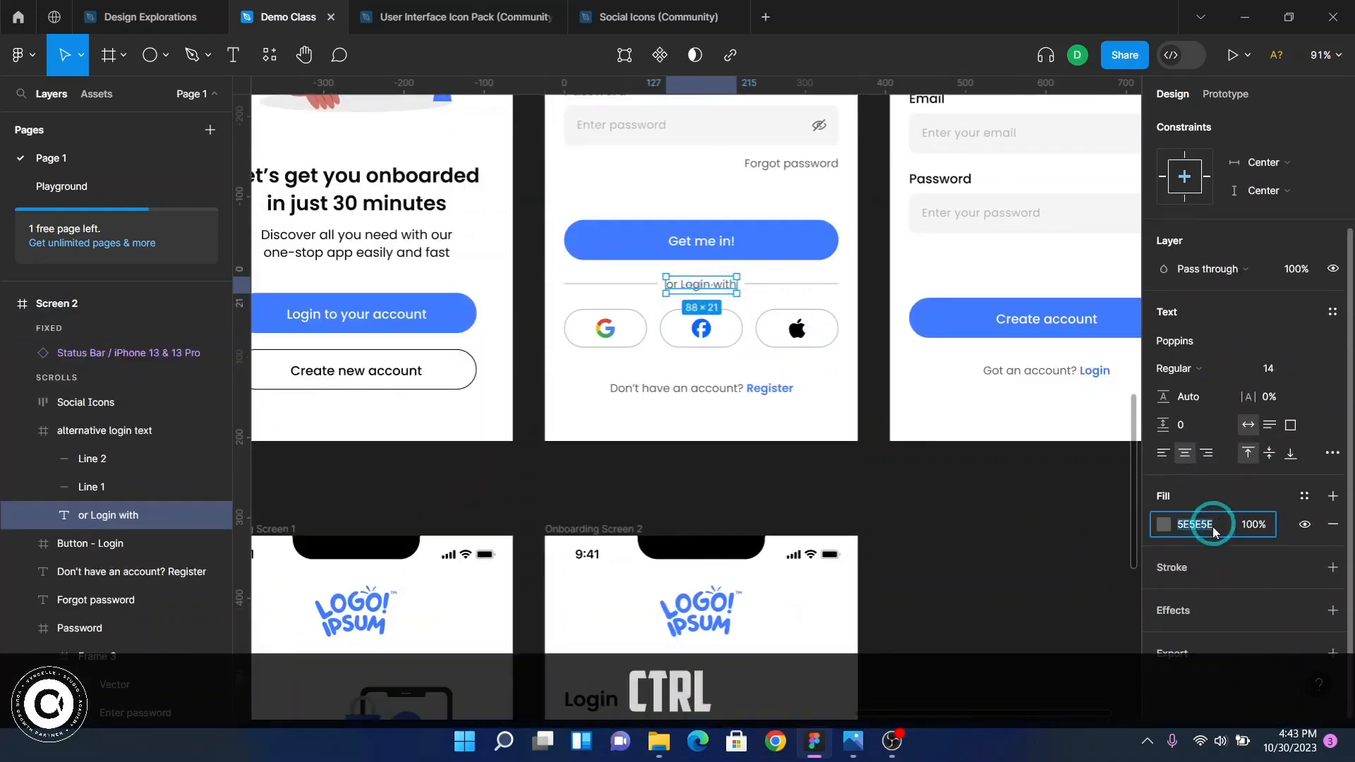
key(ctrl+c)
- Set the fill of the "or Login with" text on Onboarding Screen 2 to the copied color 5E5E5E
scroll(910, 557, down, 8)
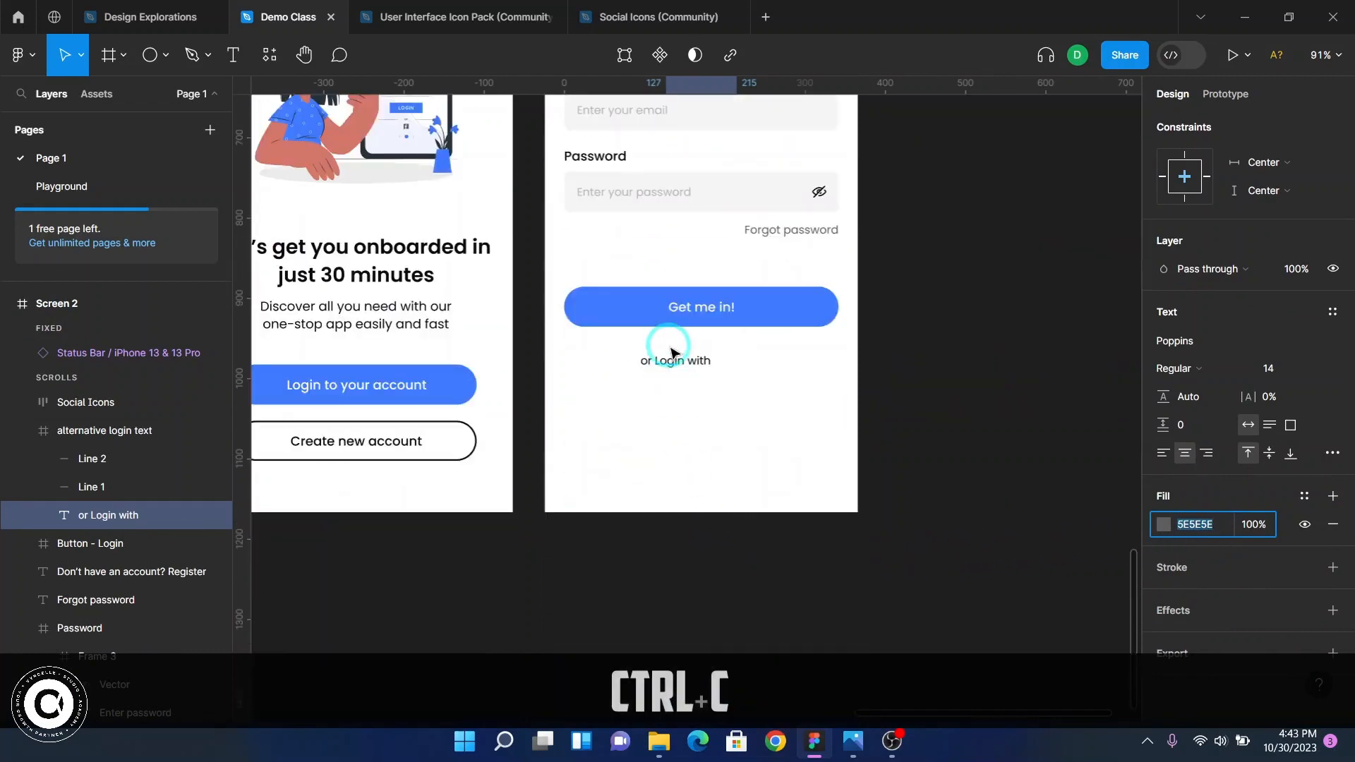
ctrl+click(672, 363)
scroll(672, 363, up, 5)
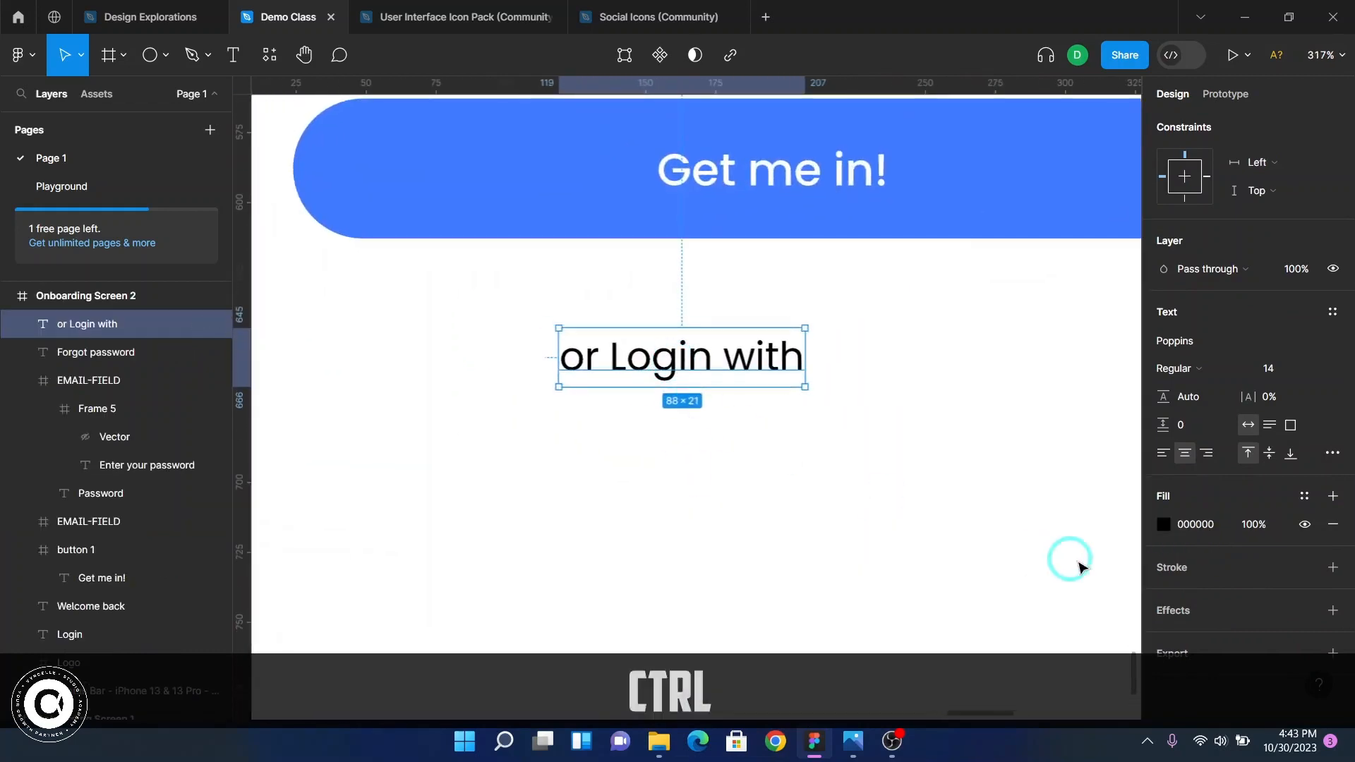
key(F2)
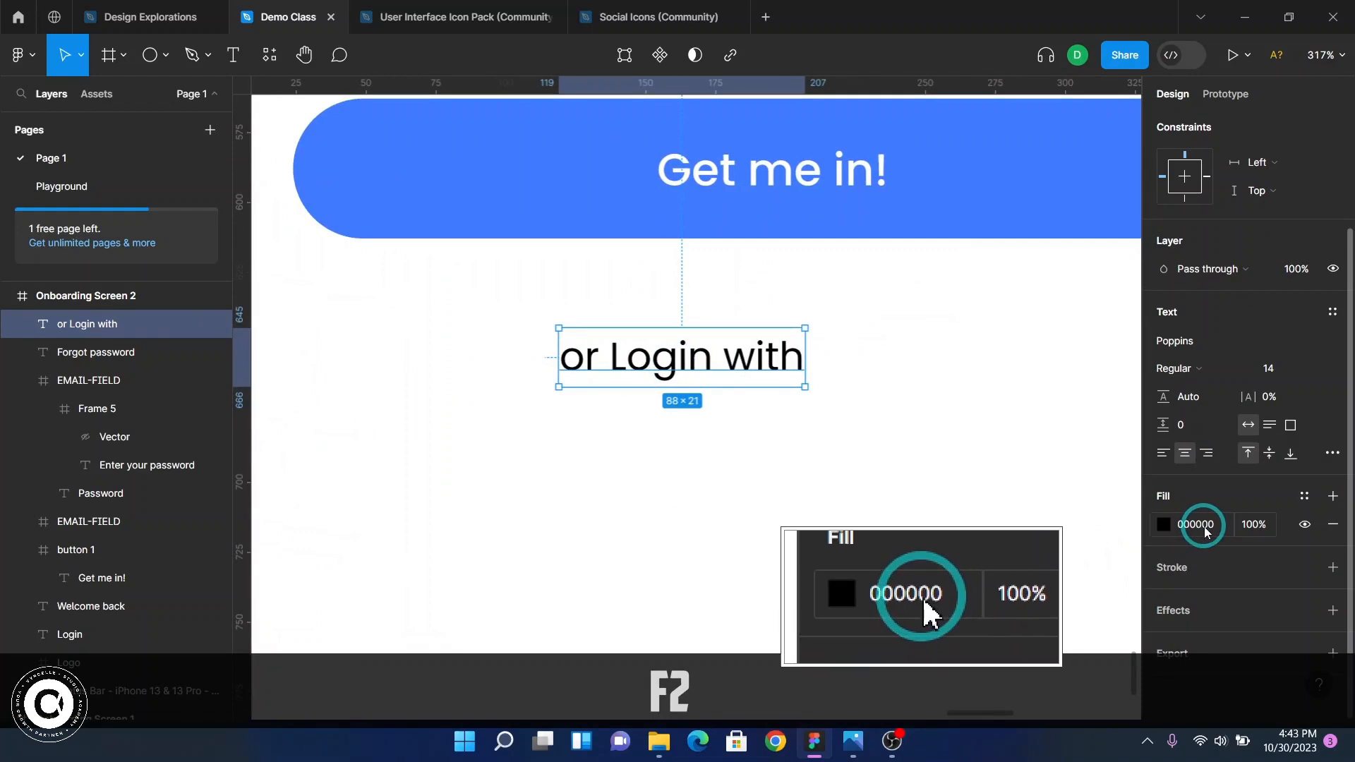
key(F2)
key(F2)
click(1204, 526)
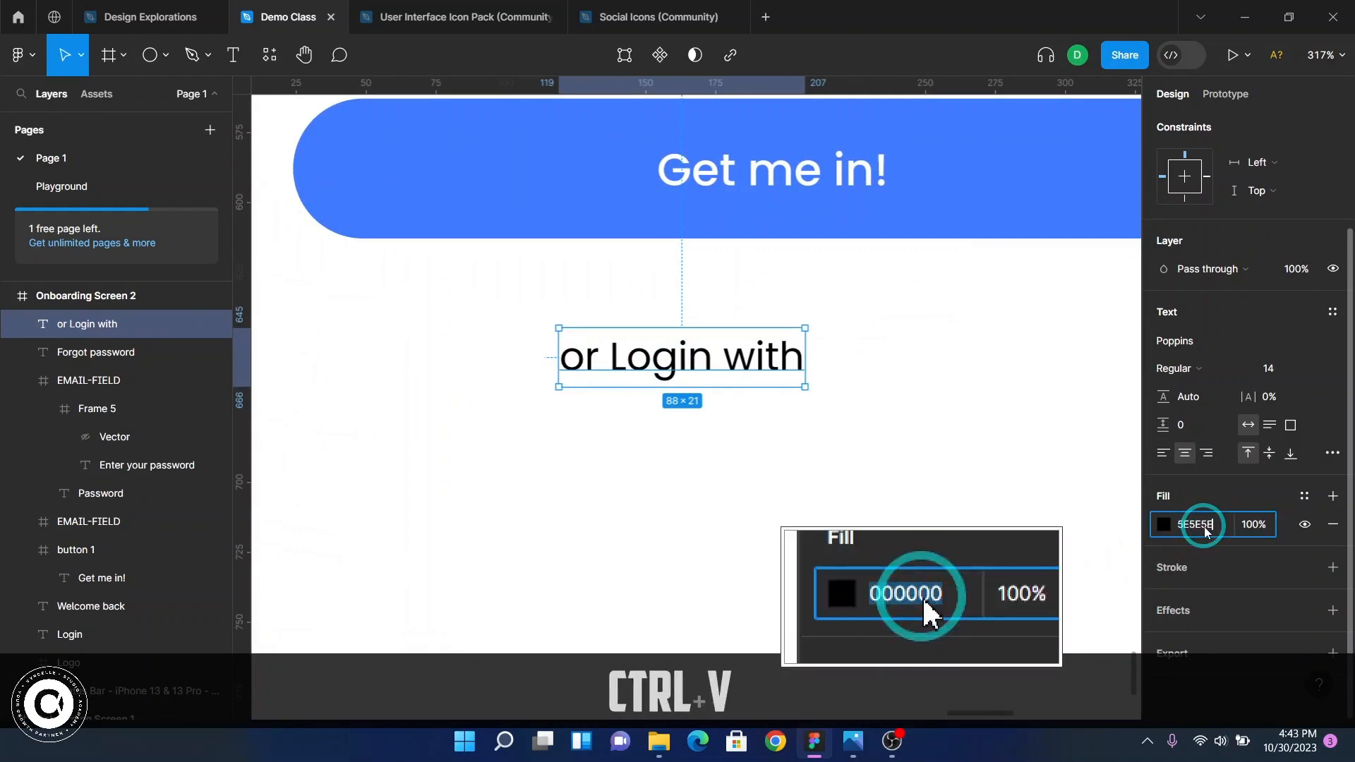
key(Return)
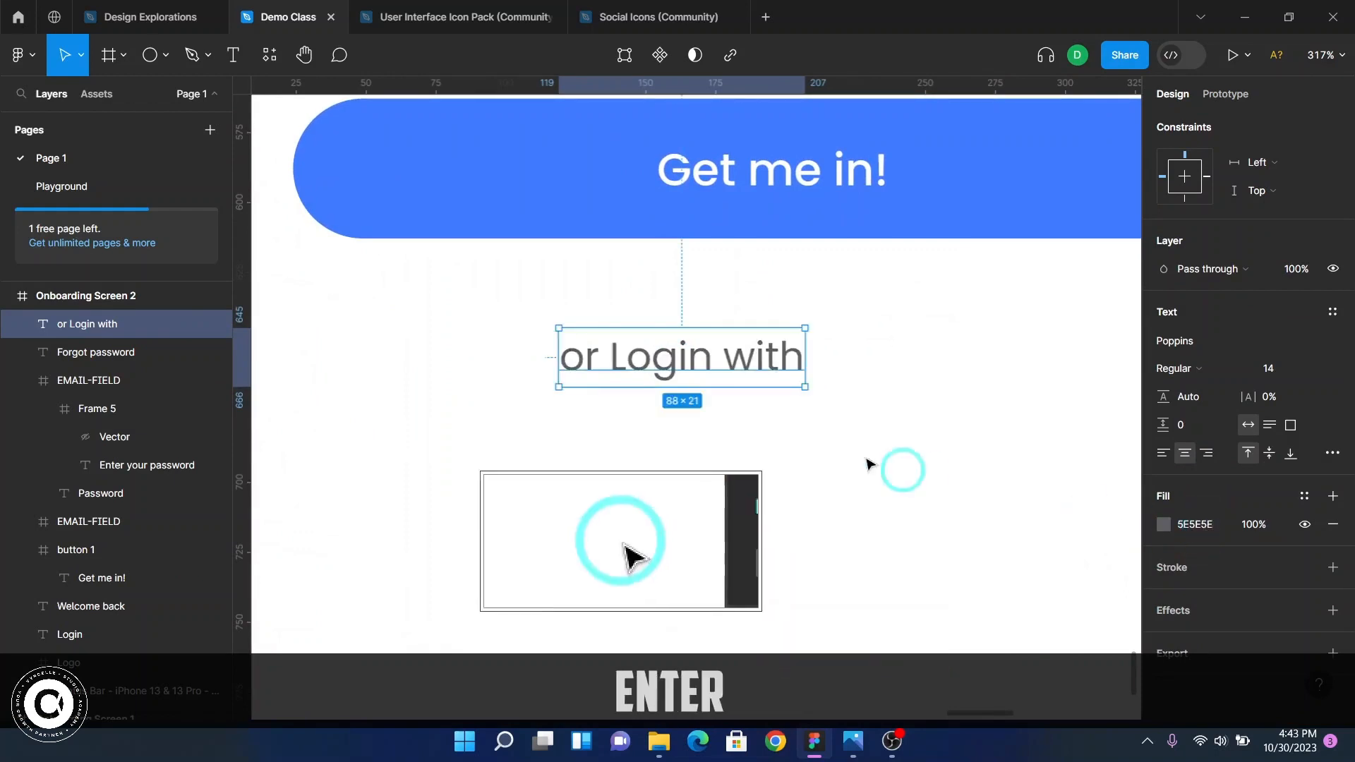
- Center the "or Login with" text horizontally within Onboarding Screen 2
key(F2)
scroll(744, 442, down, 3)
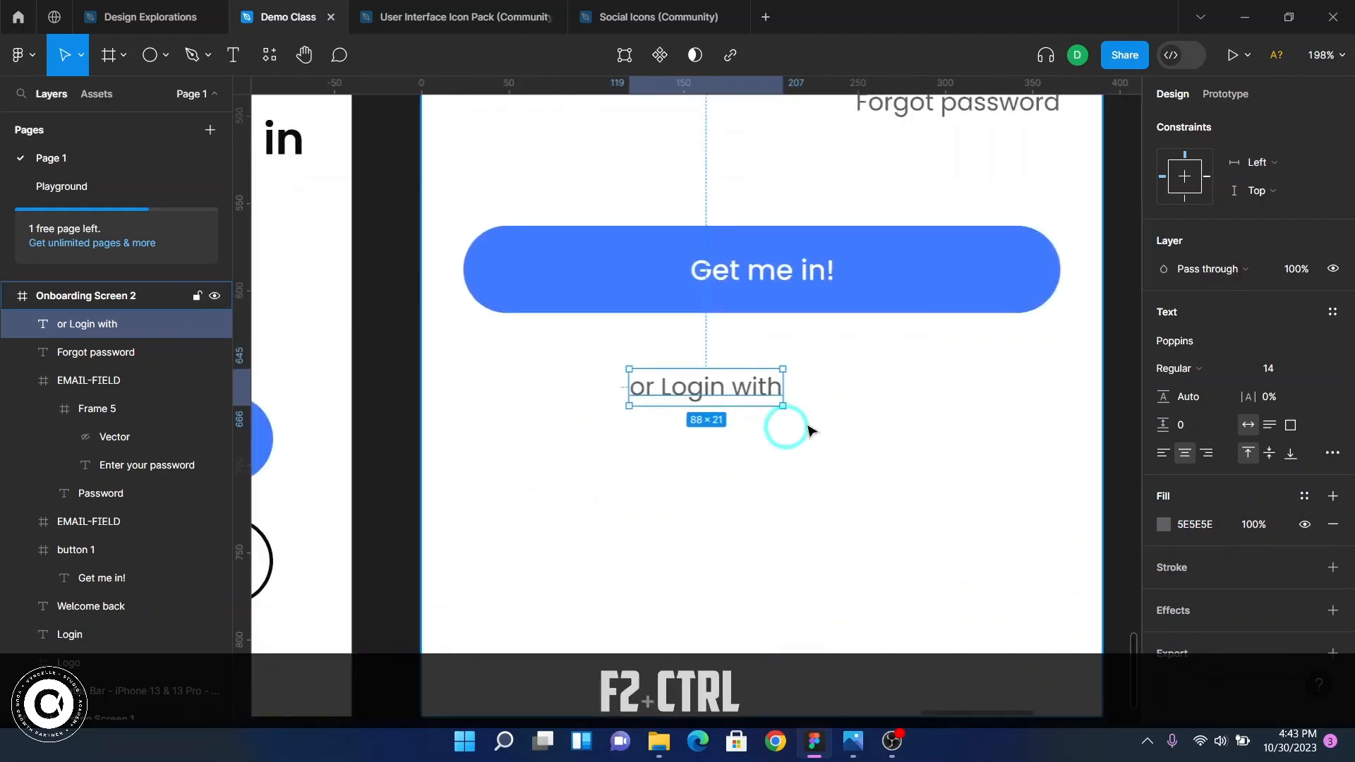
scroll(1221, 251, up, 3)
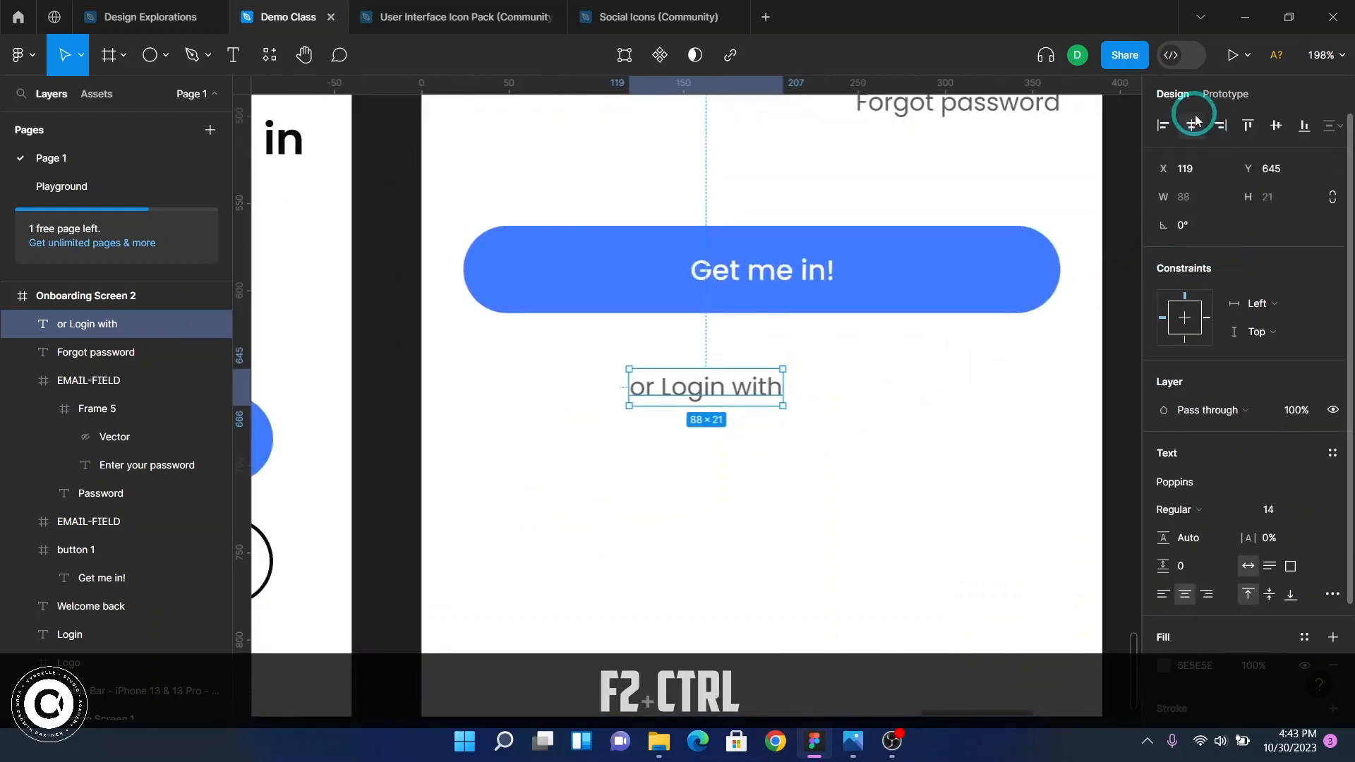
key(2)
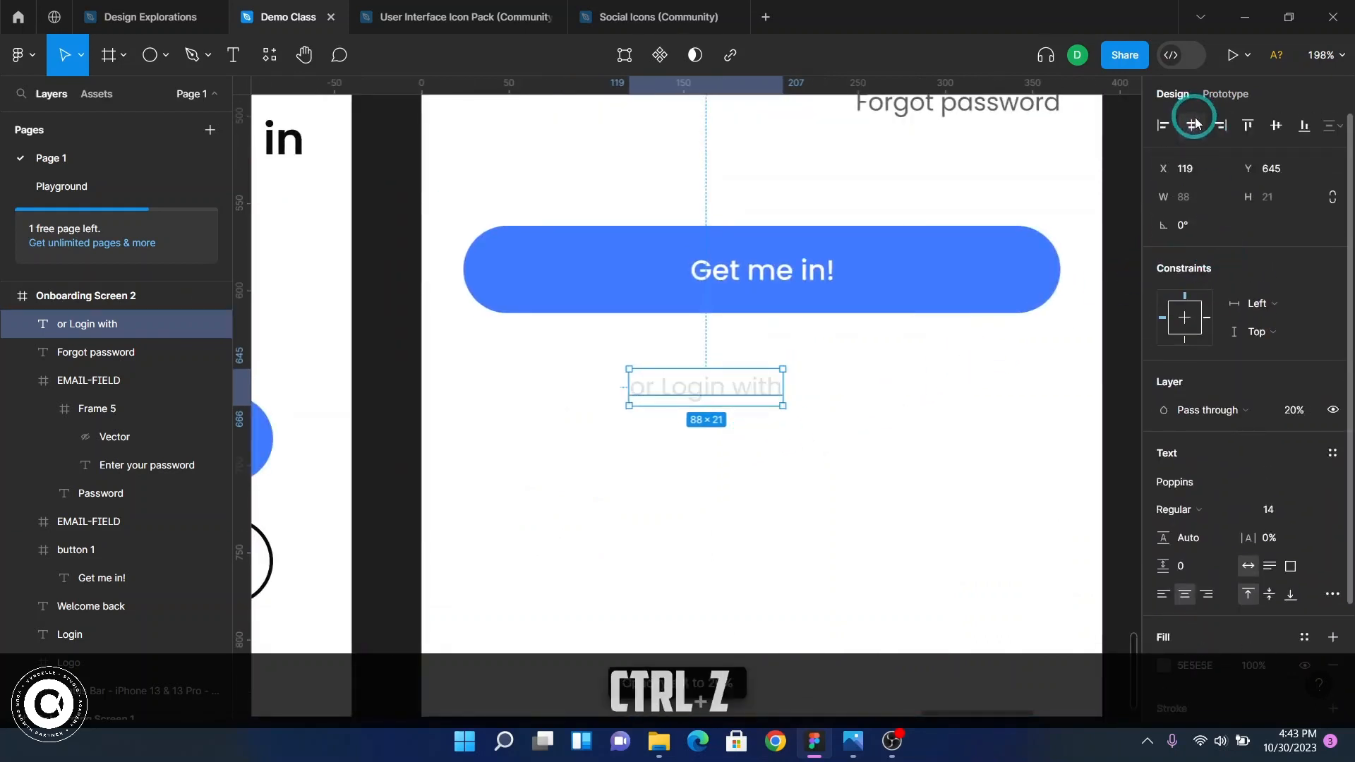
key(ctrl+z)
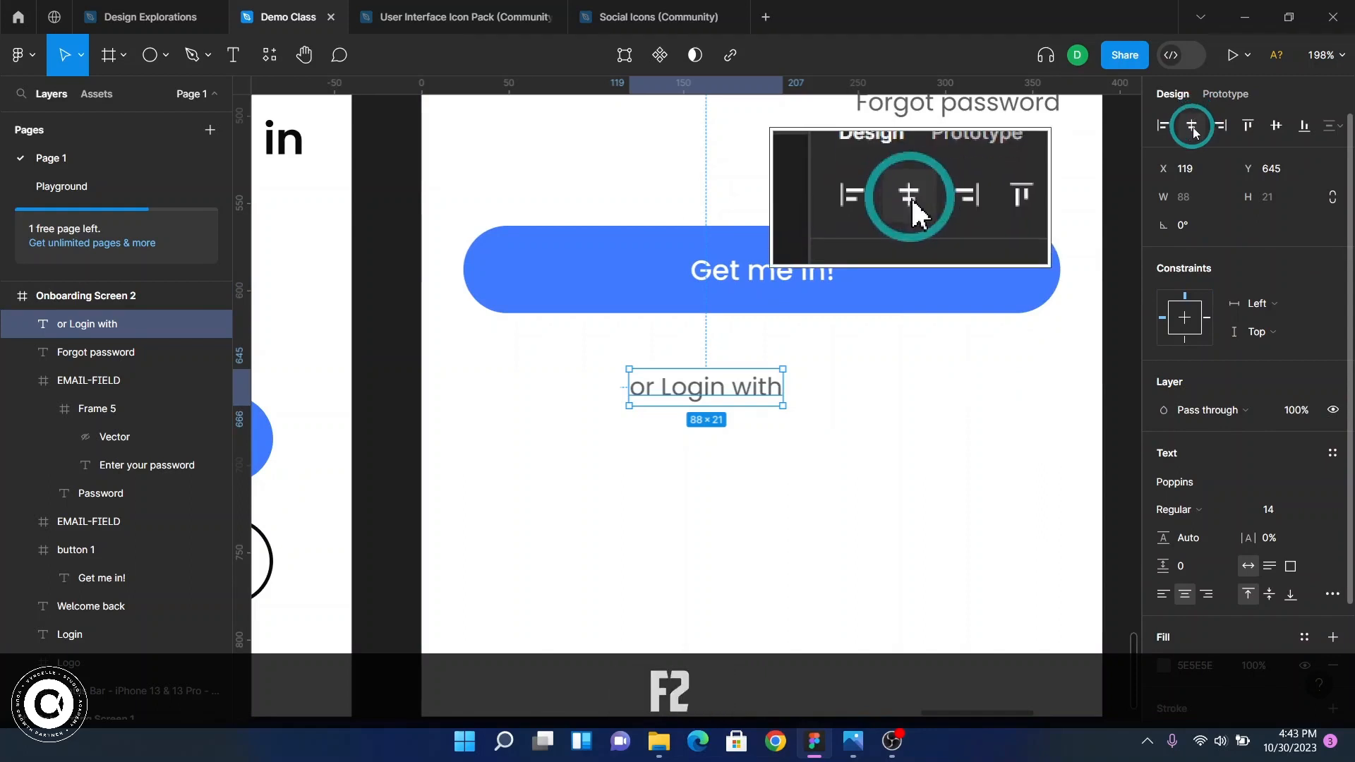
click(1194, 123)
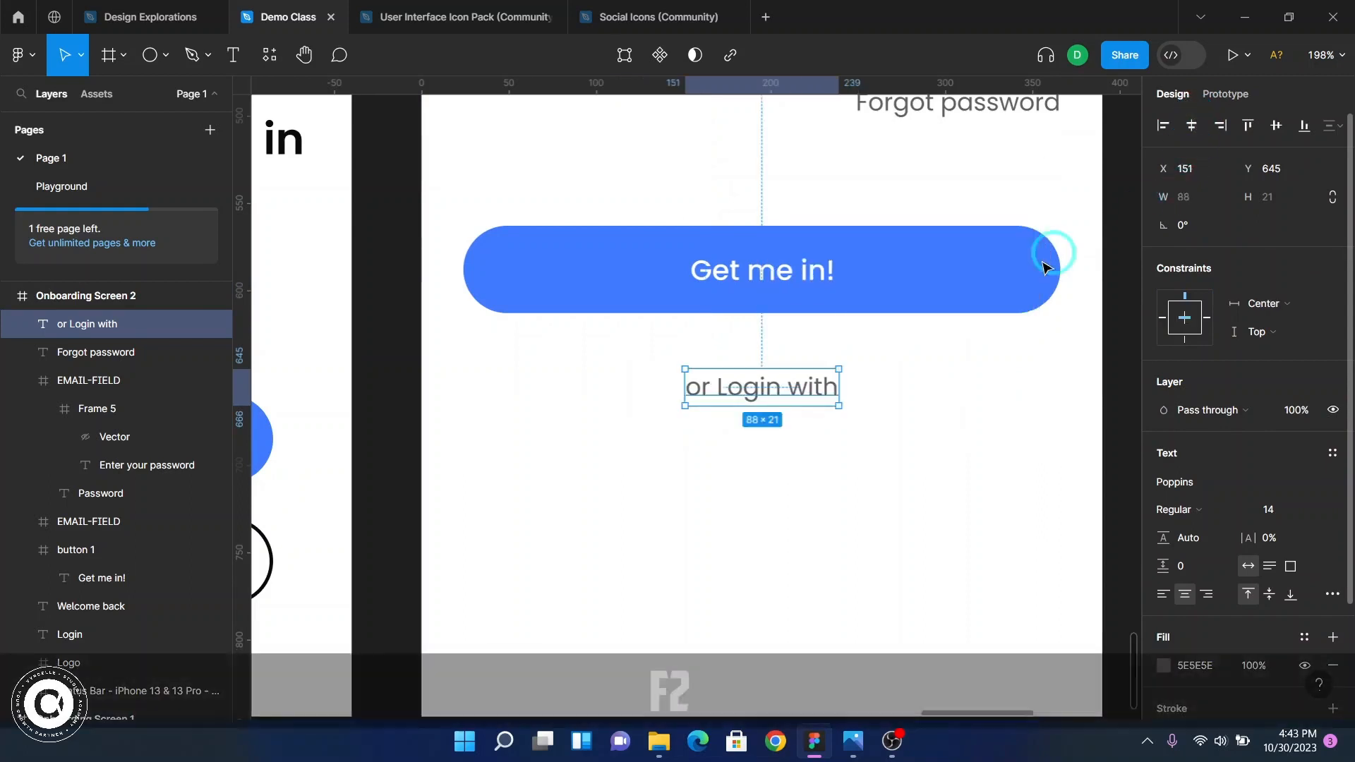
- Move the "or Login with" text up to Y 633, 20 px below the Get me in! button
scroll(867, 448, up, 2)
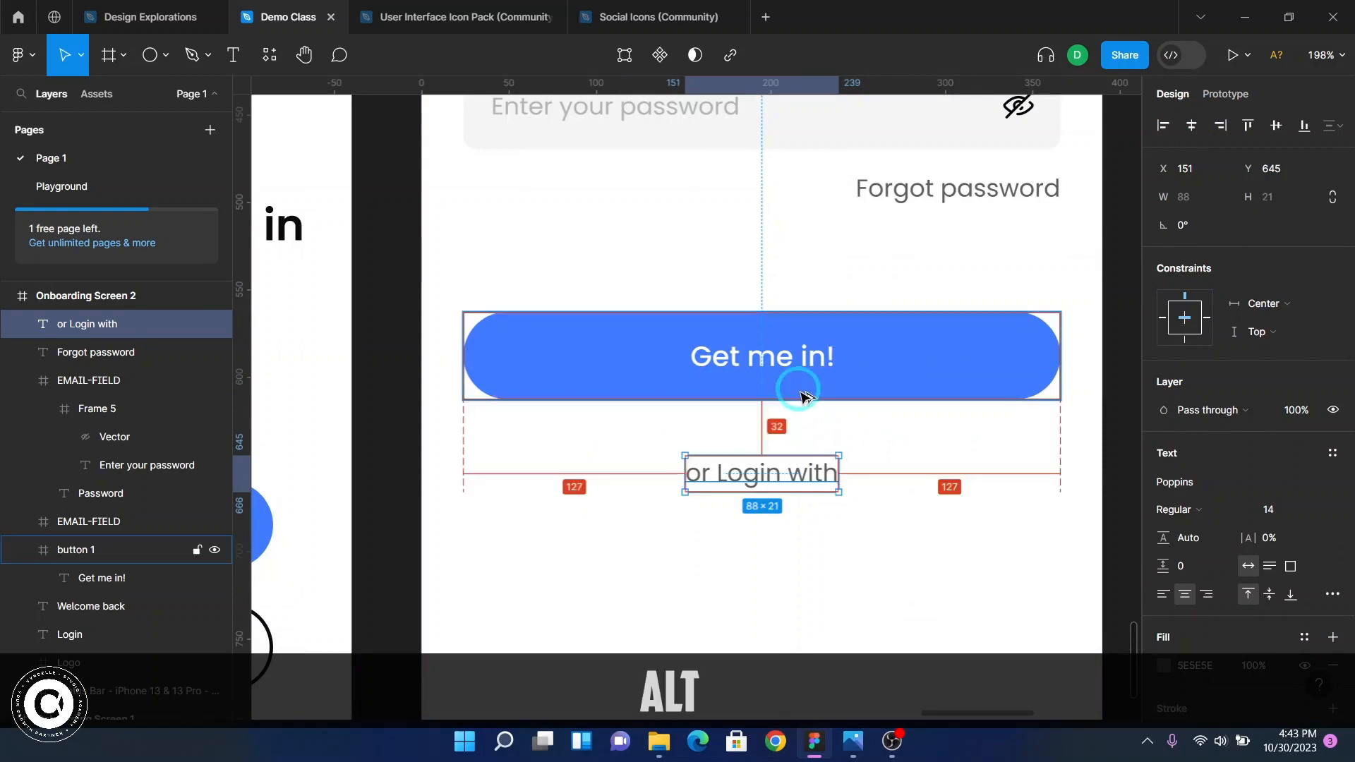
key(alt+shift+Up)
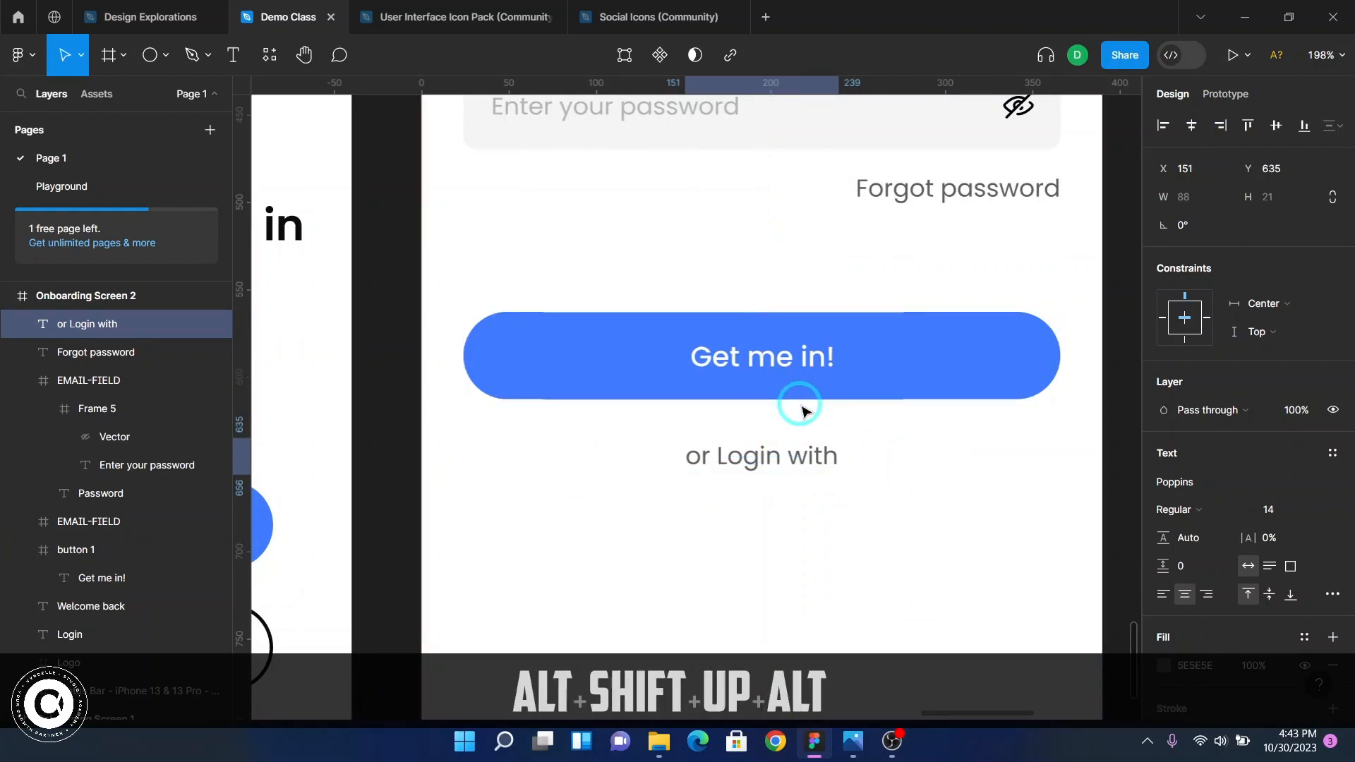
key(alt)
key(Up)
key(Up)
key(alt)
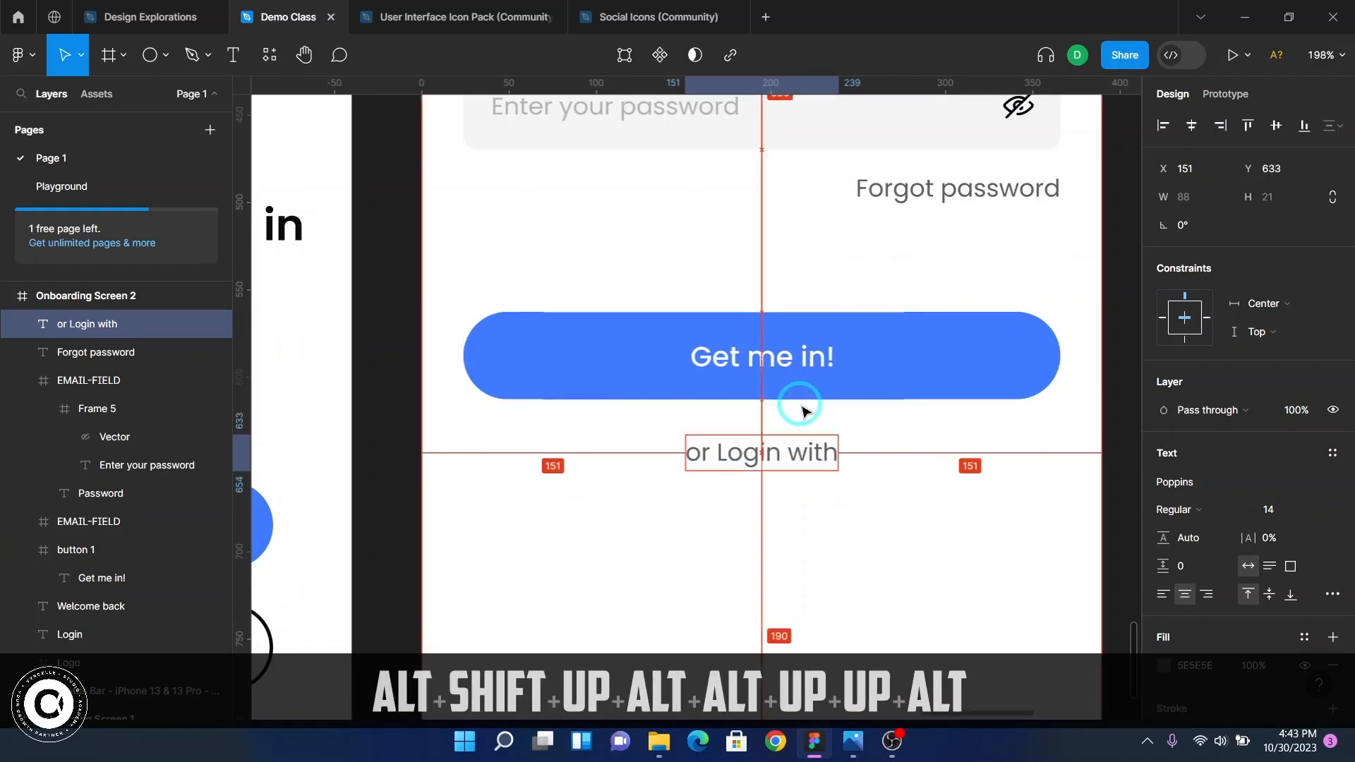
- Measure the gap between the Get me in! button and the "or Login with" divider on the reference Screen 2
scroll(815, 398, up, 7)
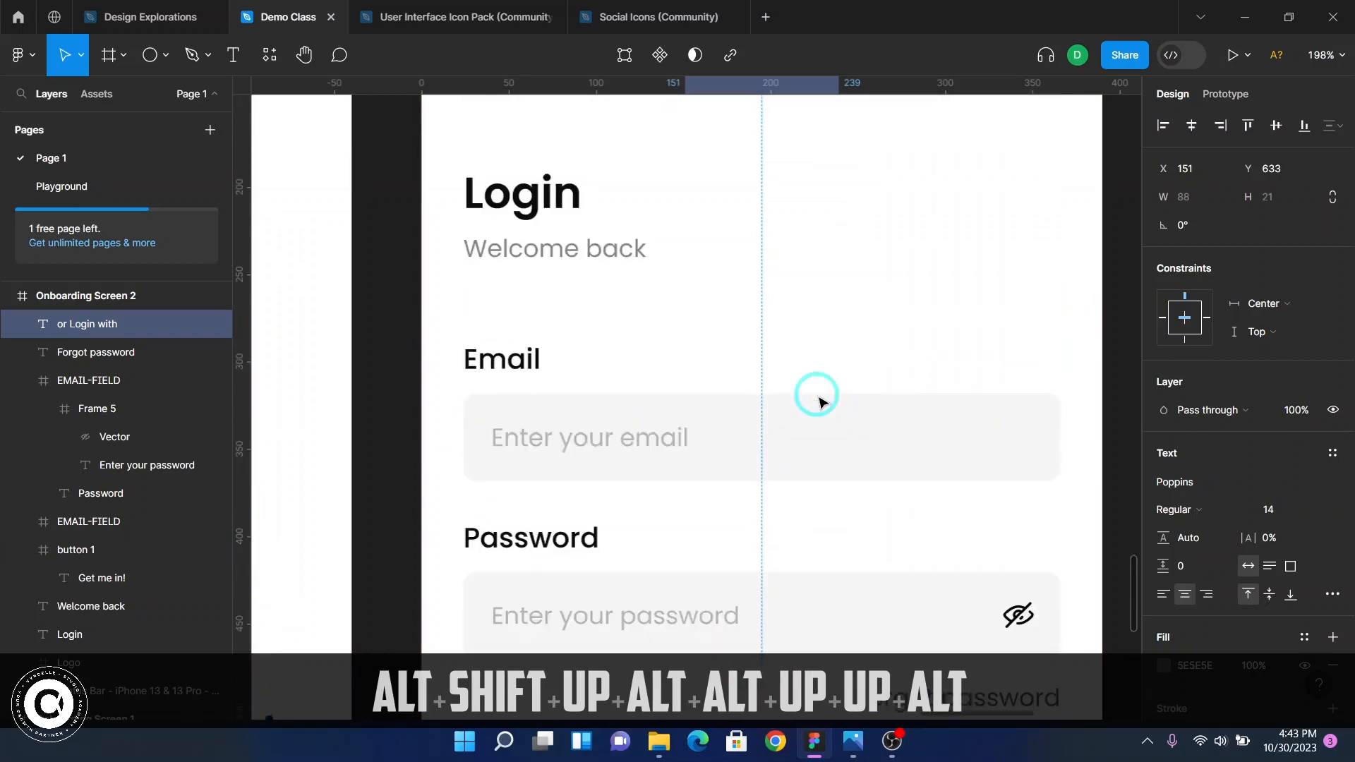
scroll(822, 413, down, 5)
scroll(822, 416, down, 8)
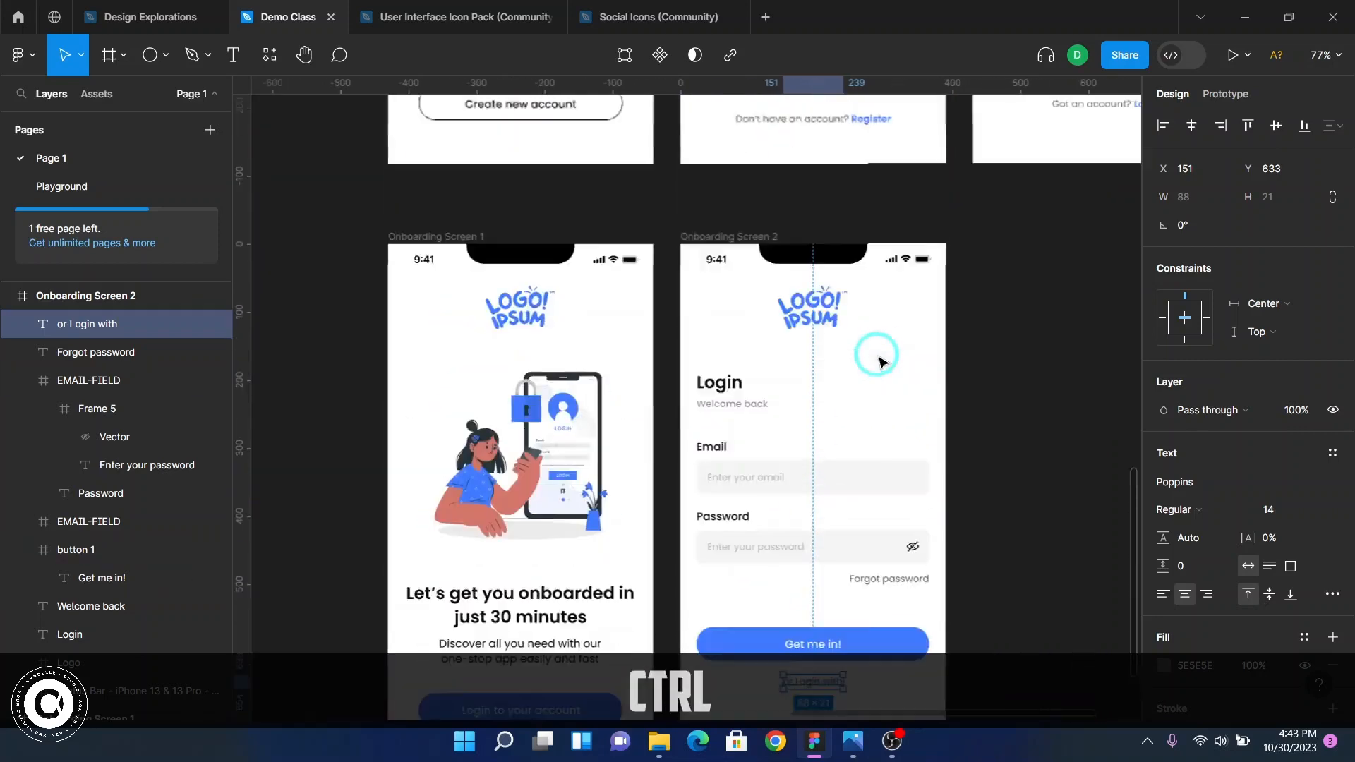
scroll(871, 399, up, 8)
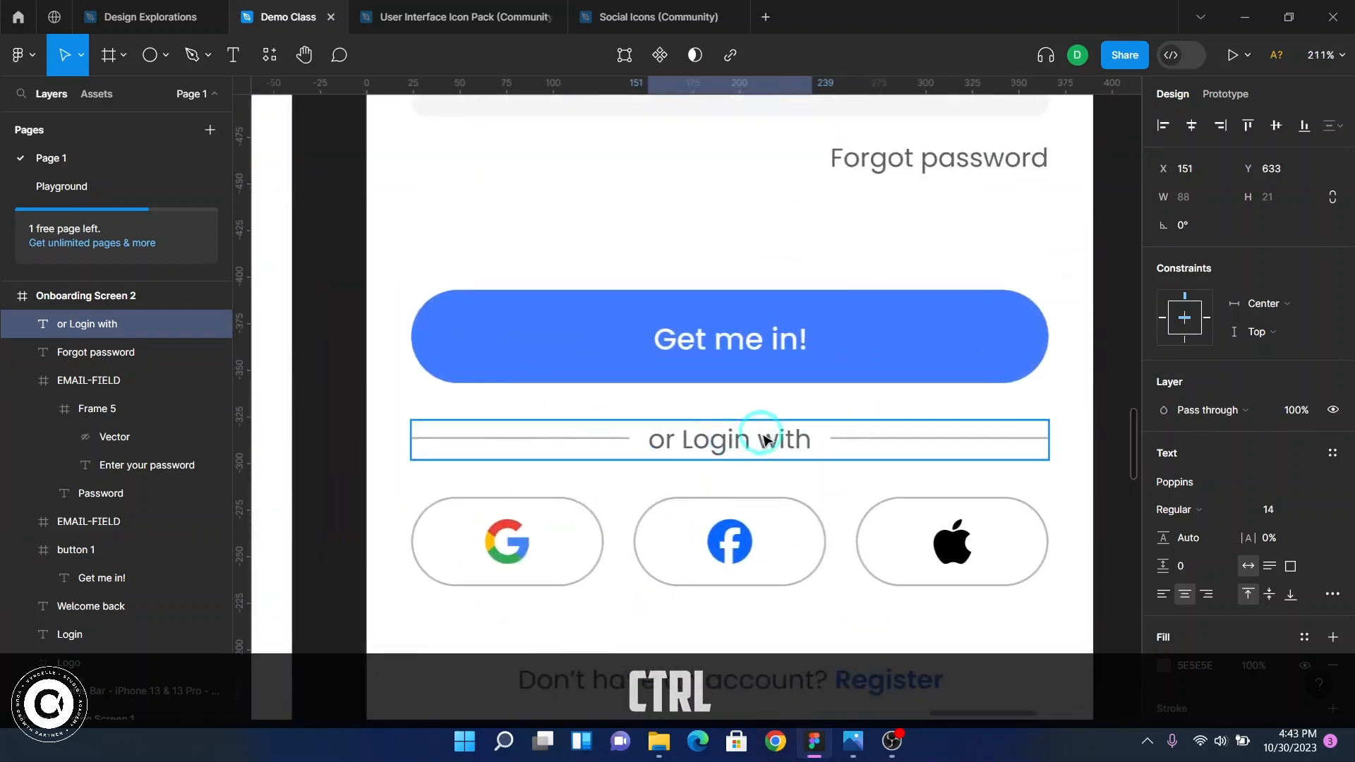
click(764, 432)
key(alt)
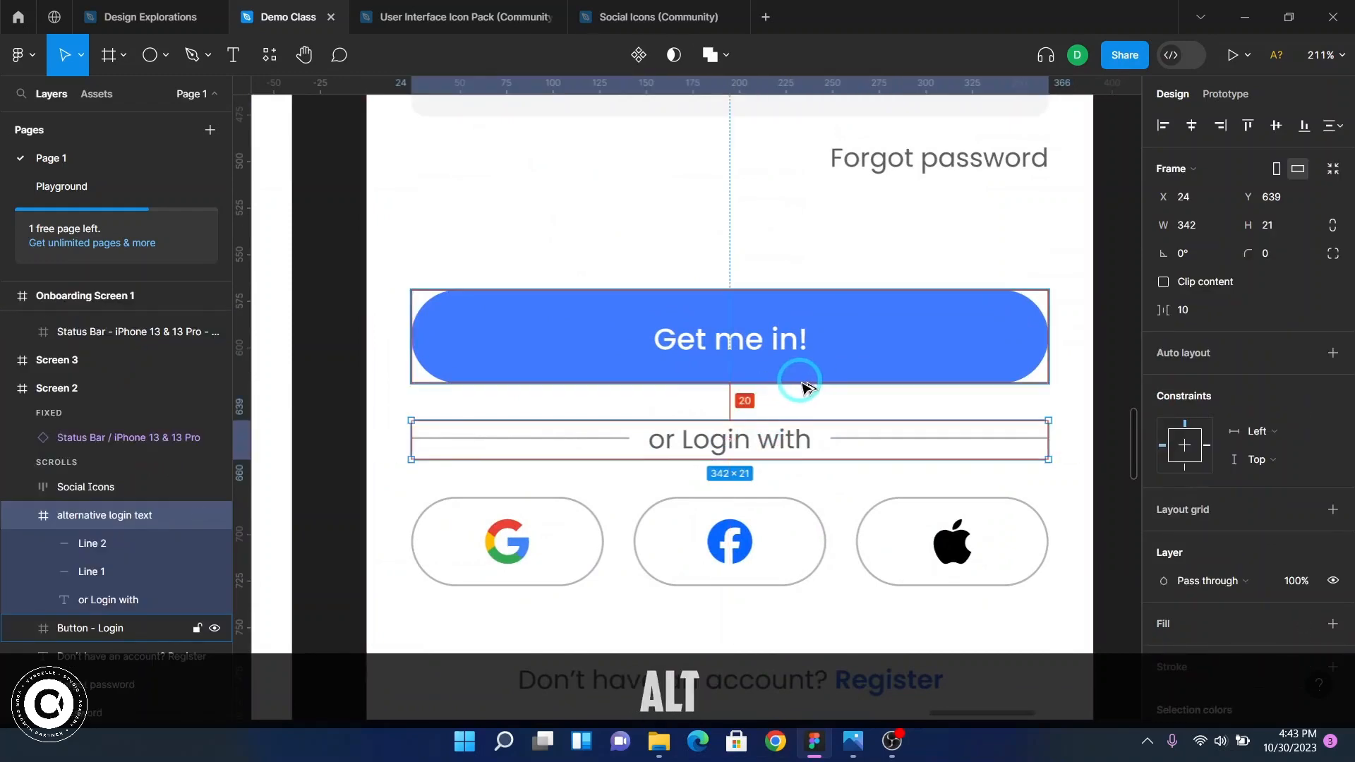
scroll(794, 416, up, 5)
scroll(783, 442, down, 5)
scroll(738, 395, up, 6)
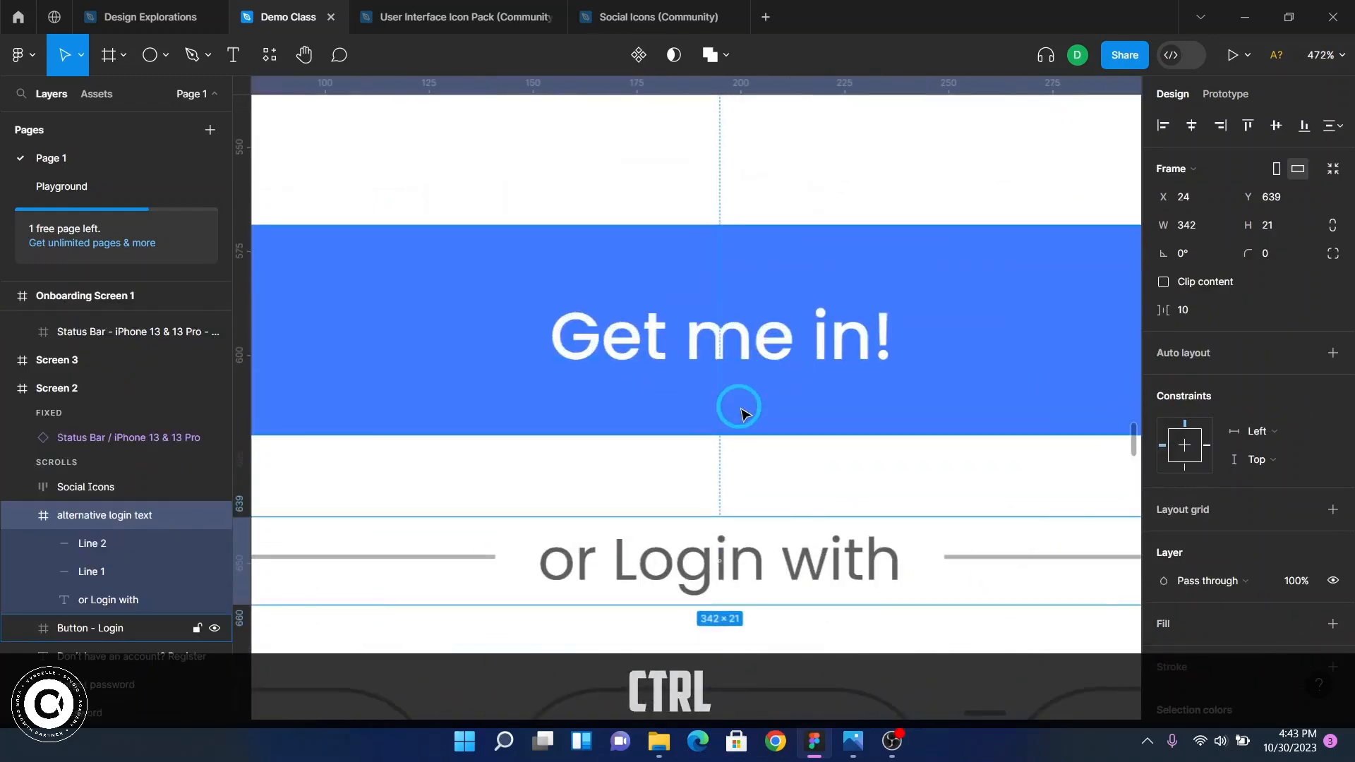
key(alt)
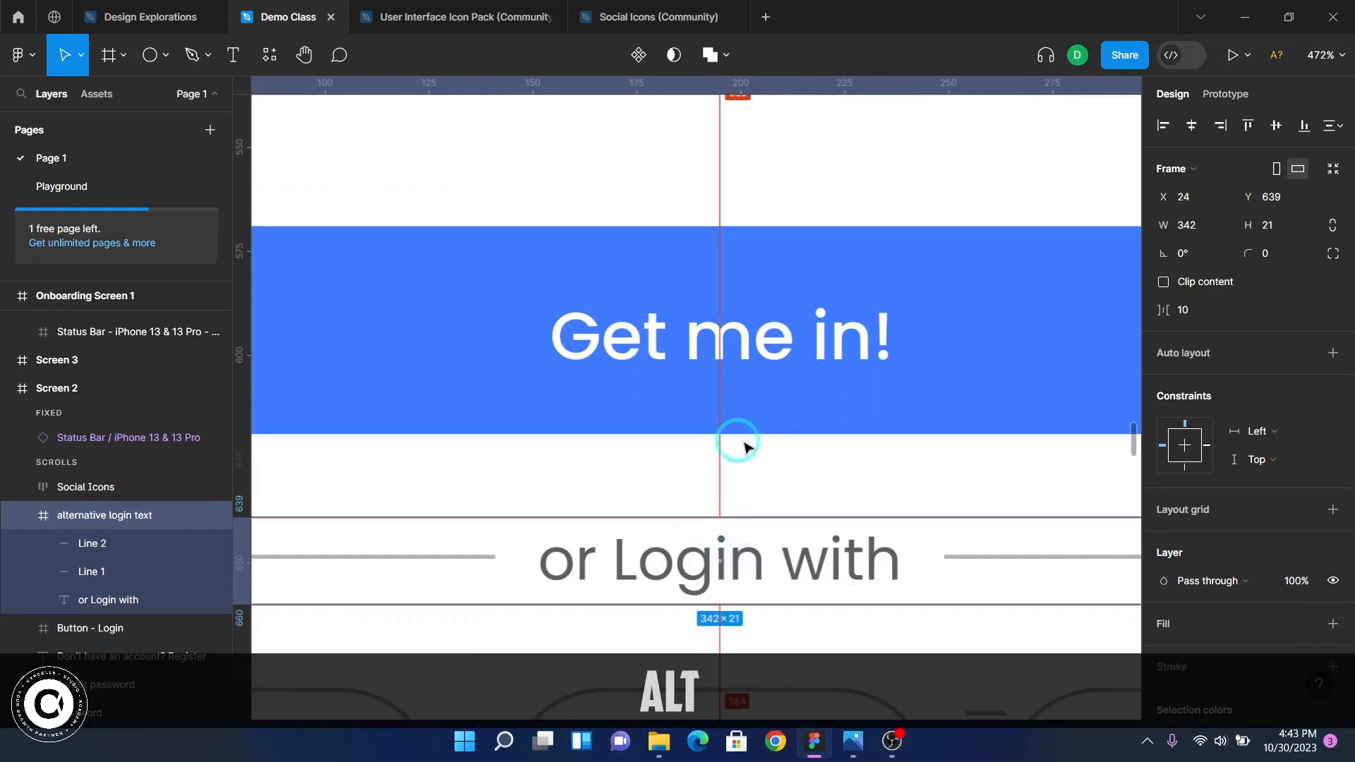
scroll(756, 441, down, 5)
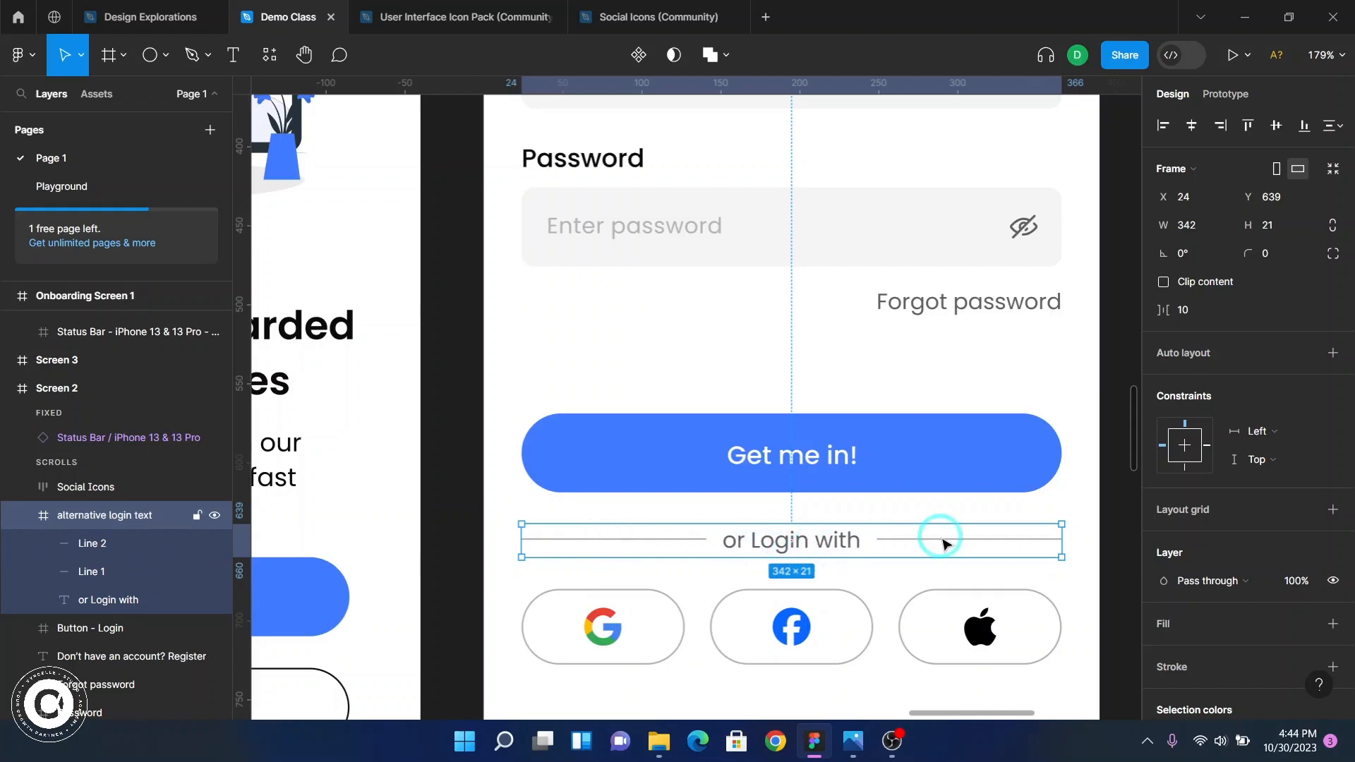
- Show the layout grids and draw a horizontal line about 113 px long from the right column edge toward "or Login with" on Onboarding Screen 2
click(1072, 539)
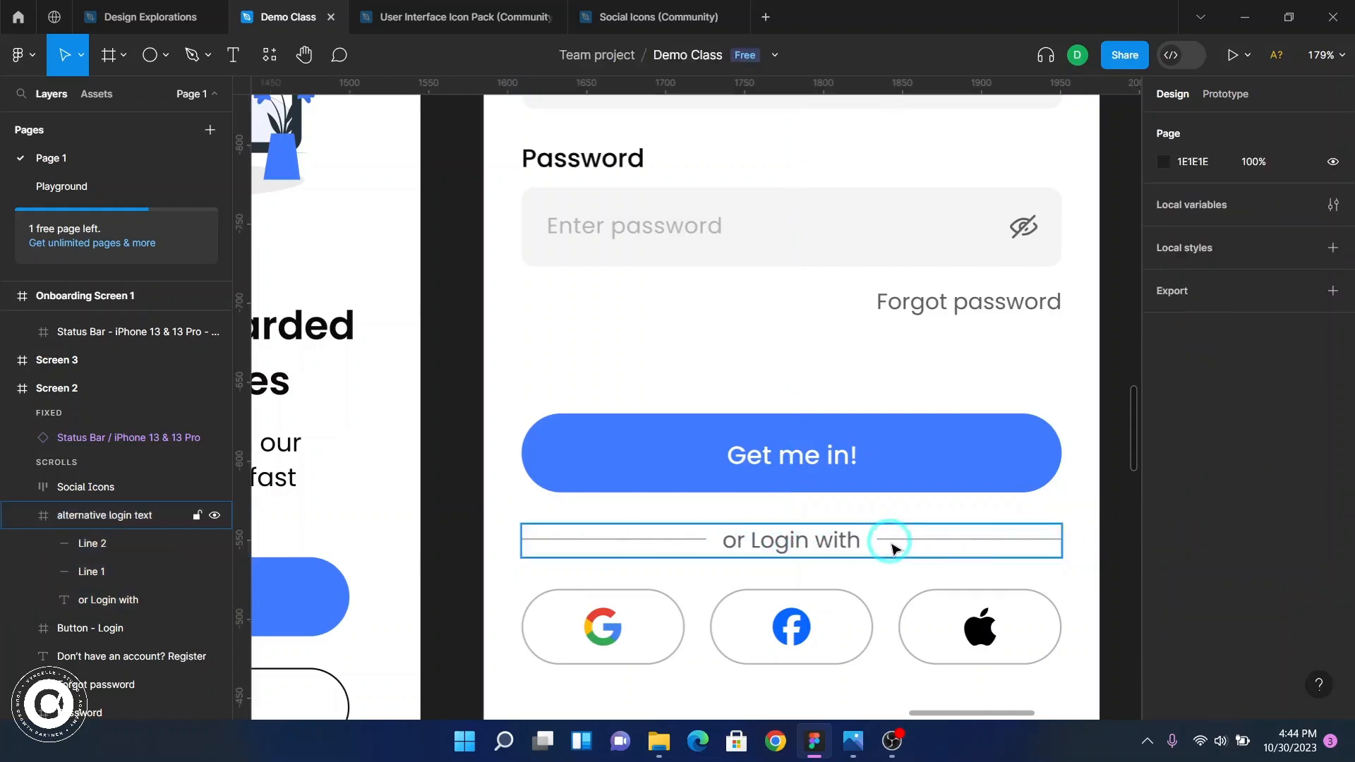
scroll(895, 548, down, 5)
scroll(886, 544, up, 7)
scroll(886, 541, down, 5)
scroll(891, 548, up, 3)
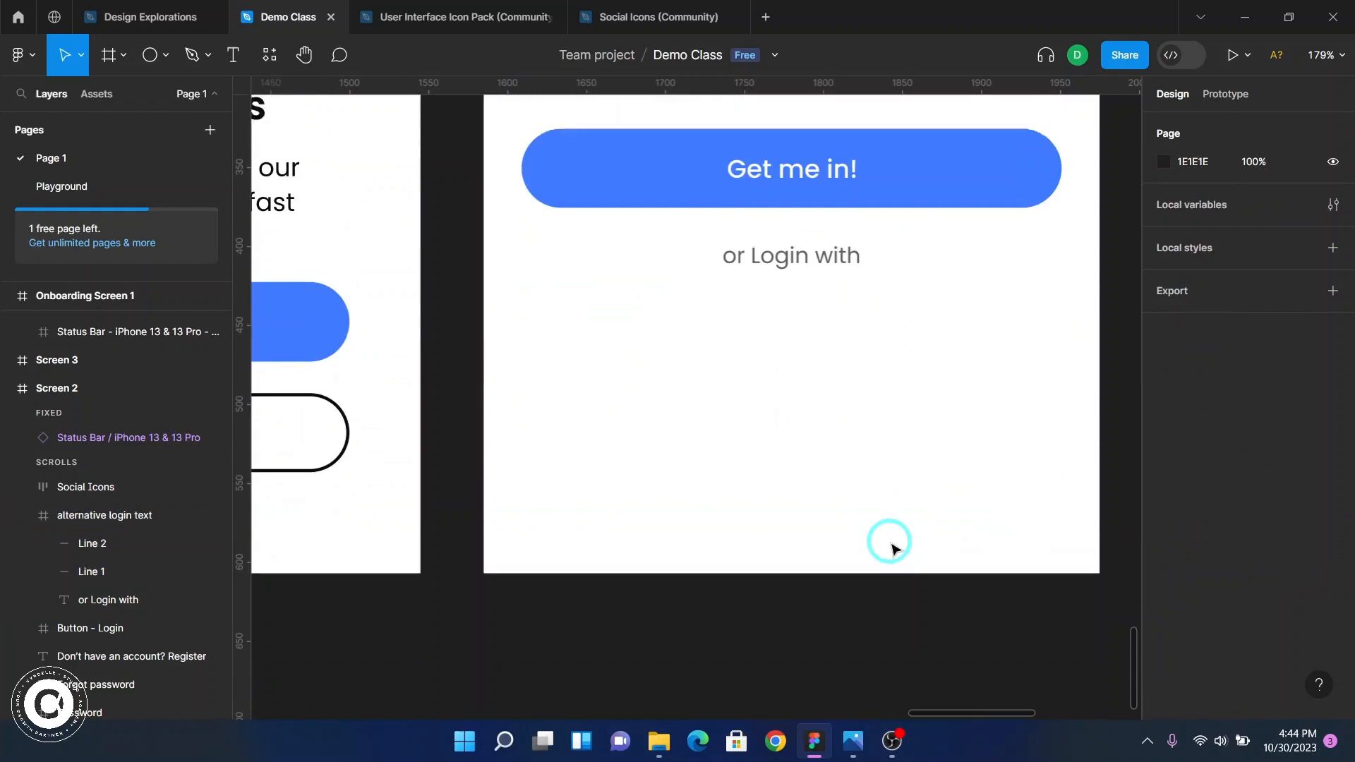
click(817, 432)
key(alt)
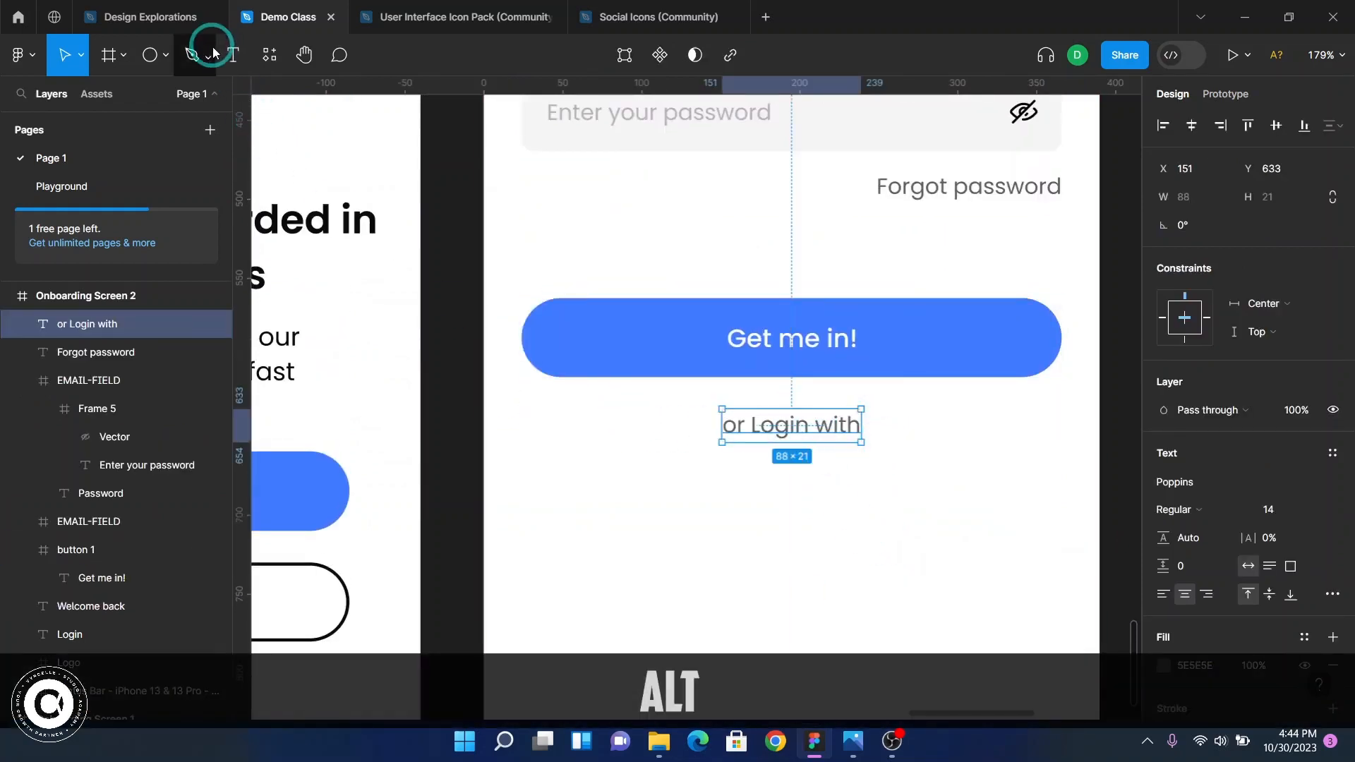
click(167, 56)
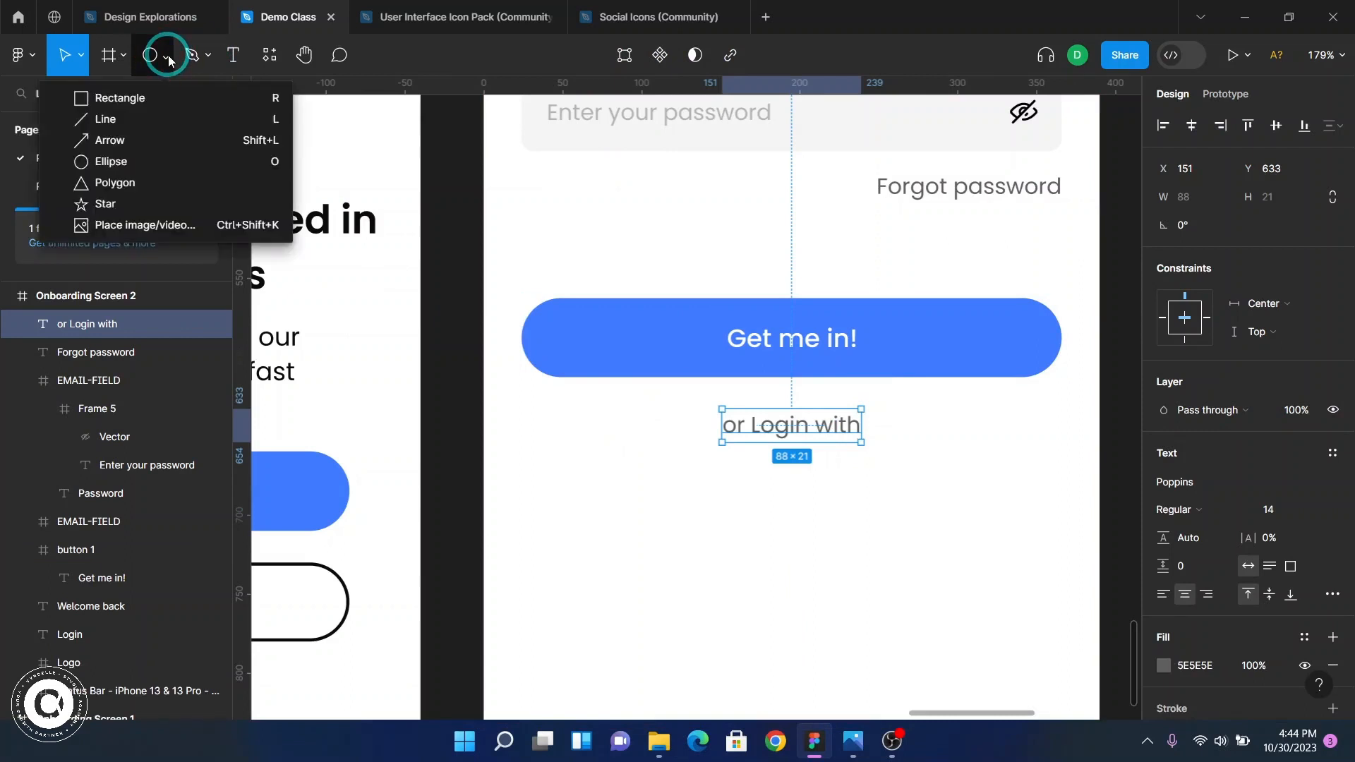
key(F2)
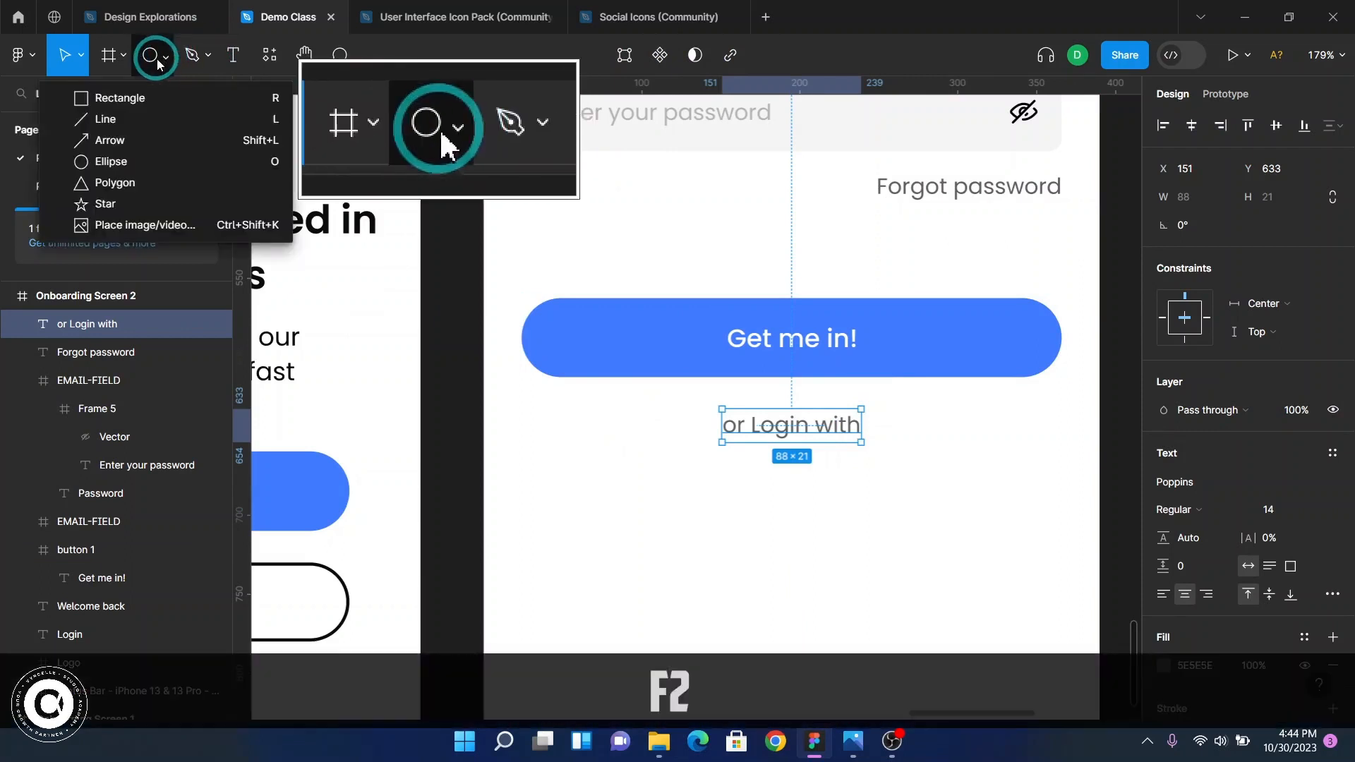
click(134, 120)
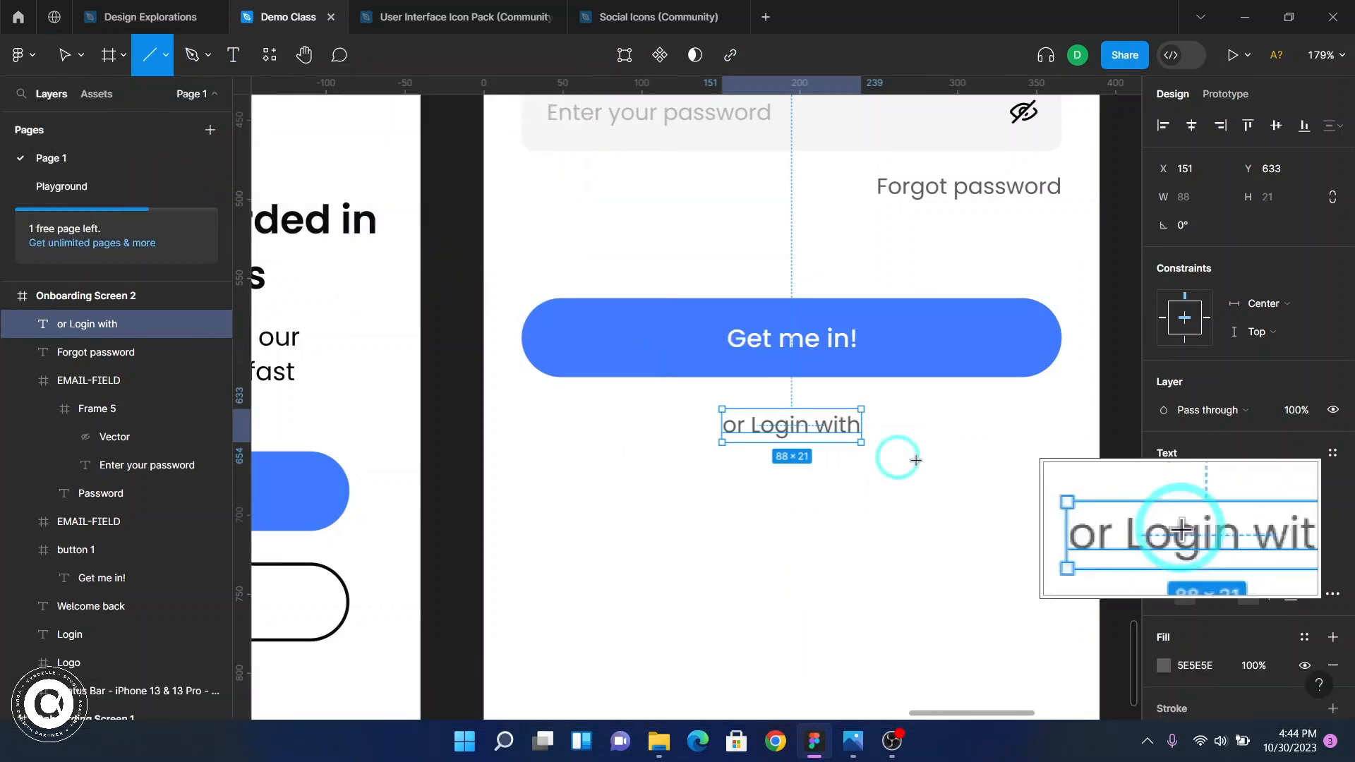
key(shift+g)
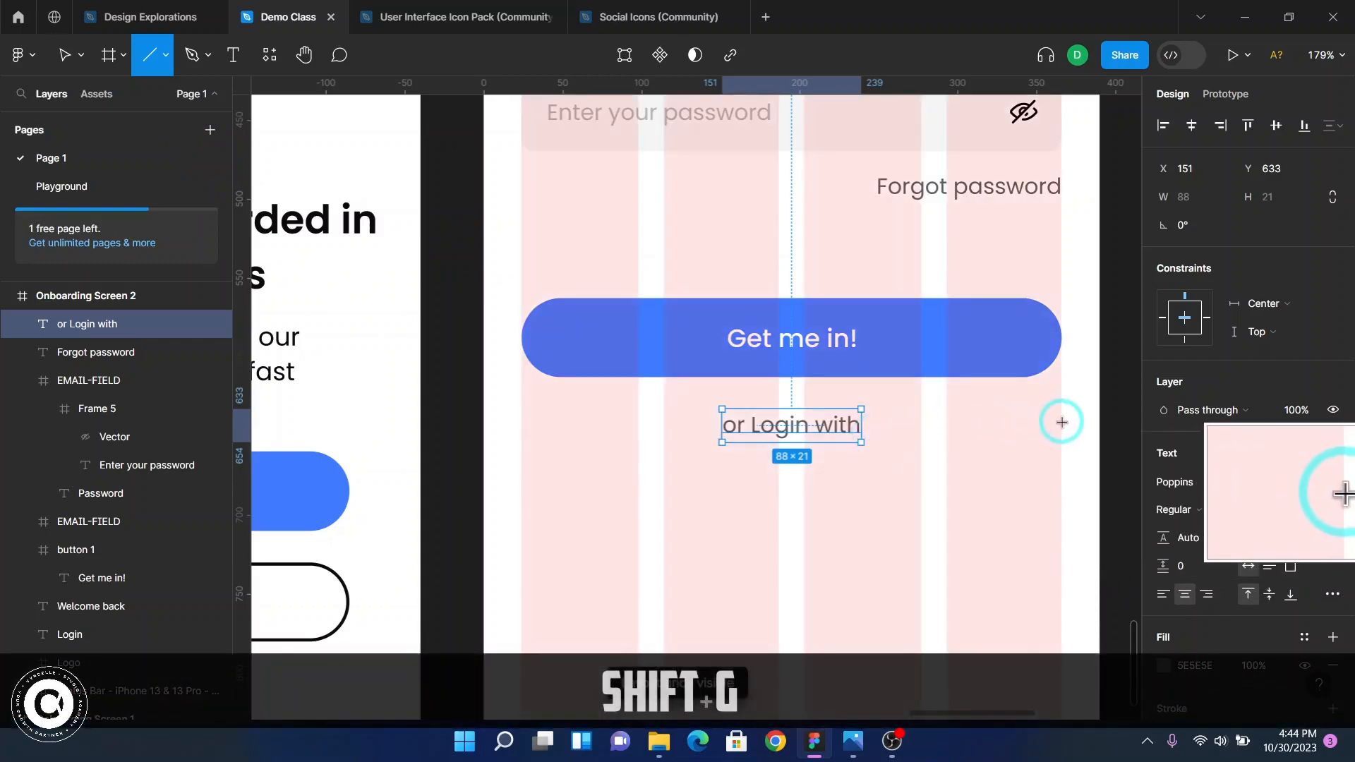
mouse_move(1061, 422)
mouse_down()
mouse_move(913, 424)
mouse_move(885, 437)
mouse_move(882, 424)
mouse_up()
click(922, 538)
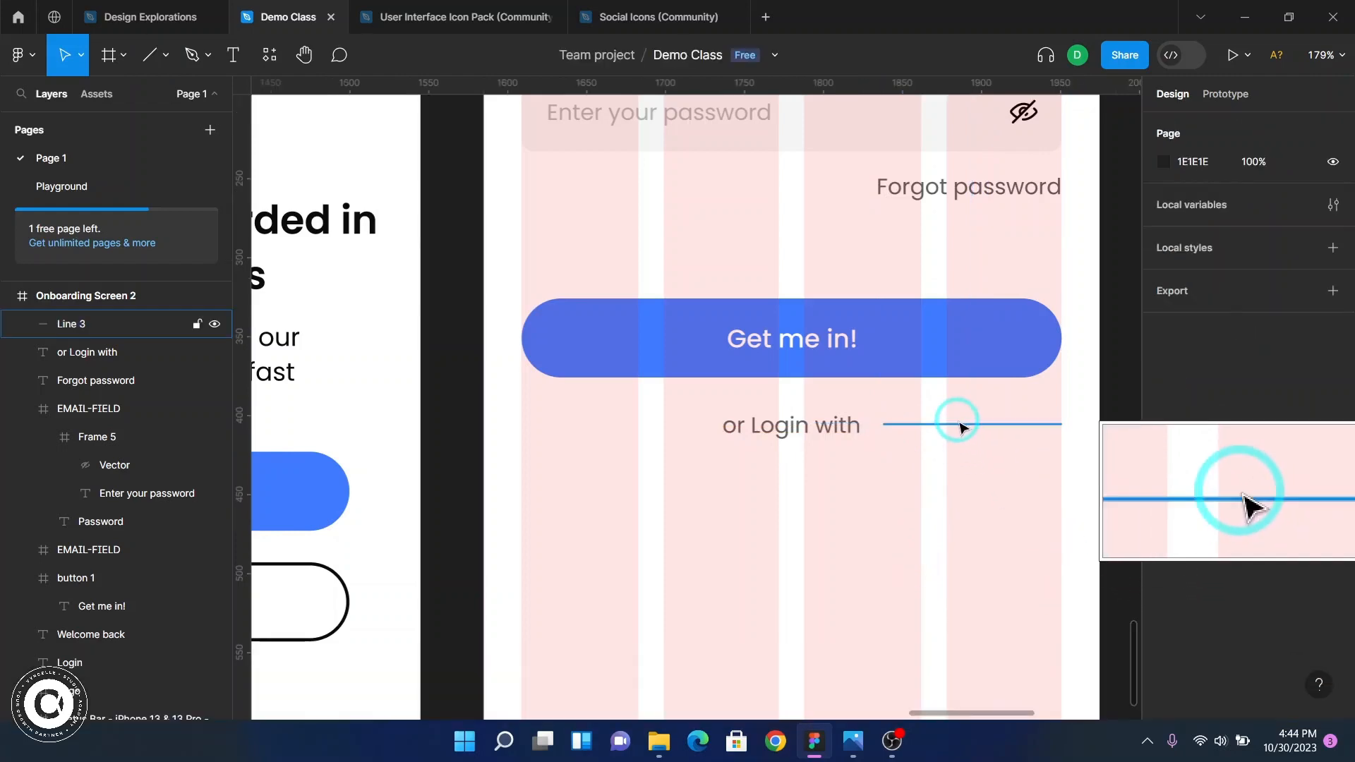
- Copy the stroke color B2B2B2 from the divider line beside "or Login with" on the reference Screen 2
click(959, 425)
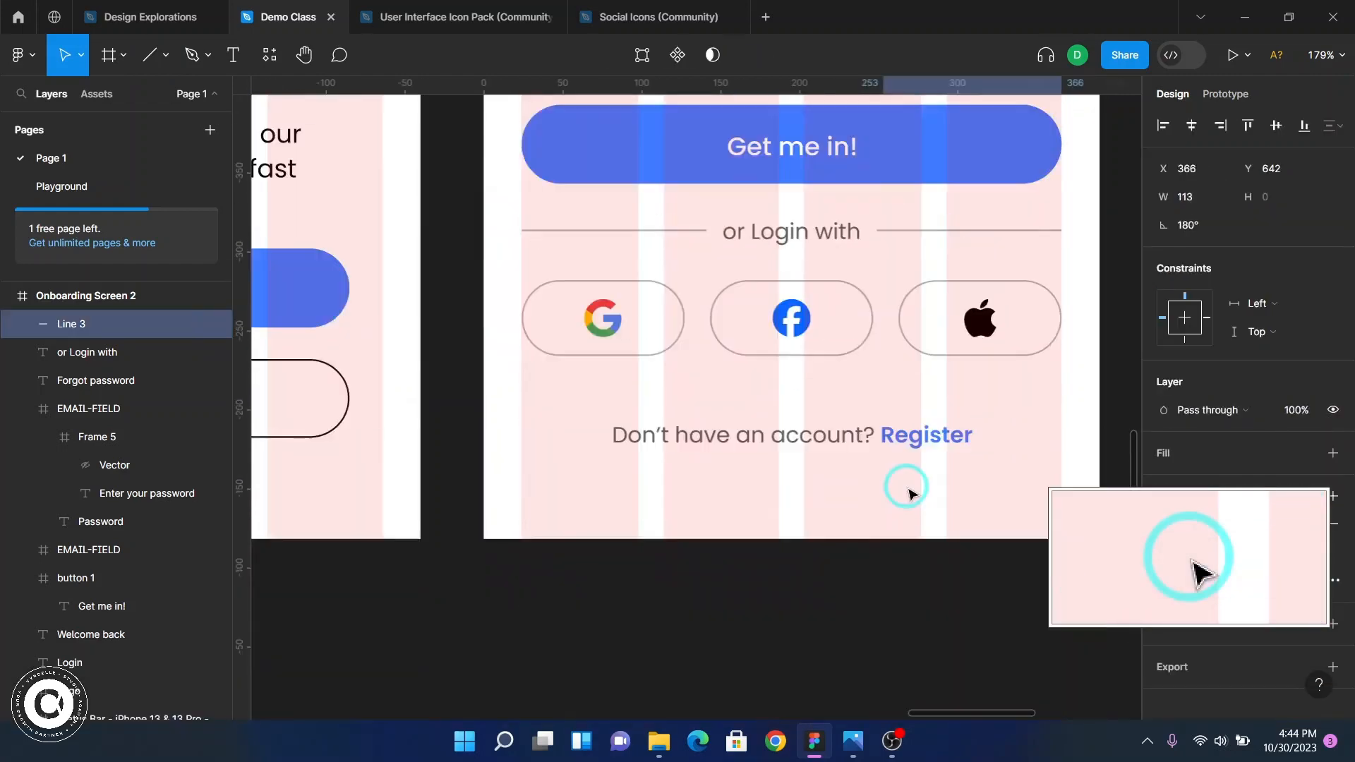
scroll(917, 466, up, 3)
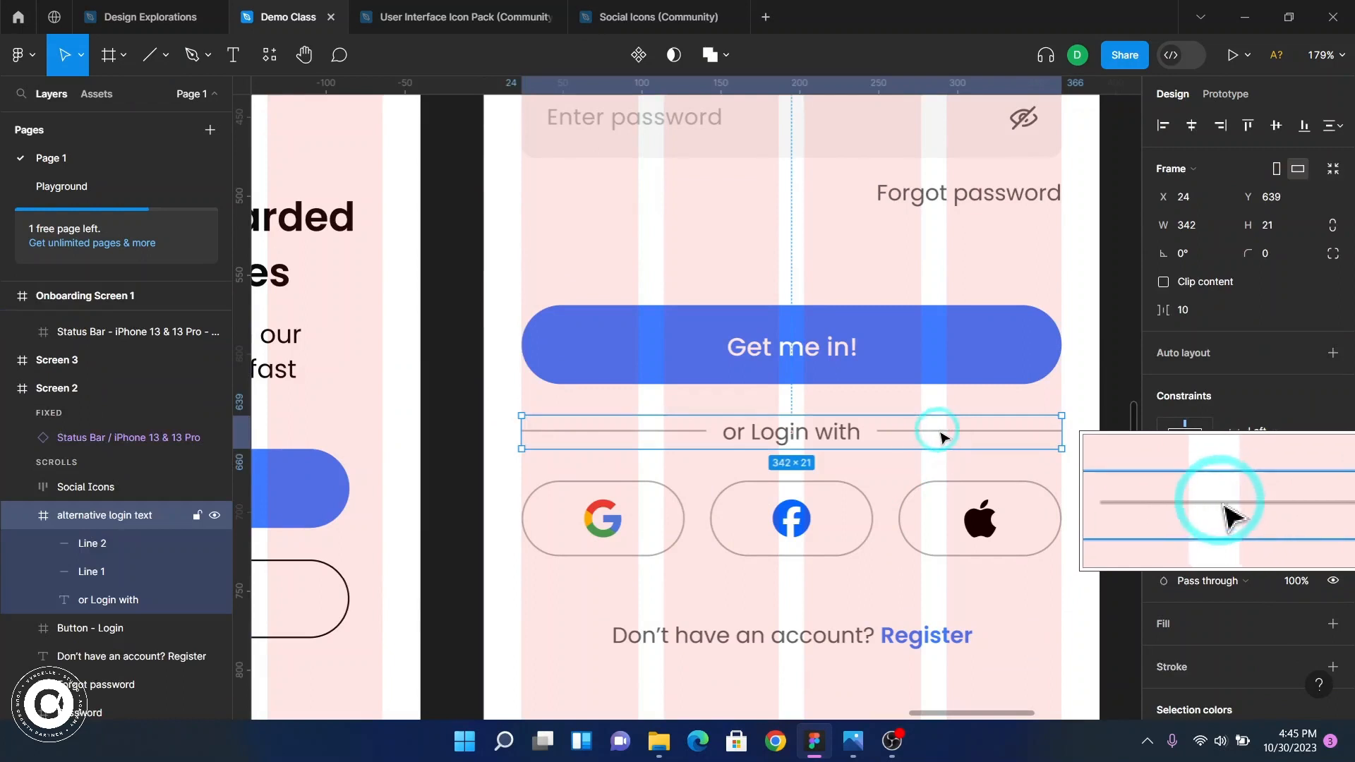
ctrl+click(942, 431)
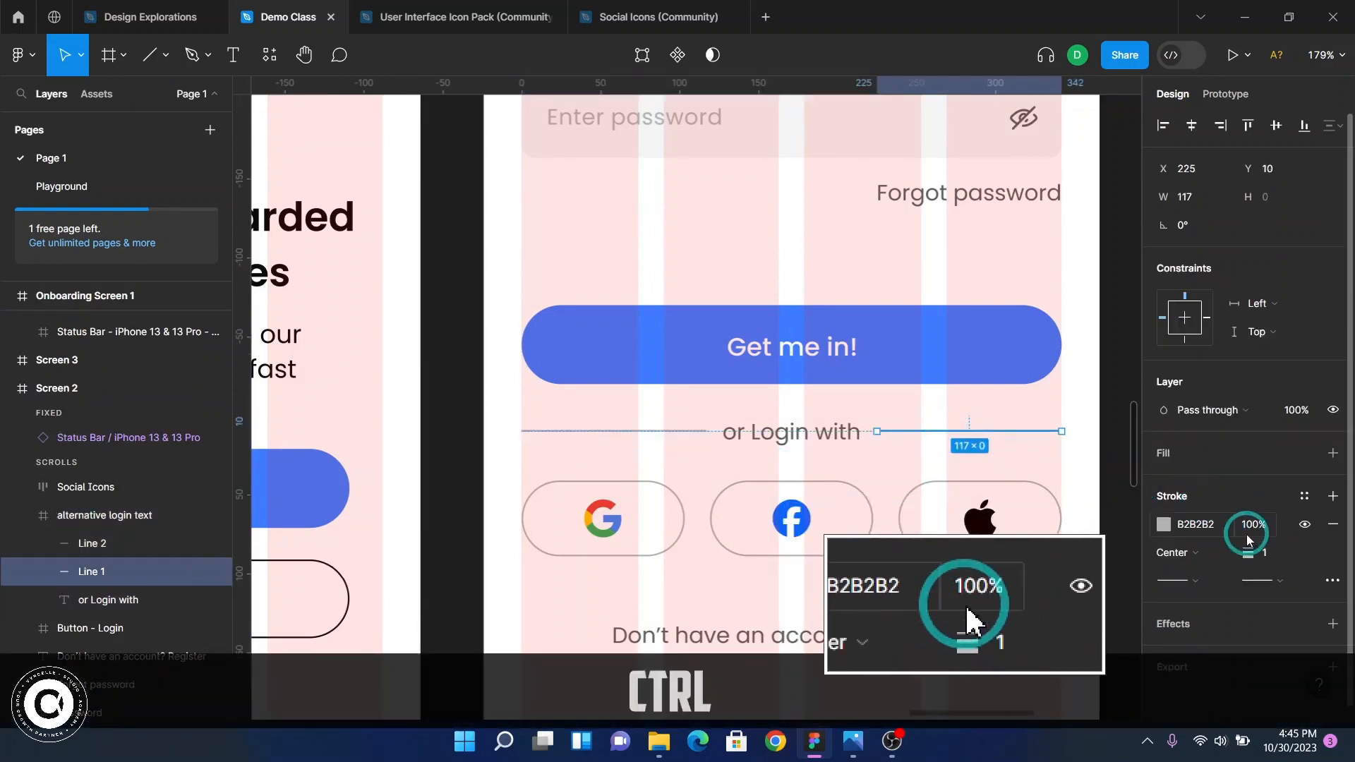
click(1199, 524)
key(ctrl+c)
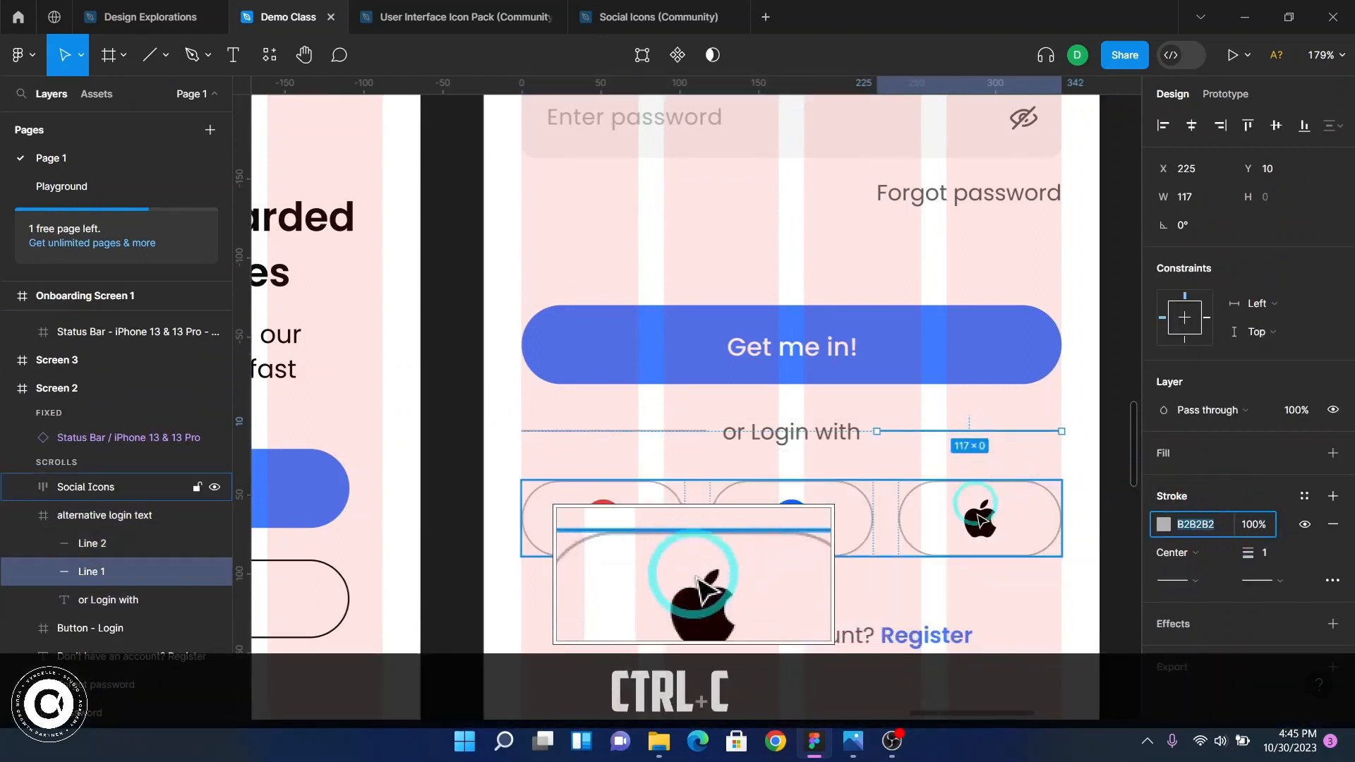
key(F2)
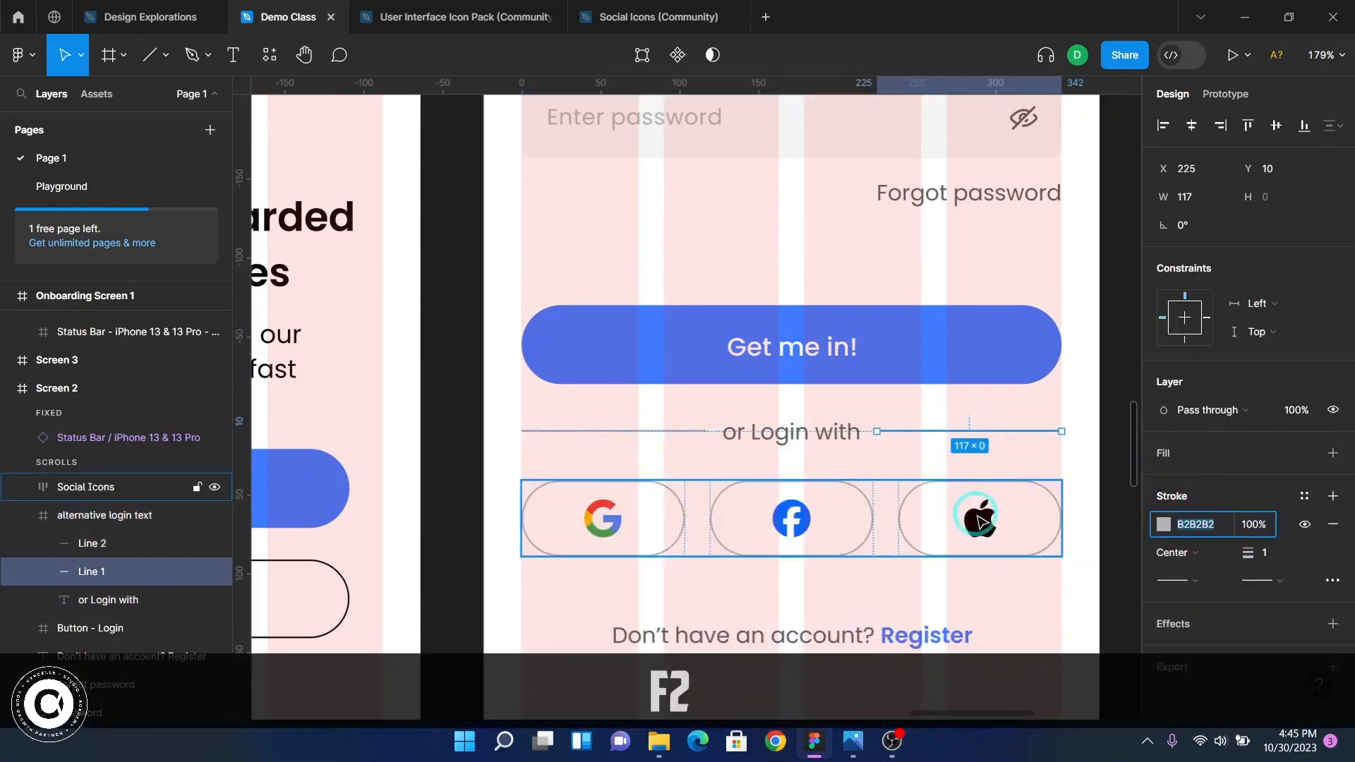
- Set the stroke of the line beside "or Login with" on Onboarding Screen 2 to the copied color B2B2B2
click(1113, 555)
scroll(1019, 535, down, 10)
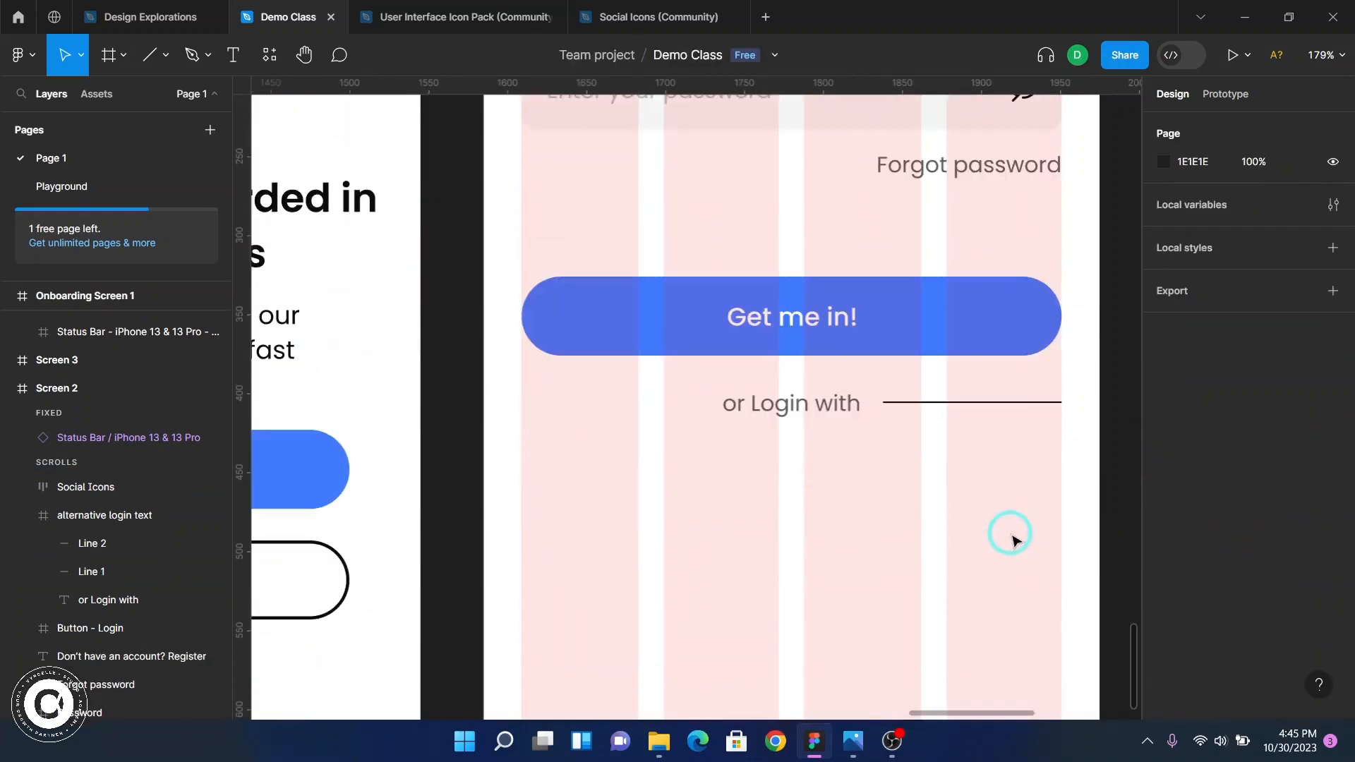
click(987, 402)
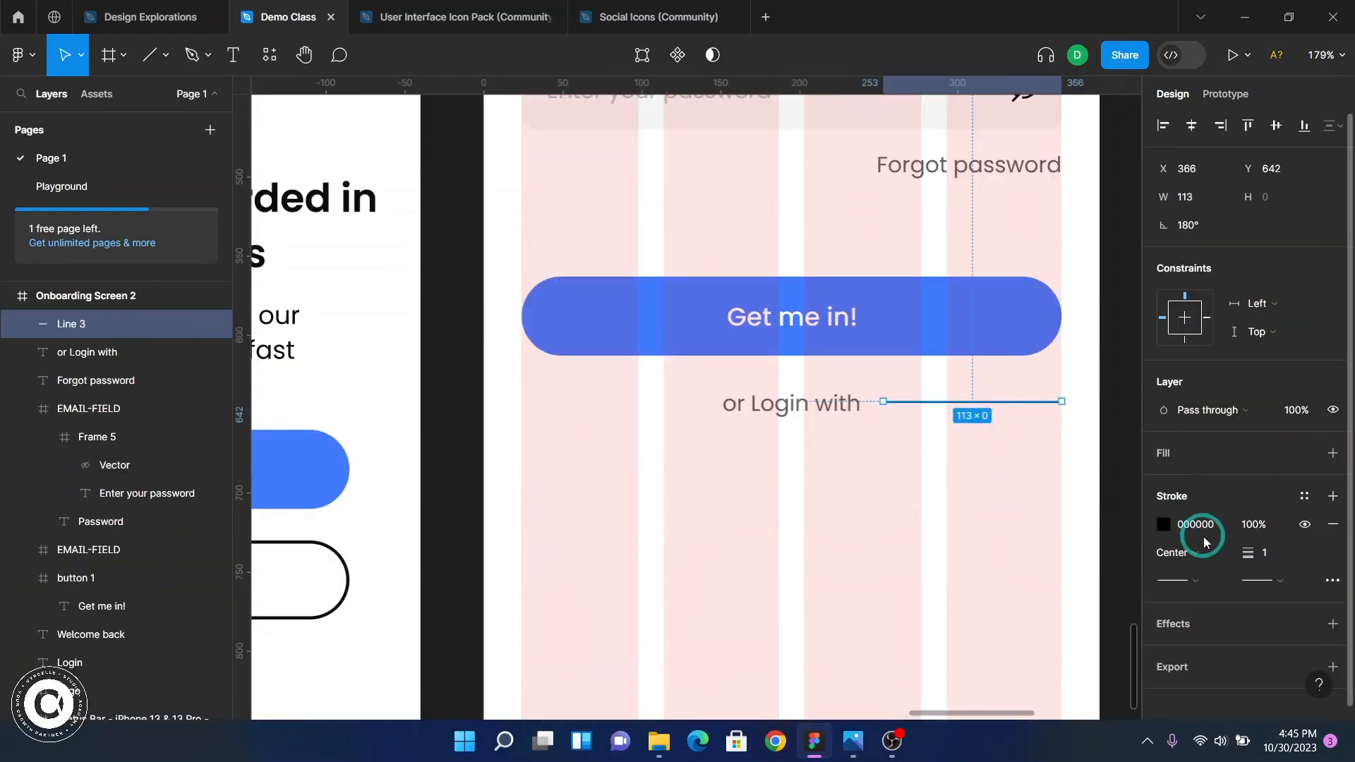
key(ctrl+v)
key(Return)
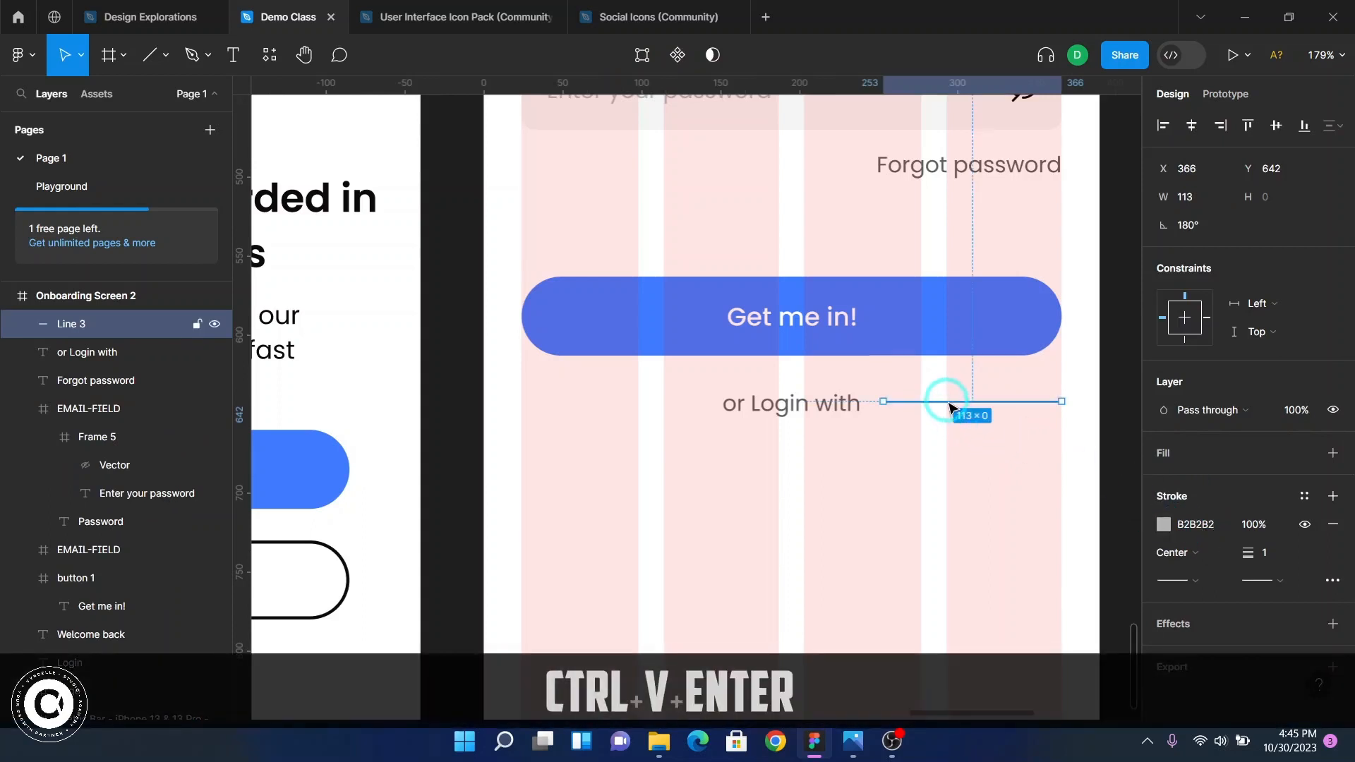
- Duplicate the divider line and move the copy to X 137 on the left side of "or Login with", aligned to the left column edge
key(ctrl+c)
key(ctrl+v)
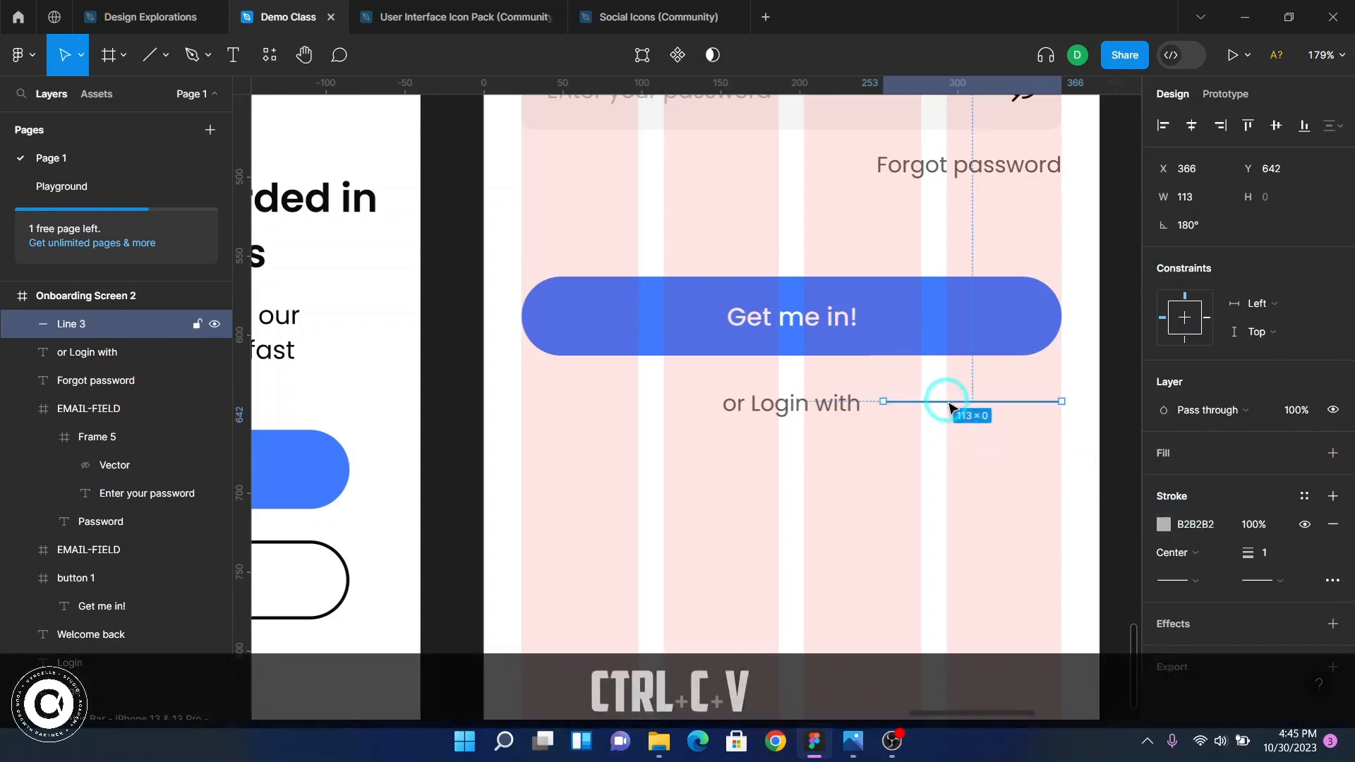
drag(949, 407, 653, 407)
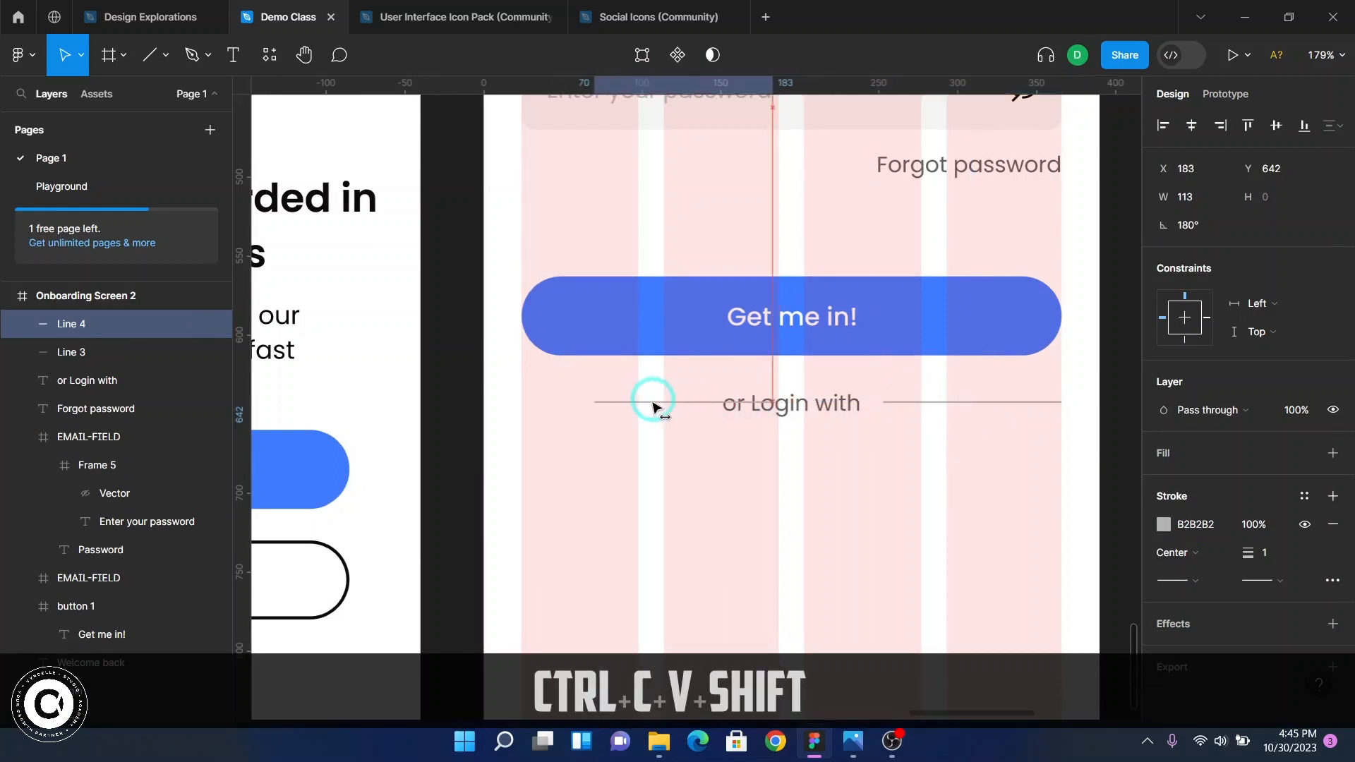
click(590, 400)
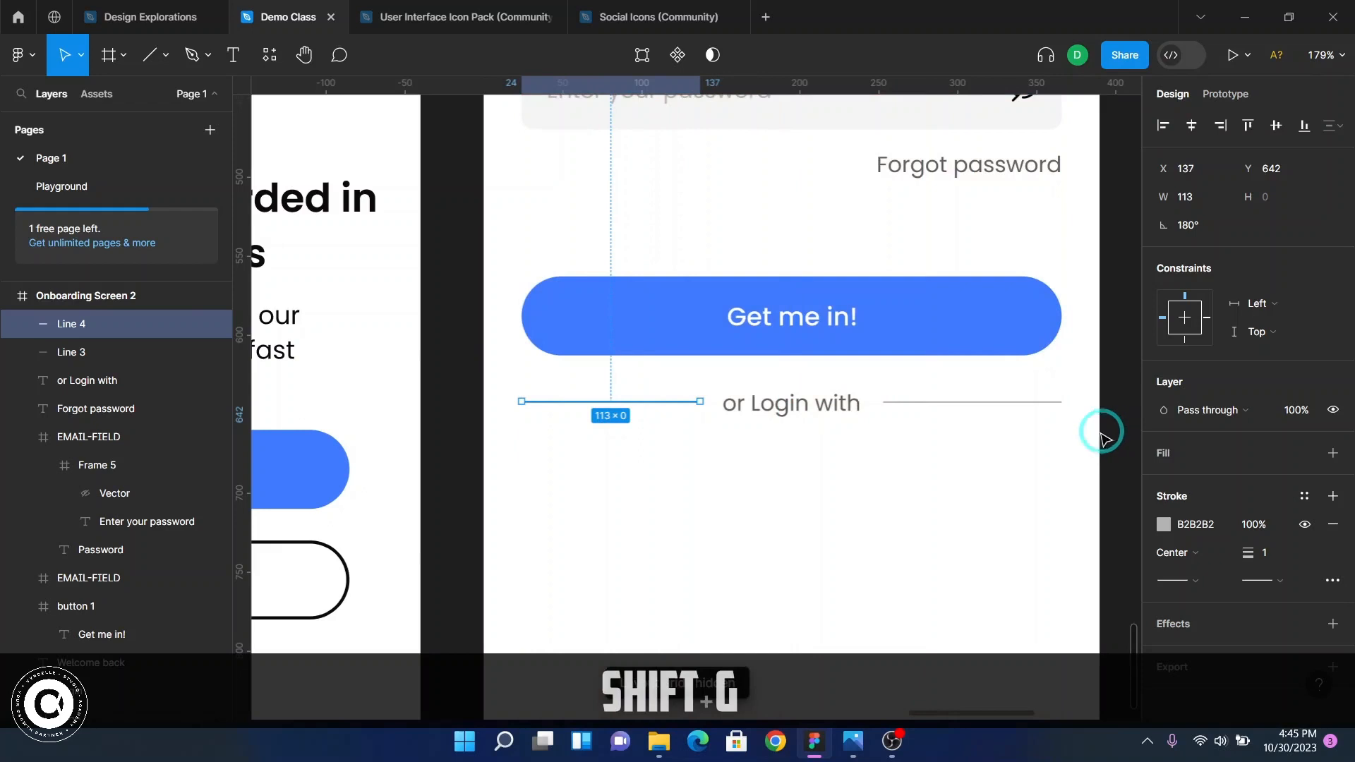
- Wrap both divider lines and the "or Login with" text on Onboarding Screen 2 in a frame
drag(1109, 432, 512, 384)
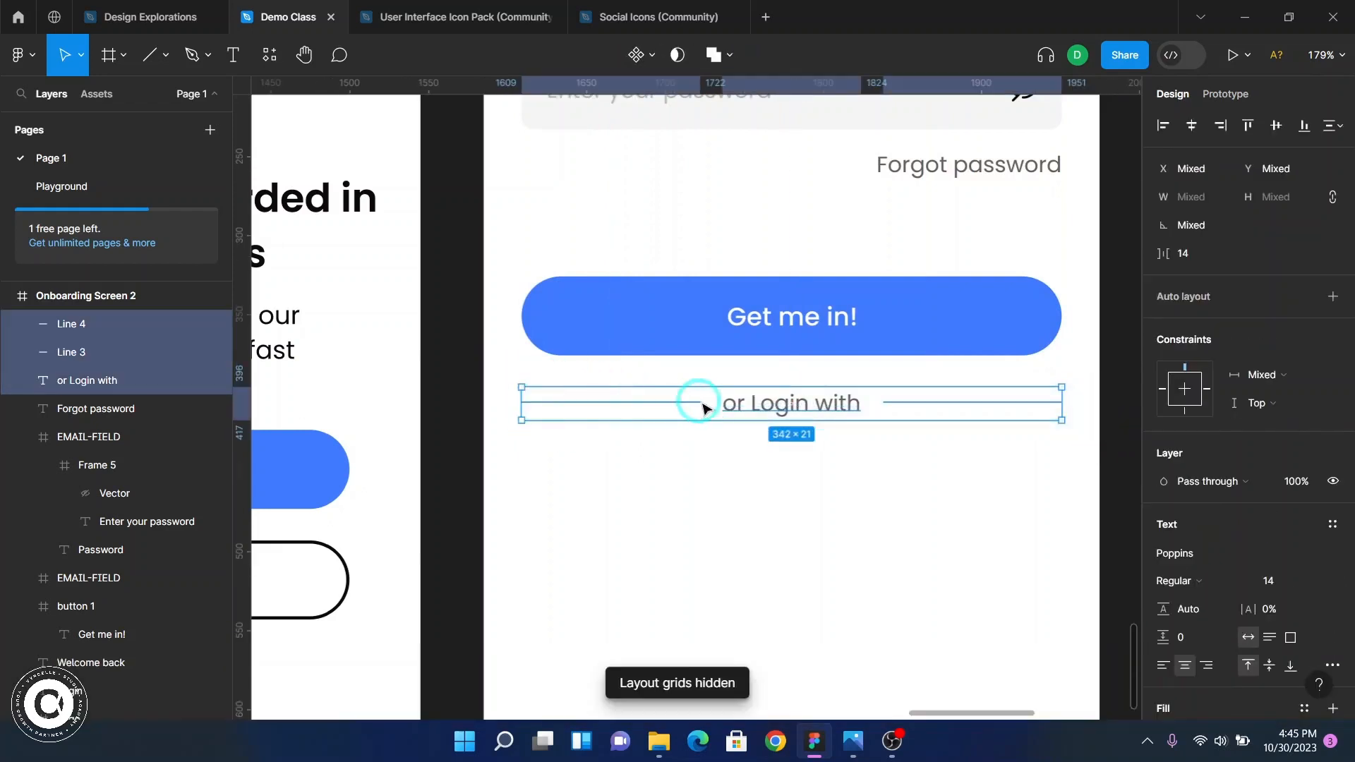
right_click(760, 401)
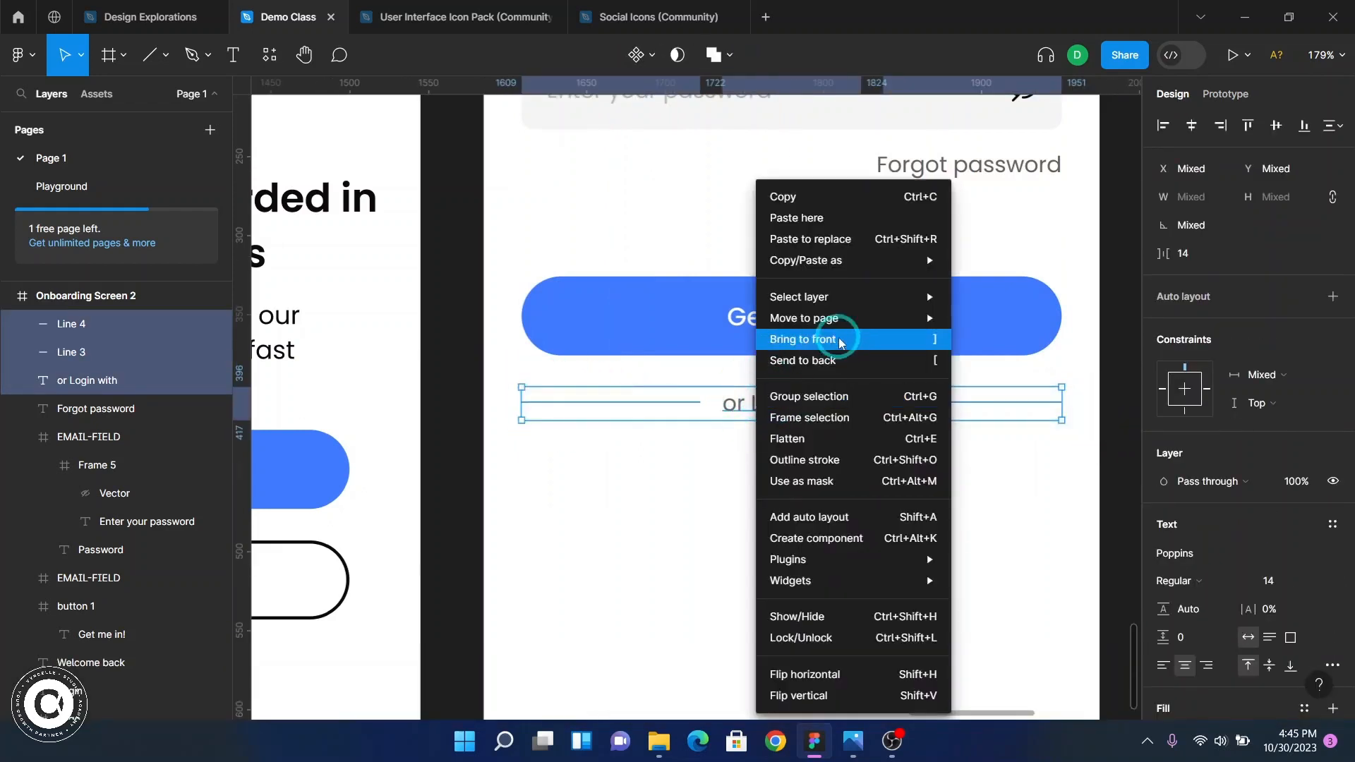
click(819, 422)
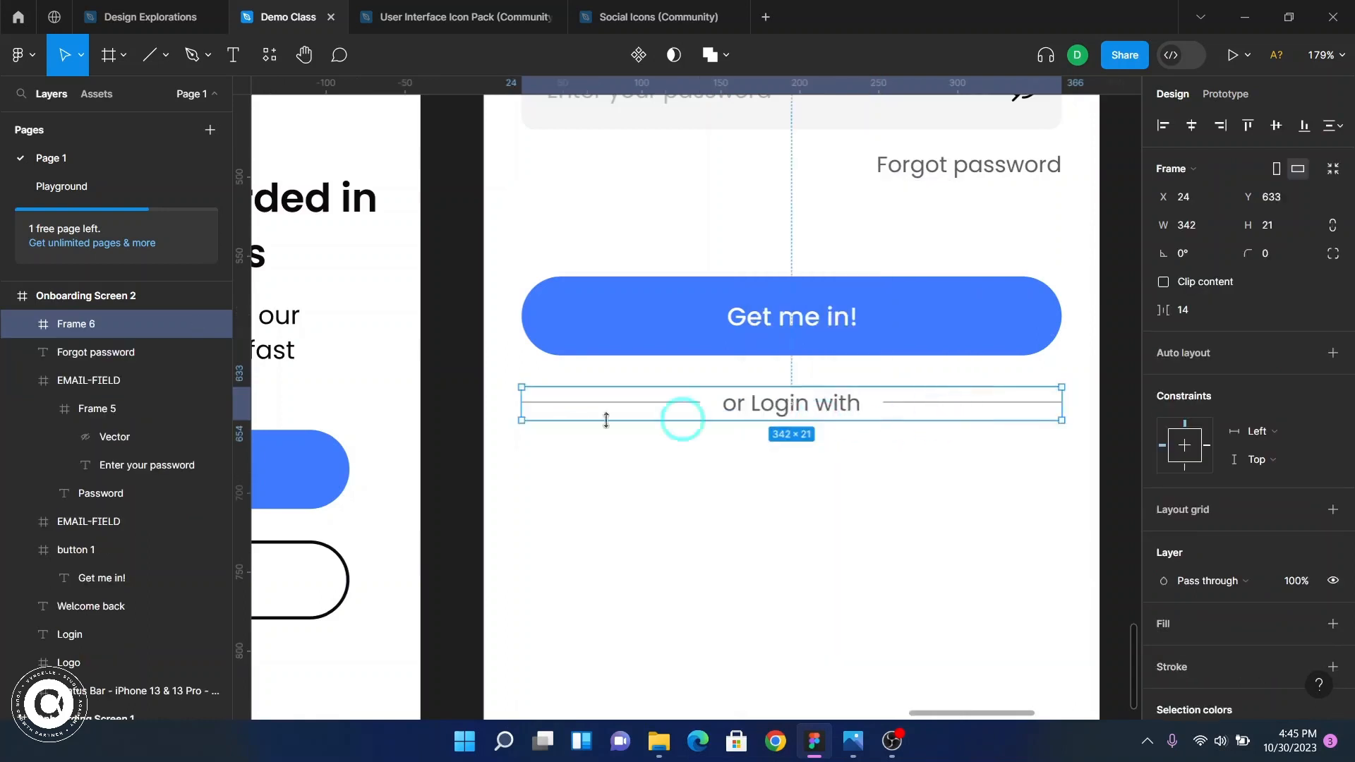
- Align the two lines and the "or Login with" text inside the new frame to their vertical centers
click(23, 323)
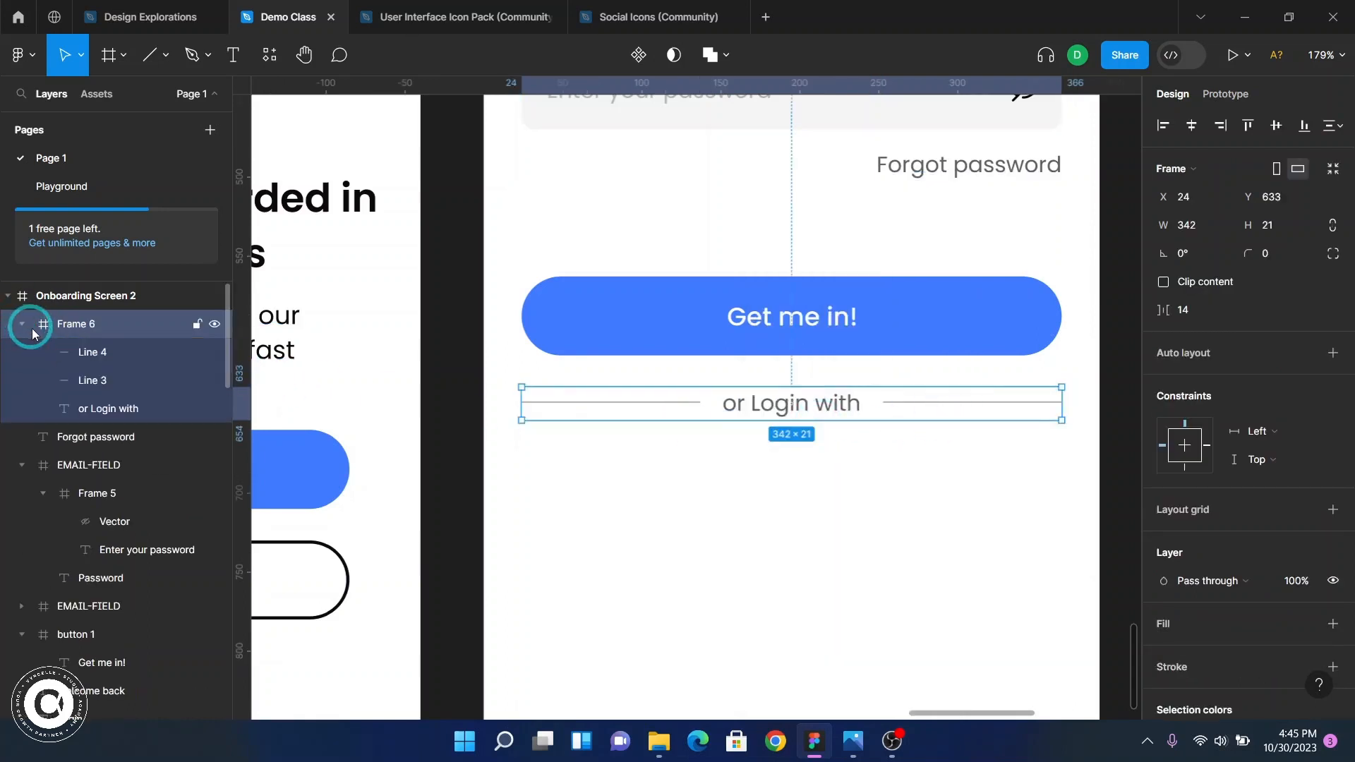
click(99, 351)
shift+click(118, 404)
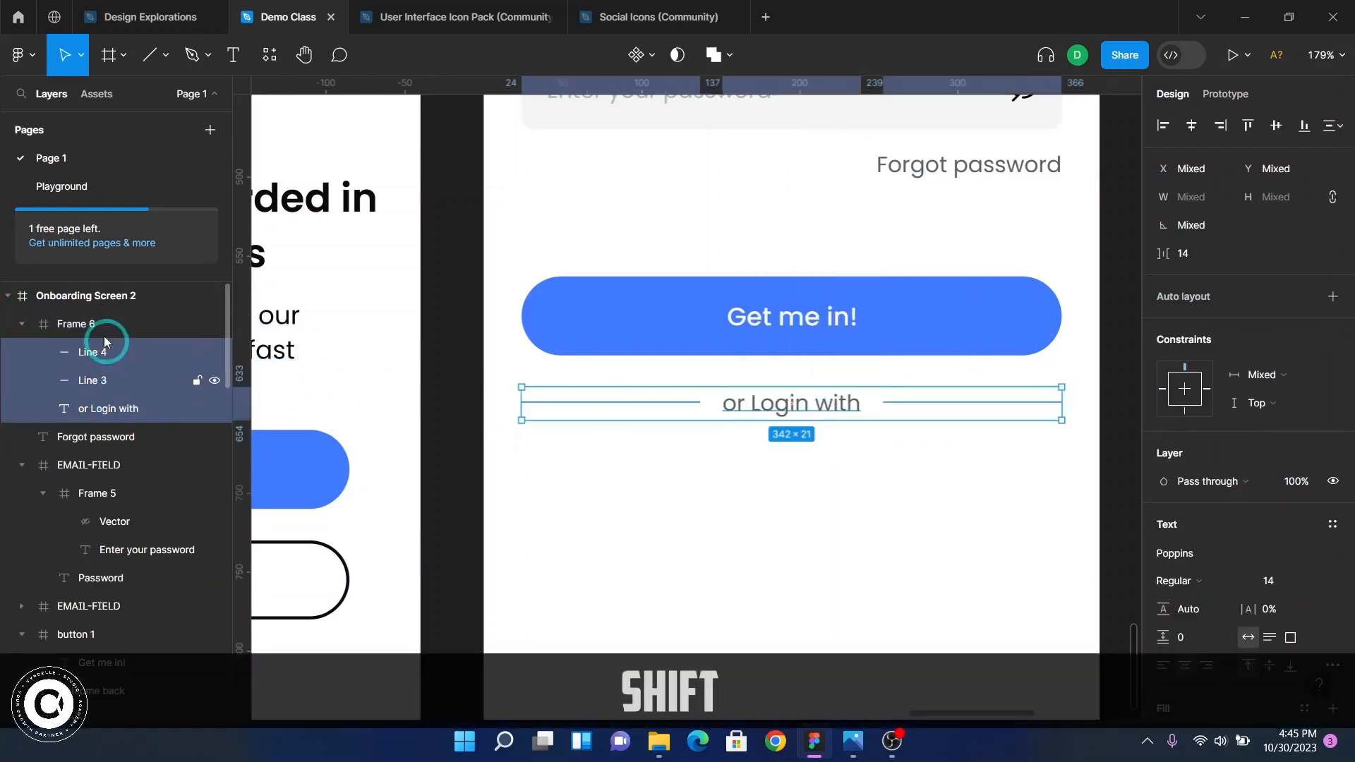
shift+click(100, 326)
key(F2)
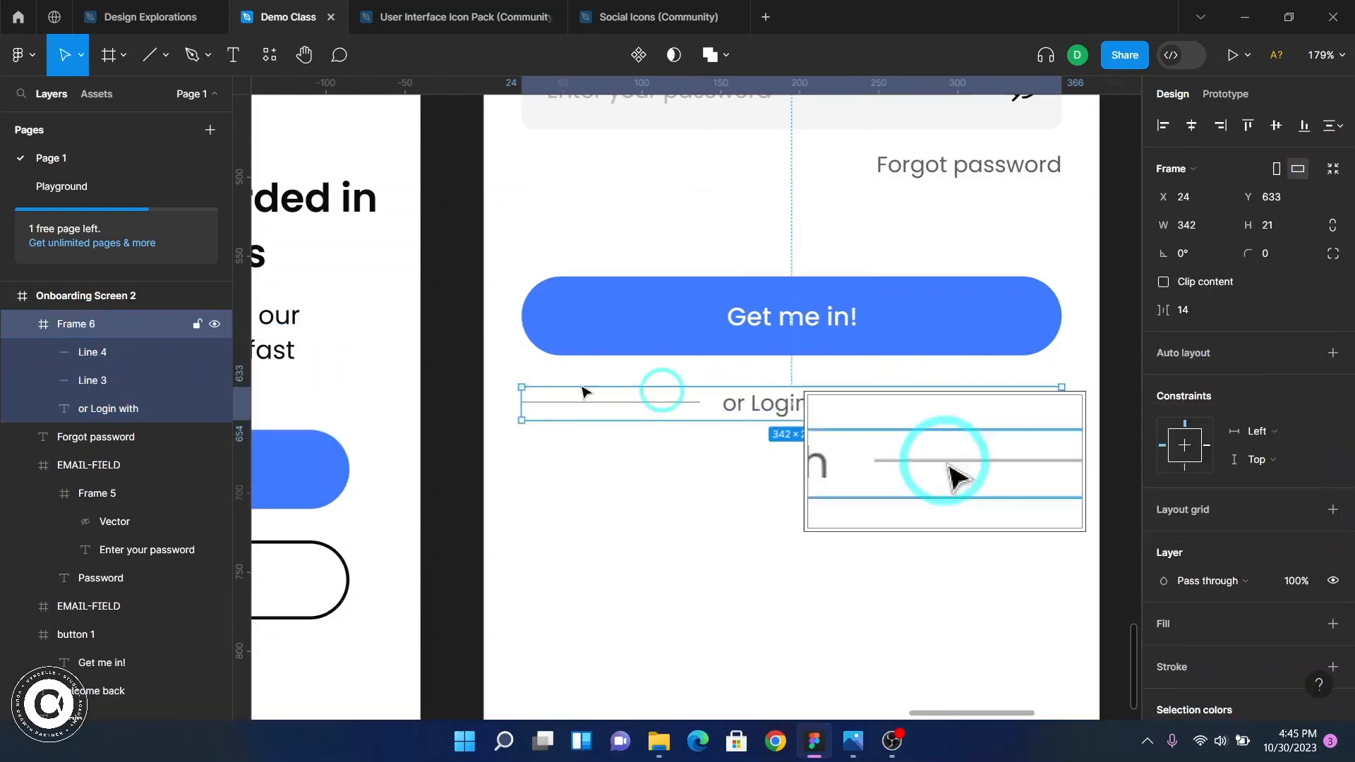
click(111, 358)
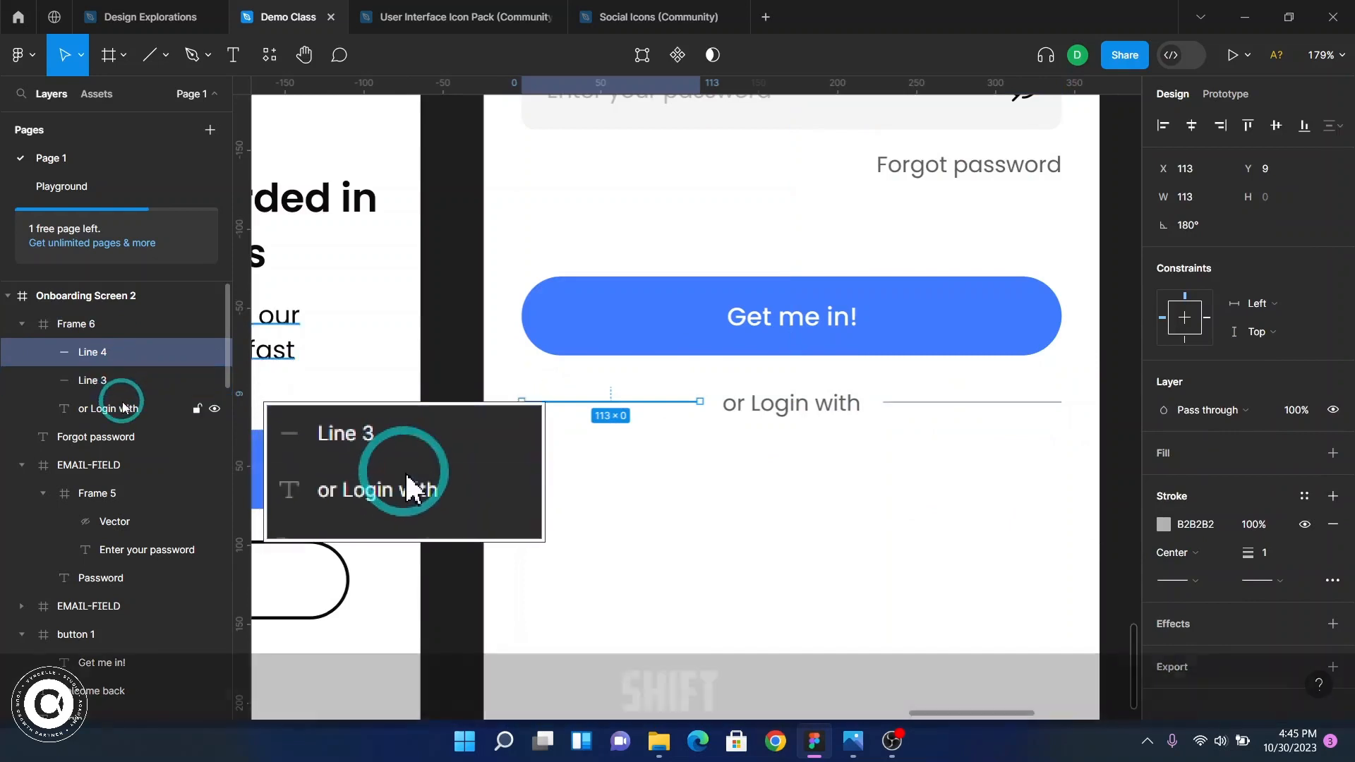
shift+click(116, 406)
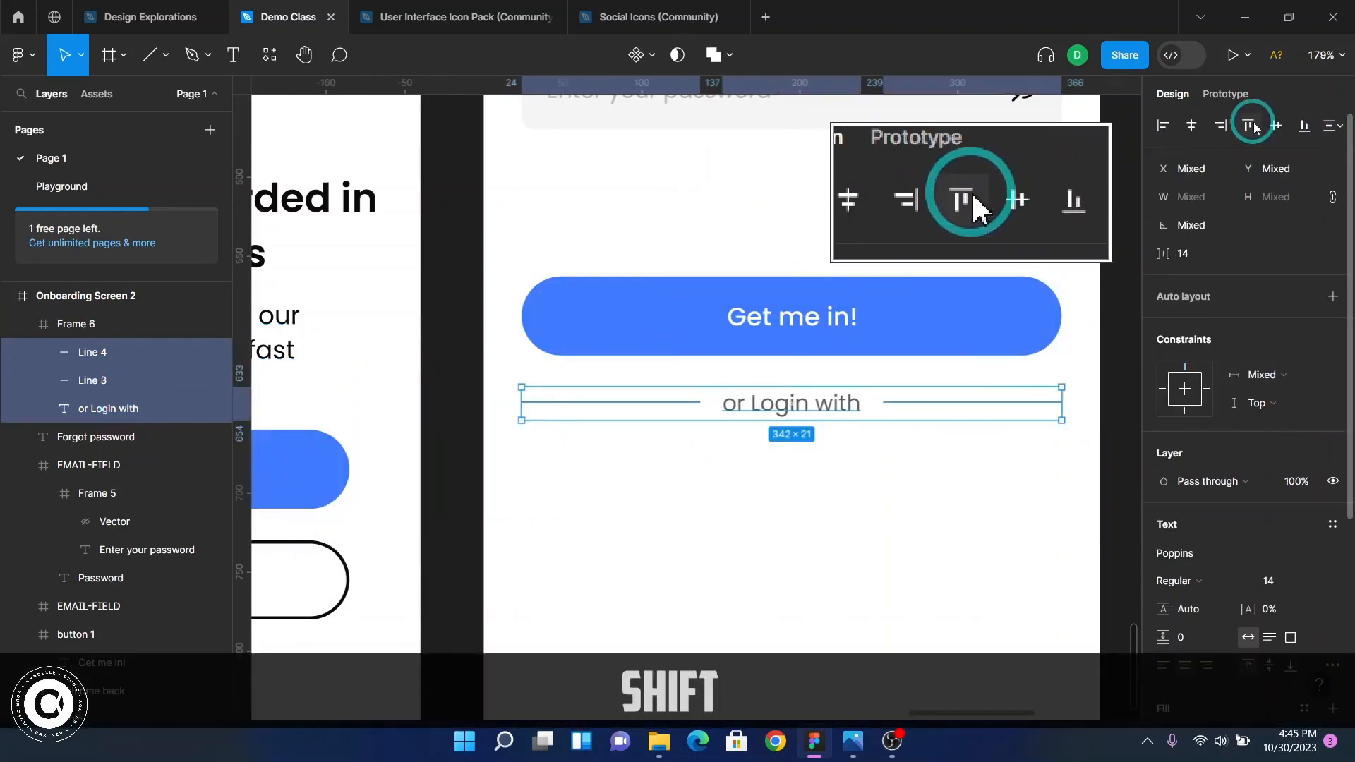
click(1277, 127)
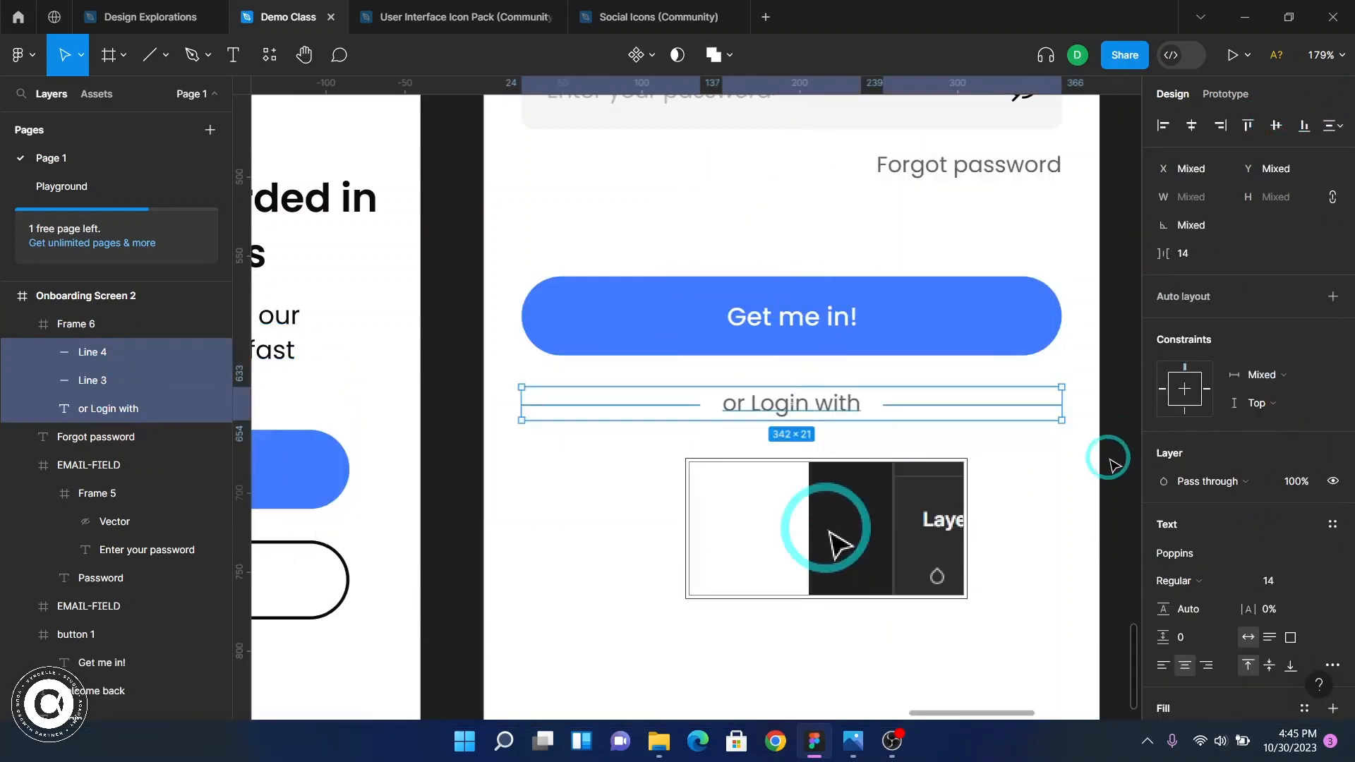
click(886, 453)
- Rename the frame holding the two divider lines and "or Login with" text to "Alternative Login Label"
click(76, 324)
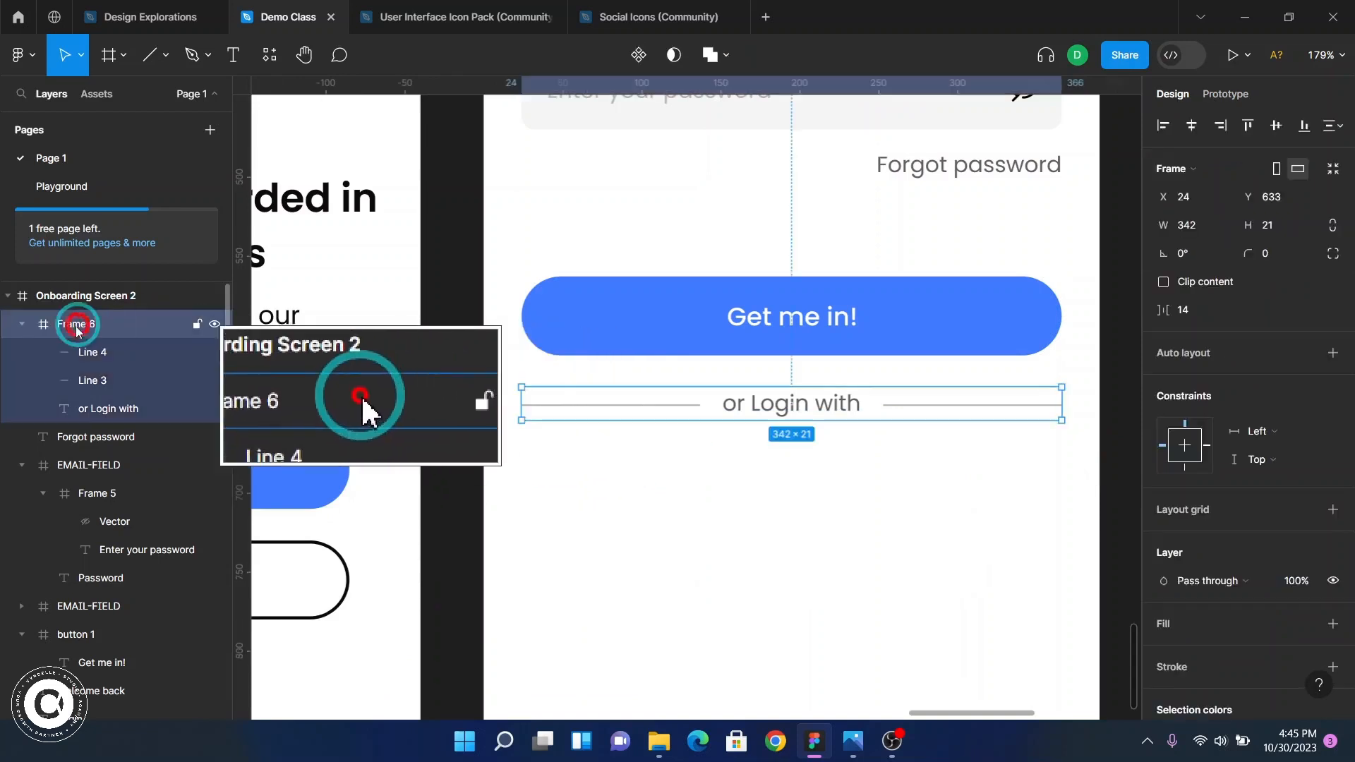
click(22, 324)
double_click(73, 324)
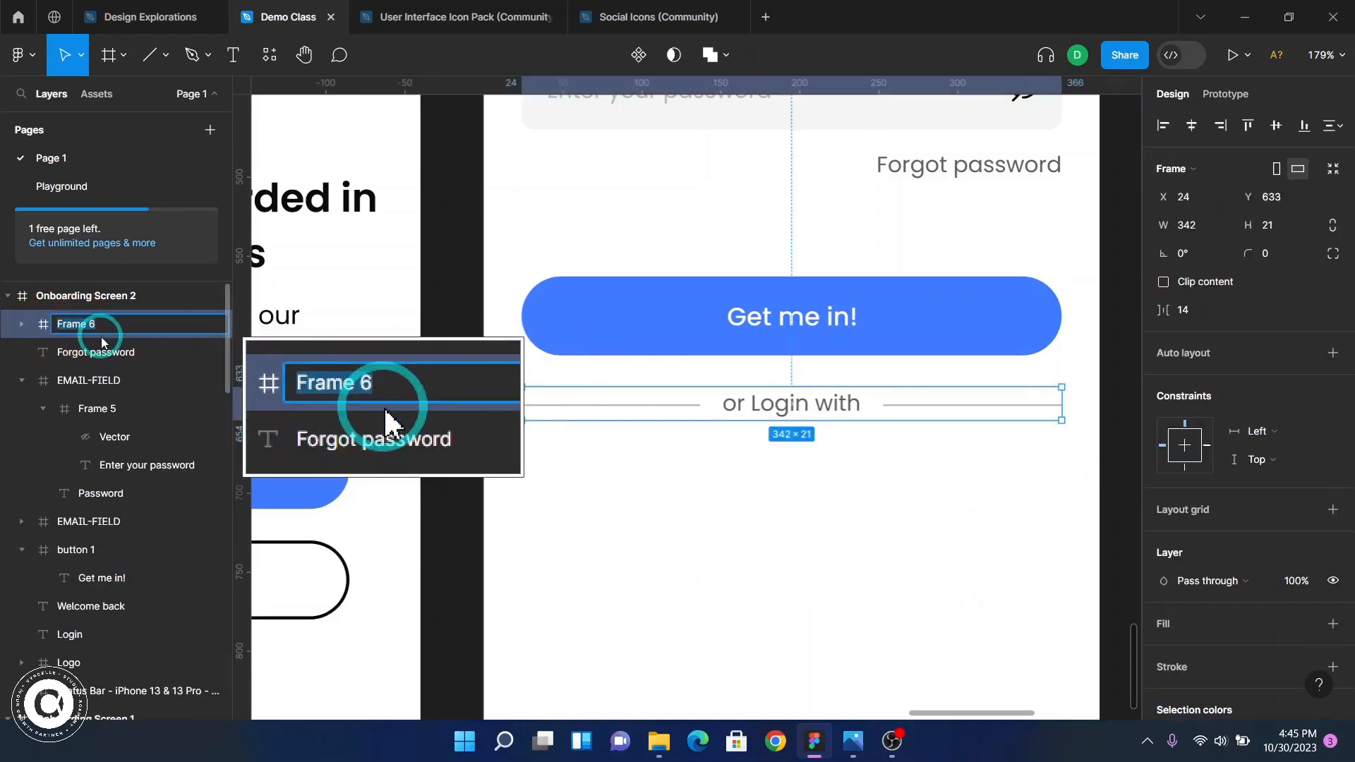
text(A)
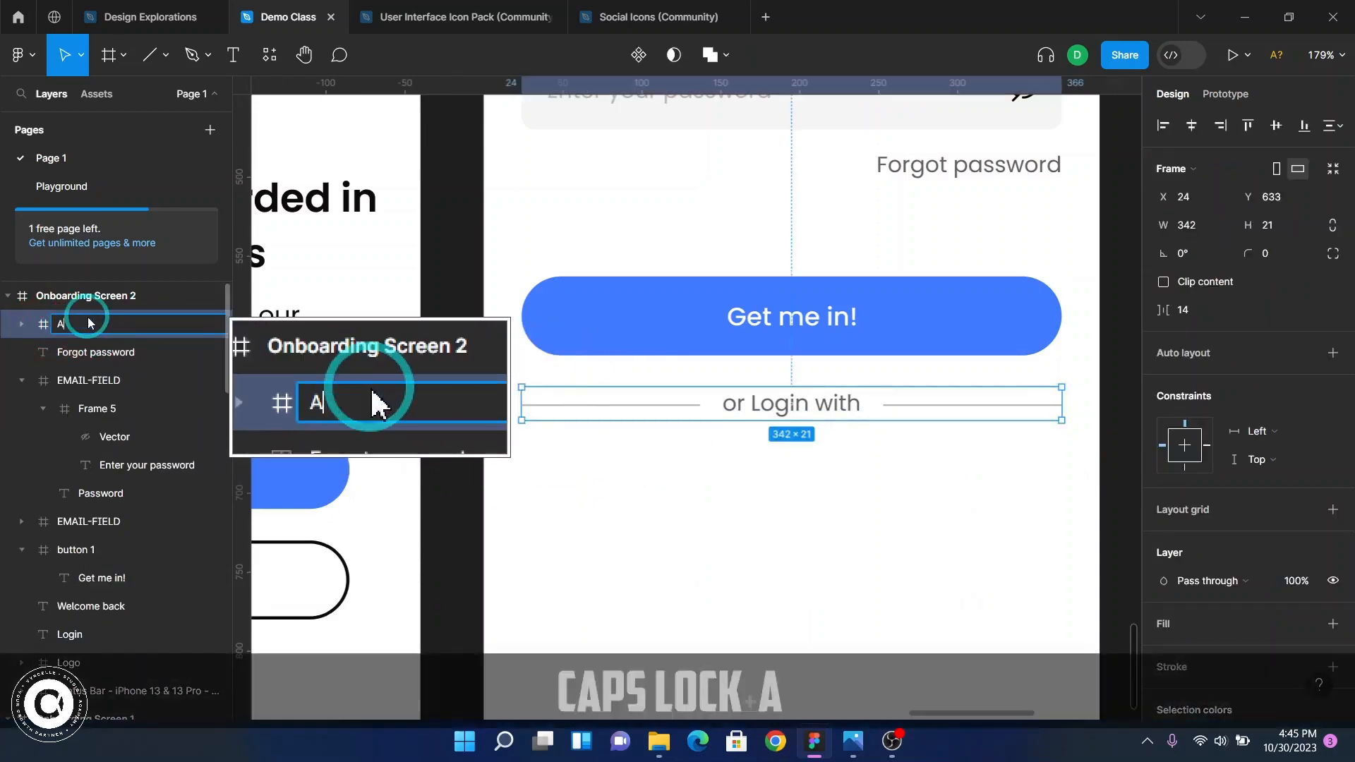
text(lterna)
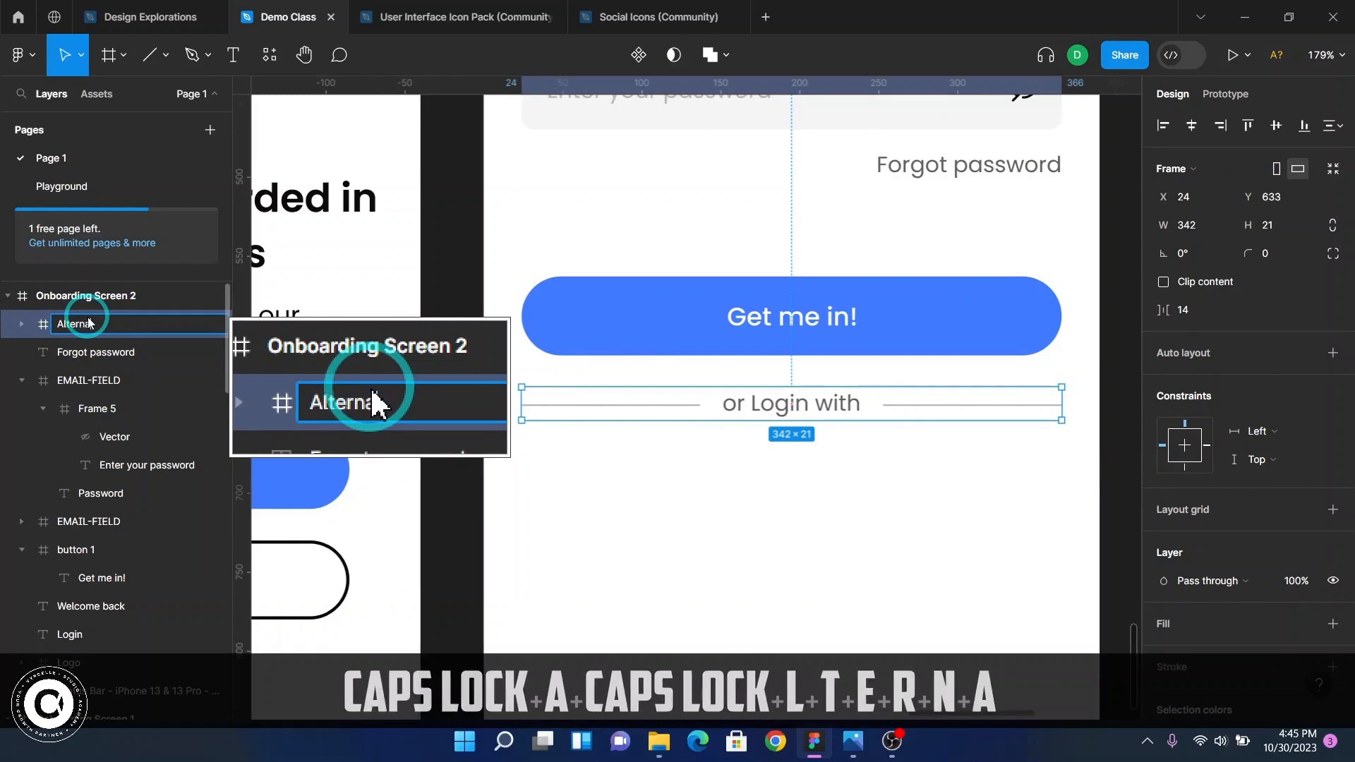
text(tive Logi)
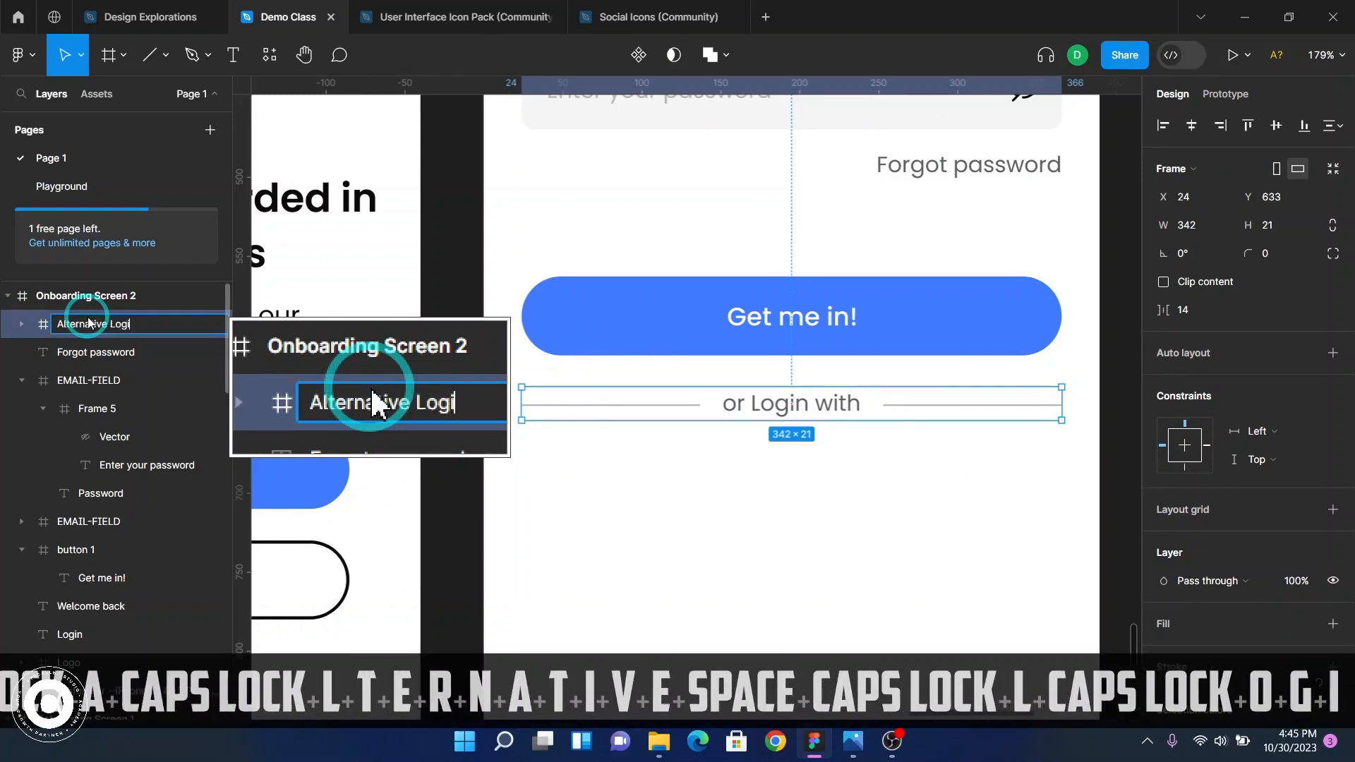
text(n L)
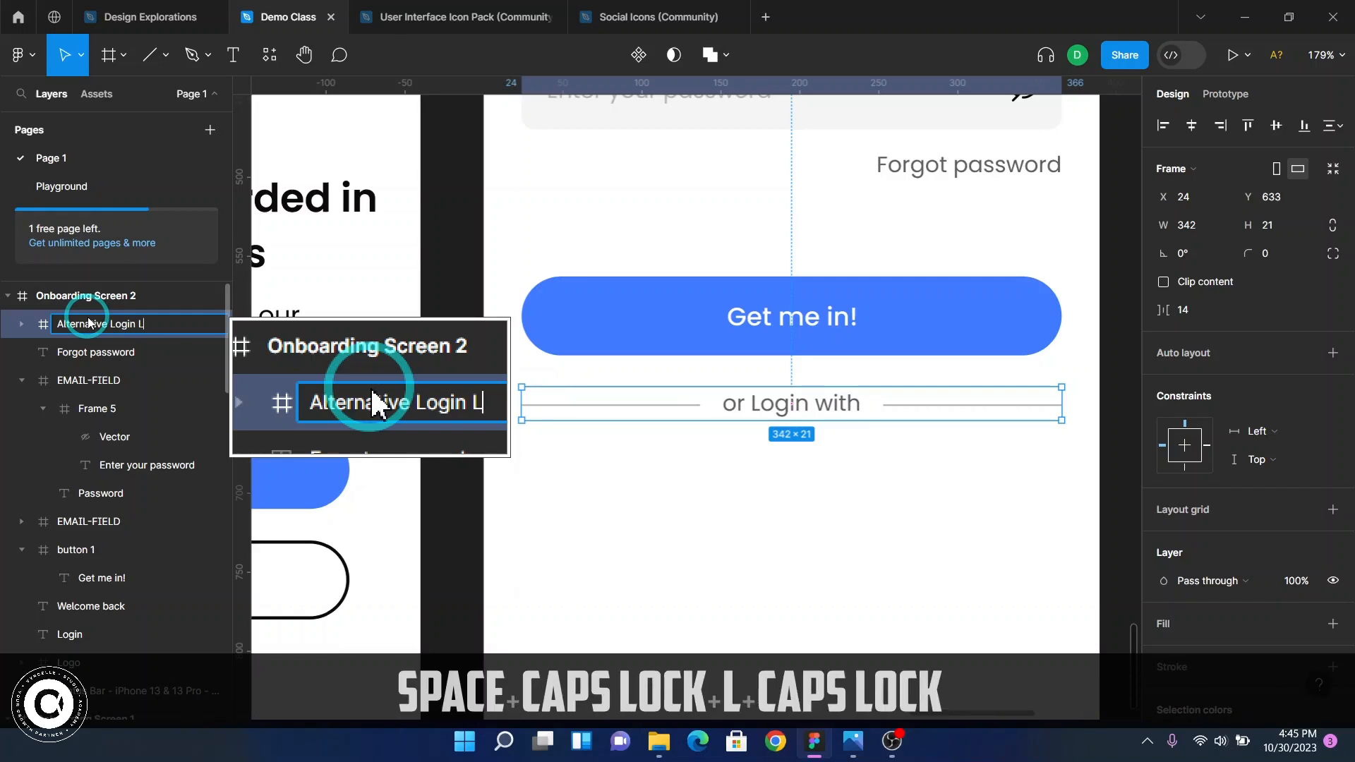
text(able)
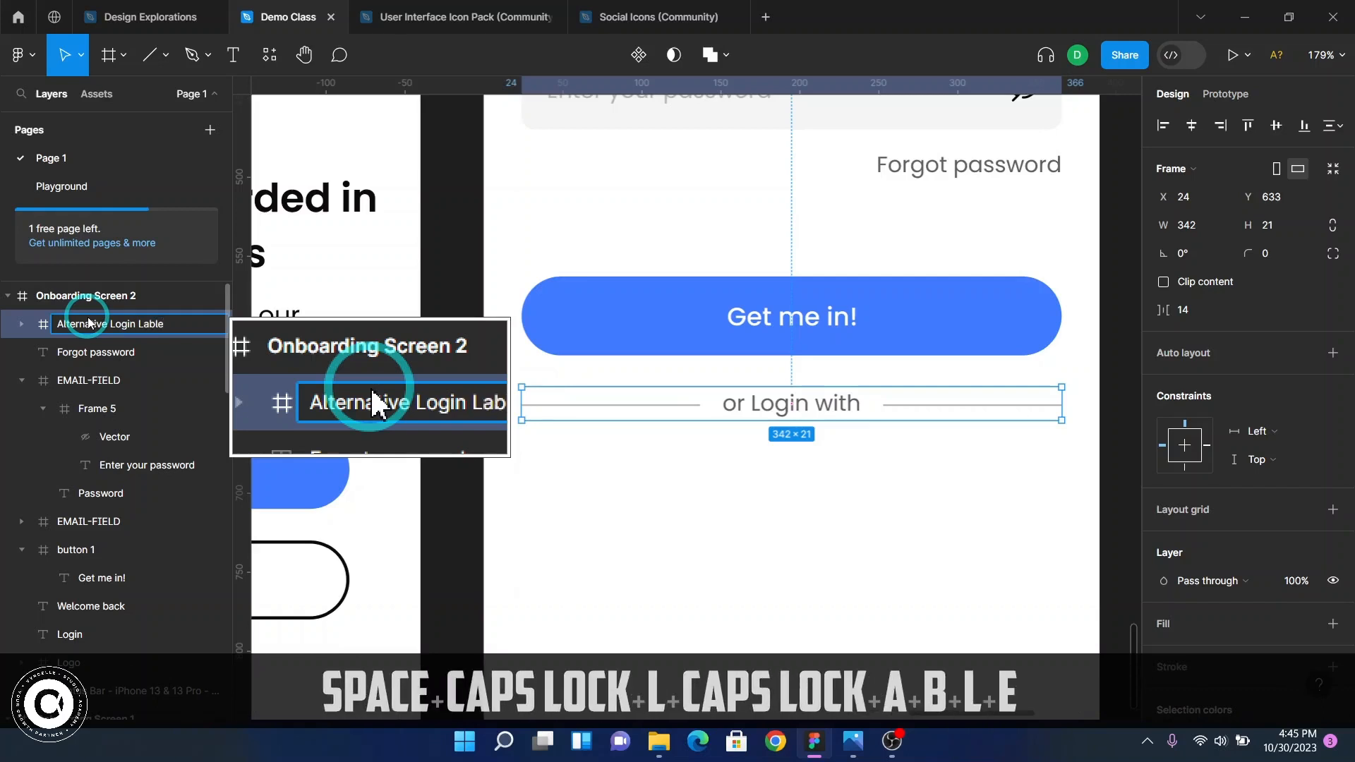
key(BackSpace)
key(BackSpace)
text(el)
key(Return)
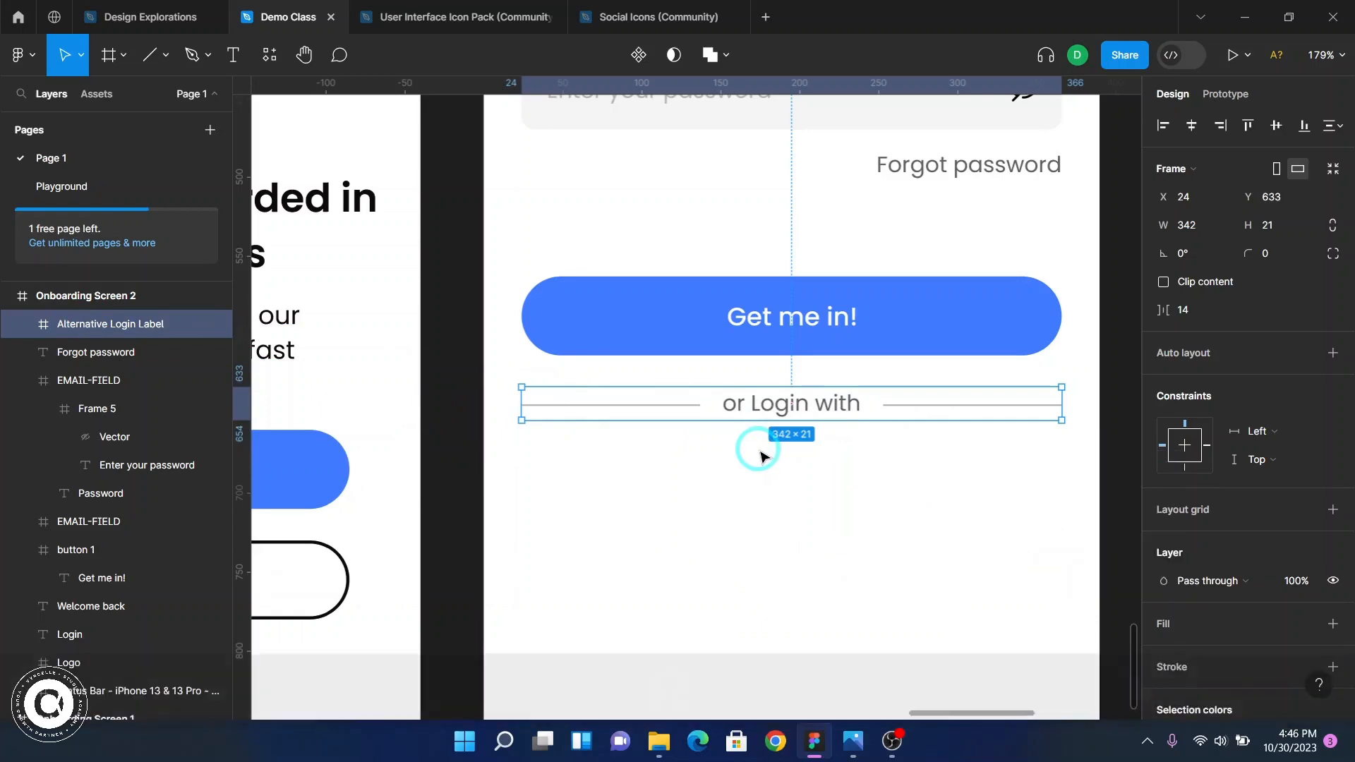
- Examine the social login buttons below "or Login with" on the reference login screen and compare them with Onboarding Screen 2
click(763, 485)
scroll(769, 493, down, 1)
scroll(769, 493, down, 5)
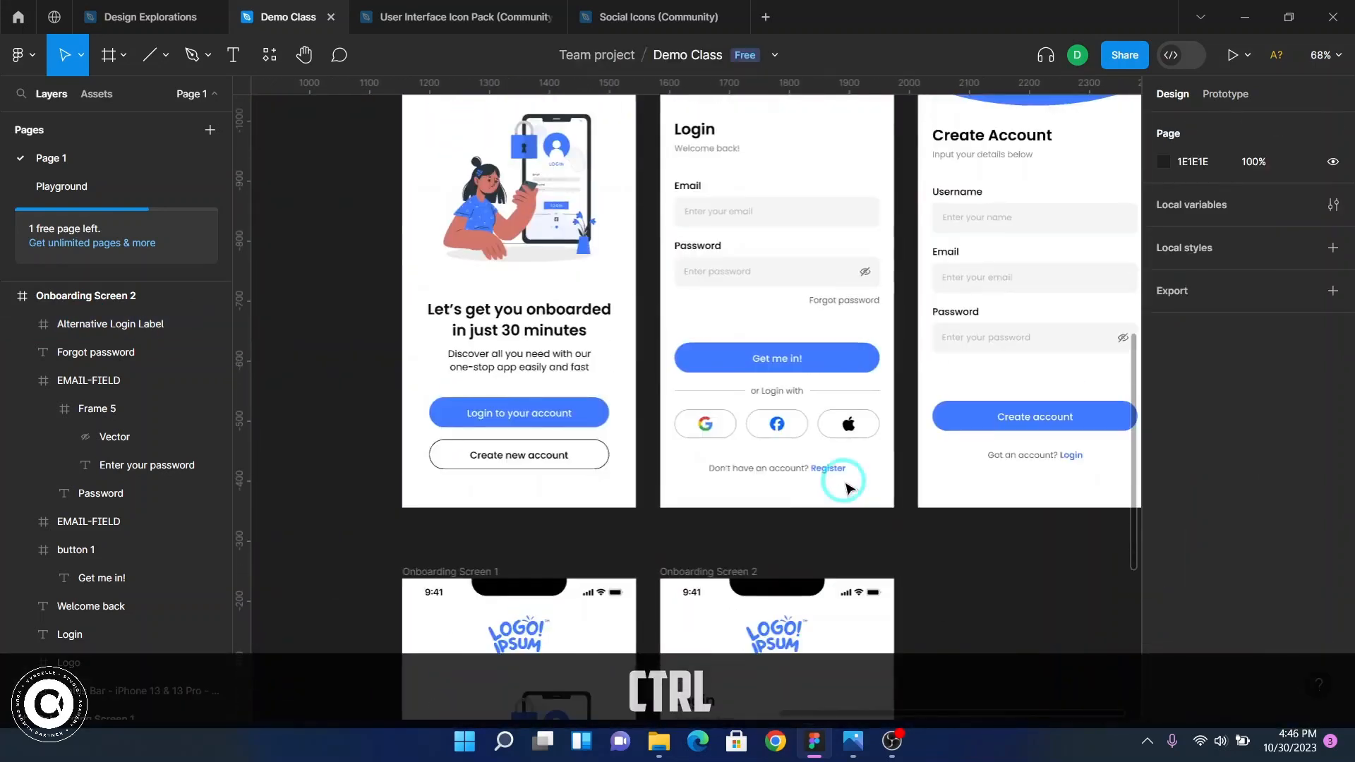
scroll(710, 457, up, 2)
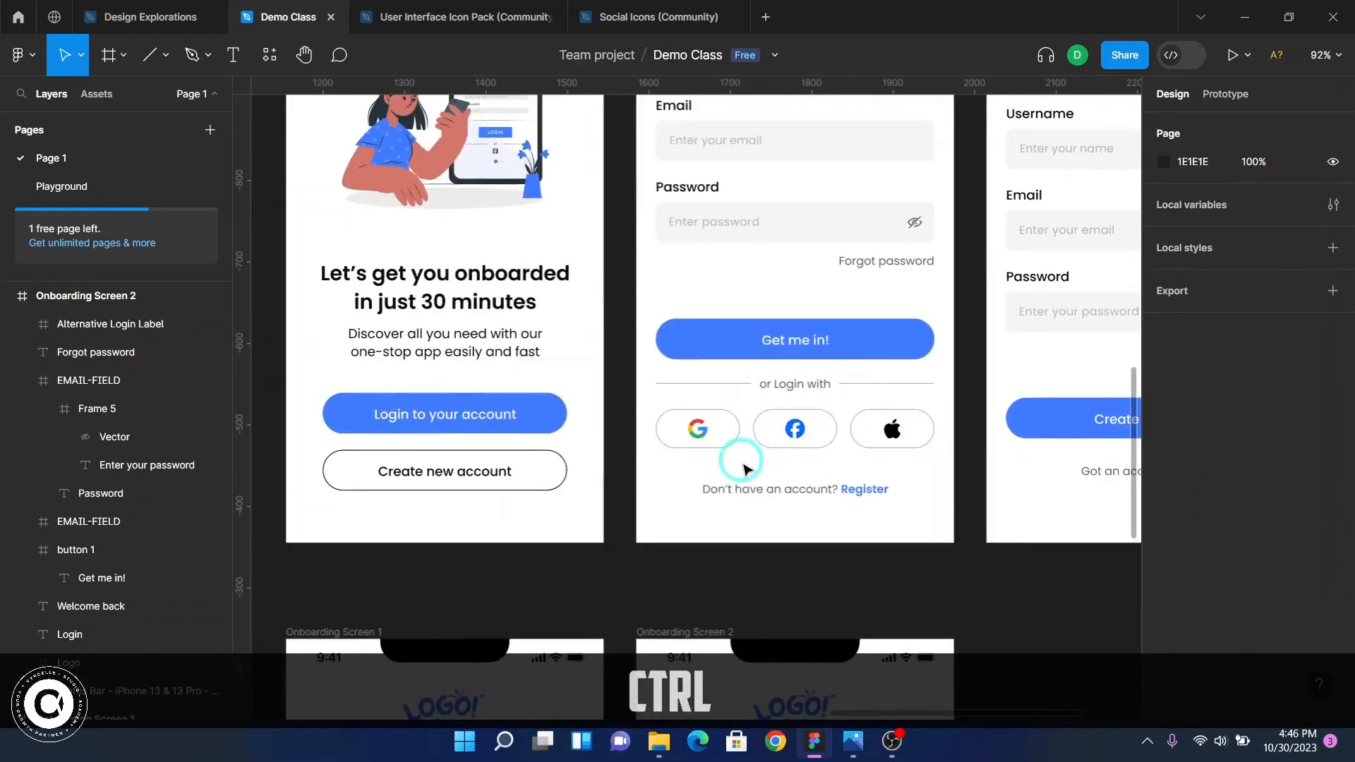
scroll(774, 494, up, 4)
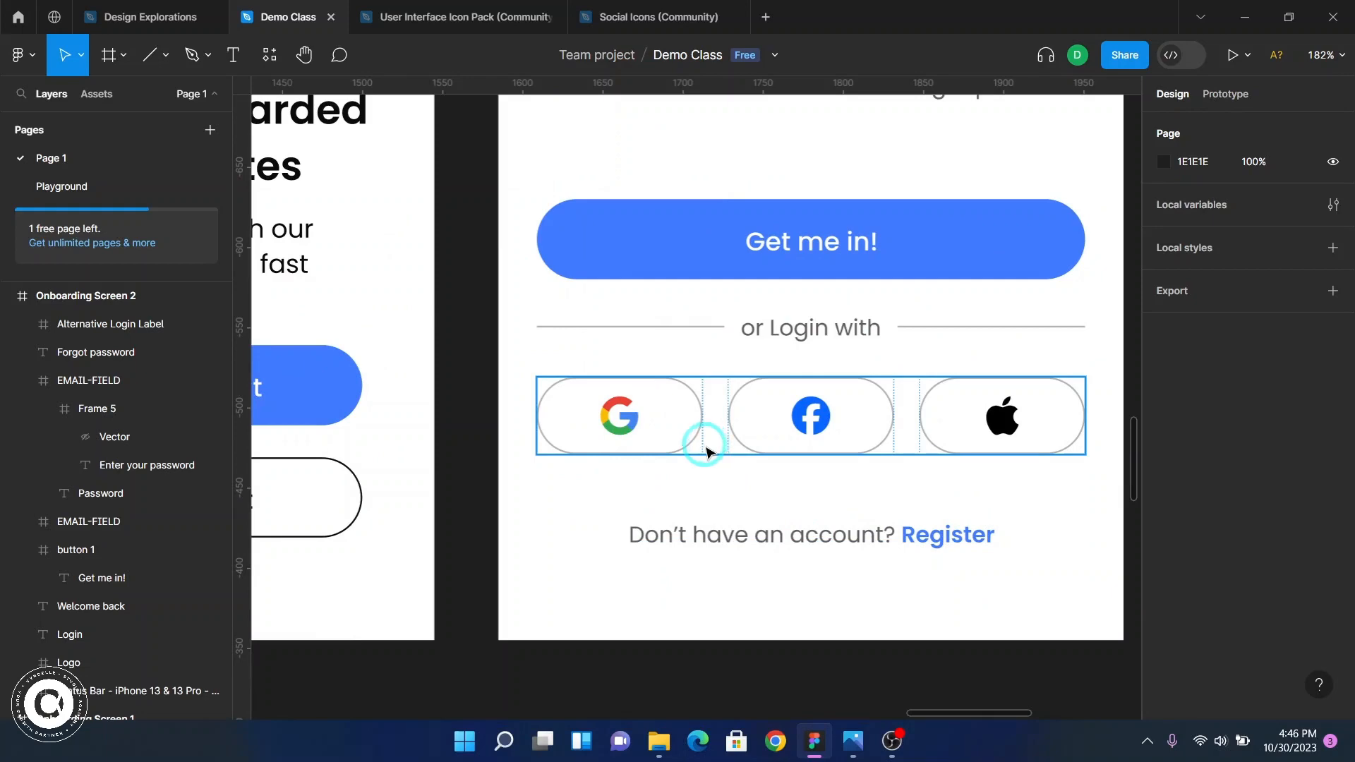
scroll(657, 445, down, 5)
scroll(653, 445, down, 6)
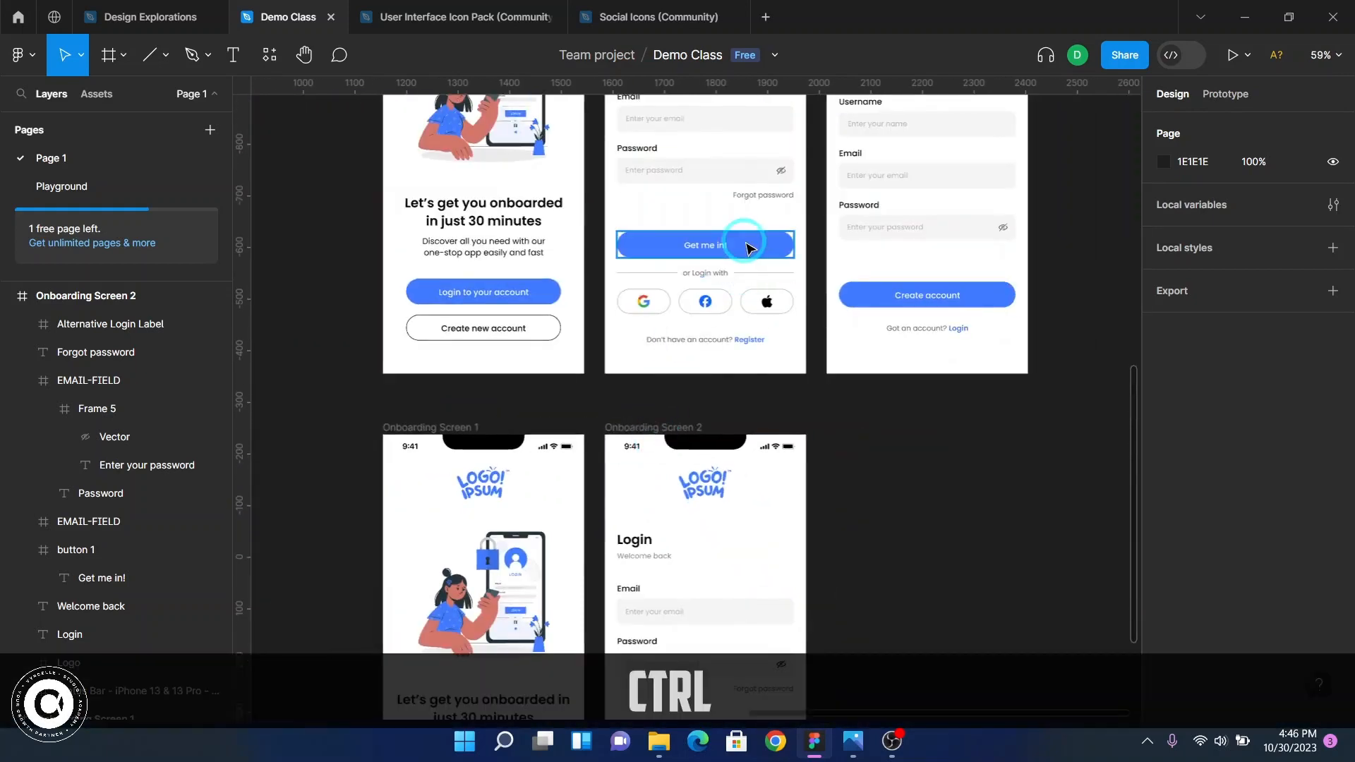
scroll(738, 423, down, 5)
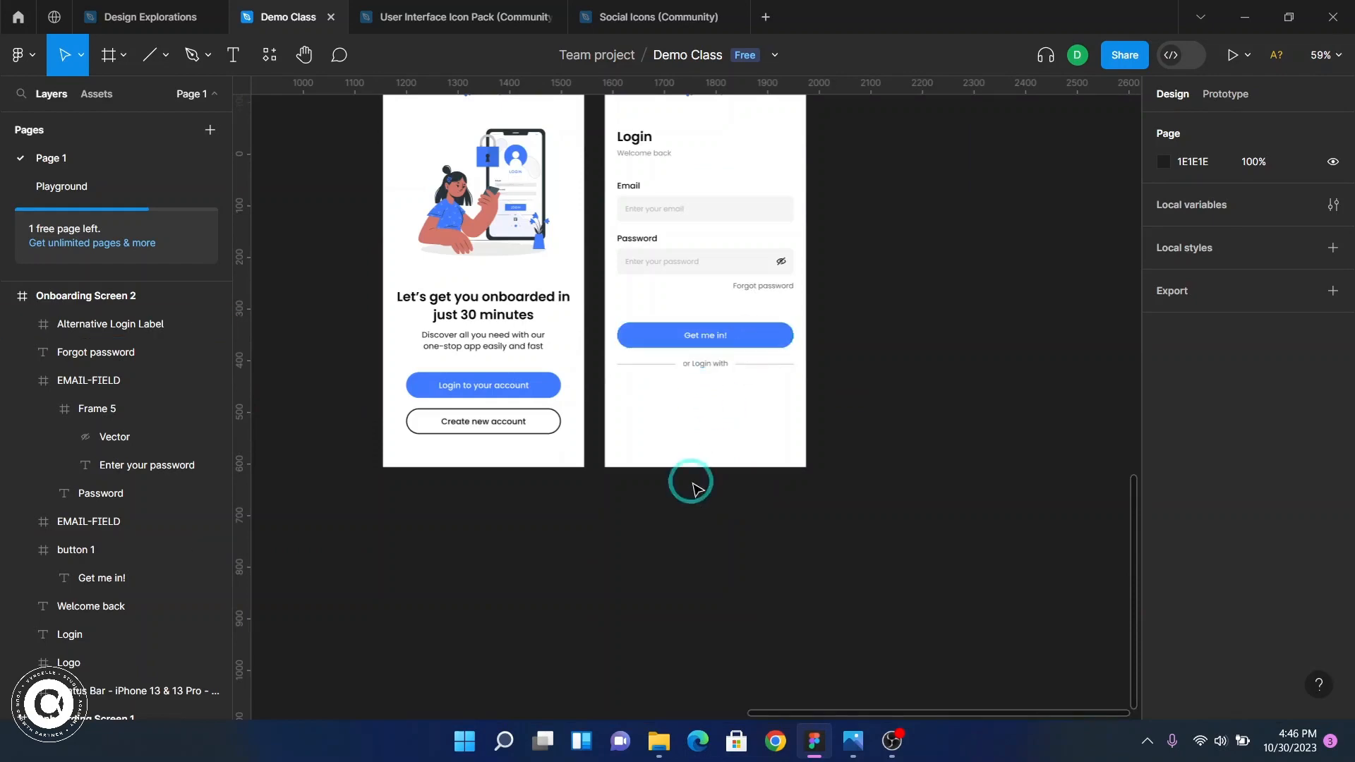
- Duplicate the "Get me in!" button on Onboarding Screen 2 and place the copy below "or Login with" at Y 674
scroll(670, 353, up, 8)
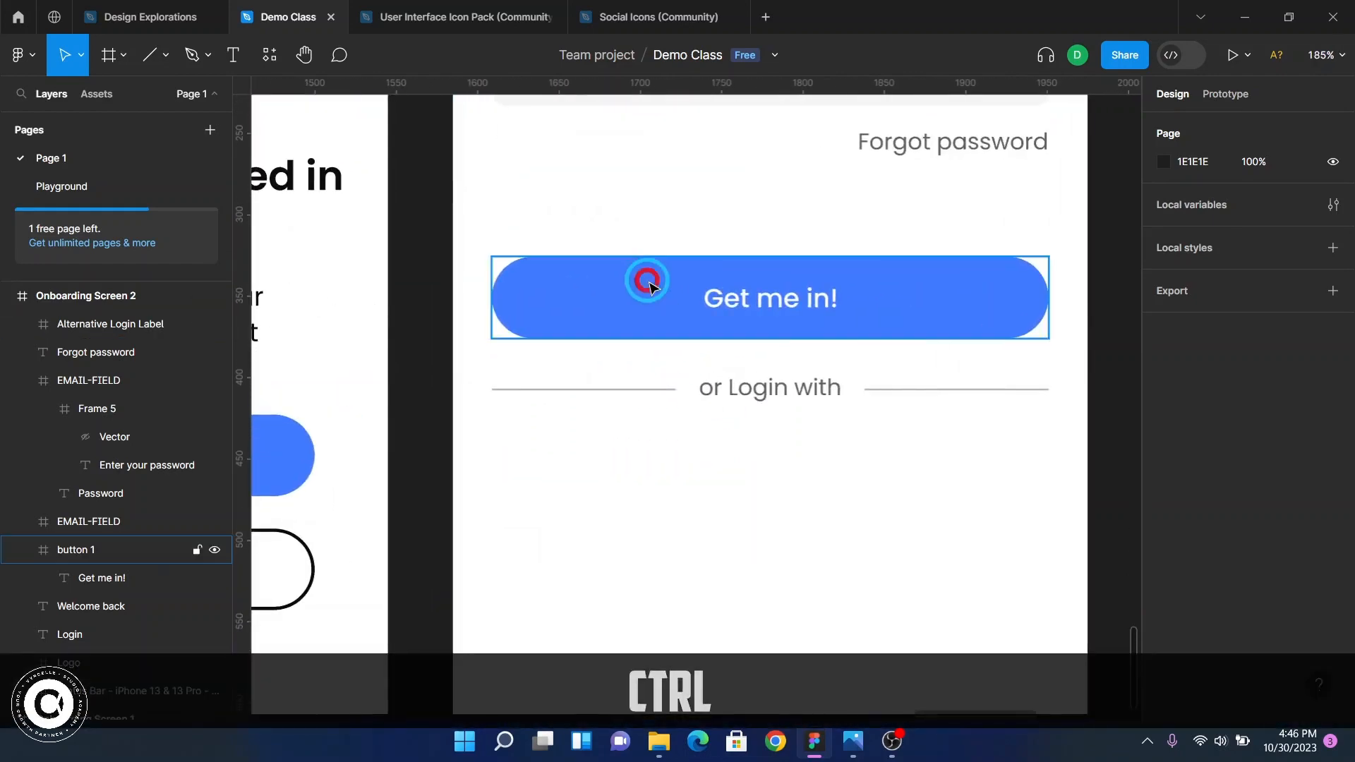
click(648, 282)
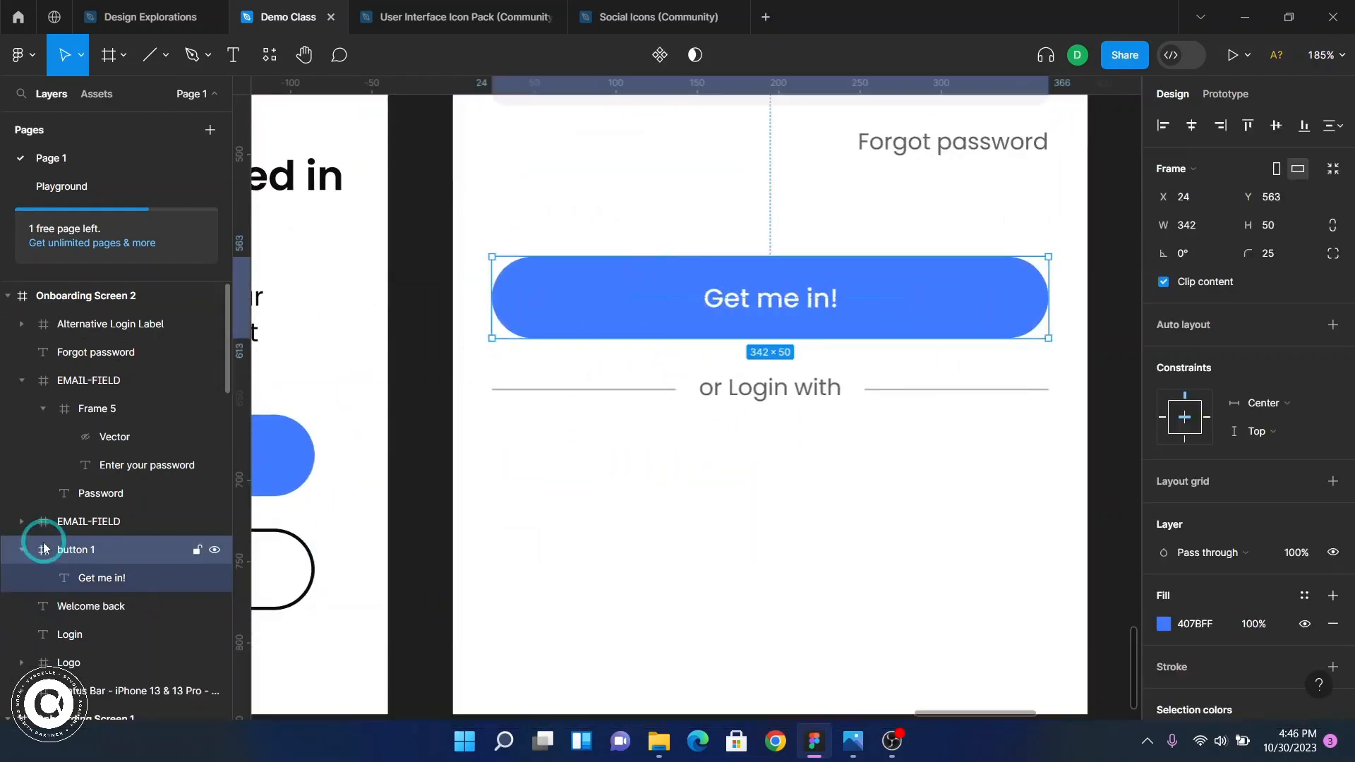
click(21, 550)
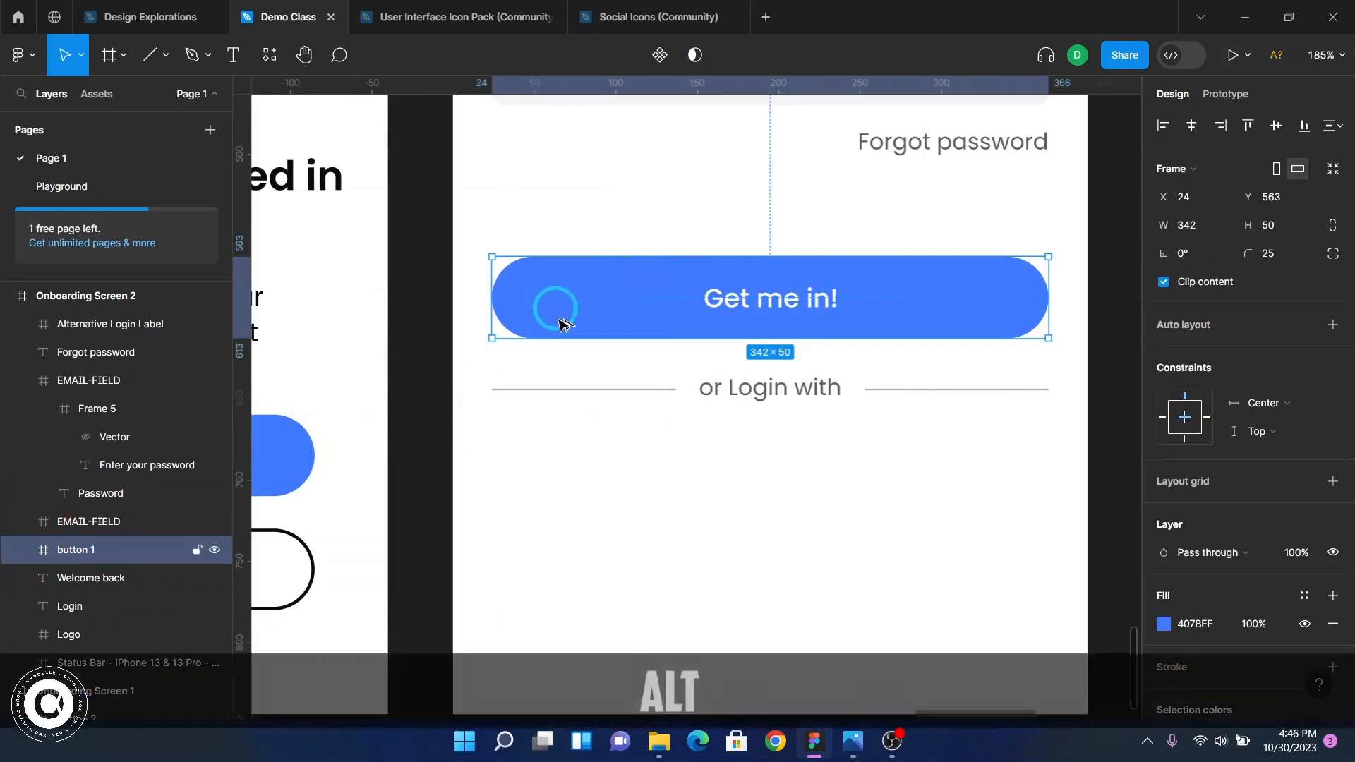
drag(553, 303, 594, 493)
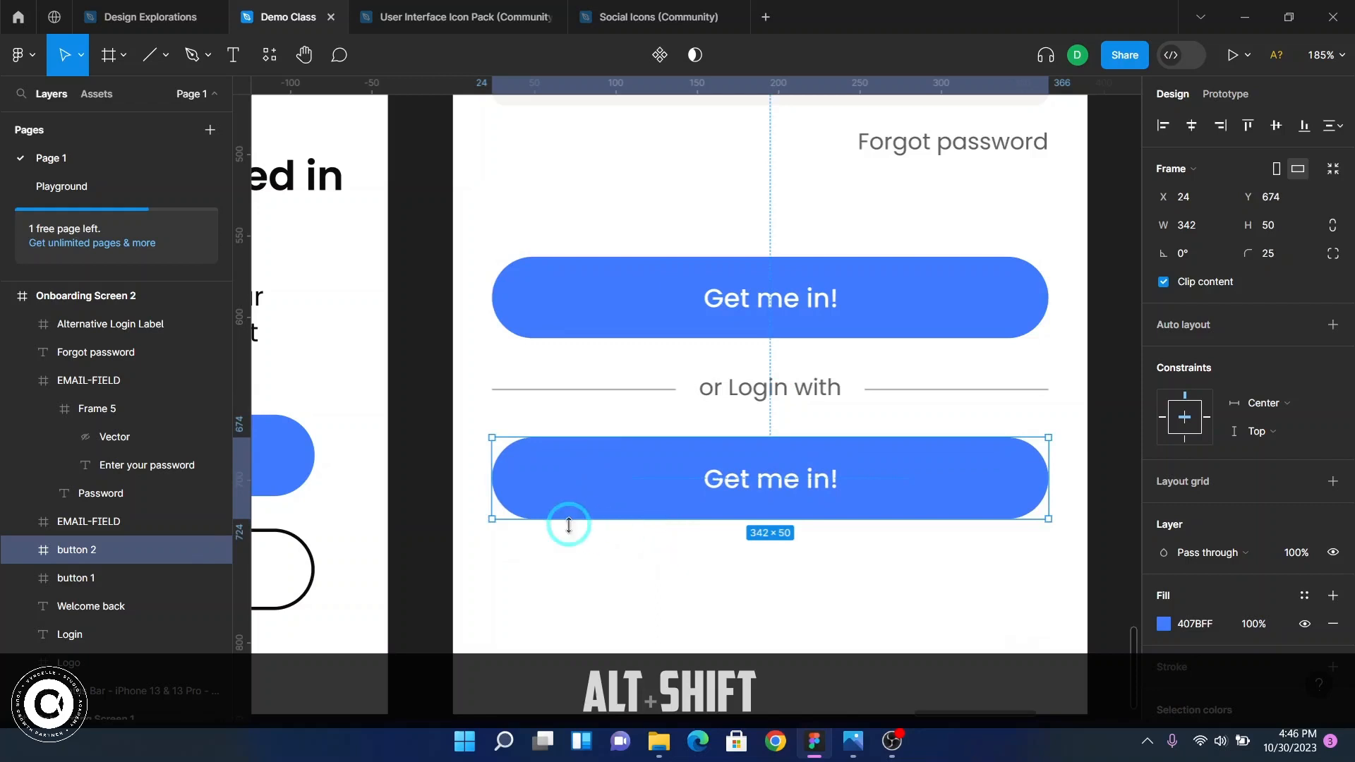
- Hide the blue fill of the duplicated button and delete its "Get me in!" text
click(1306, 625)
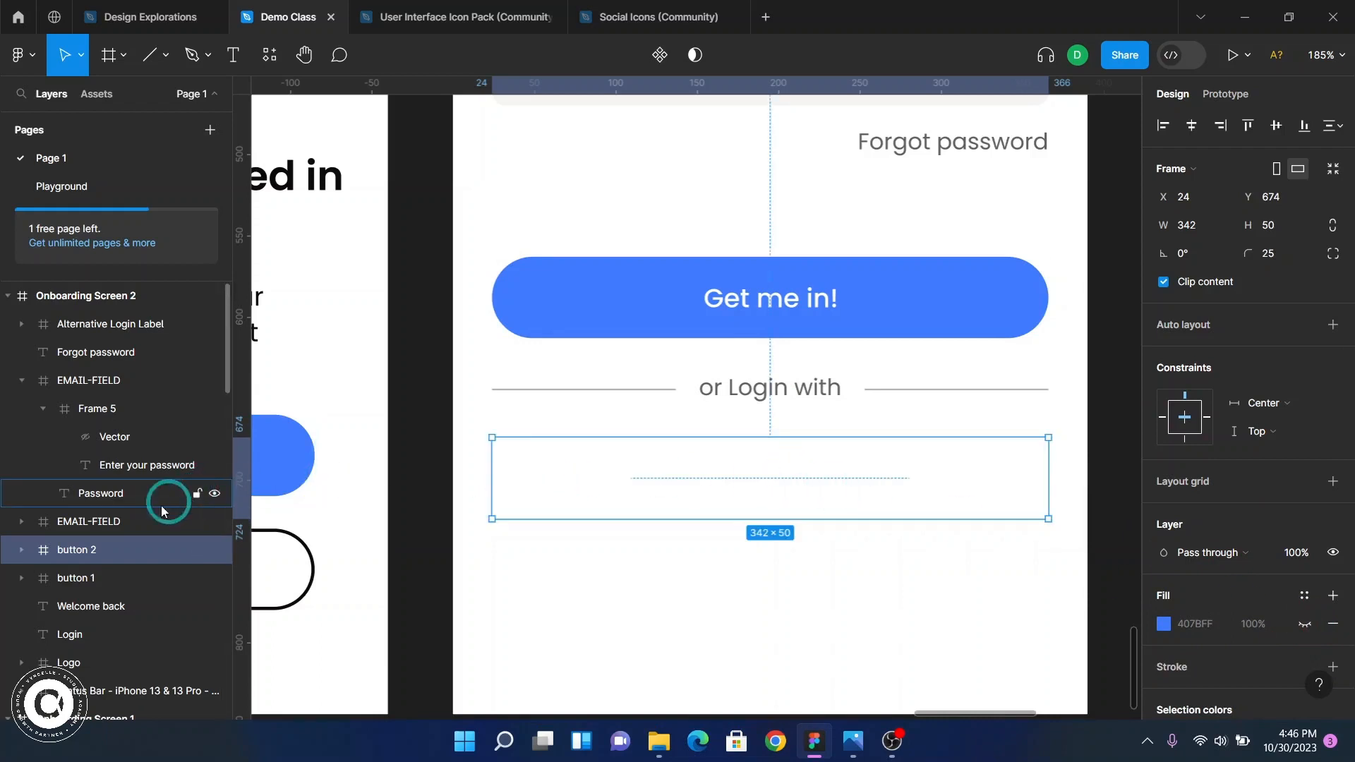
click(23, 555)
click(105, 579)
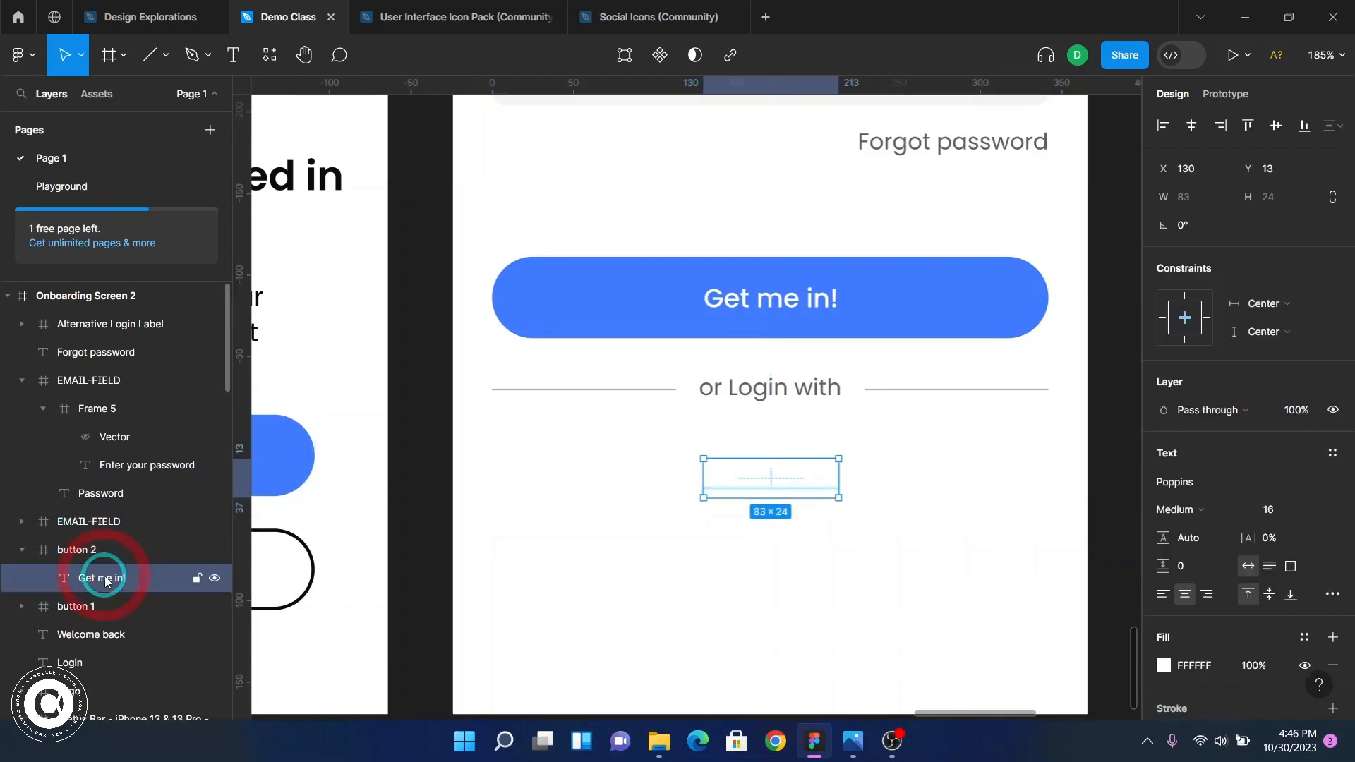
key(Delete)
click(104, 577)
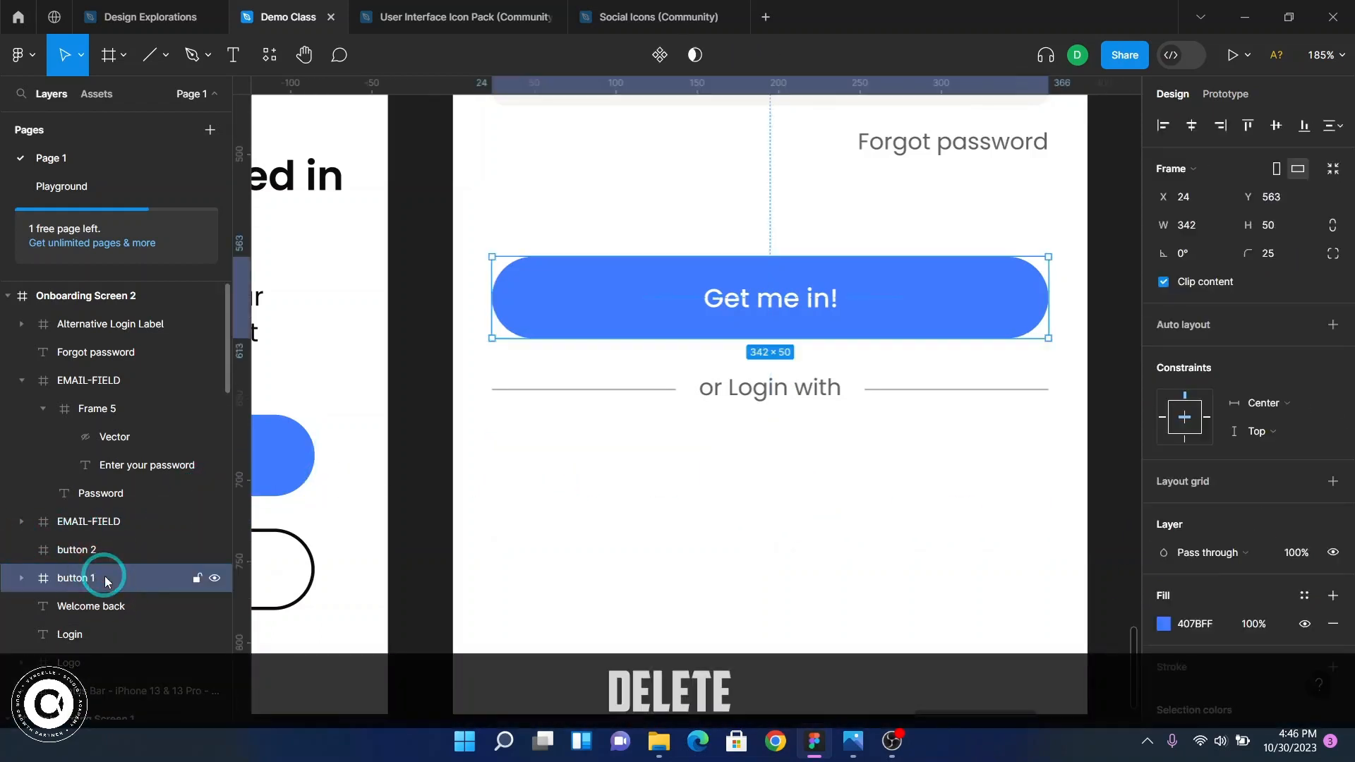
- Add a 1 px inside stroke to the empty button below "or Login with"
click(646, 462)
click(1148, 591)
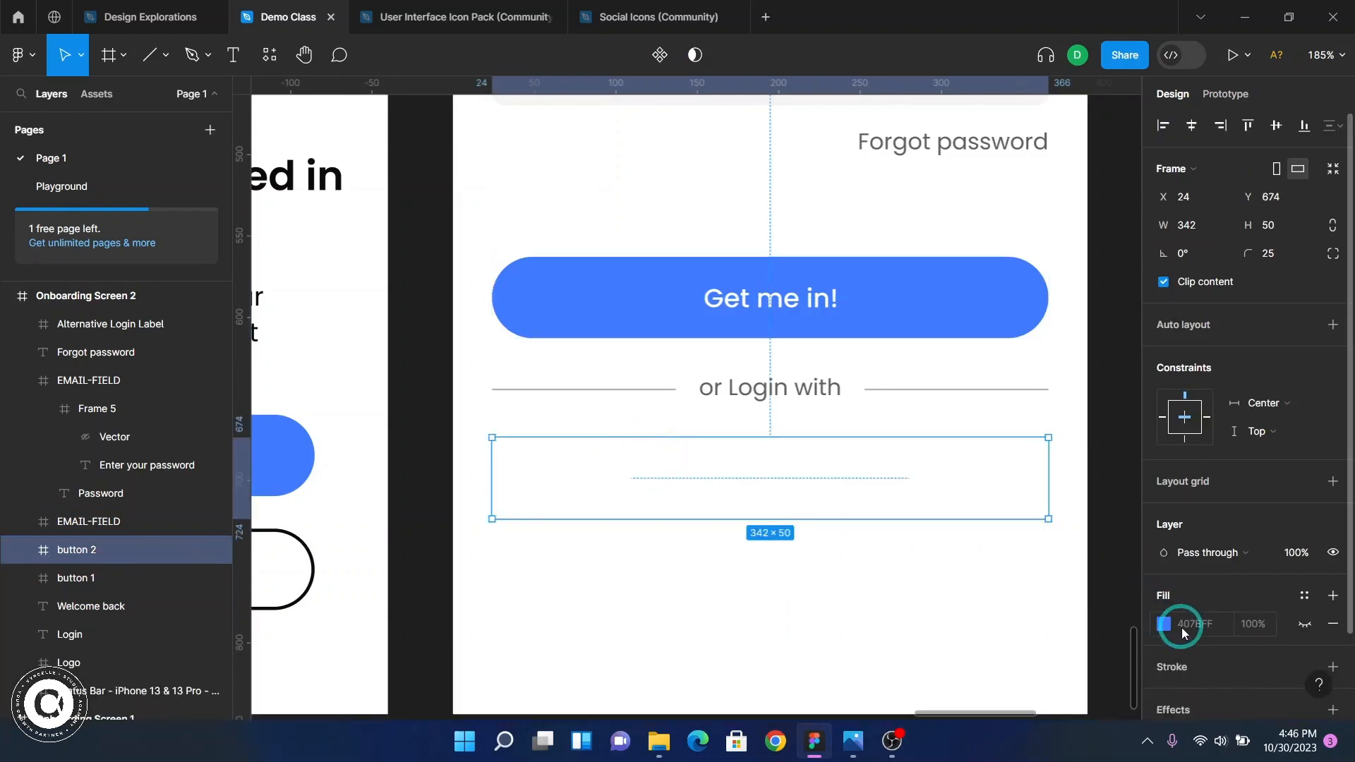
scroll(1183, 633, down, 3)
click(1180, 568)
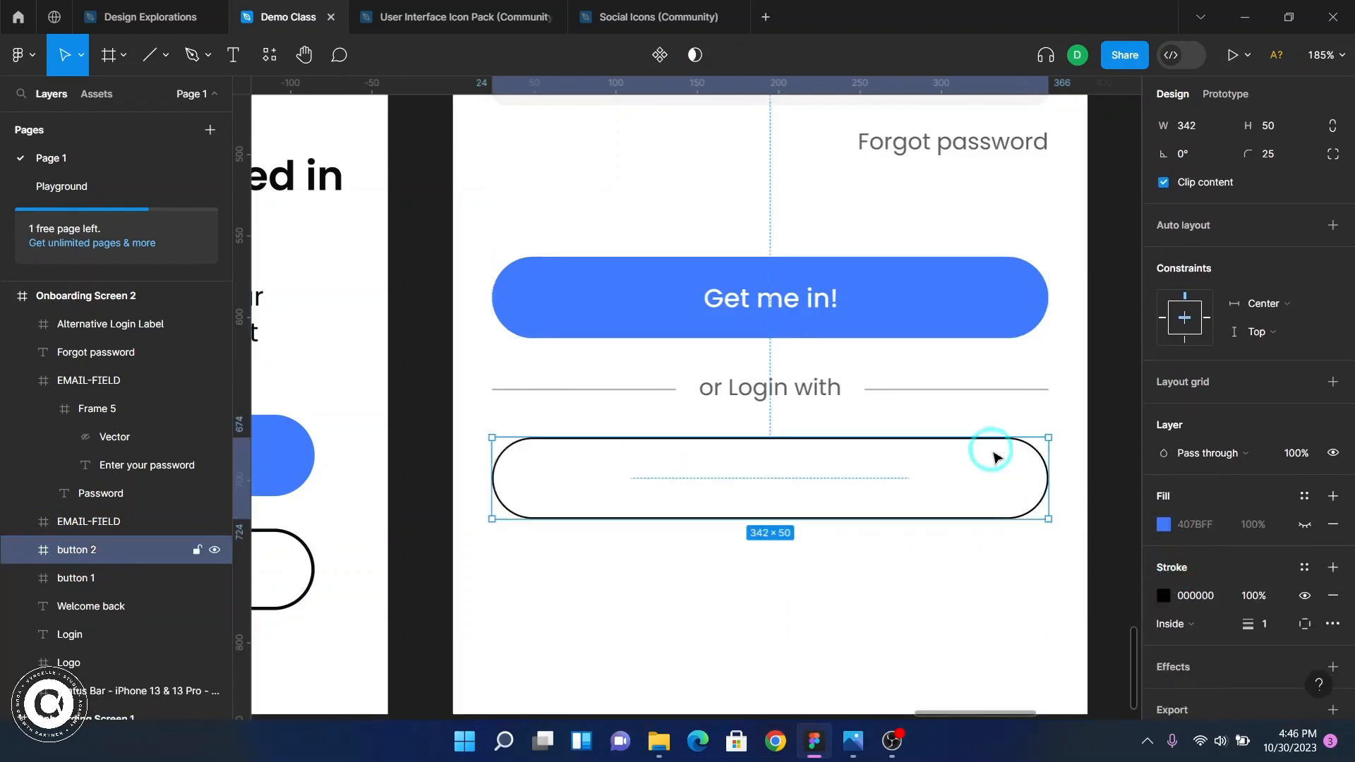
- Copy the divider line's stroke color B2B2B2 and apply it to the stroke of the empty button below
key(ctrl)
ctrl+click(965, 390)
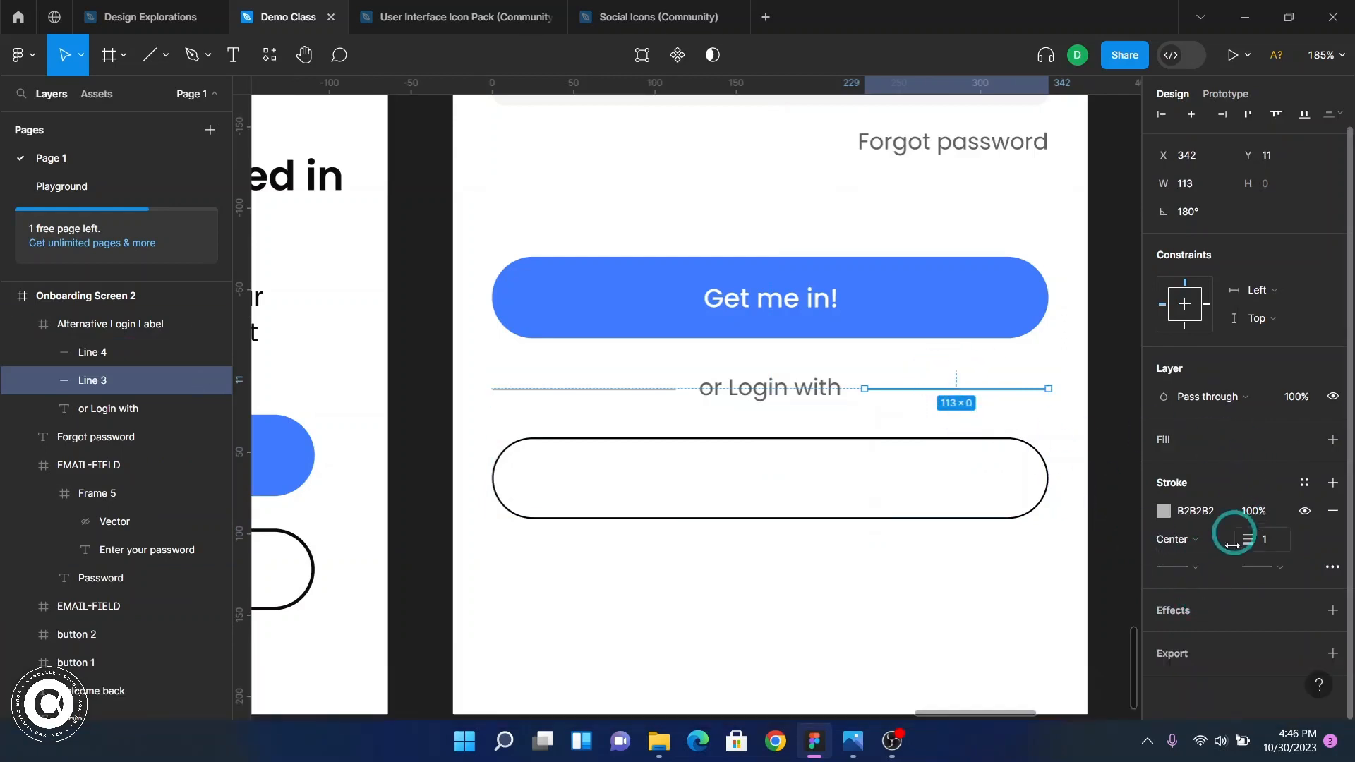
key(ctrl+c)
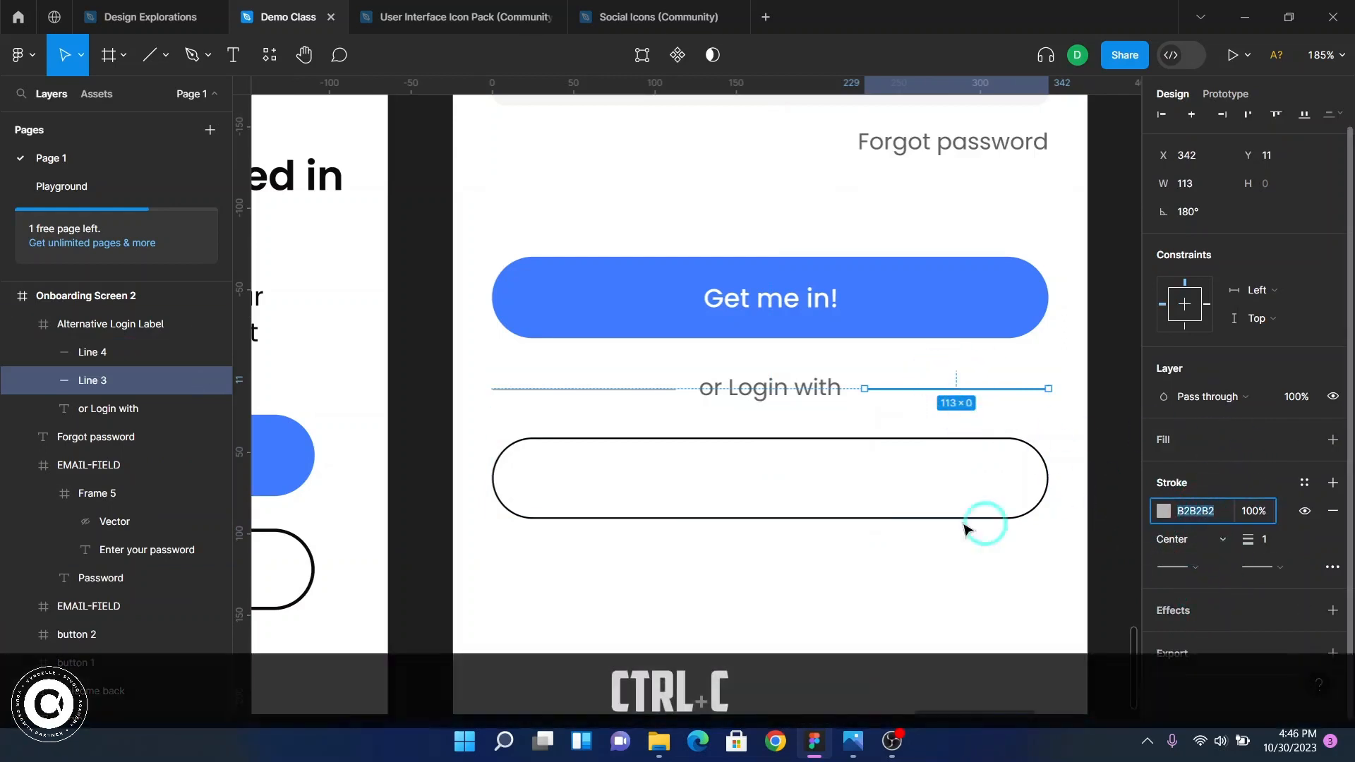
click(871, 498)
scroll(1281, 560, down, 2)
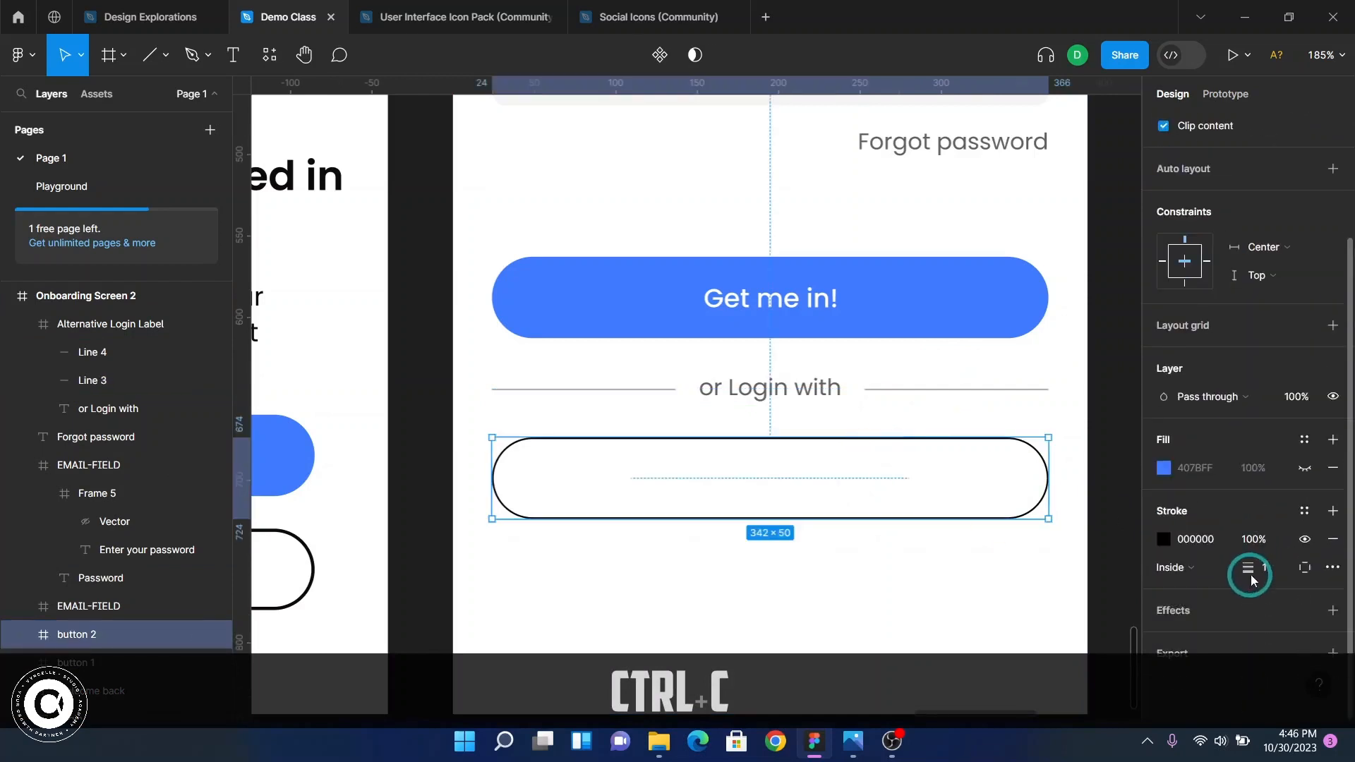
key(ctrl+v)
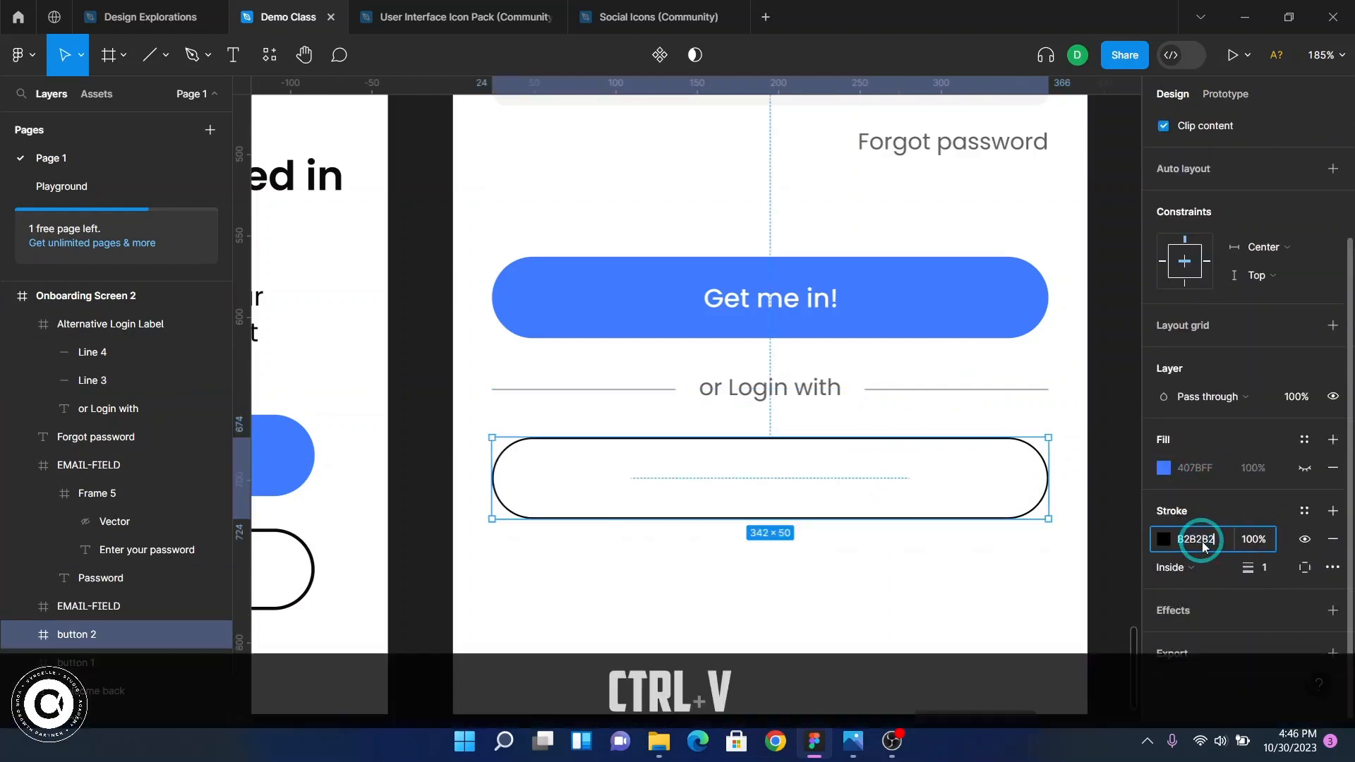
key(F2)
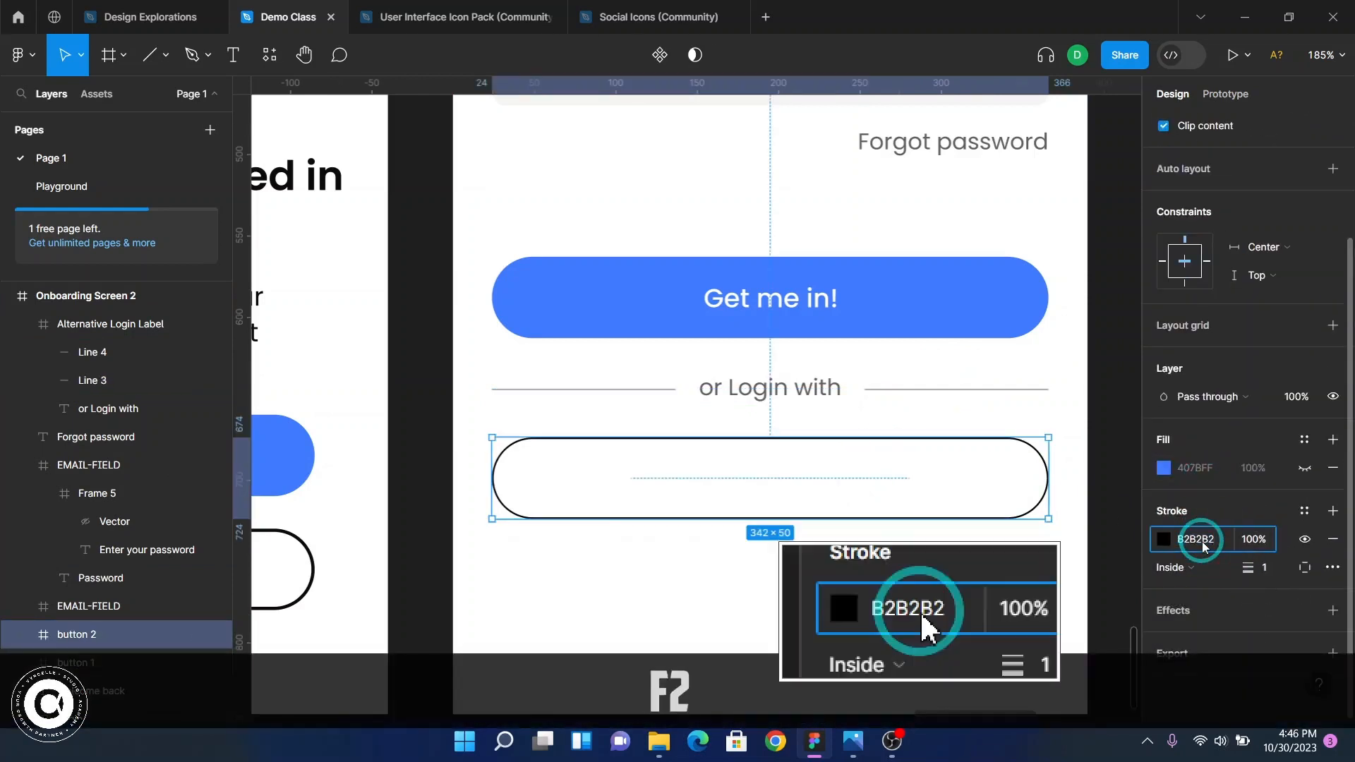
key(ctrl+Return)
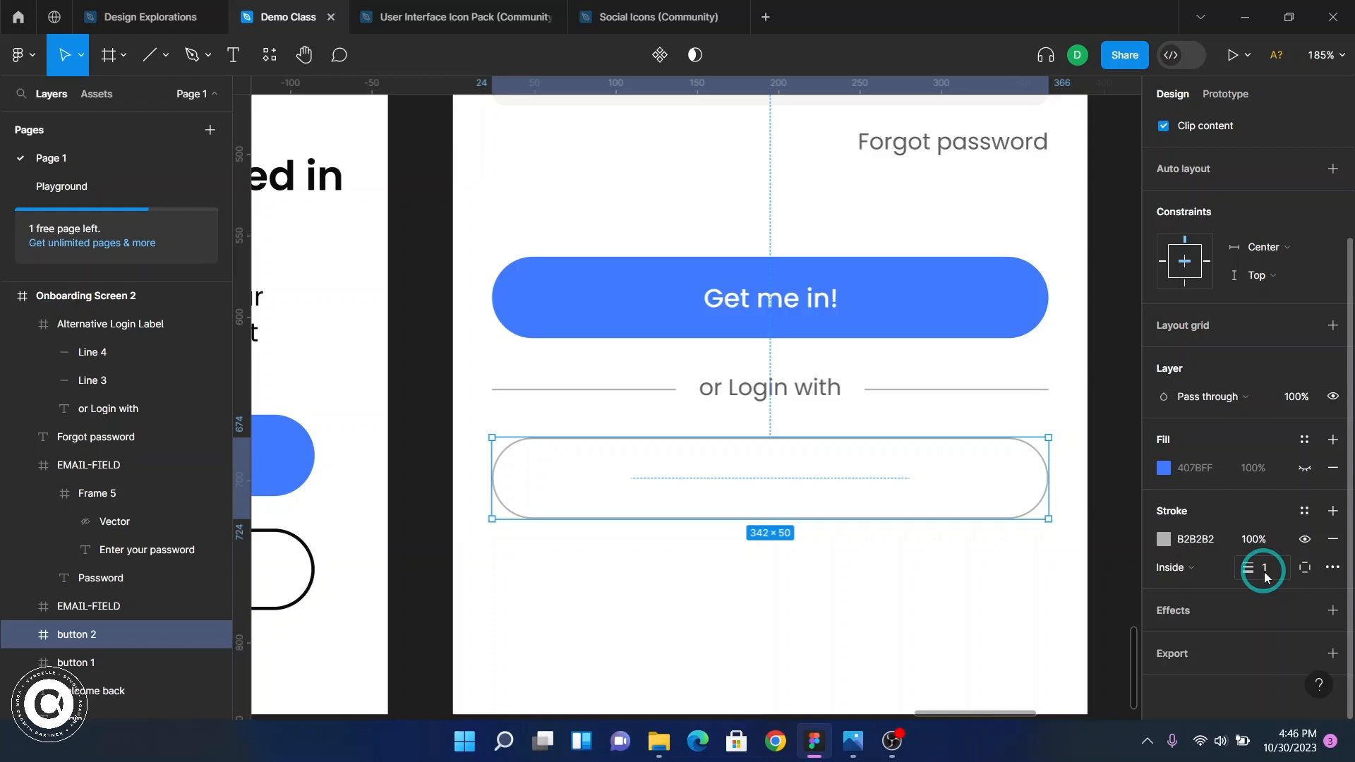
- Shrink the outlined button from its right side to a width of 100, keeping the height at 50
key(F2)
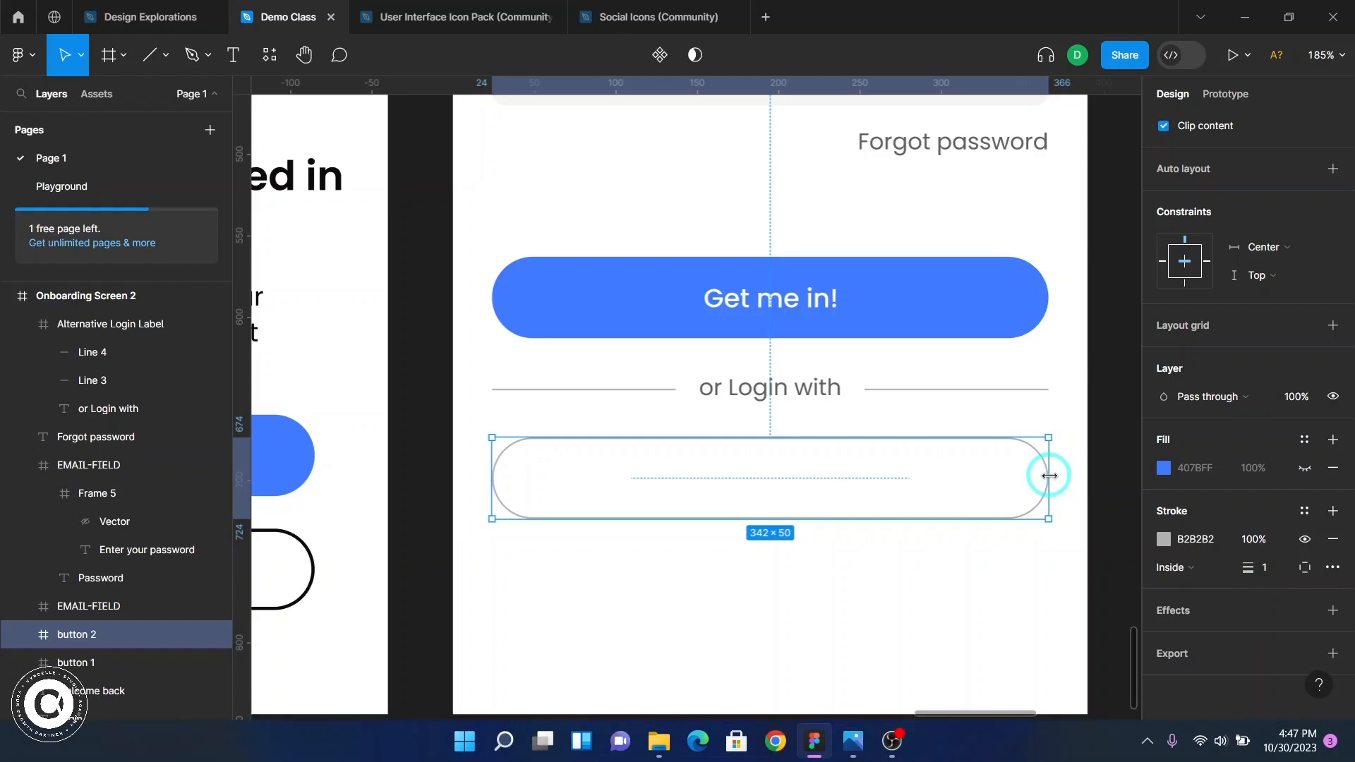
drag(1044, 475, 656, 491)
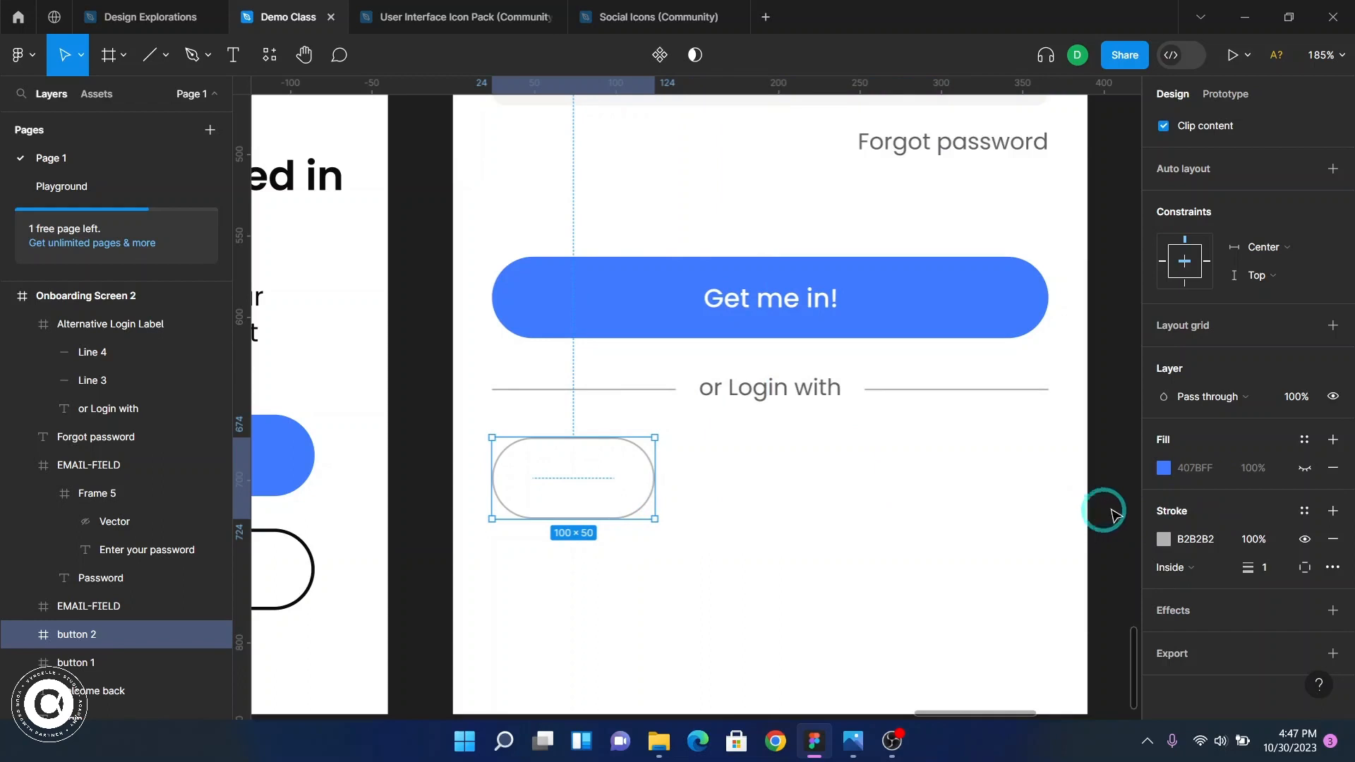
scroll(1228, 375, up, 3)
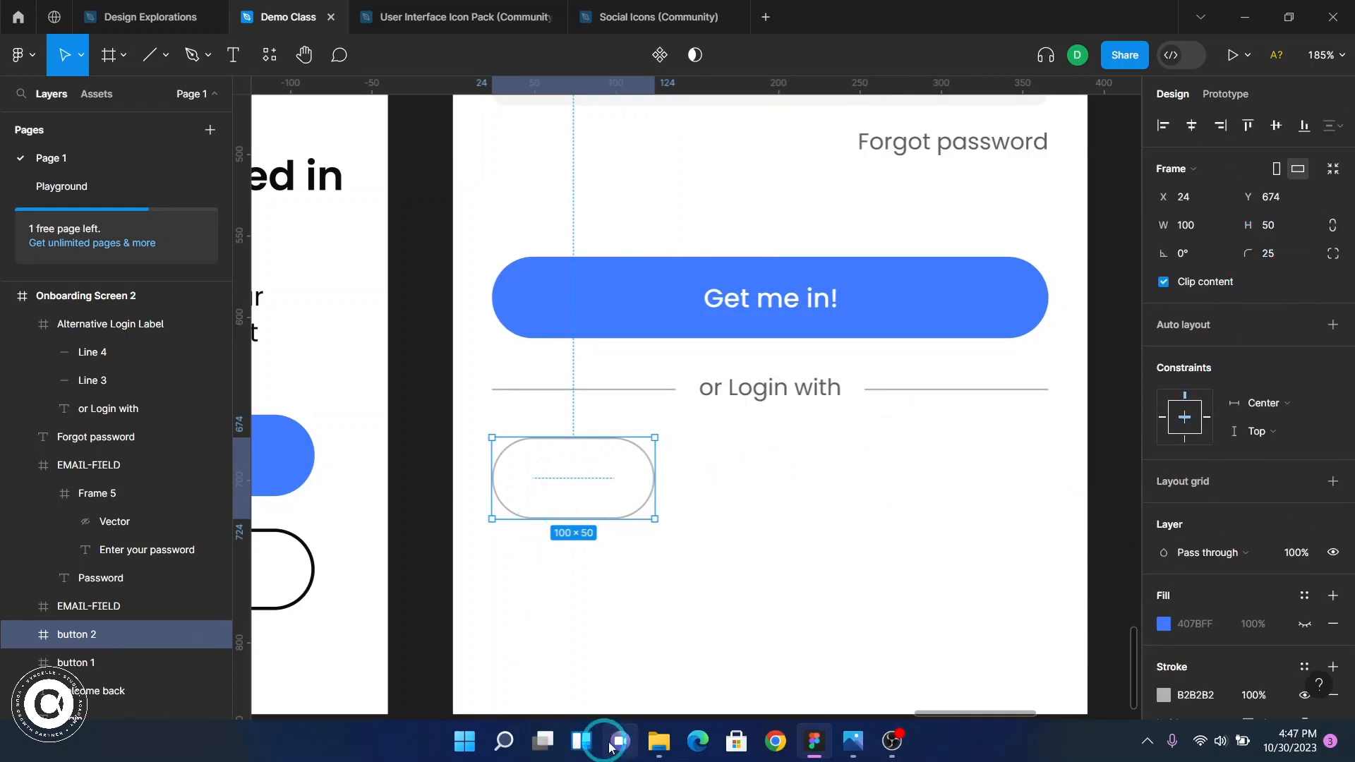
- Import the "Google icon" file from the DWM Series folder in File Explorer into the small outlined button
mouse_move(658, 741)
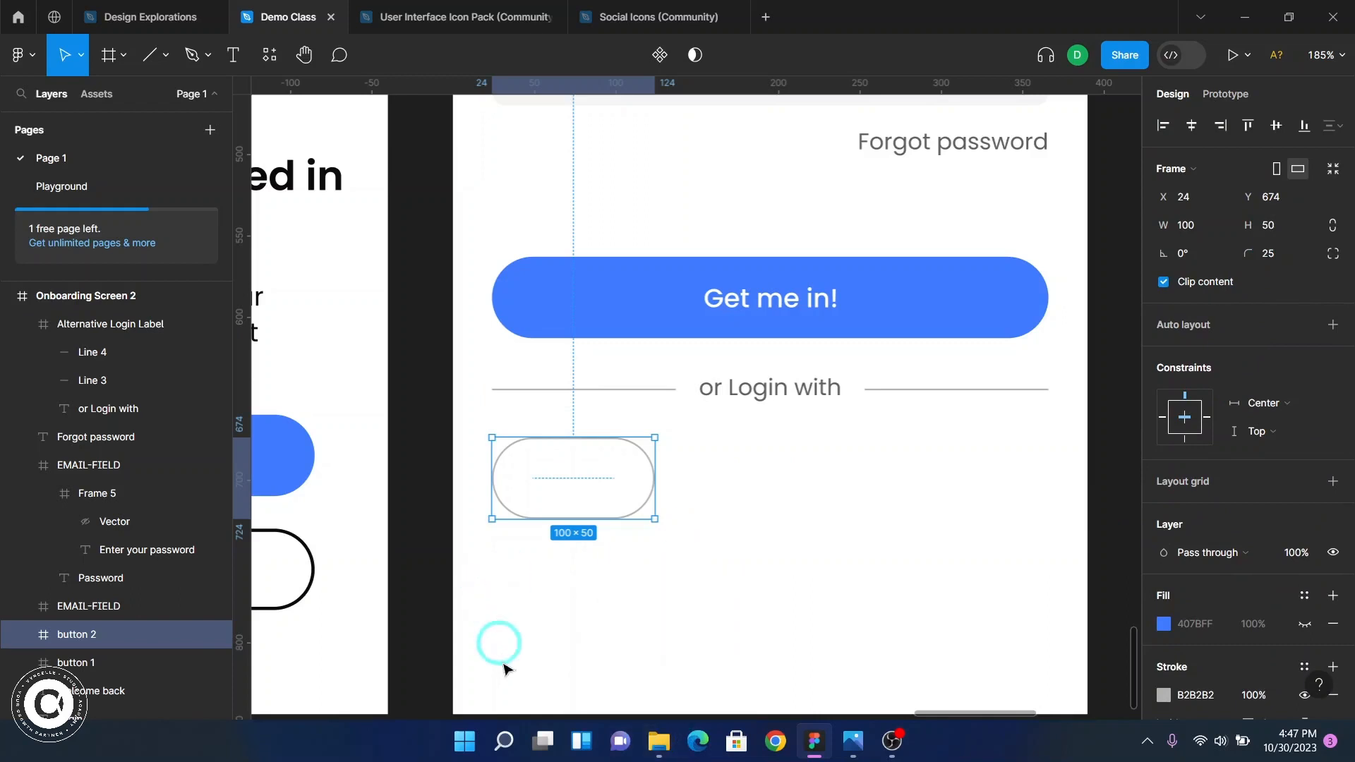
click(657, 742)
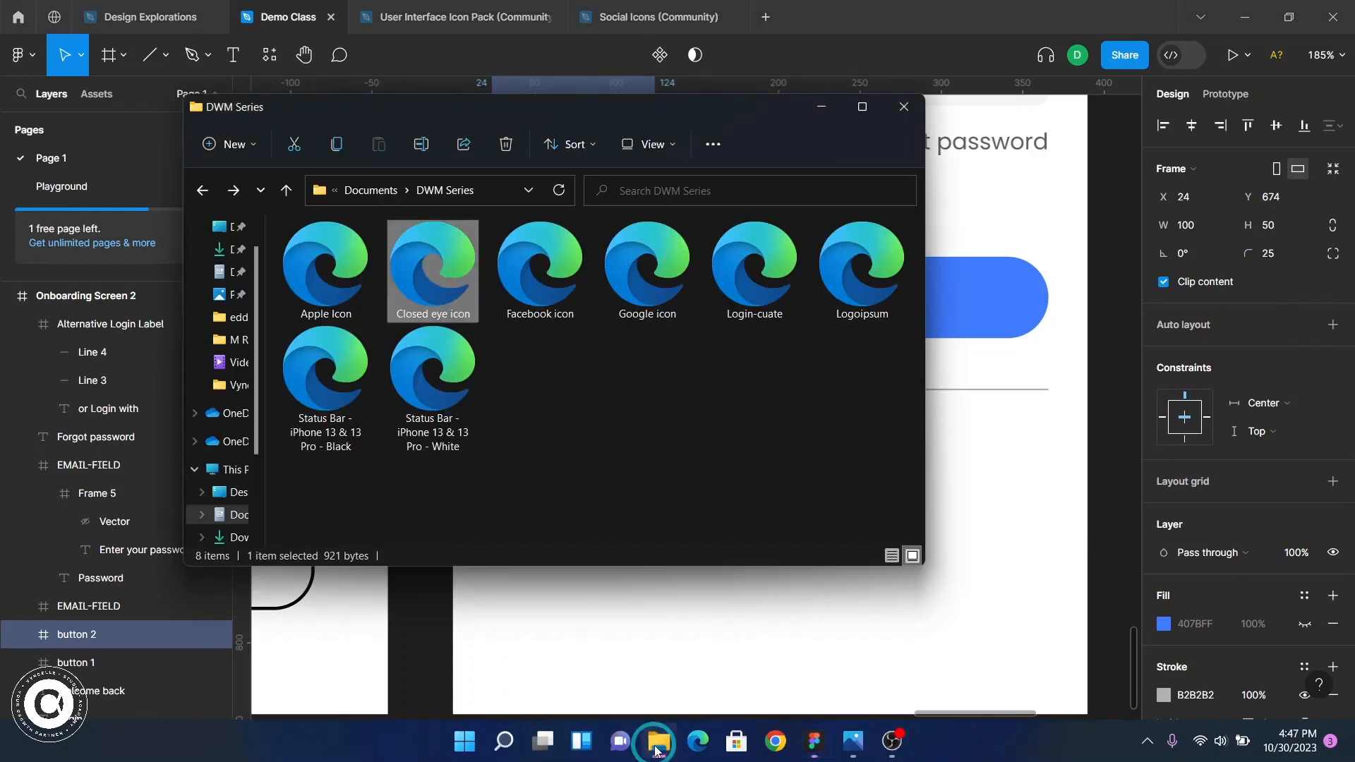
drag(655, 291, 558, 507)
scroll(810, 480, up, 7)
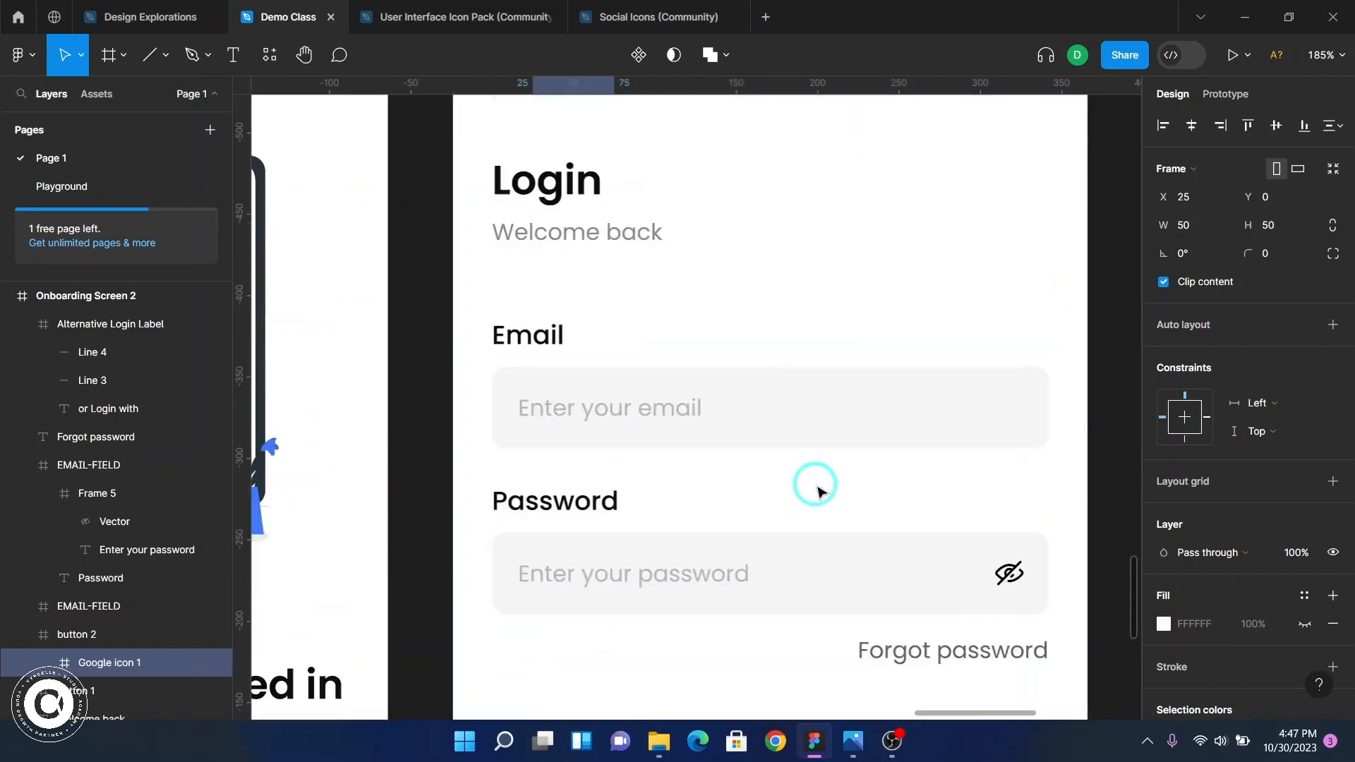
scroll(812, 484, down, 7)
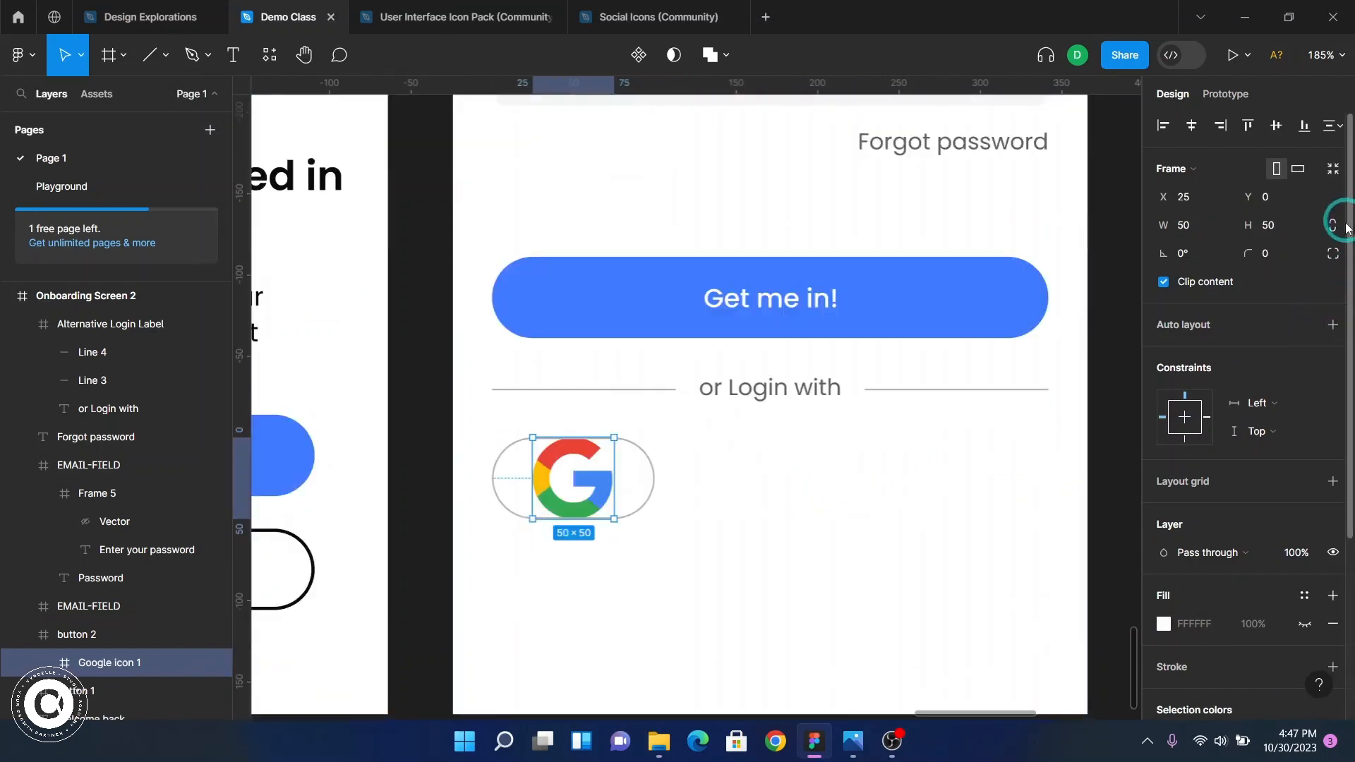
- Resize the Google icon to 24 × 24 with its proportions locked
click(1206, 231)
text(24)
key(Return)
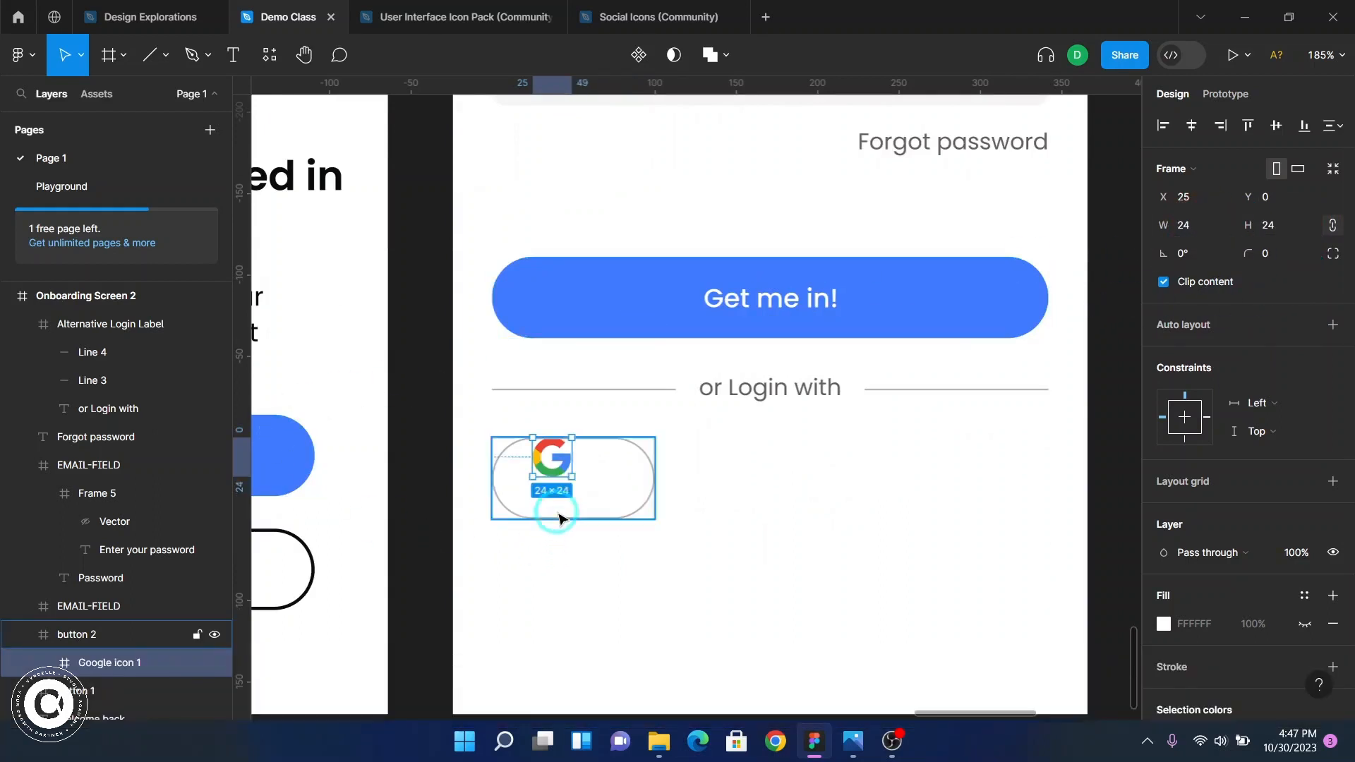
- Rename the "button 2" frame that holds the Google icon to "Icon 1"
scroll(557, 518, down, 1)
scroll(141, 558, down, 4)
click(88, 374)
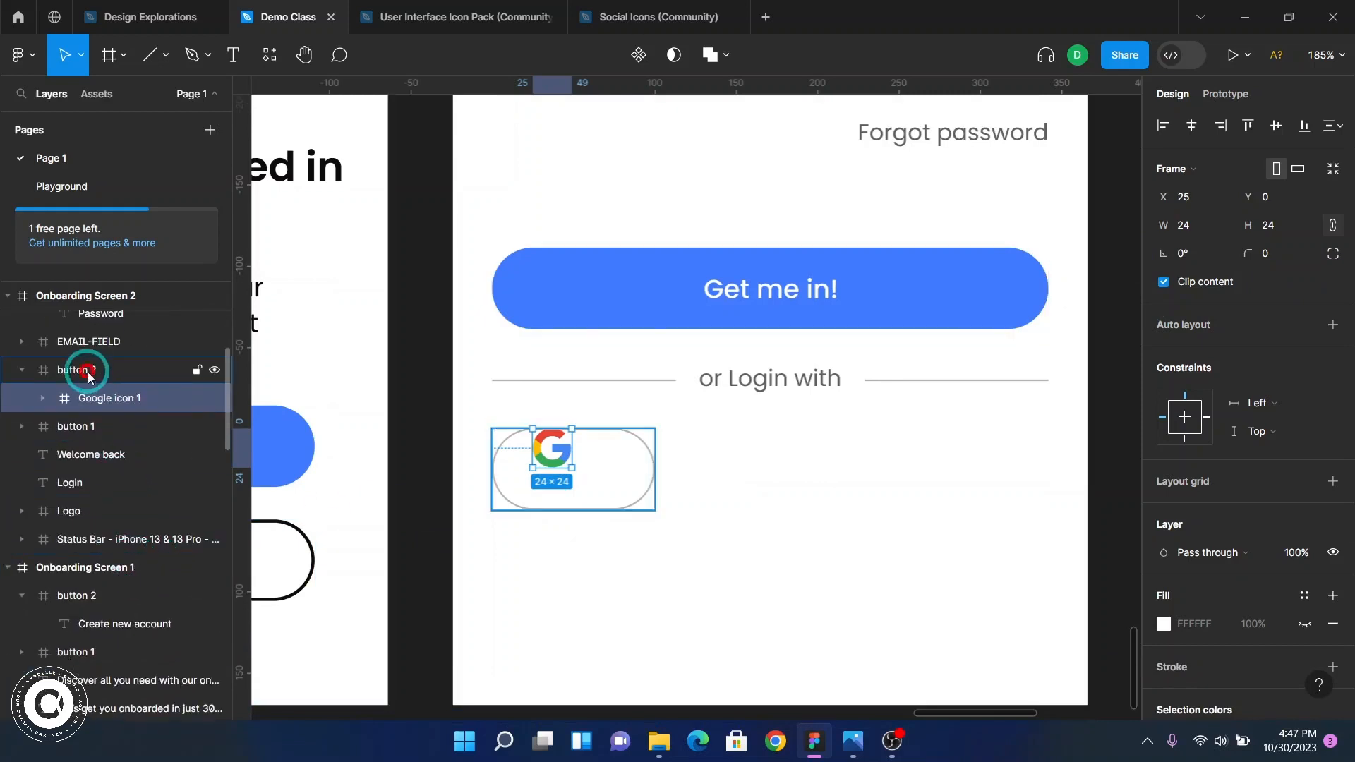
double_click(89, 374)
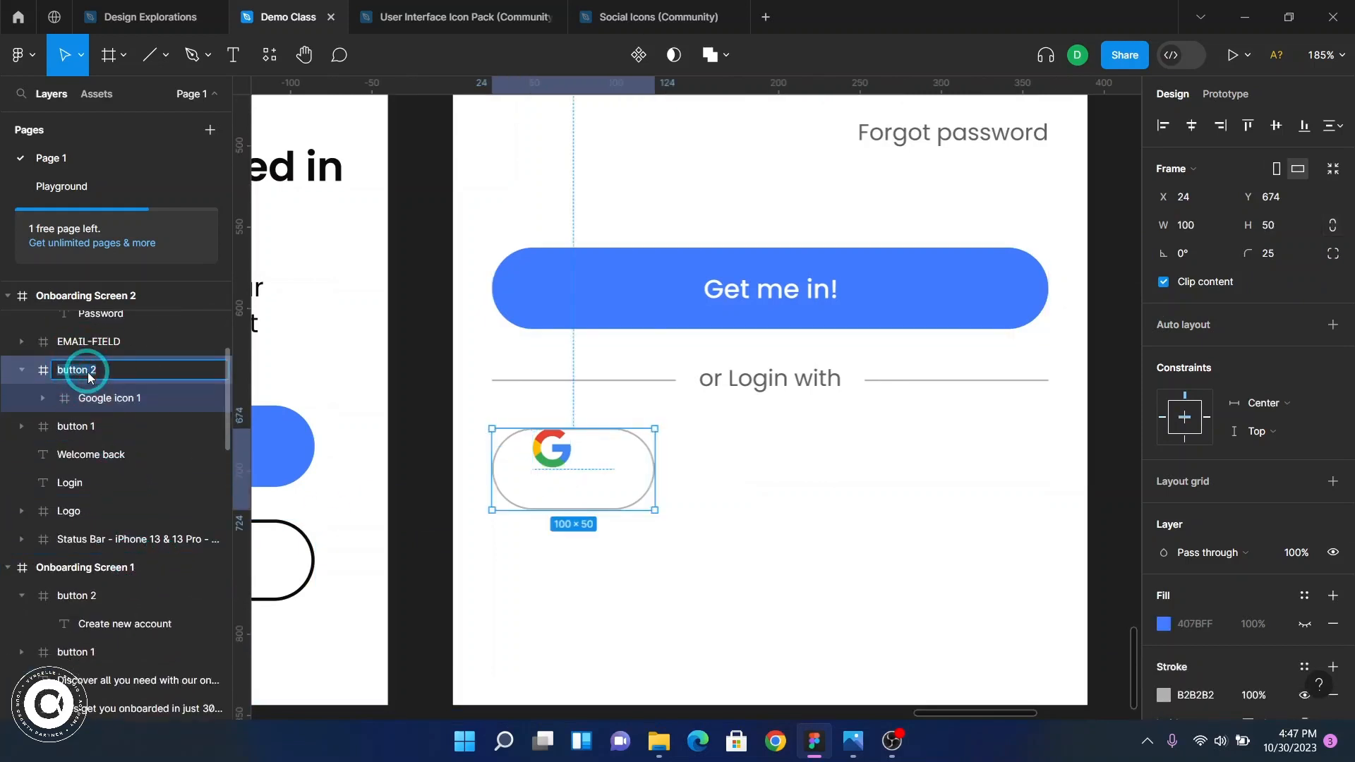
text(icon 1)
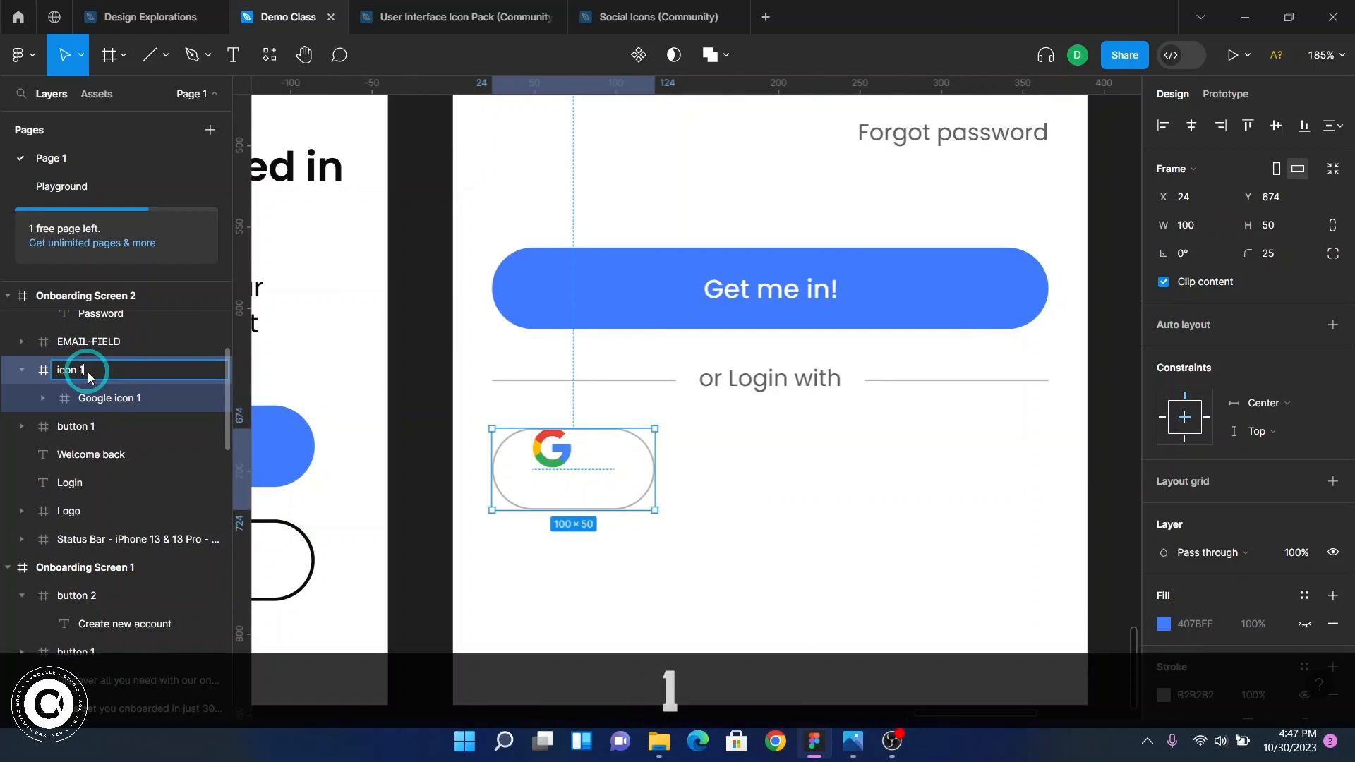
key(ctrl+a)
key(Caps_Lock)
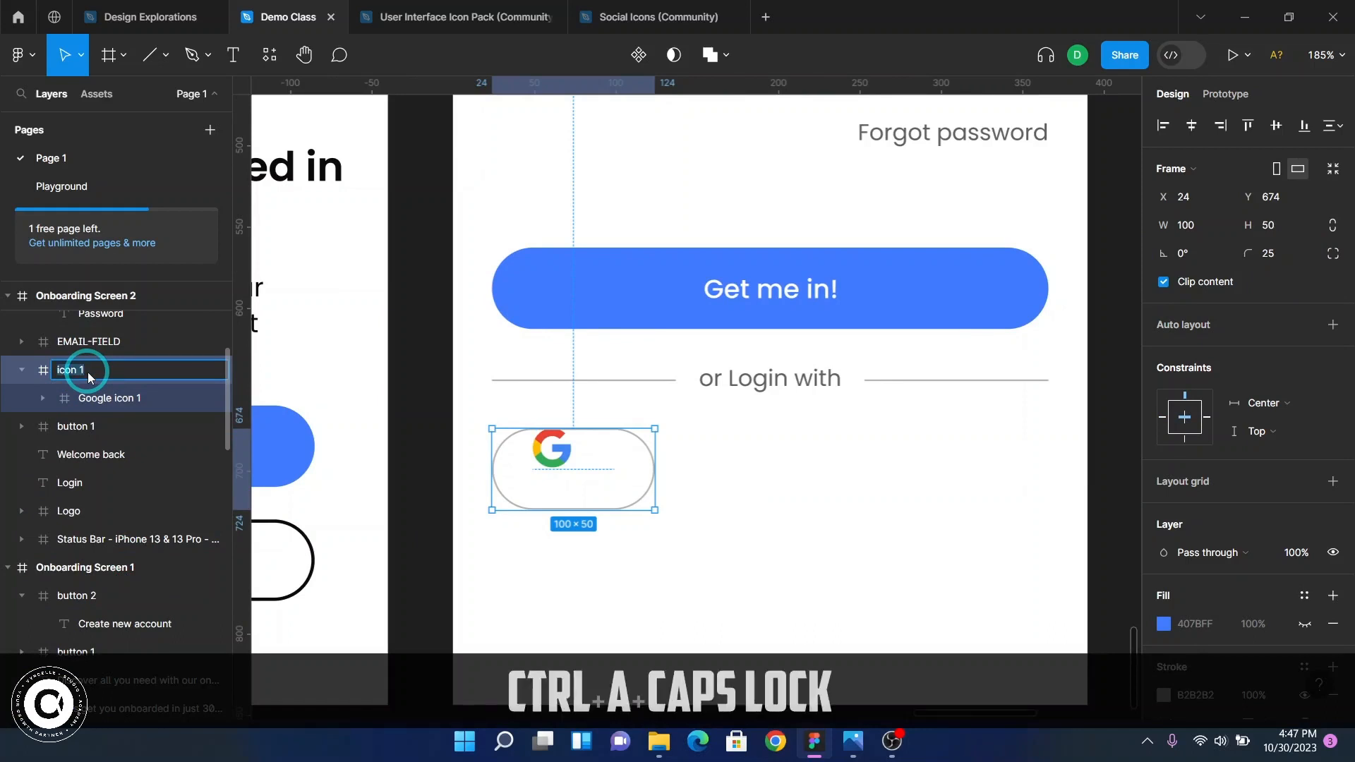
text(I)
key(Caps_Lock)
text(1)
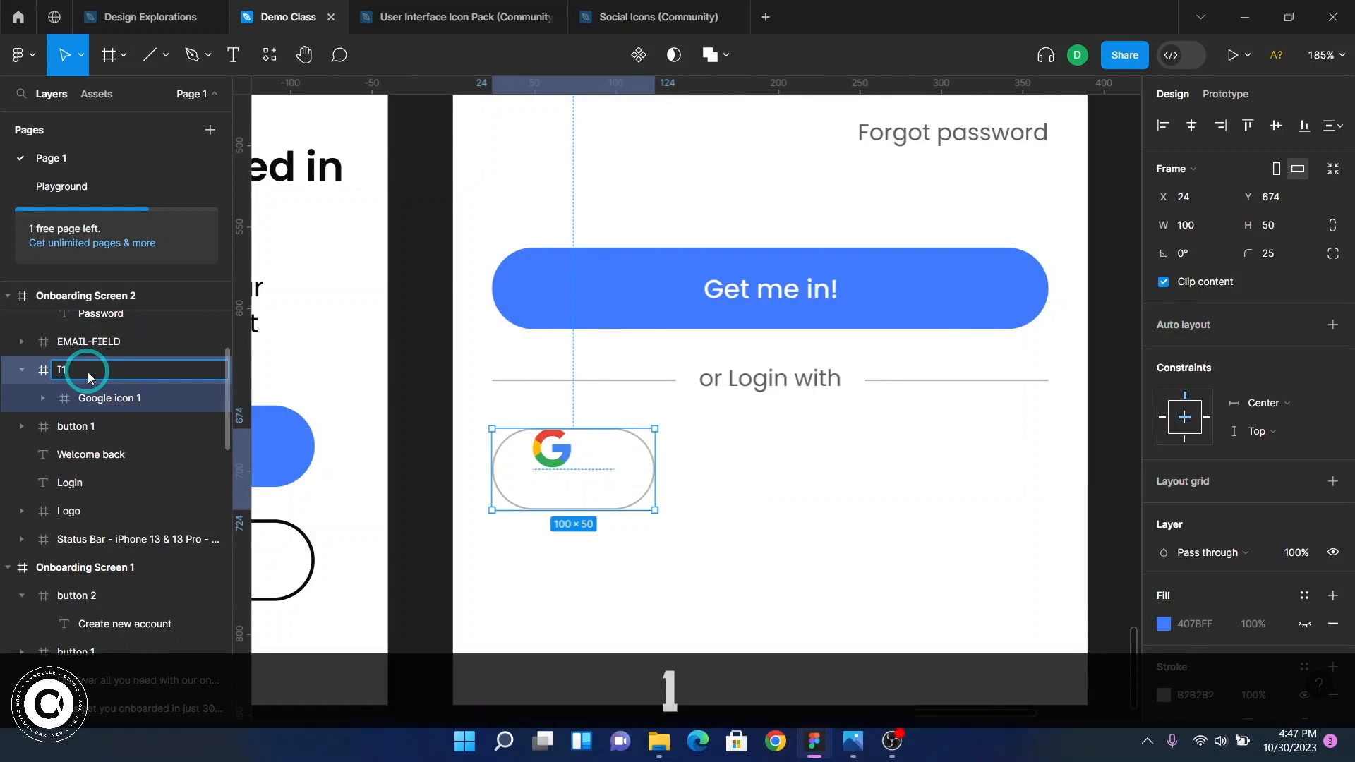
key(BackSpace)
key(F2)
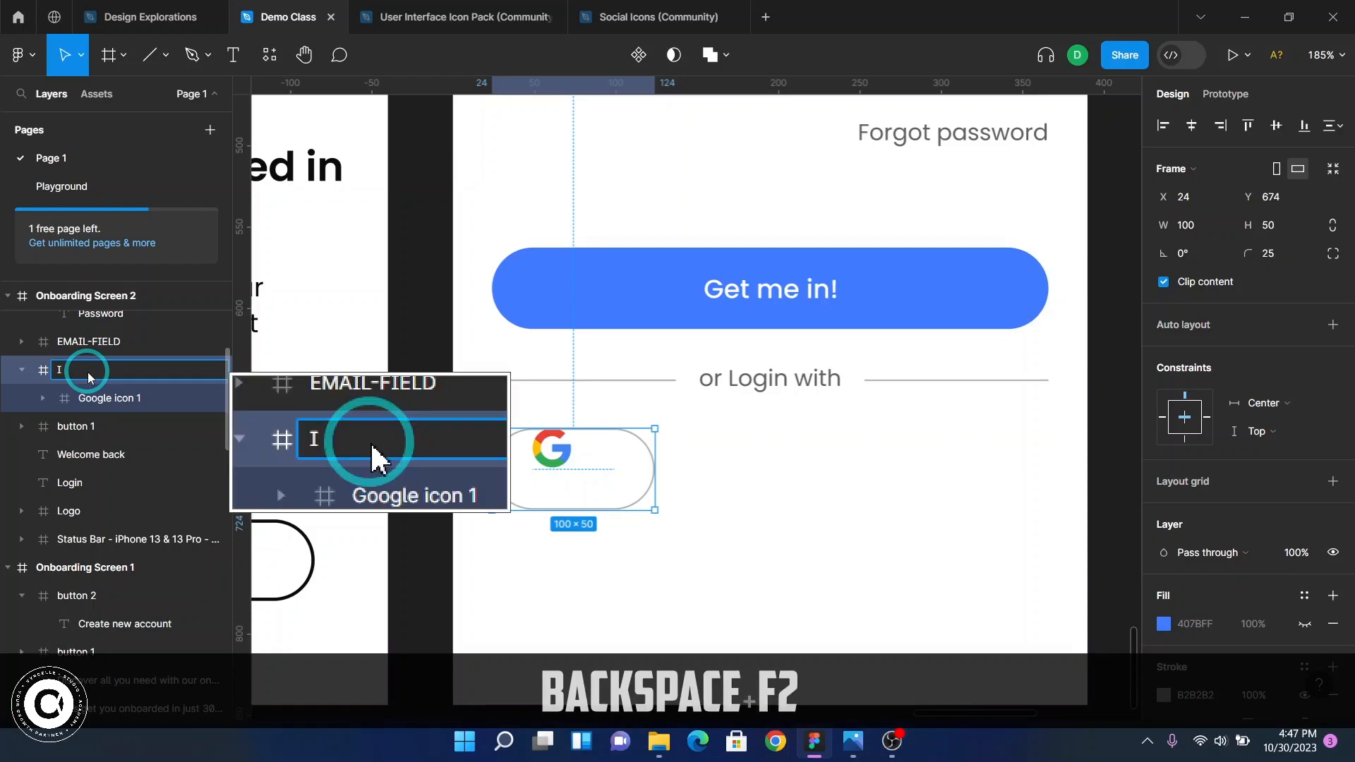
text(con 1)
key(Return)
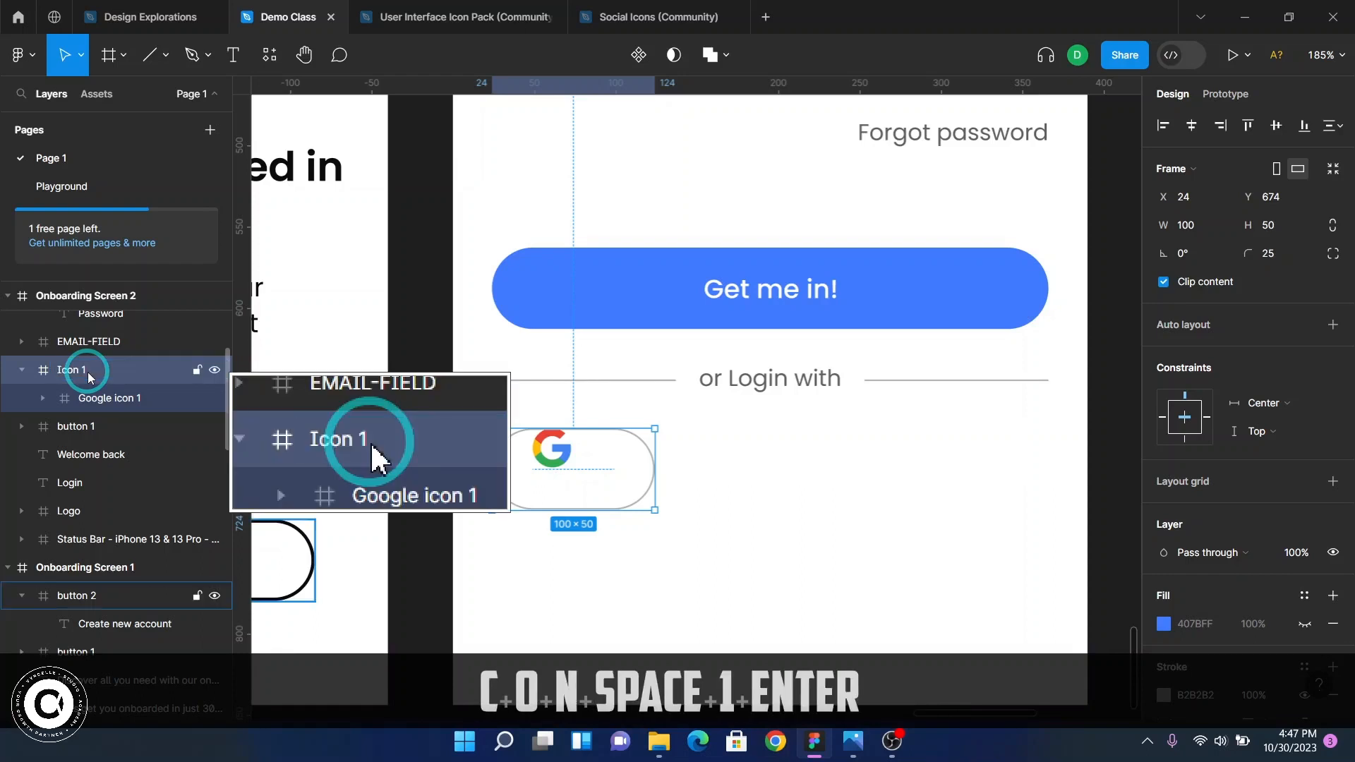
- Center the Google icon horizontally and vertically inside the Icon 1 button
click(127, 399)
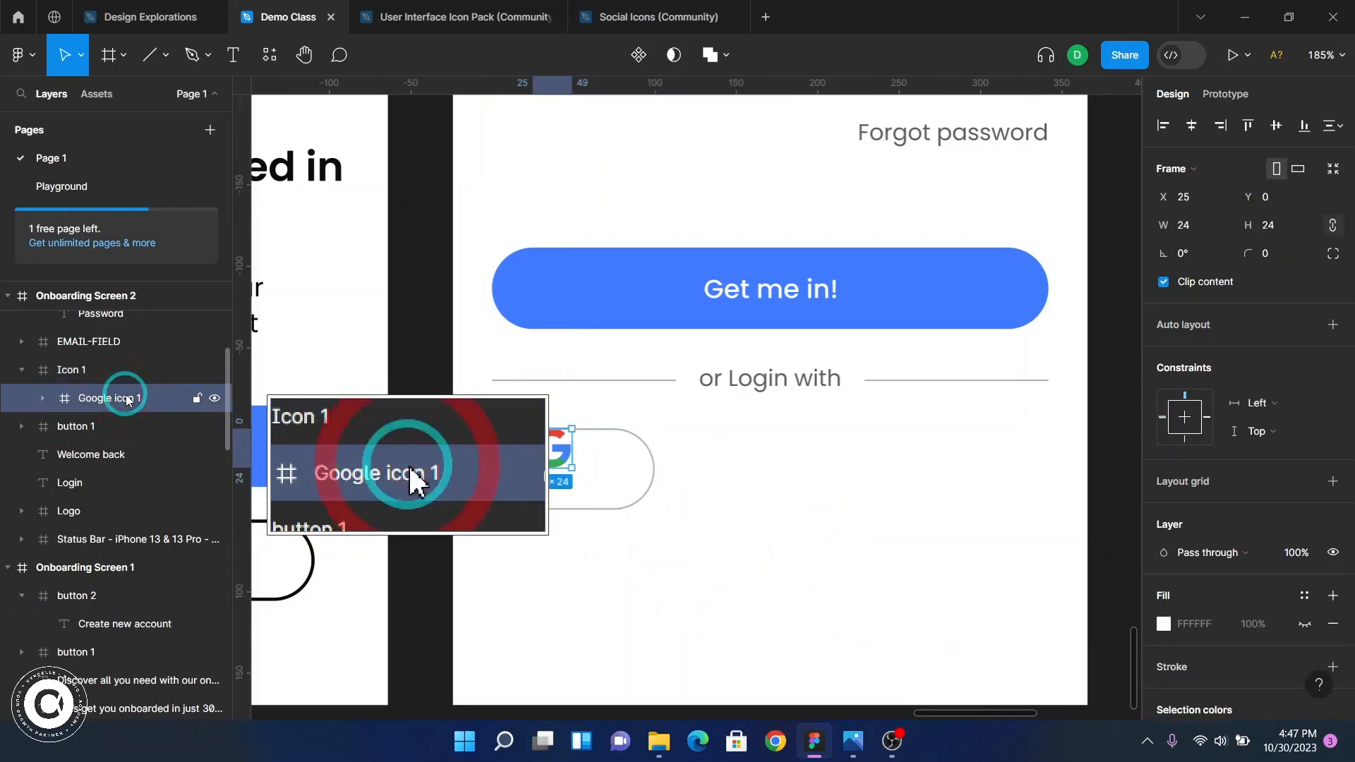
click(1193, 126)
click(1276, 126)
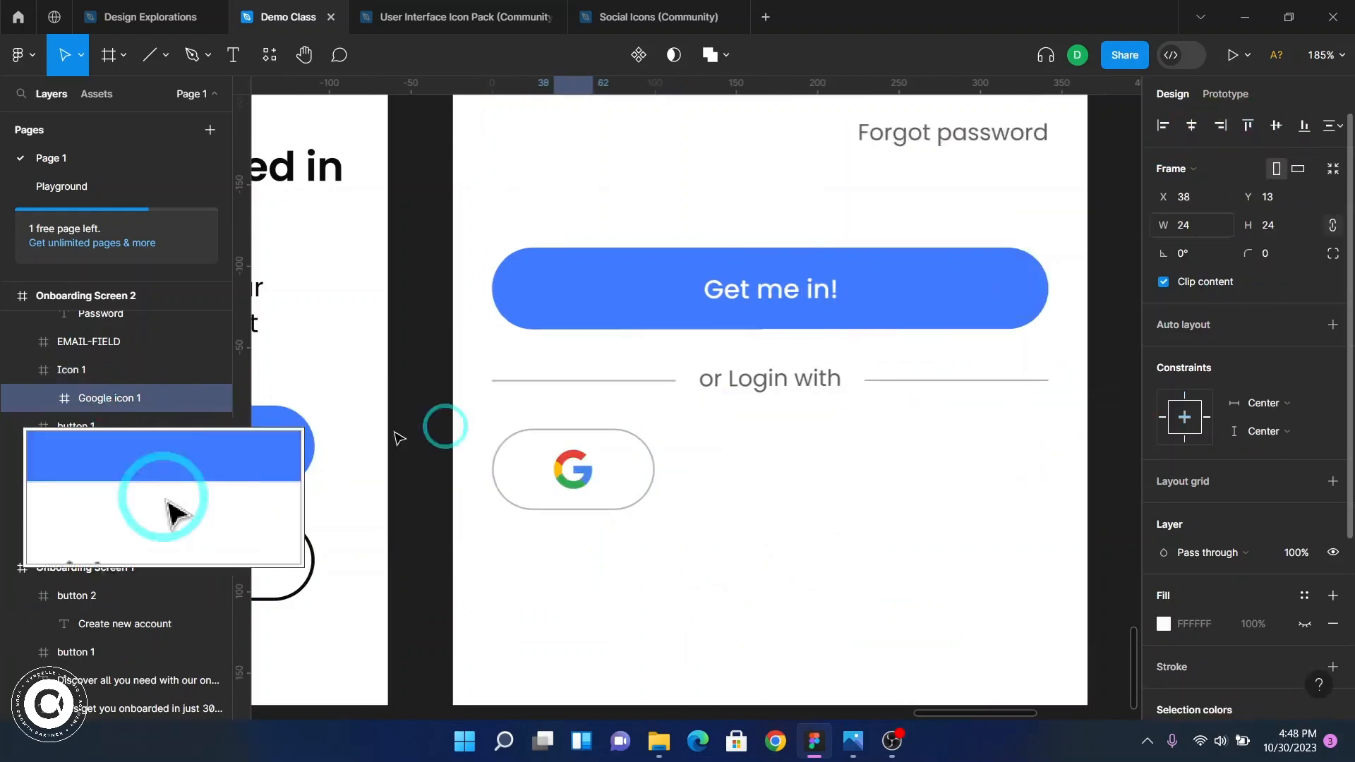
- Add auto layout to the Icon 1 button and align its content to the center
click(137, 370)
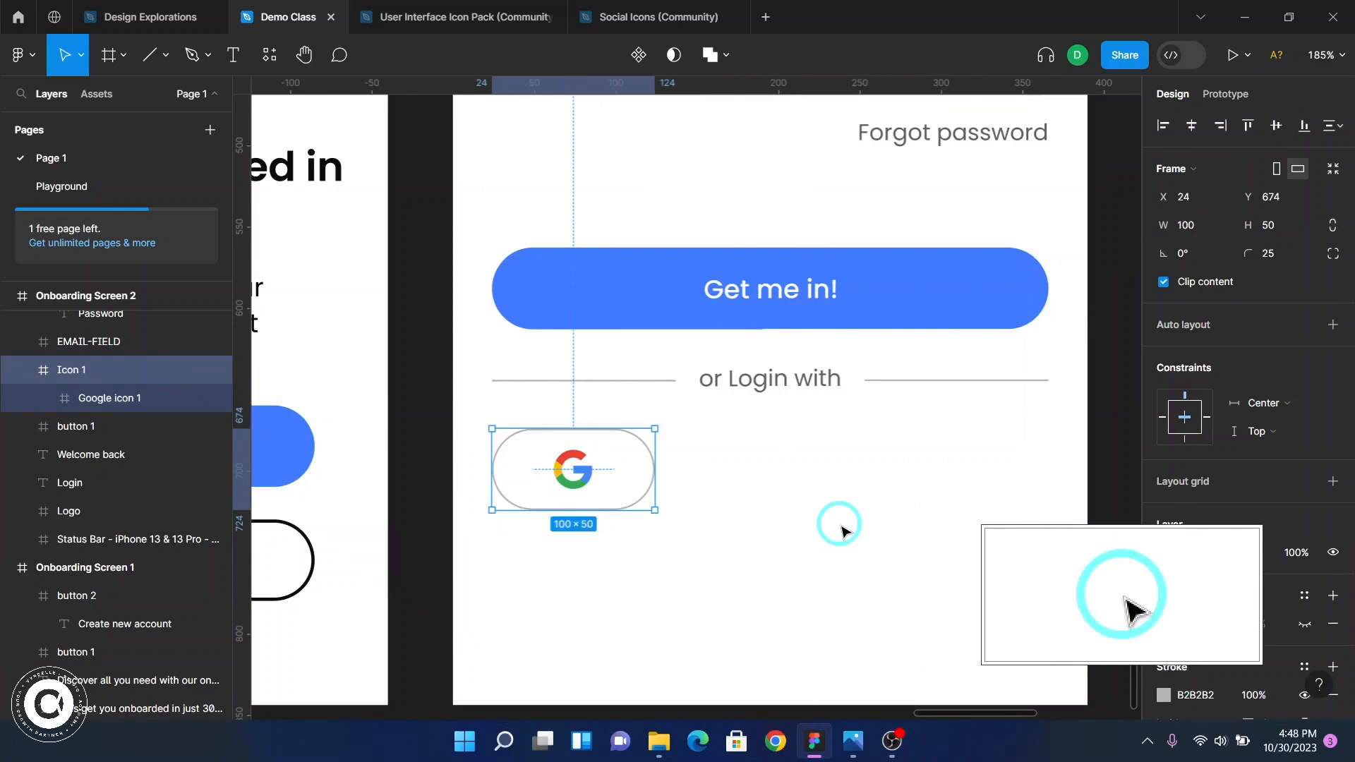
key(F2)
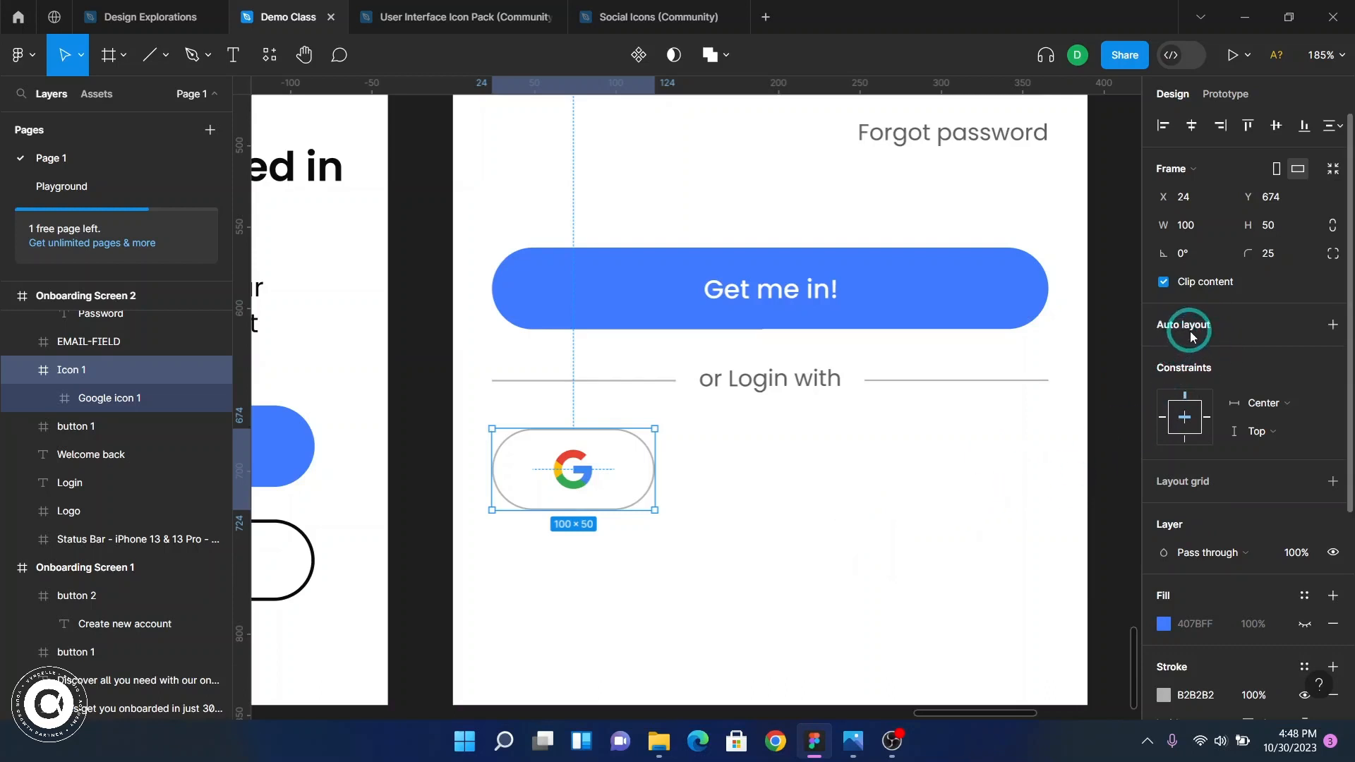
click(1190, 336)
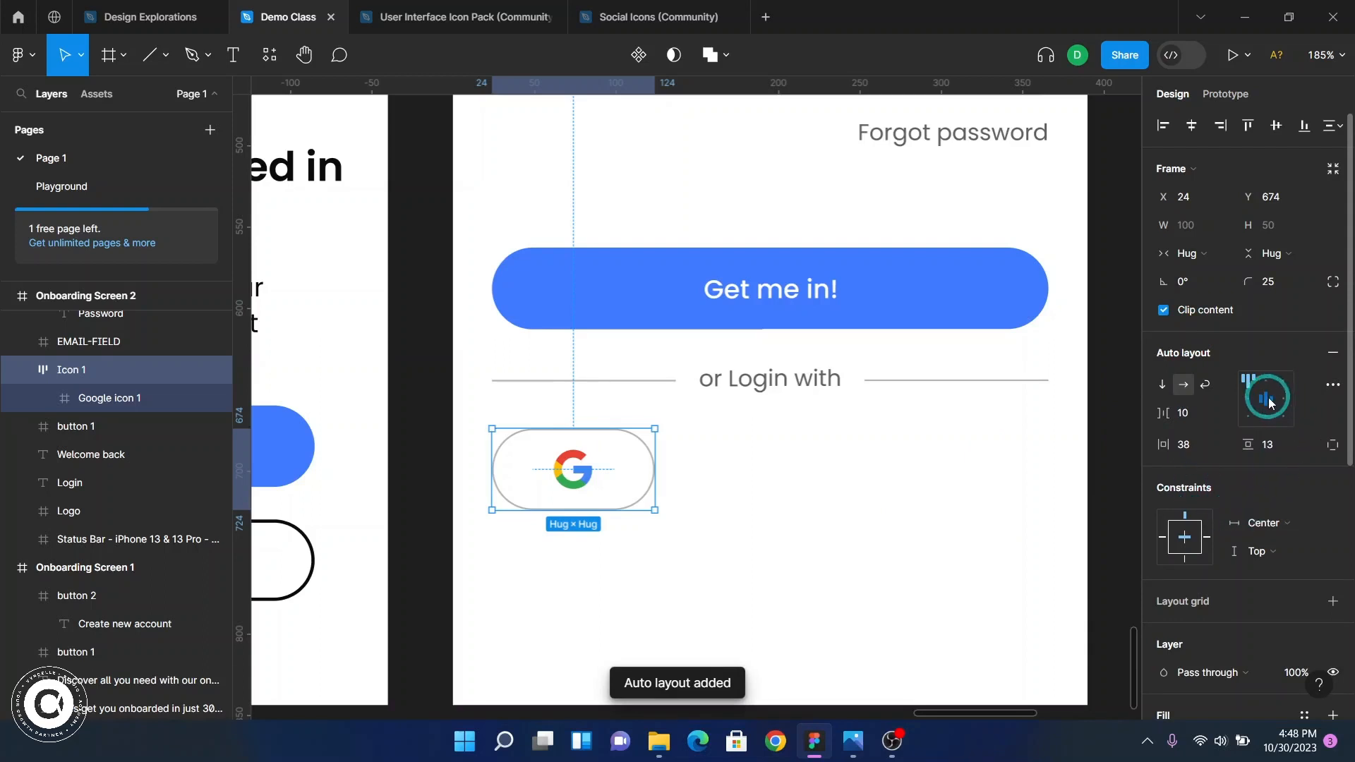
click(713, 504)
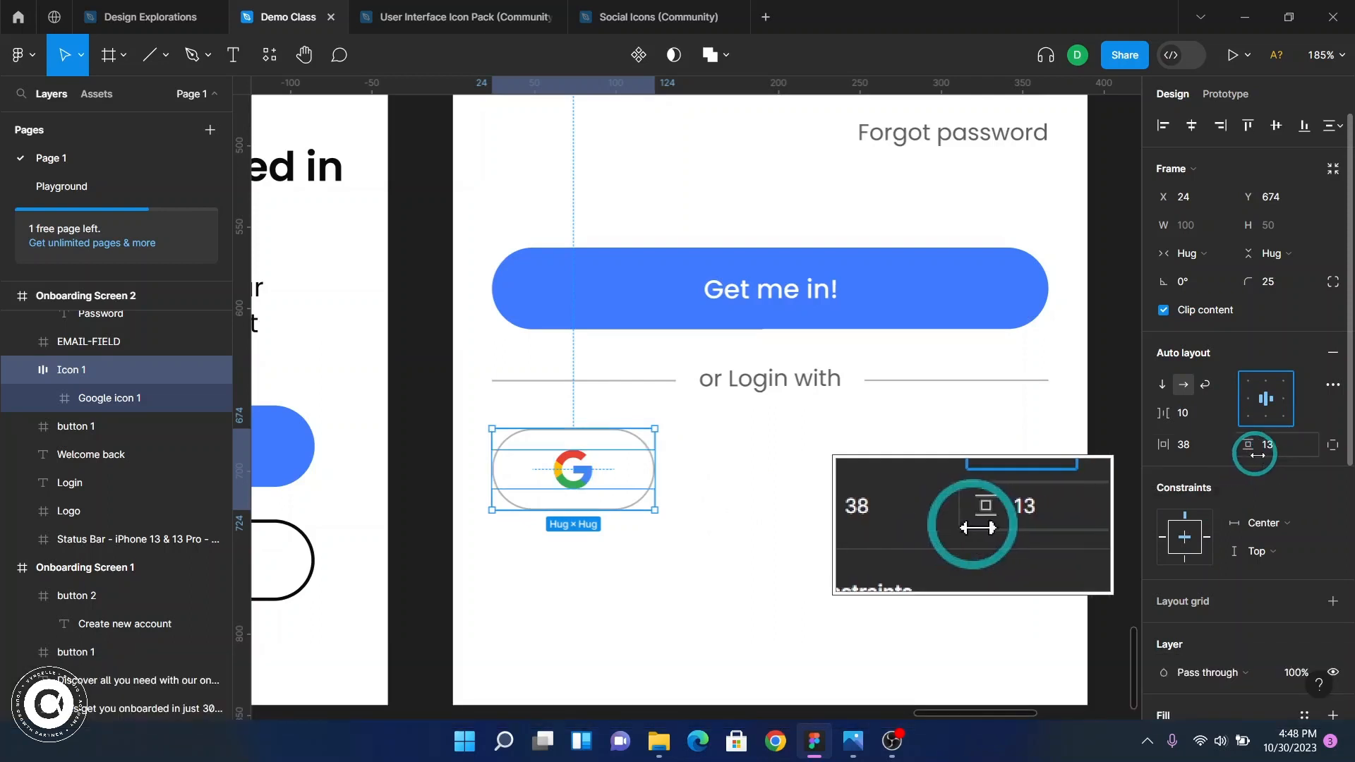
- Examine the auto layout padding and sizing of the Google button in the reference Screen 2's social icons row
scroll(614, 457, up, 10)
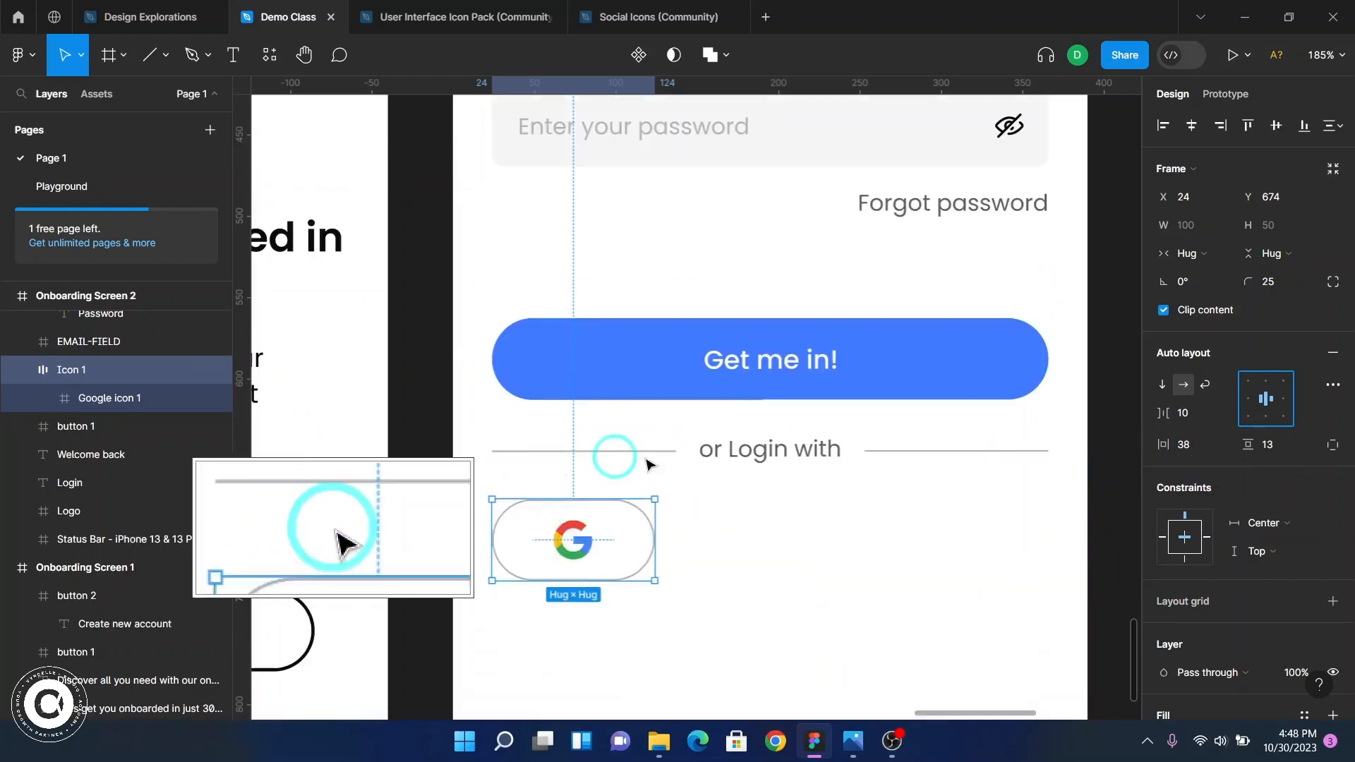
scroll(847, 452, down, 10)
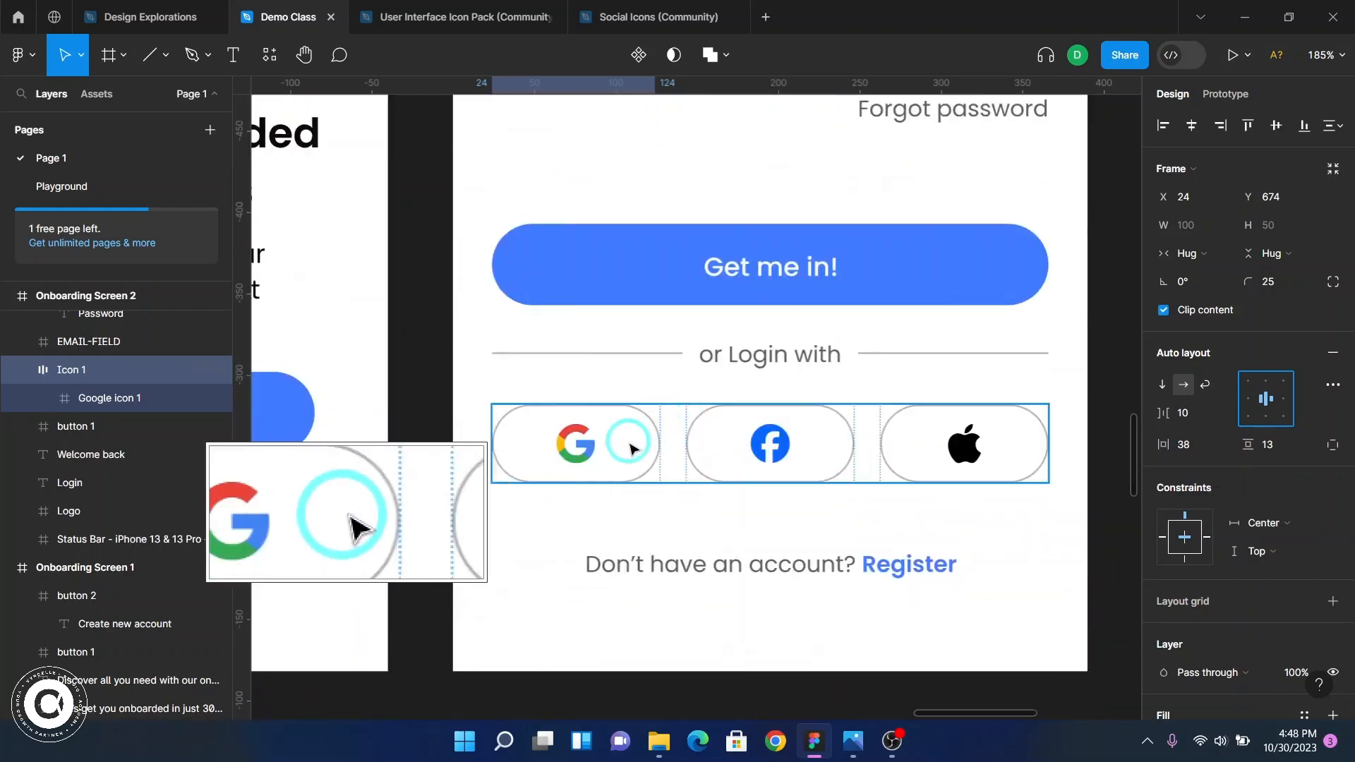
ctrl+click(635, 447)
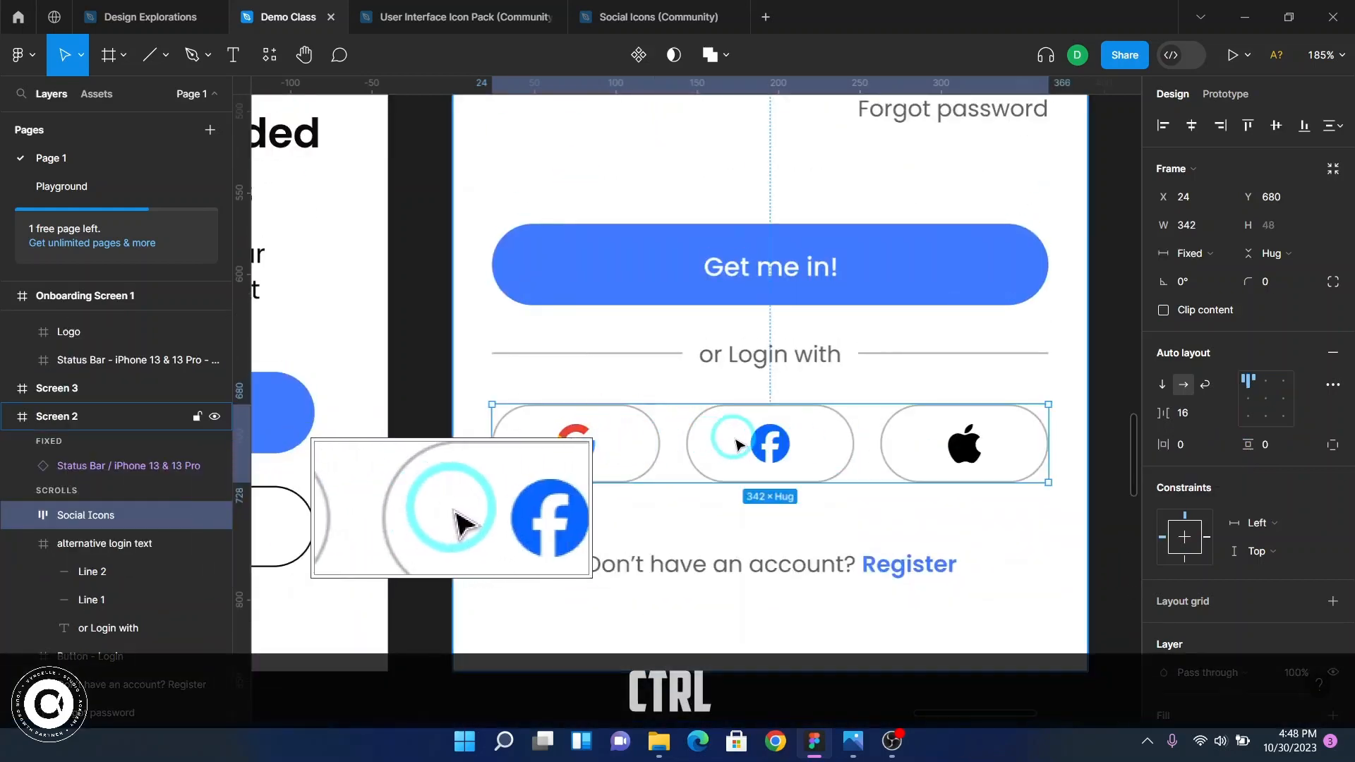
ctrl+click(765, 442)
ctrl+click(663, 444)
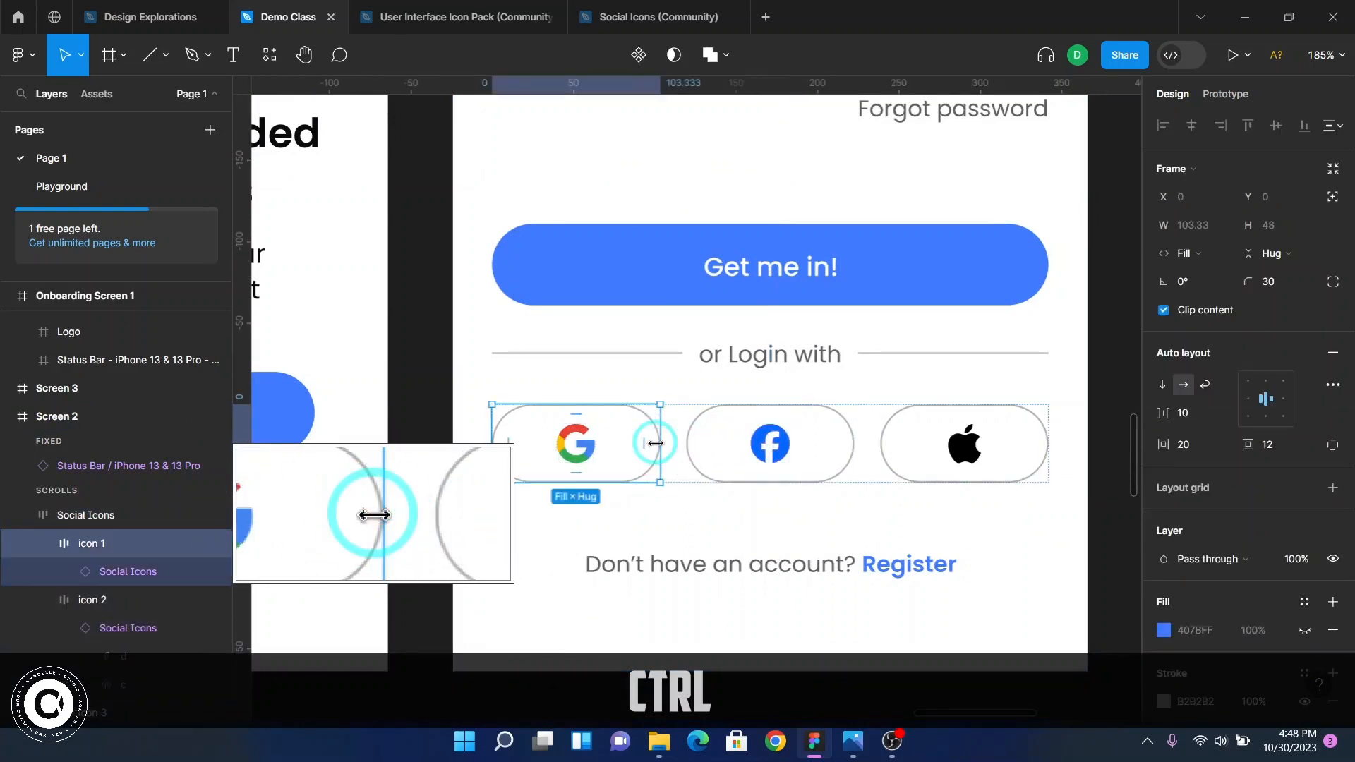
click(1186, 446)
scroll(839, 459, down, 6)
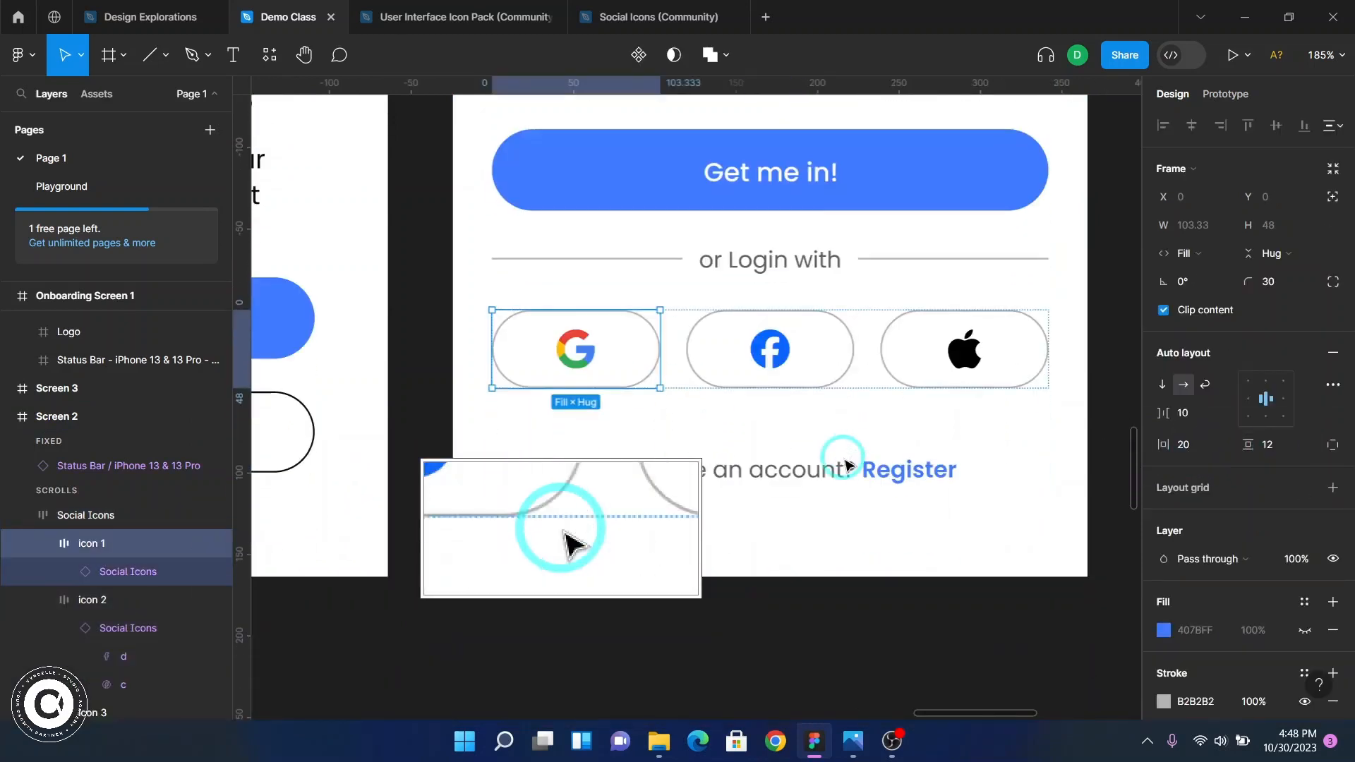
scroll(839, 462, down, 2)
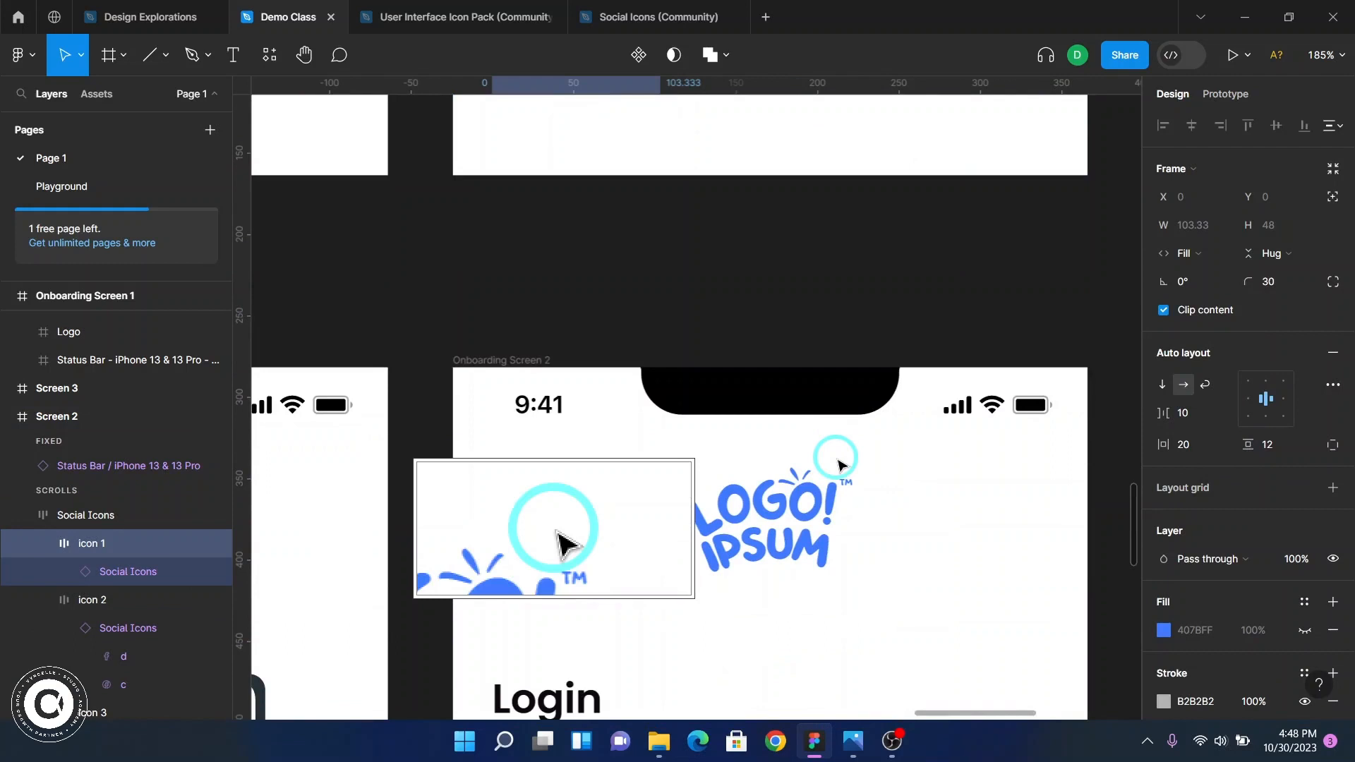
scroll(839, 462, down, 10)
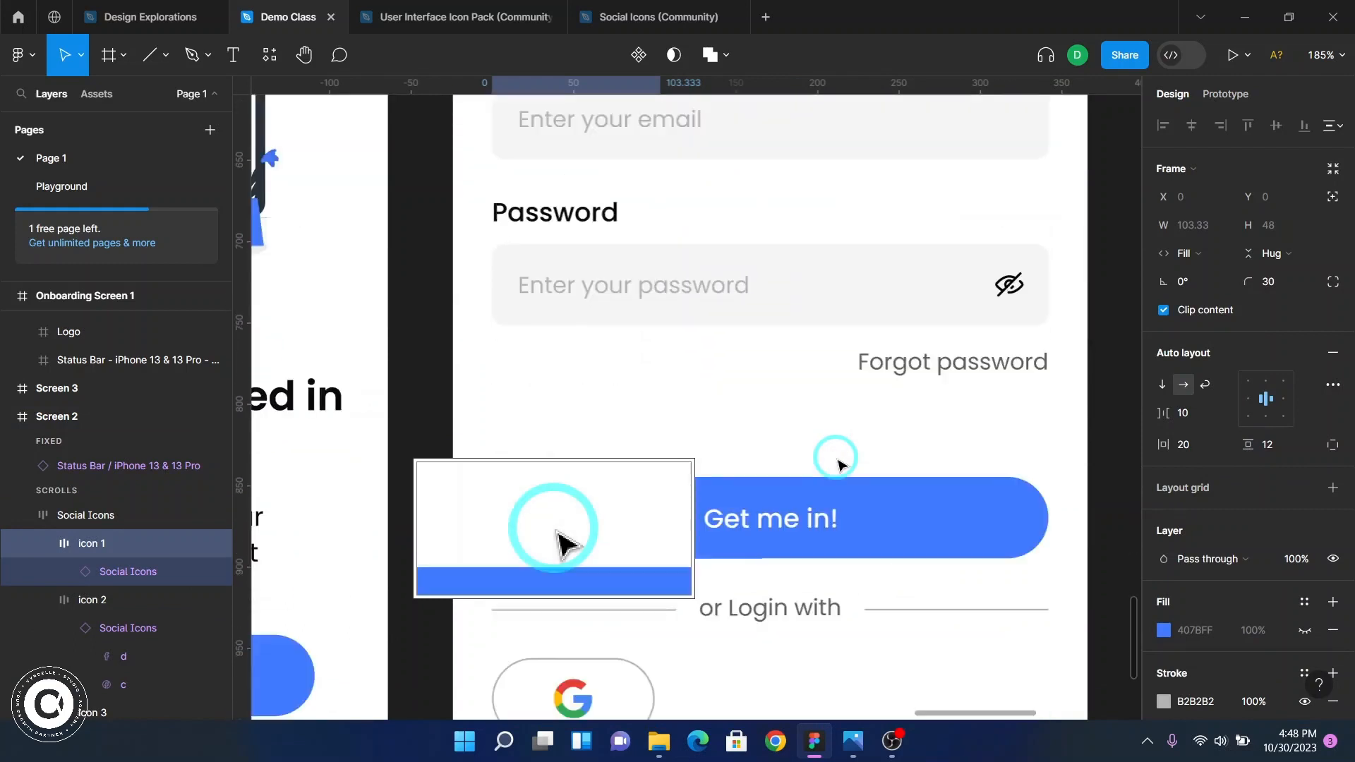
scroll(840, 462, down, 2)
- Set Icon 1's horizontal padding to 20 and vertical padding to 12, keeping its width on Hug contents
click(589, 594)
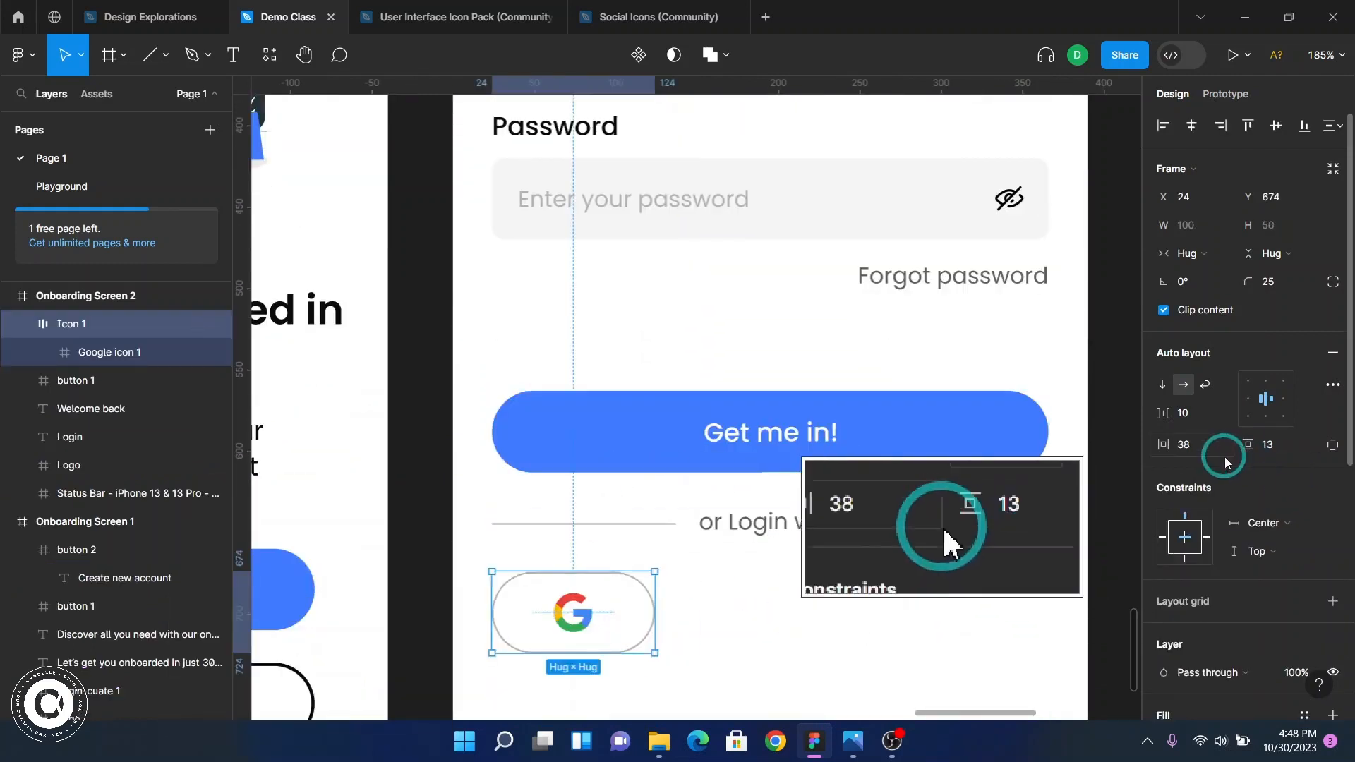
click(1202, 445)
text(20)
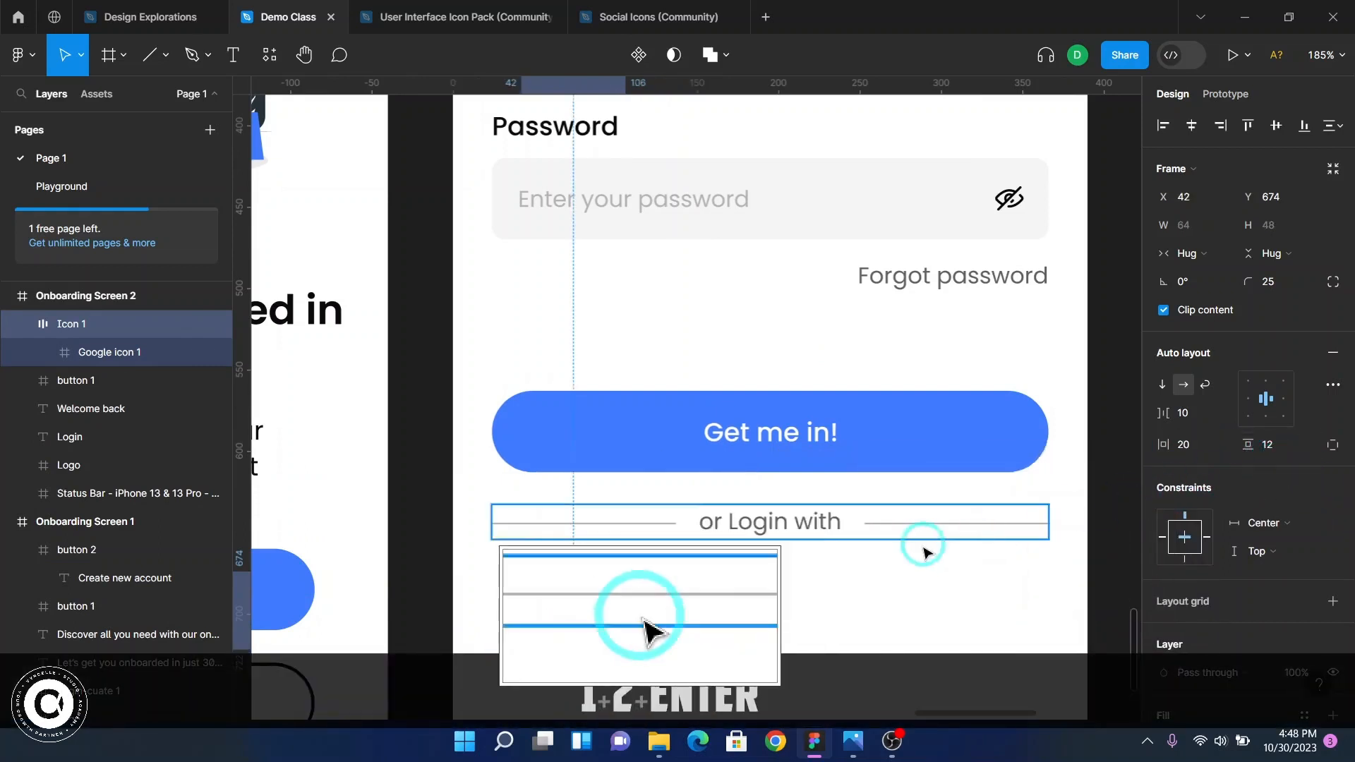
click(1213, 254)
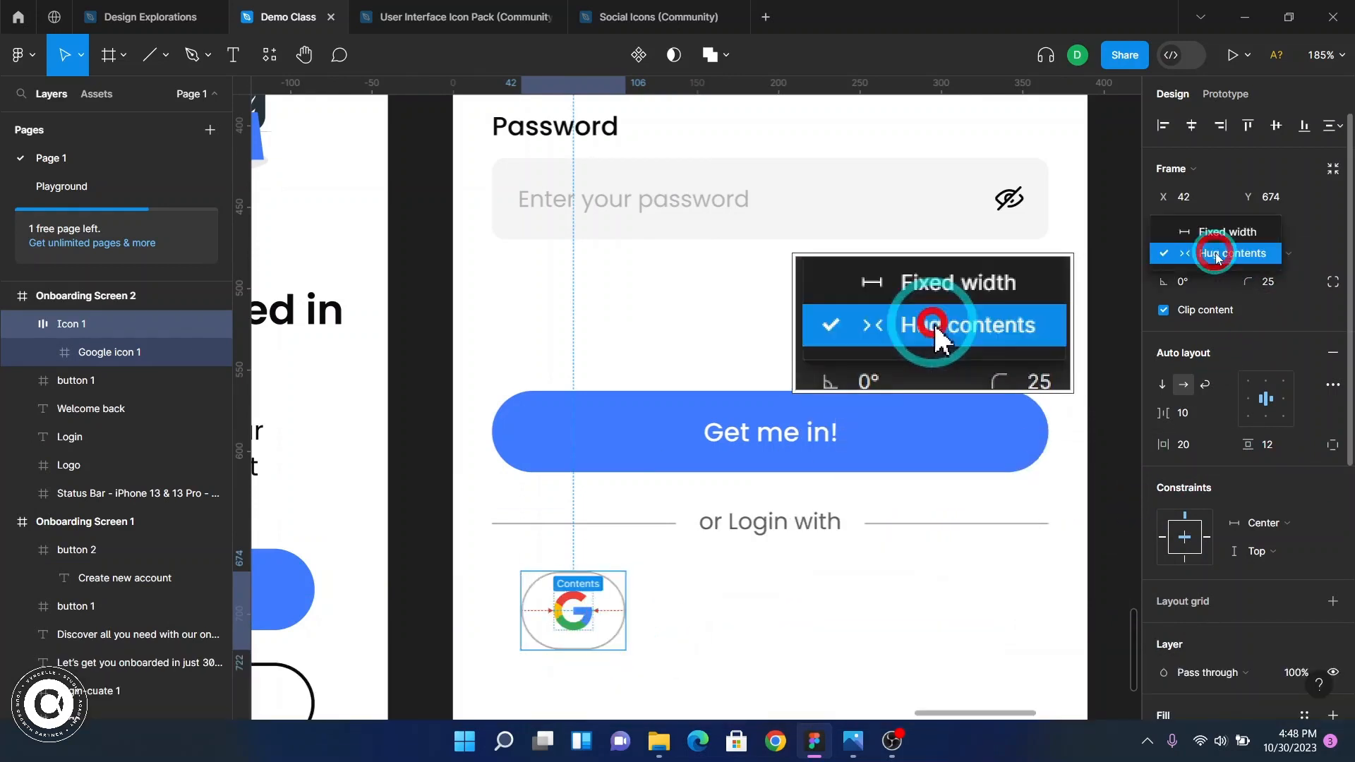
click(851, 605)
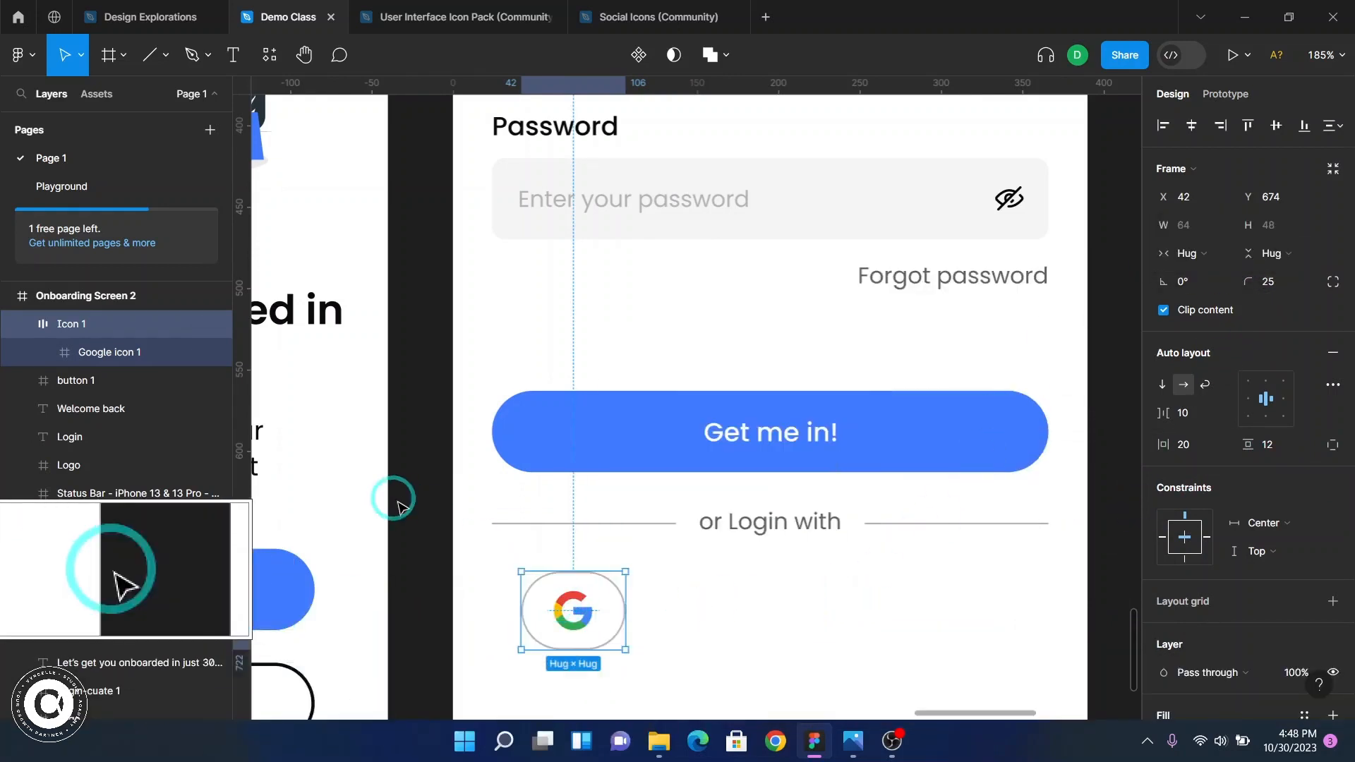
- Duplicate the Icon 1 button twice and place the copies in a row to its right, at about X 122 and X 203
key(F2)
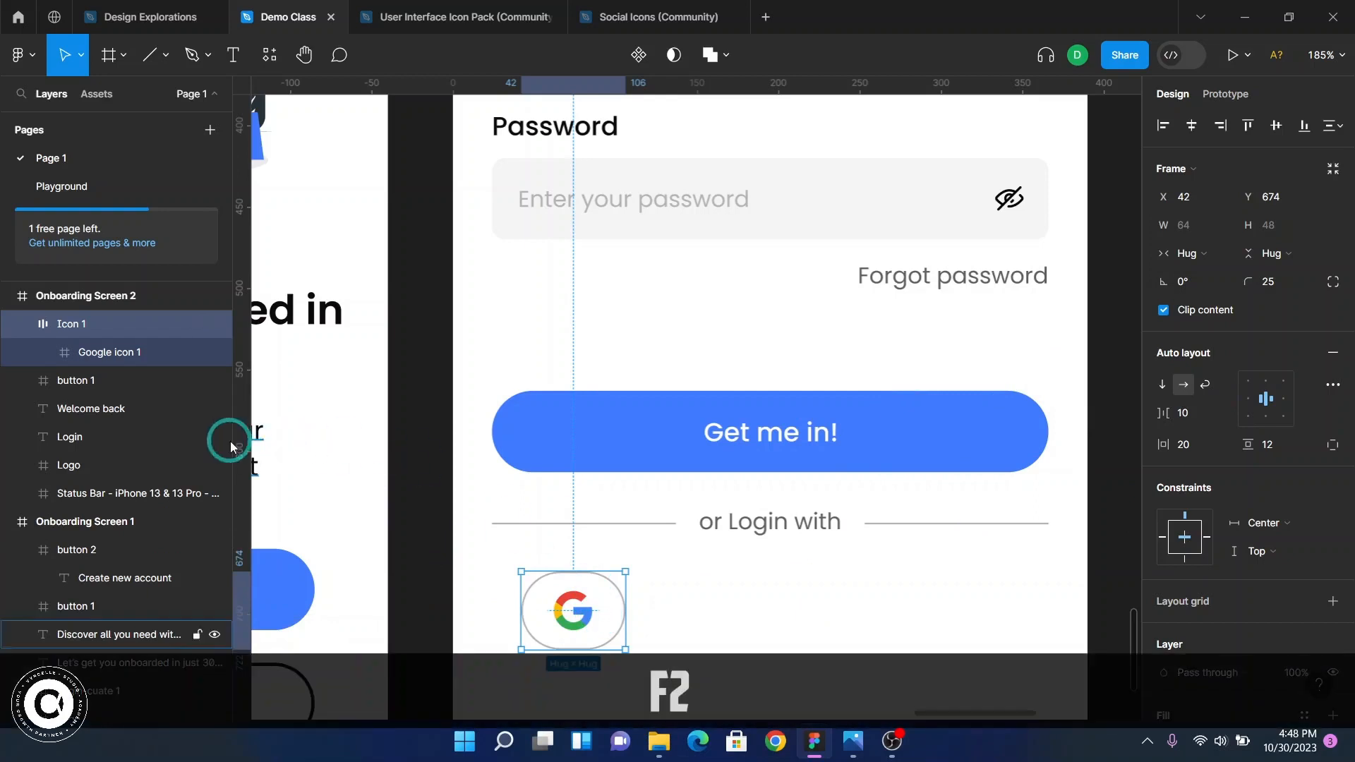
click(22, 323)
key(ctrl+c)
key(ctrl+v)
key(shift)
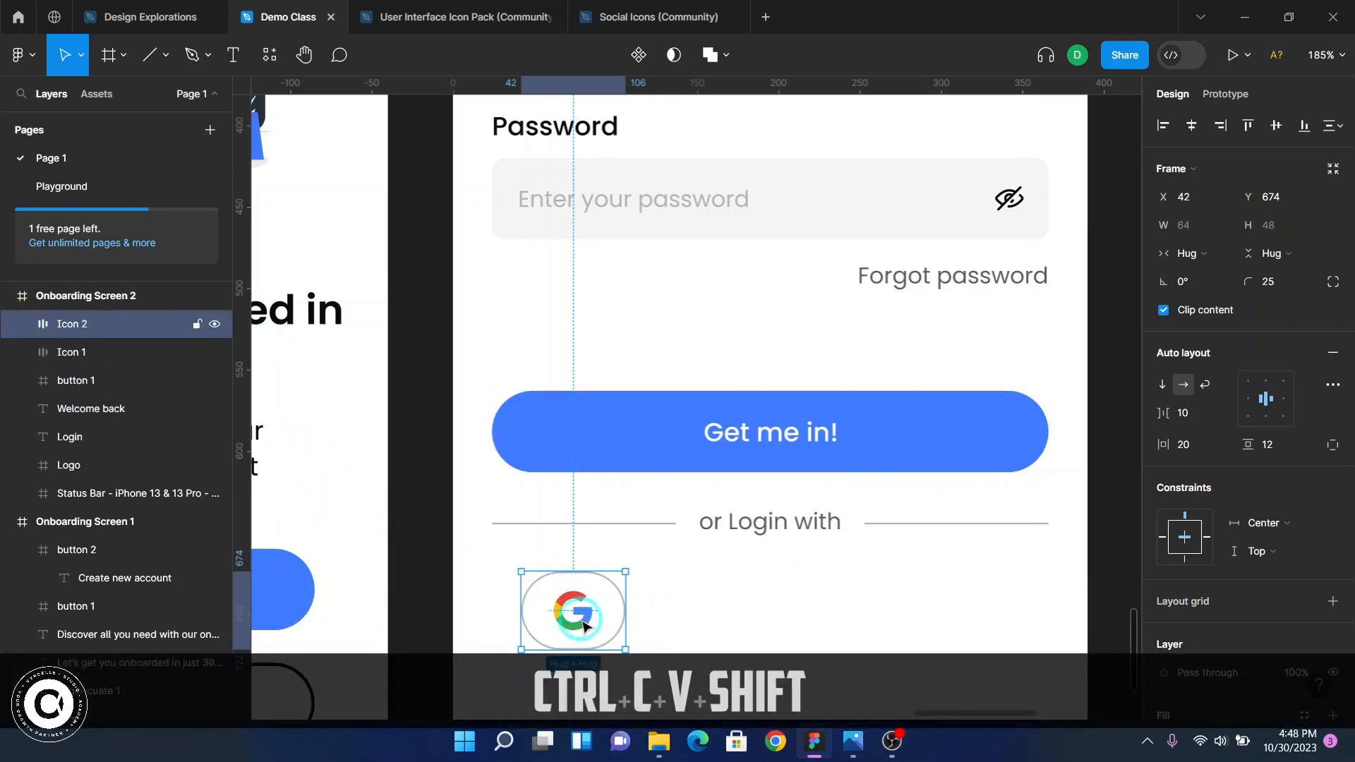
key(ctrl+c)
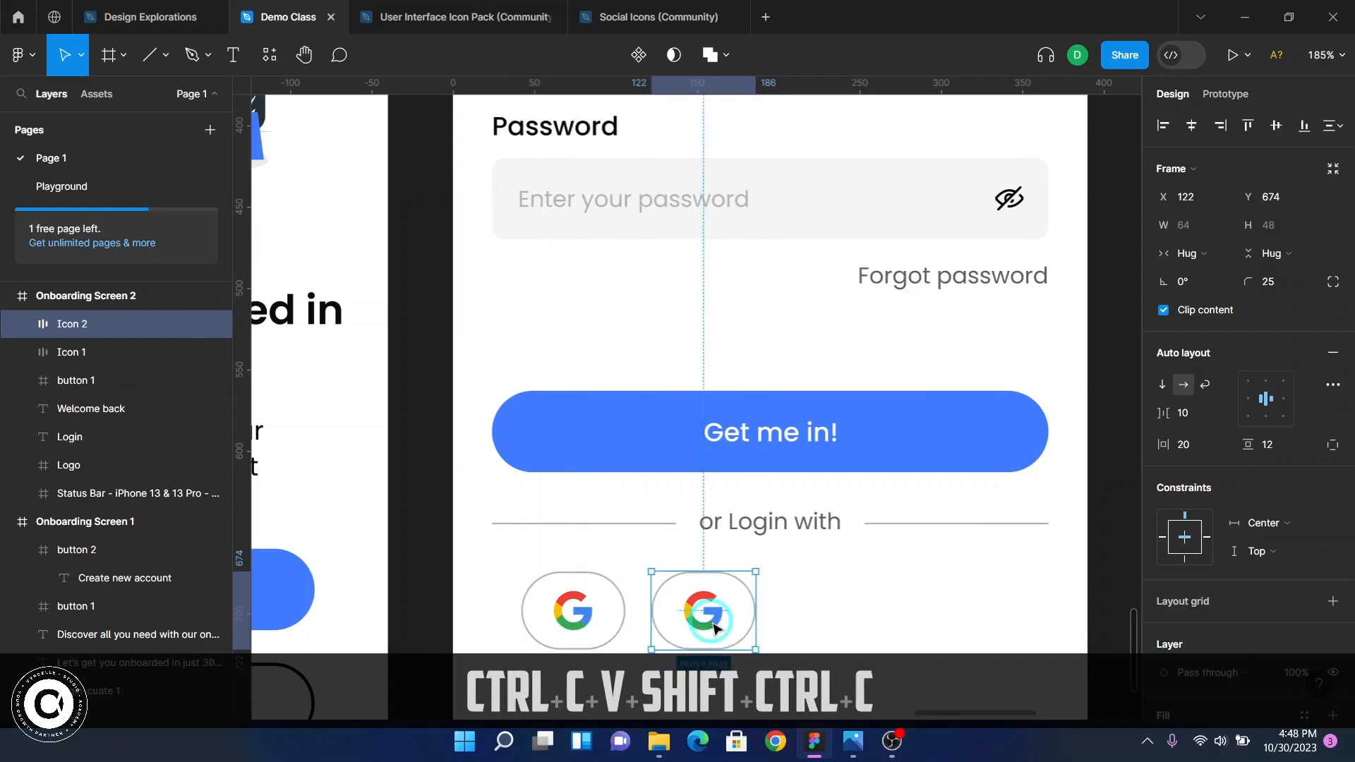
key(ctrl+v)
key(shift)
drag(744, 616, 856, 621)
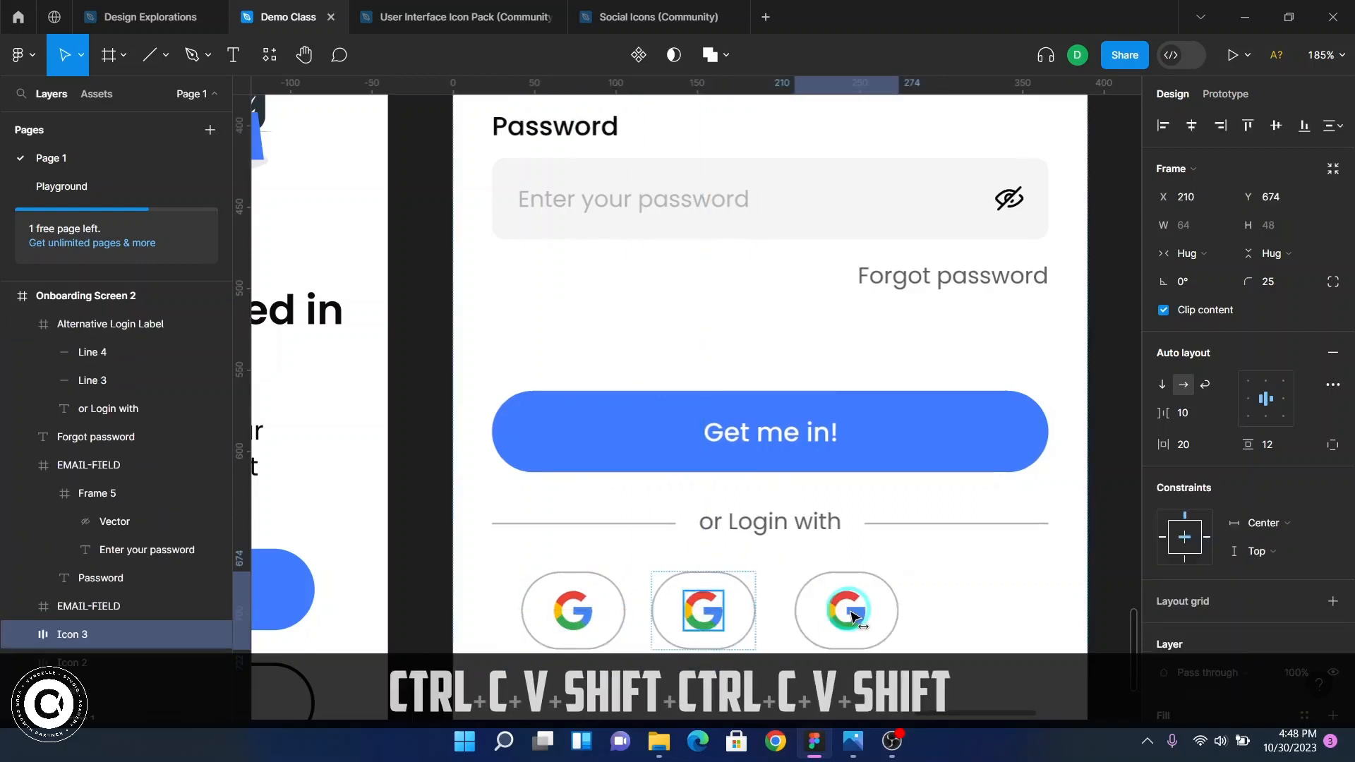
- Enclose Icon 1, Icon 2 and Icon 3 together in a new frame on Onboarding Screen 2
scroll(704, 472, up, 9)
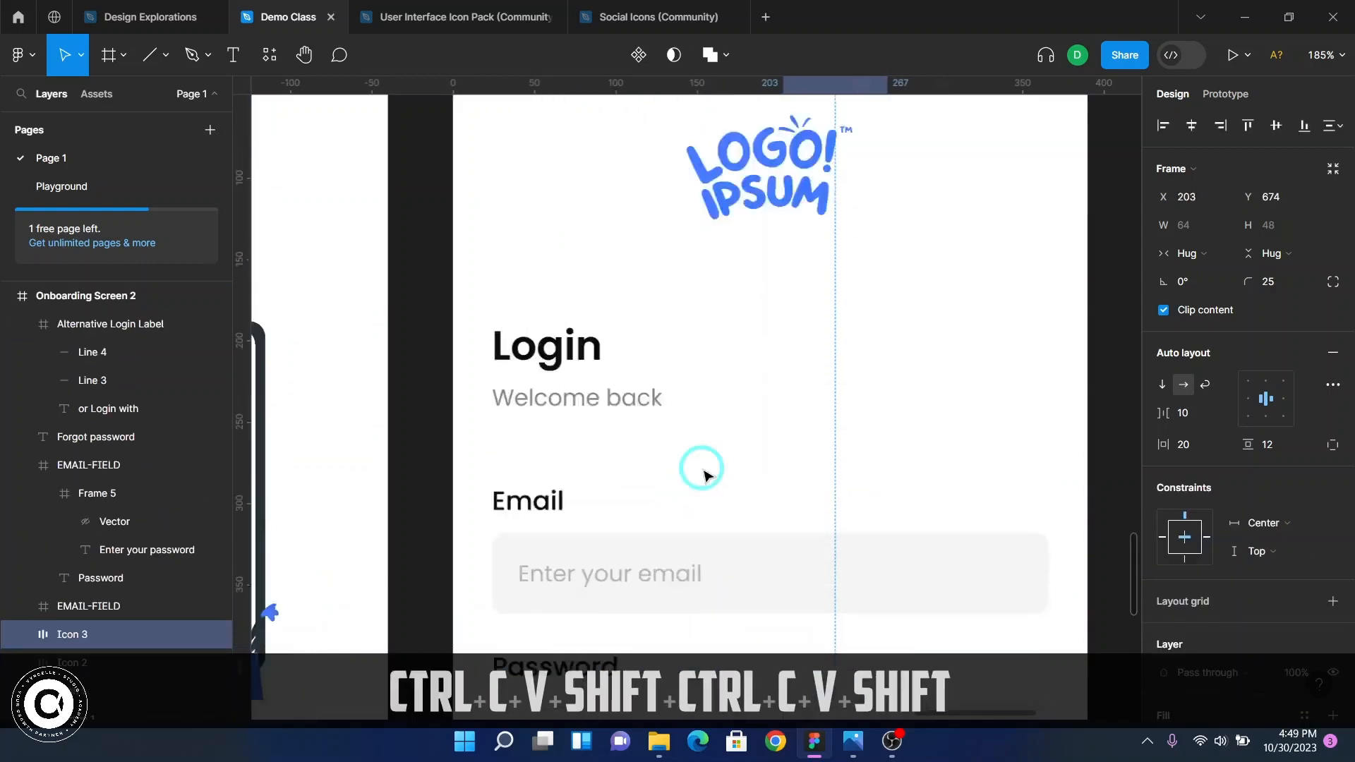
scroll(704, 471, down, 11)
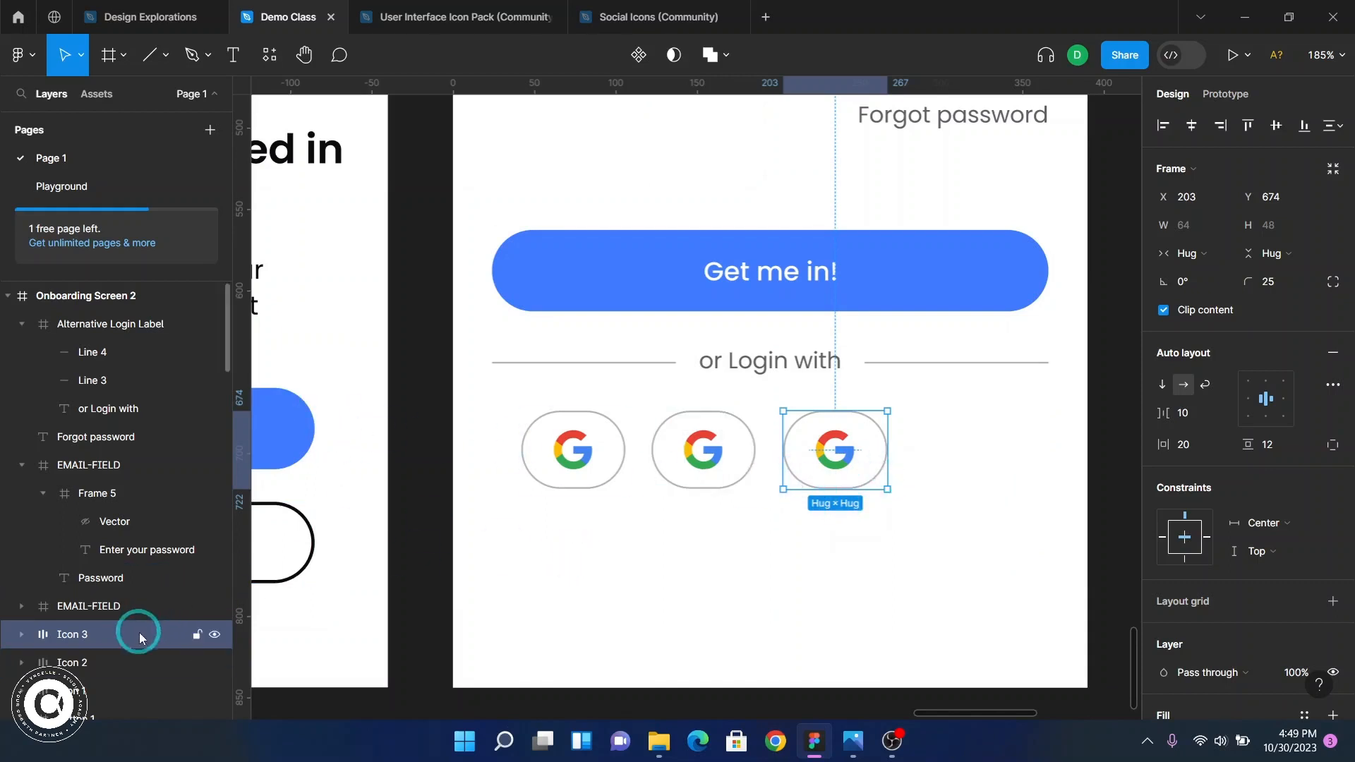
scroll(106, 628, down, 4)
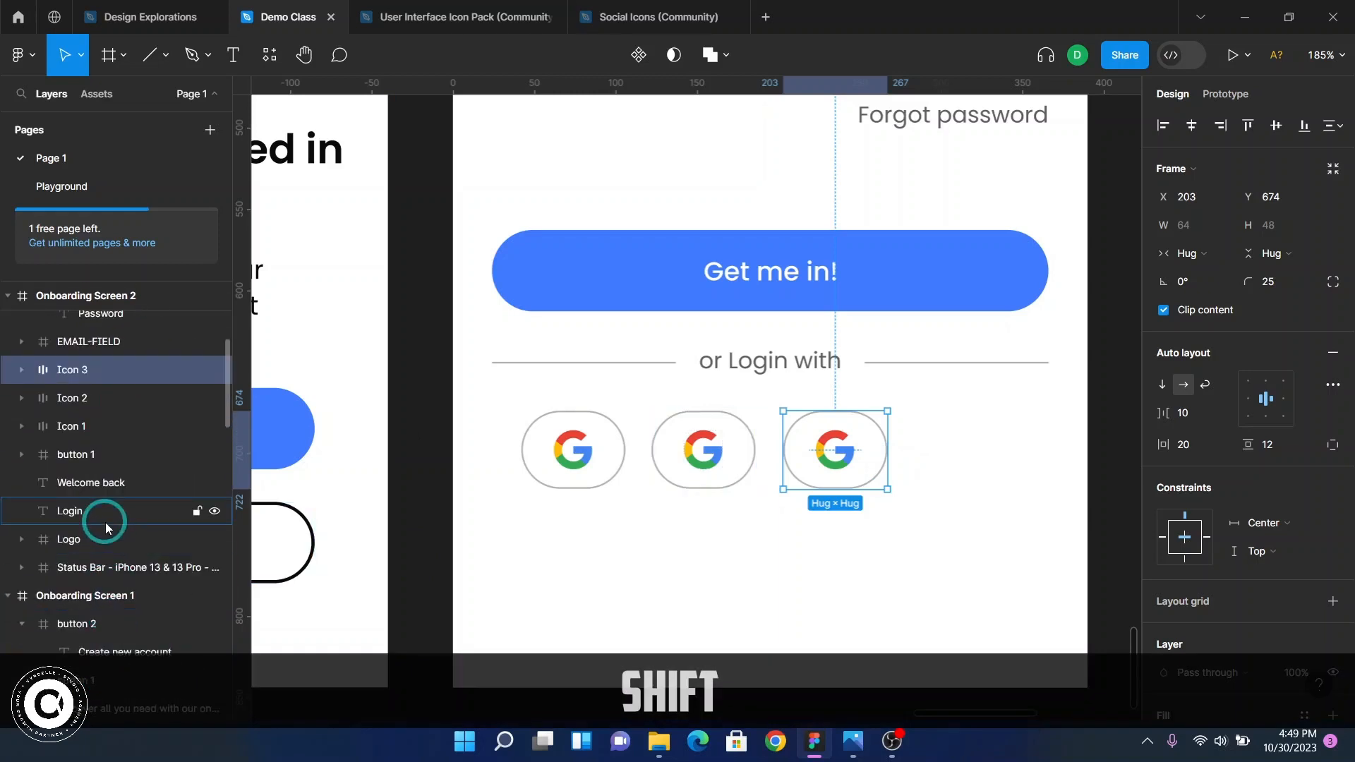
key(F2)
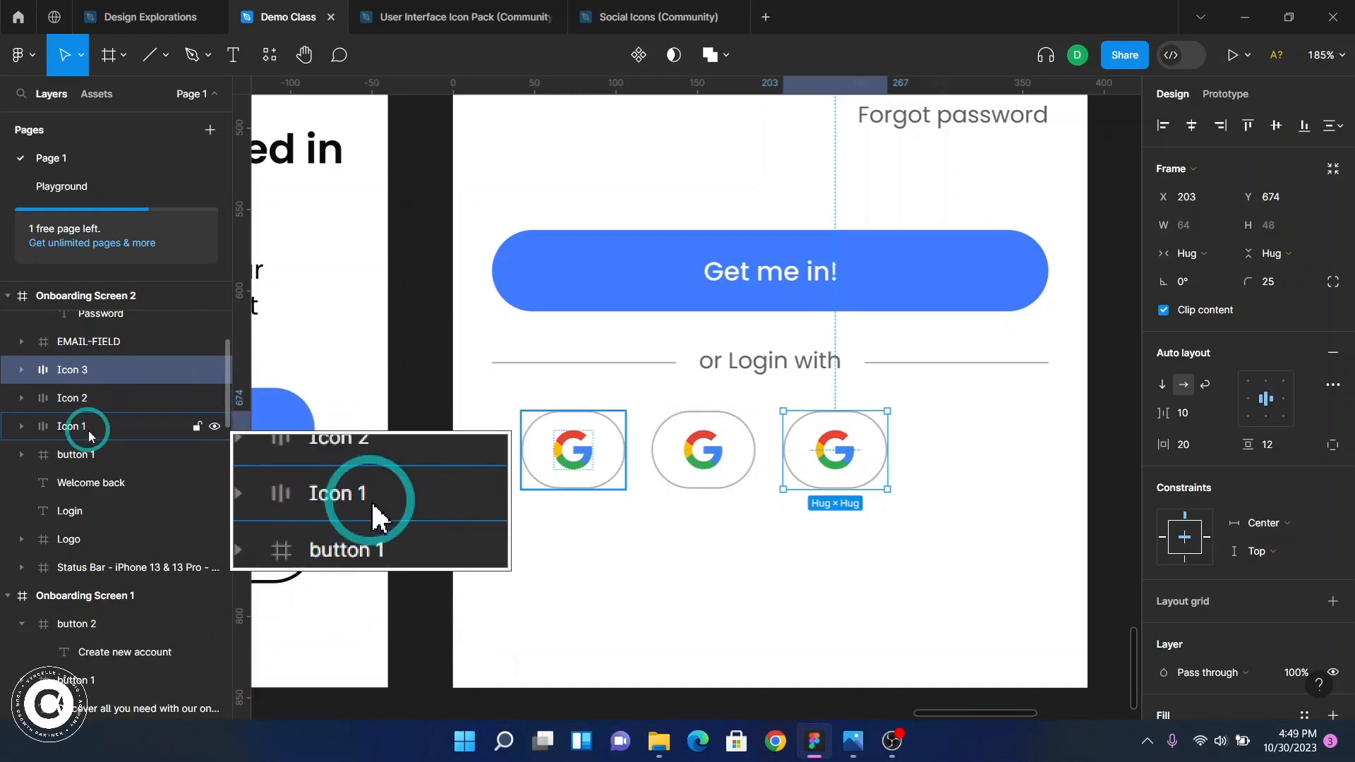
key(shift)
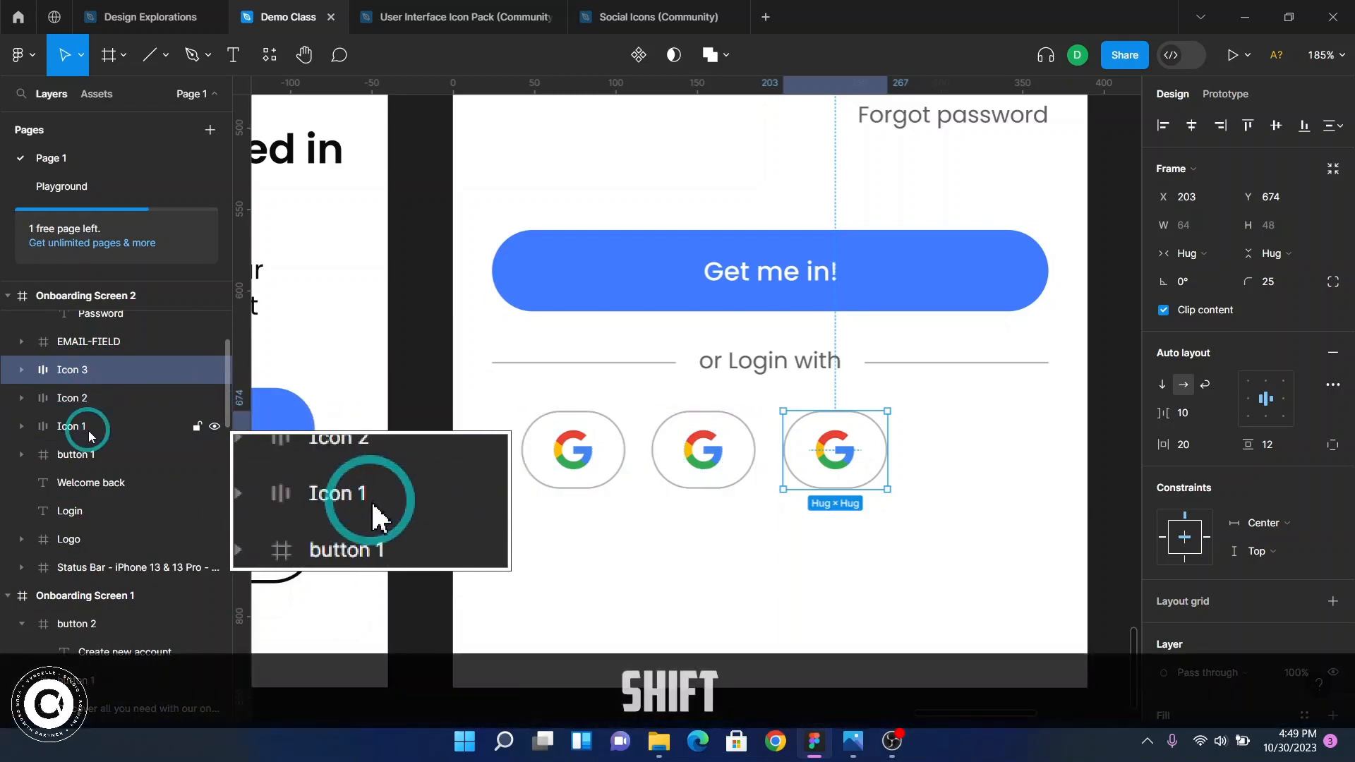
shift+click(90, 436)
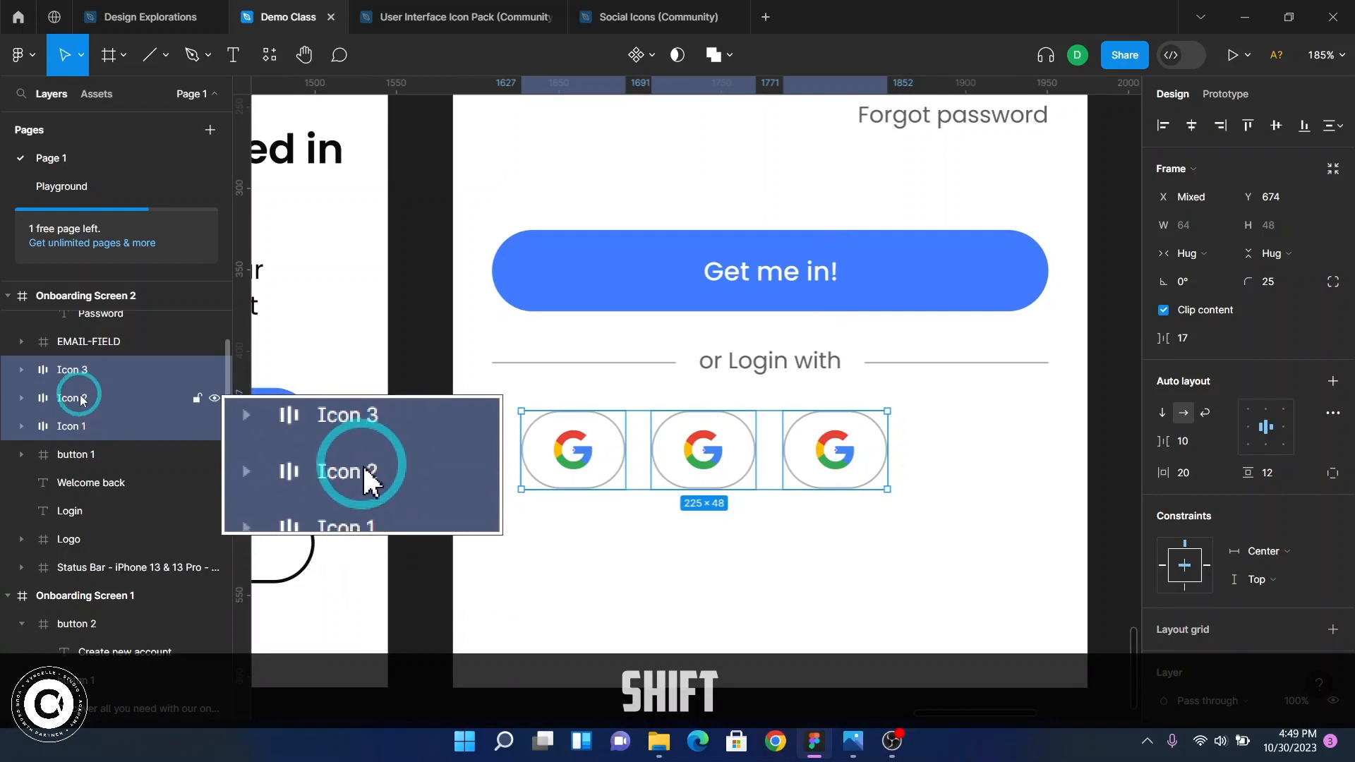
right_click(79, 398)
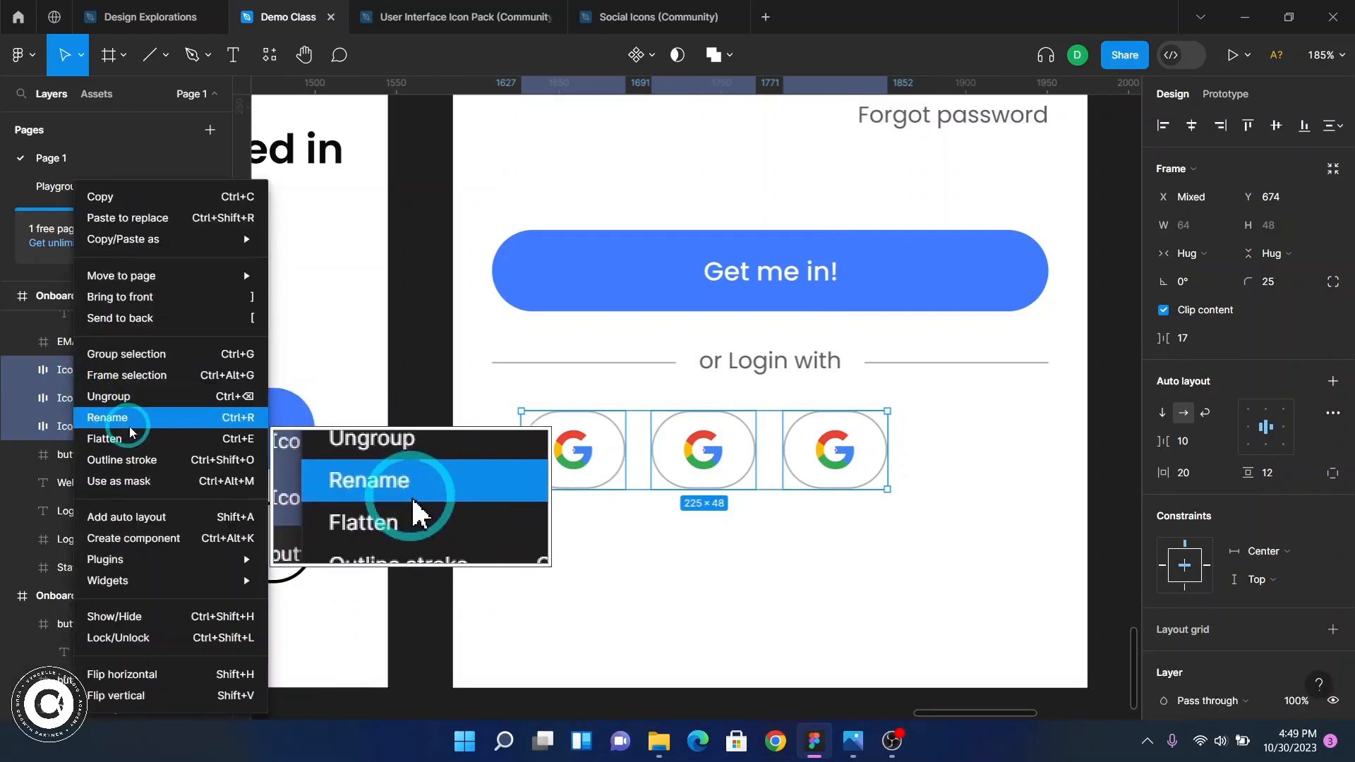
click(146, 385)
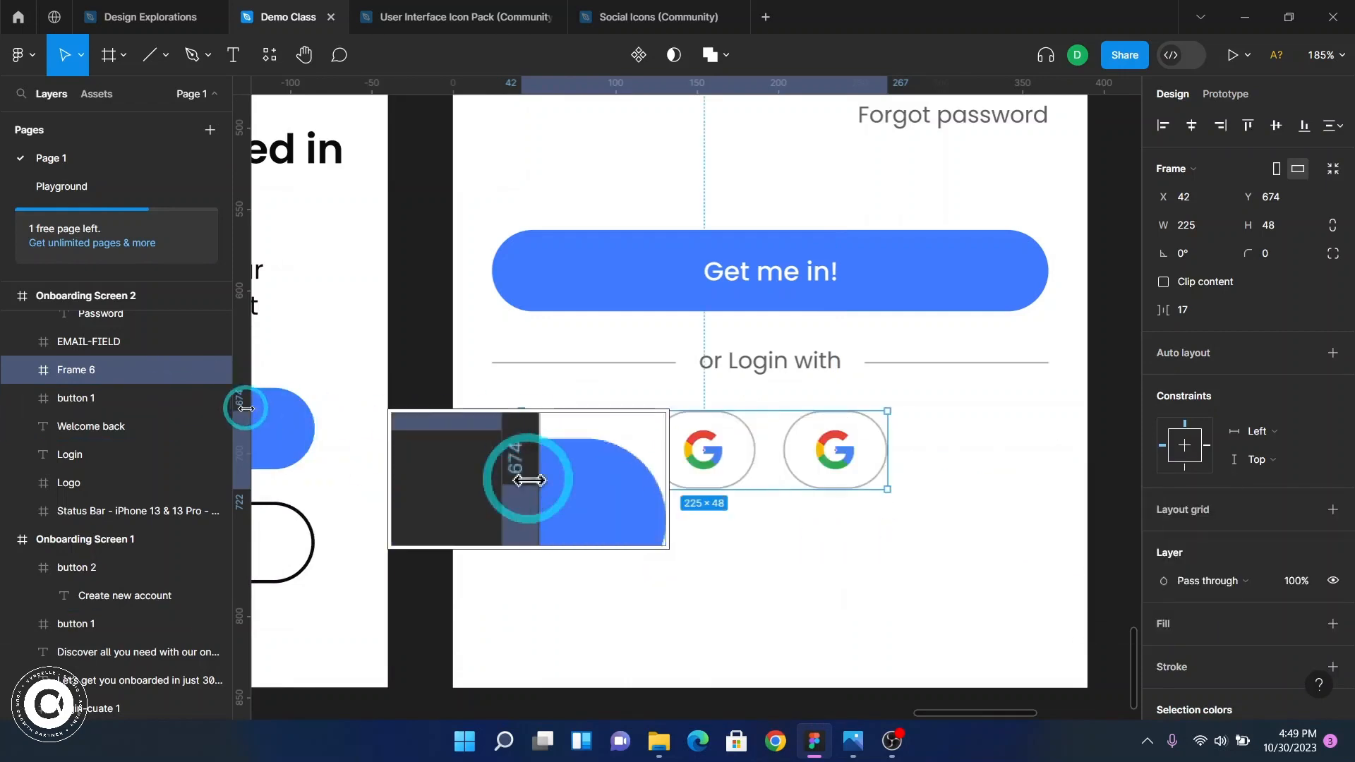
- Rename the frame holding the three icon buttons as SOCIAL ICONS
double_click(78, 370)
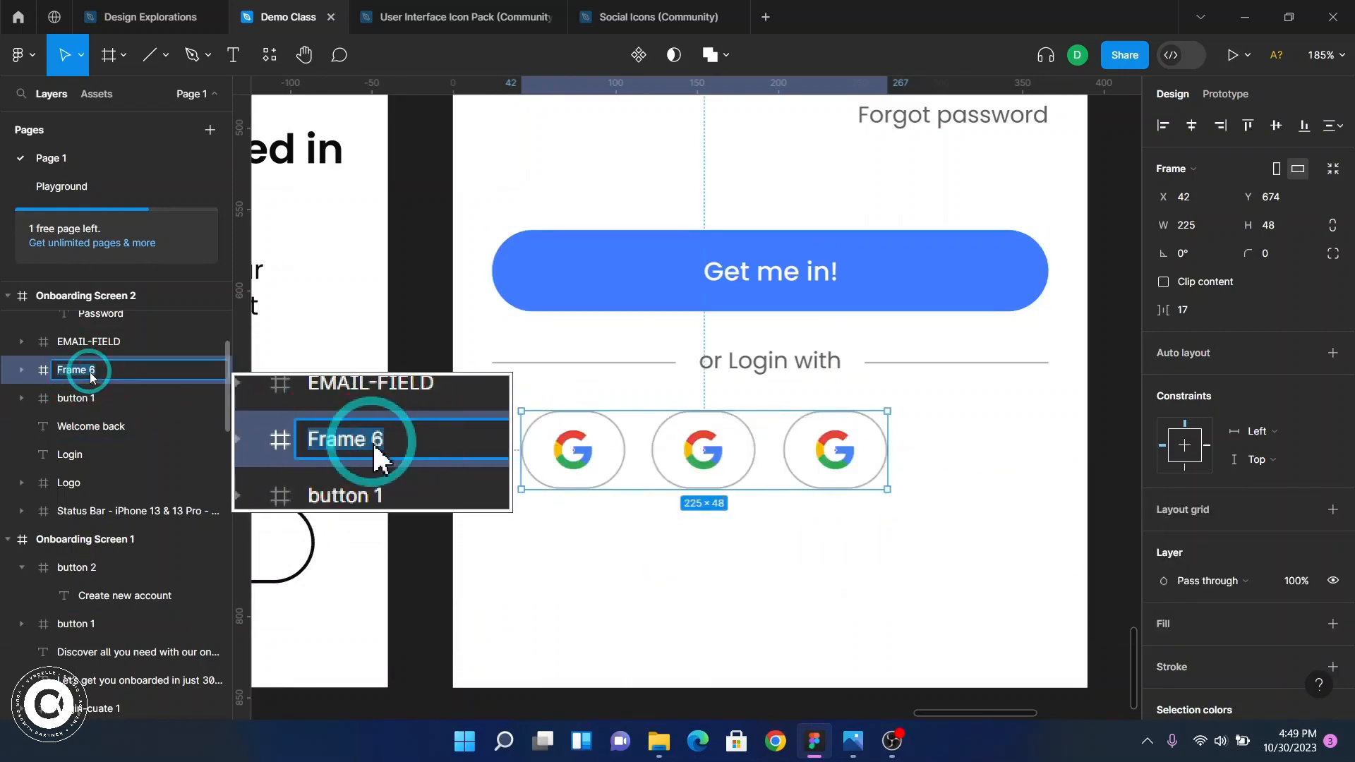
key(Caps_Lock)
text(SOCIL)
key(BackSpace)
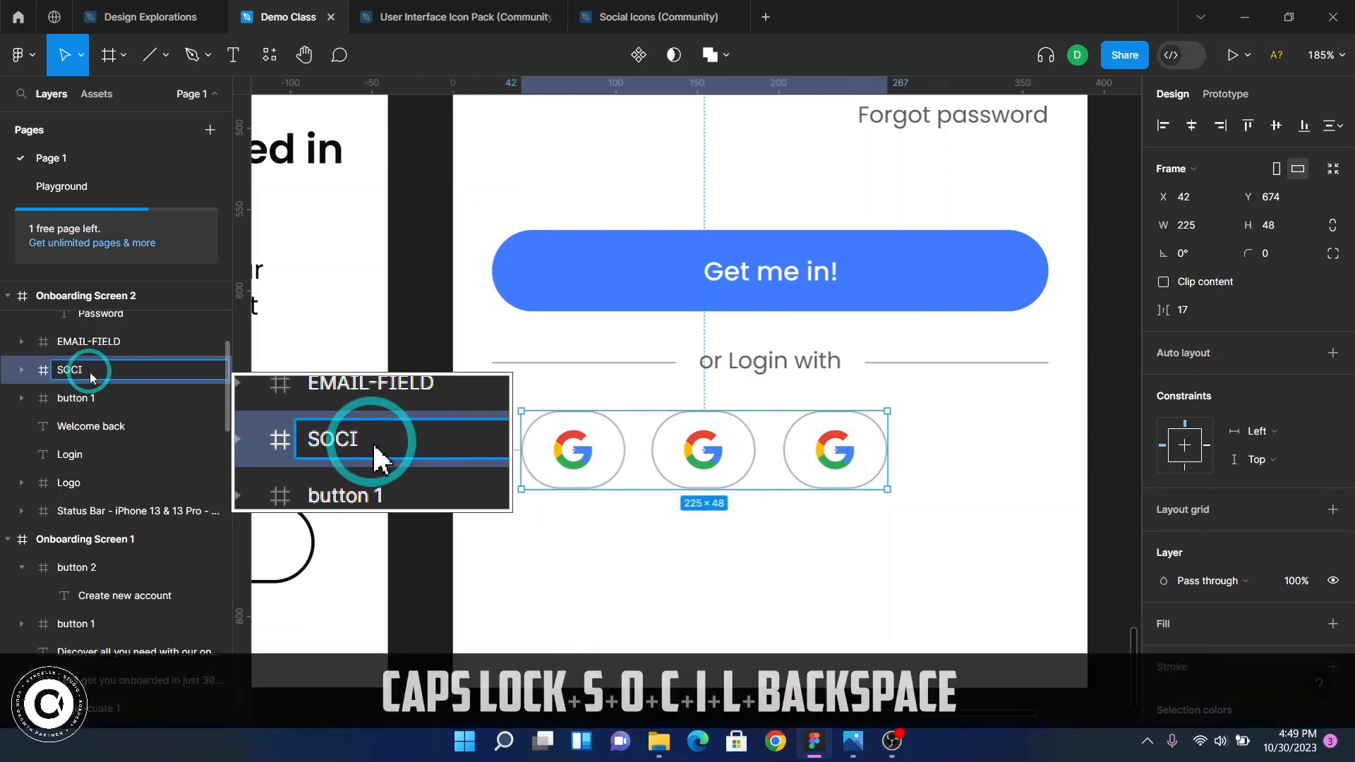
text(AL ICONS)
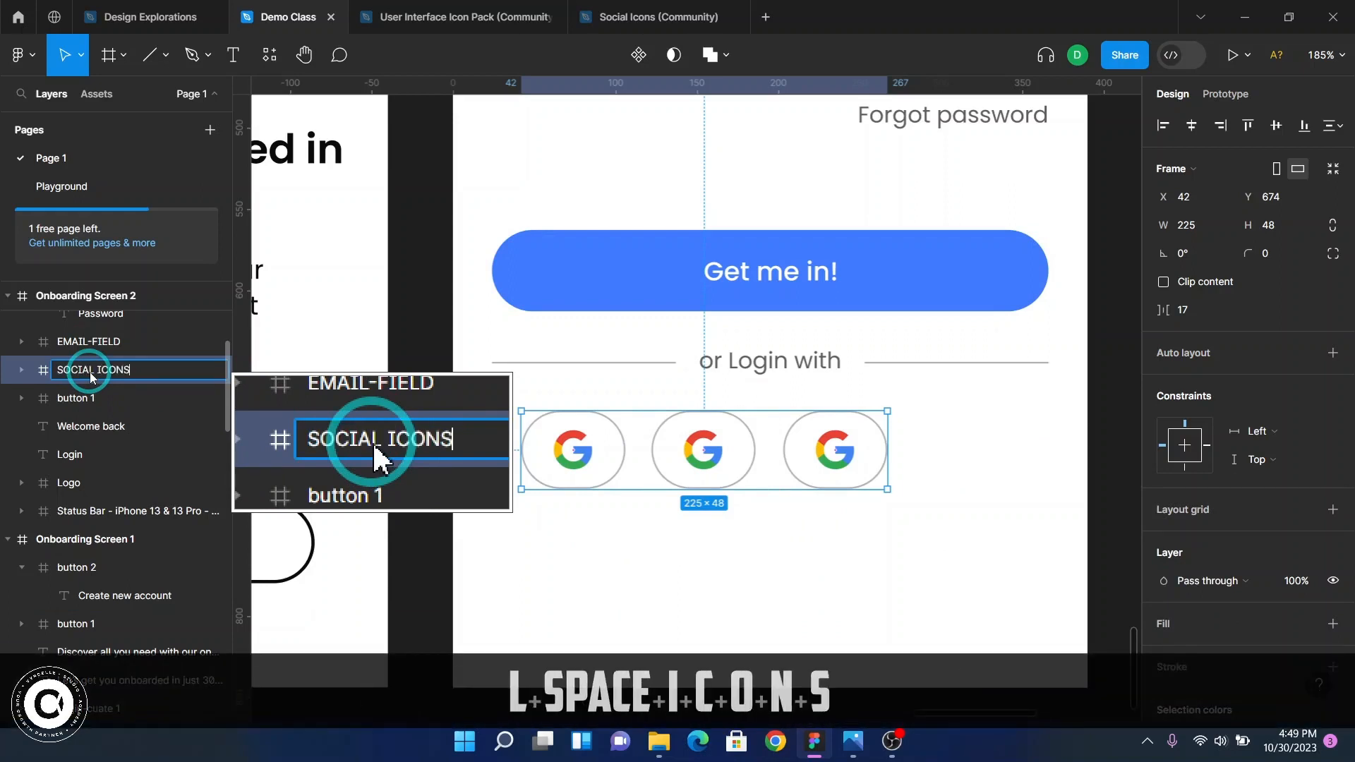
key(Return)
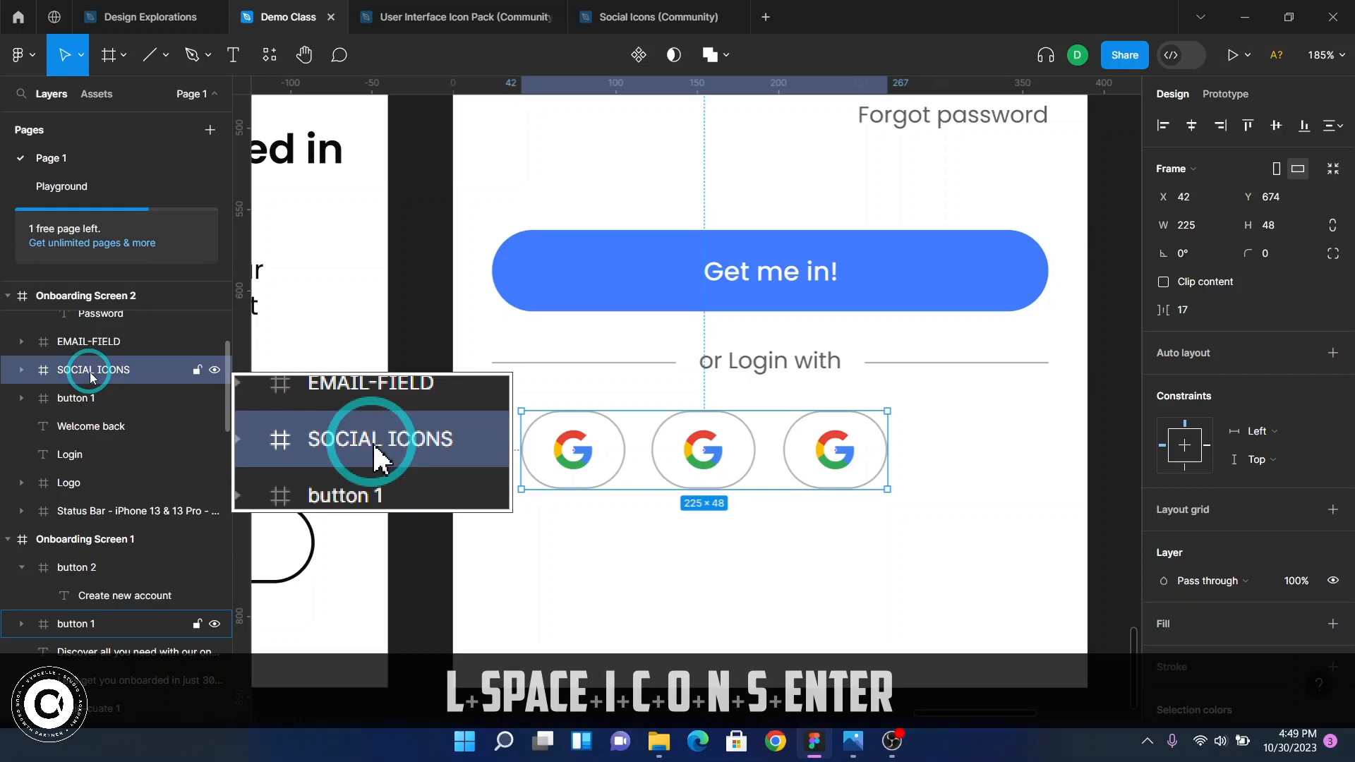
- Add auto layout to the SOCIAL ICONS frame and, with the layout grid shown, stretch it across all grid columns to a width of 342
click(1207, 359)
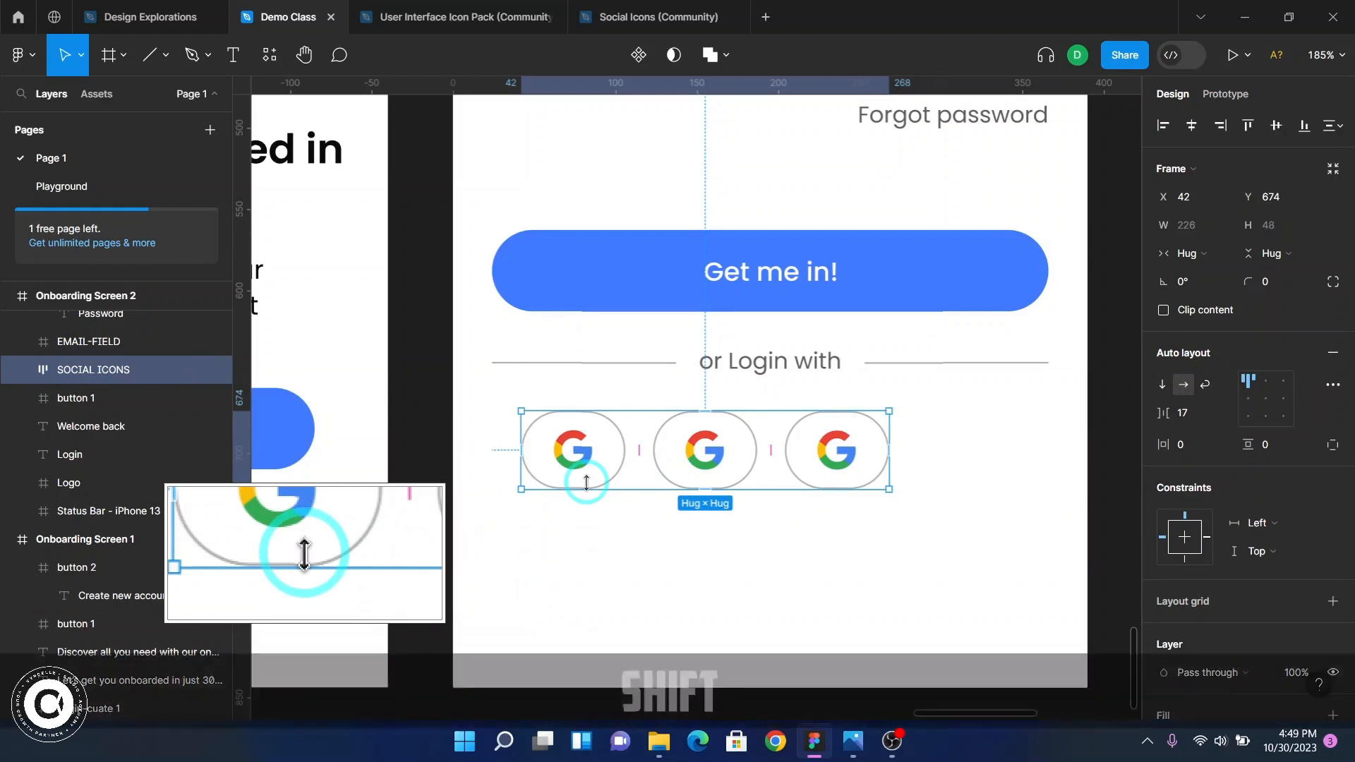
key(shift+g)
drag(520, 460, 493, 462)
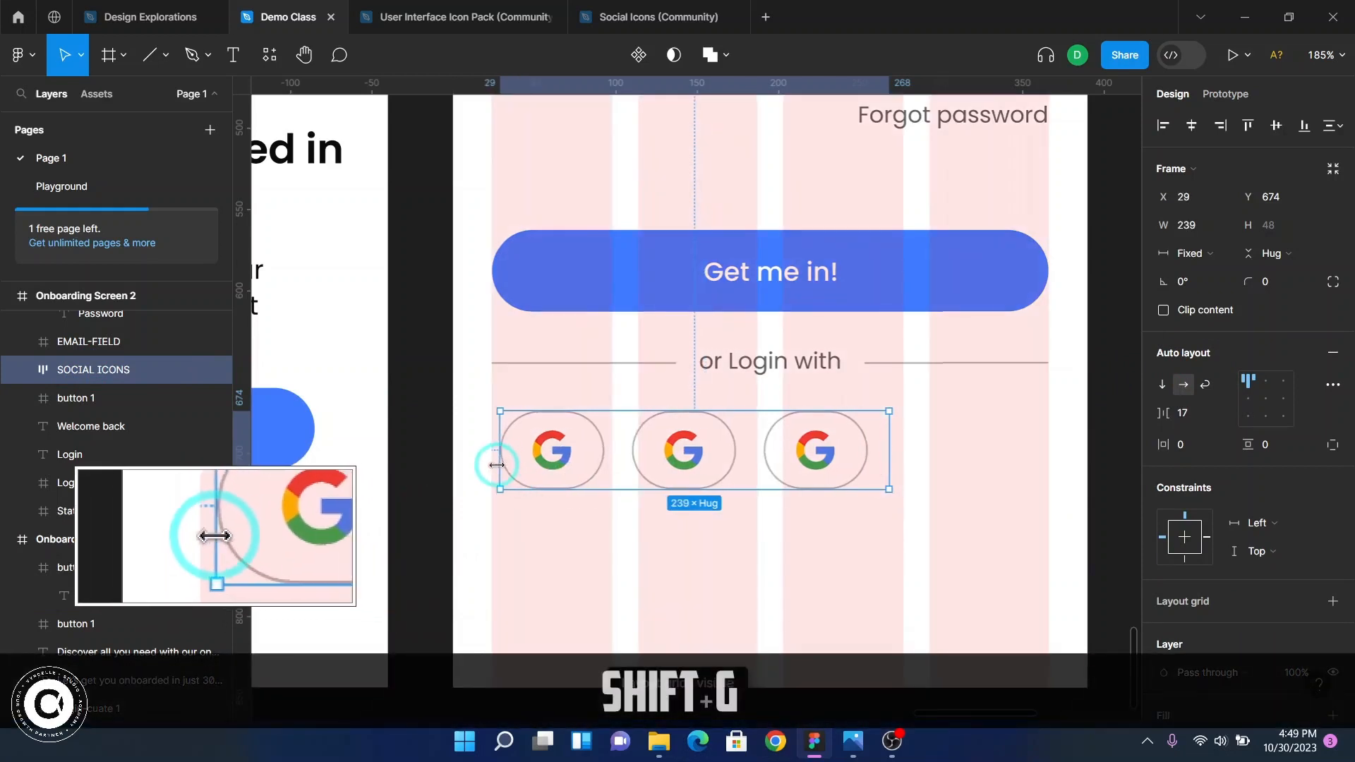
drag(904, 449, 1050, 459)
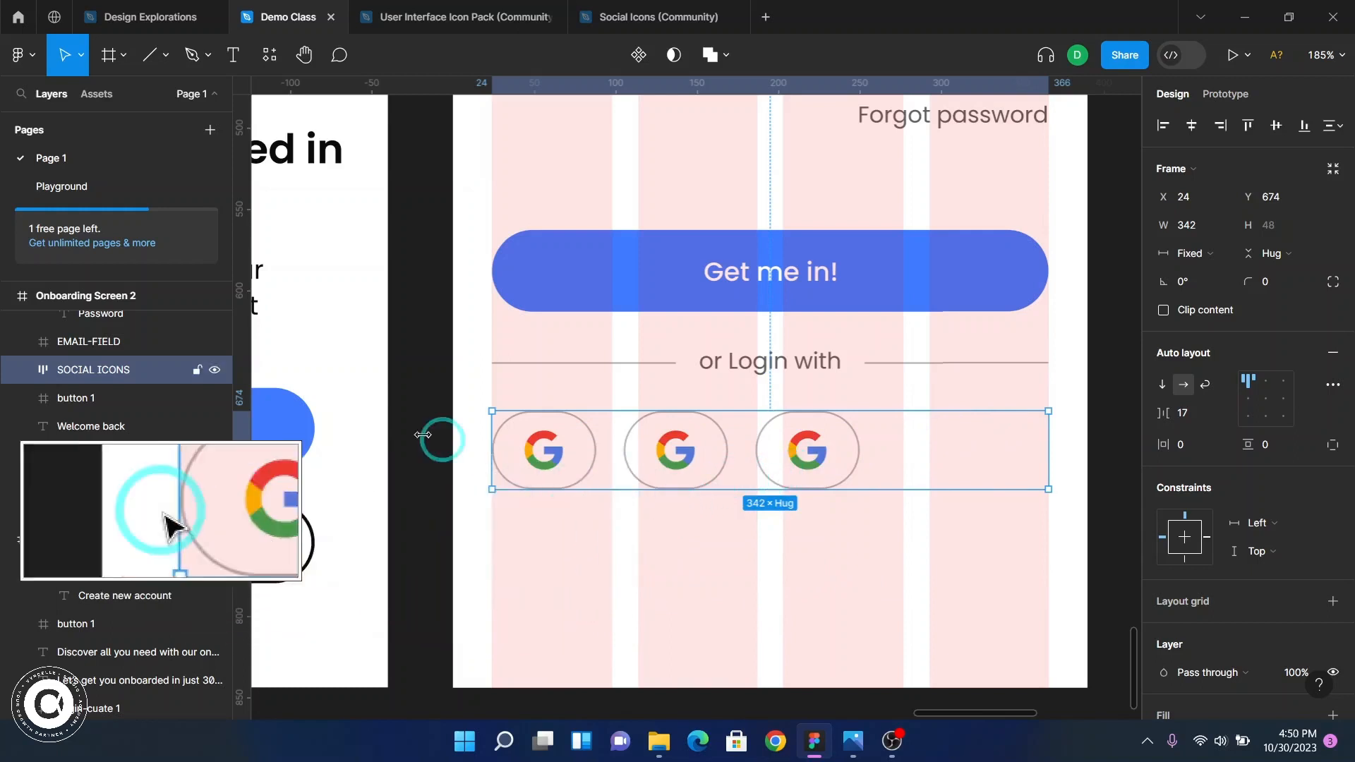
- Duplicate the Google icon inside the Icon 1 button of the SOCIAL ICONS frame
click(22, 369)
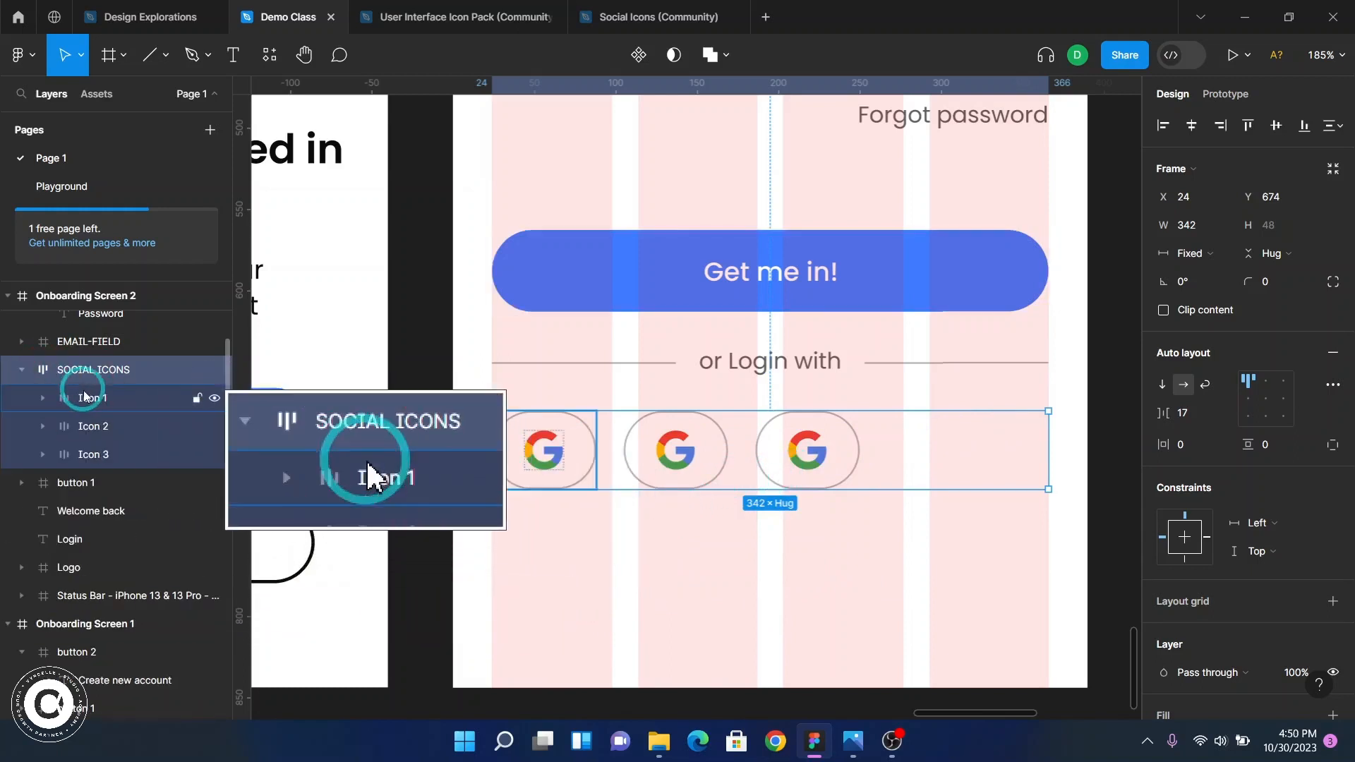
click(84, 397)
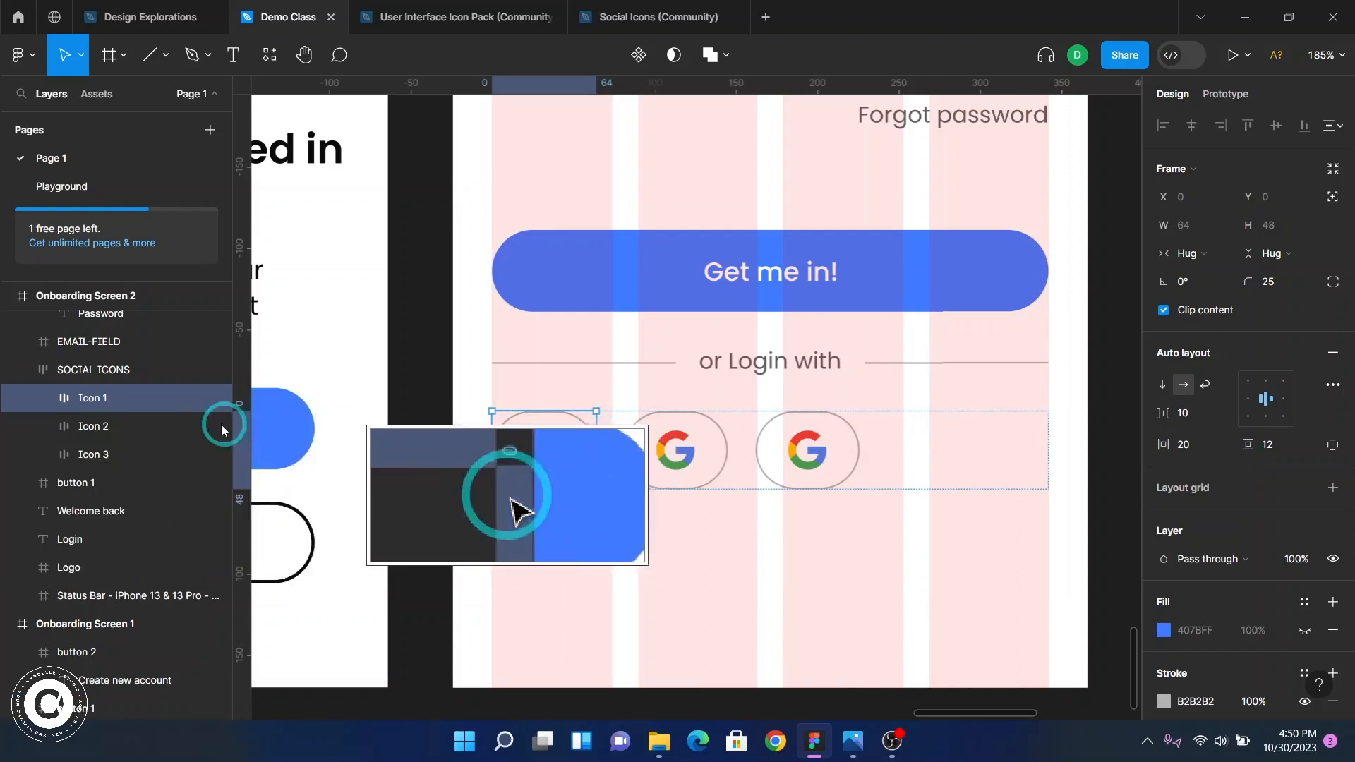
click(98, 371)
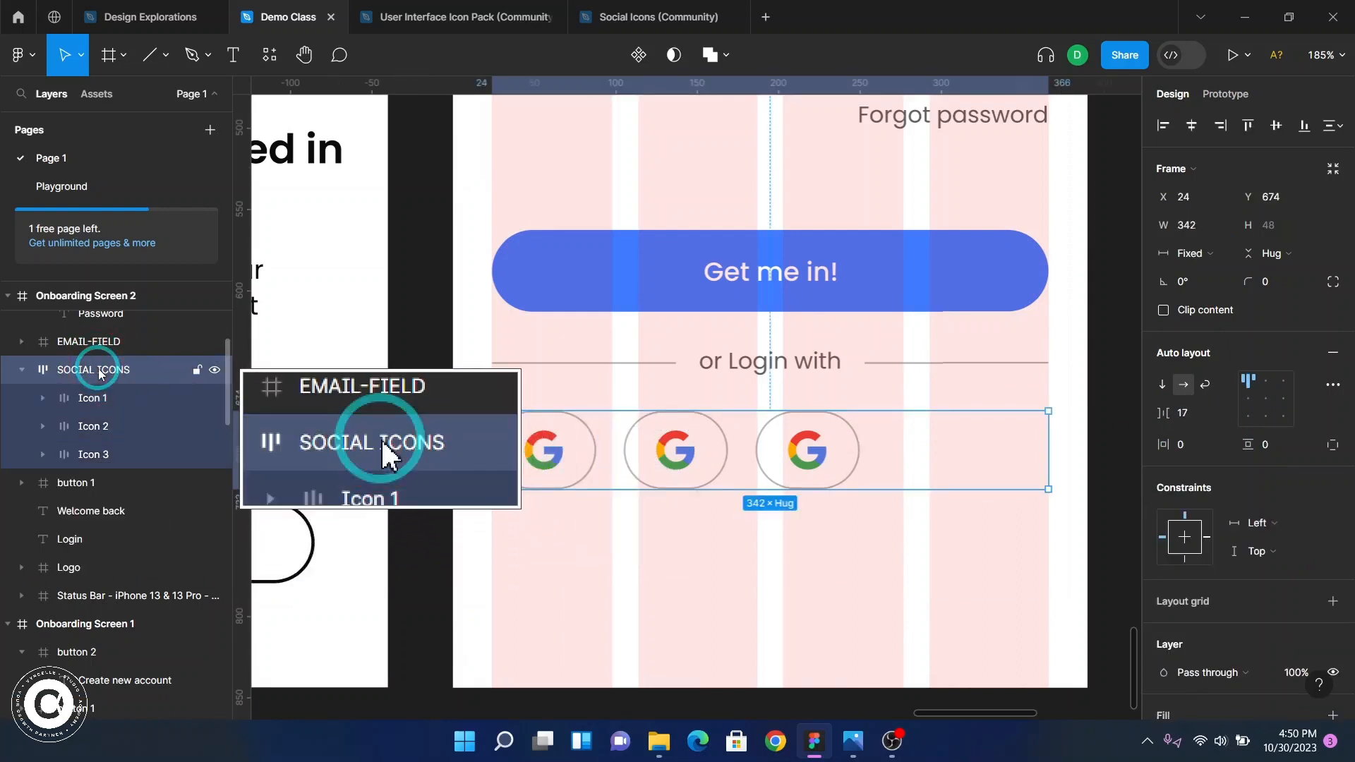
click(114, 403)
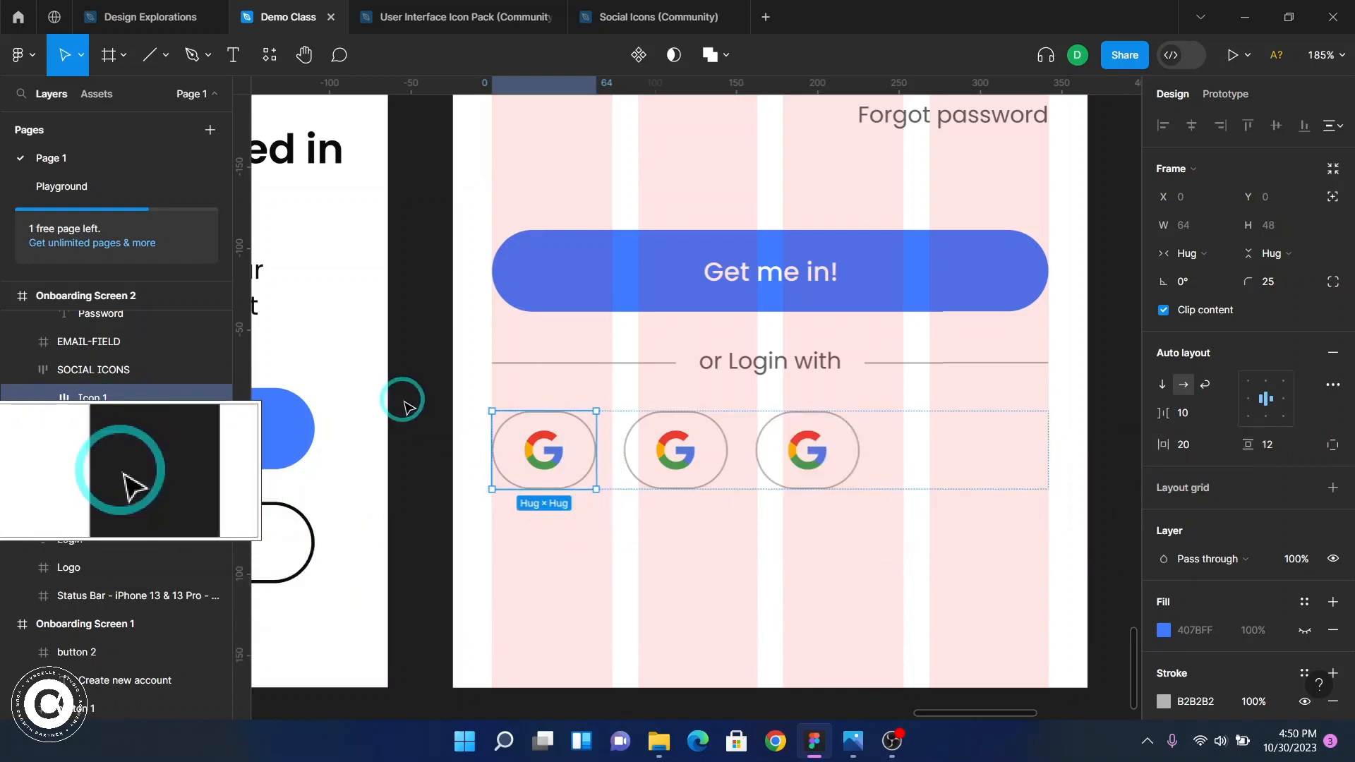
click(44, 397)
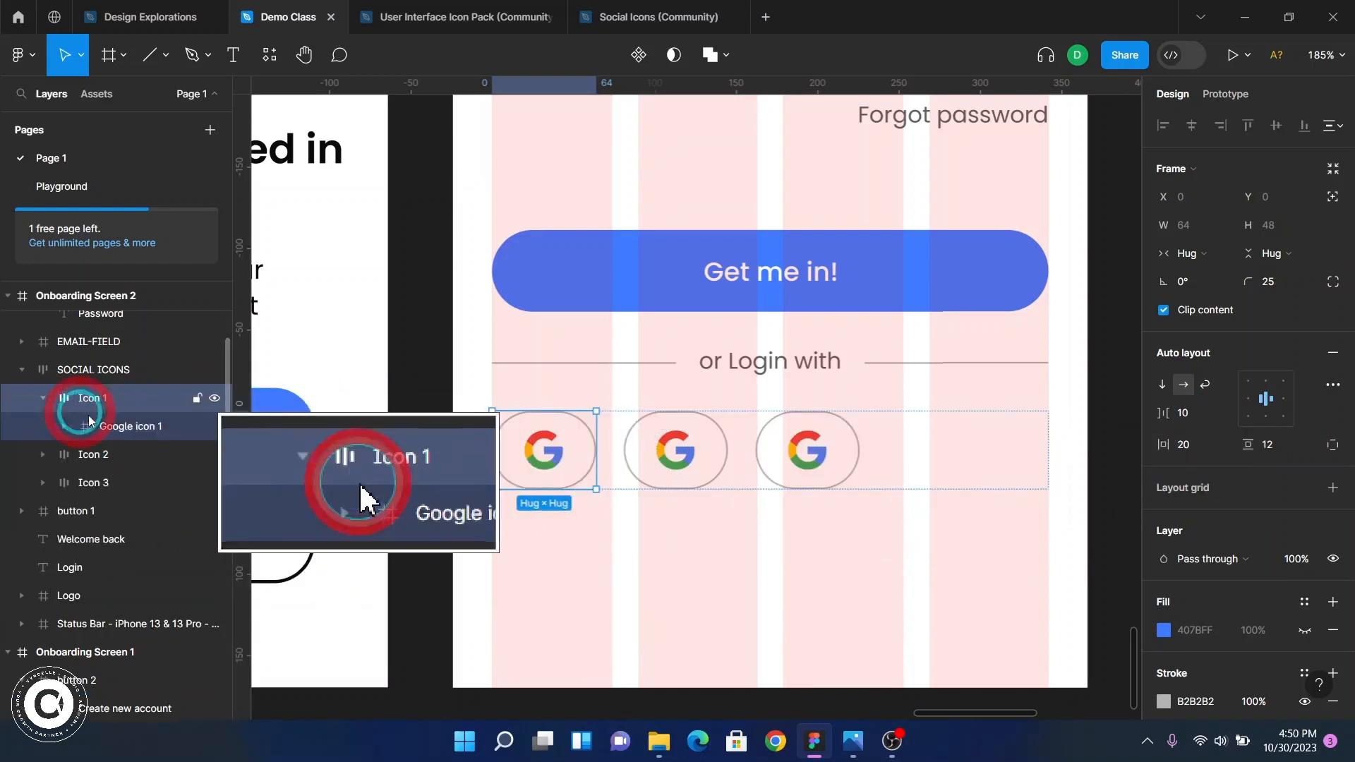
click(127, 427)
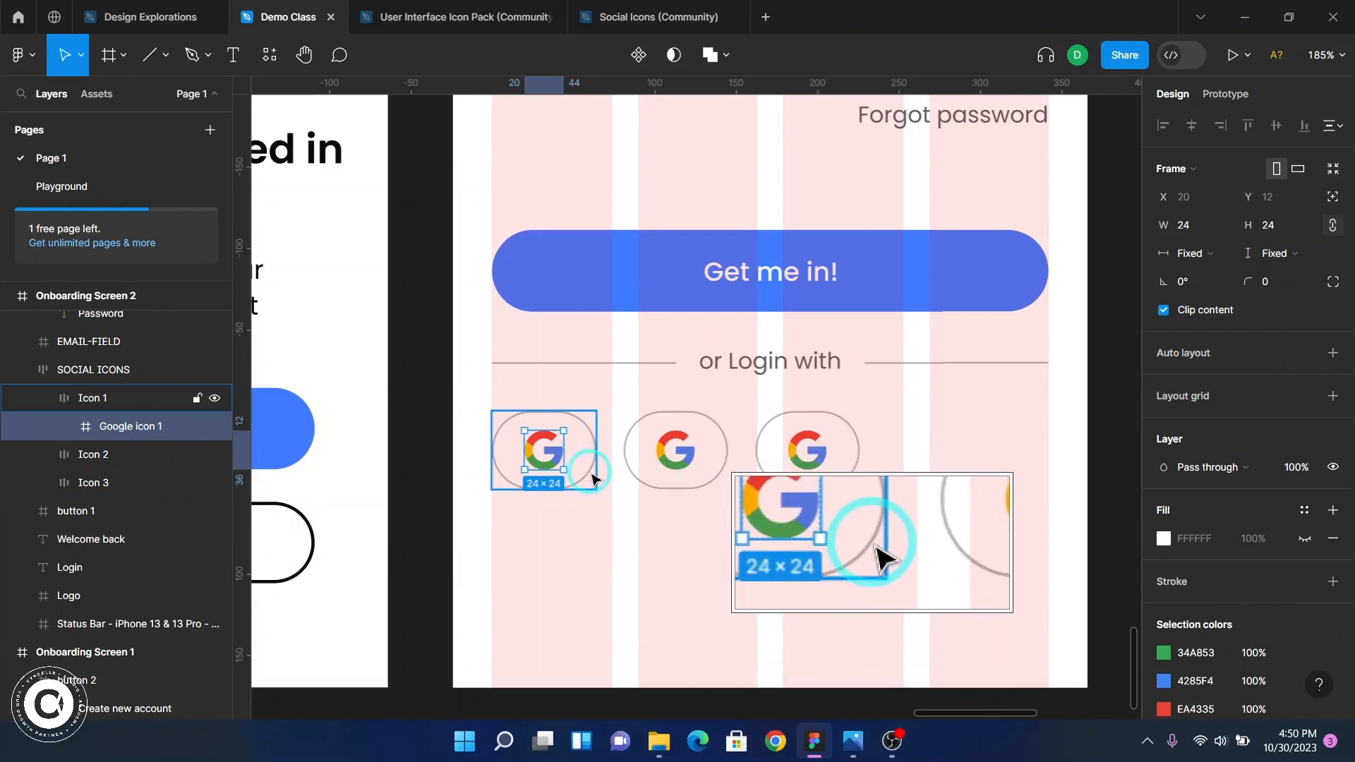
key(ctrl+c)
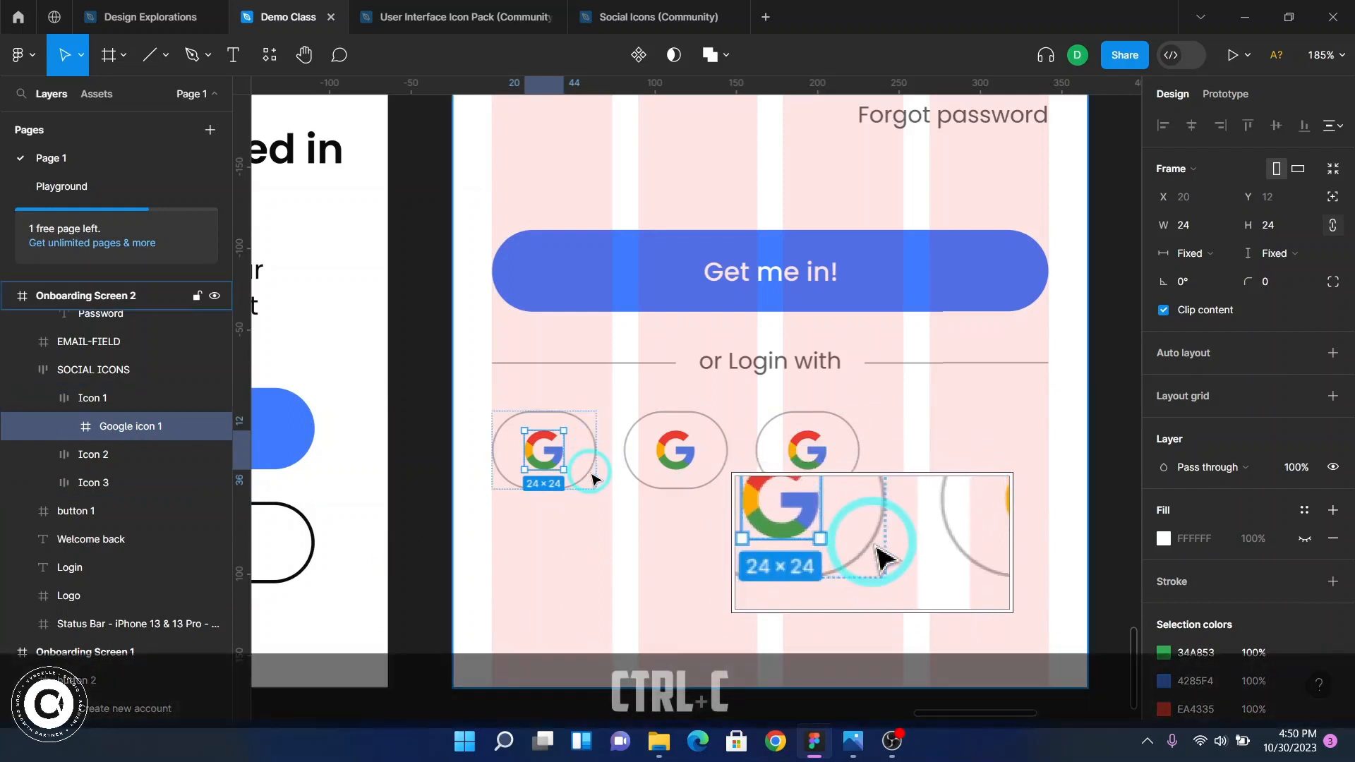
key(ctrl+v)
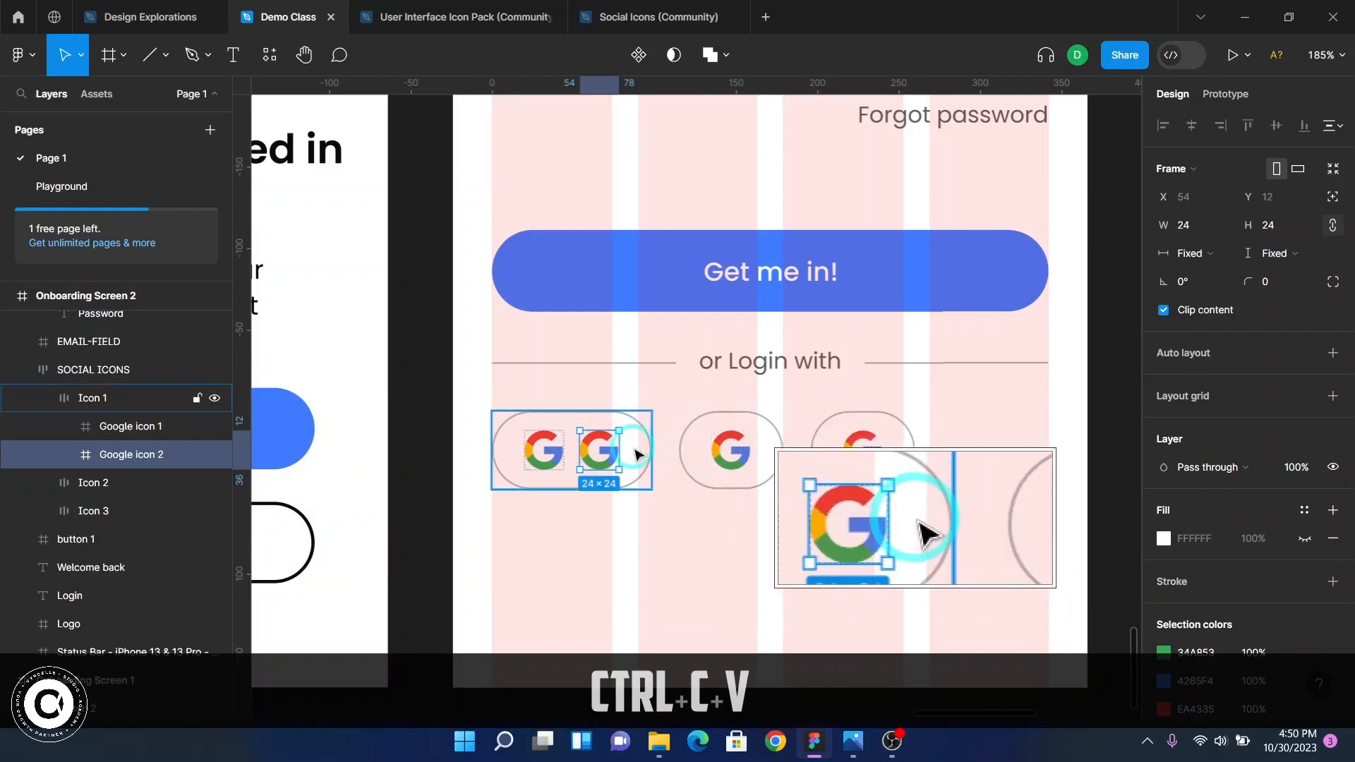
scroll(625, 428, up, 3)
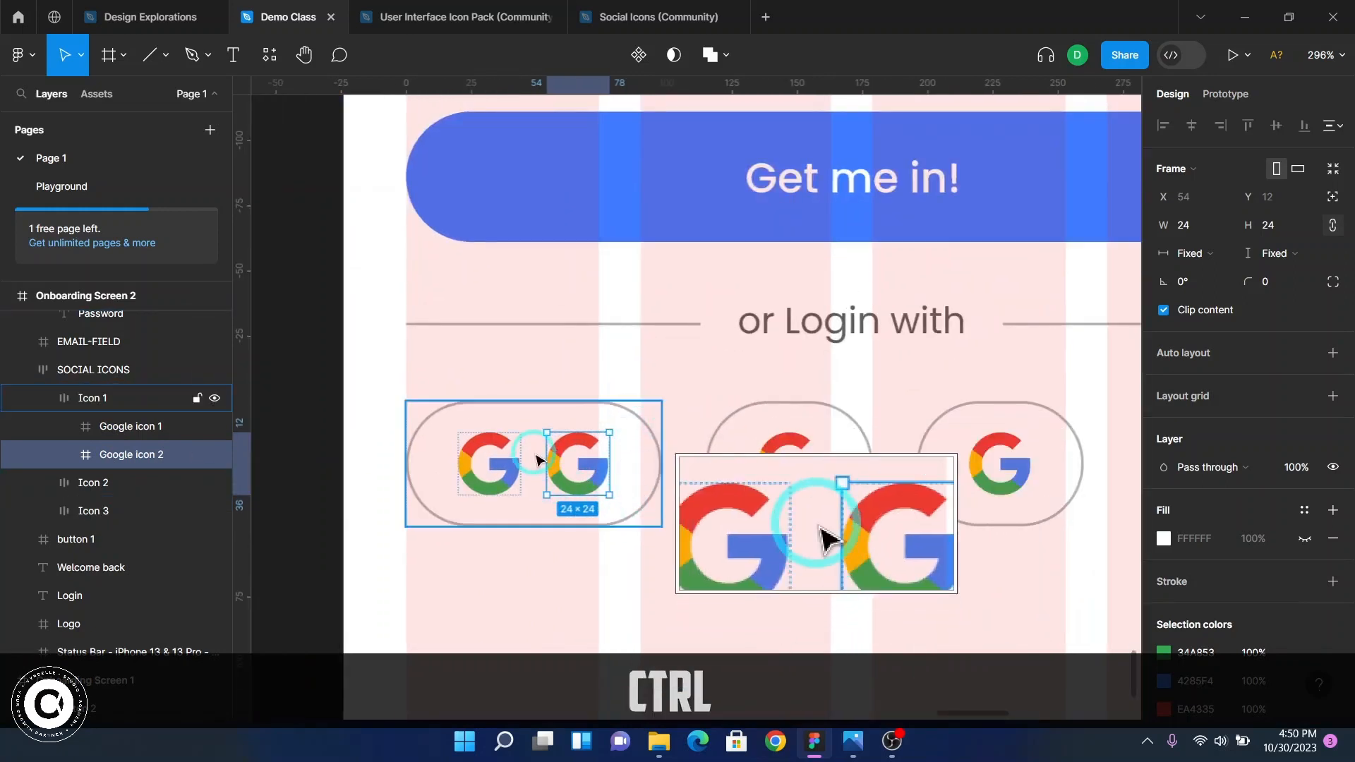
scroll(543, 465, up, 5)
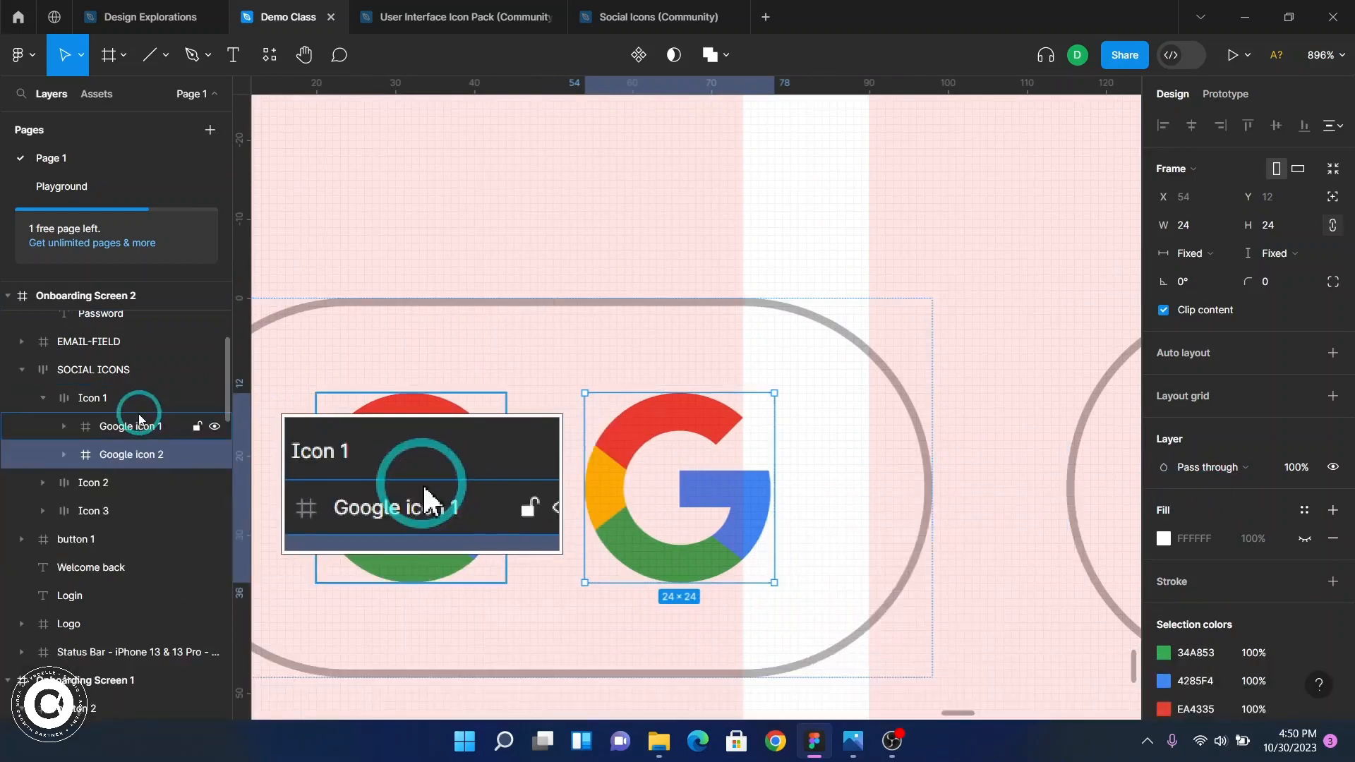
- Set the auto layout spacing between items in Icon 1 to 2
click(117, 397)
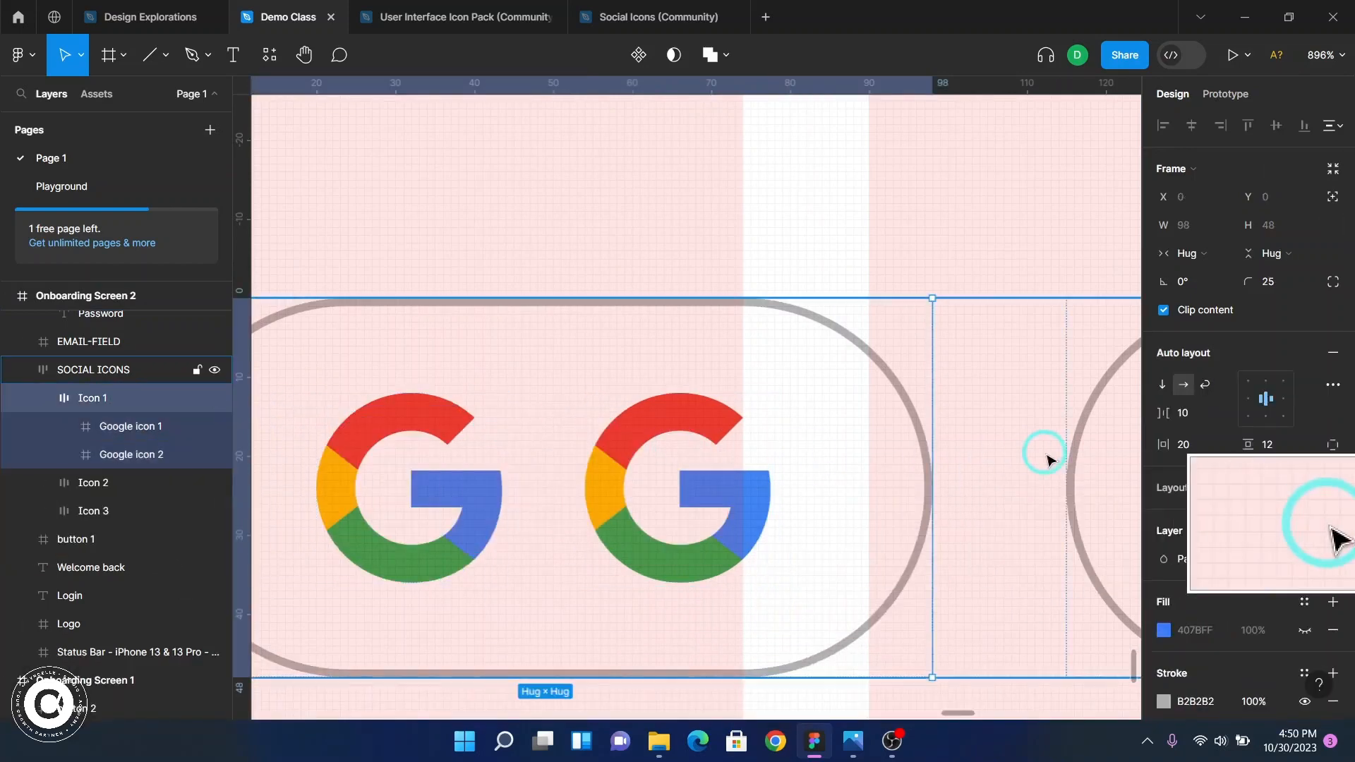
click(1188, 421)
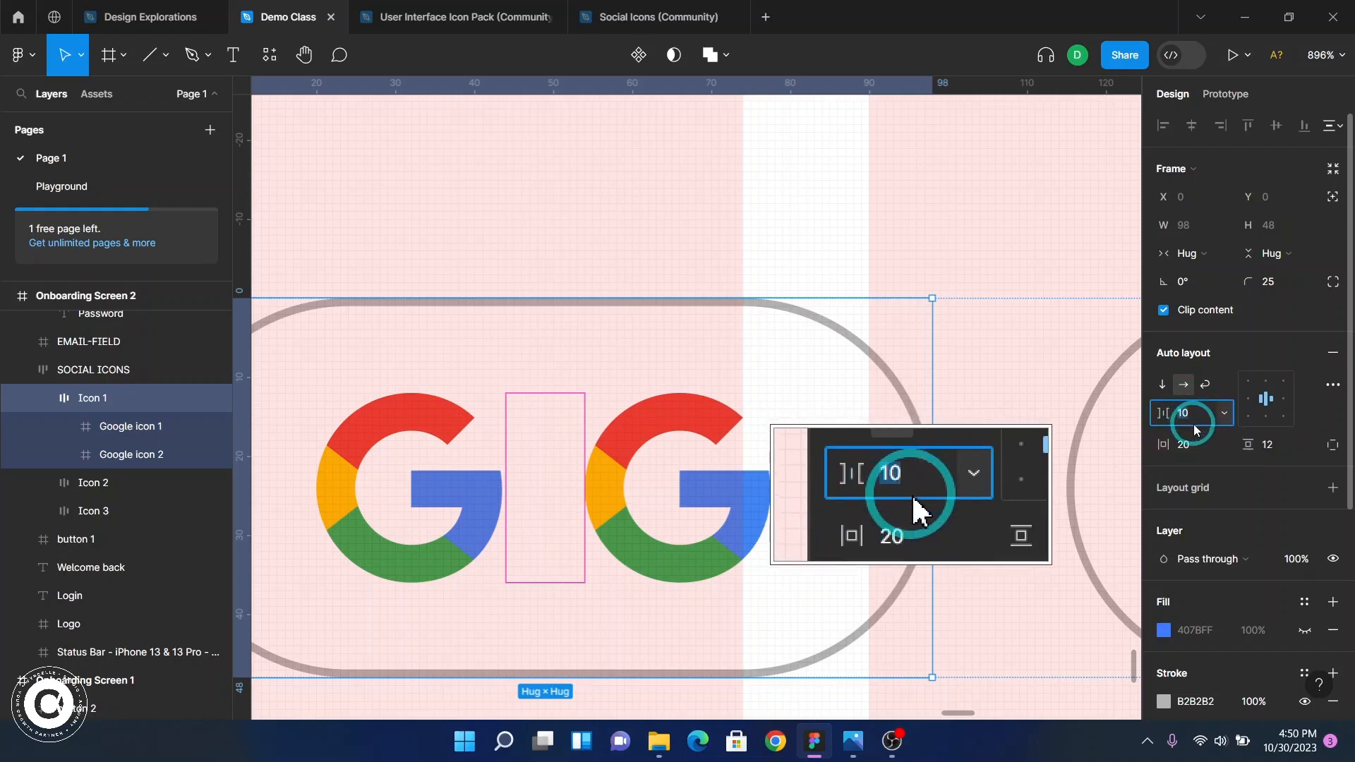
text(2)
key(Return)
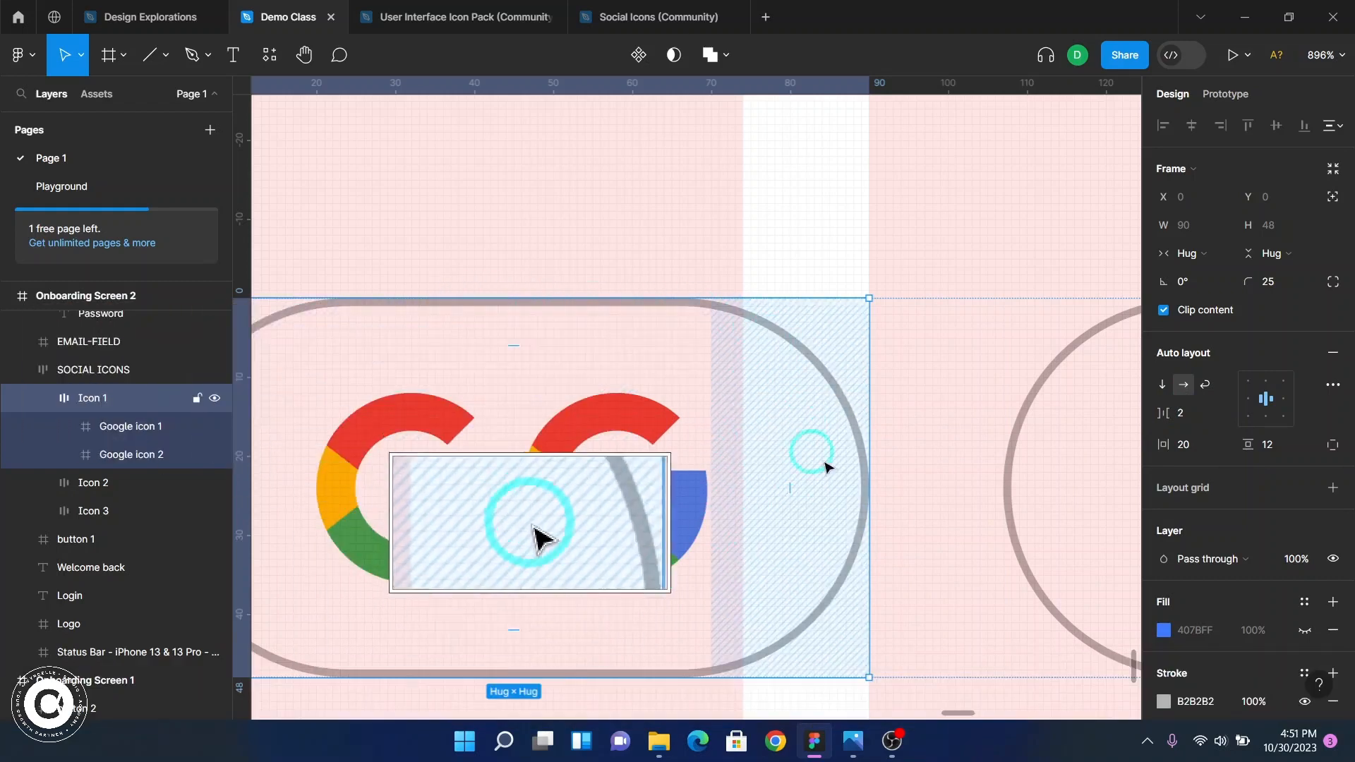
- Try a spacing of 35 between the two Google icons in Icon 1 and undo it
click(1199, 413)
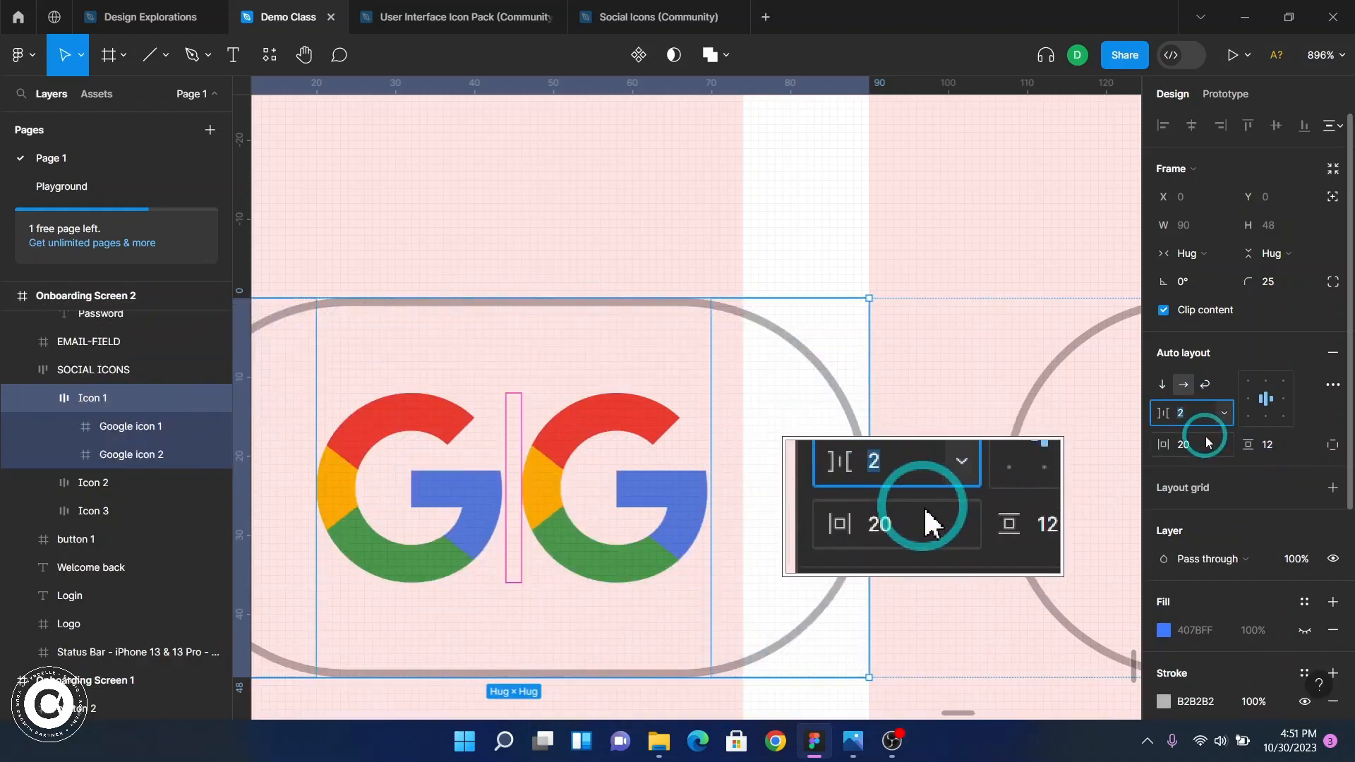
text(35)
key(Return)
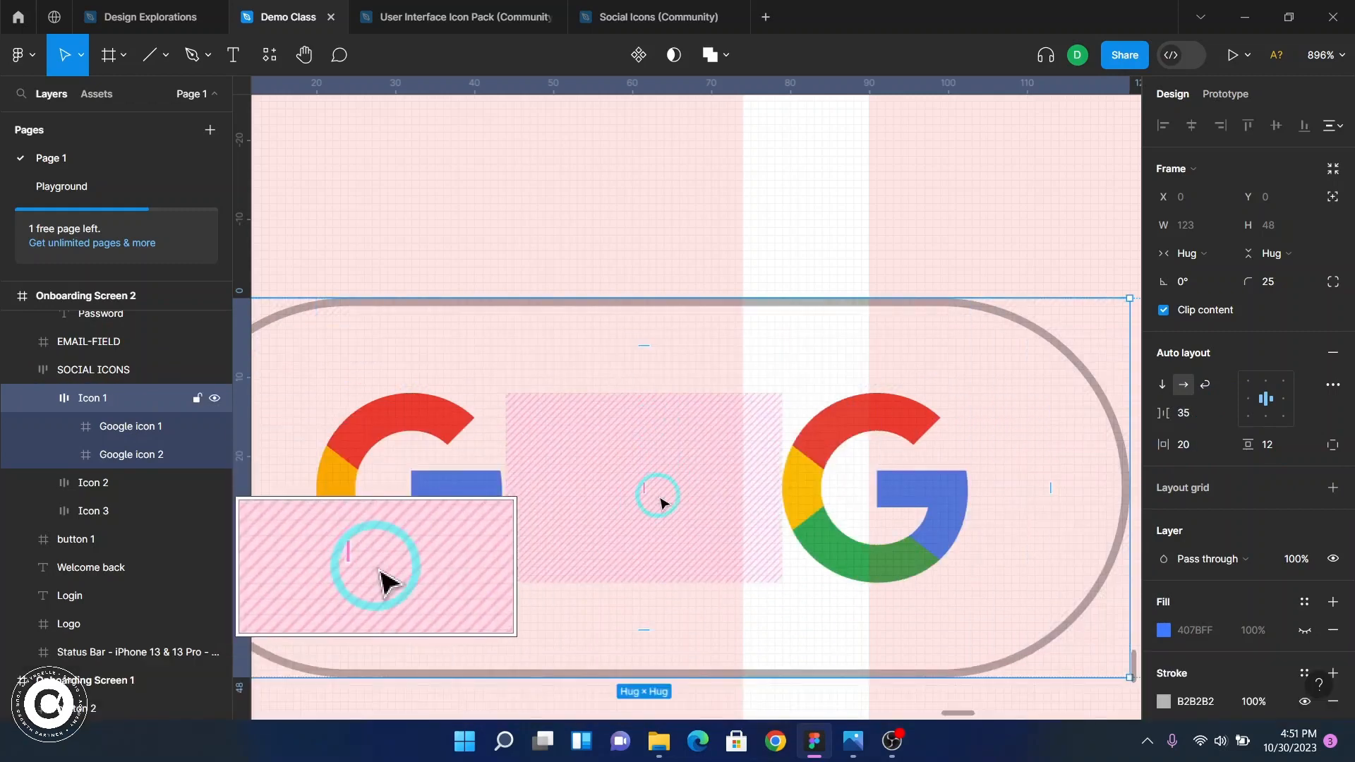
key(ctrl+z)
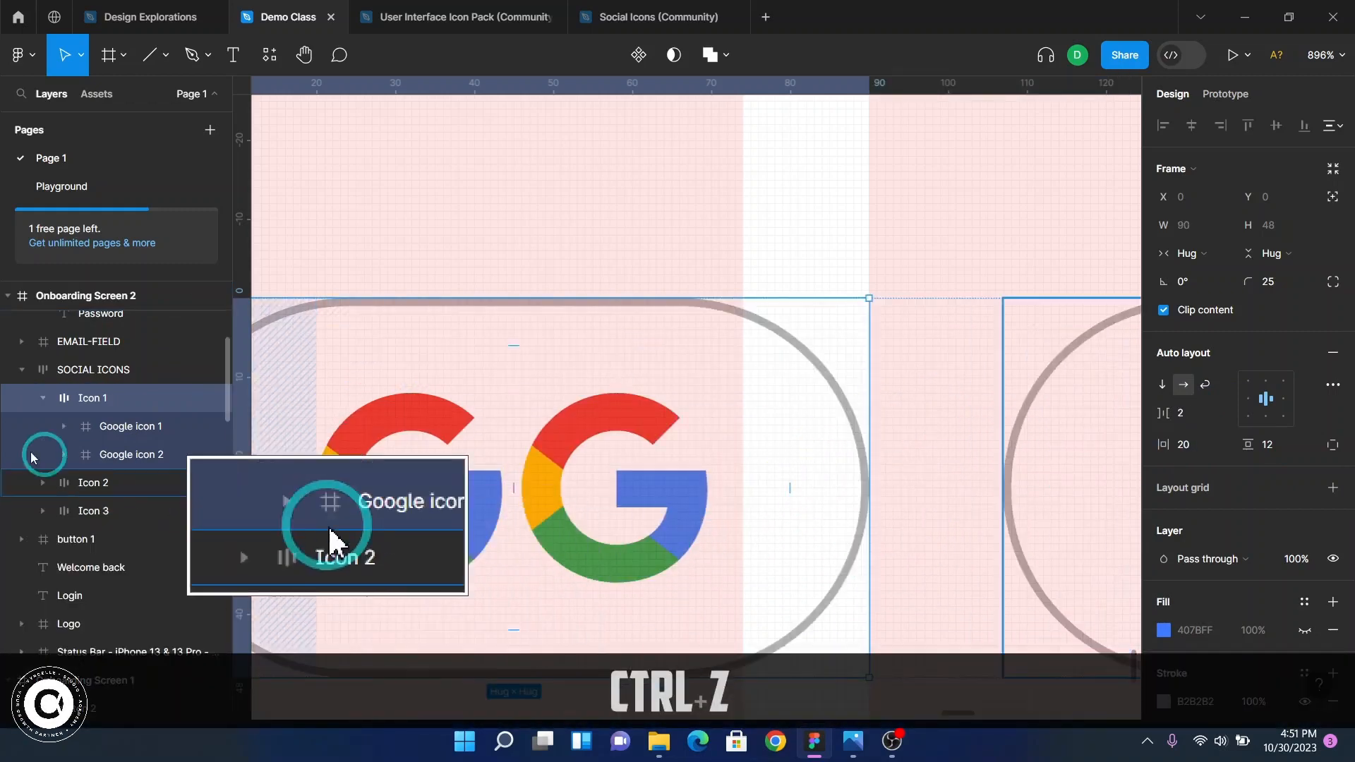
- Delete the duplicate Google icon from the Icon 1 button
click(106, 456)
key(Delete)
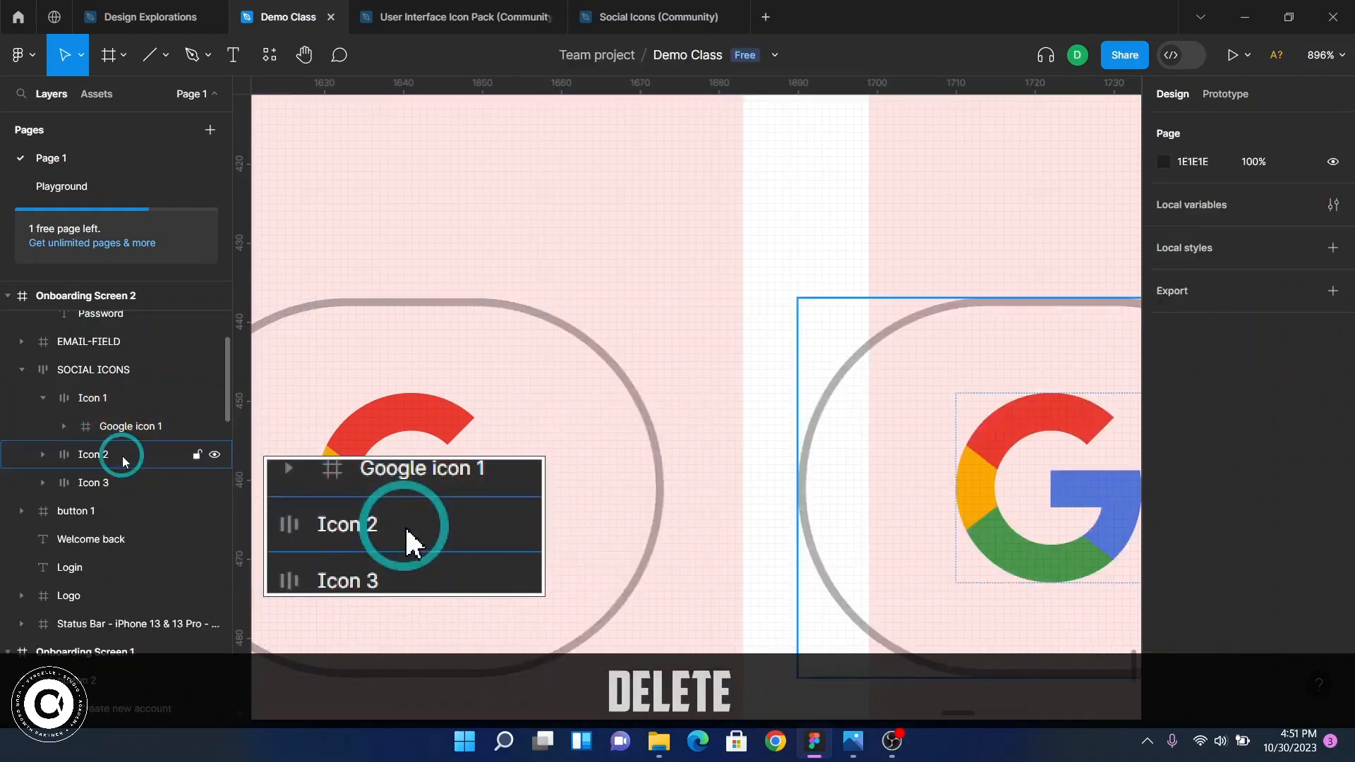
scroll(484, 381, down, 5)
scroll(500, 384, down, 3)
click(628, 395)
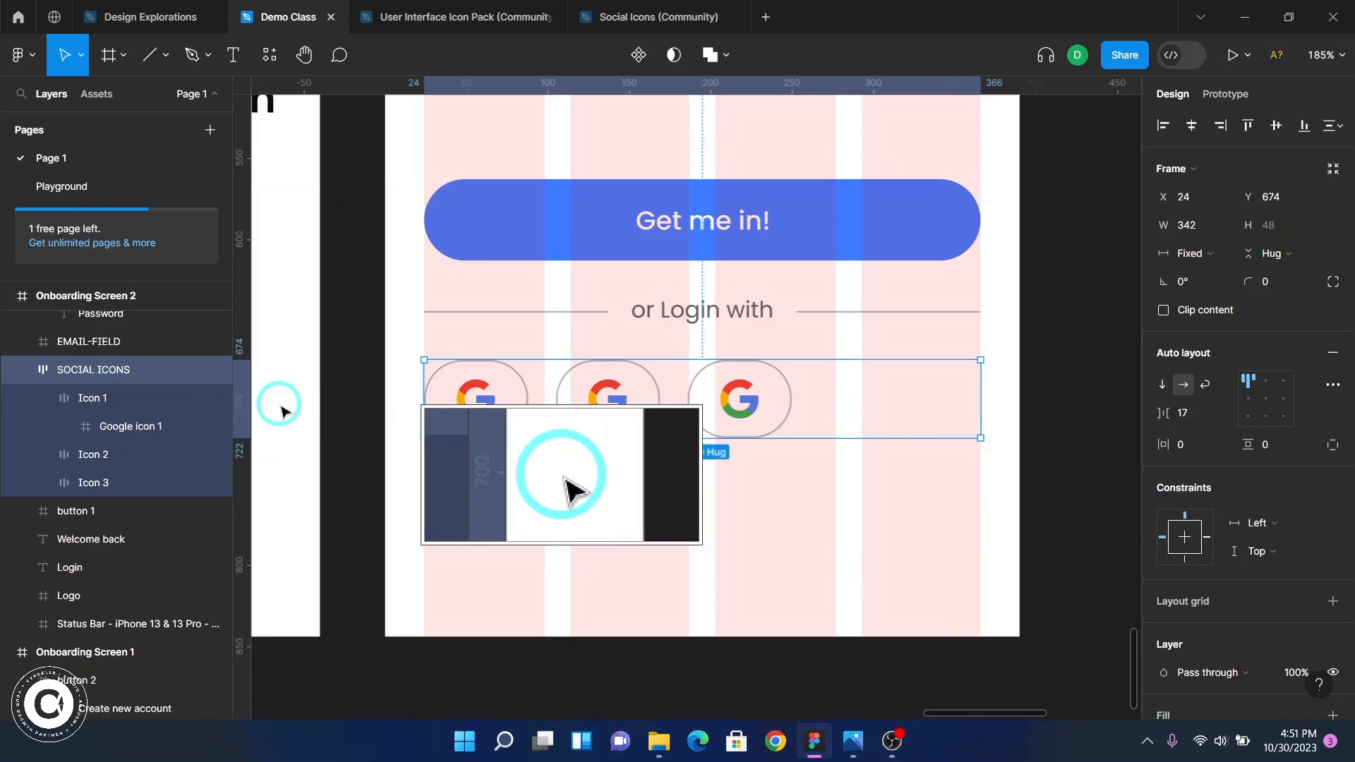
click(124, 400)
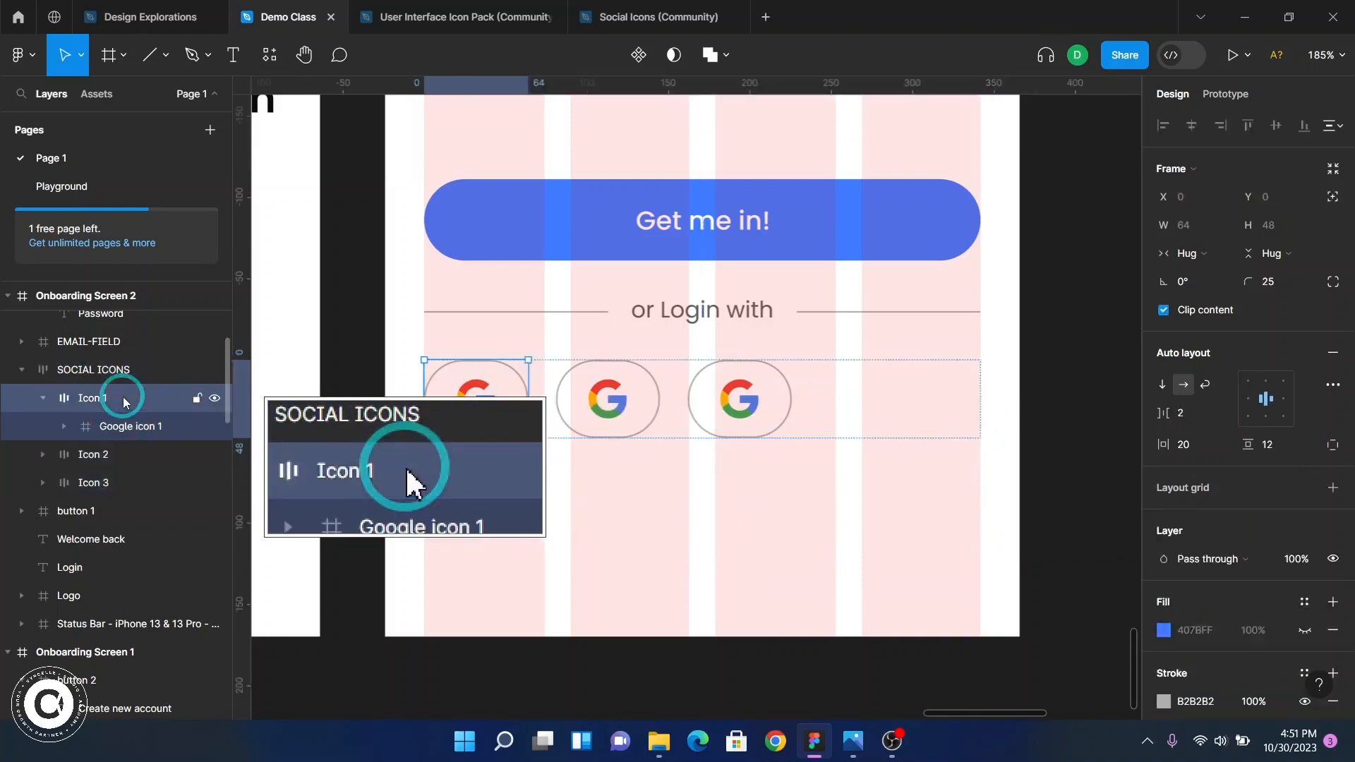
click(44, 398)
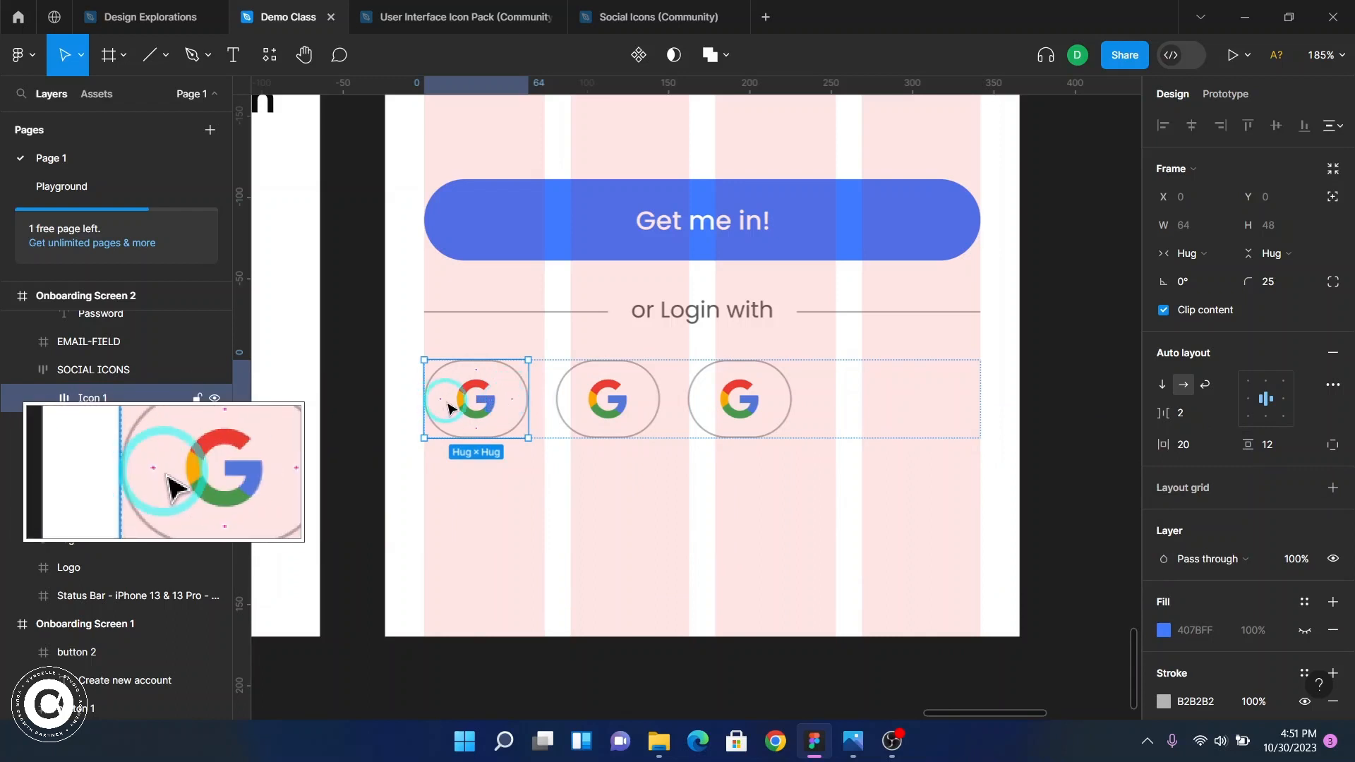
scroll(439, 408, up, 6)
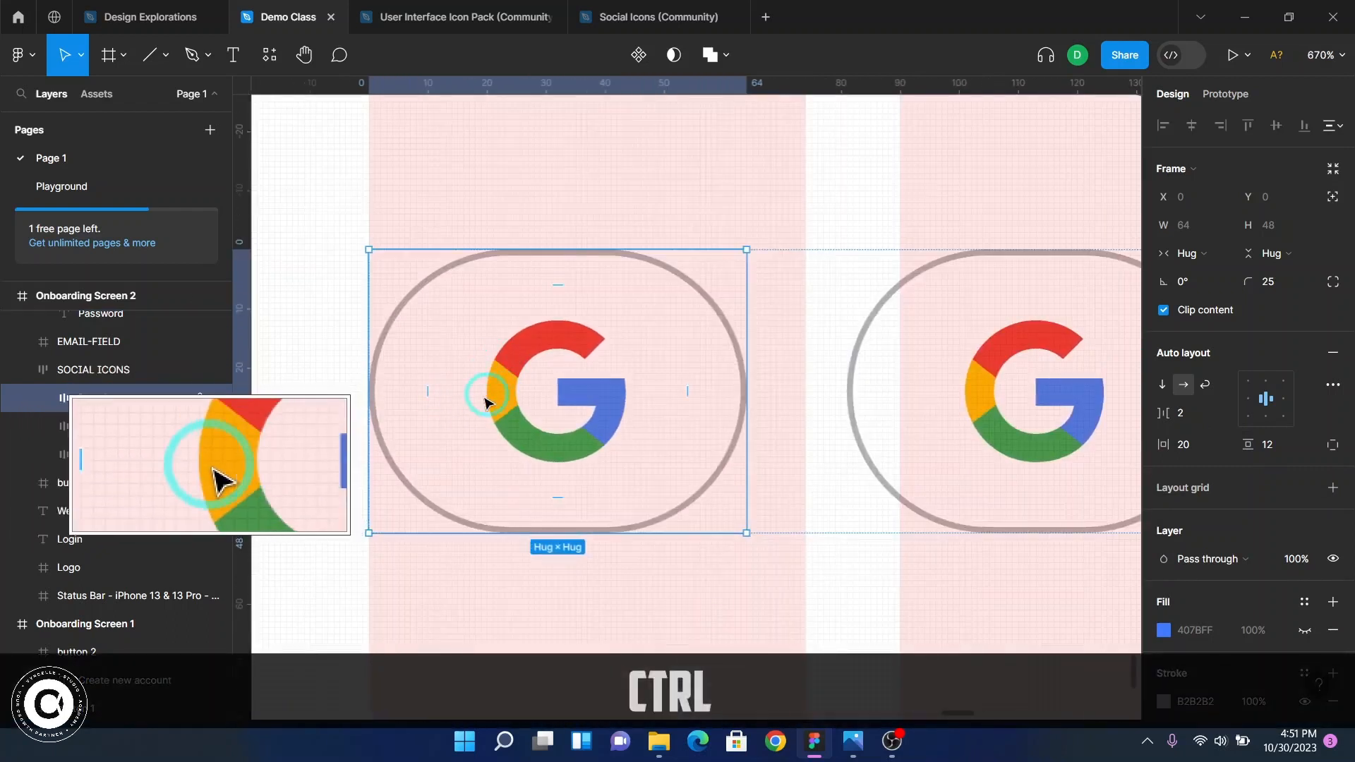
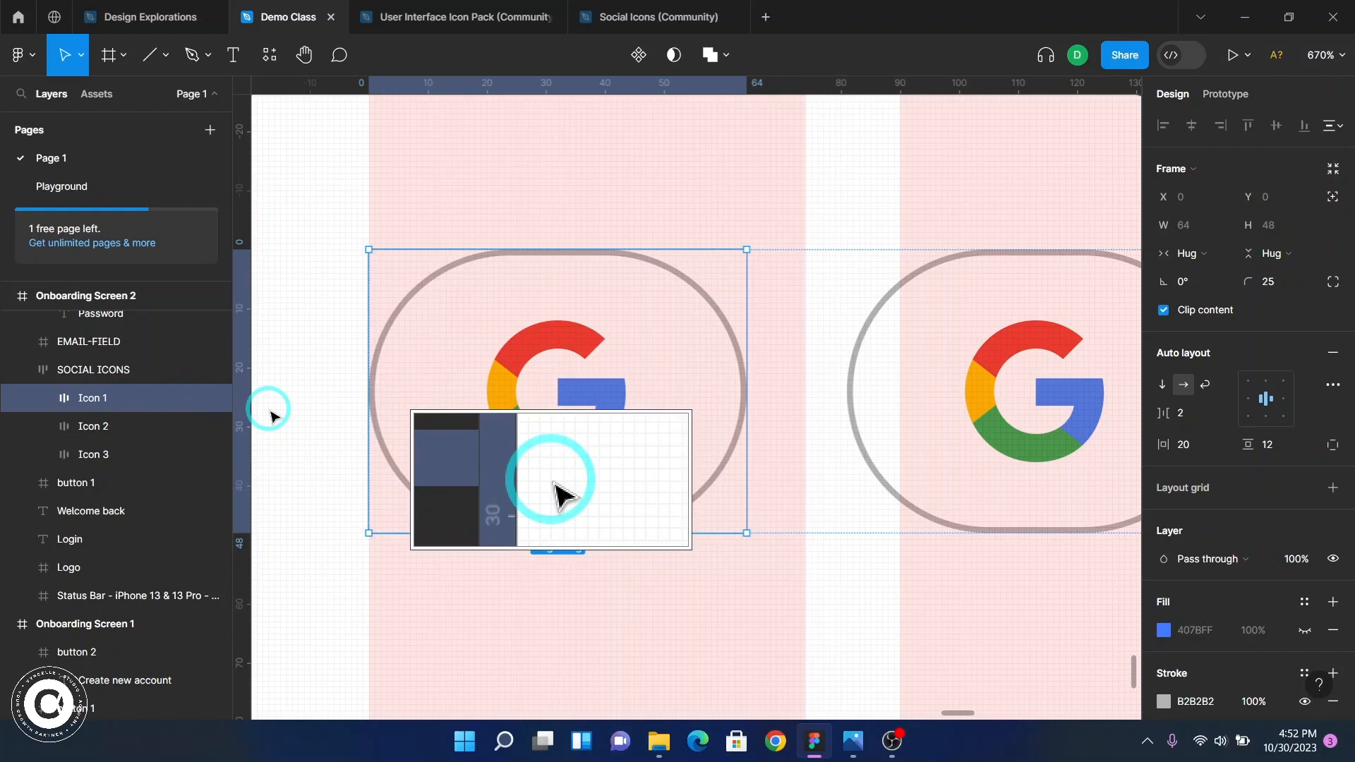
click(120, 372)
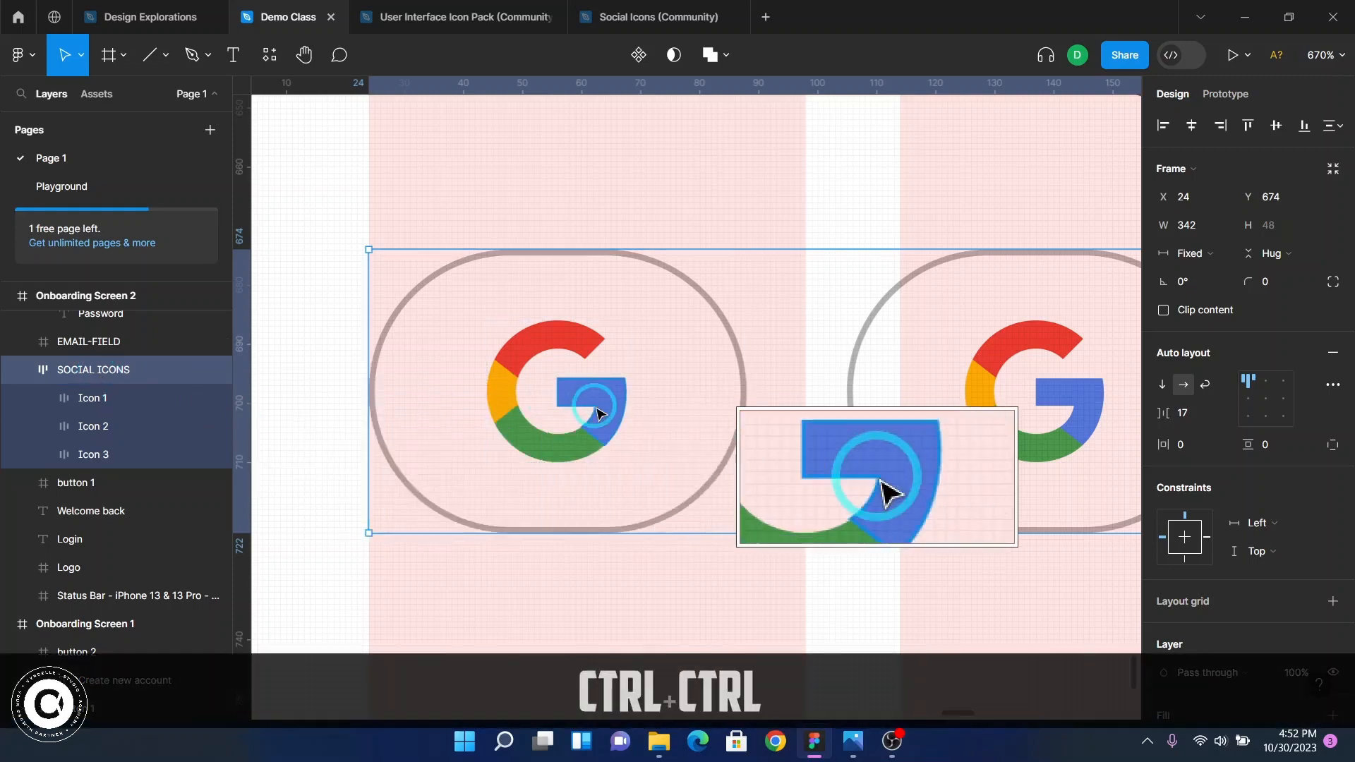
scroll(597, 413, down, 10)
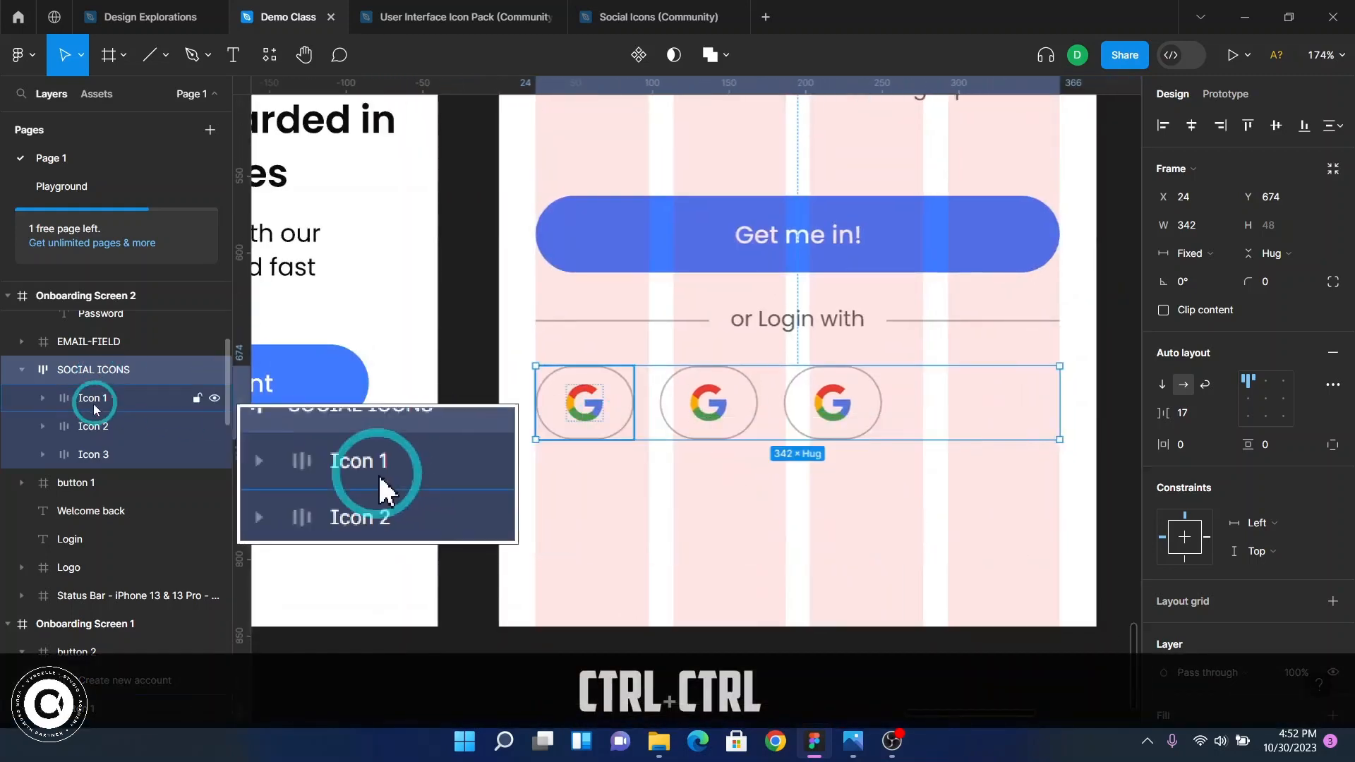
- Set the horizontal resizing of Icon 1 in the SOCIAL ICONS frame to Fill container
click(92, 400)
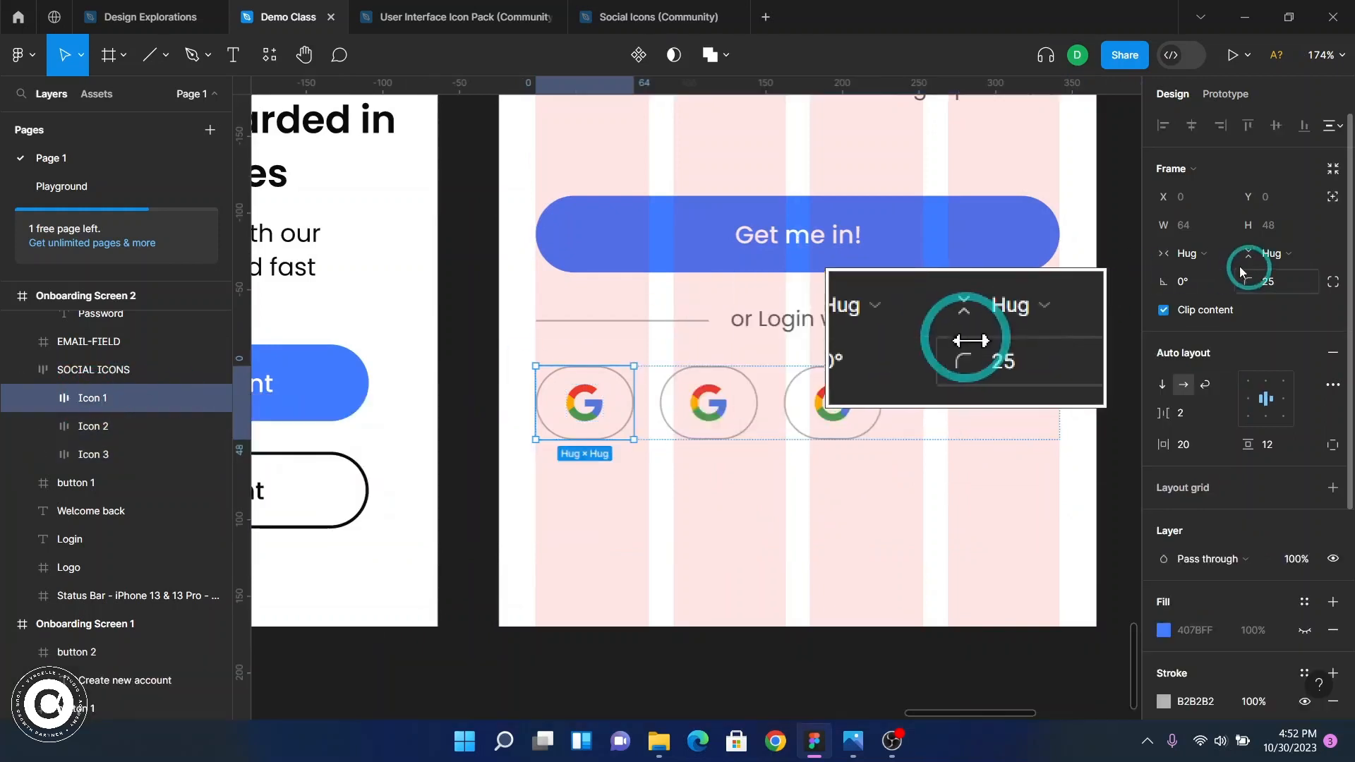
click(1203, 261)
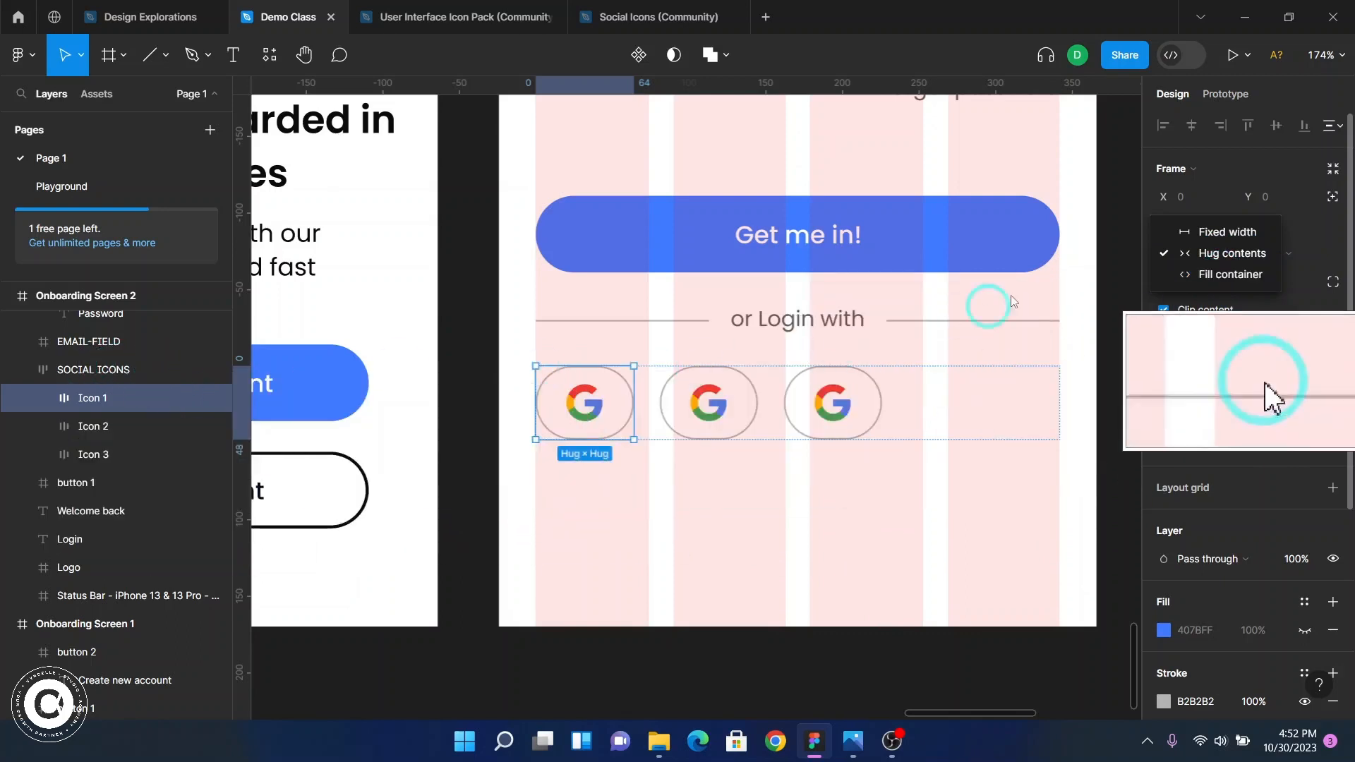
click(1236, 285)
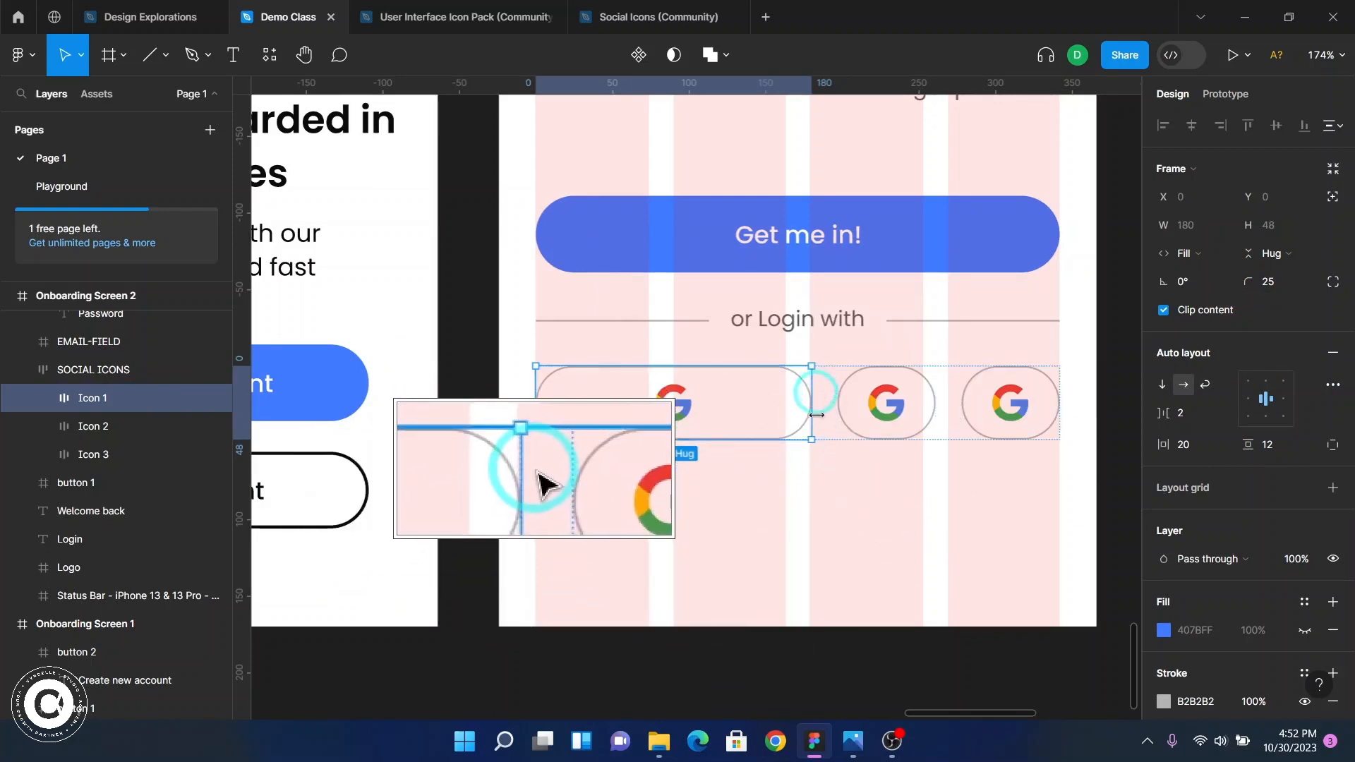
- Set the horizontal resizing of both Icon 2 and Icon 3 to Fill container
click(902, 423)
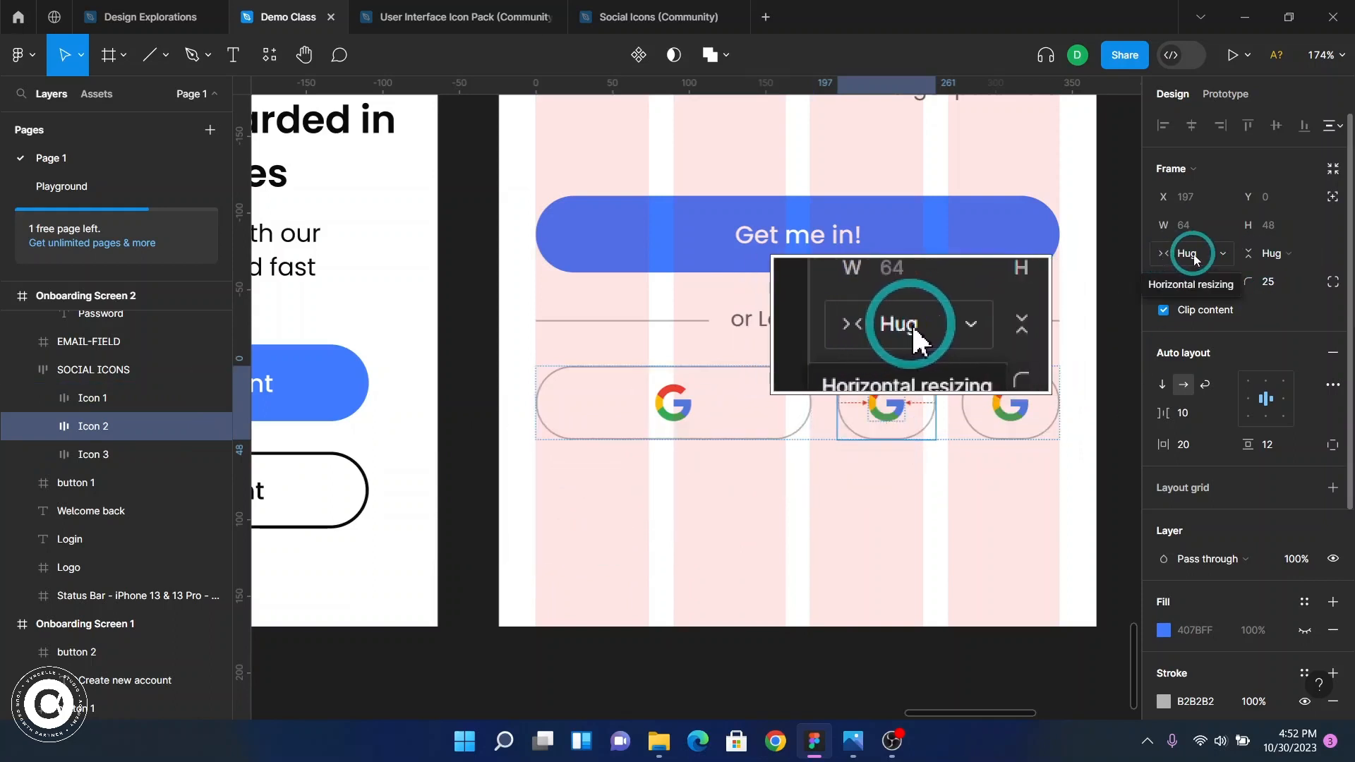
click(1173, 256)
click(1207, 272)
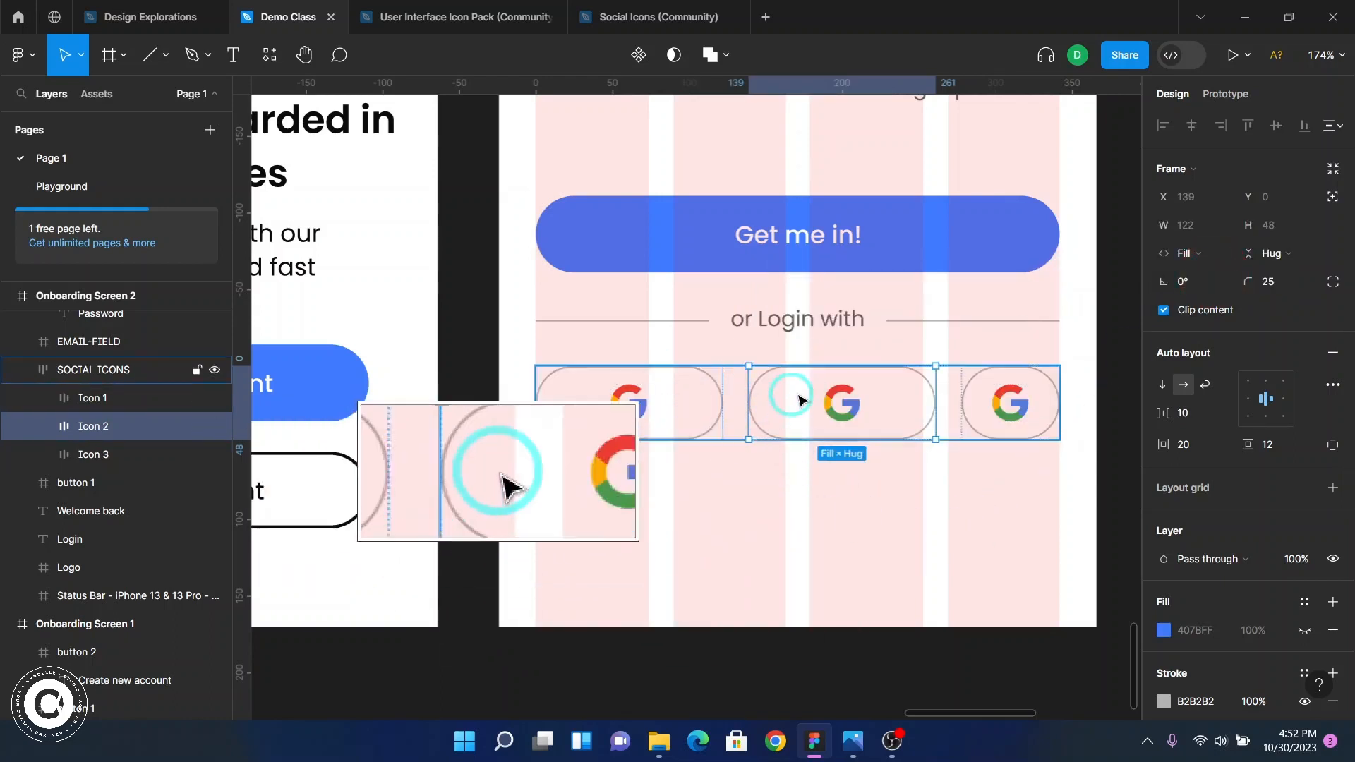
click(1021, 405)
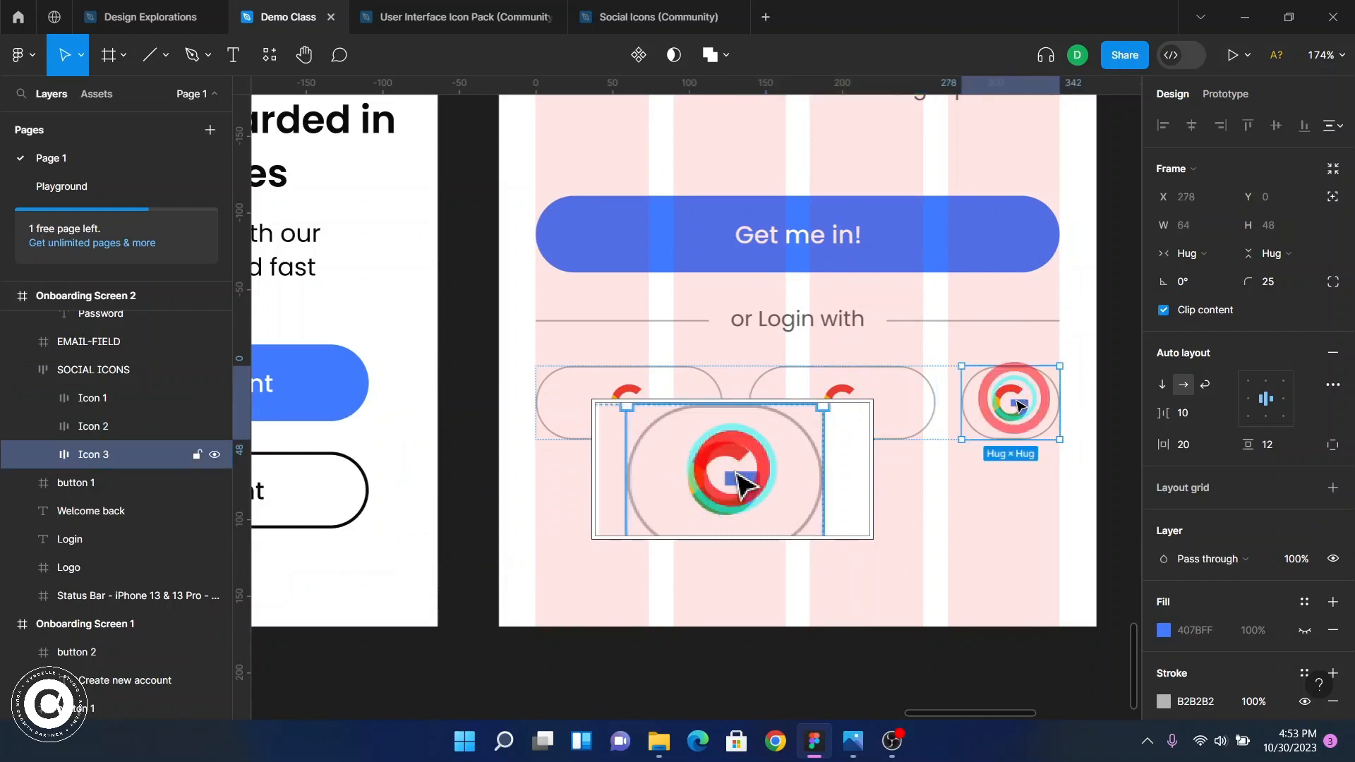
click(1189, 257)
click(1199, 275)
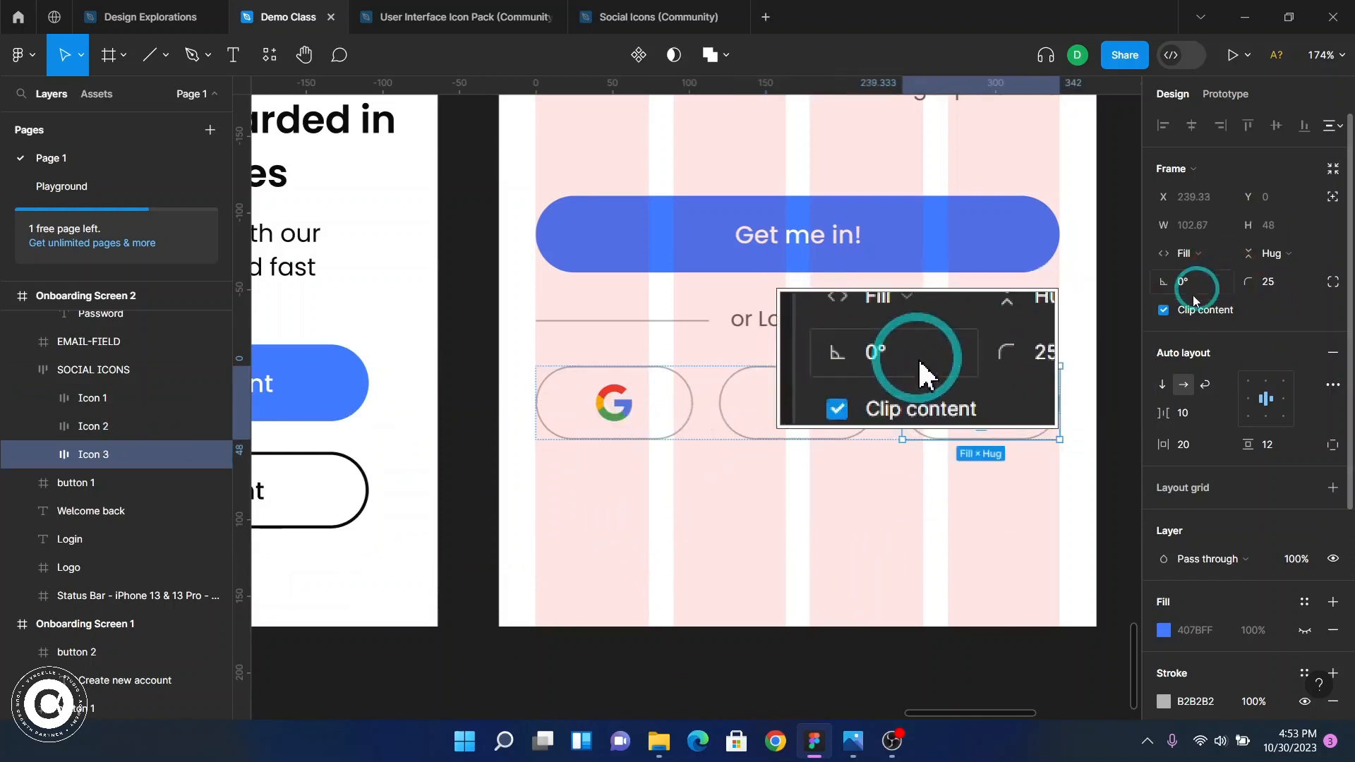
- Set the auto layout spacing between the buttons in the SOCIAL ICONS frame to 16
click(121, 379)
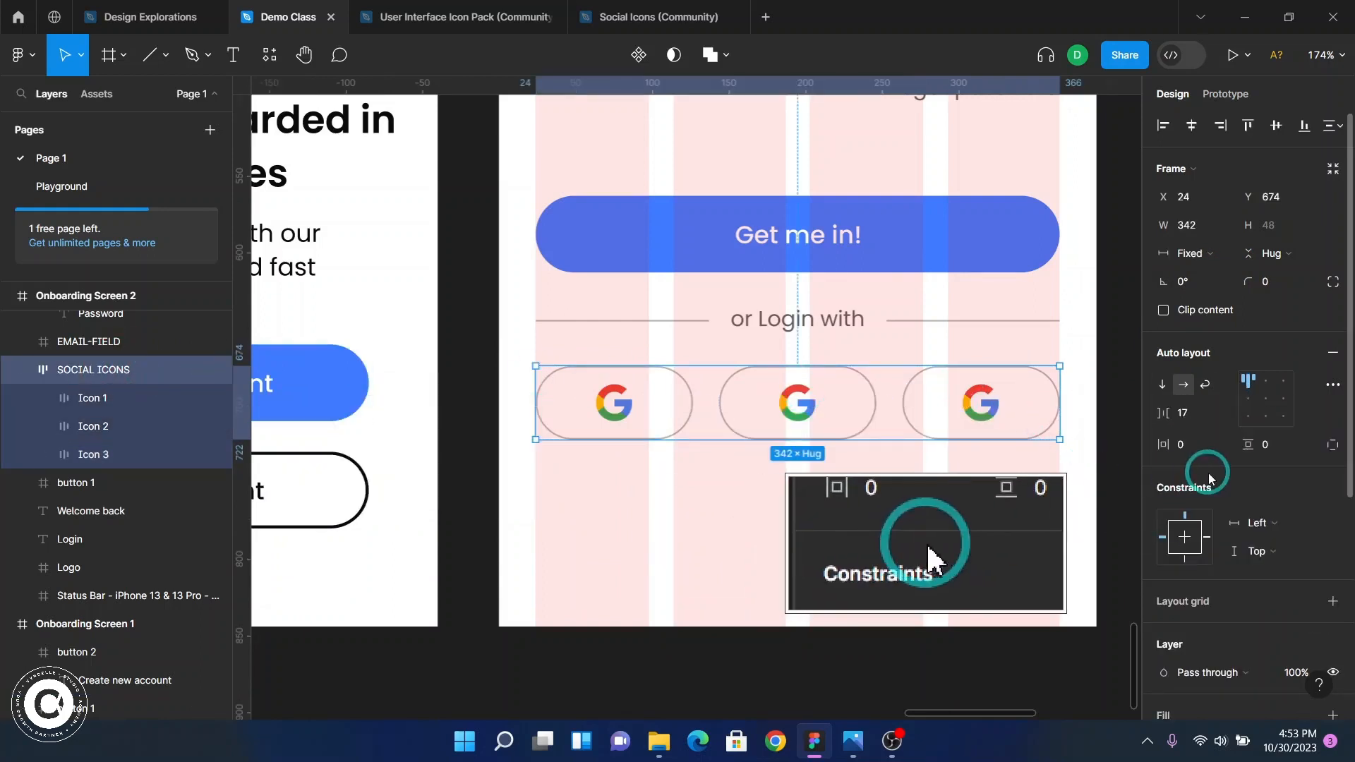
click(1192, 414)
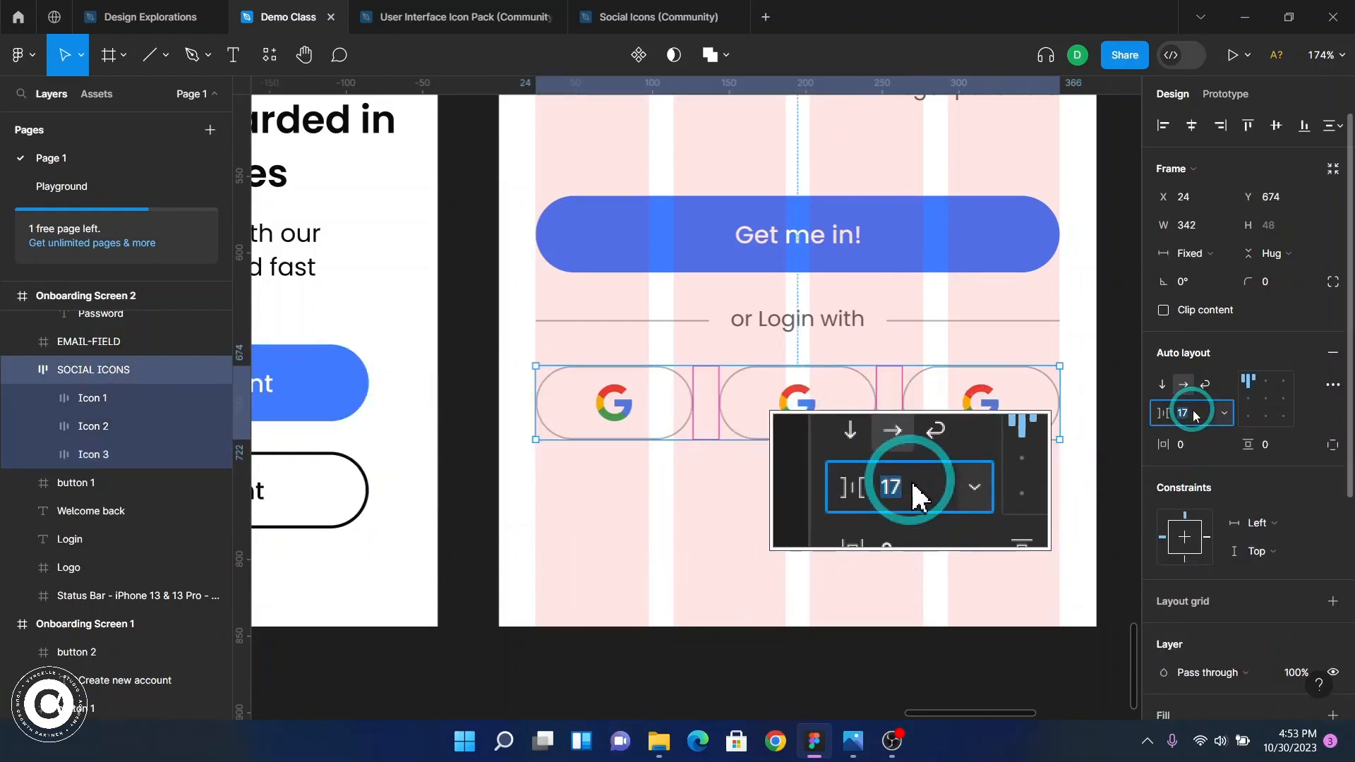
key(Down)
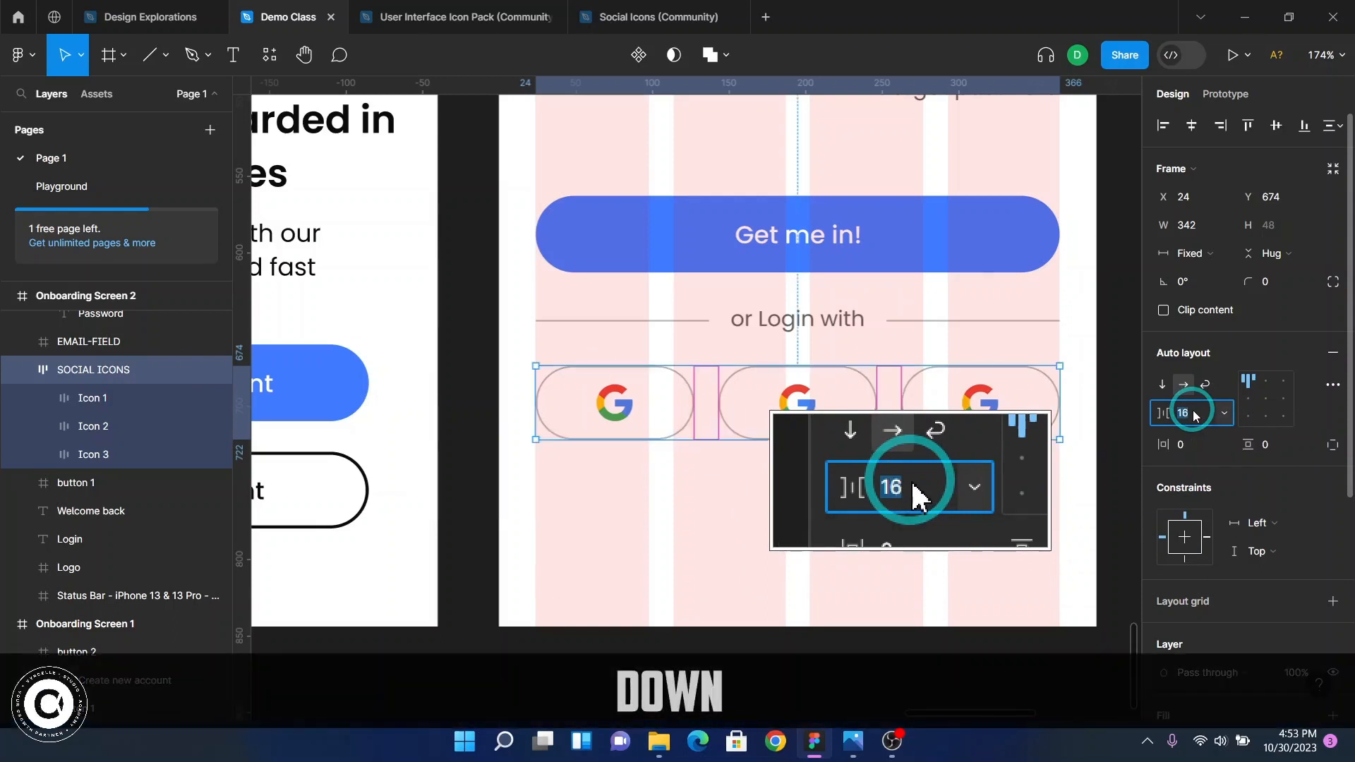
key(Return)
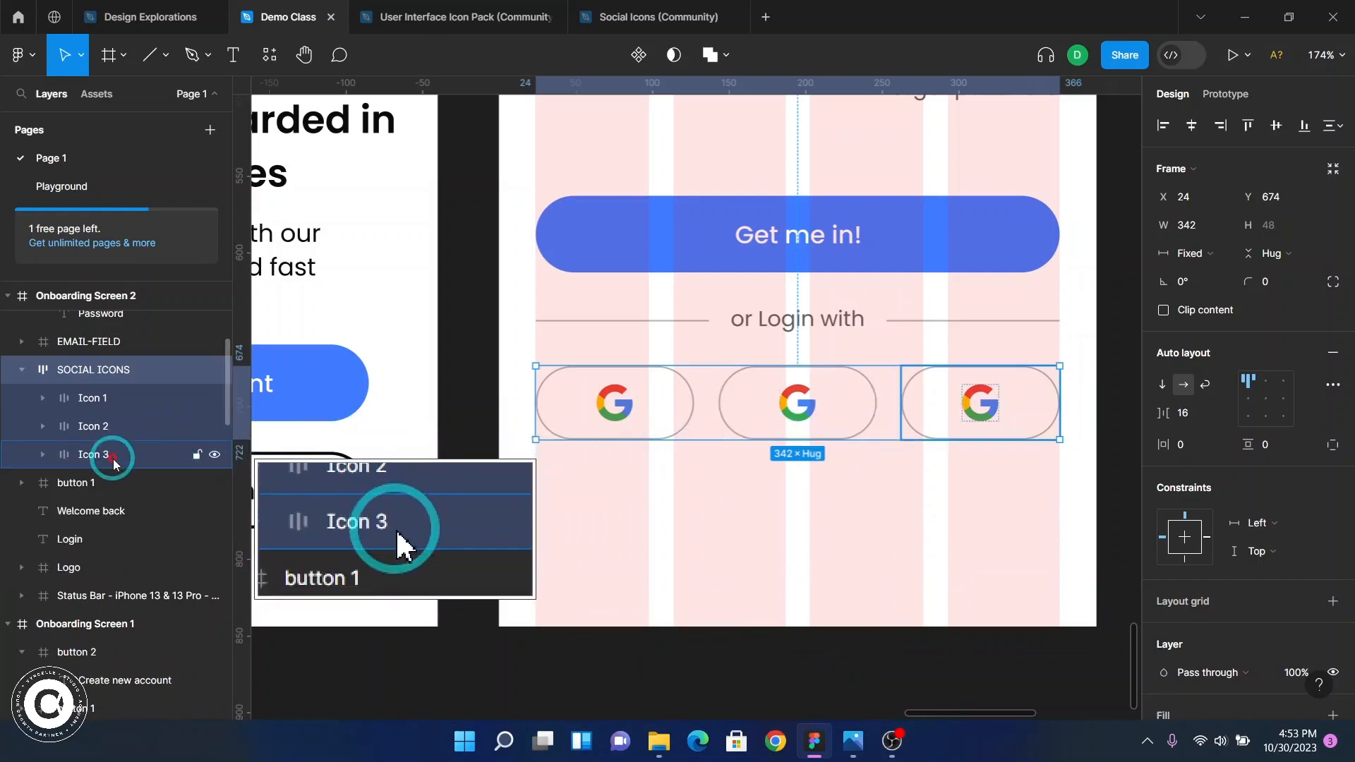
- Delete the Icon 3 and Icon 2 buttons from SOCIAL ICONS, keeping only Icon 1
click(113, 458)
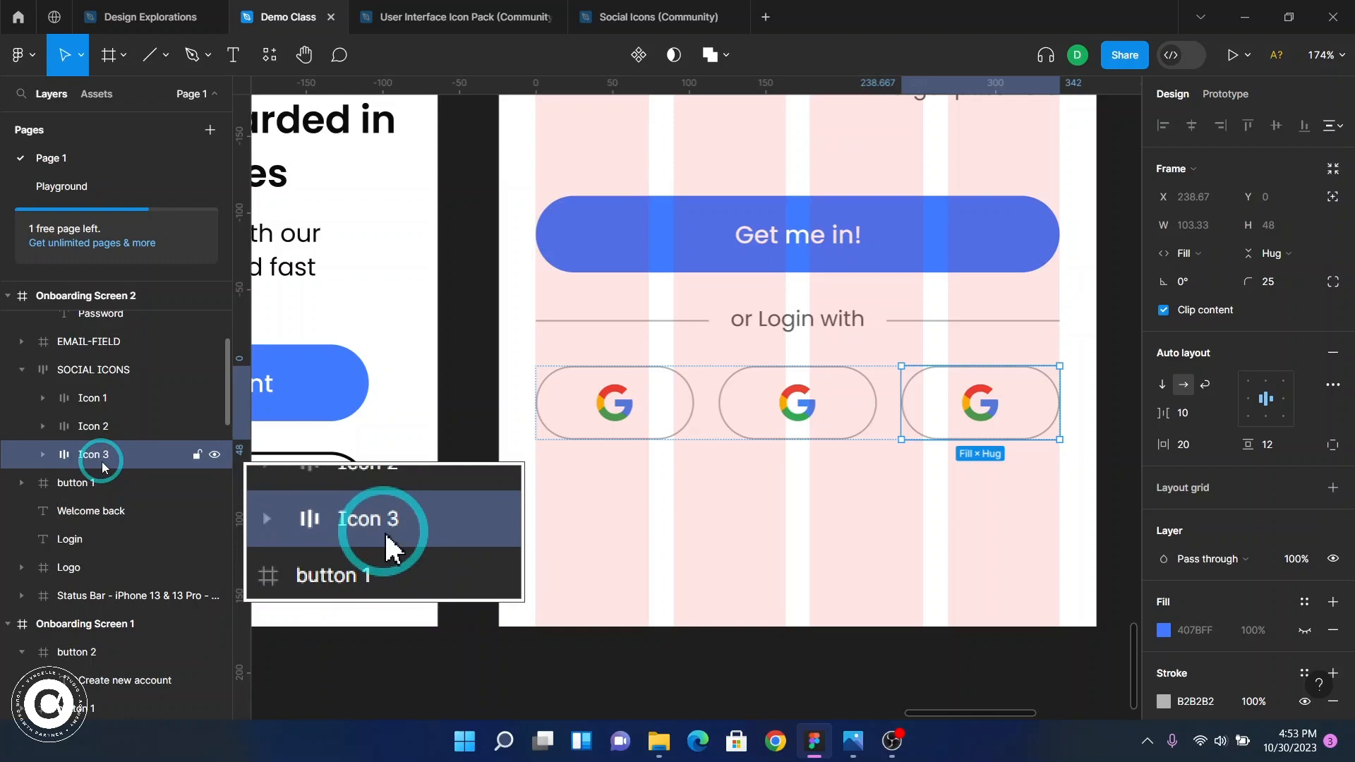
click(107, 457)
key(Delete)
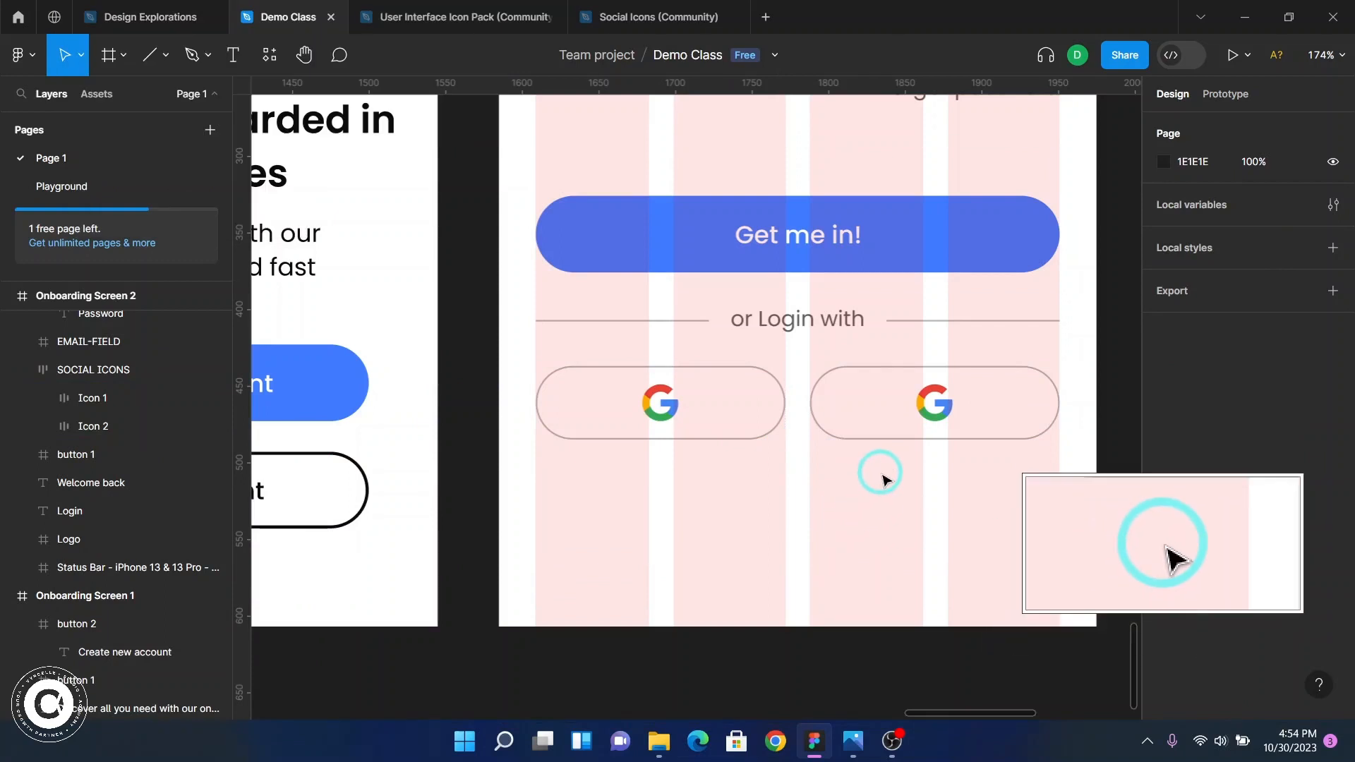
click(155, 433)
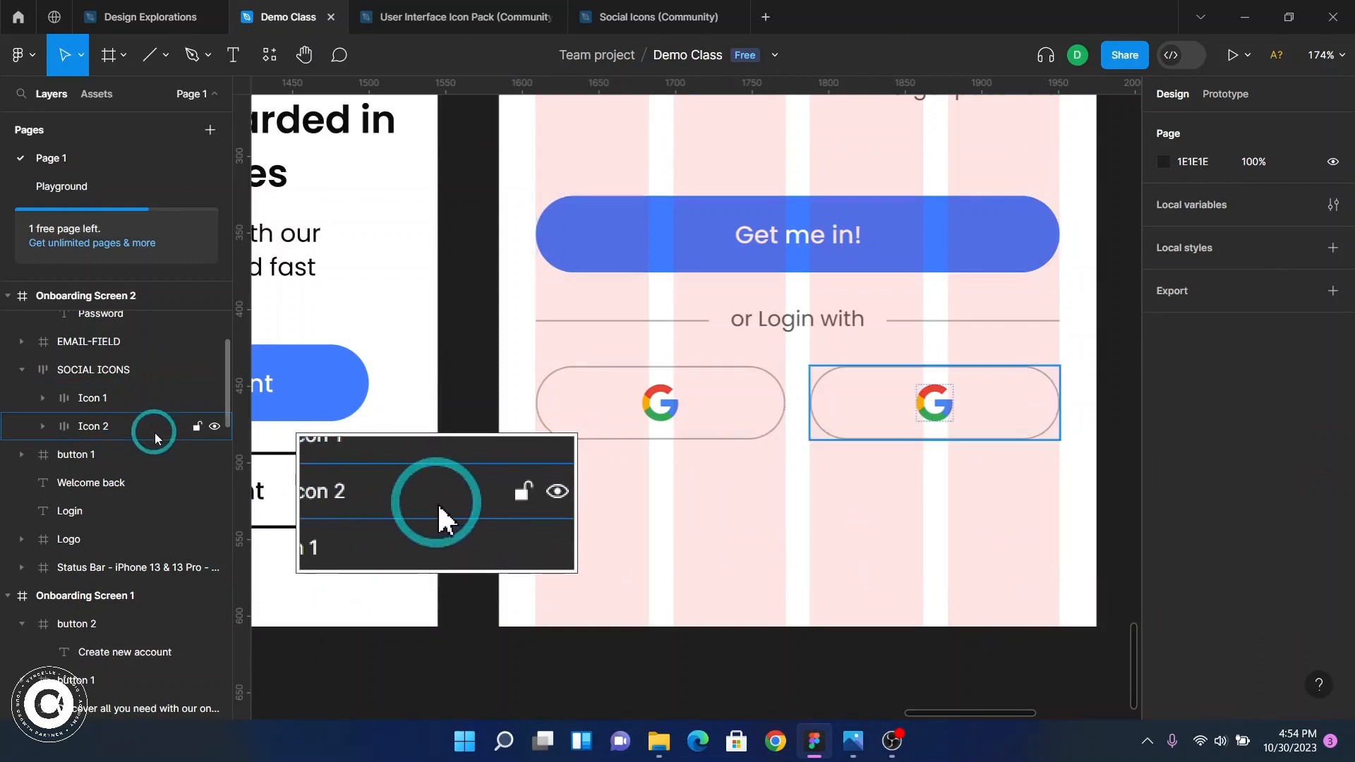
key(Delete)
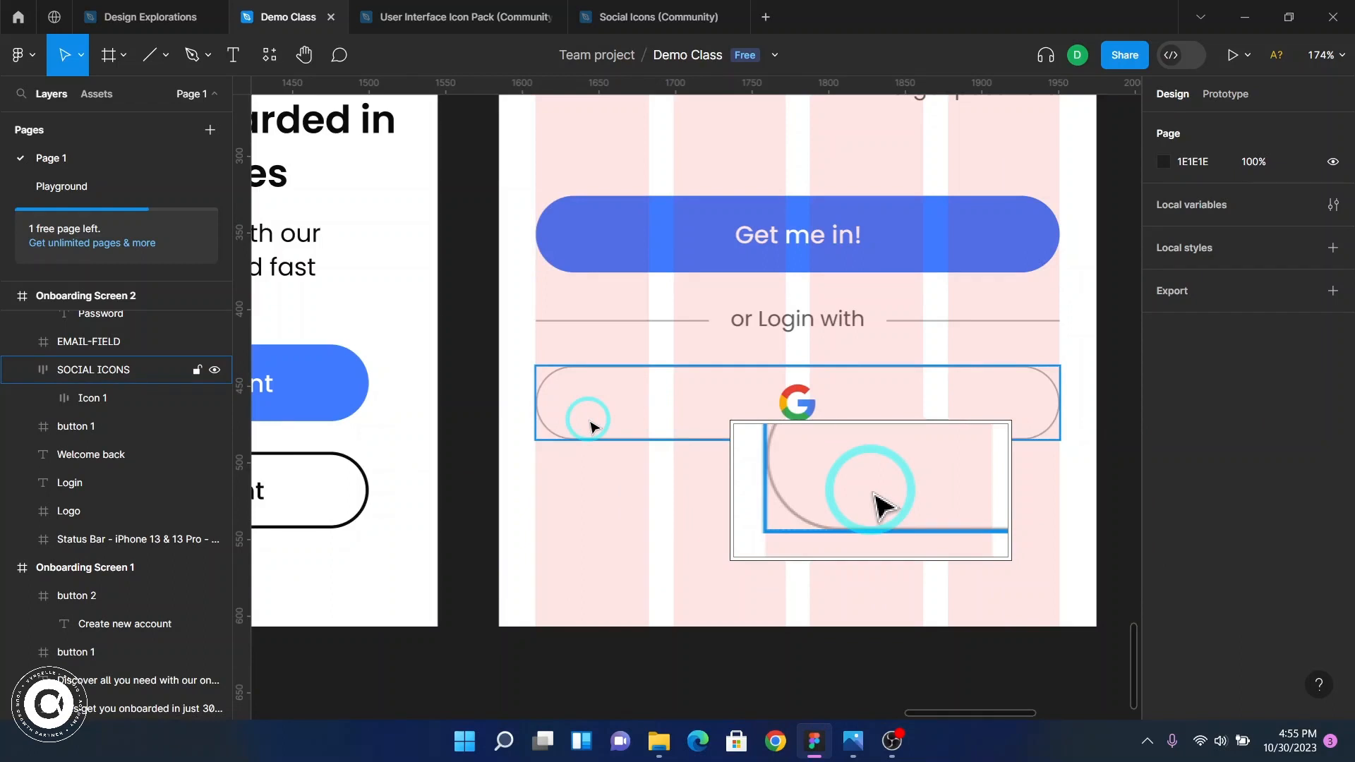
- Copy Icon 1 and paste it as Icon 2 and Icon 3 in SOCIAL ICONS, undoing the copy nested inside Icon 2
key(ctrl)
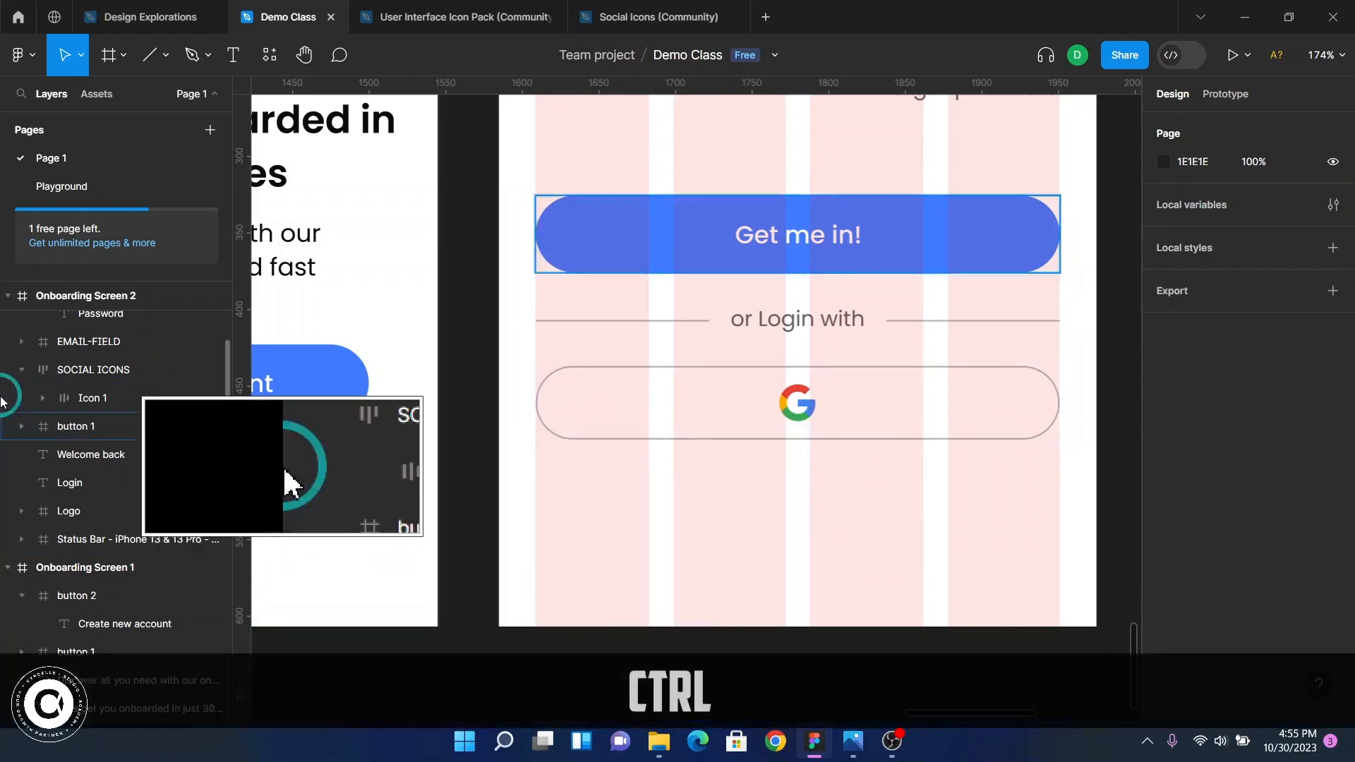
click(90, 401)
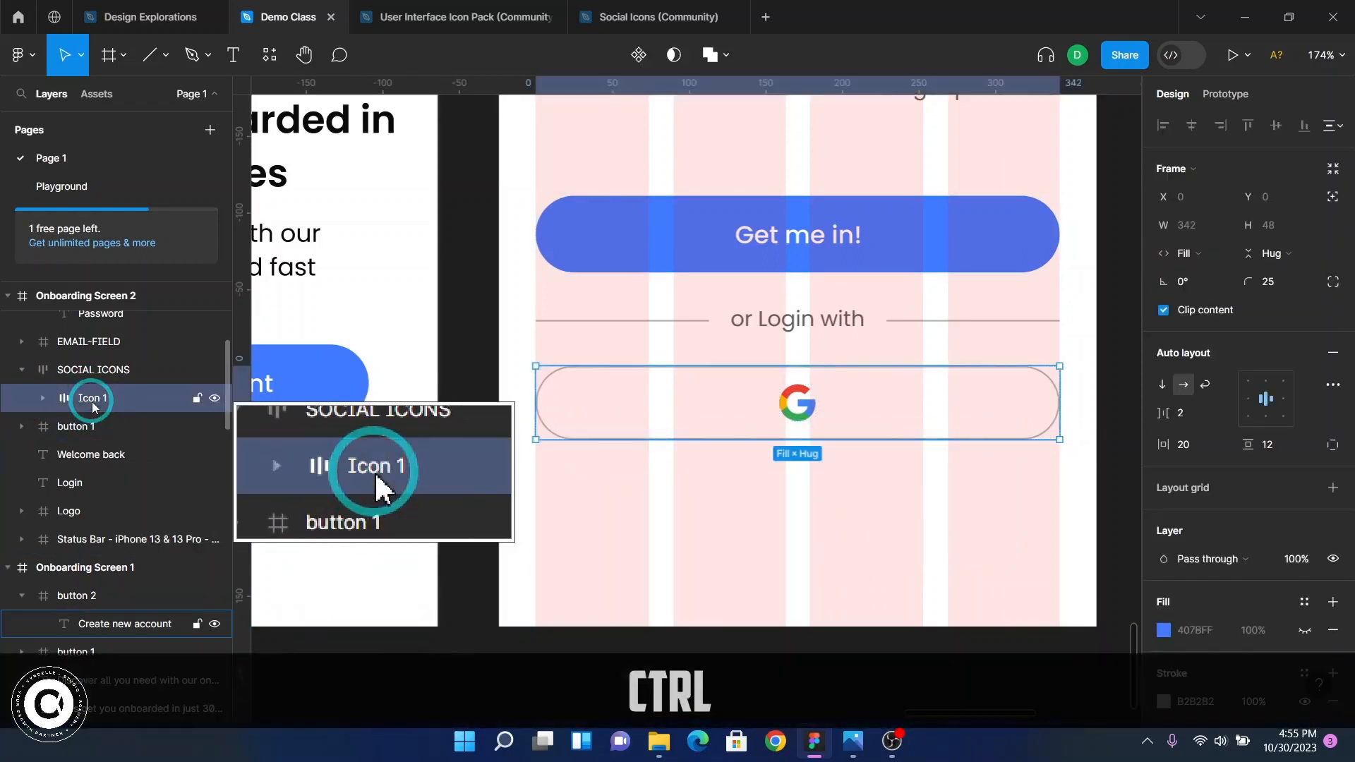
key(ctrl+v)
key(ctrl+v)
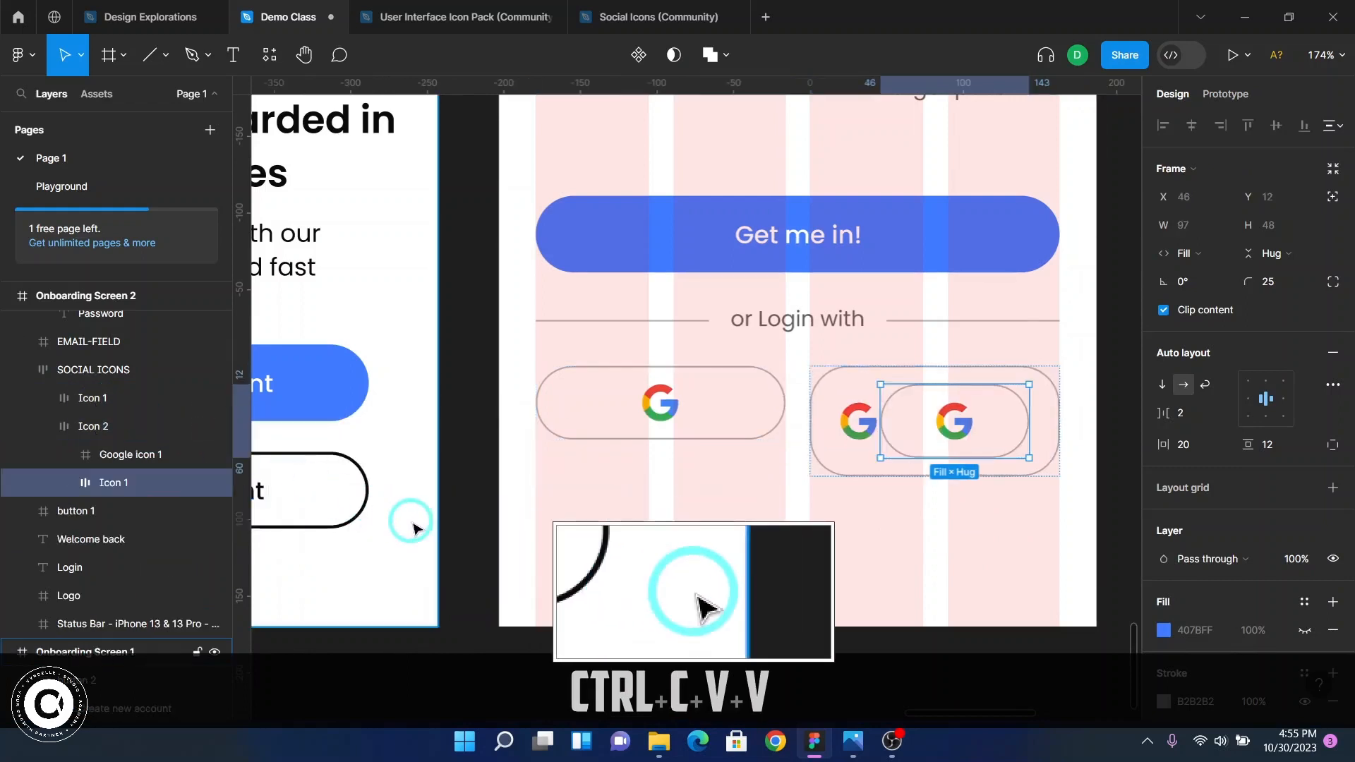
key(ctrl+z)
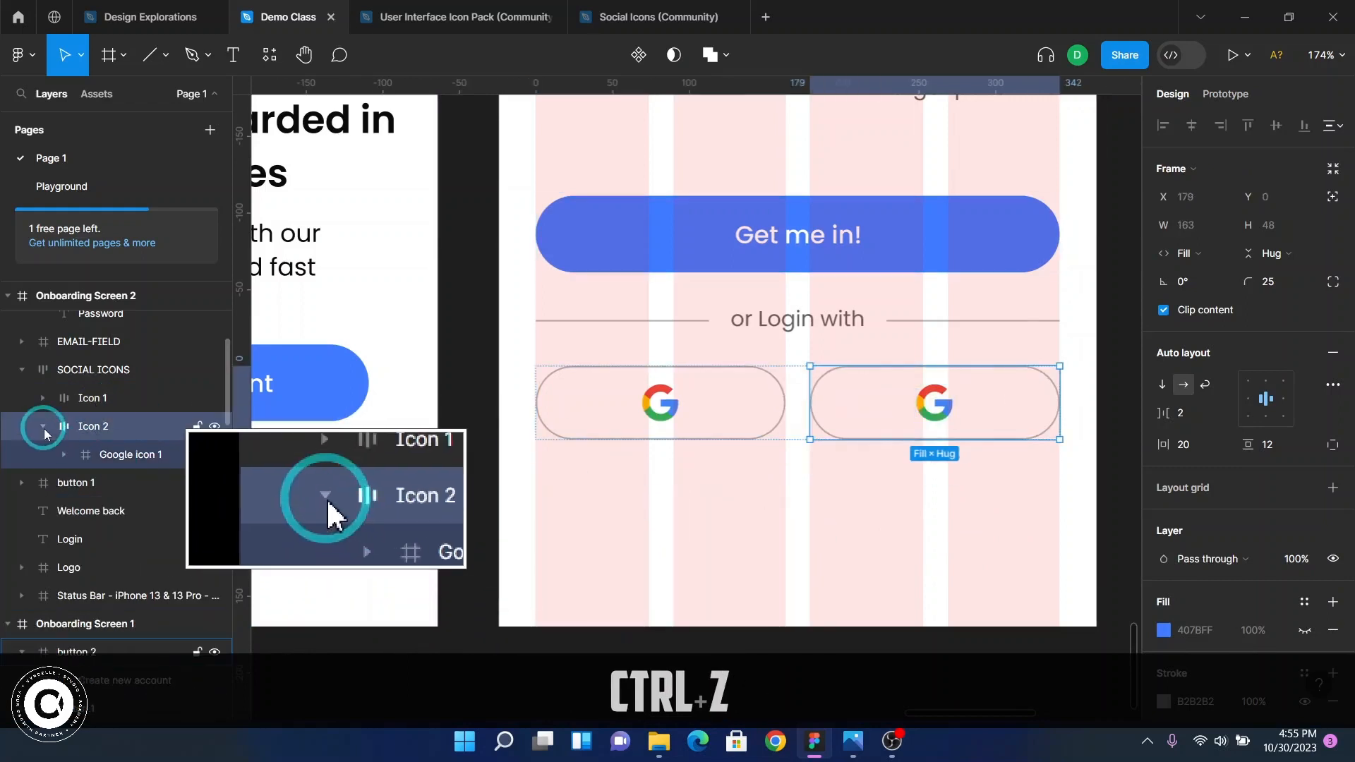
click(92, 393)
key(ctrl+v)
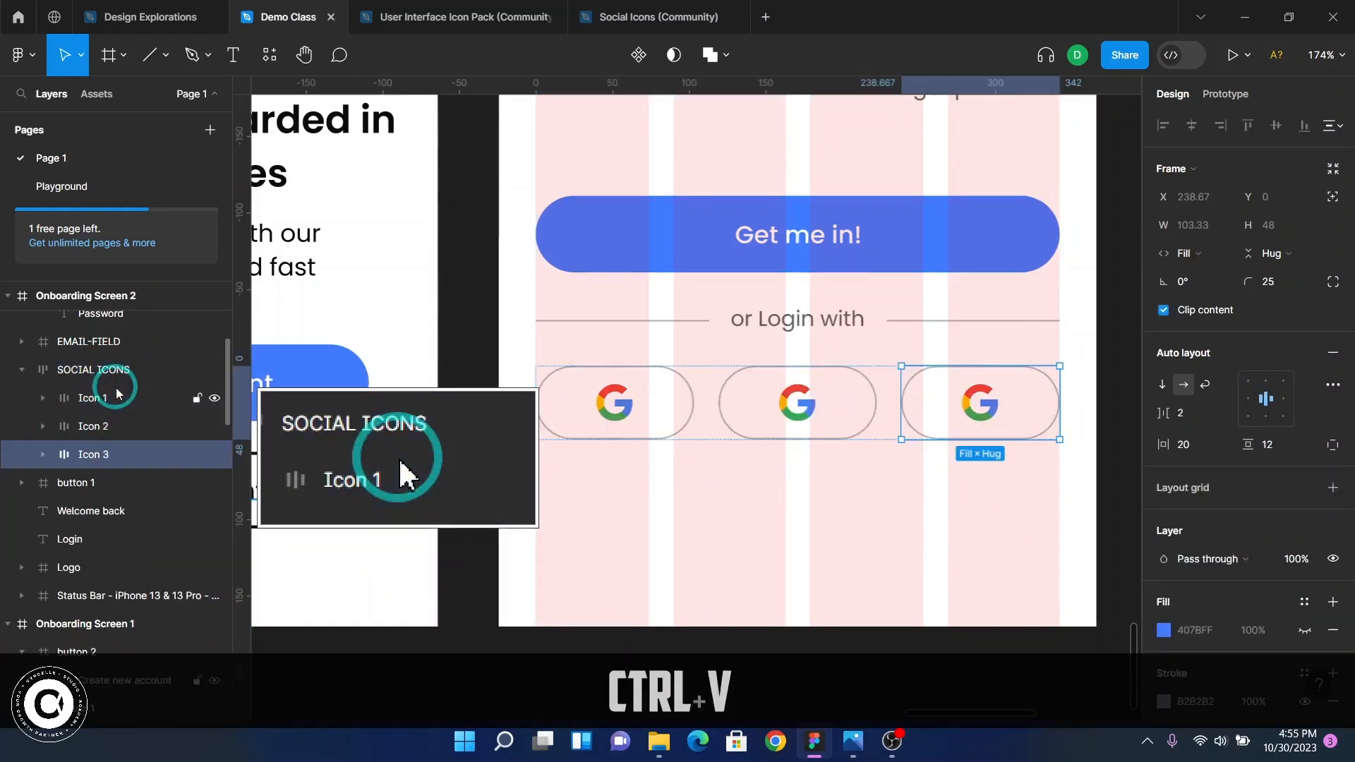
- Try adding two more copies of the button to SOCIAL ICONS and delete Icon 4 and Icon 5
click(124, 424)
key(ctrl+v)
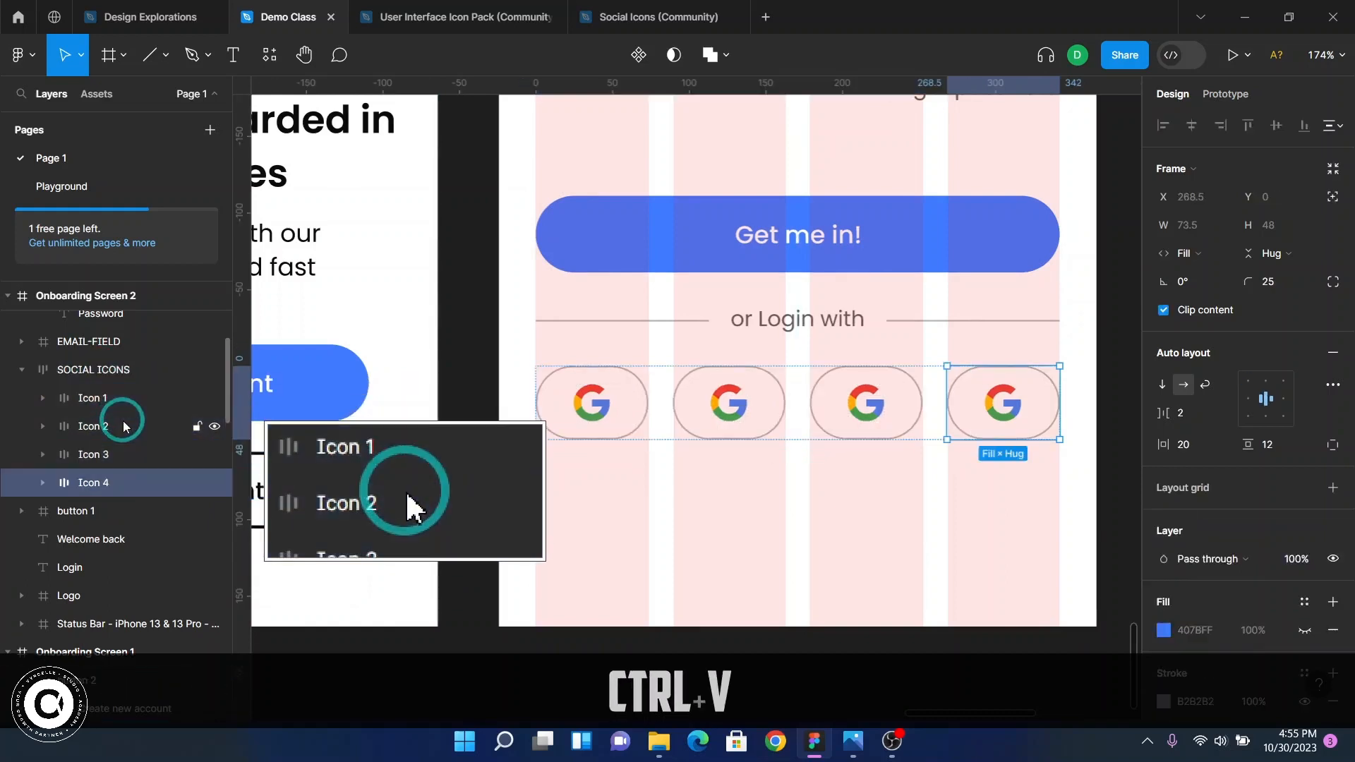
click(106, 369)
key(ctrl+v)
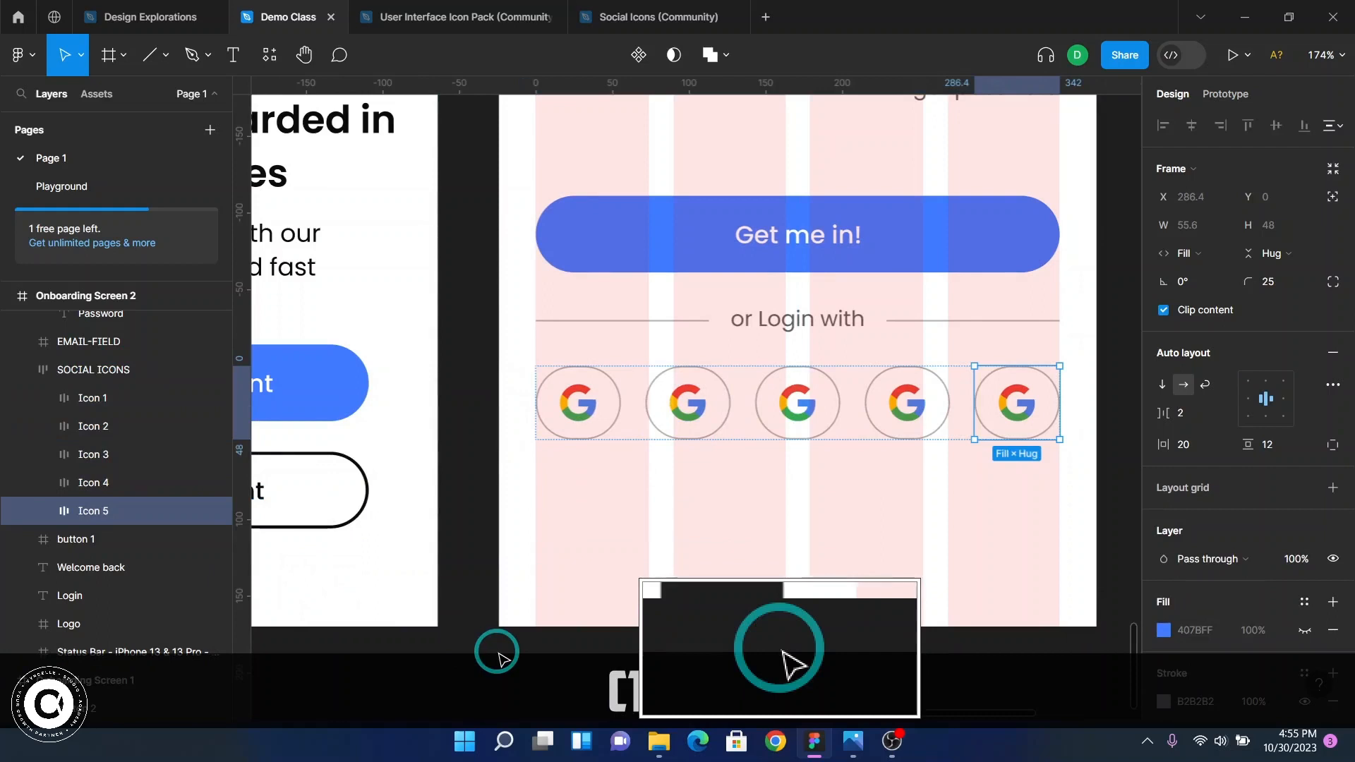
ctrl+click(123, 485)
key(ctrl+Delete)
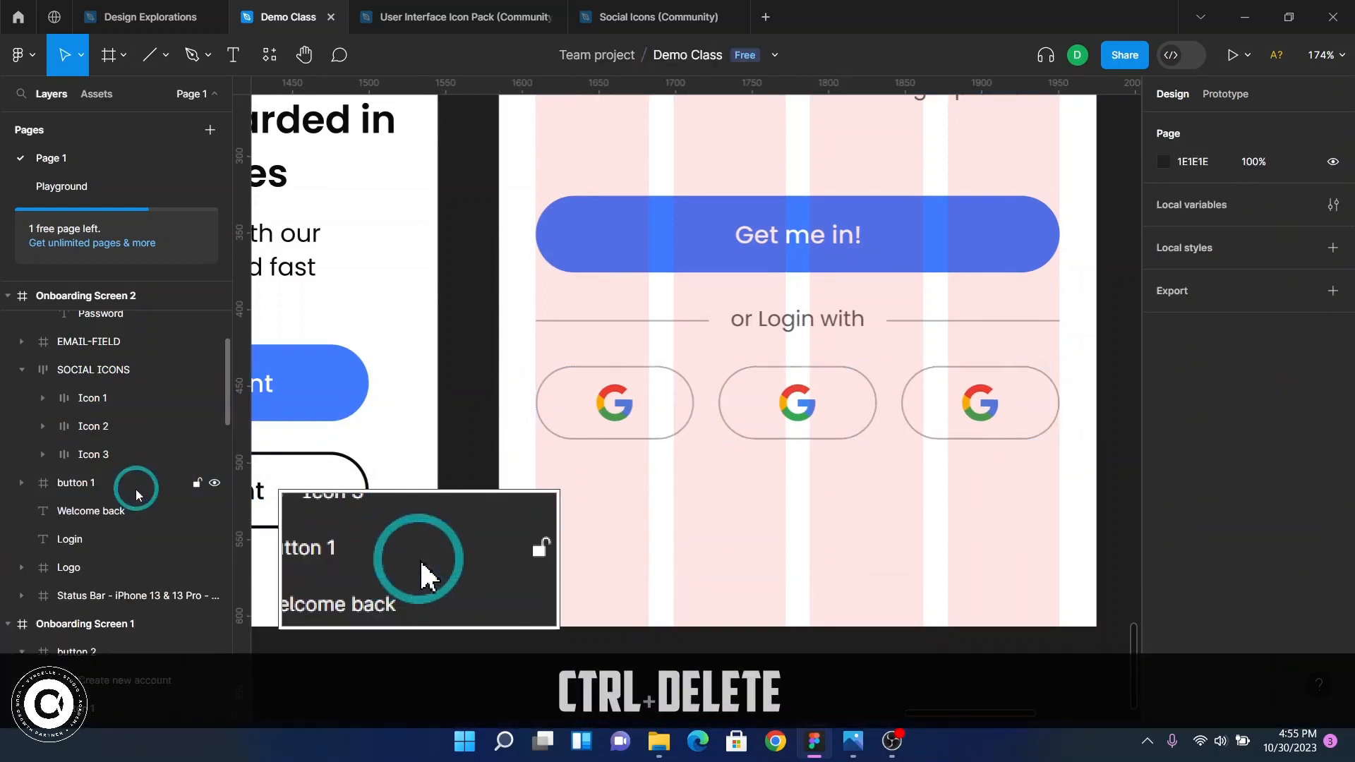
- Switch to File Explorer's DWM Series folder, select the Facebook icon file and move the window aside to expose the SOCIAL ICONS row
click(99, 398)
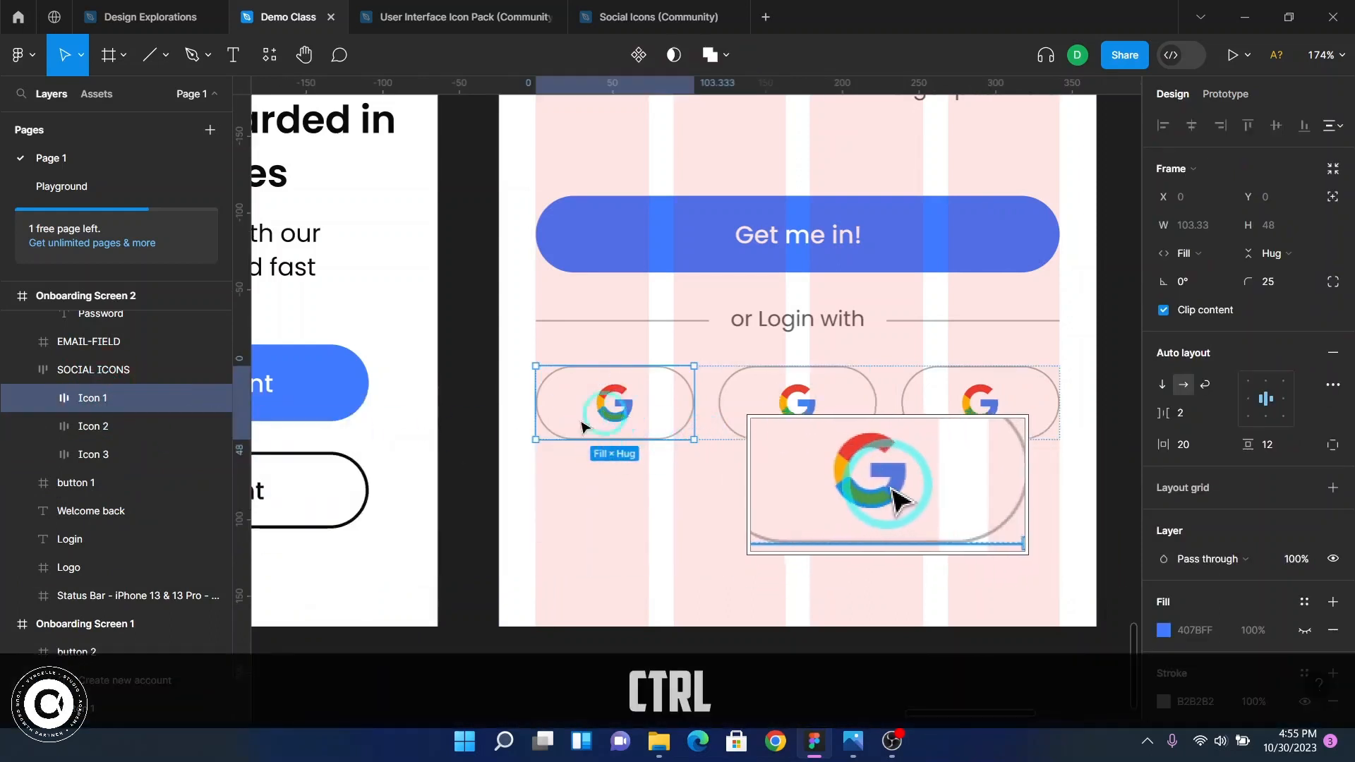
click(43, 398)
click(136, 426)
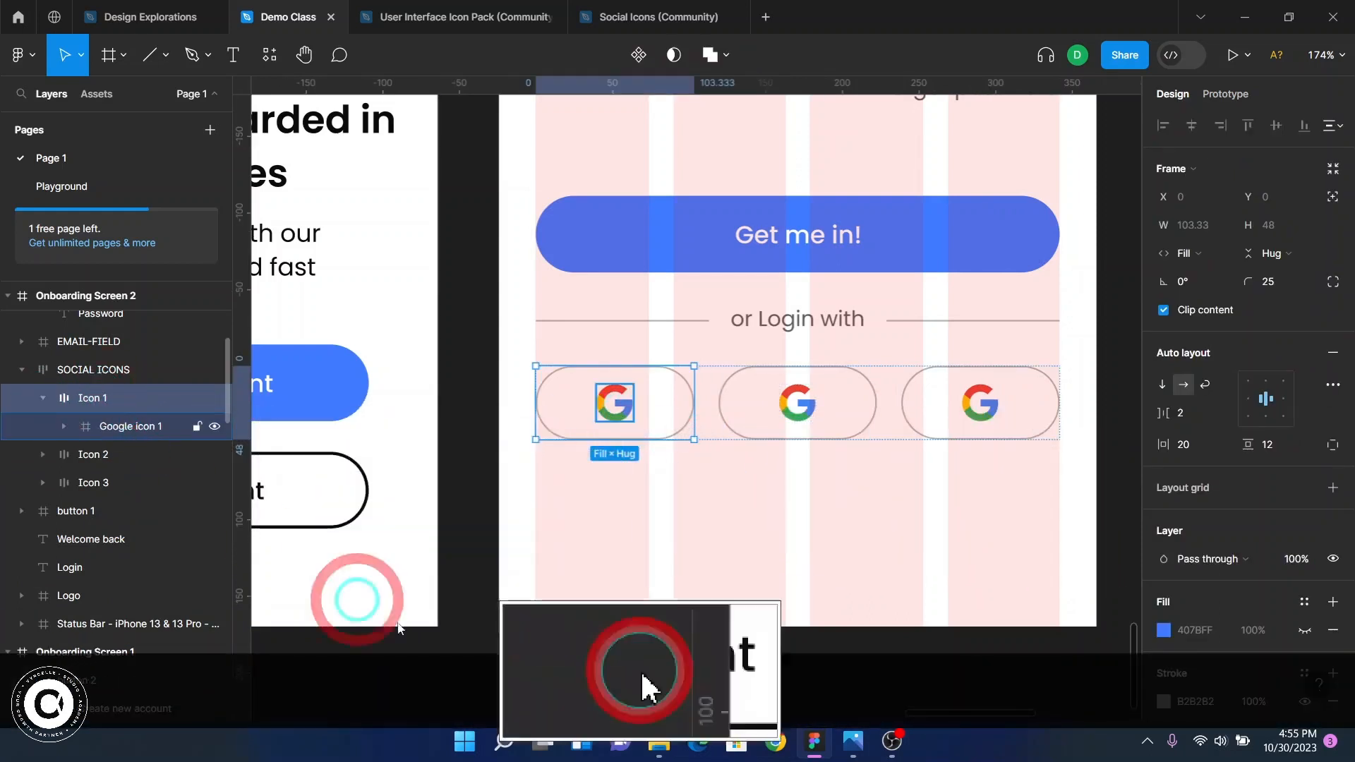
click(662, 748)
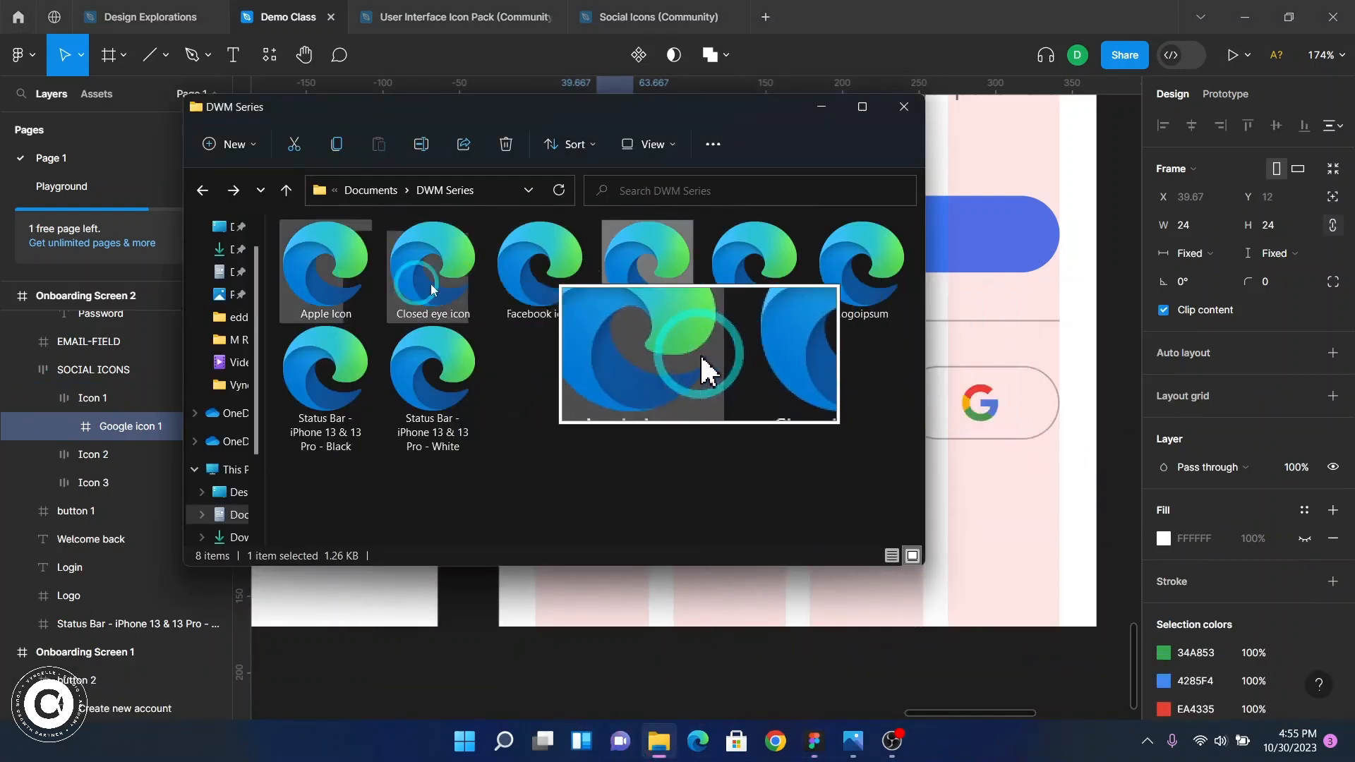
click(574, 279)
drag(533, 112, 182, 135)
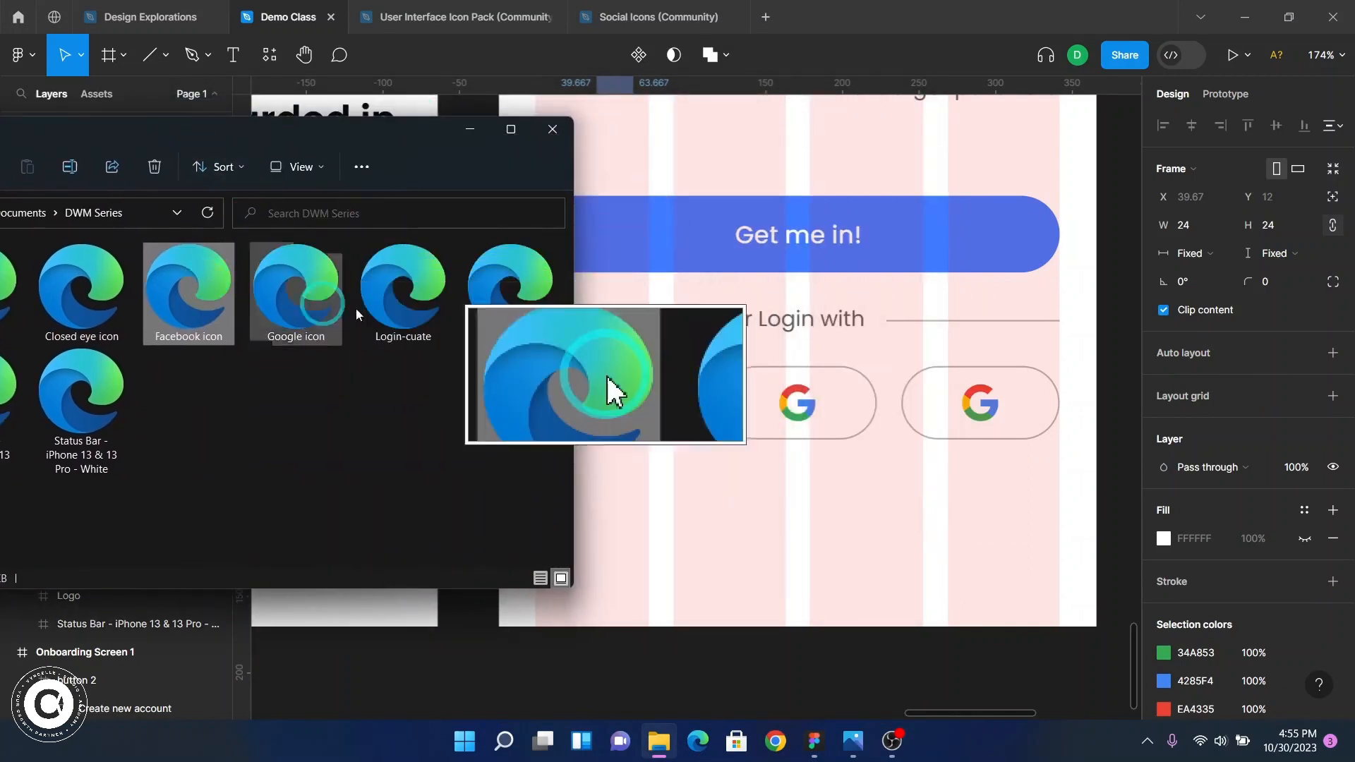
- Select the Google icon inside Icon 2 and import the Facebook icon file from the DWM Series folder into that button
click(799, 410)
click(799, 410)
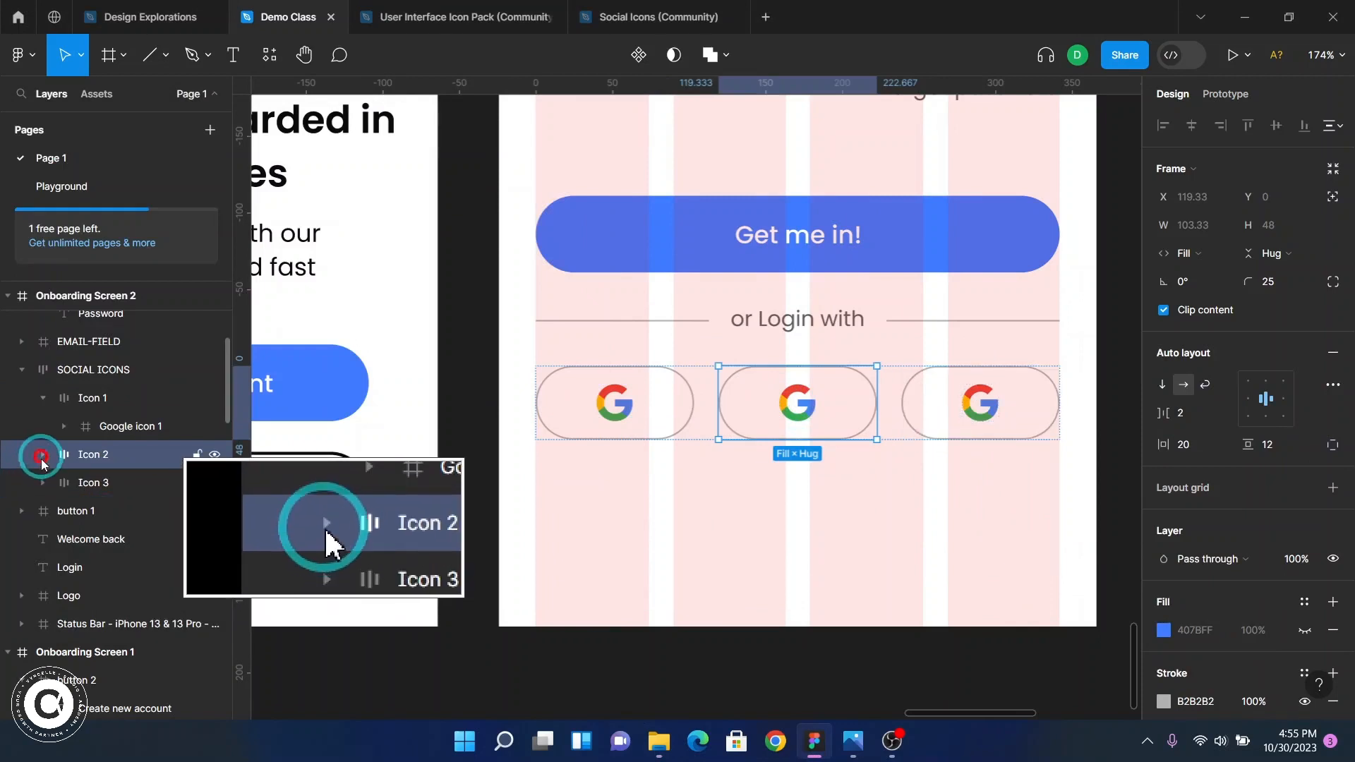
click(40, 459)
click(63, 482)
click(658, 741)
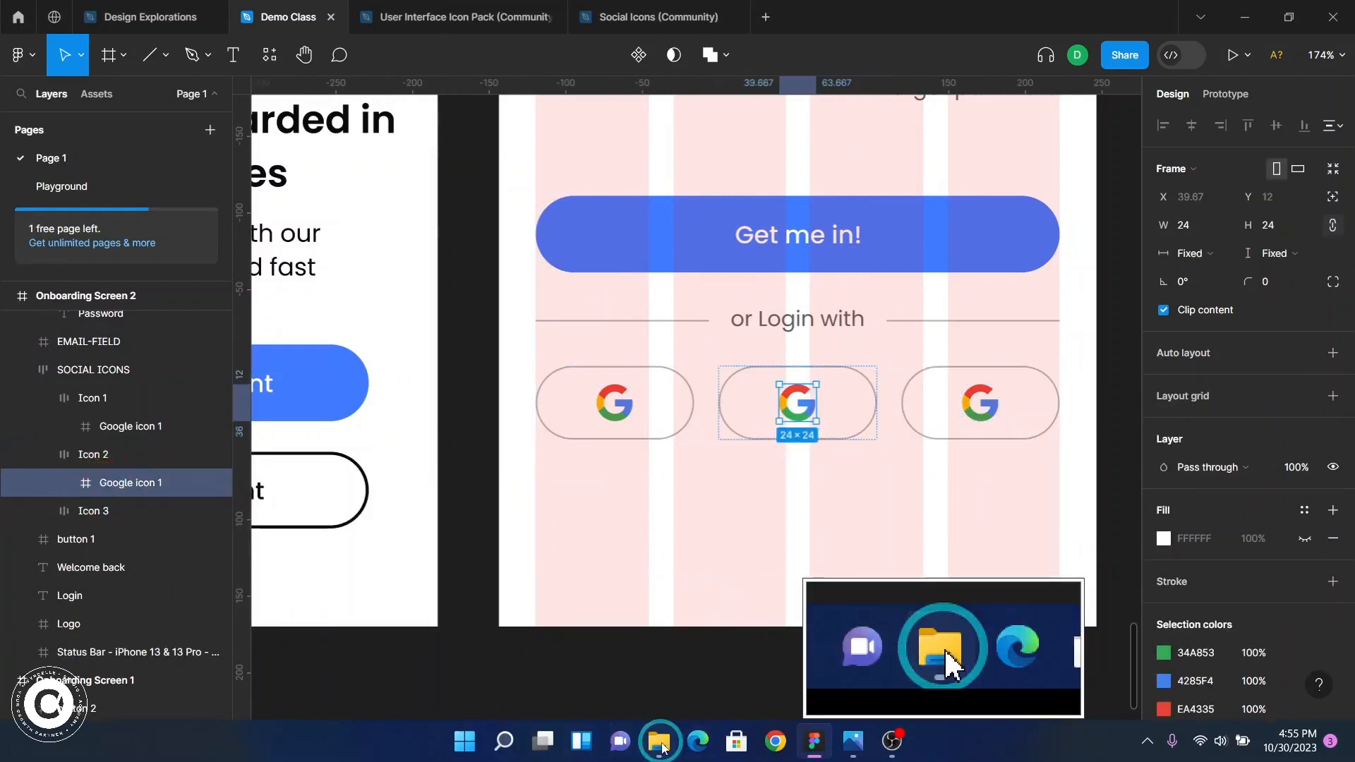
drag(188, 290, 780, 415)
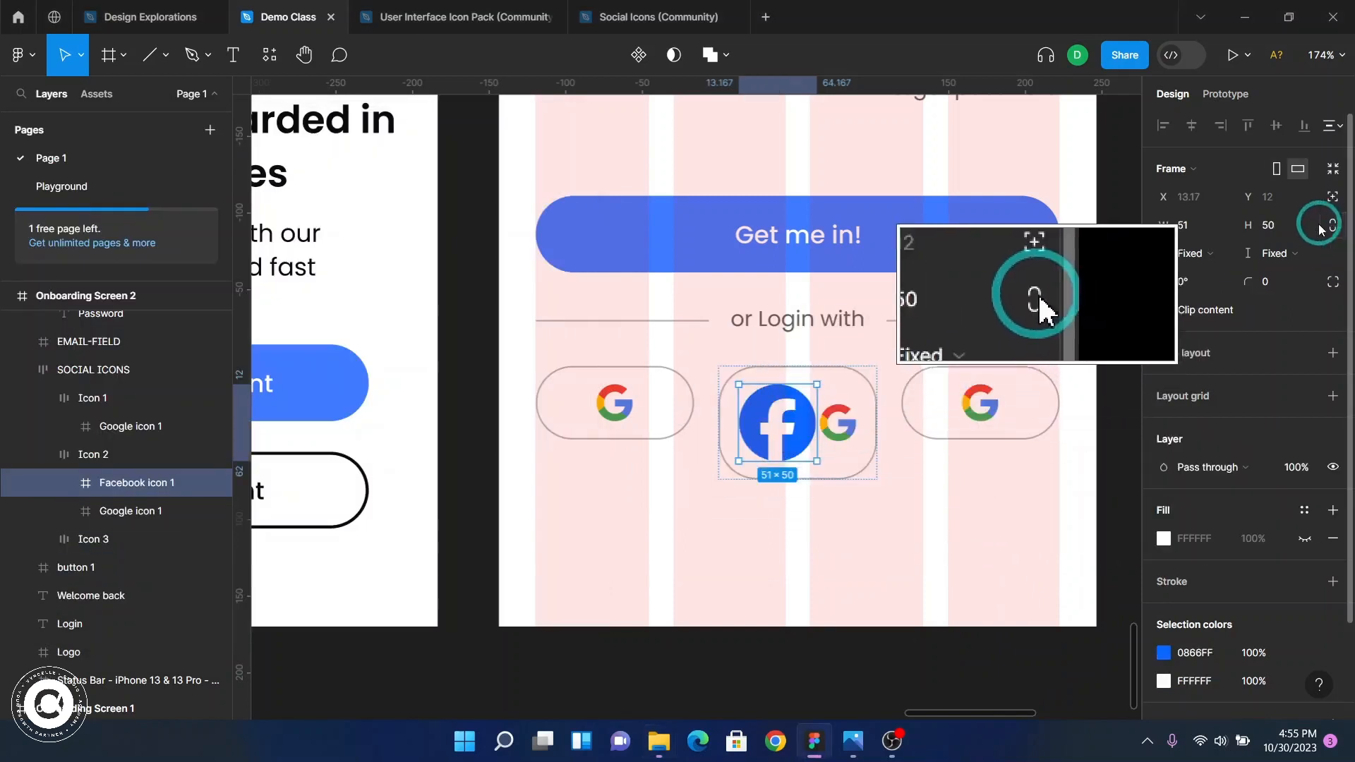
- Scale the Facebook icon proportionally to a height of 24 and delete the Google icon from Icon 2
click(1331, 225)
click(1295, 225)
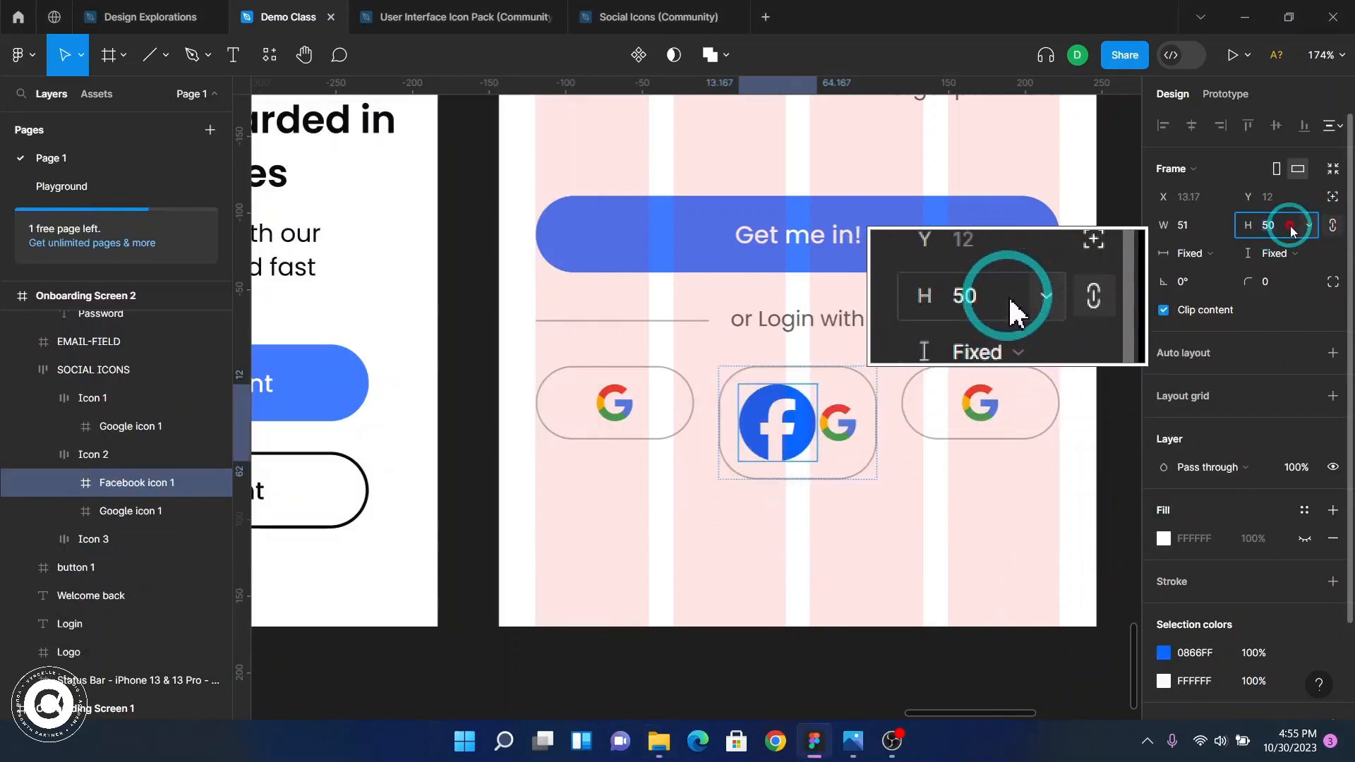
text(24)
key(Return)
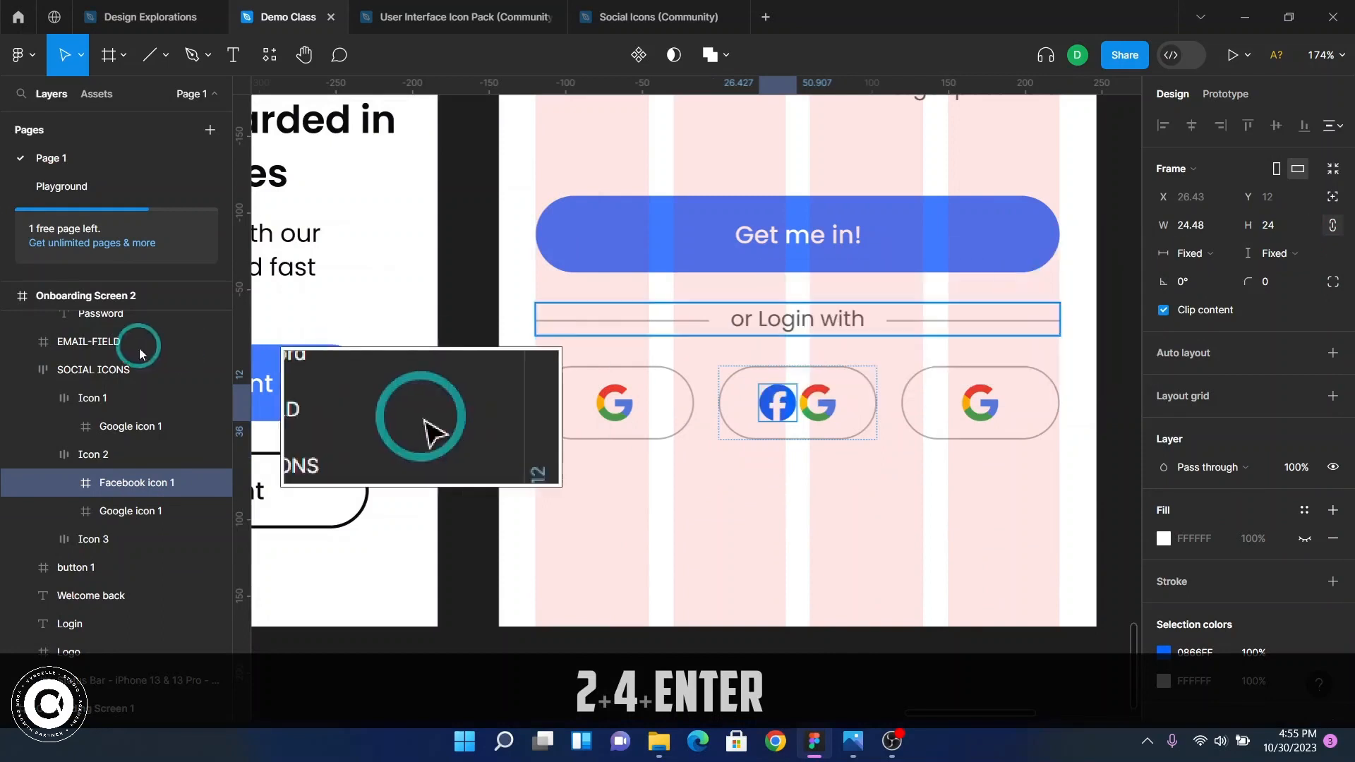
click(156, 519)
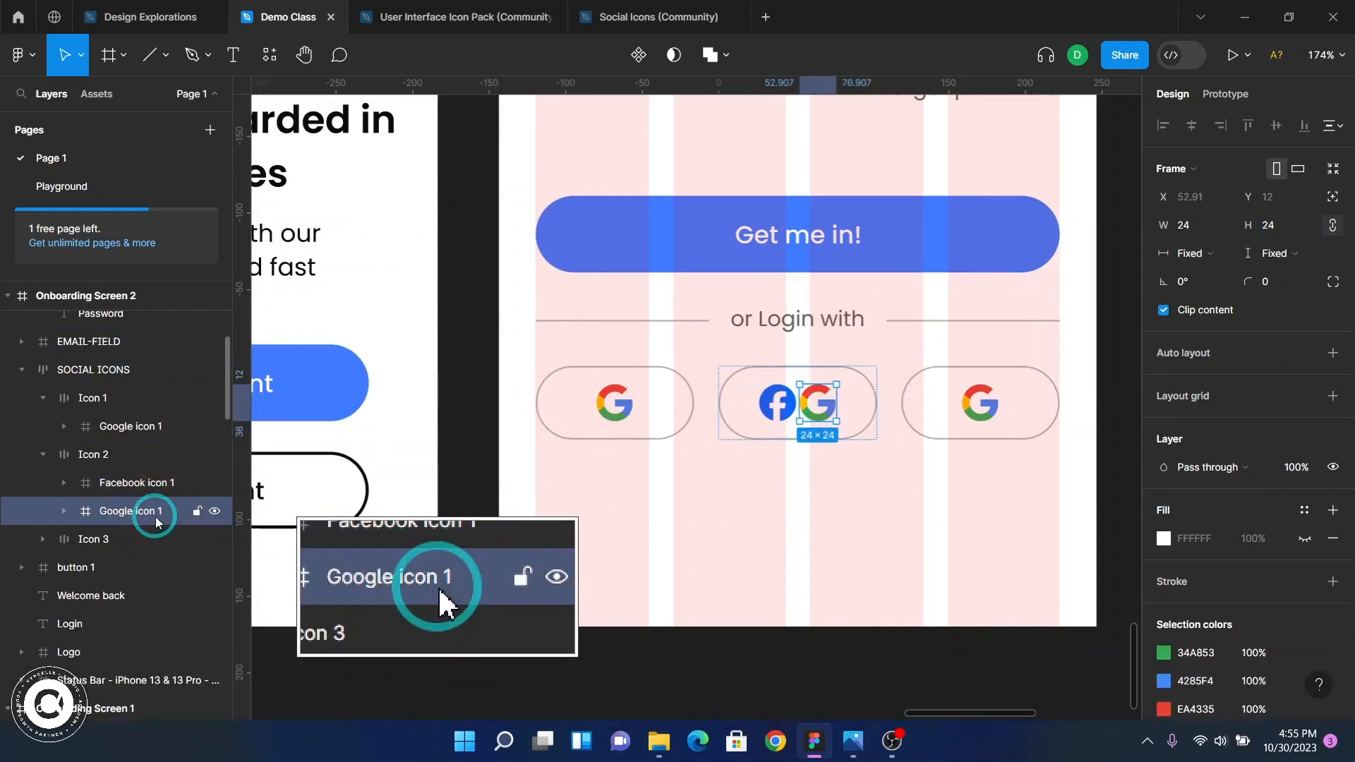
key(Delete)
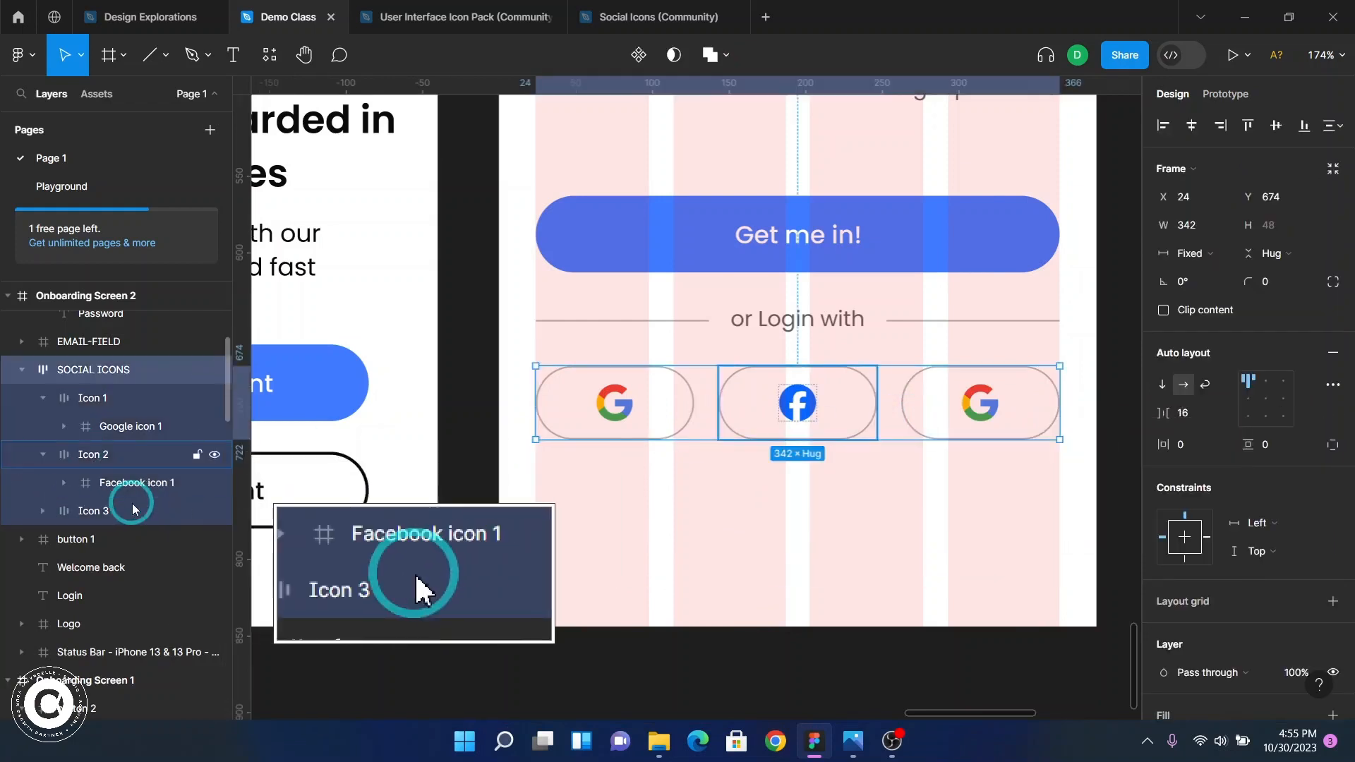
- Select the Google icon inside Icon 3 and import the Apple Icon file from the DWM Series folder into that button
click(43, 512)
click(44, 512)
click(77, 539)
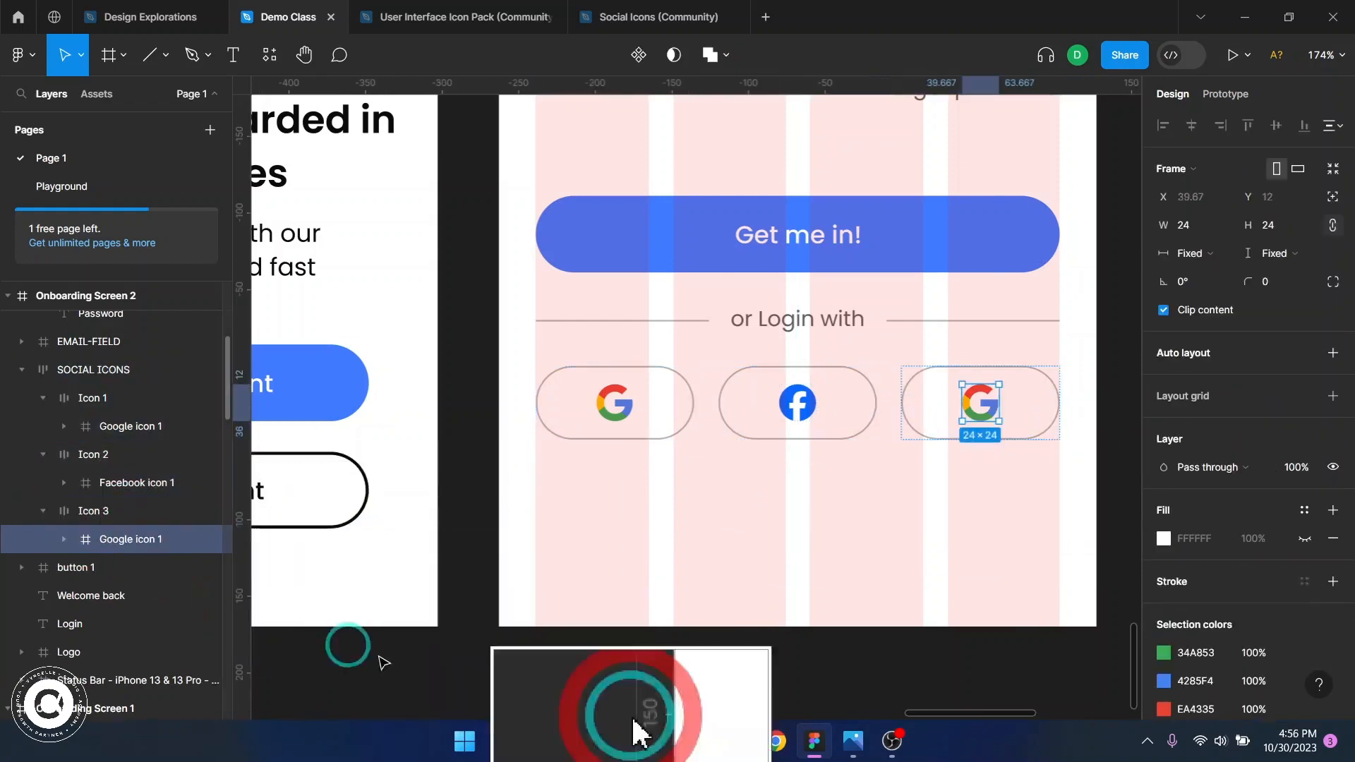
click(663, 742)
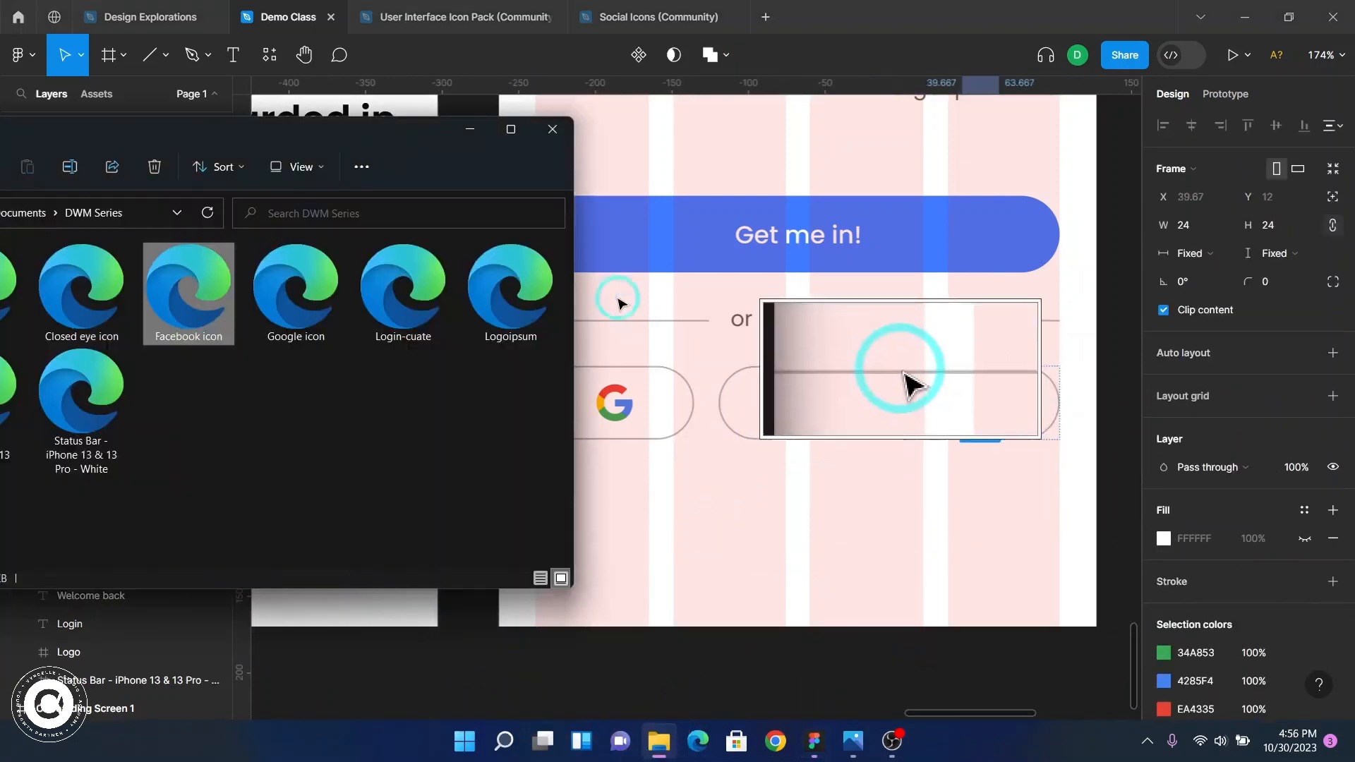
drag(206, 136, 413, 136)
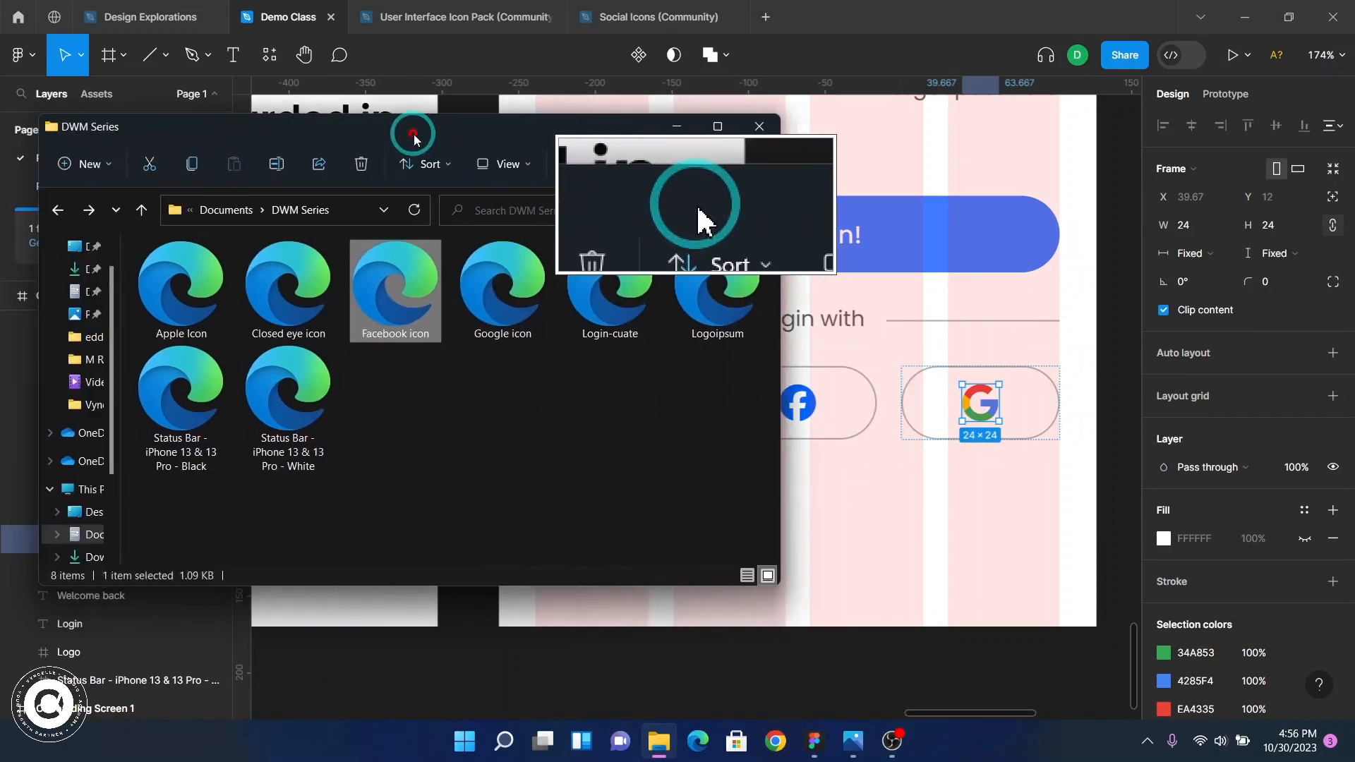
click(182, 289)
drag(837, 383, 962, 404)
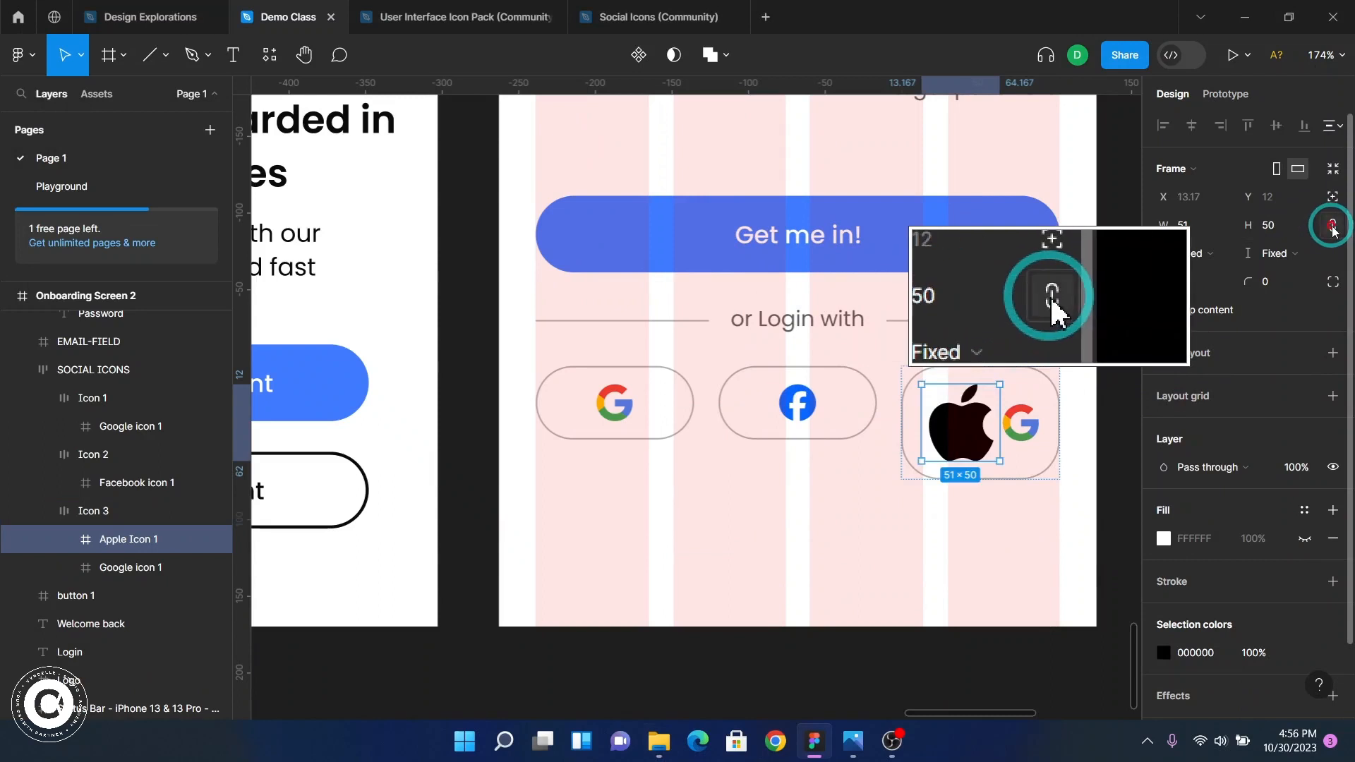
- Scale the Apple icon proportionally to a height of 24 and delete the Google icon from Icon 3
click(1273, 225)
text(24)
key(Return)
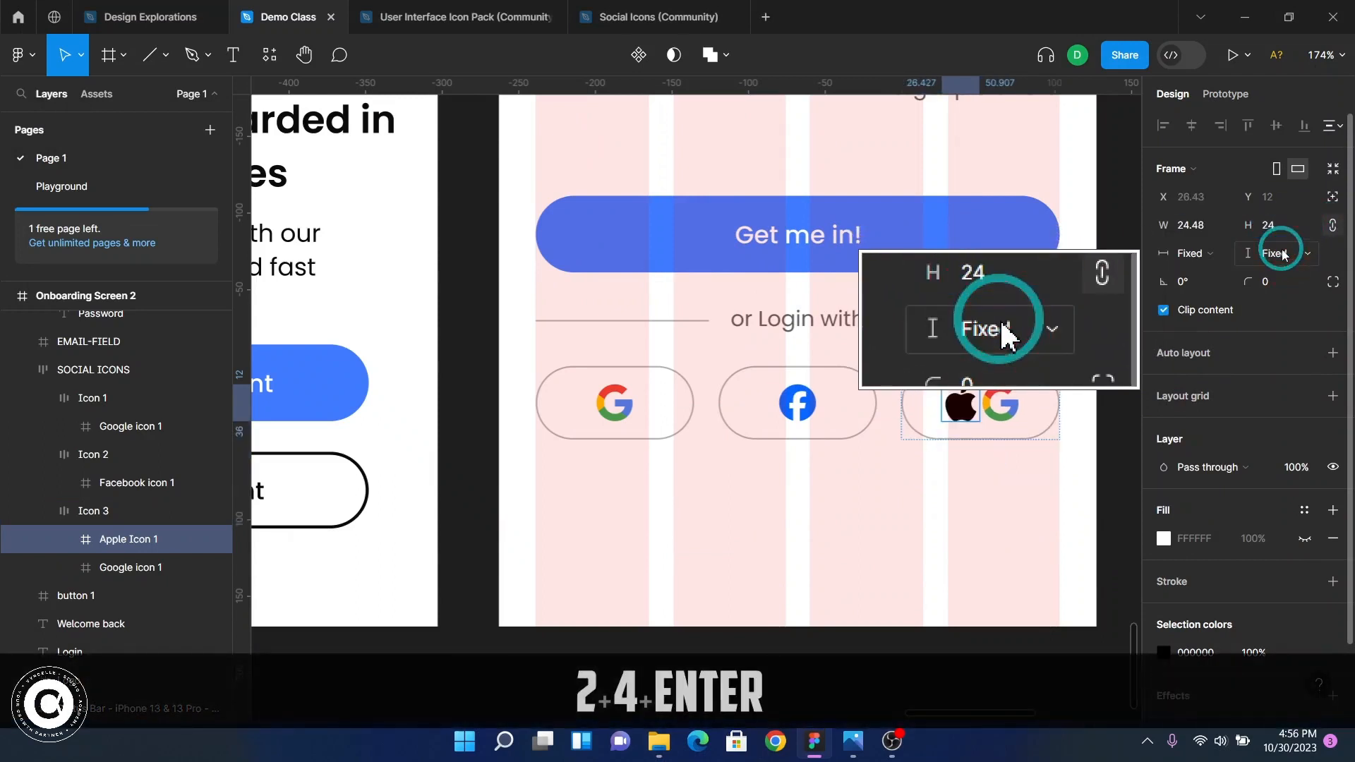
click(133, 568)
key(Delete)
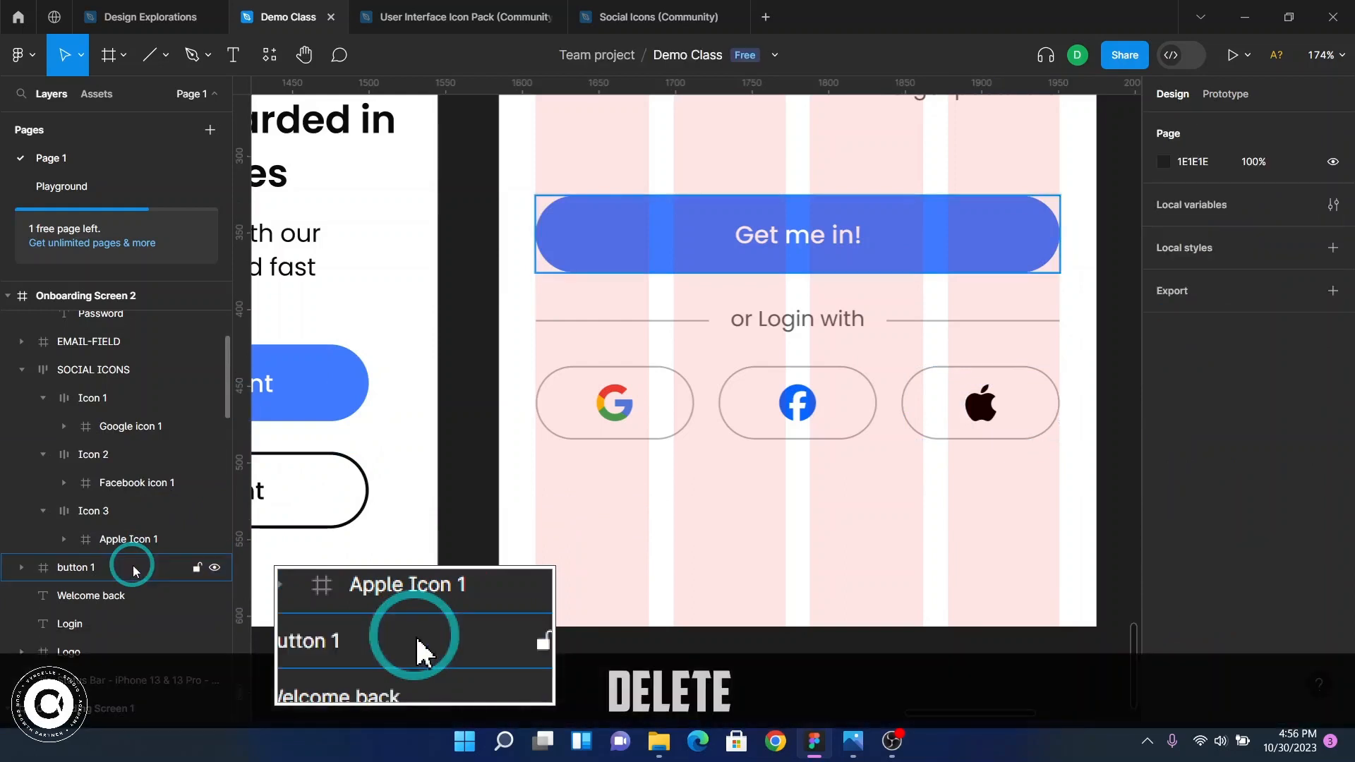
- Hide the layout grids on the canvas and clear the selection of Icon 3
click(115, 520)
click(116, 521)
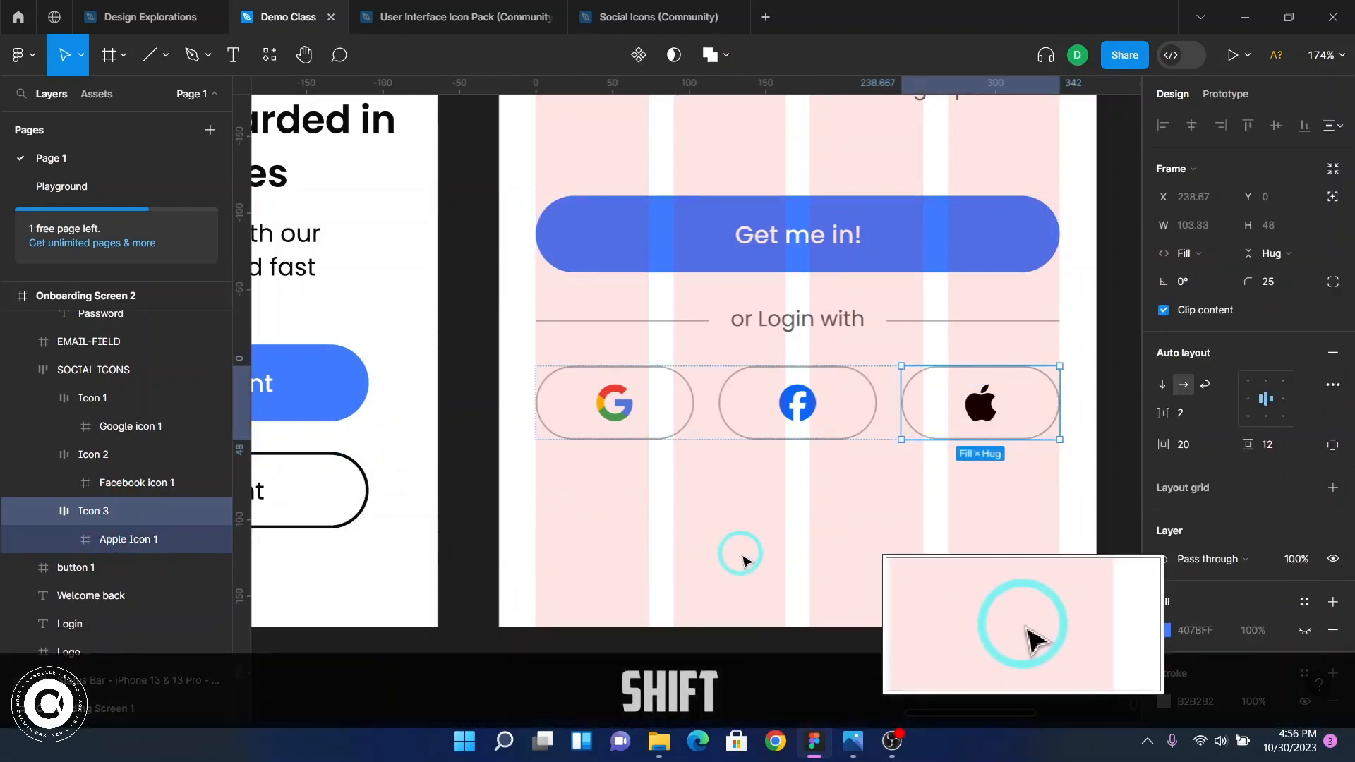
key(shift+r)
key(shift+g)
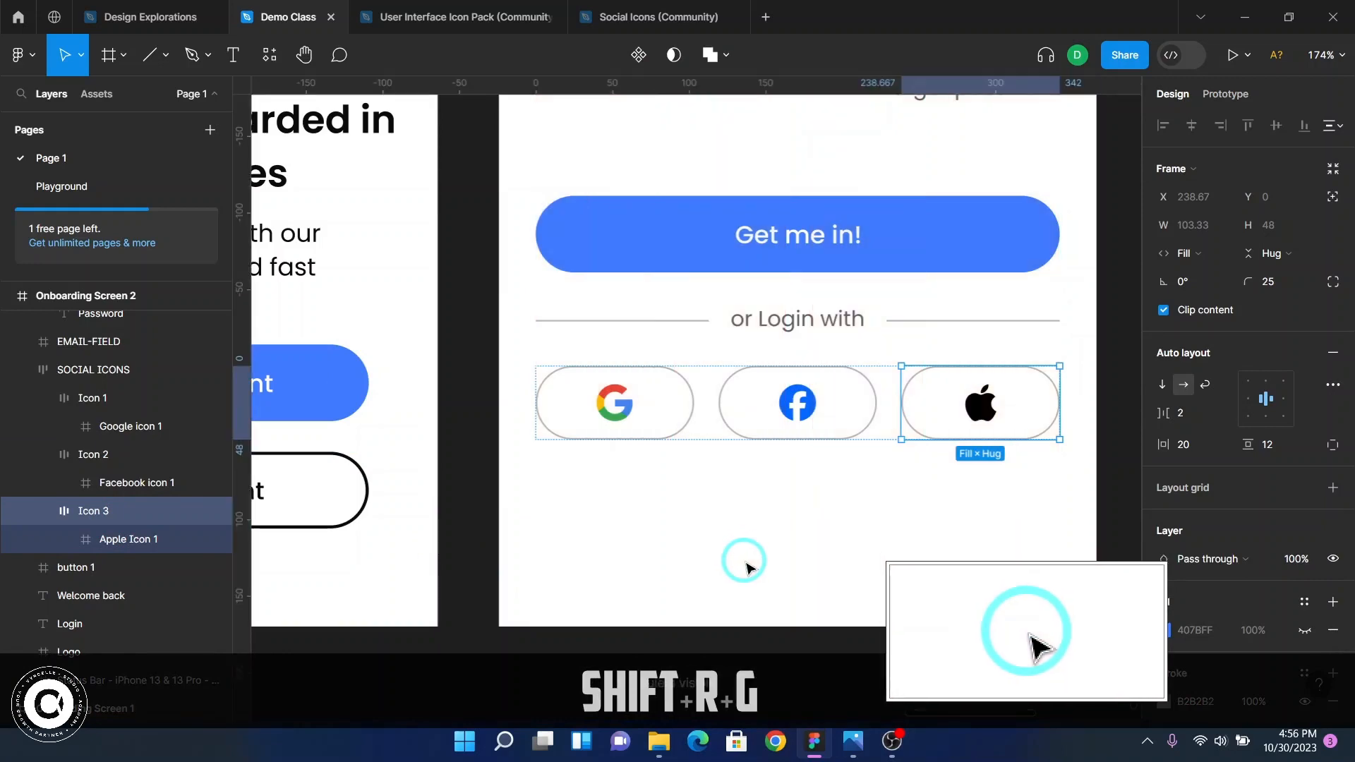
click(743, 559)
key(shift+r)
- Copy the "Don't have an account? Register" text from the reference Screen 2 and paste it near the bottom of Onboarding Screen 2
scroll(745, 563, down, 3)
scroll(746, 565, down, 2)
scroll(739, 559, up, 5)
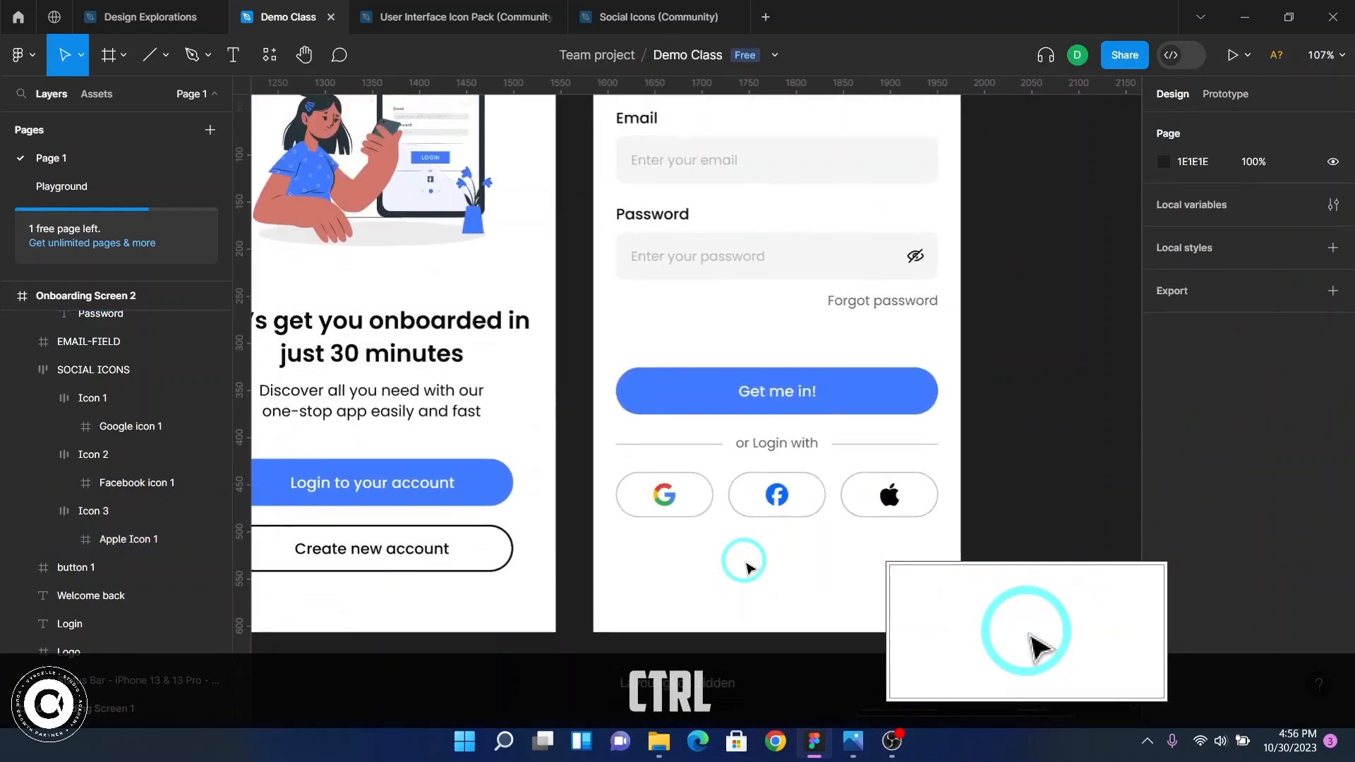
scroll(760, 483, down, 4)
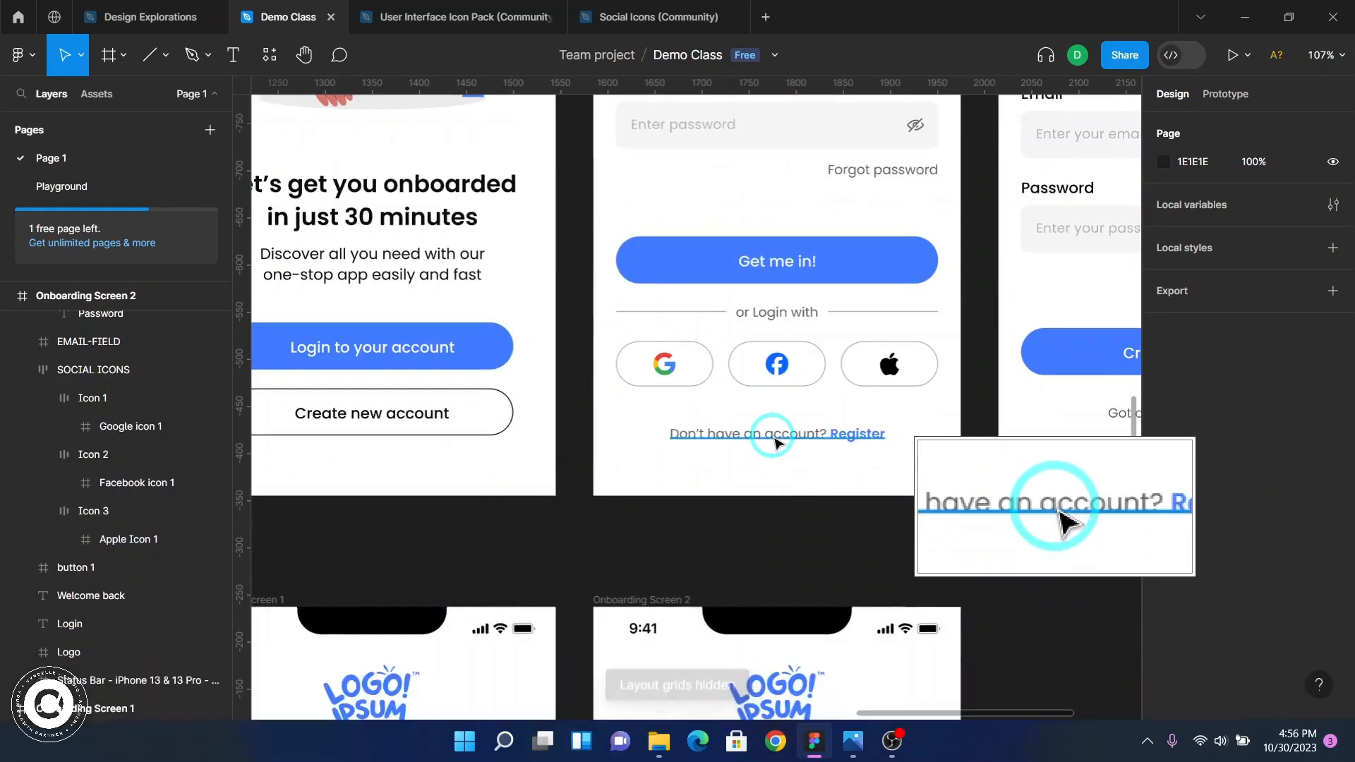
ctrl+click(774, 443)
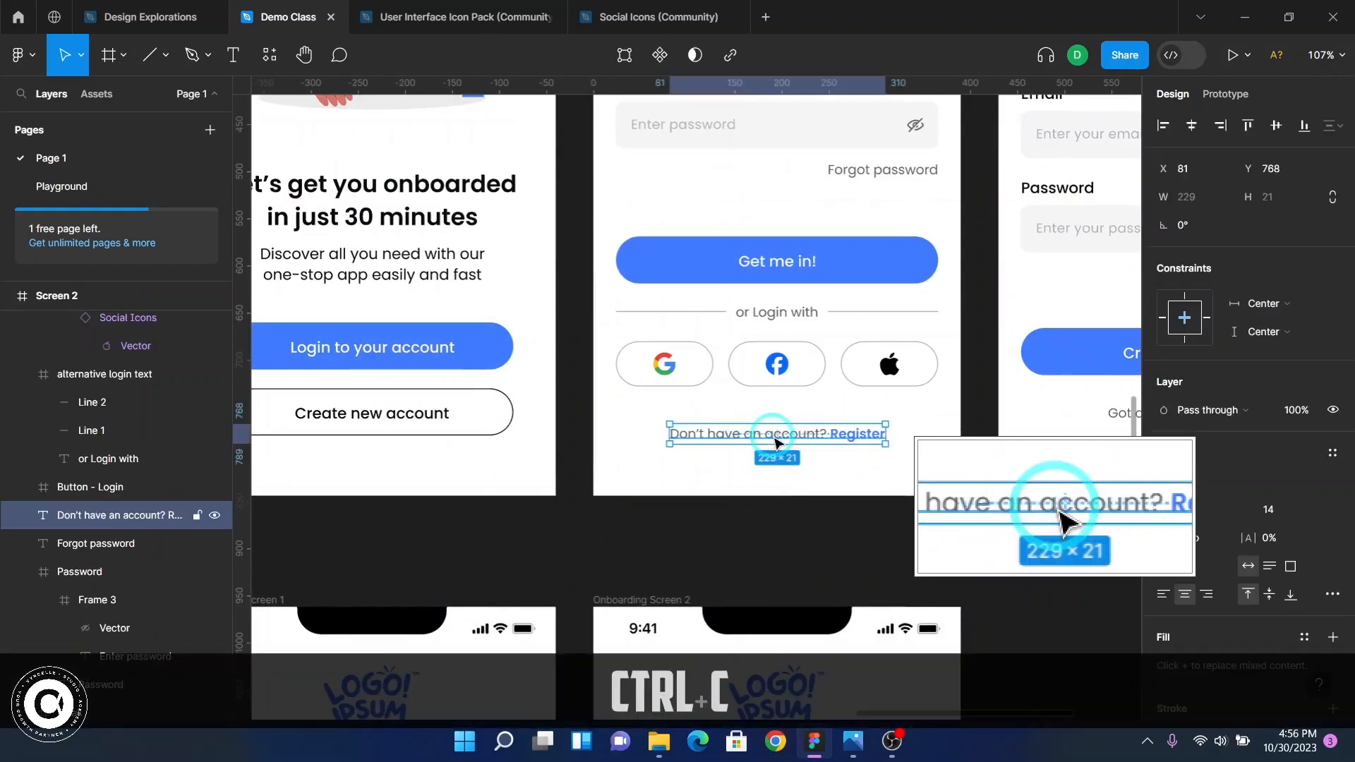
scroll(772, 441, down, 5)
scroll(771, 436, up, 4)
click(784, 382)
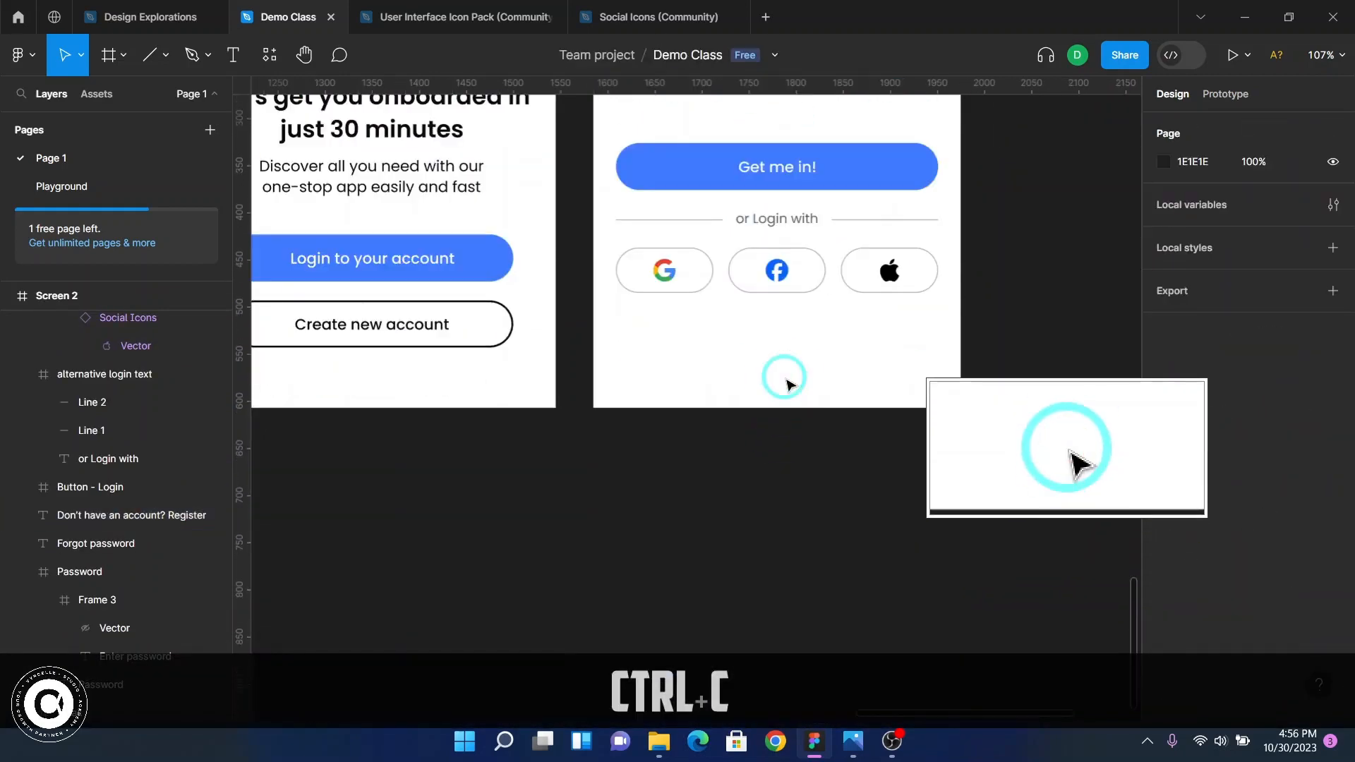
key(ctrl+v)
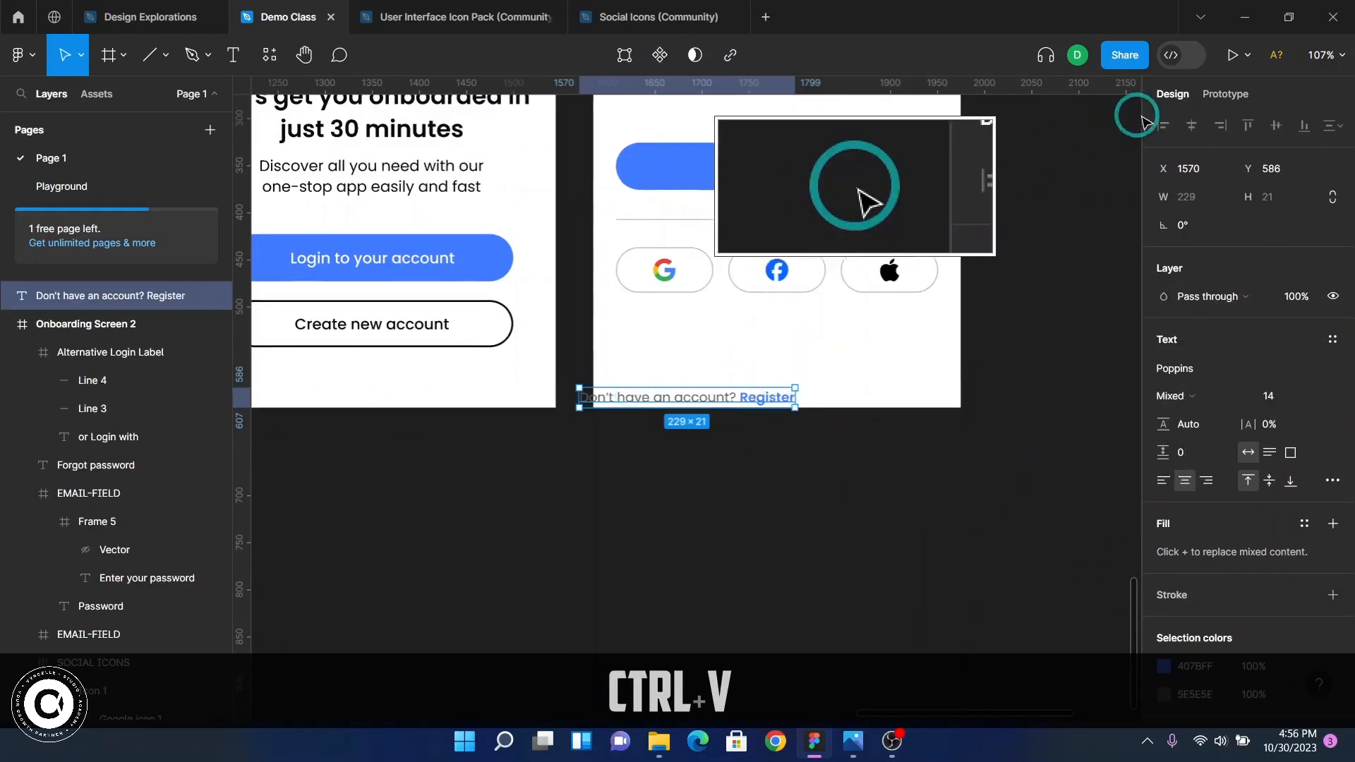
- Move the register prompt into Onboarding Screen 2 below the social buttons, centred horizontally at Y 782
drag(712, 397, 774, 360)
drag(753, 412, 762, 369)
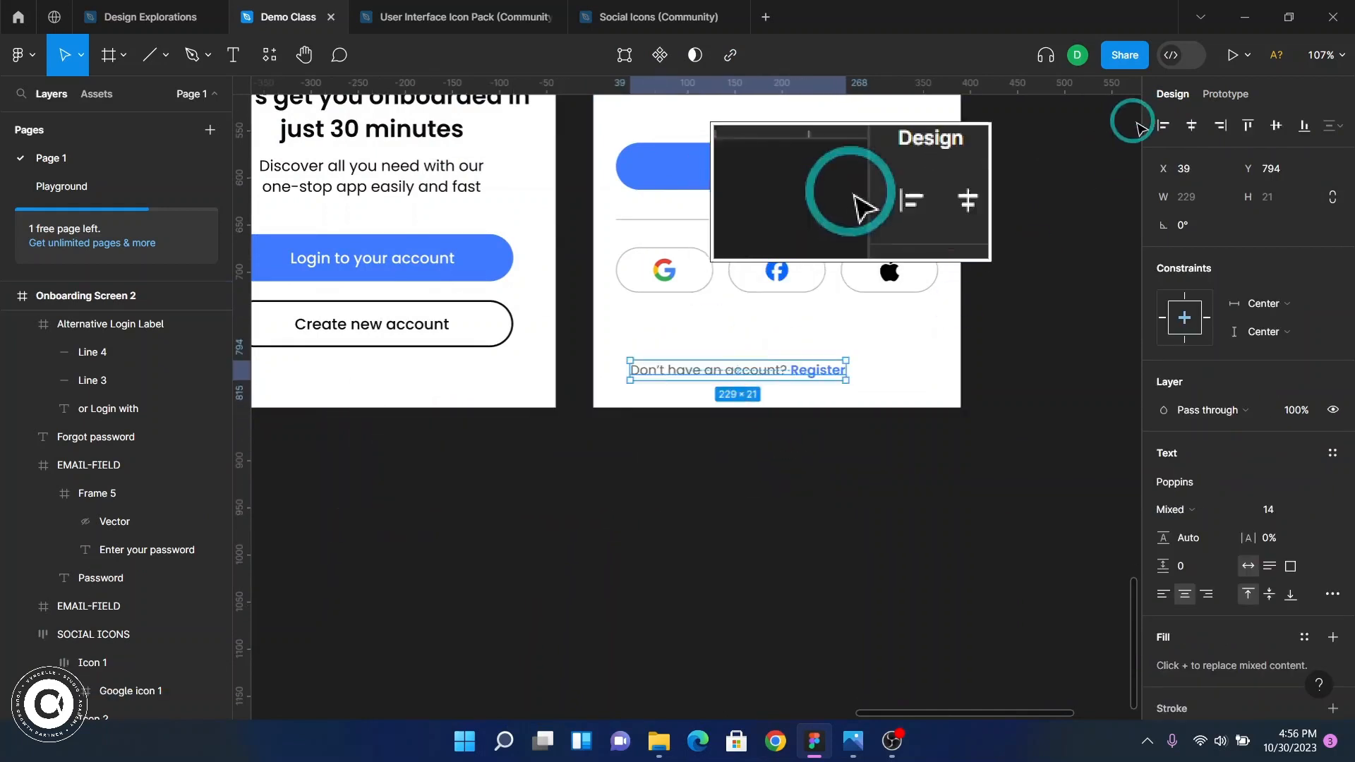
click(1192, 125)
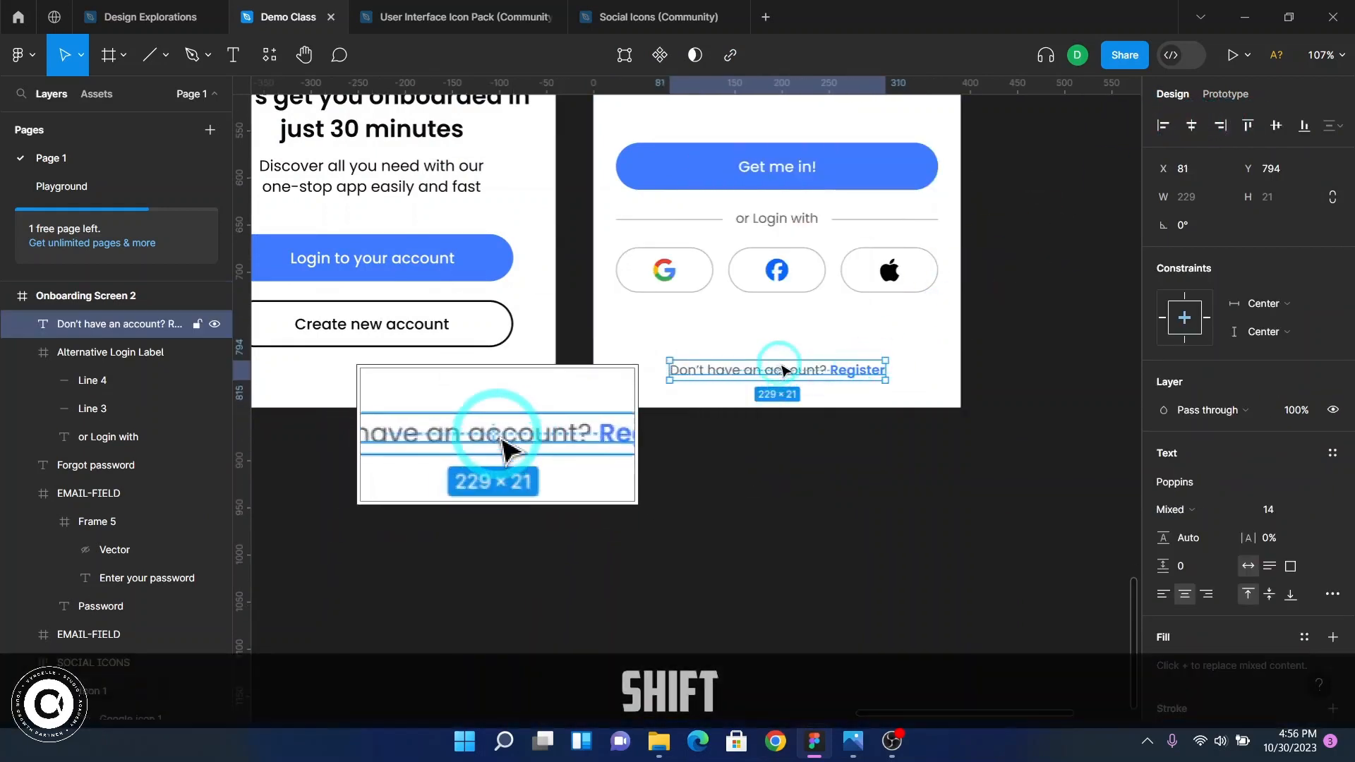
drag(783, 380, 783, 362)
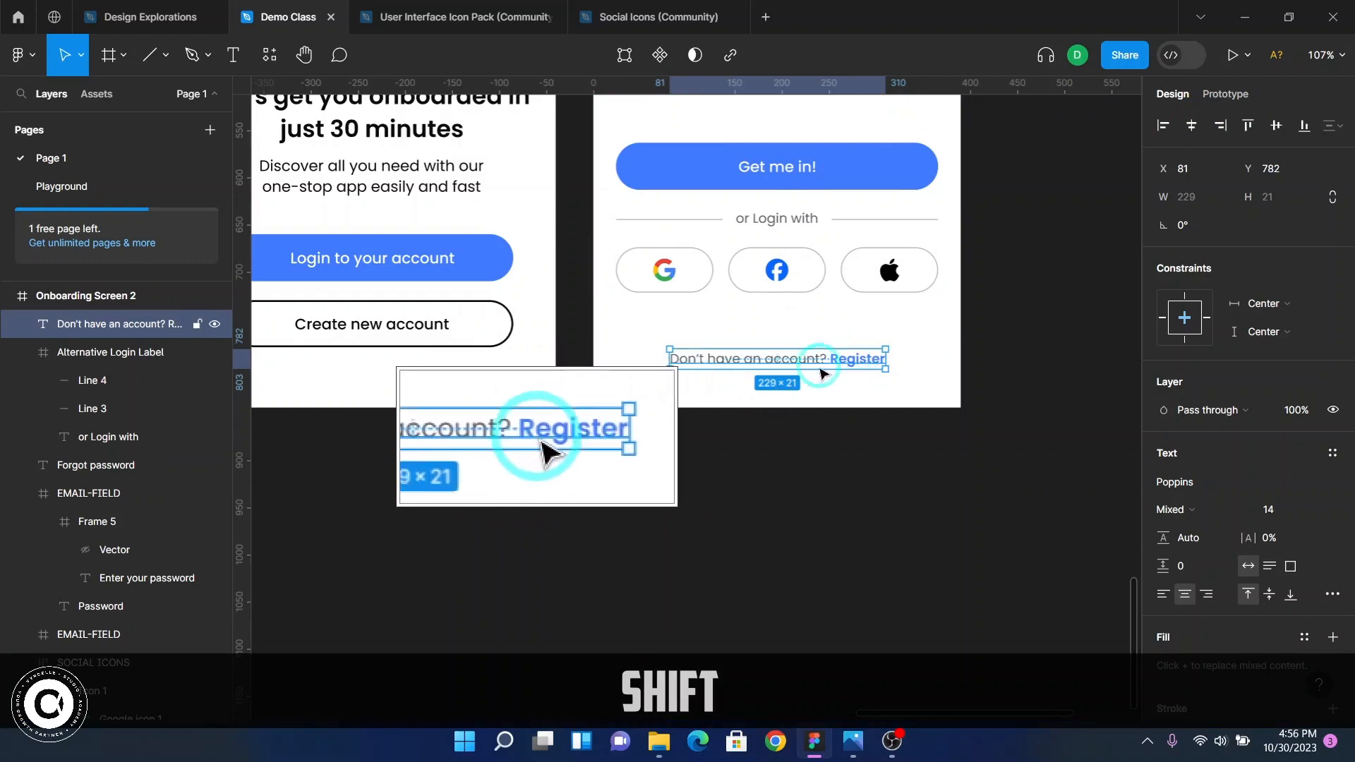
- Recolour only the word "account" in the register prompt to bright green 1FDB00
key(F2)
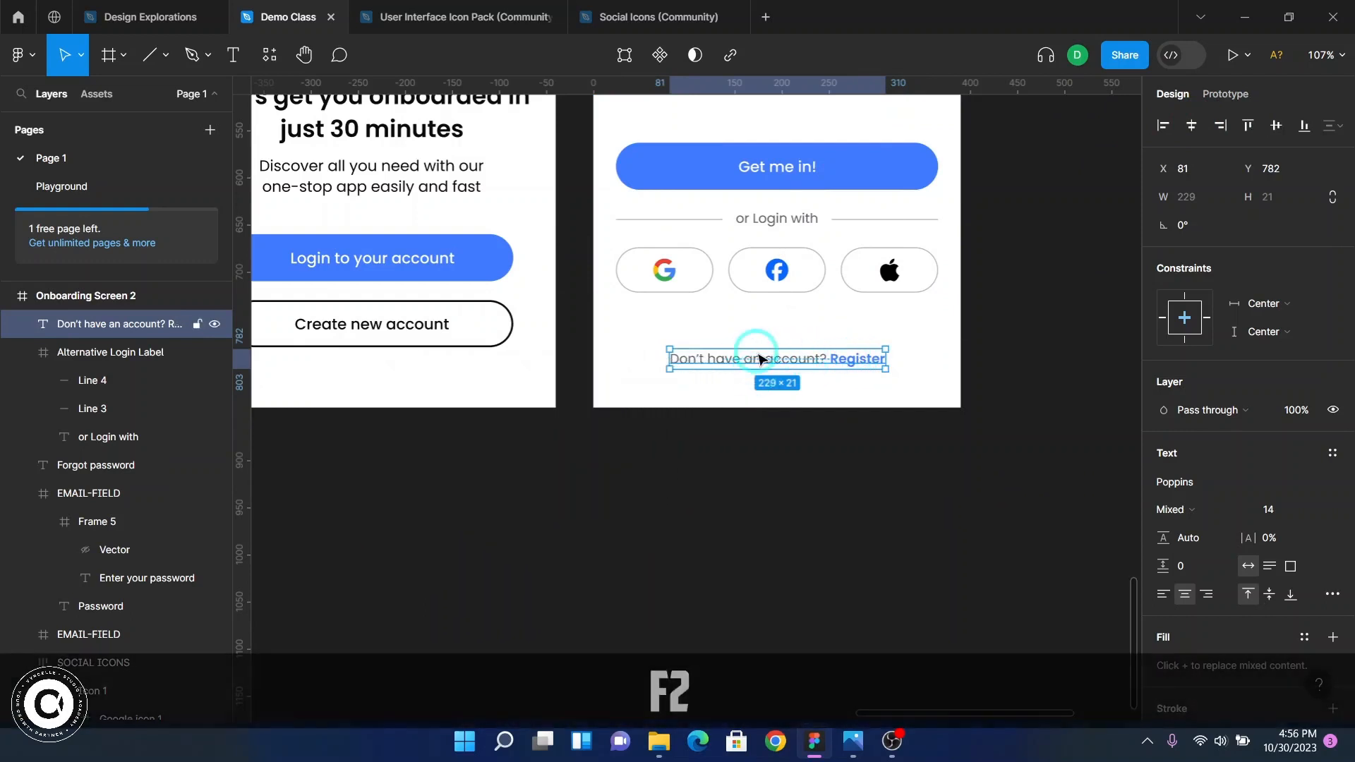
scroll(754, 374, up, 5)
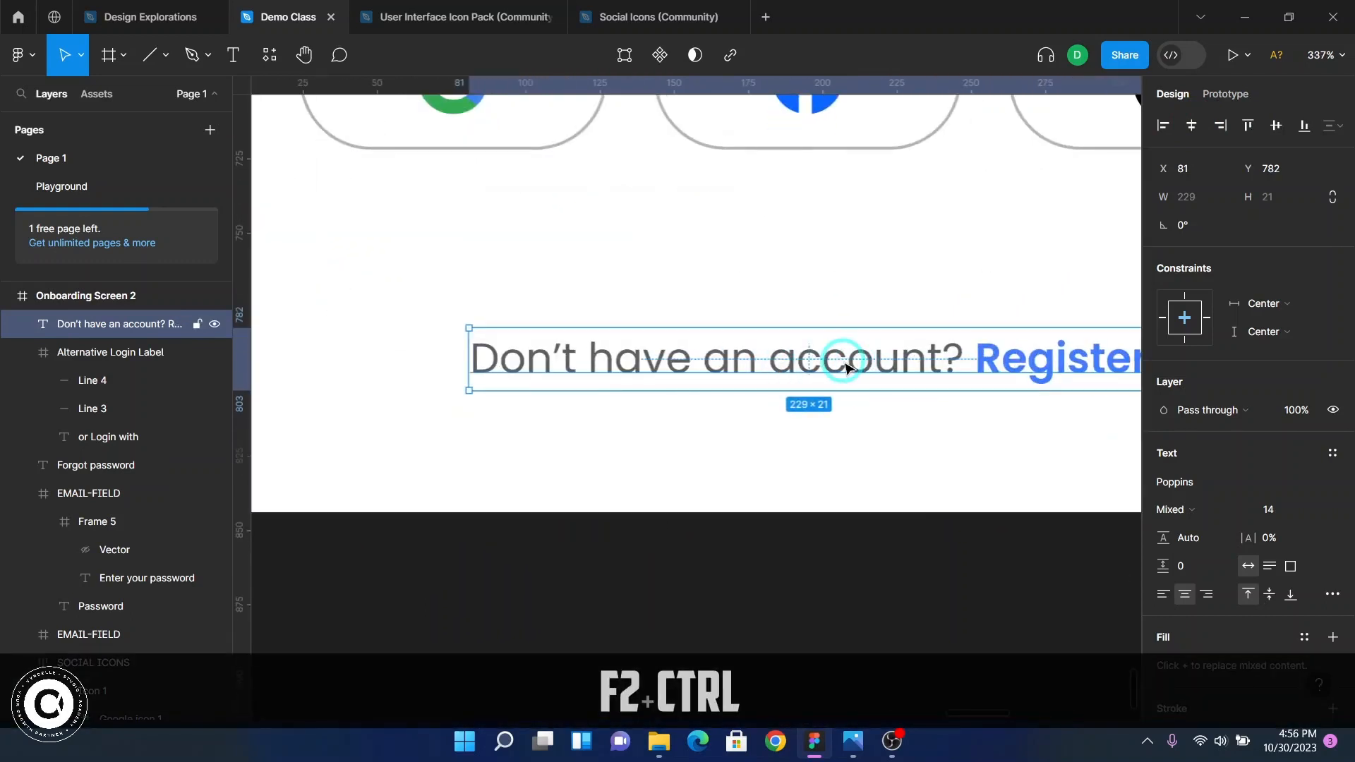
double_click(845, 364)
double_click(845, 362)
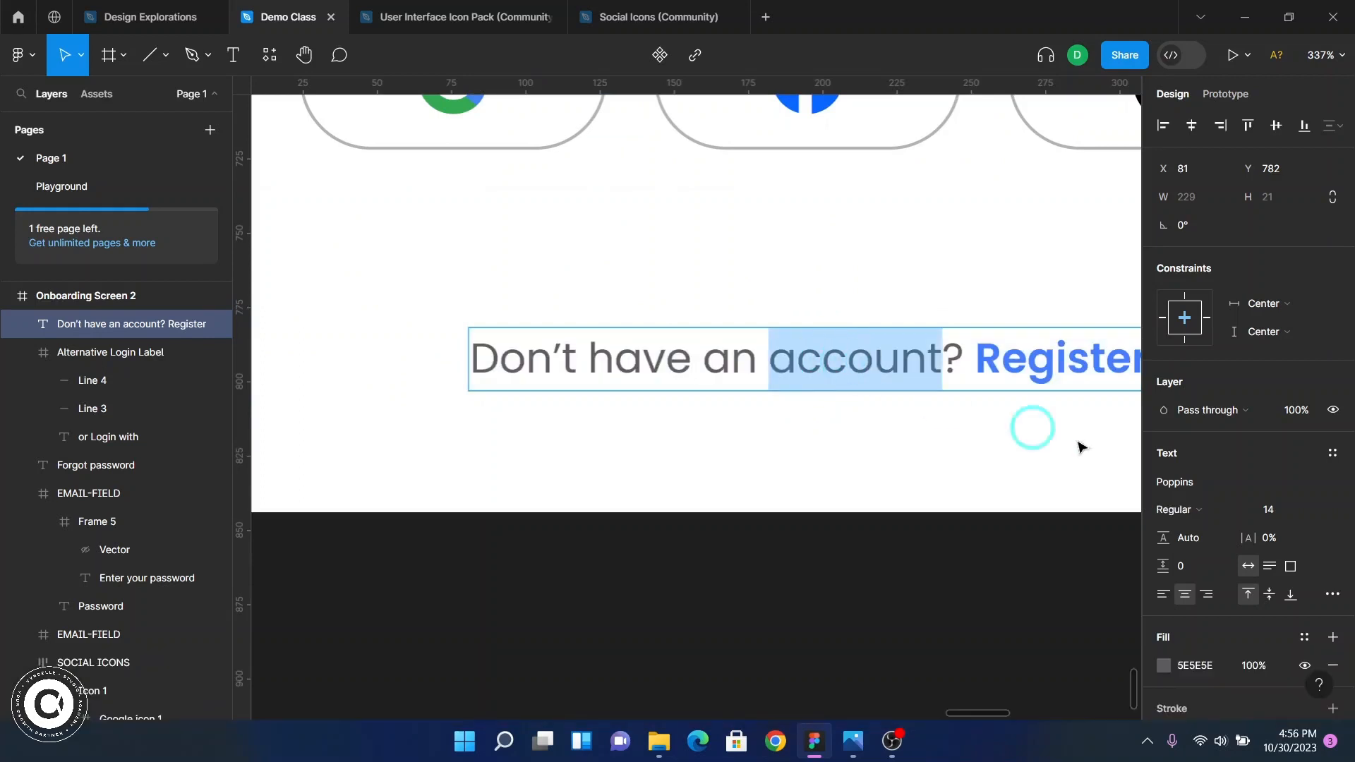
scroll(1214, 600, down, 2)
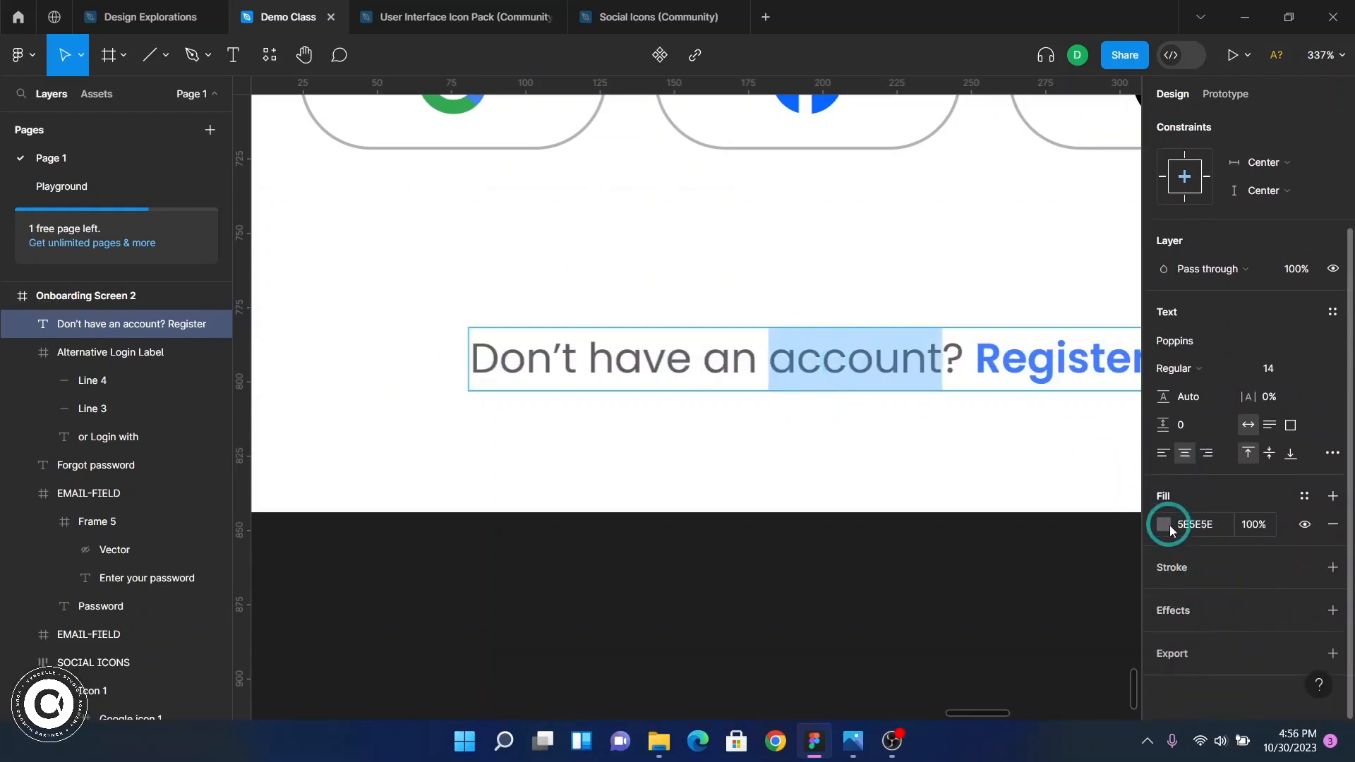
key(F2)
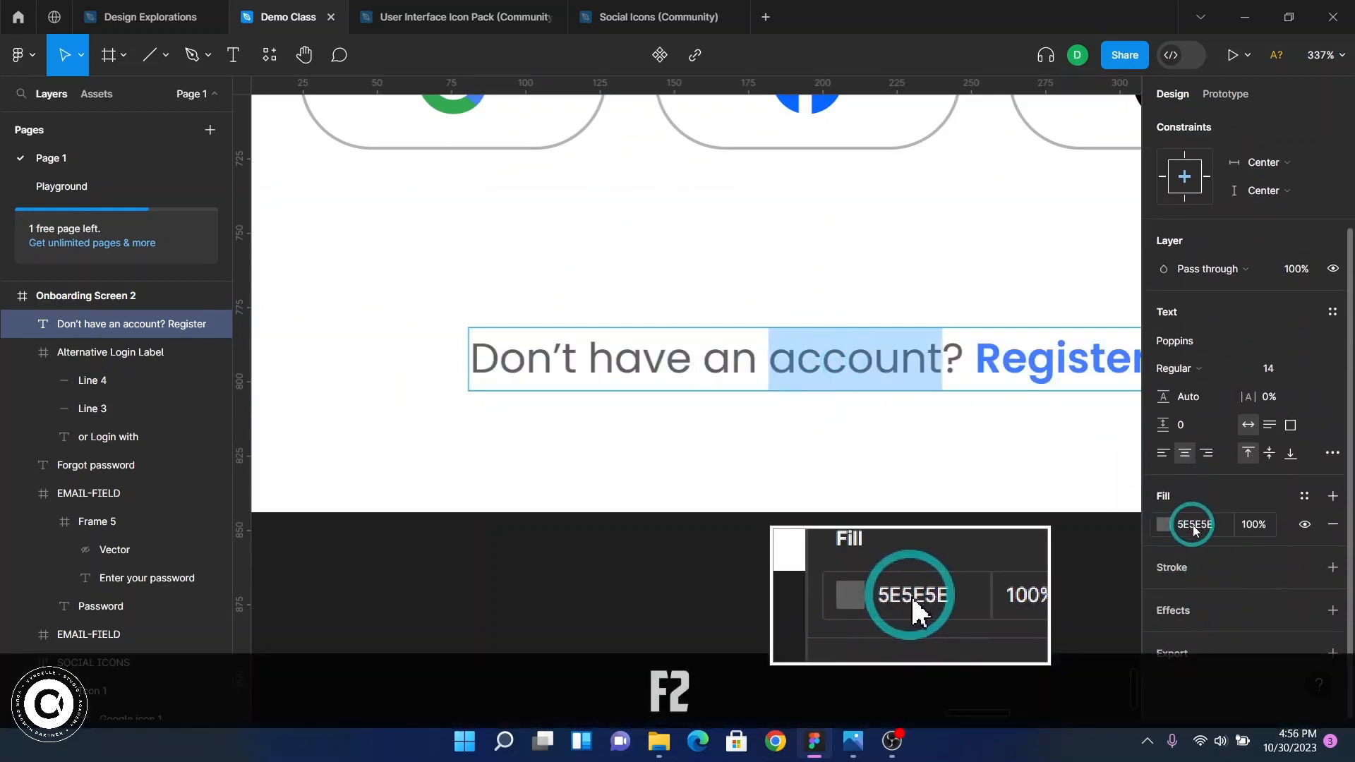
click(1163, 525)
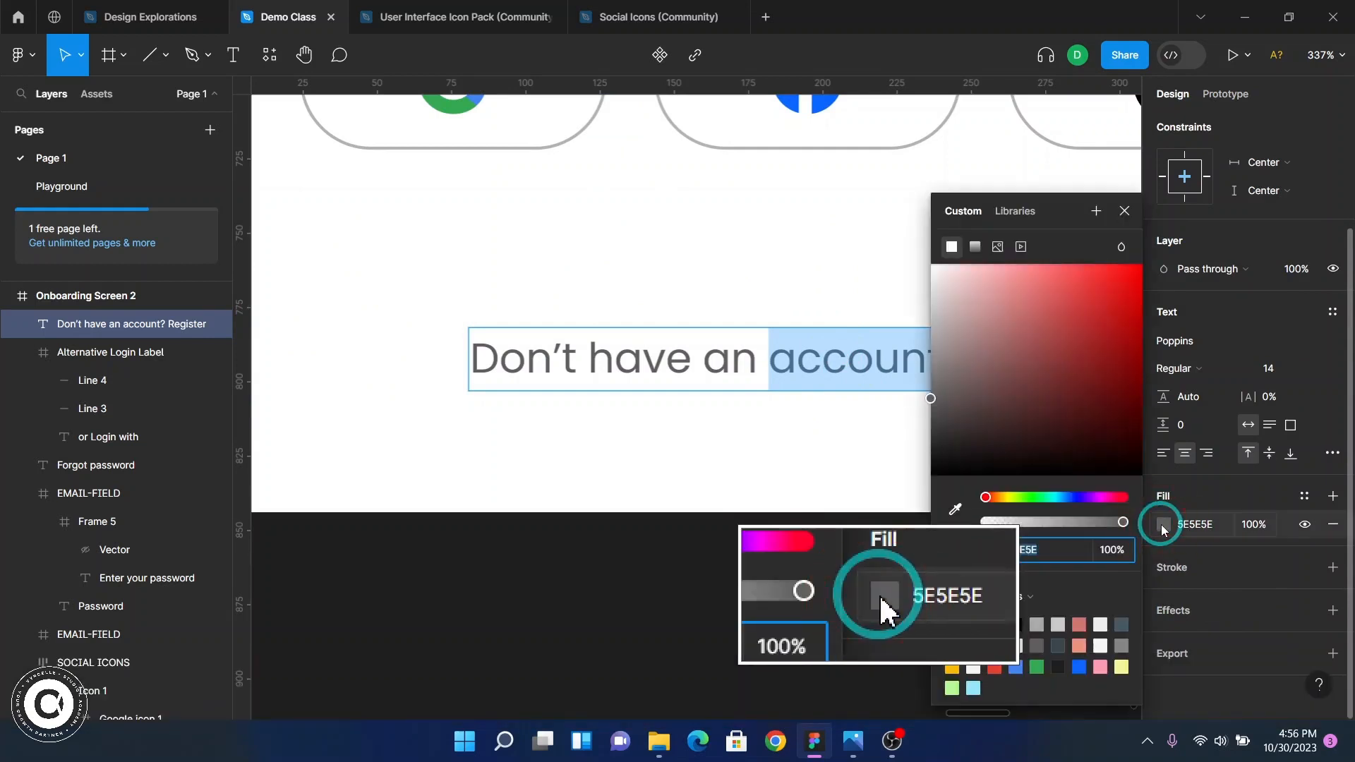
click(1027, 497)
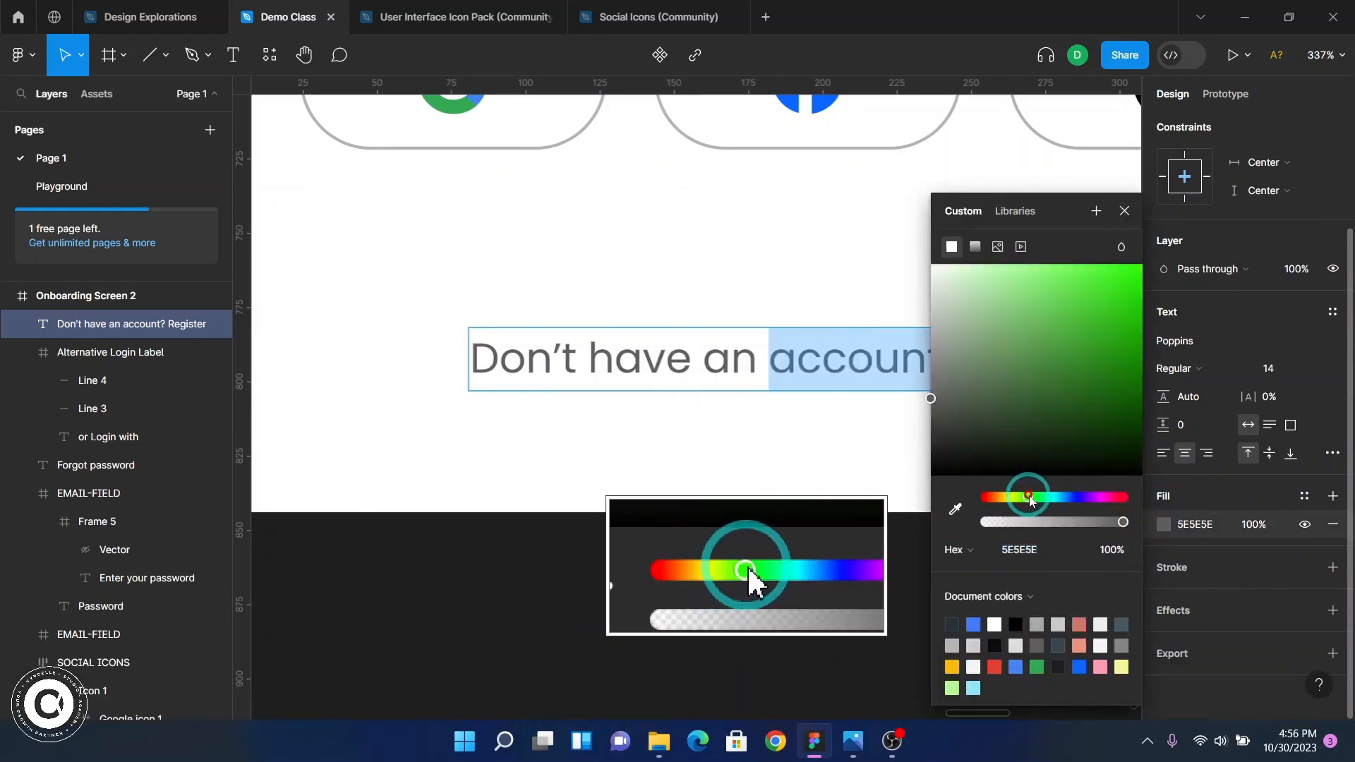
click(1140, 293)
click(1125, 210)
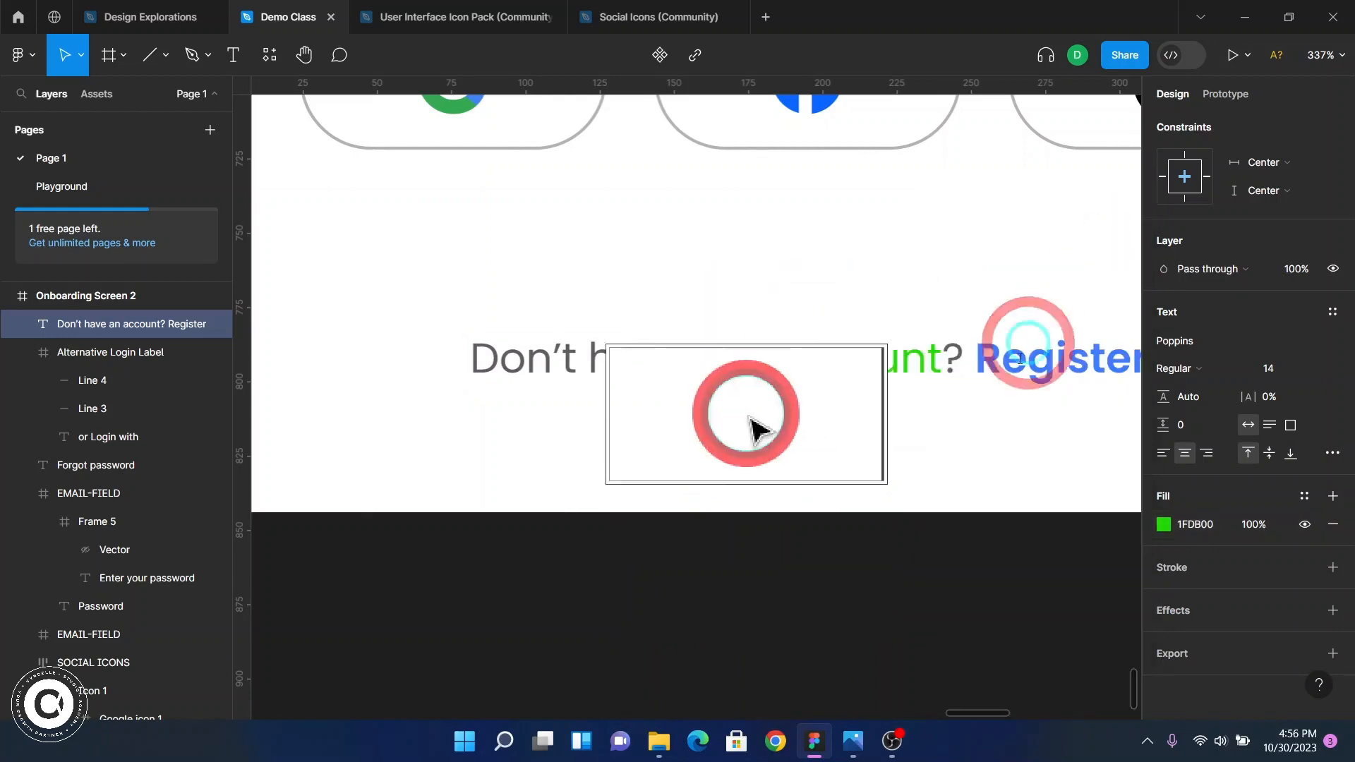
- Undo the green recolouring of the word "account" in the register prompt and clear the selection
key(ctrl+Return)
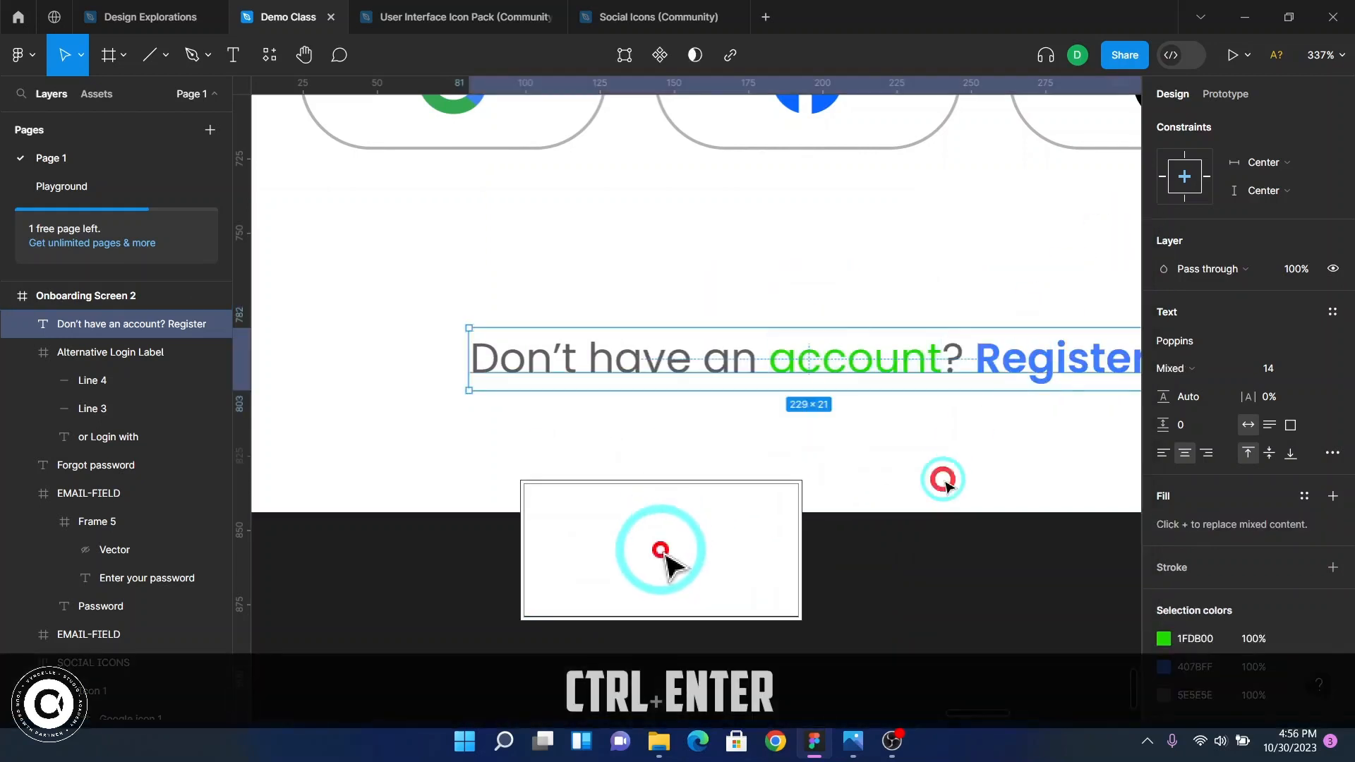
click(944, 482)
key(F2)
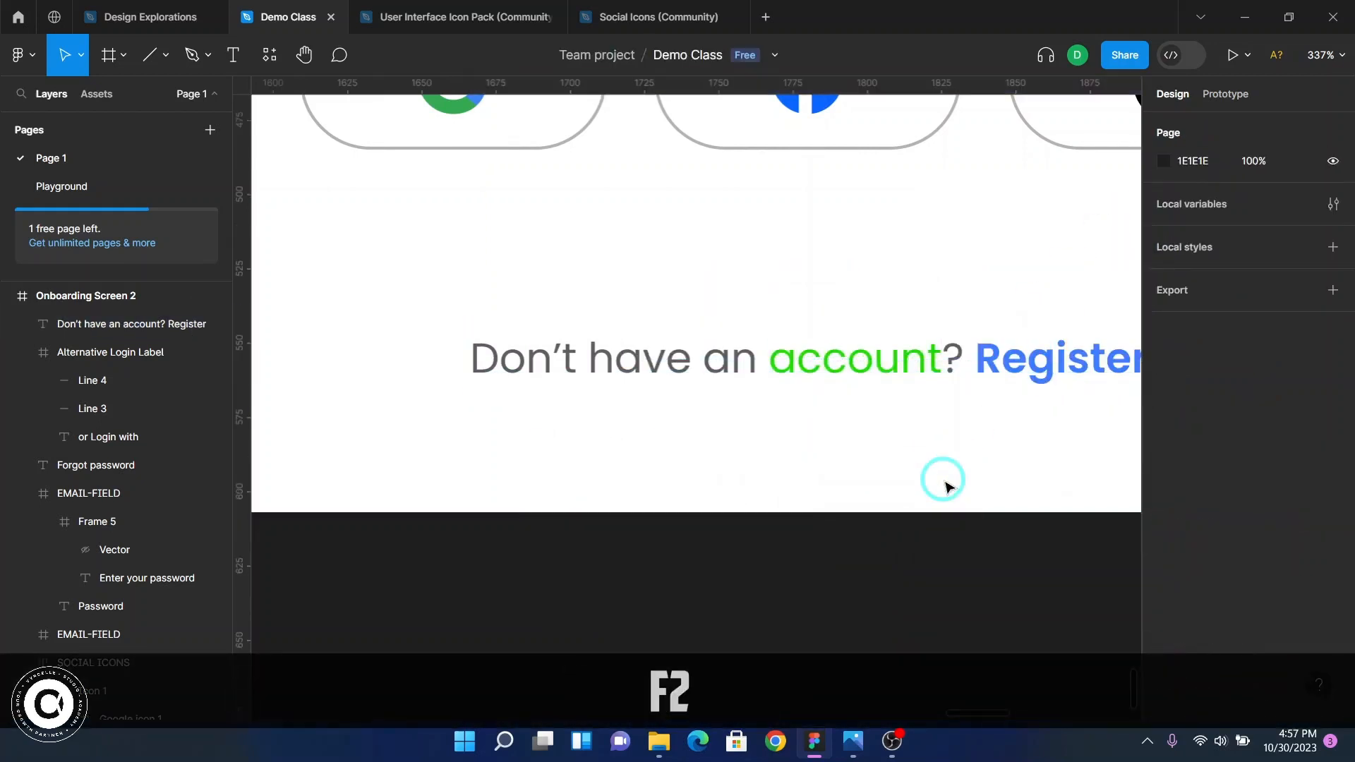
key(ctrl)
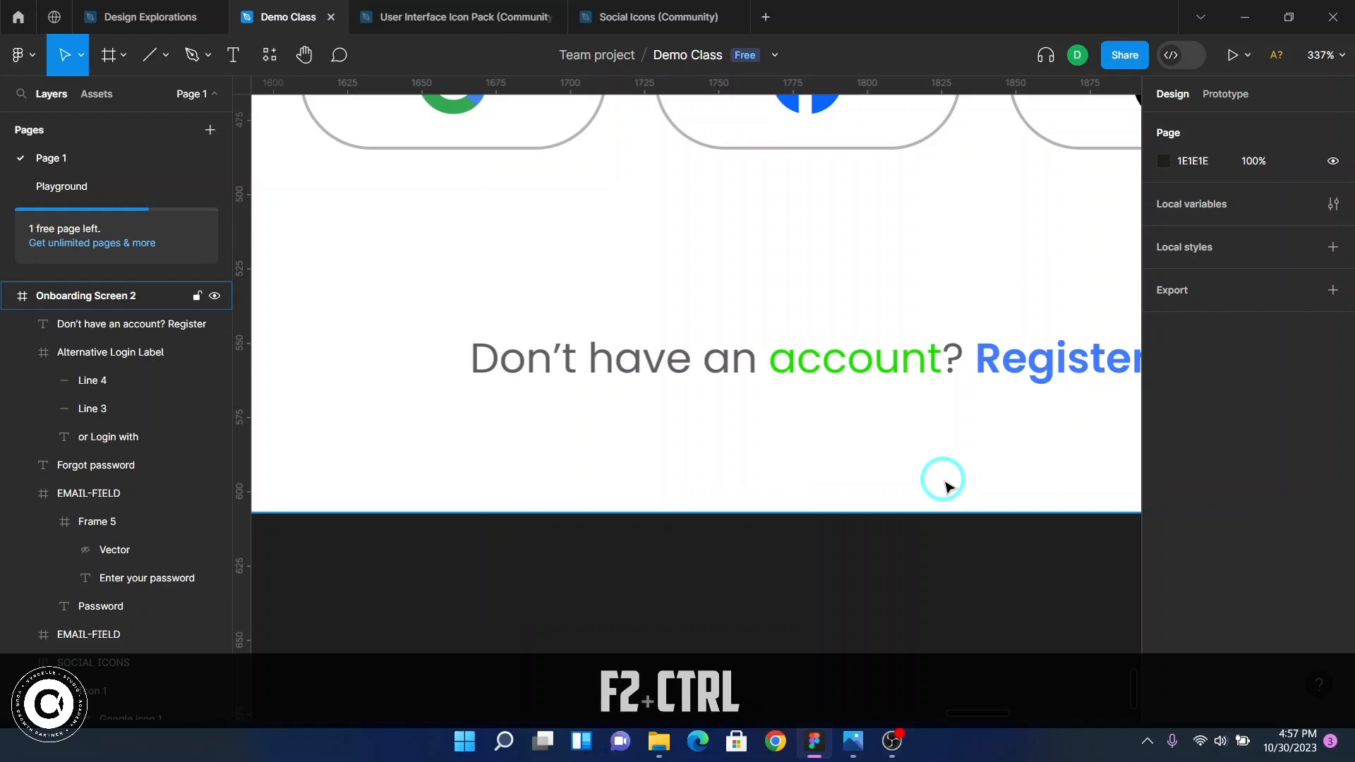
key(ctrl+z)
key(ctrl+z)
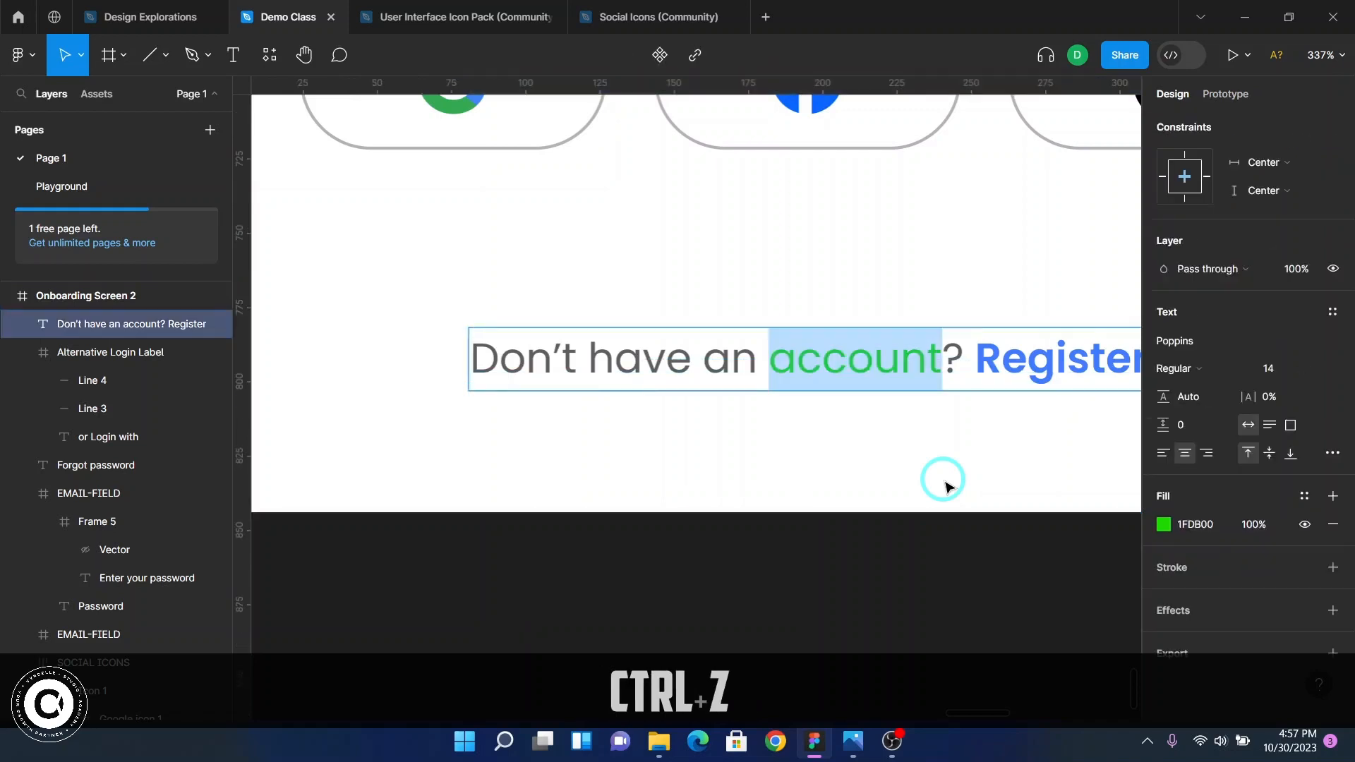
key(ctrl+z)
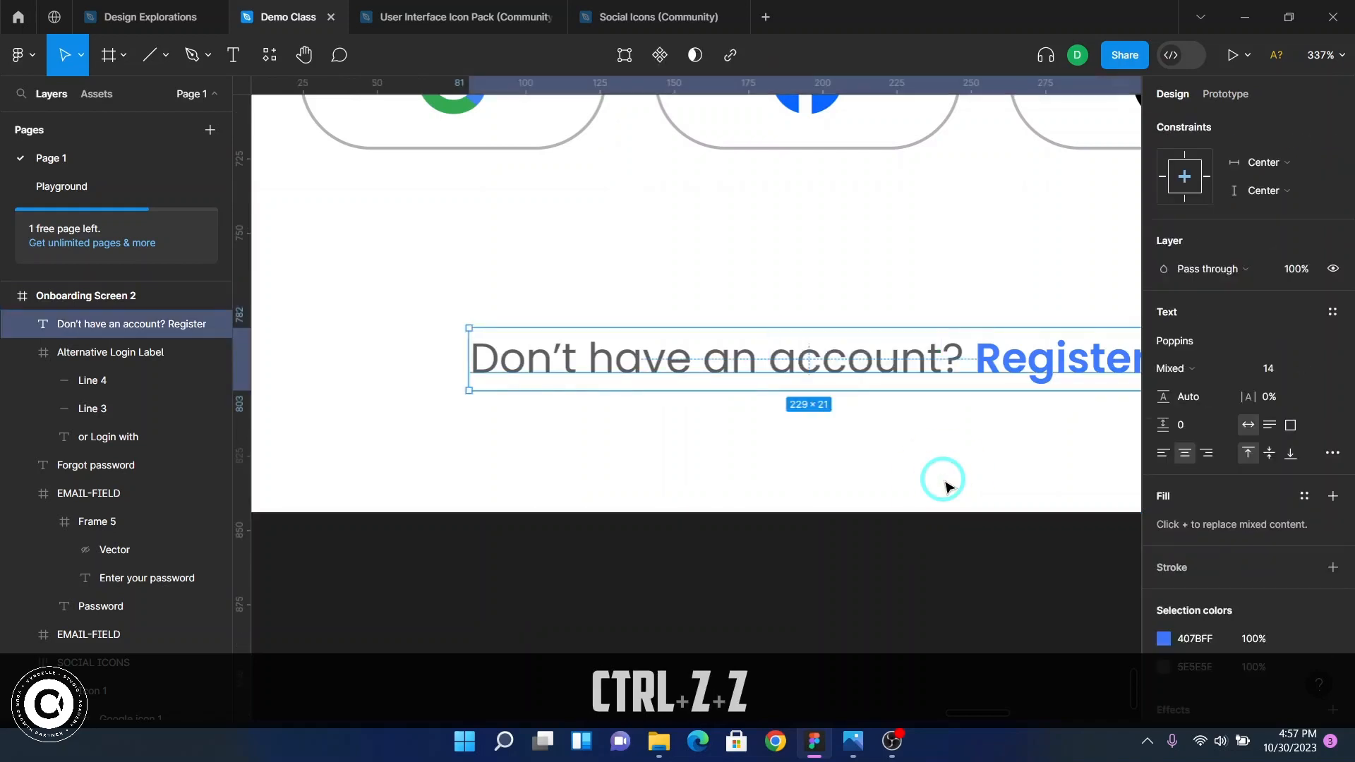
click(918, 497)
- Review the full Onboarding Screen 2 login layout alongside the first onboarding screen, from the logo down to the register prompt
ctrl+scroll(914, 494, down, 5)
shift+scroll(947, 500, right, 3)
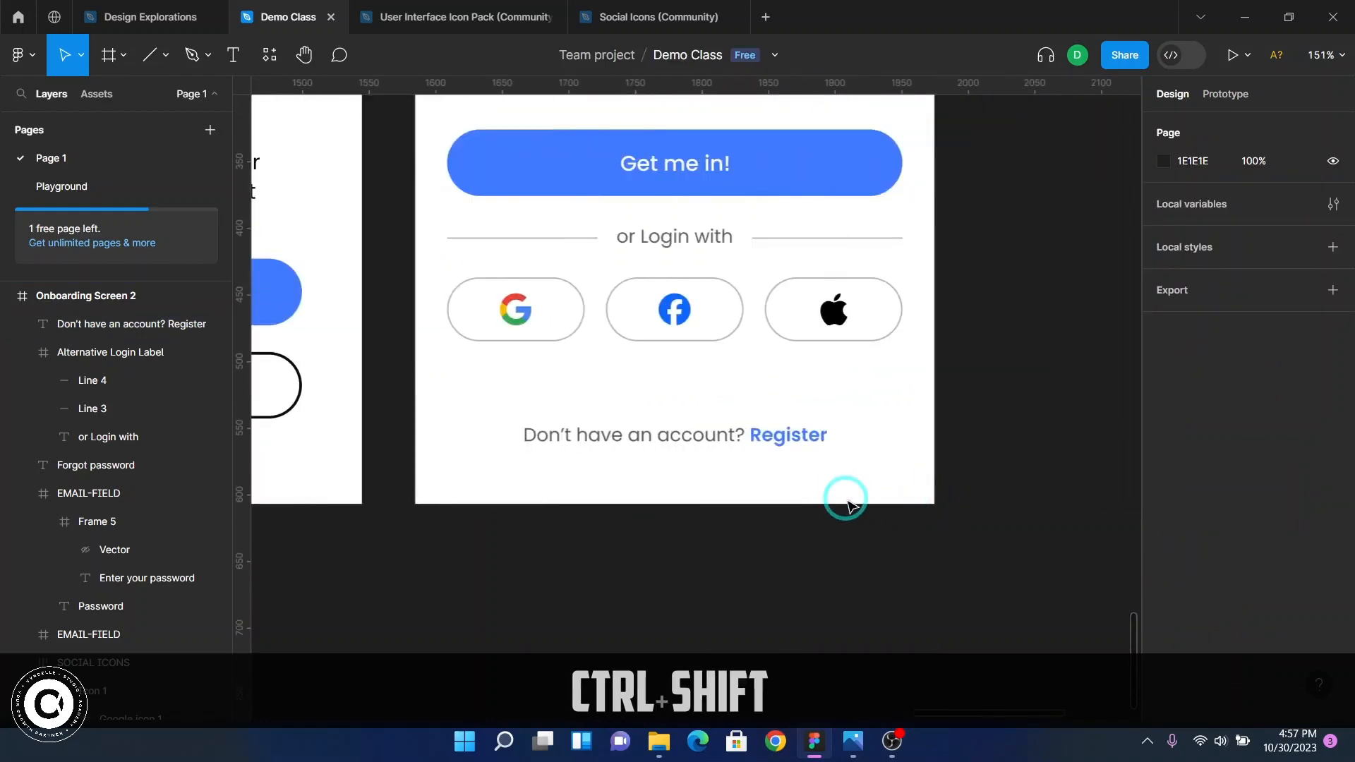
ctrl+scroll(847, 500, down, 3)
scroll(988, 504, up, 3)
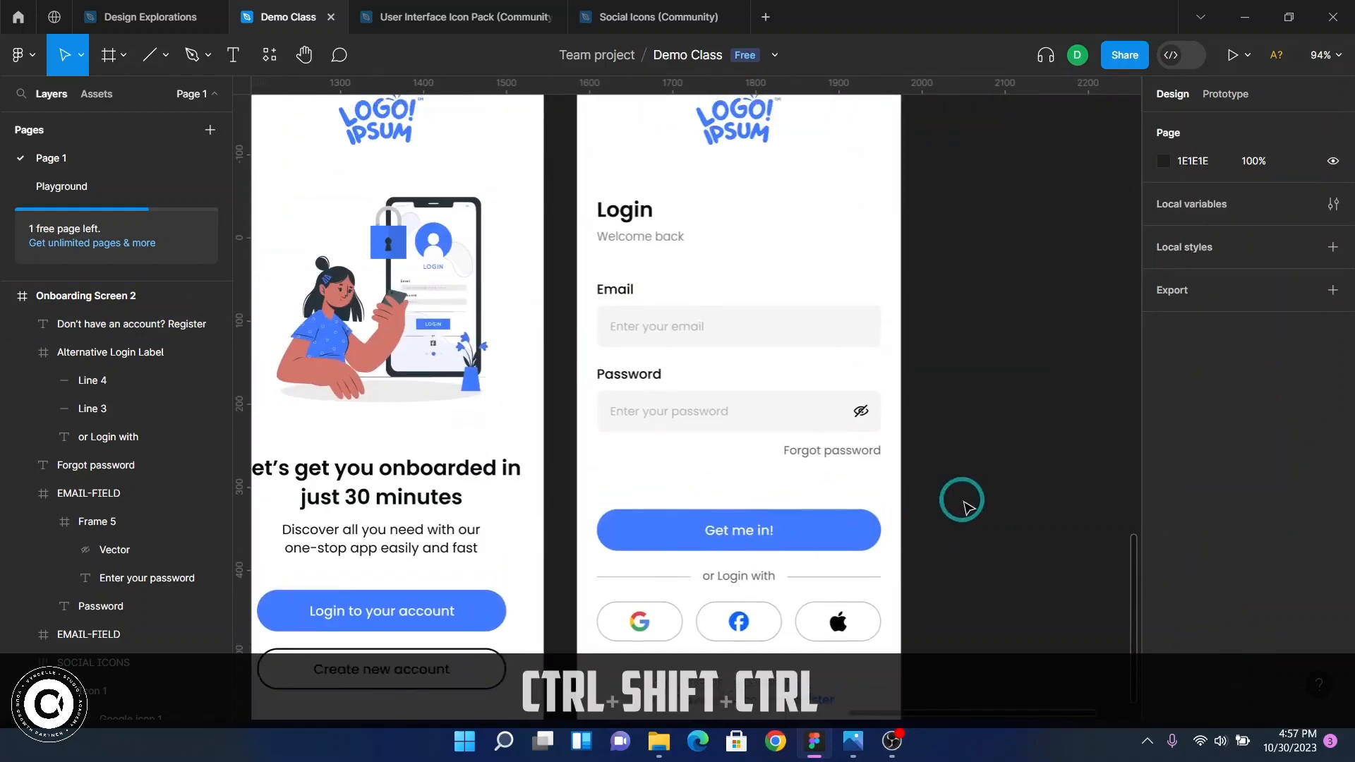
scroll(961, 500, down, 7)
scroll(961, 501, up, 5)
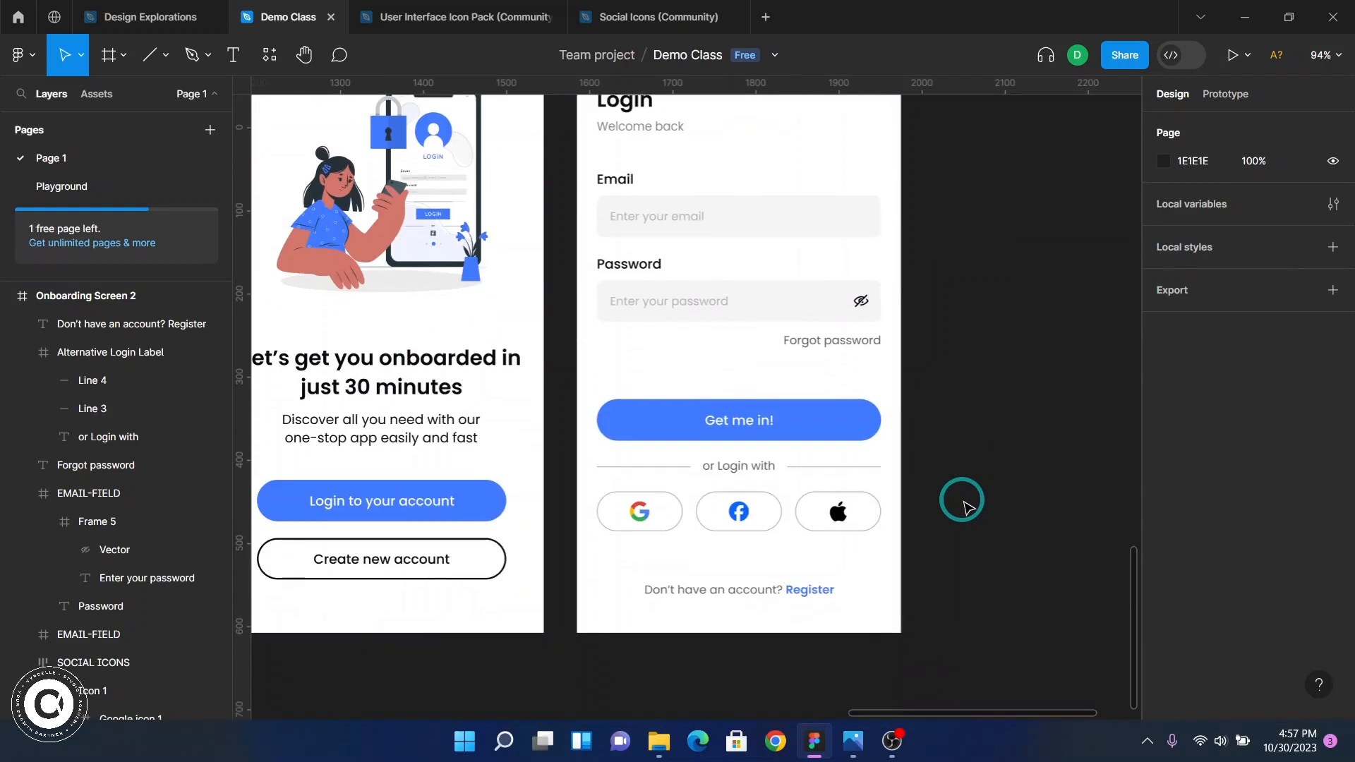